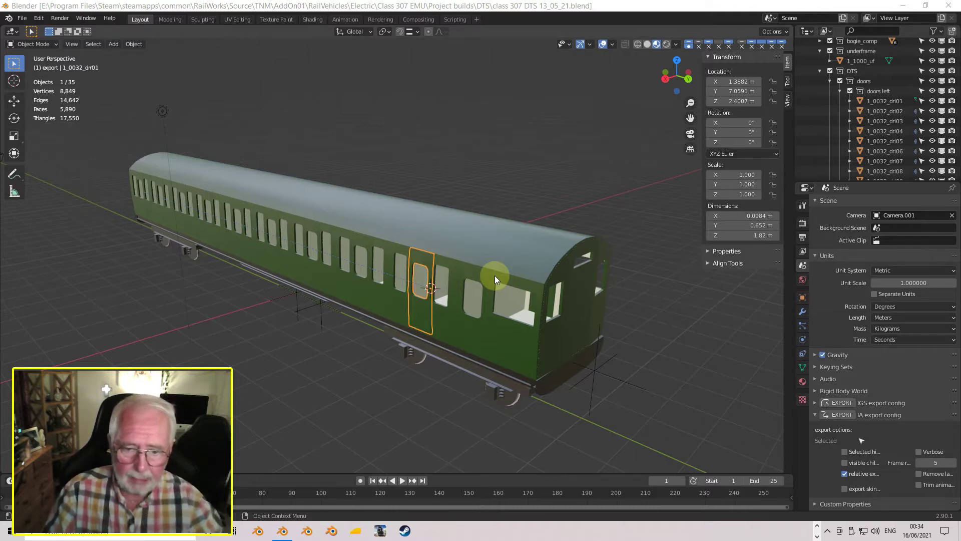
Isolate the selected carriage door in local view and open its mesh in face select mode, viewed from its outer side
left_click(419, 305)
left_click(419, 305)
left_click(419, 307)
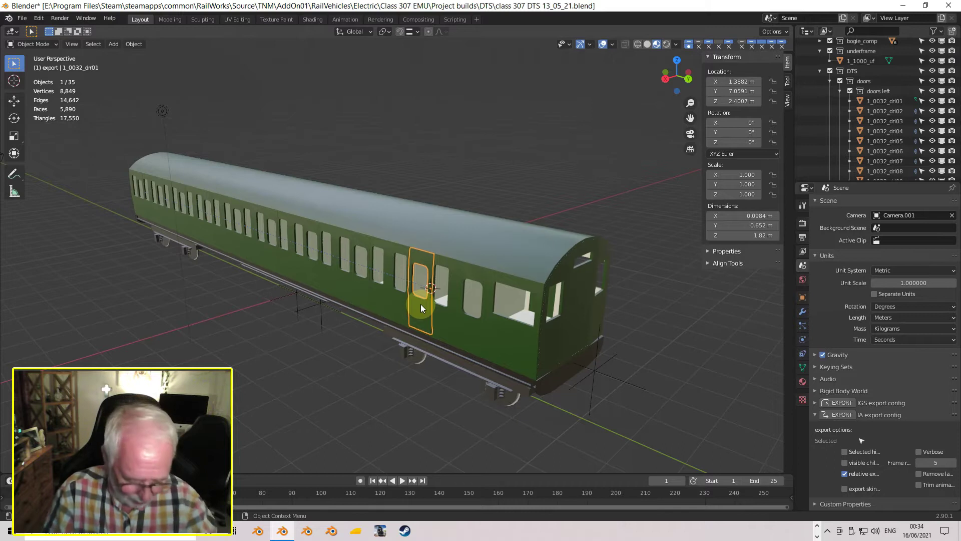
key("KP_Divide")
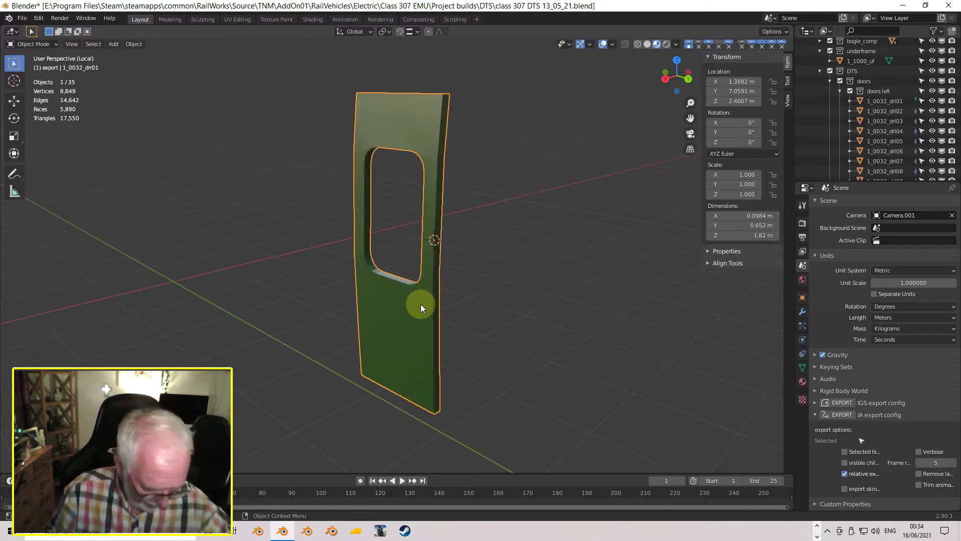
key("KP_1")
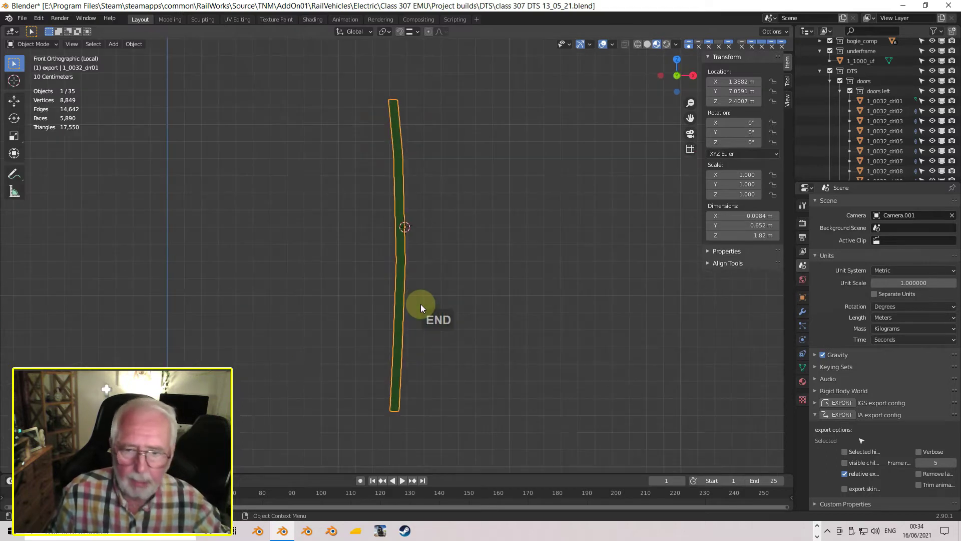
scroll(429, 299, "up", 6)
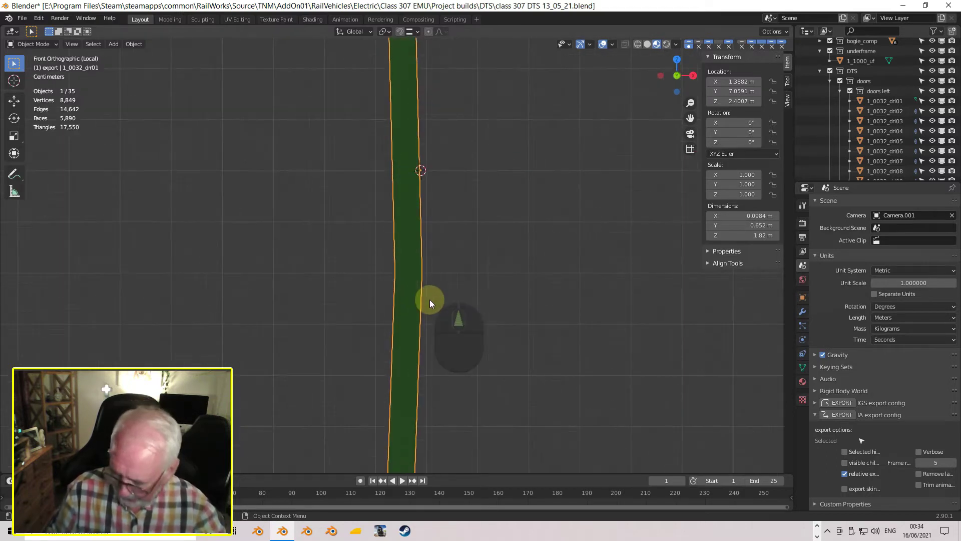
key("Tab")
scroll(430, 300, "up", 4)
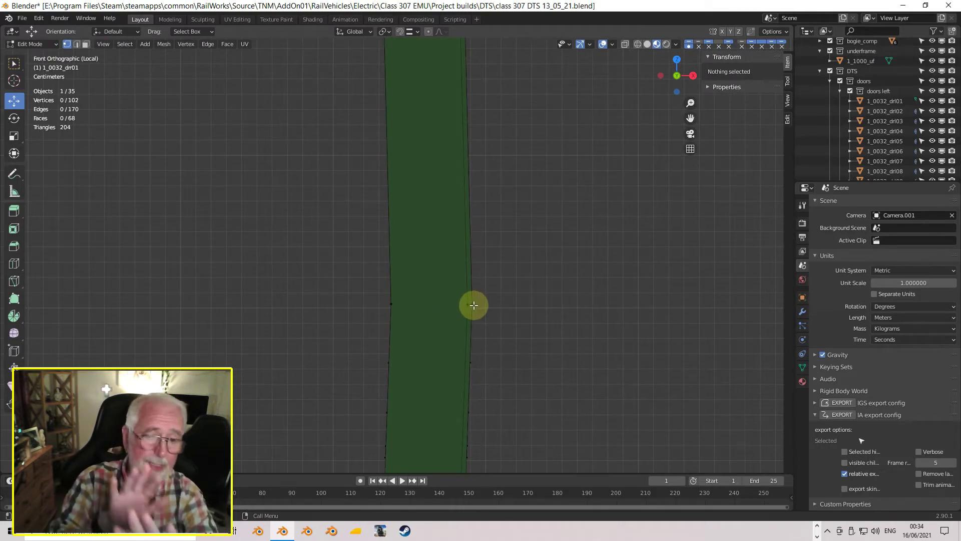
scroll(474, 305, "down", 1)
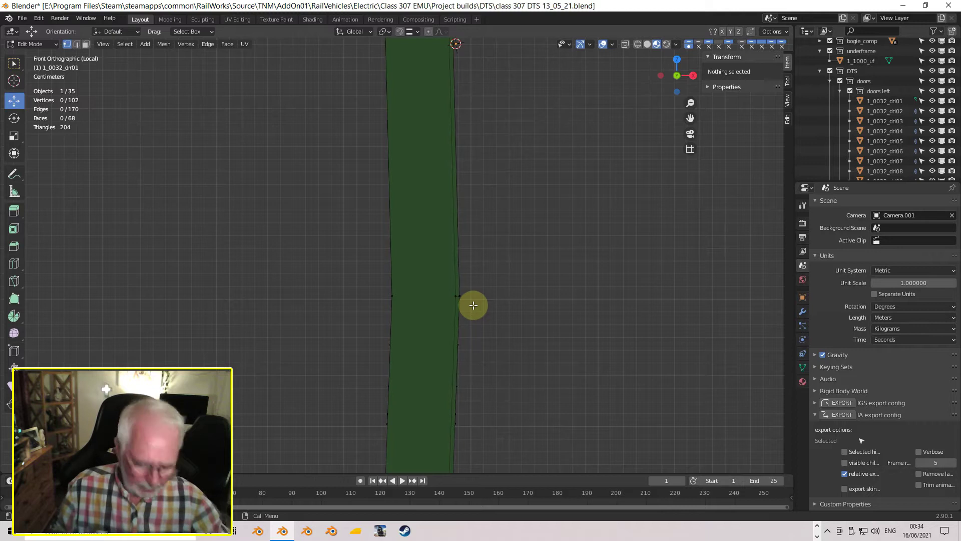
key("KP_3")
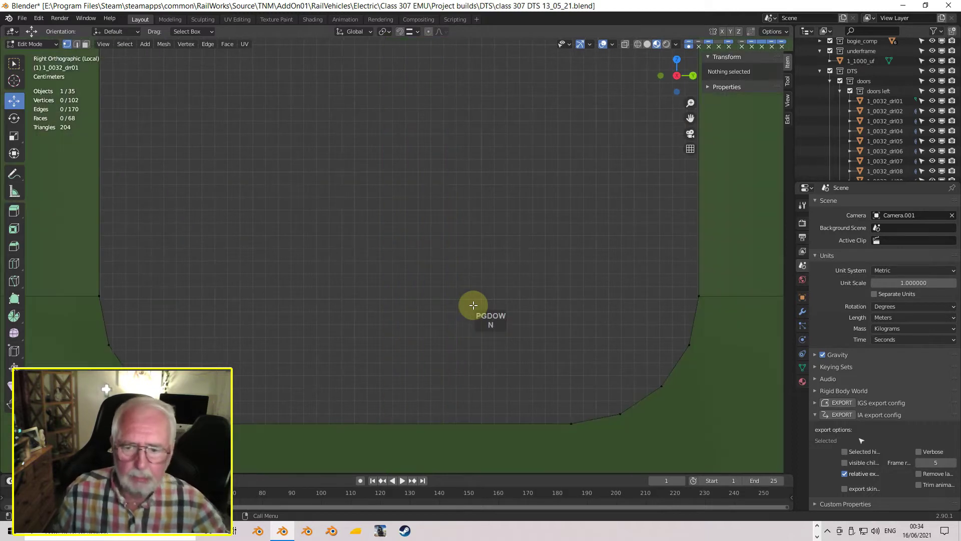
scroll(462, 315, "down", 6)
scroll(462, 317, "down", 3)
left_click(86, 44)
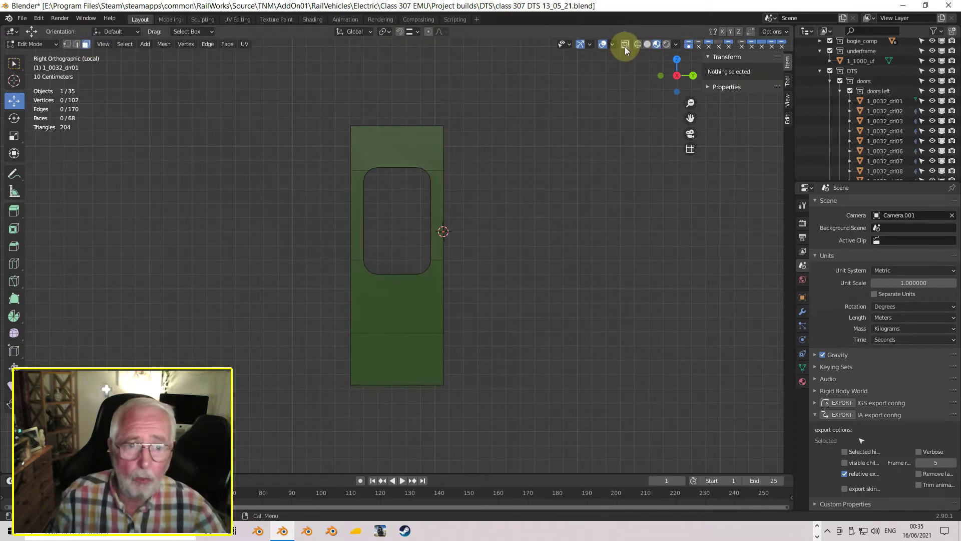
Circle-select all the door's outer faces and move them -0.003 m along the X axis
key("c")
scroll(391, 198, "down", 5)
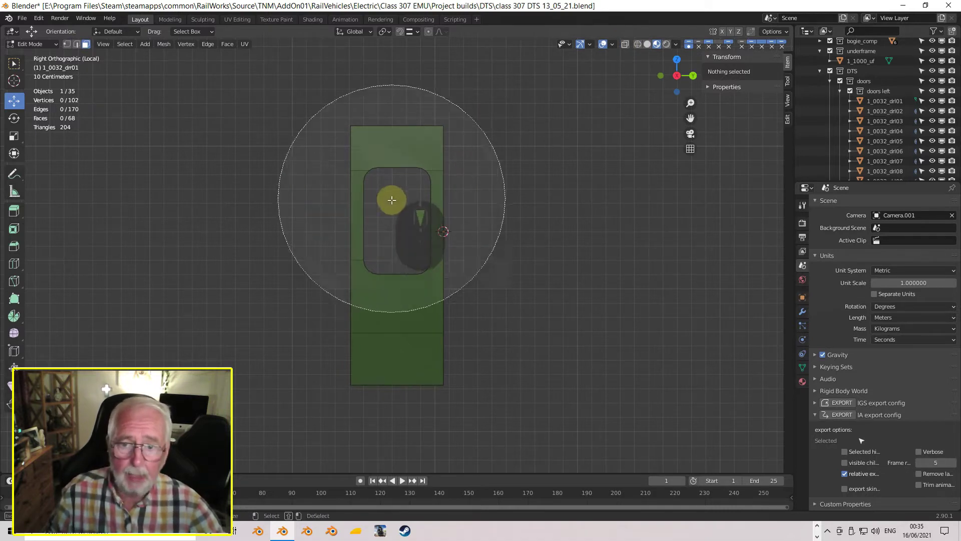
scroll(391, 200, "down", 3)
left_click(397, 244)
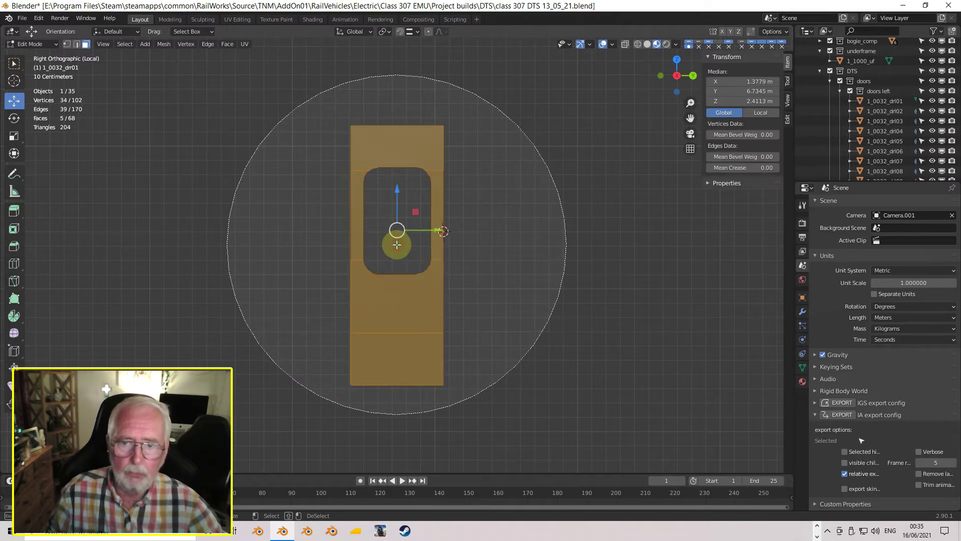
key("Escape")
middle_click_drag(397, 191, 457, 170)
scroll(376, 257, "up", 6)
scroll(359, 302, "up", 2)
scroll(262, 322, "up", 4)
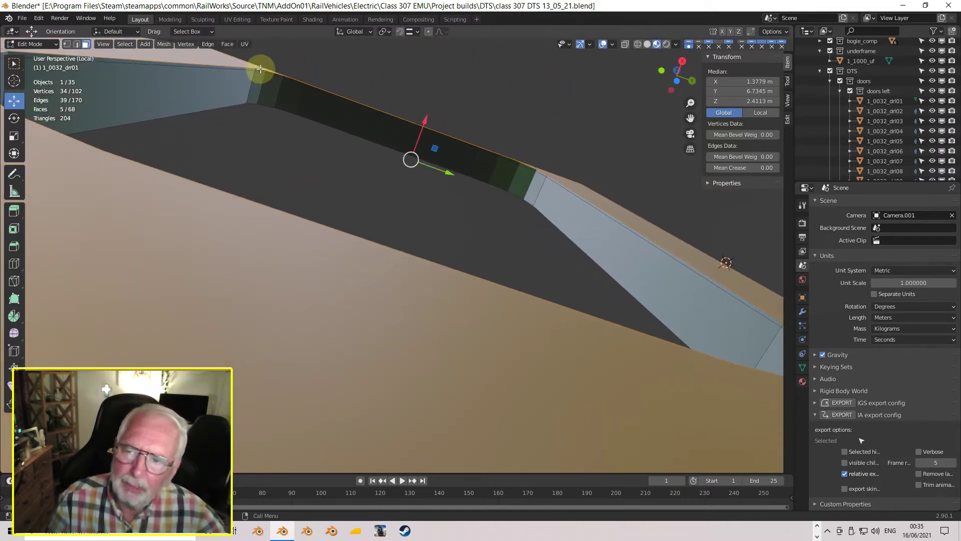
middle_click_drag(251, 72, 382, 321)
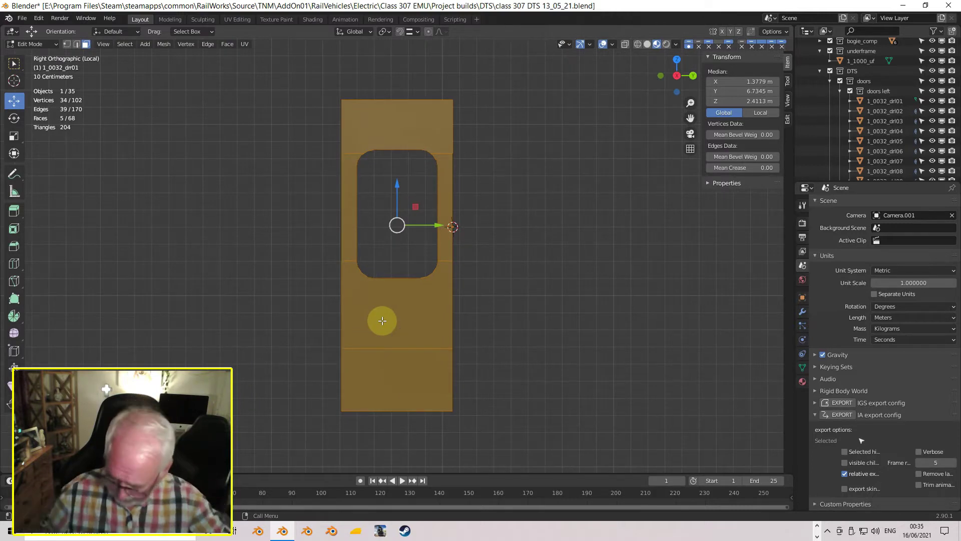
key("g")
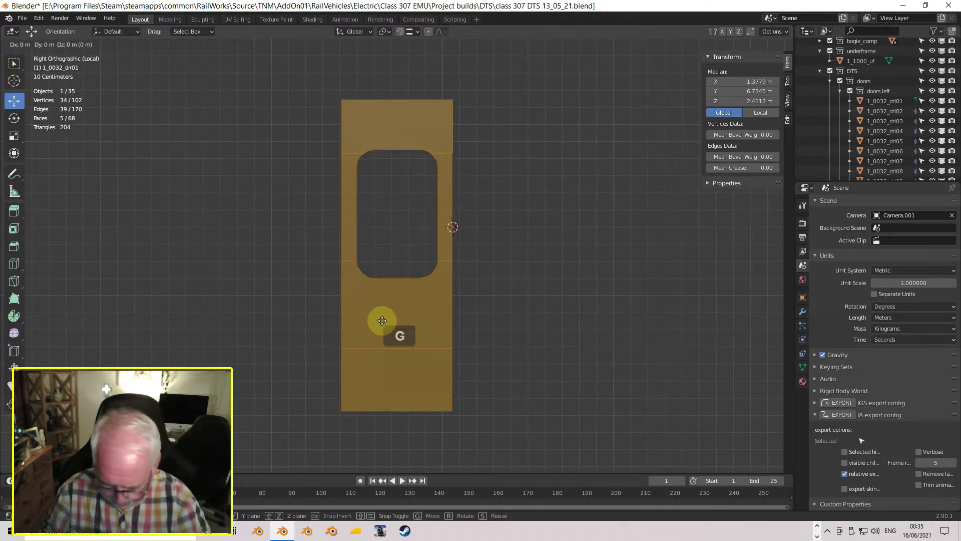
type("x")
type("-.003")
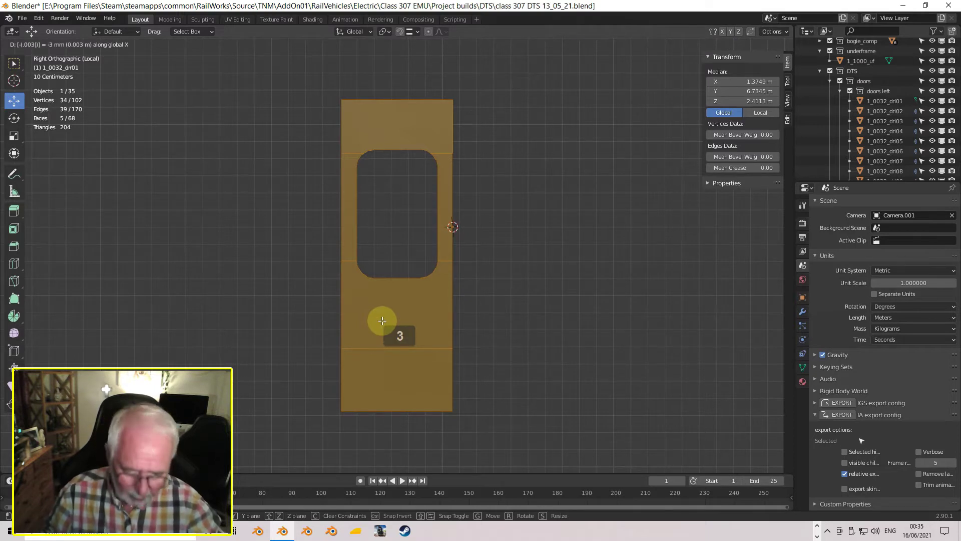
key("Return")
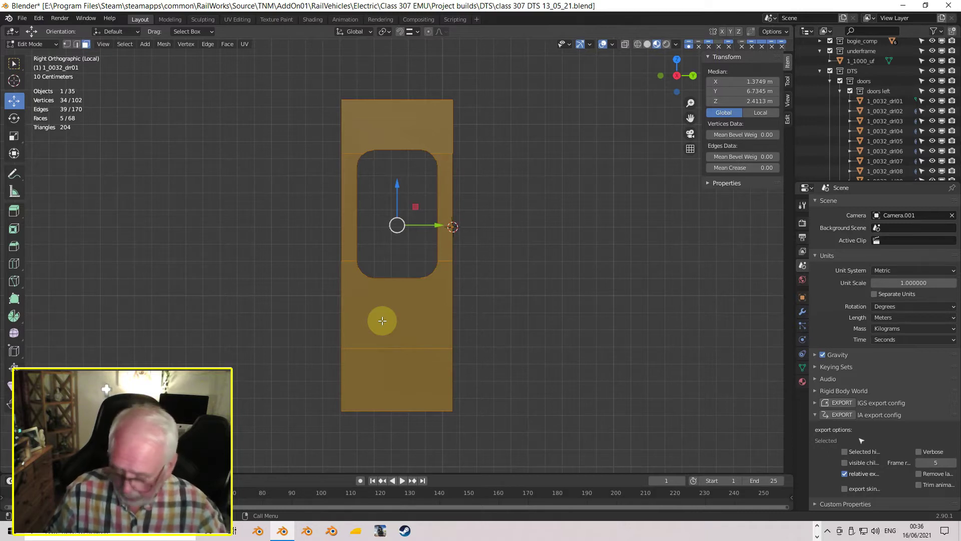
Merge all of the door's vertices by distance, then leave mesh editing and return to the full carriage
key("a")
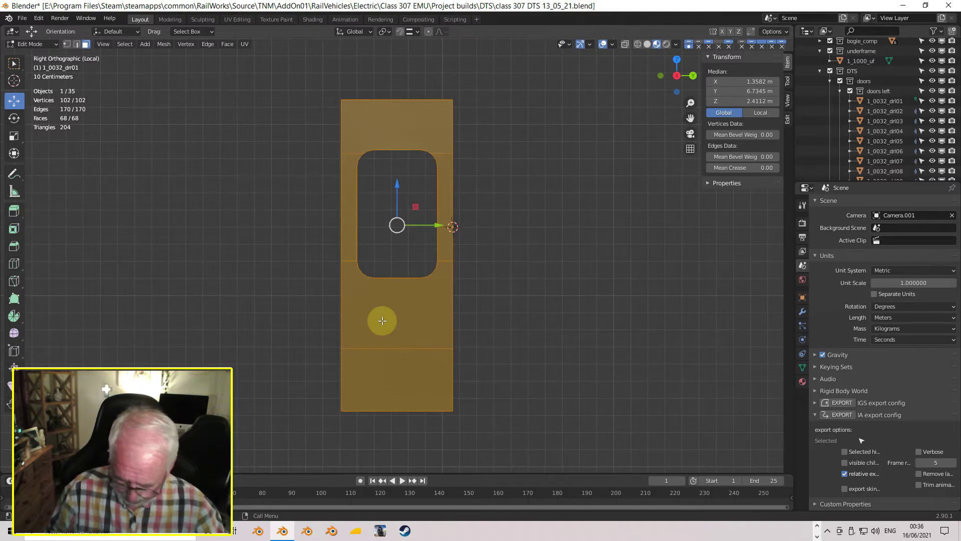
key("m")
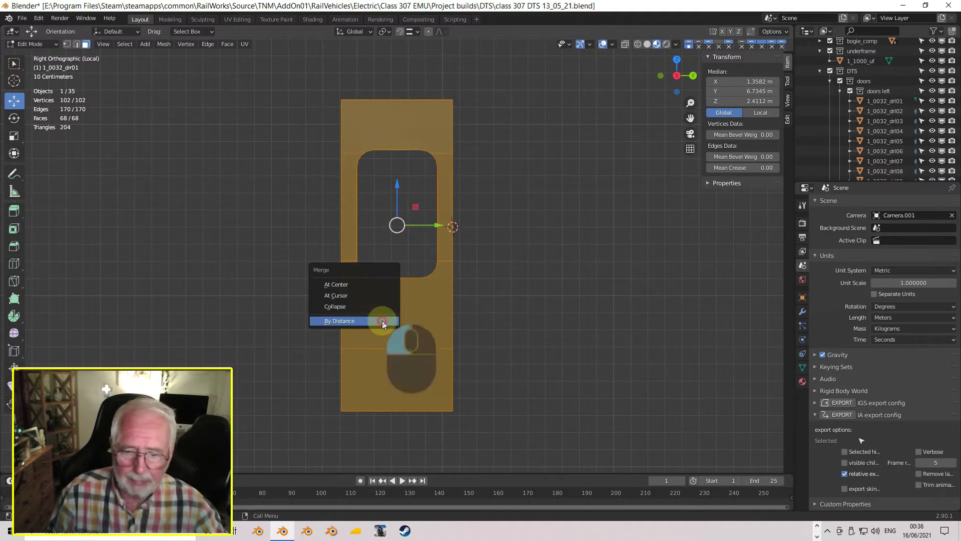
left_click(383, 320)
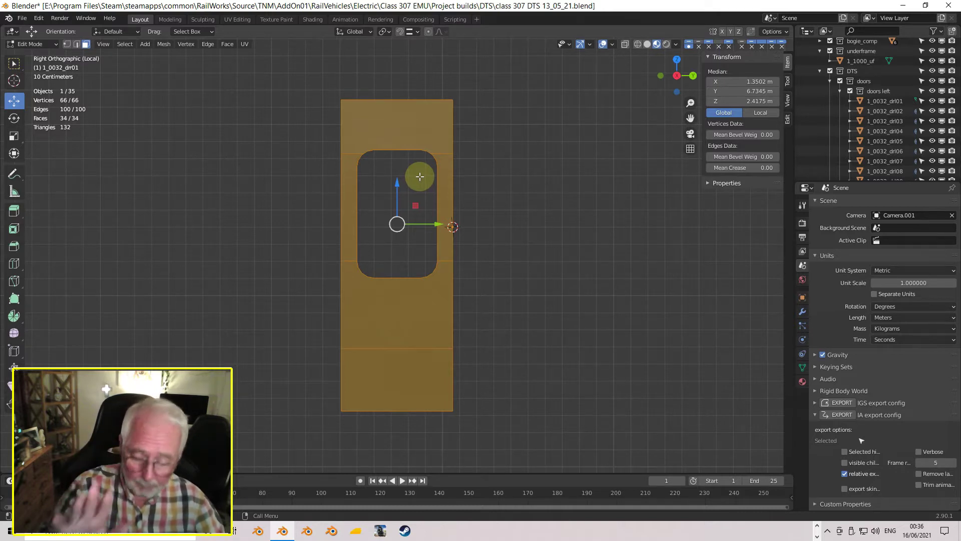
key("Tab")
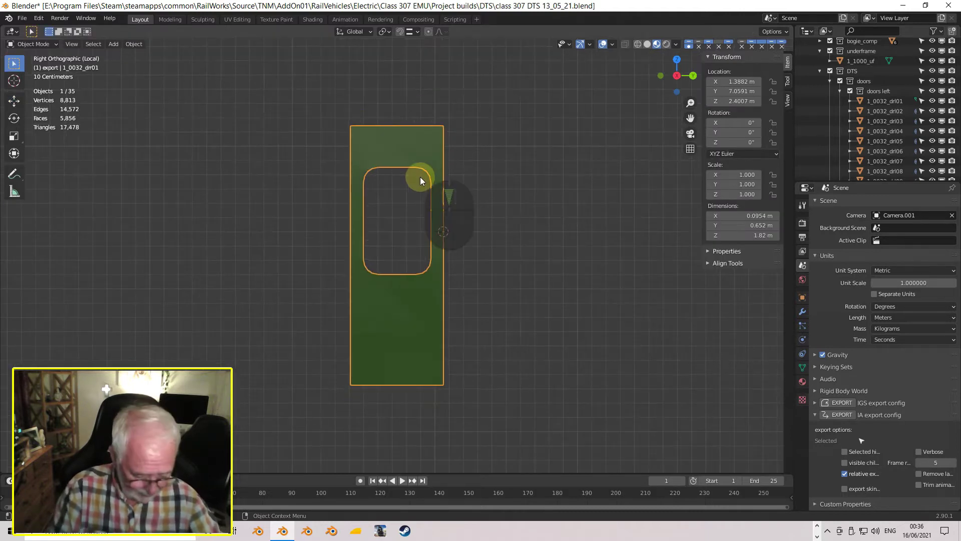
key("KP_Divide")
Isolate the matching door 1_0032_drl01 on the carriage's opposite side and open its mesh for editing with nothing selected
middle_click_drag(428, 181, 284, 264)
left_click(285, 264)
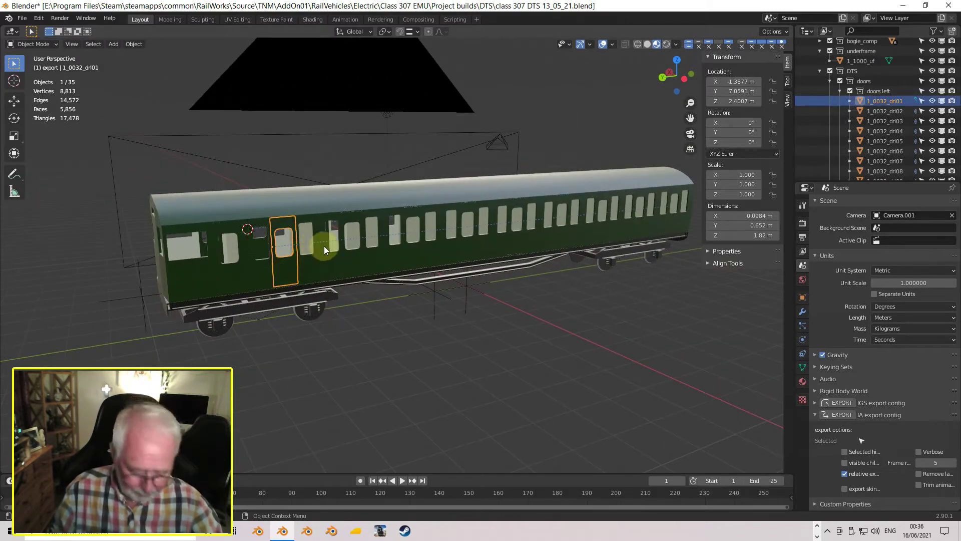
key("ctrl+KP_3")
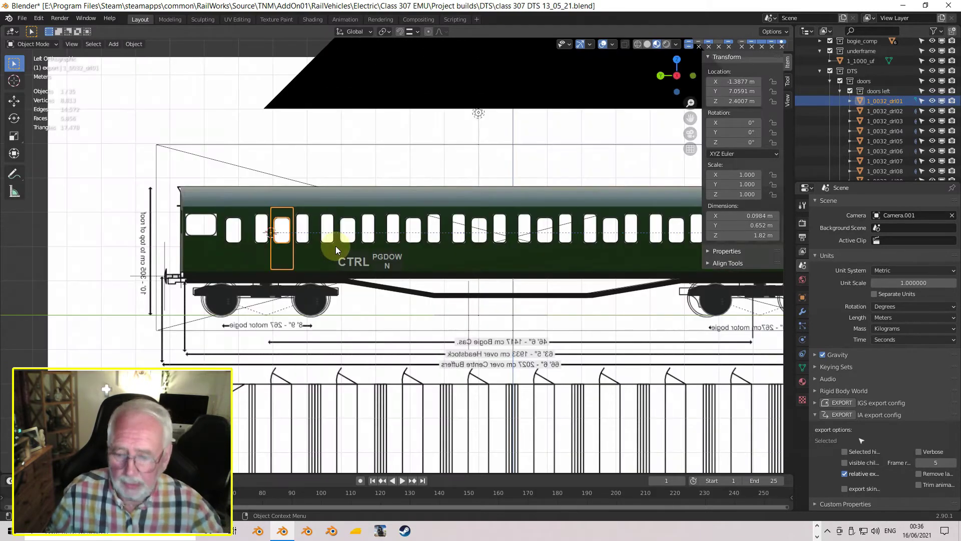
key("KP_Divide")
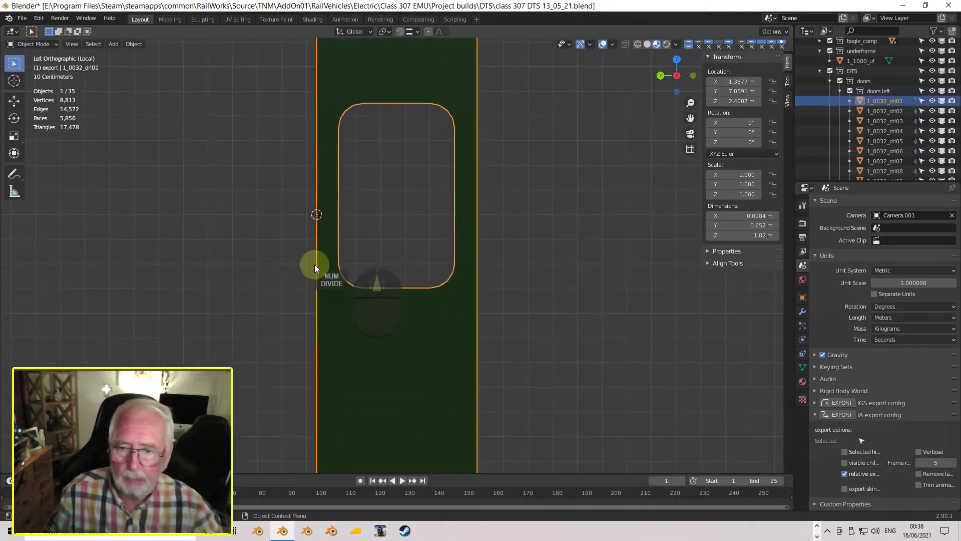
key("Tab")
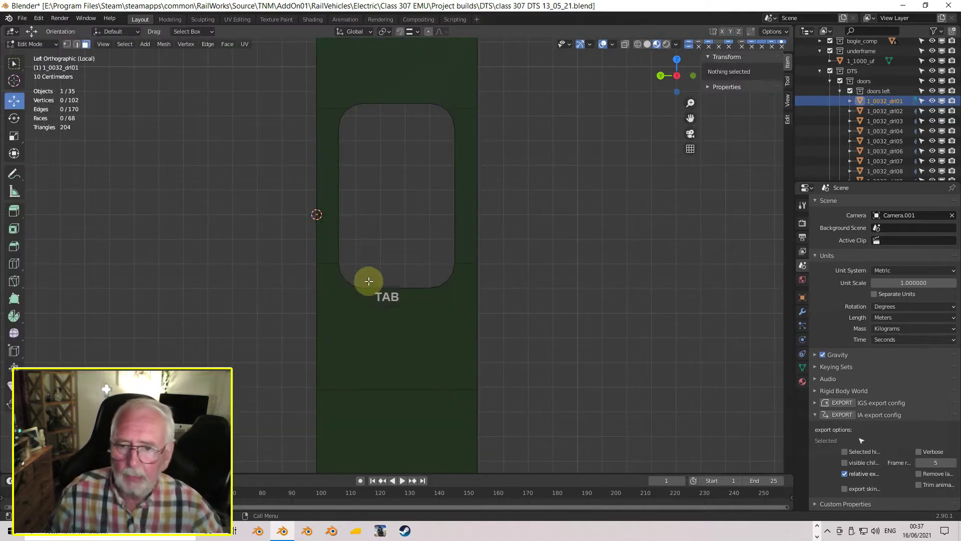
scroll(369, 279, "down", 1)
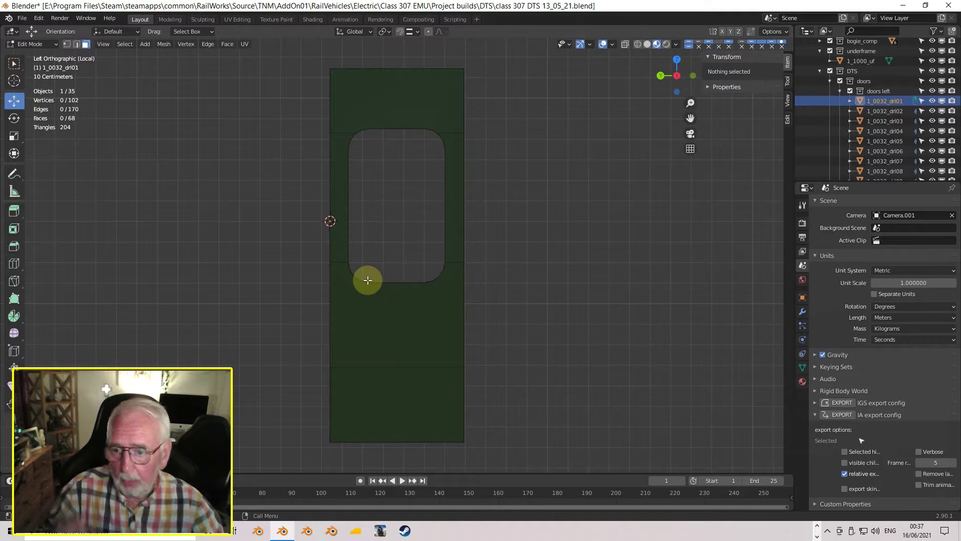
key("alt")
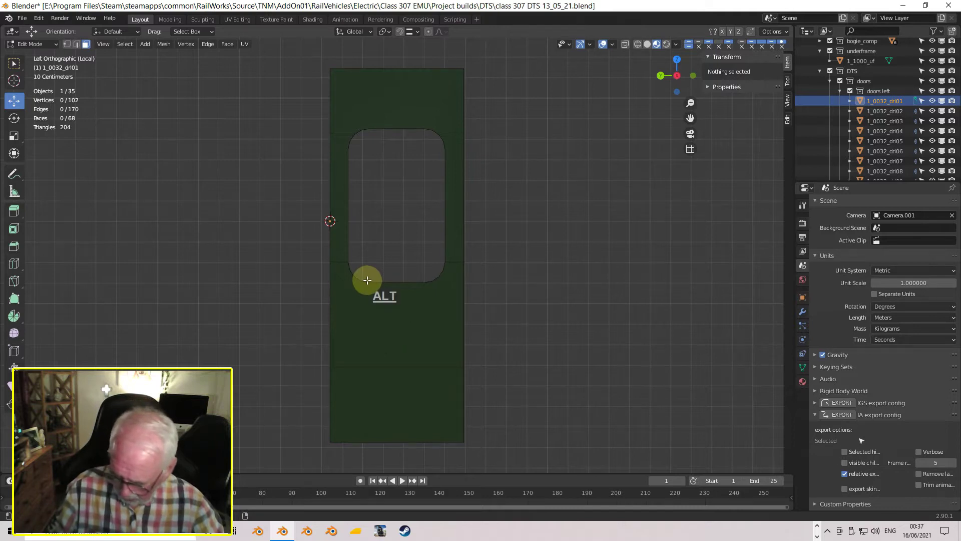
key("alt+a")
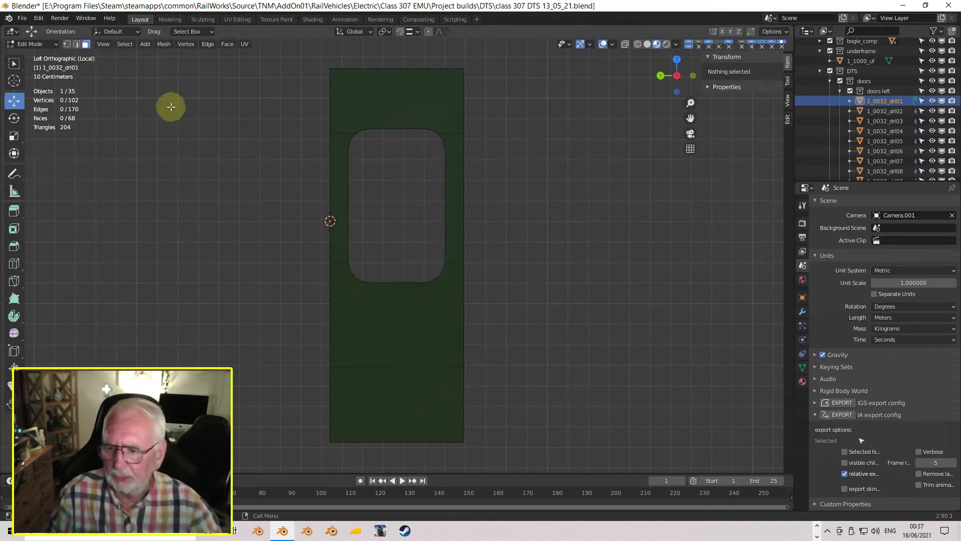
scroll(219, 165, "down", 1)
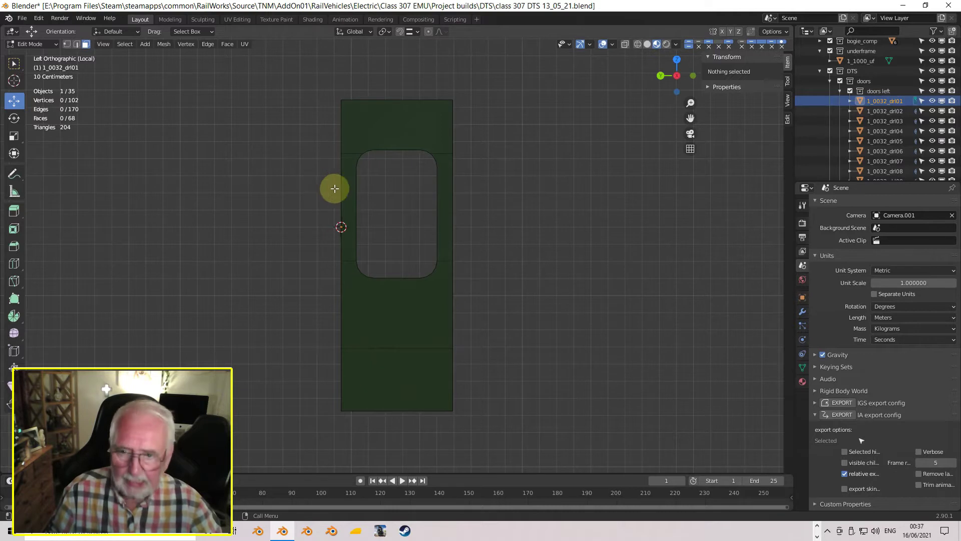
Circle-select the outer faces of the opposite door, move them 0.003 m along X, and merge the selection by distance
key("c")
left_click(396, 259)
right_click(397, 259)
mouse_move(397, 260)
middle_mouse_down()
mouse_move(389, 268)
mouse_move(390, 144)
mouse_move(404, 98)
middle_mouse_up()
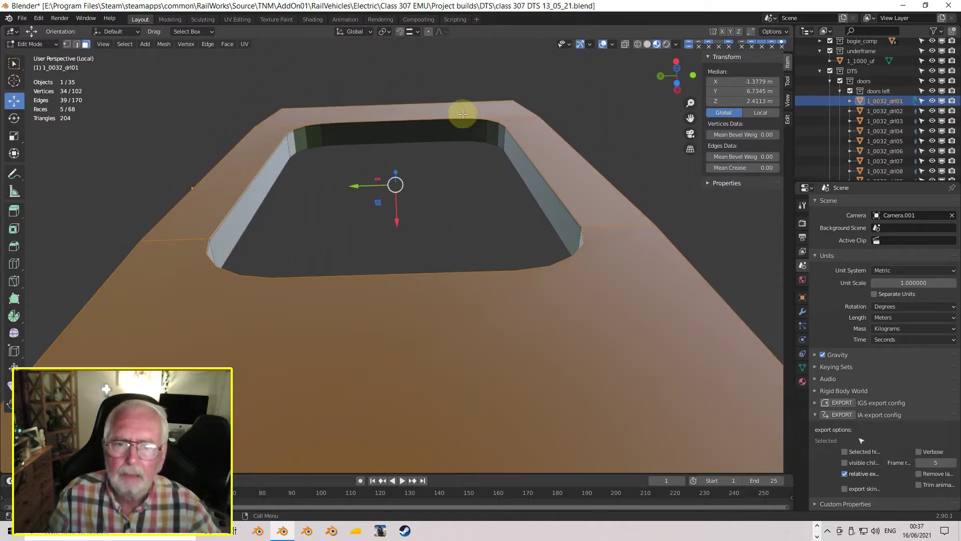
middle_click_drag(333, 150, 346, 295)
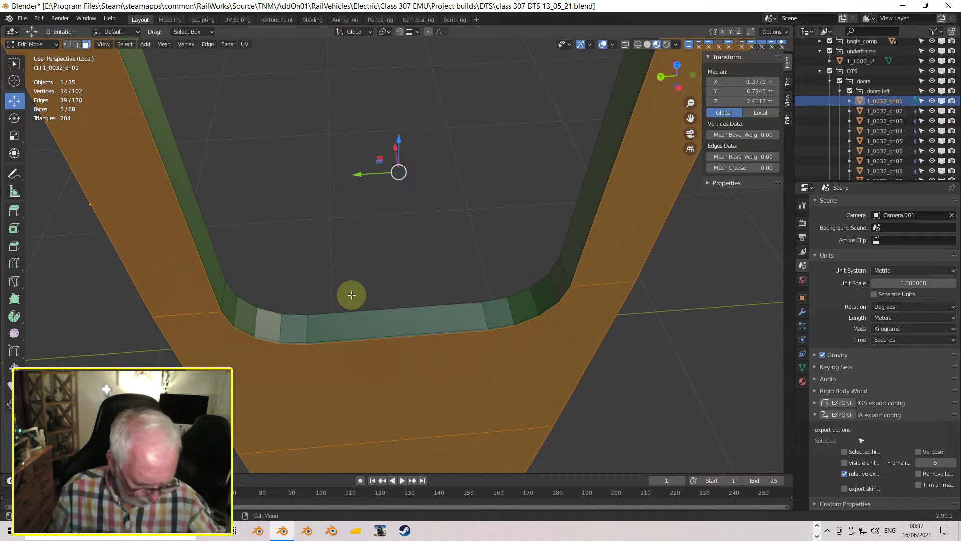
key("ctrl+KP_3")
scroll(369, 293, "down", 2)
scroll(369, 293, "down", 3)
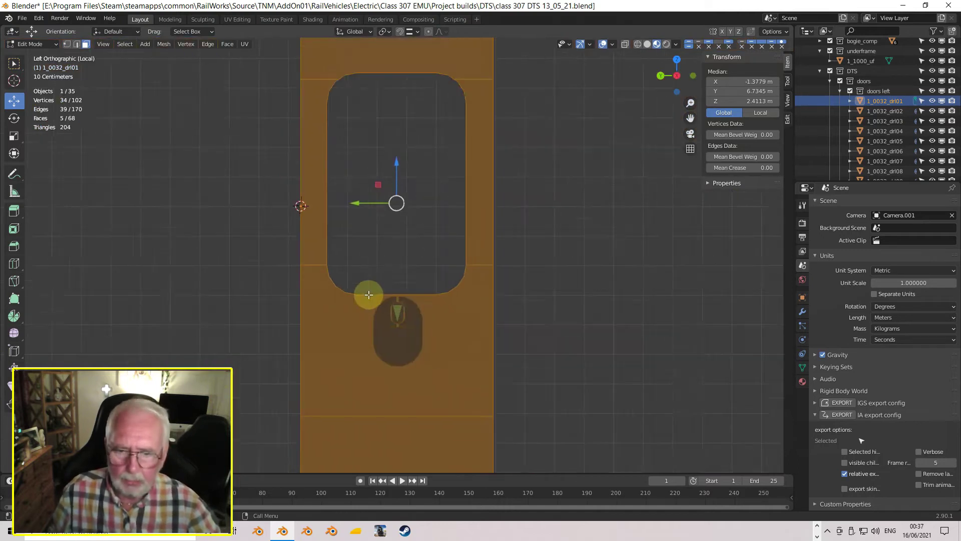
key("g")
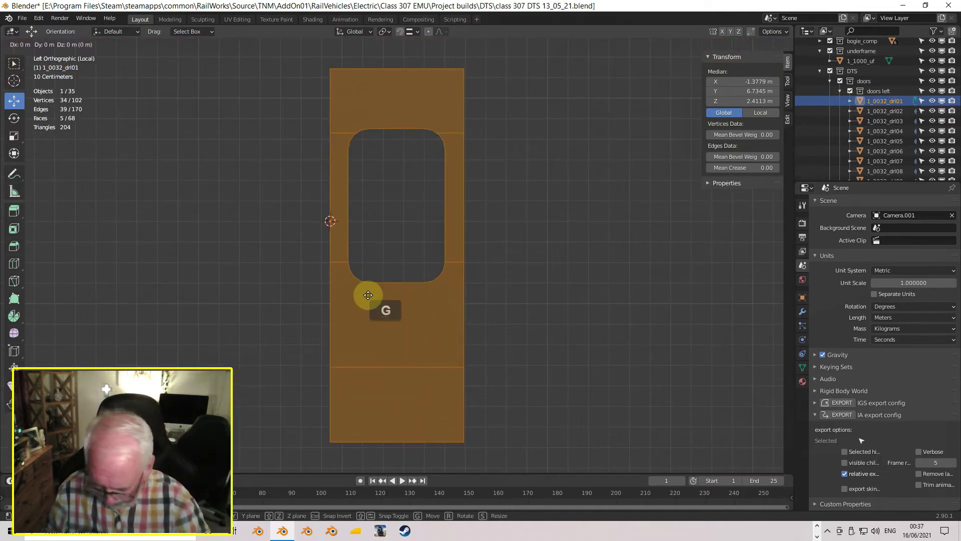
key("x")
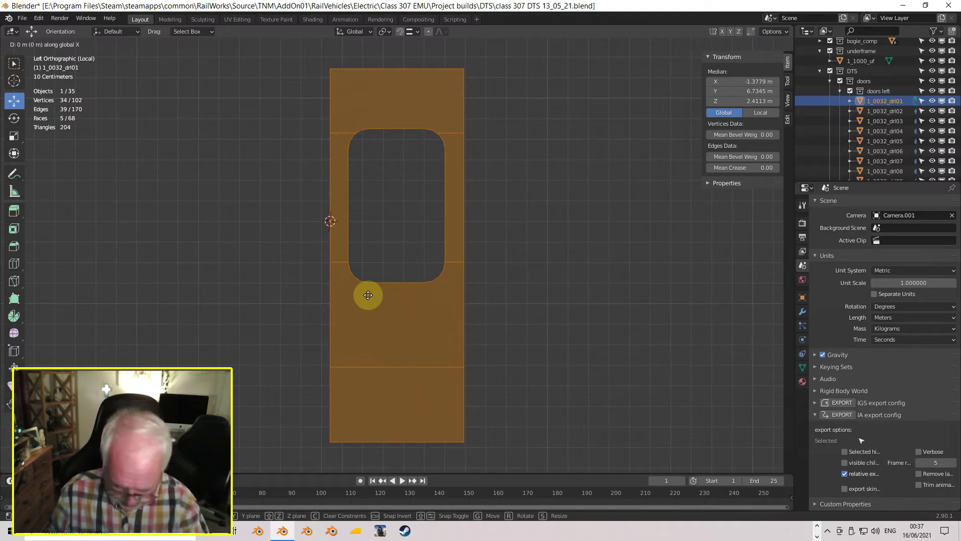
type(".003")
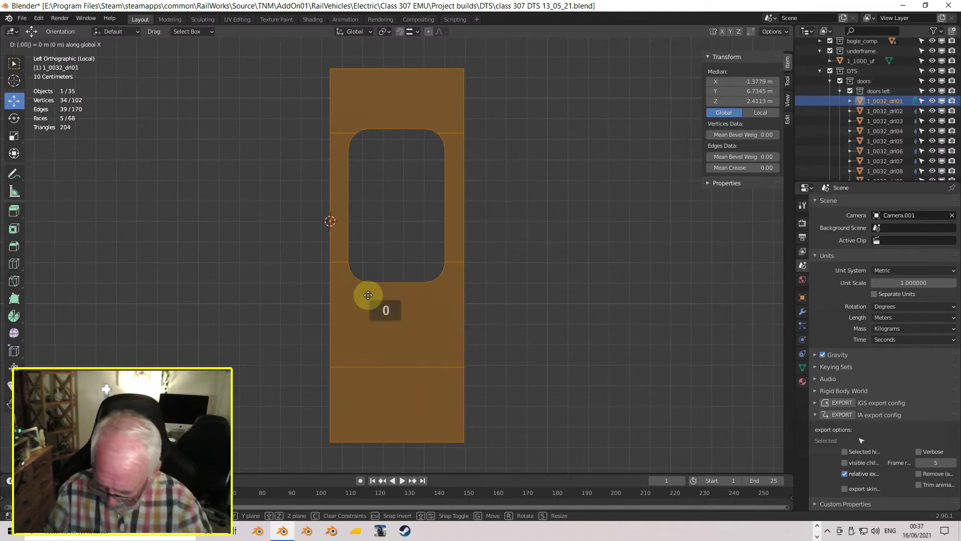
key("Return")
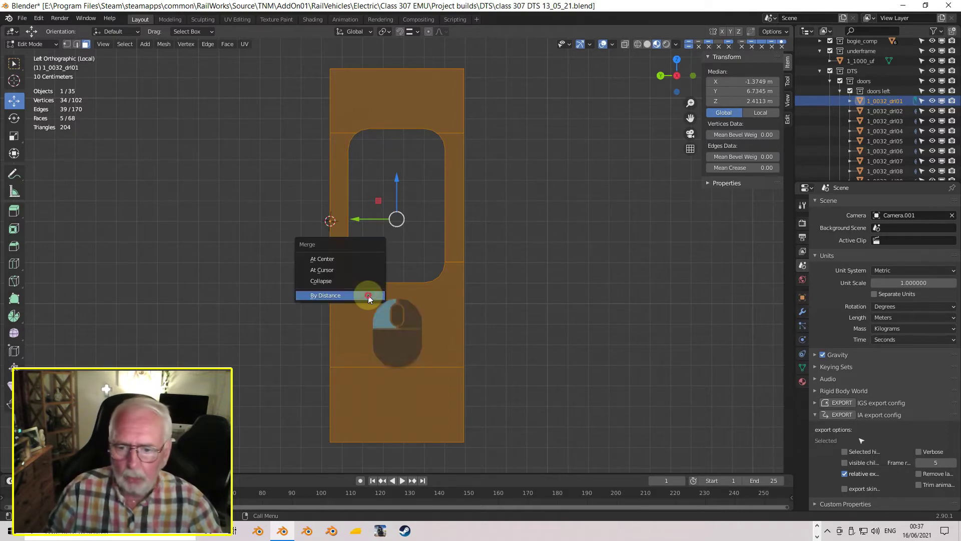
left_click(368, 296)
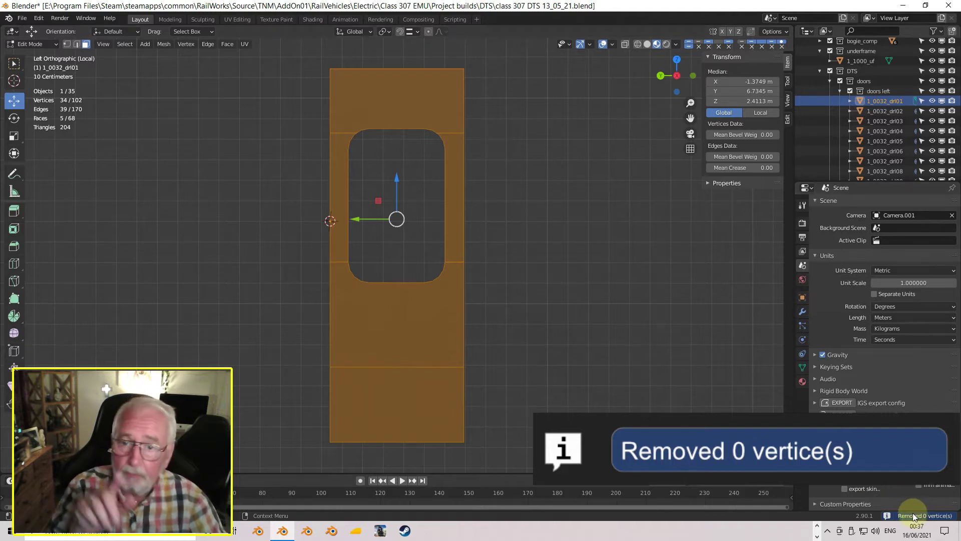
Select the whole mesh of the isolated door, merge its vertices by distance, and return to the full carriage in Object Mode
key("a")
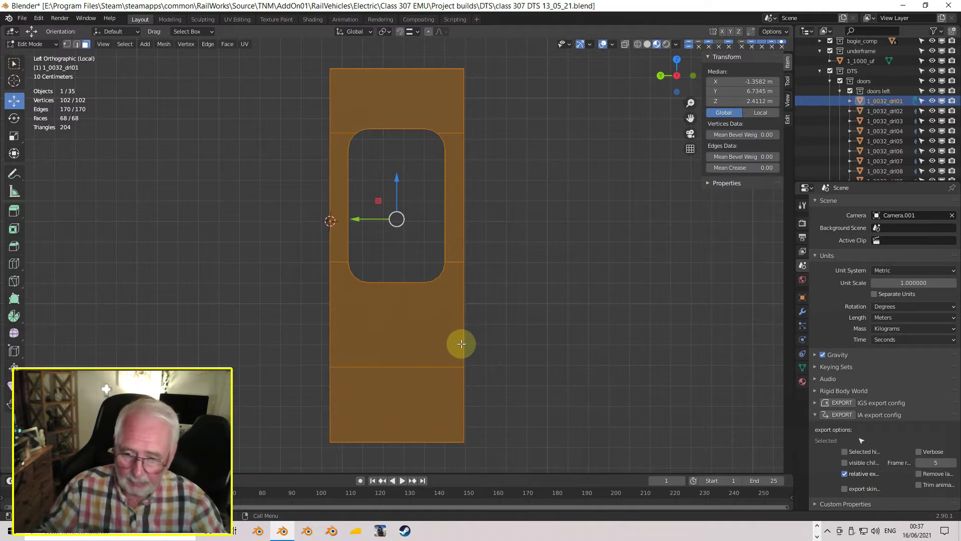
key("m")
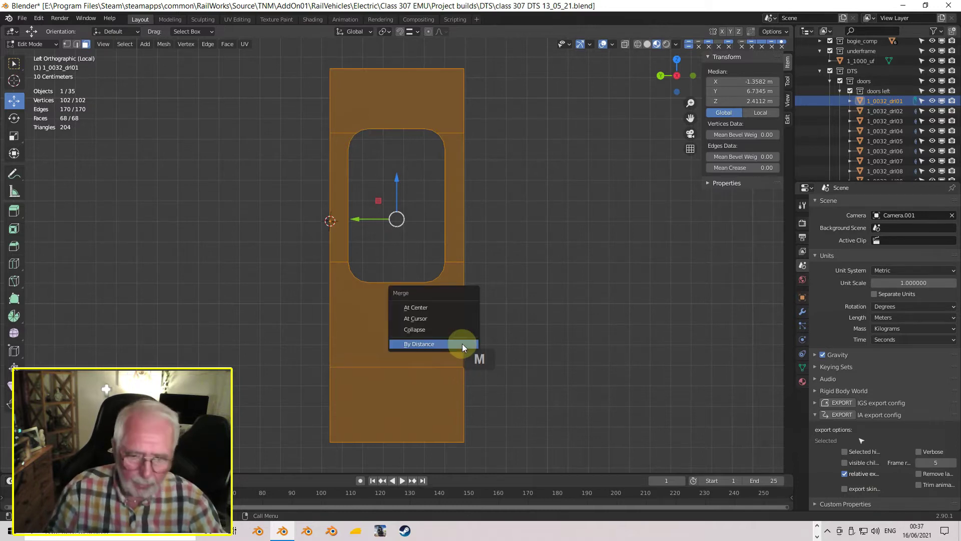
left_click(463, 344)
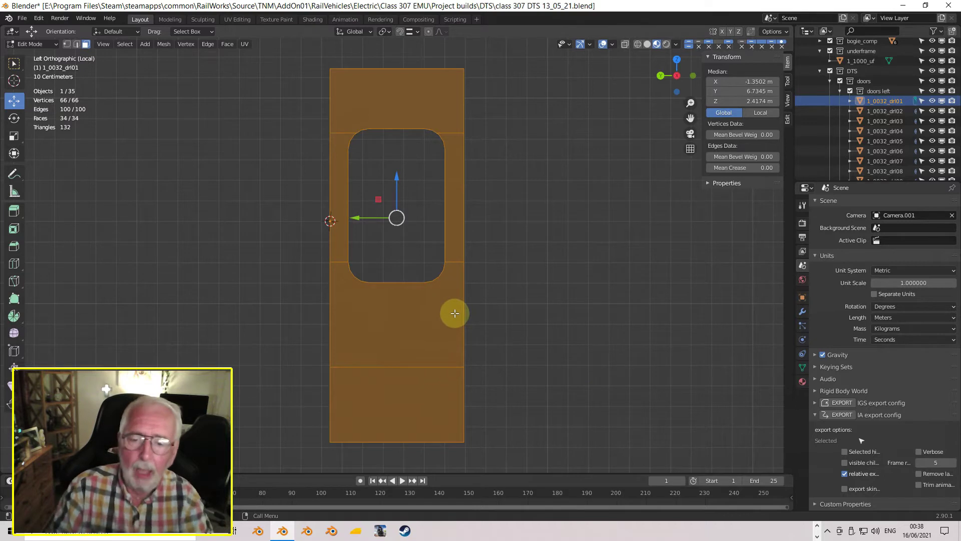
key("Tab")
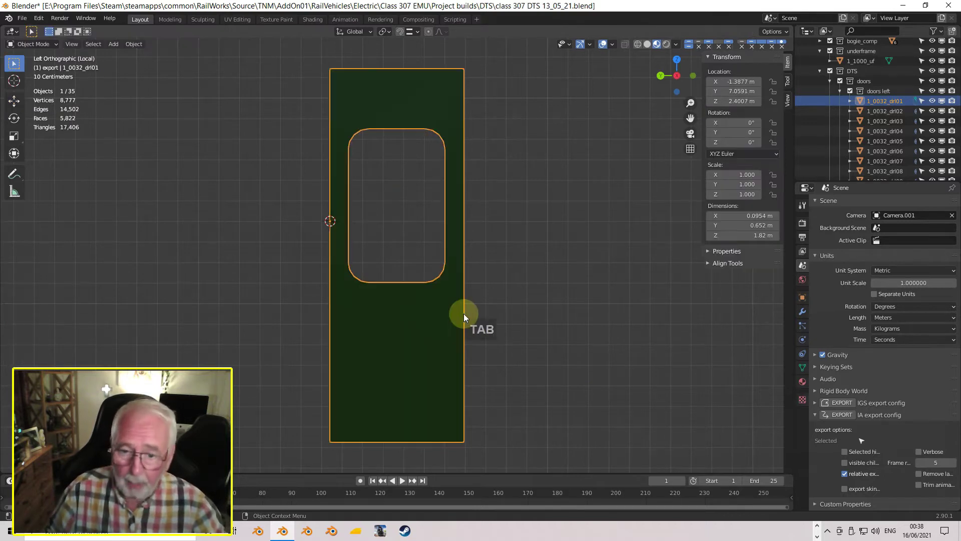
scroll(462, 317, "down", 5)
middle_click_drag(457, 326, 530, 368)
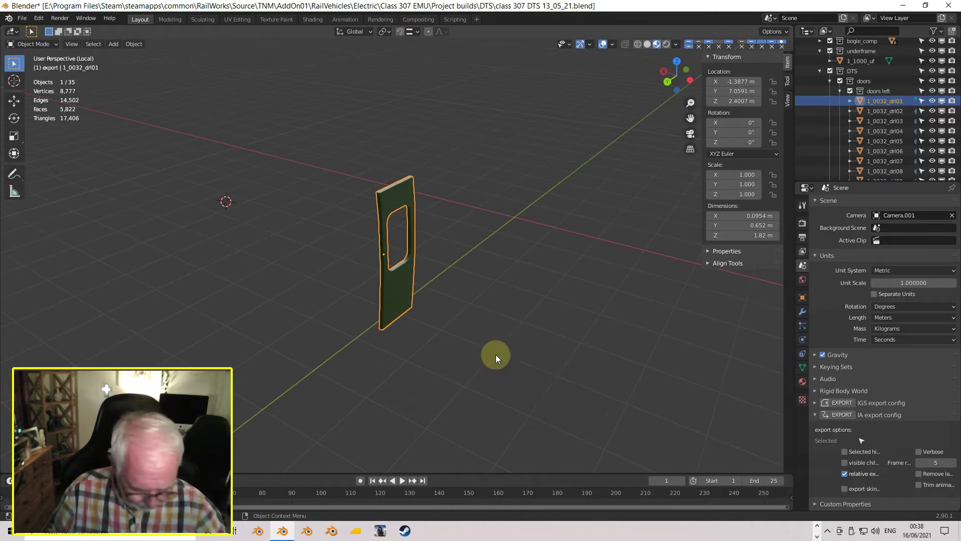
key("KP_Divide")
Add the matching door on the opposite side to the selection, isolate the pair, and open both meshes for editing together
middle_click_drag(495, 355, 551, 351)
scroll(540, 348, "up", 5)
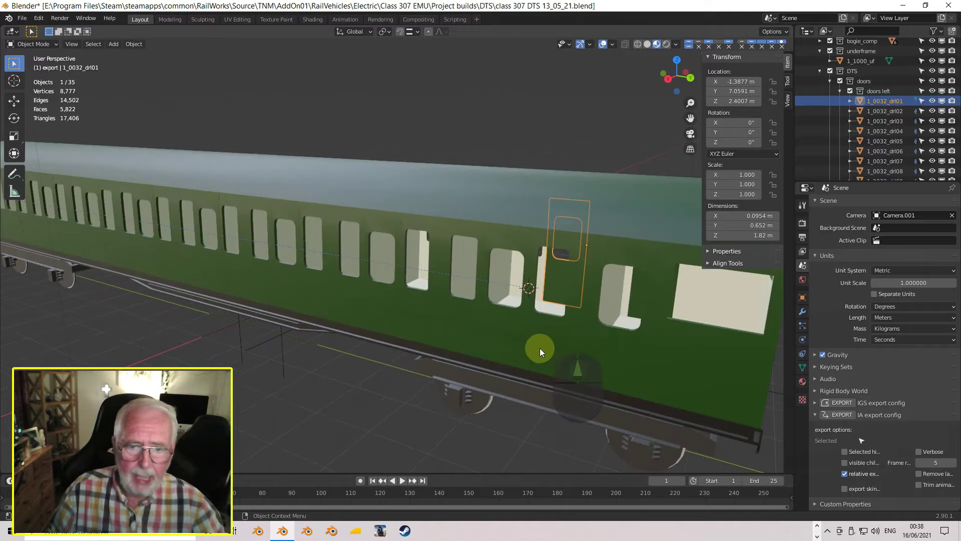
left_click(498, 322, "shift")
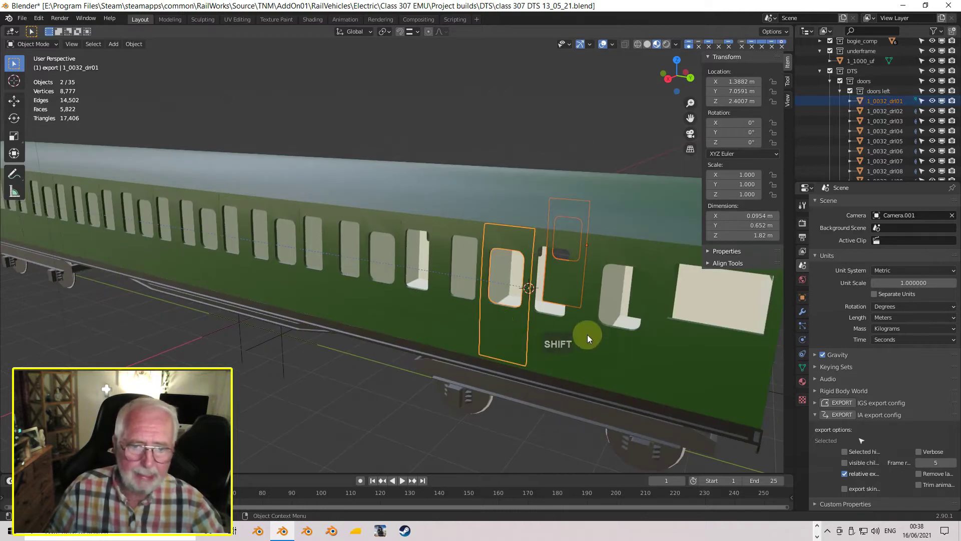
scroll(588, 335, "down", 4)
scroll(563, 343, "up", 2)
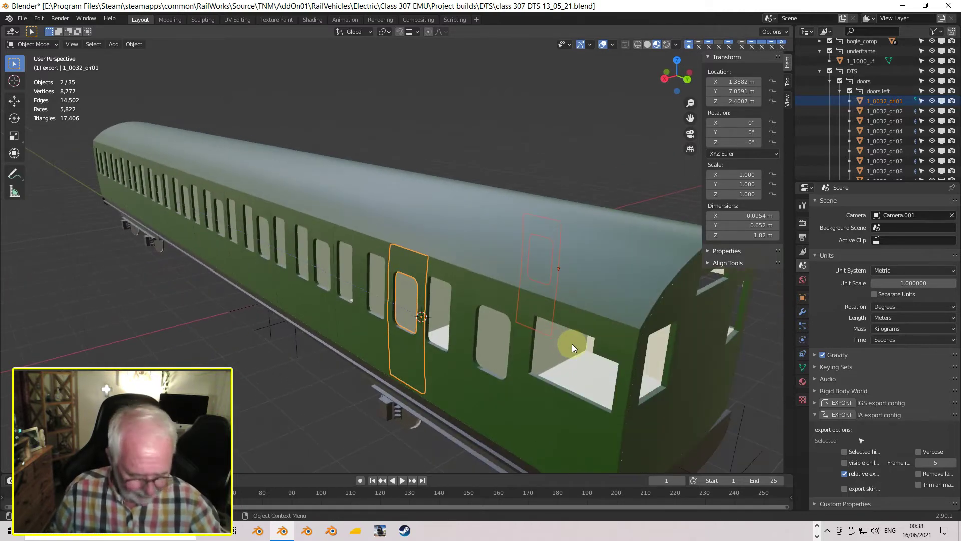
key("KP_Divide")
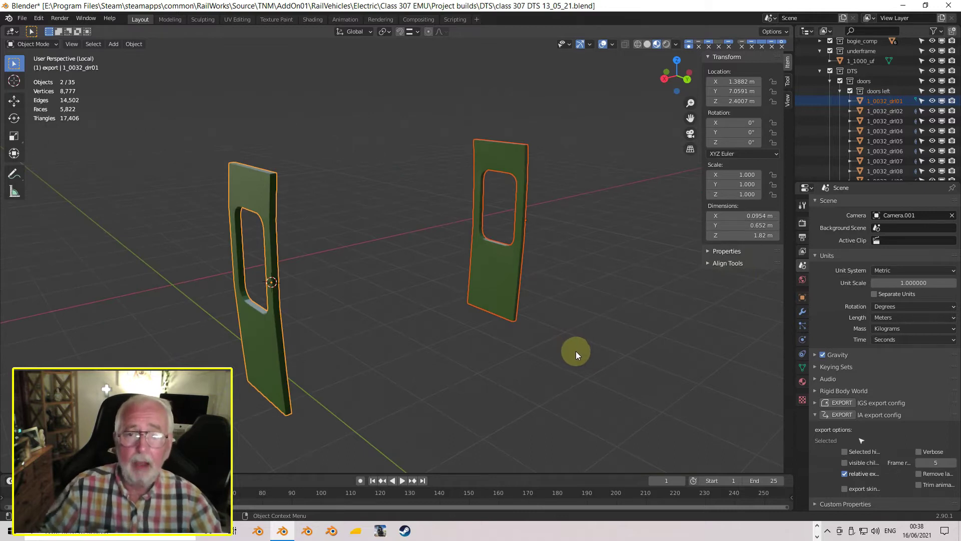
middle_click_drag(578, 354, 618, 362)
key("Tab")
Select the four outer rim faces, top, bottom and both sides, of the door on the positive X side
middle_click_drag(457, 361, 531, 370)
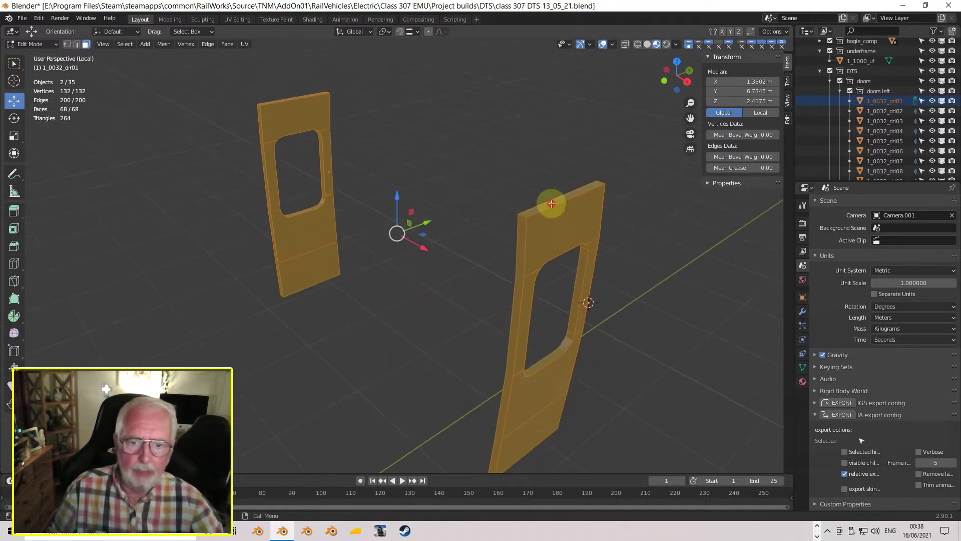
left_click(551, 203)
left_click(520, 240, "shift")
middle_click_drag(522, 232, 373, 268)
left_click(440, 221, "shift")
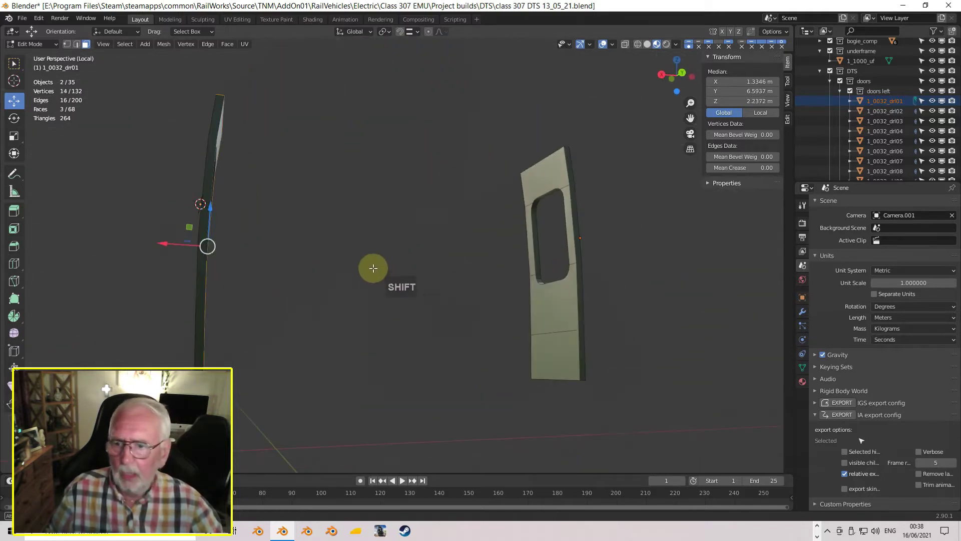
left_click(201, 296, "shift")
middle_click_drag(203, 293, 435, 297)
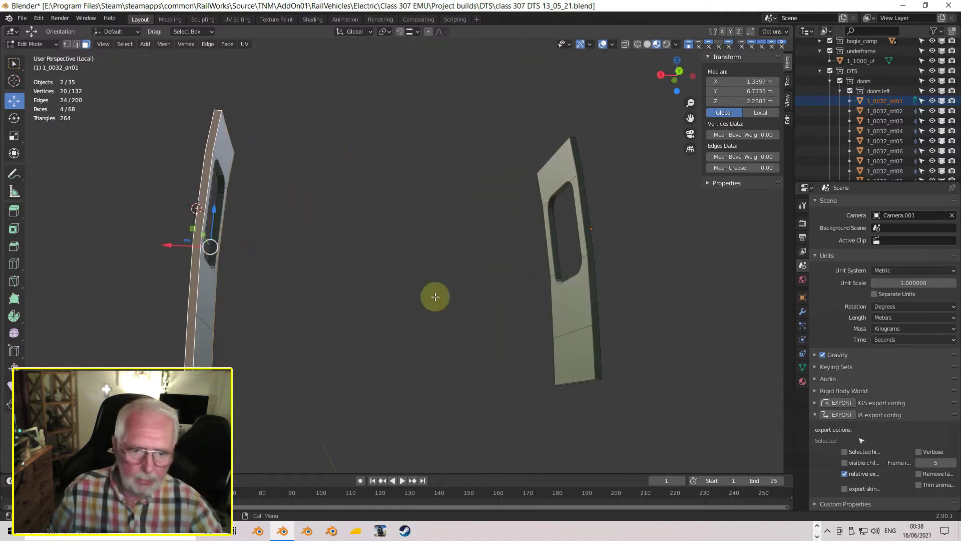
Add the four outer rim faces of the door on the negative X side to the face selection
left_click(590, 314, "shift")
middle_click_drag(591, 313, 448, 120)
left_click(598, 132, "shift")
left_click(209, 138, "shift")
middle_click_drag(214, 150, 282, 357)
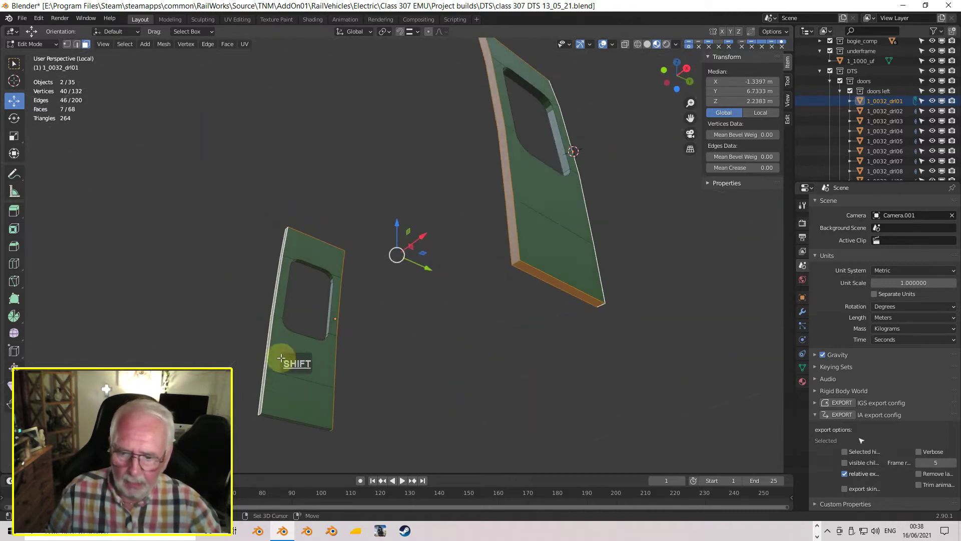
left_click(283, 423, "shift")
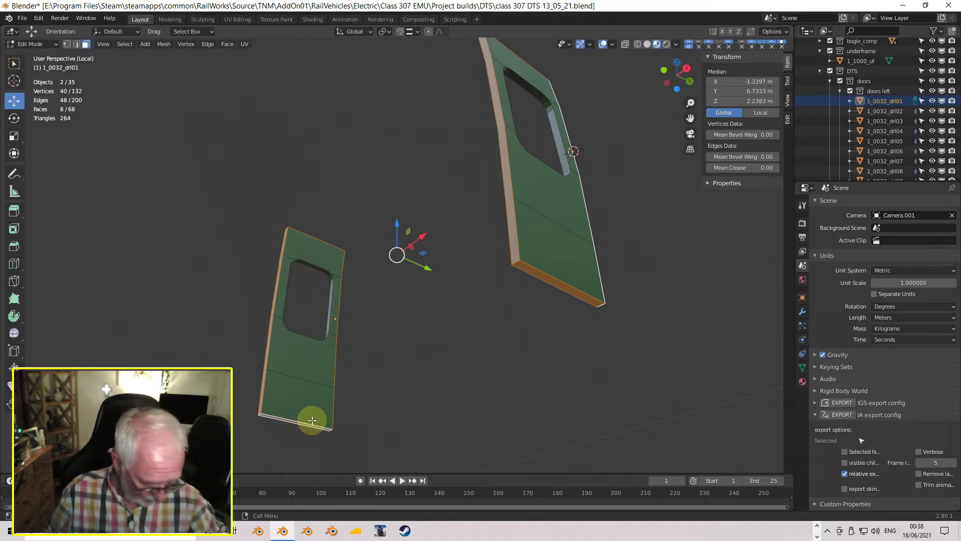
Show the full carriage in right orthographic view and scale the selected rim faces to 0.995 along Z
key("Page_Down")
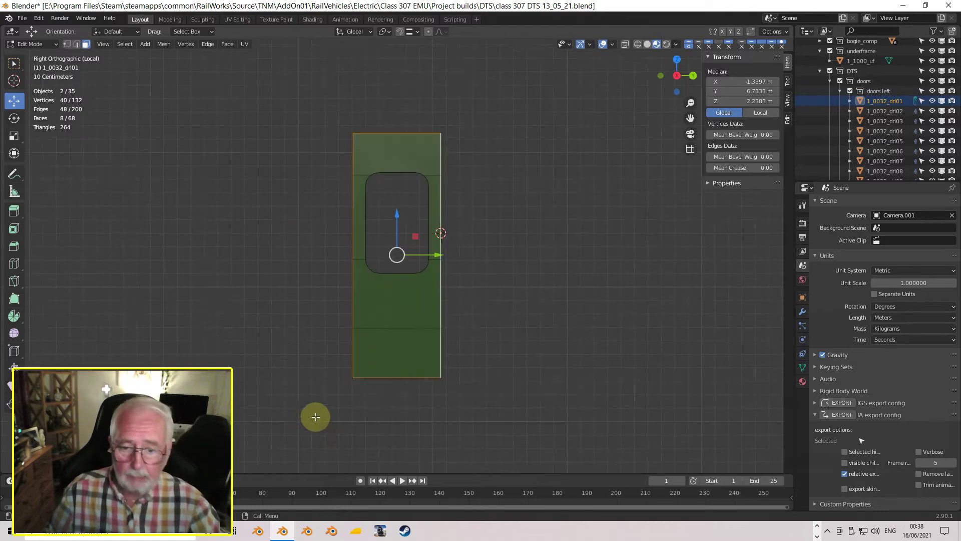
scroll(315, 414, "up", 2)
middle_click_drag(322, 416, 343, 366, "shift")
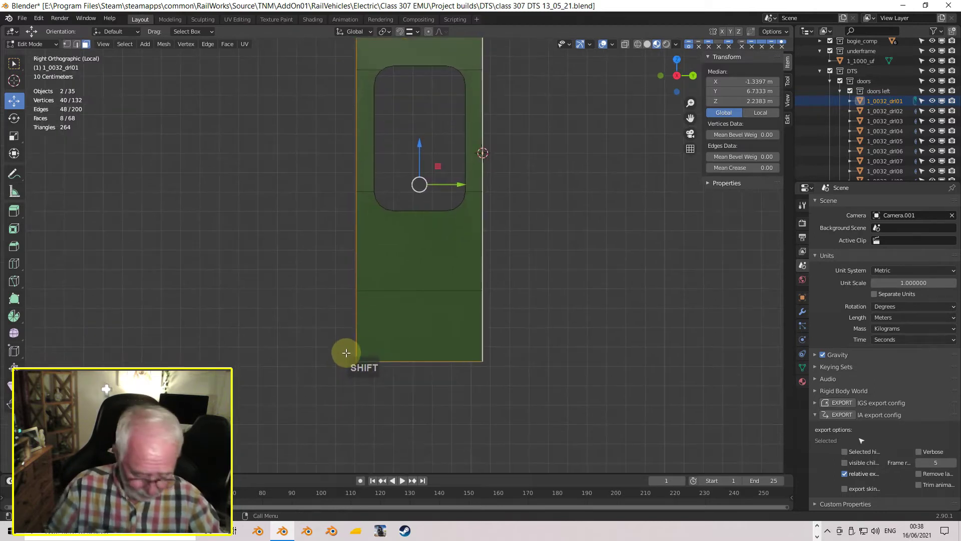
key("KP_Divide")
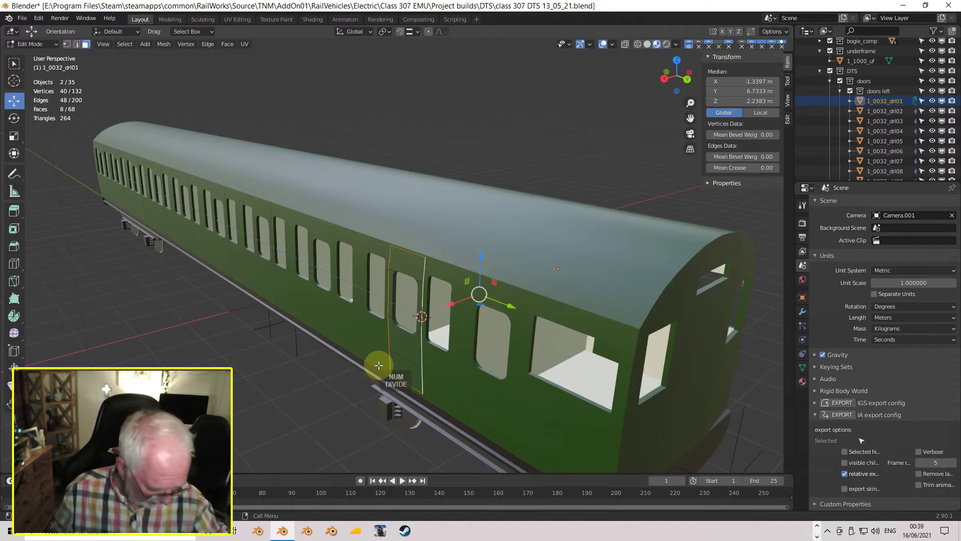
key("Page_Down")
scroll(382, 365, "up", 5)
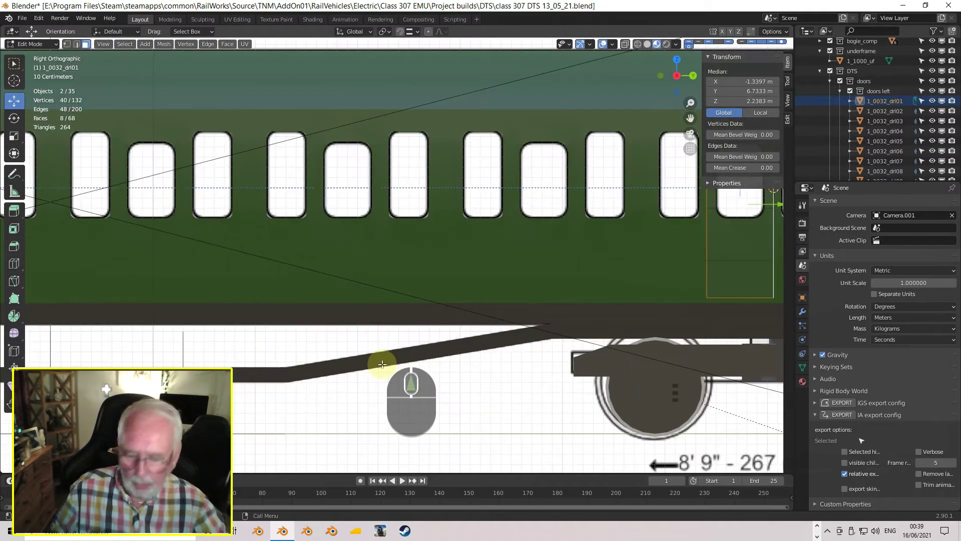
middle_click_drag(397, 365, 490, 271, "shift")
scroll(618, 311, "up", 7)
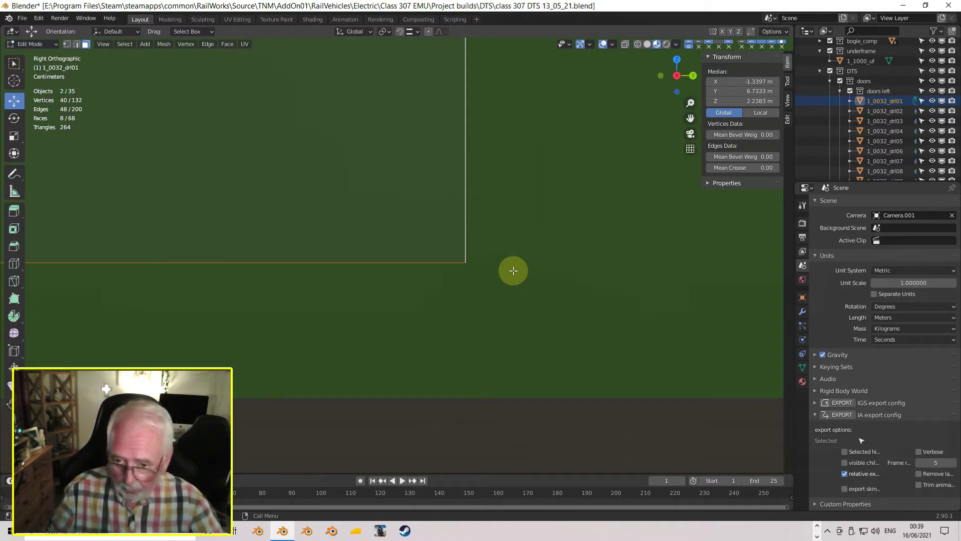
key("s")
type("z")
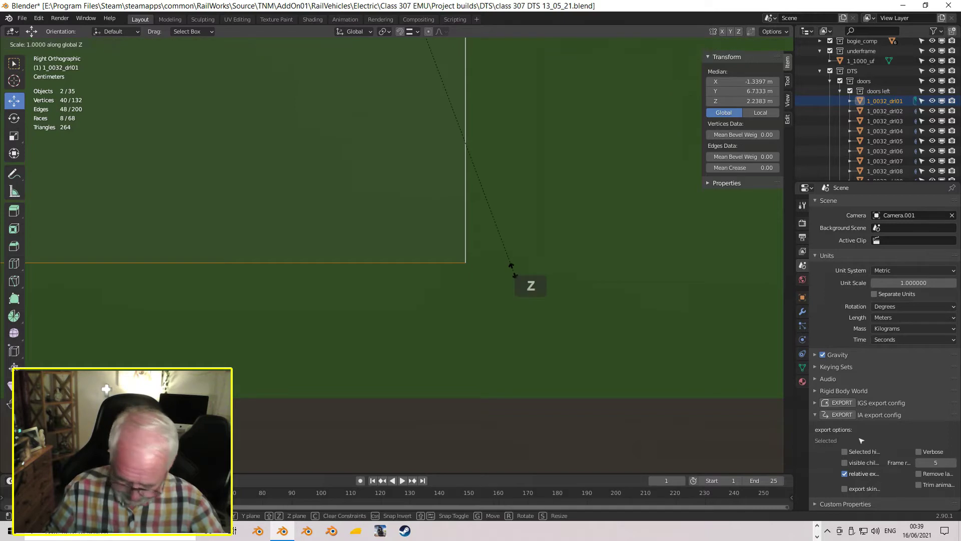
type(".99")
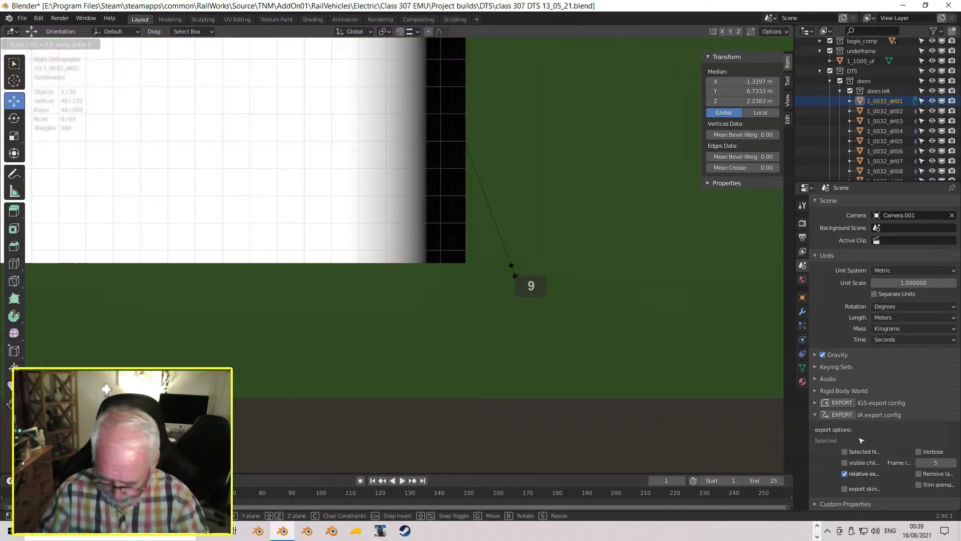
type("5")
key("Return")
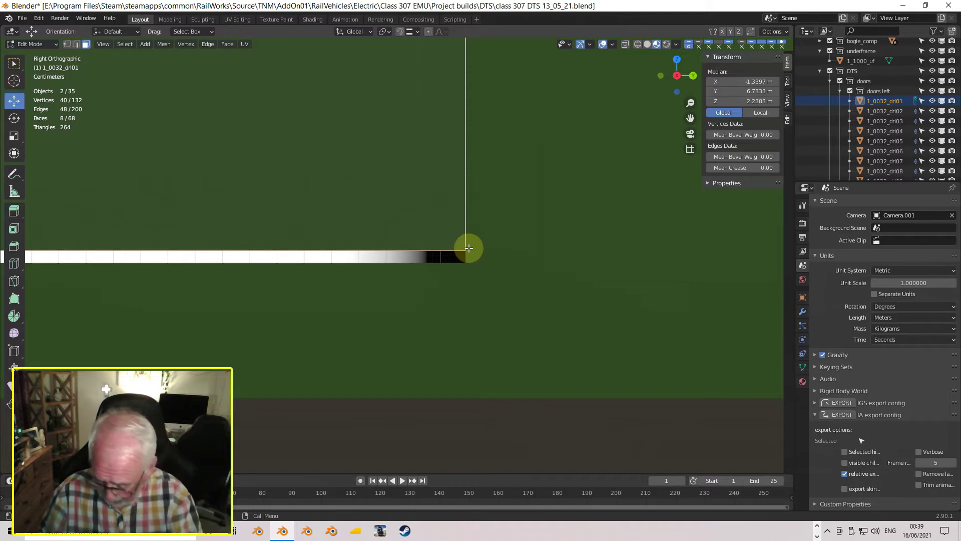
Scale the selected rim faces of both doors to 0.985 along Y and leave mesh editing
type("sy")
type(".985")
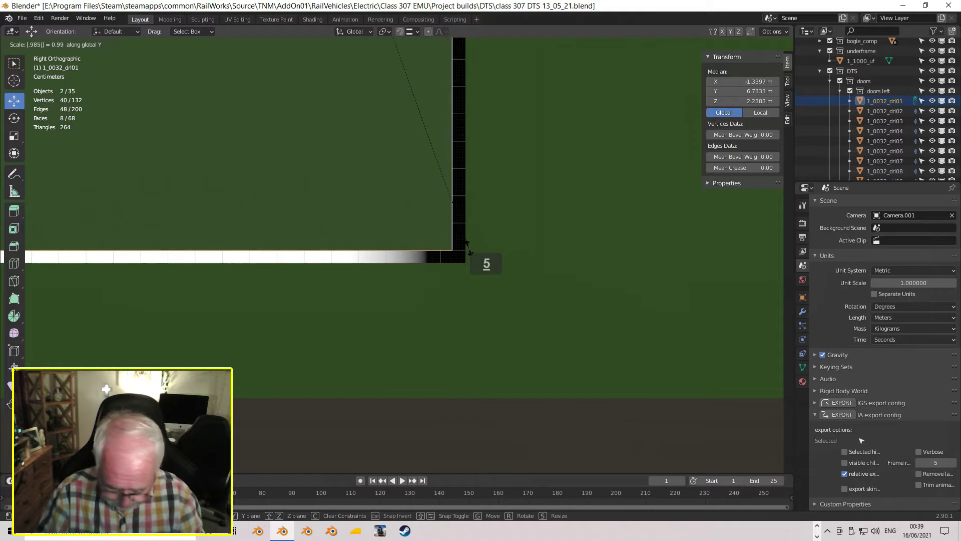
key("Return")
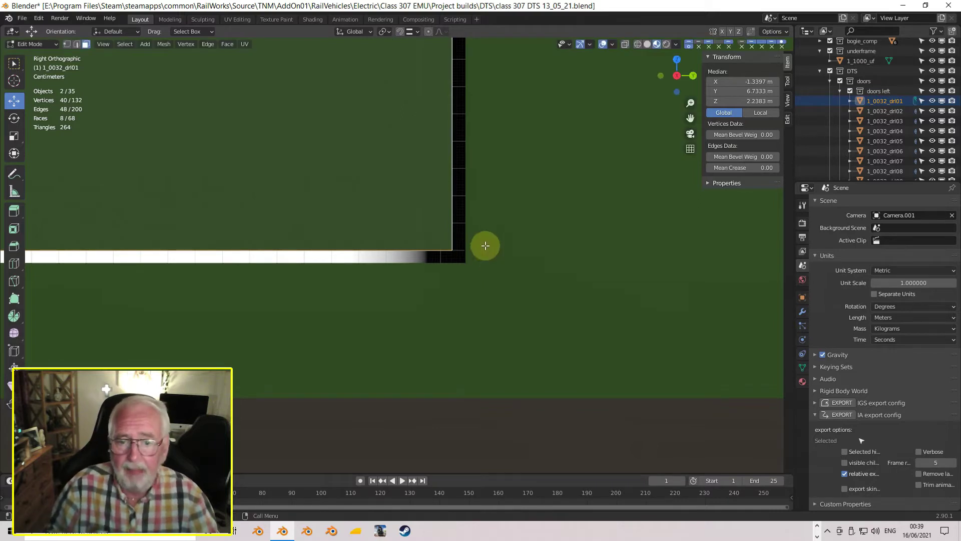
scroll(448, 248, "down", 1)
scroll(448, 248, "down", 1)
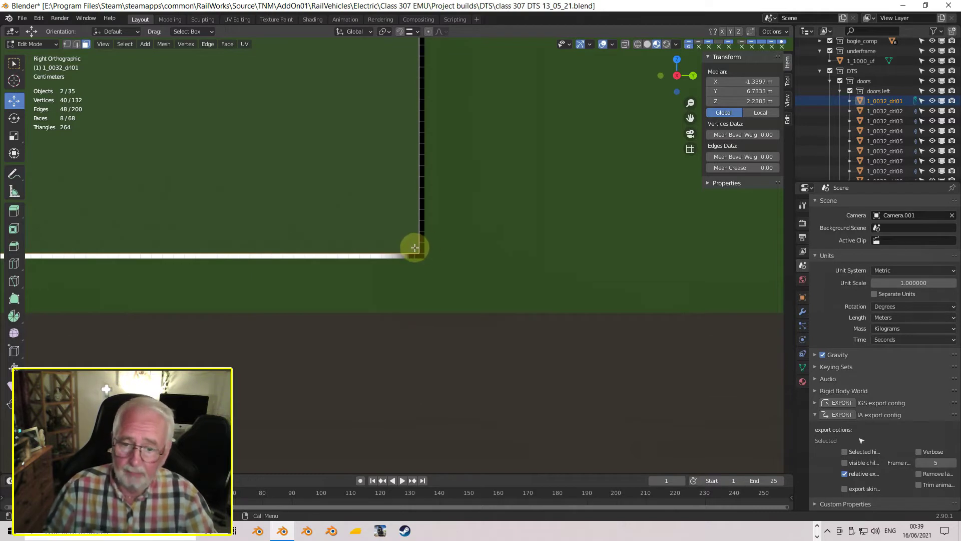
scroll(413, 248, "down", 2)
scroll(414, 248, "down", 3)
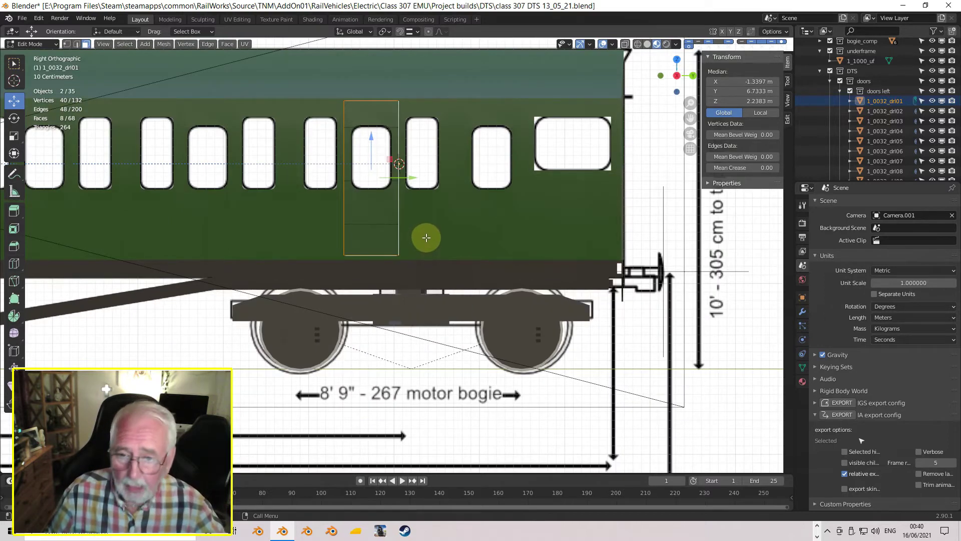
key("Tab")
Inspect the gap around the resized door, then select both resized doors and isolate them
mouse_move(429, 234)
middle_mouse_down()
mouse_move(409, 256)
mouse_move(440, 273)
mouse_move(429, 226)
middle_mouse_up()
left_click(431, 230)
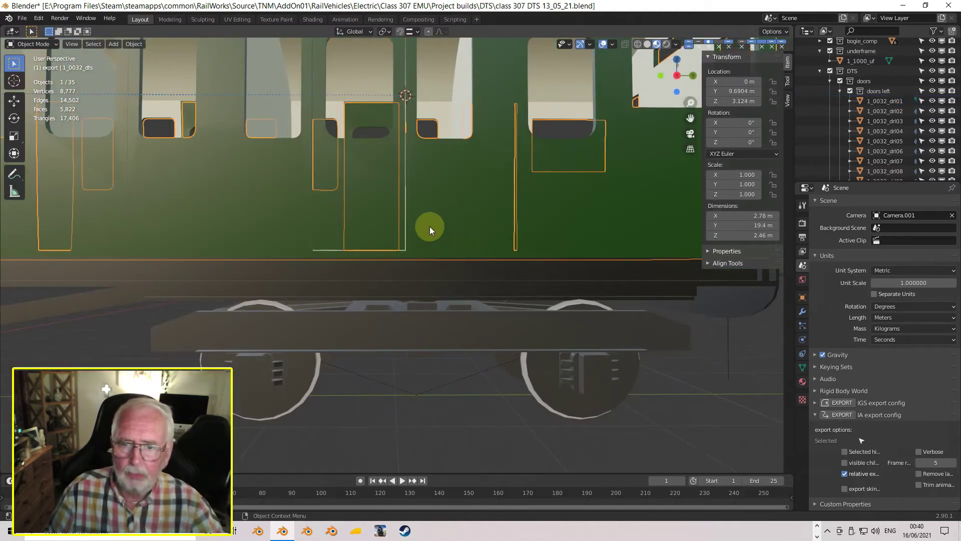
scroll(429, 221, "up", 5)
scroll(404, 169, "up", 4)
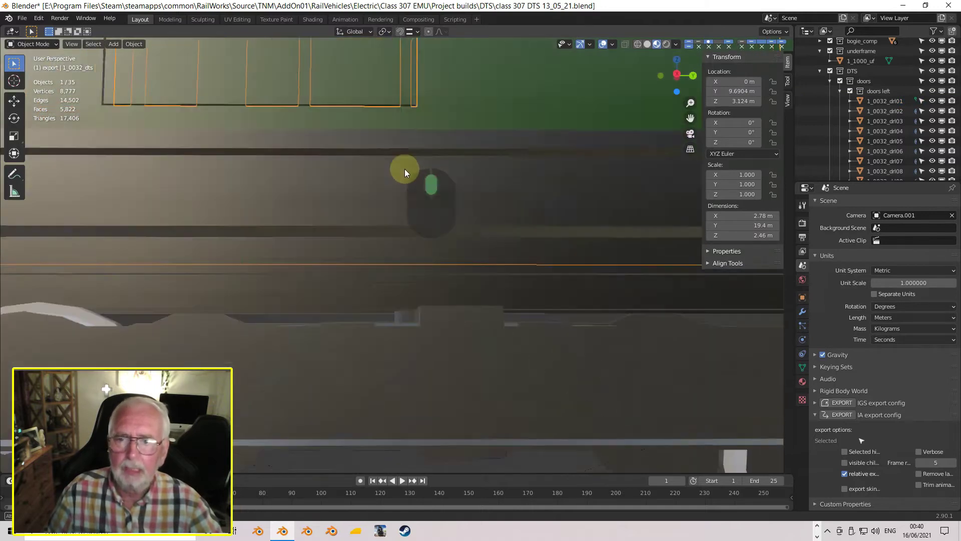
middle_click_drag(330, 242, 325, 238)
scroll(429, 220, "down", 6)
middle_click_drag(428, 224, 339, 241)
left_click(313, 273)
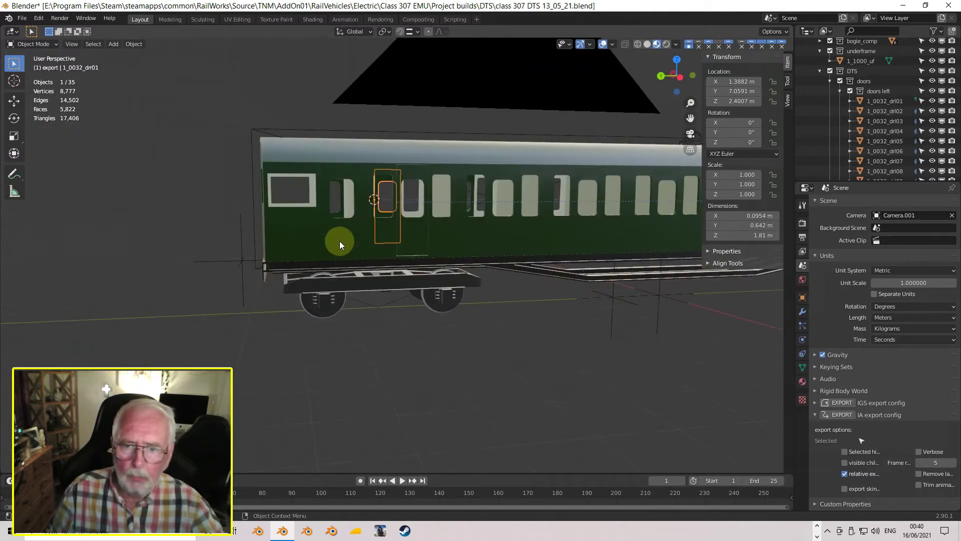
left_click(418, 238, "shift")
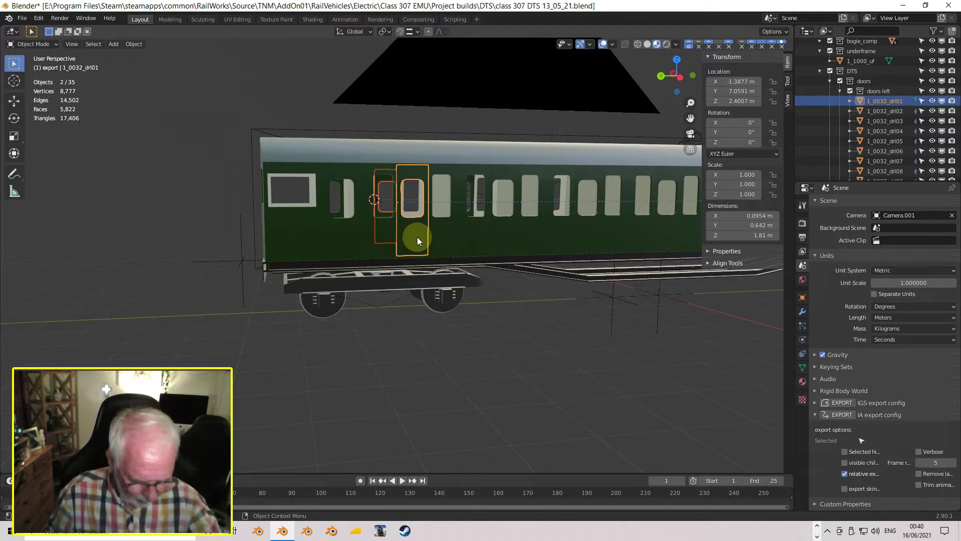
key("KP_Divide")
Select only the door on the positive X side and open its mesh for editing with the Move tool active
middle_click_drag(452, 232, 588, 247)
left_click(309, 361)
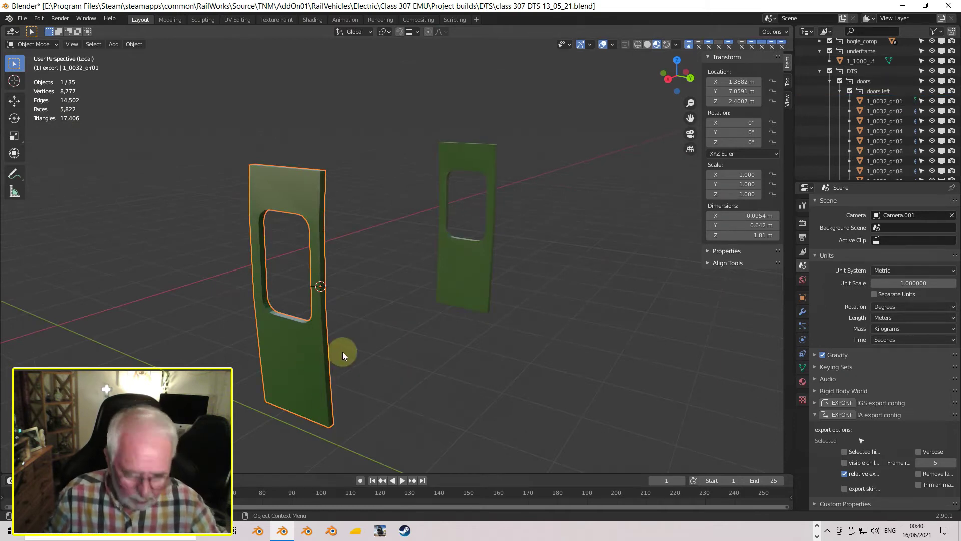
key("KP_3")
scroll(443, 294, "up", 2)
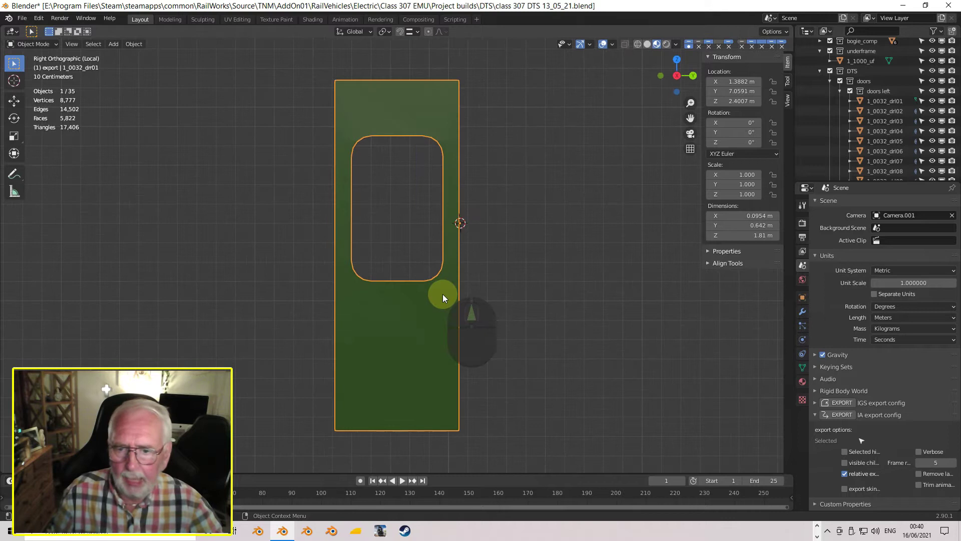
left_click(15, 100)
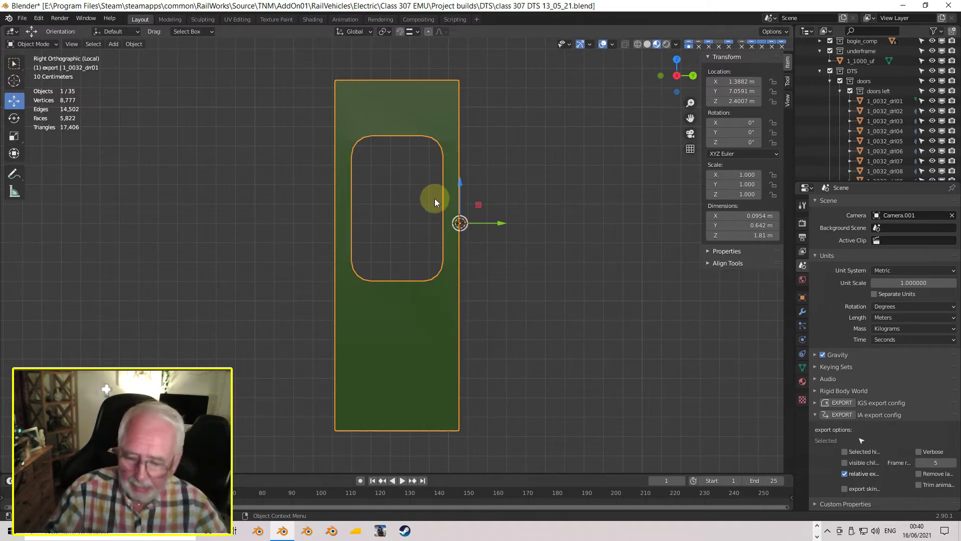
key("Tab")
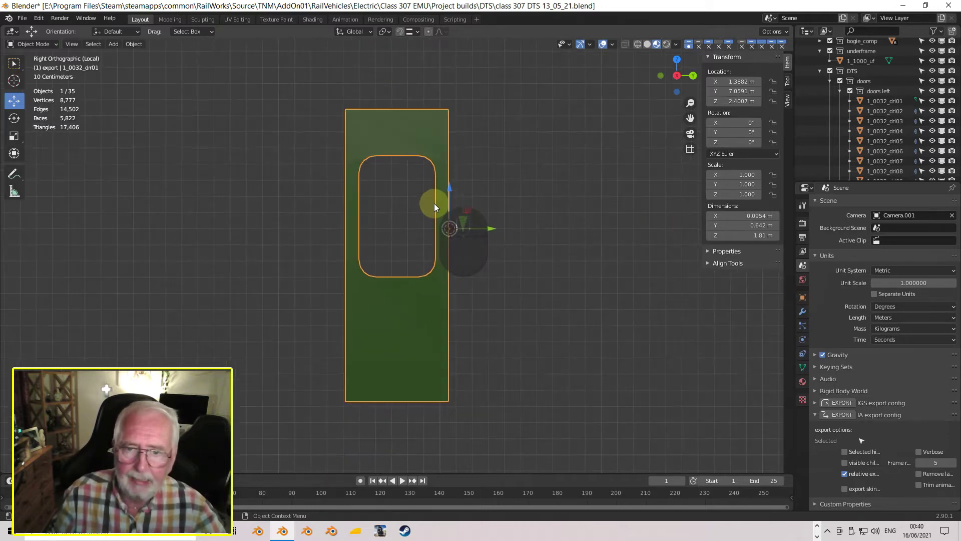
middle_click_drag(442, 204, 419, 227)
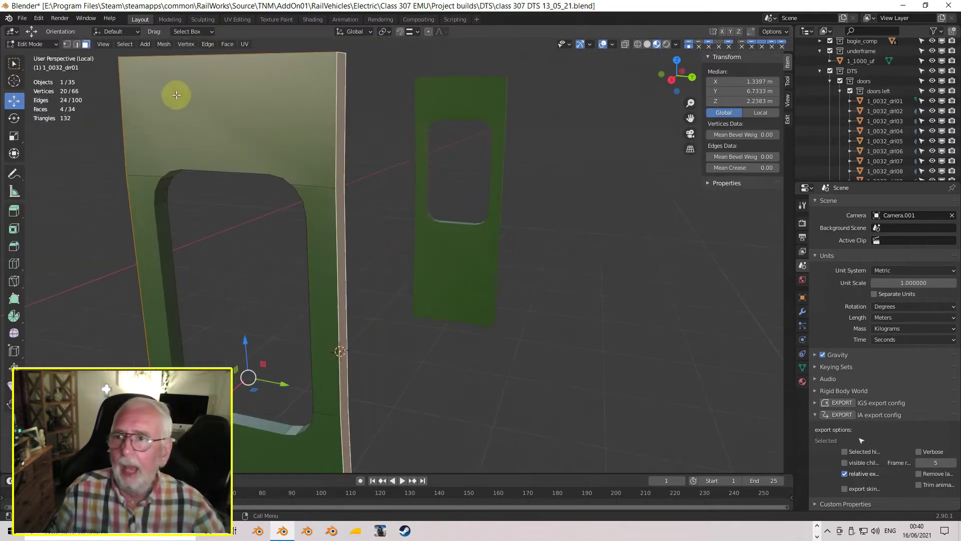
Select the four outer edges running down the door's vertical side at the +Y end in edge select mode
left_click(76, 44)
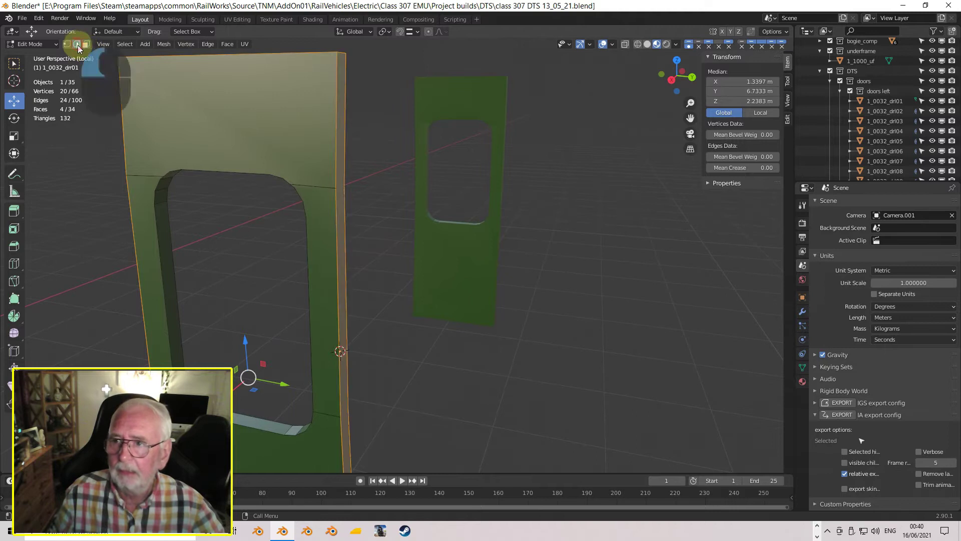
left_click(336, 160)
left_click(338, 281, "shift")
middle_click_drag(381, 326, 361, 212, "shift")
left_click(338, 327, "shift")
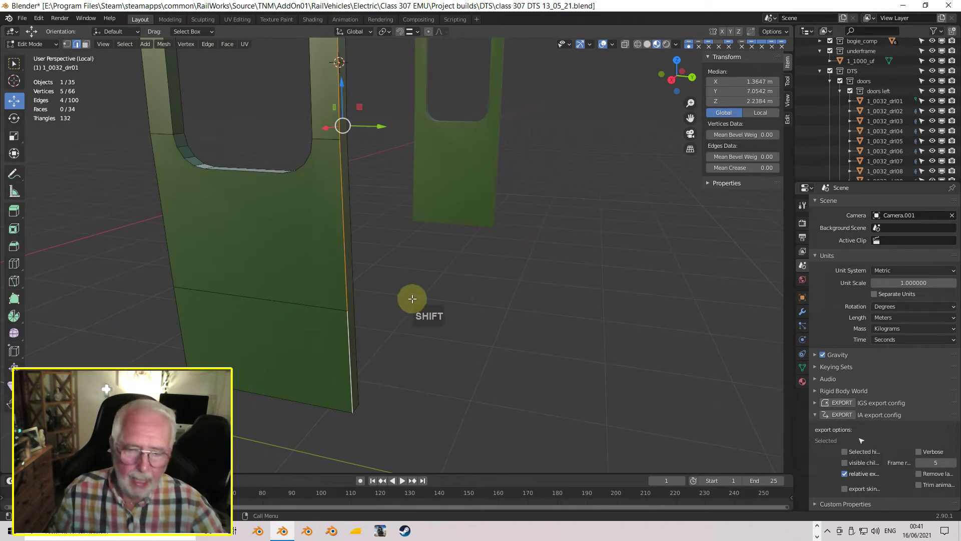
Show the door in right orthographic view and snap the 3D cursor to the selected side edges
scroll(410, 299, "down", 3)
key("KP_3")
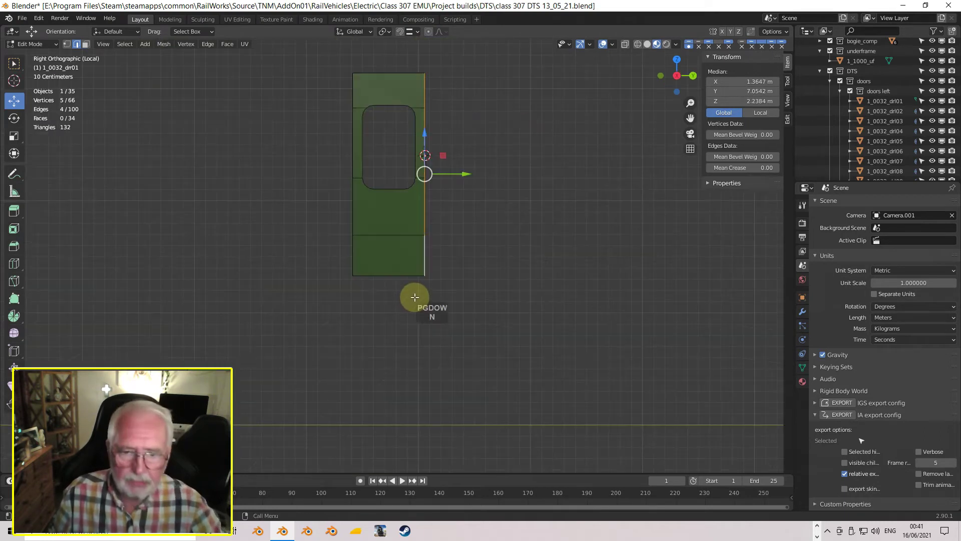
scroll(410, 301, "up", 4)
middle_click_drag(476, 223, 500, 307, "shift")
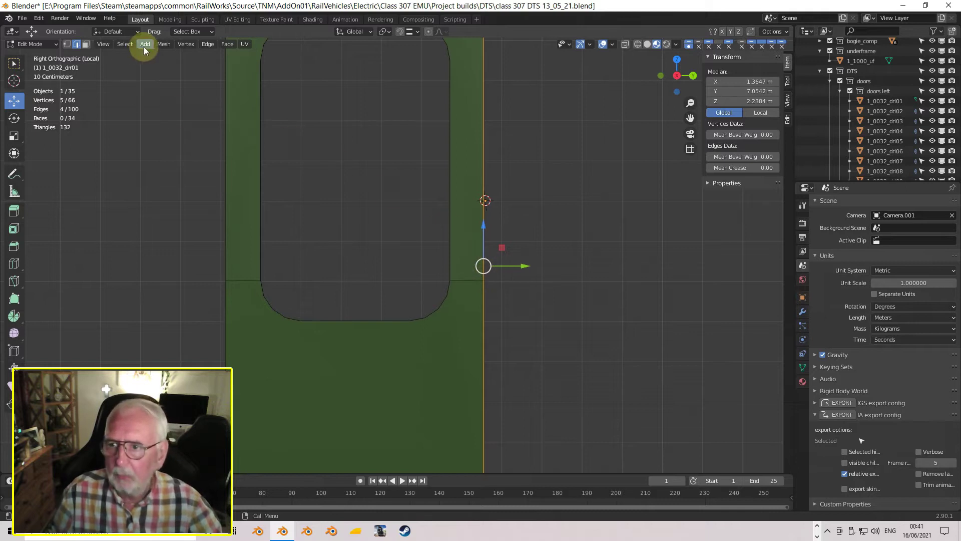
left_click(160, 45)
mouse_move(176, 75)
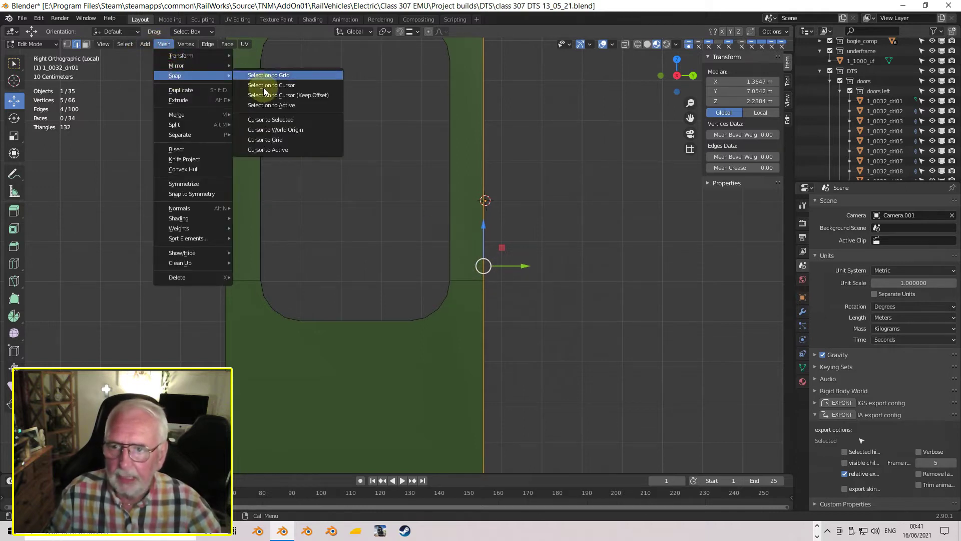
left_click(258, 120)
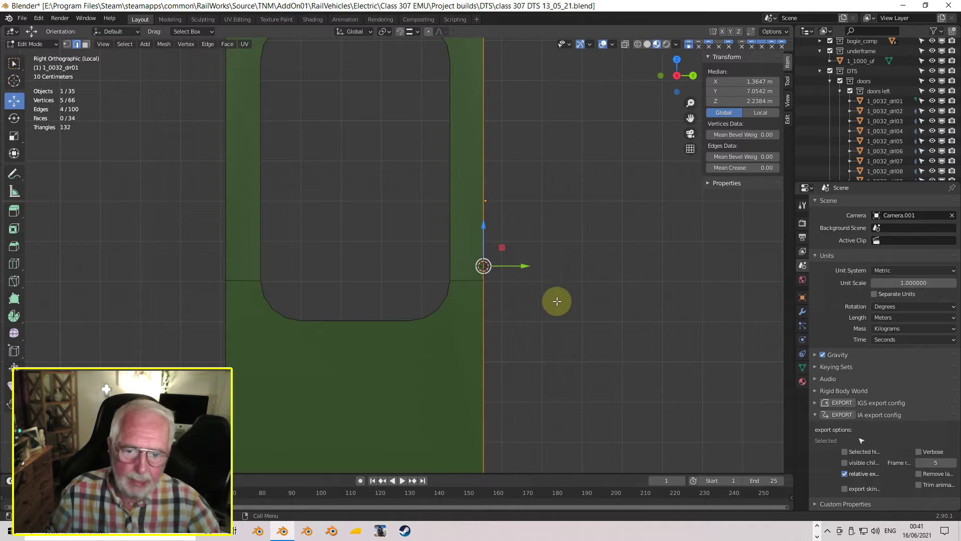
Leave mesh editing and set the door's origin to the 3D cursor
key("Tab")
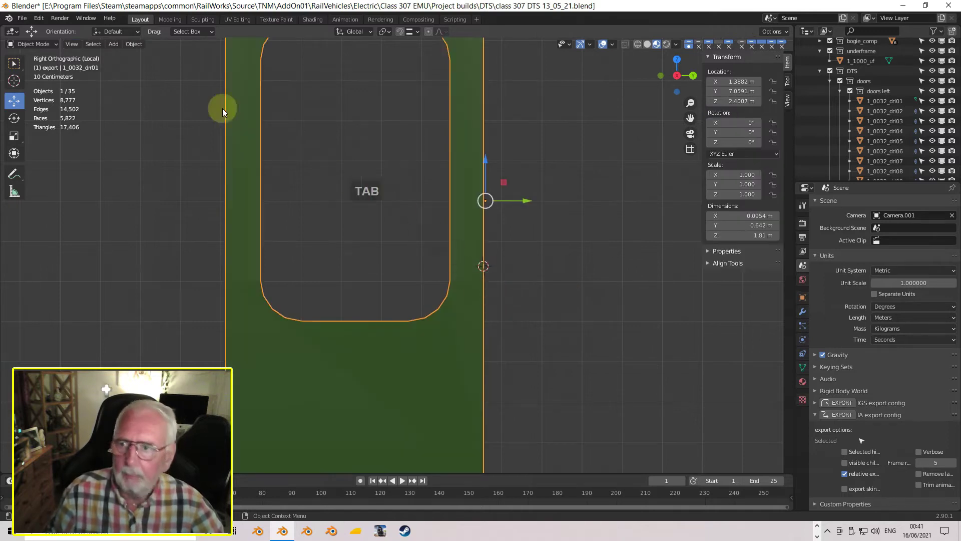
left_click(130, 45)
mouse_move(150, 66)
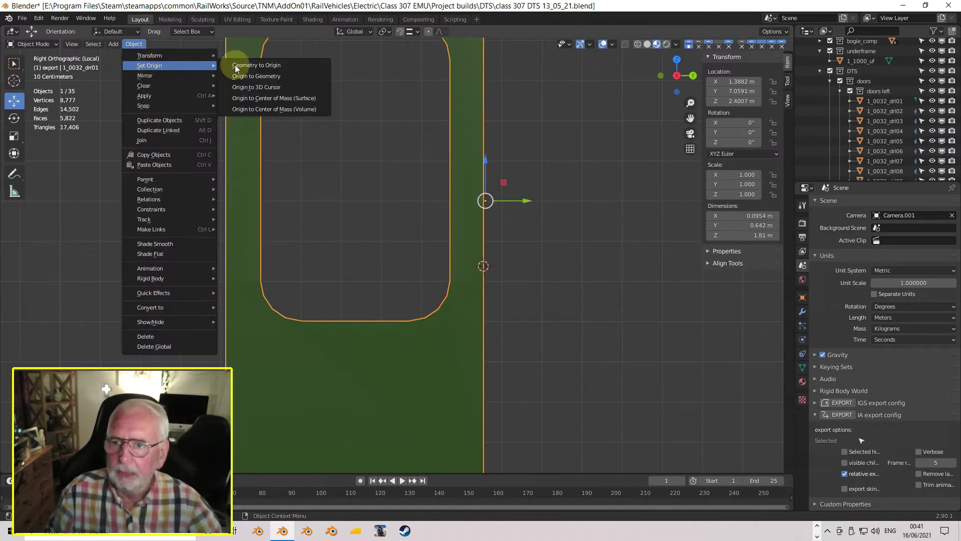
left_click(243, 87)
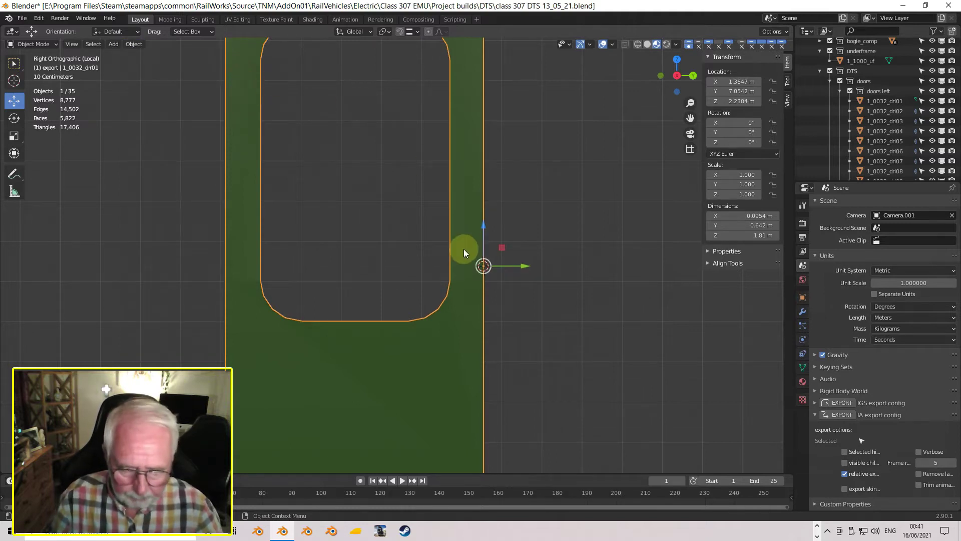
Show the door's edge close up in front orthographic view and limit transforms to affect only origins
key("End")
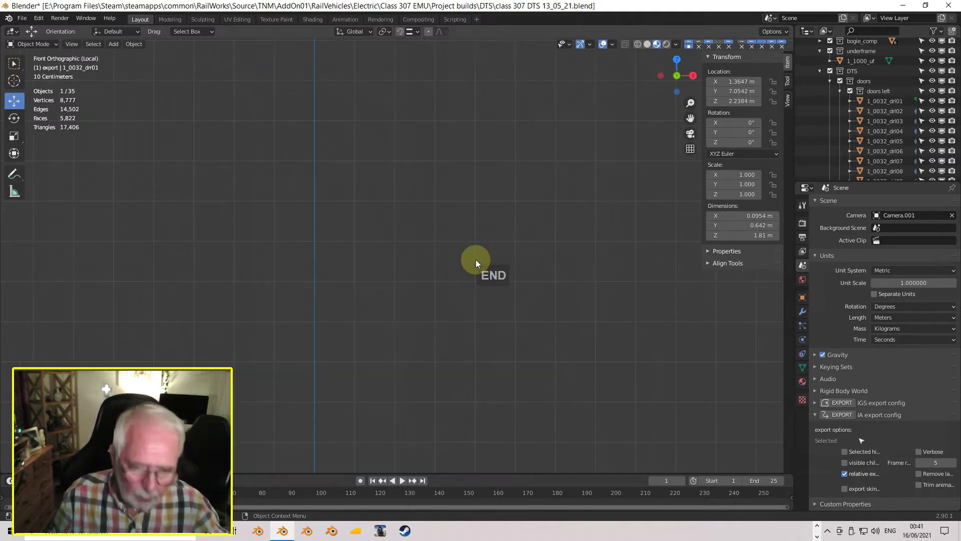
scroll(470, 256, "down", 5)
middle_click_drag(491, 259, 360, 268, "shift")
scroll(406, 289, "up", 6)
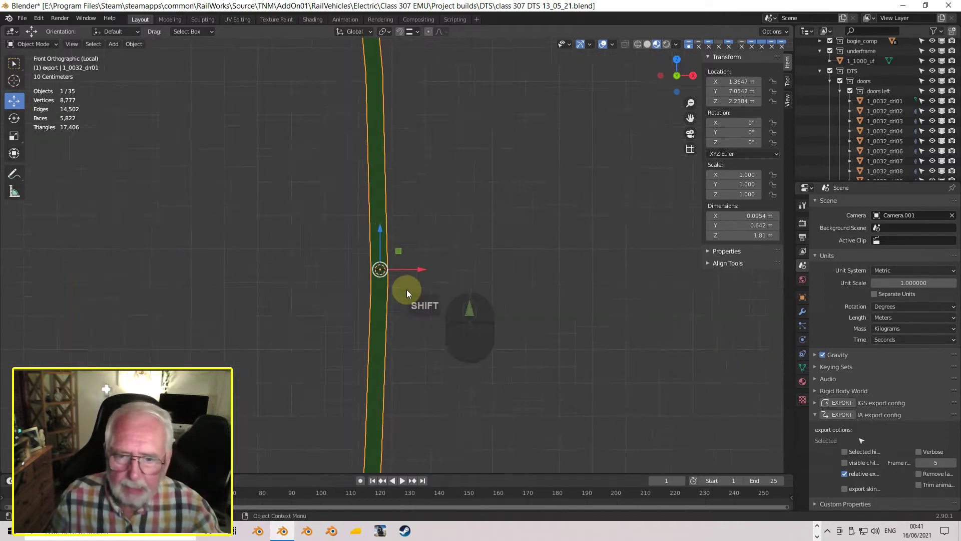
scroll(391, 295, "up", 3)
middle_click_drag(365, 307, 430, 286, "shift")
scroll(391, 236, "up", 4)
scroll(390, 228, "up", 4)
scroll(394, 323, "up", 2)
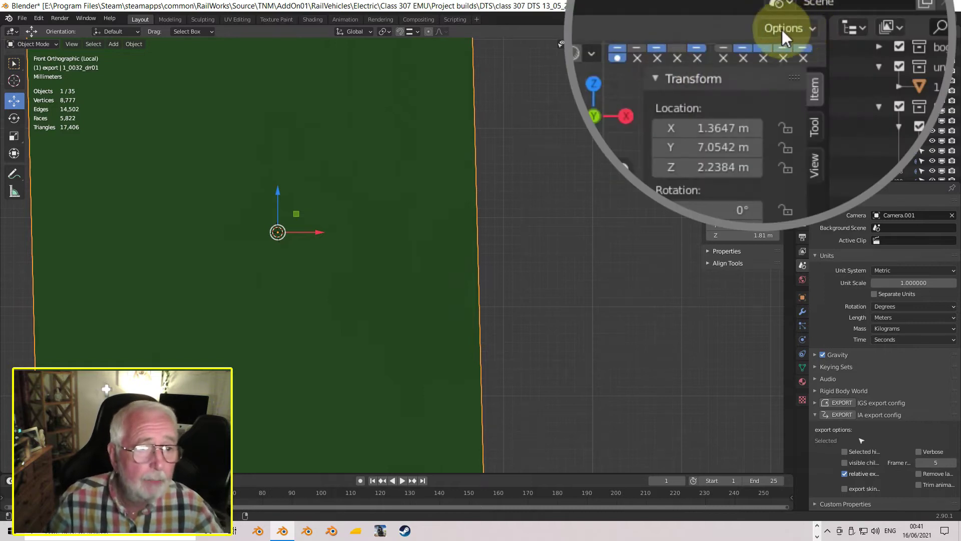
left_click(805, 25)
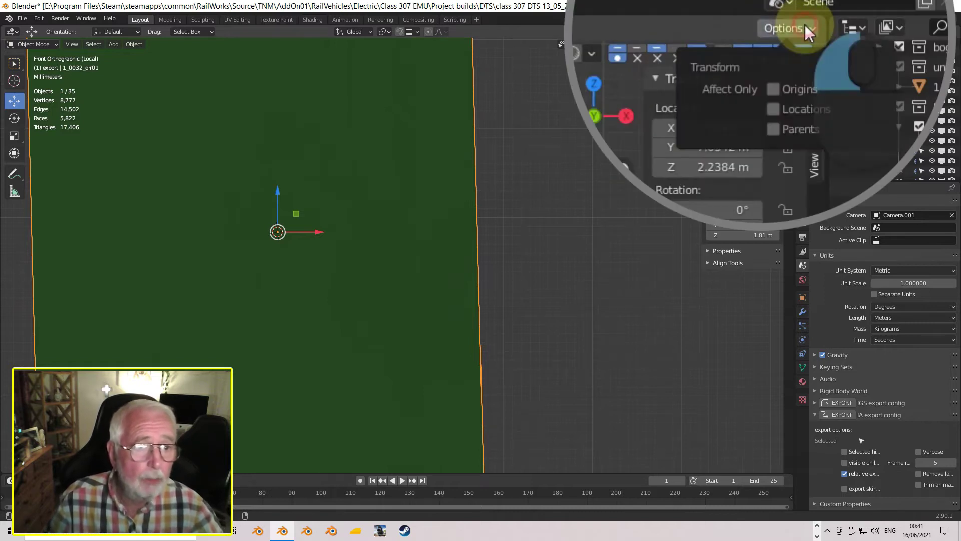
left_click(774, 90)
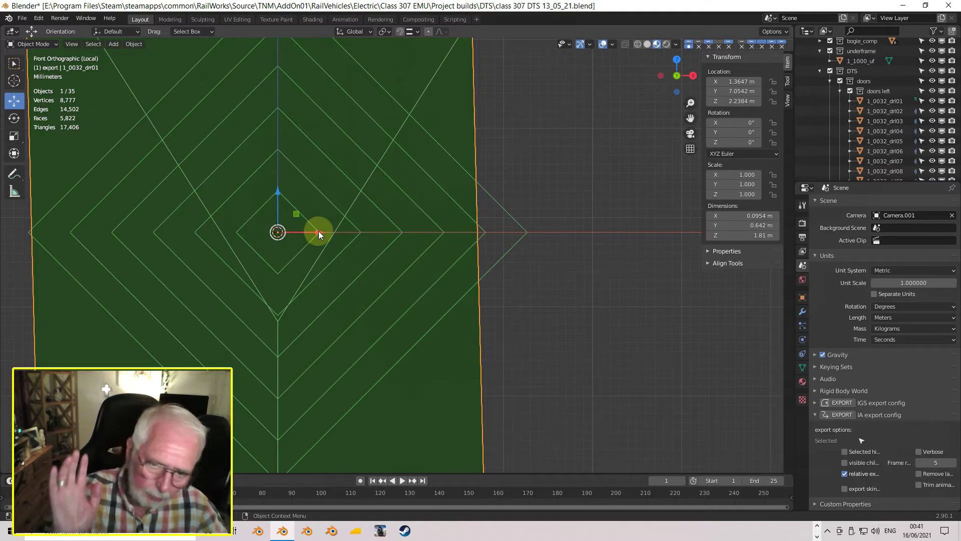
Move the door's origin along X to its outer face, at about X 1.3871 m
left_click_drag(319, 231, 521, 241)
scroll(518, 243, "up", 2)
scroll(518, 242, "up", 3)
middle_click_drag(536, 226, 245, 333, "shift")
middle_click_drag(428, 287, 468, 264, "shift")
left_click_drag(468, 265, 458, 268)
scroll(428, 274, "down", 4)
middle_click_drag(420, 281, 379, 298)
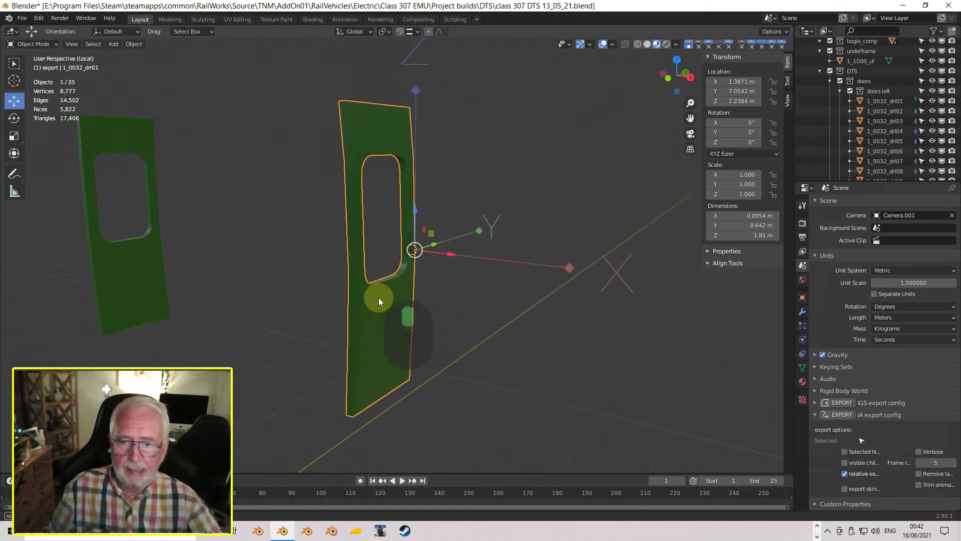
Select the door on the negative X side and, in its mesh, select the four outer edges down its +Y vertical side
left_click(147, 267)
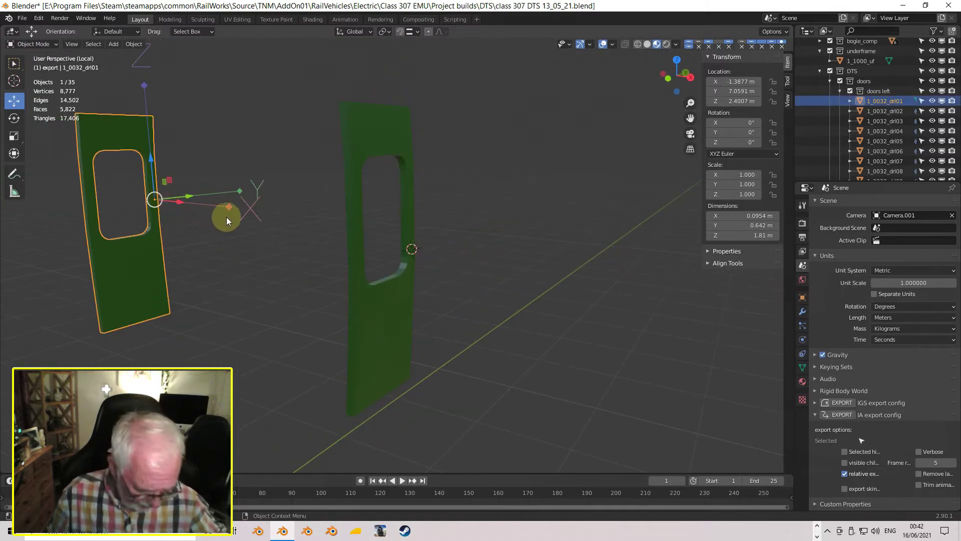
key("ctrl+KP_3")
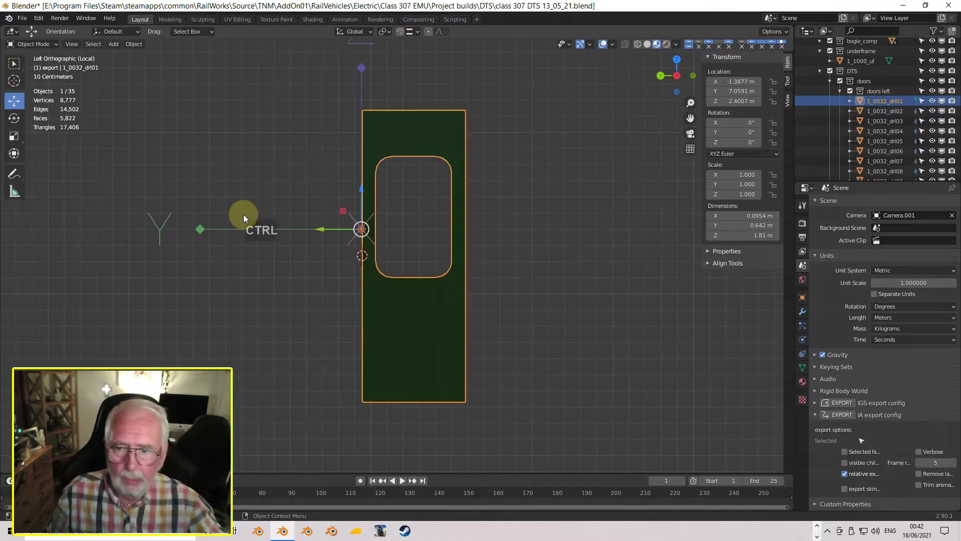
middle_click_drag(242, 215, 261, 277)
key("ctrl+KP_3")
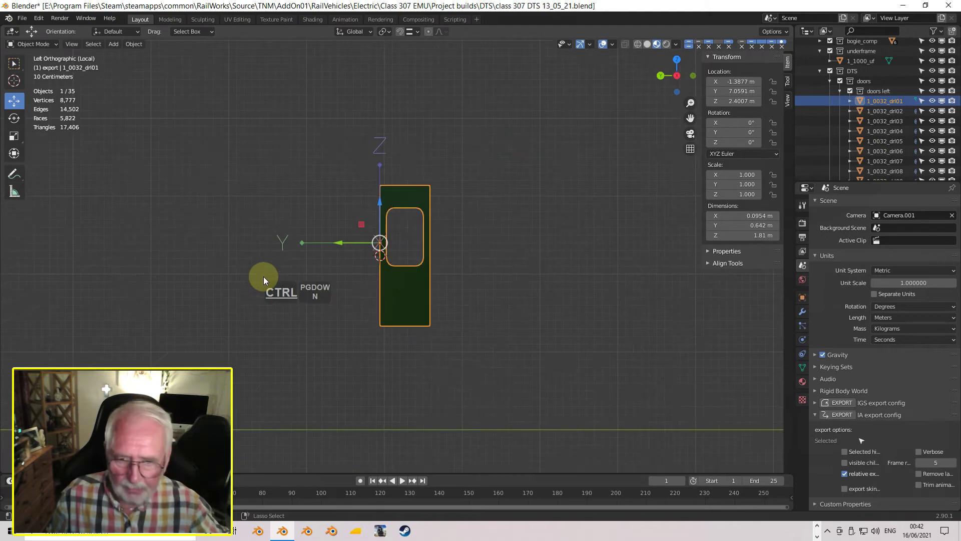
scroll(294, 268, "up", 5)
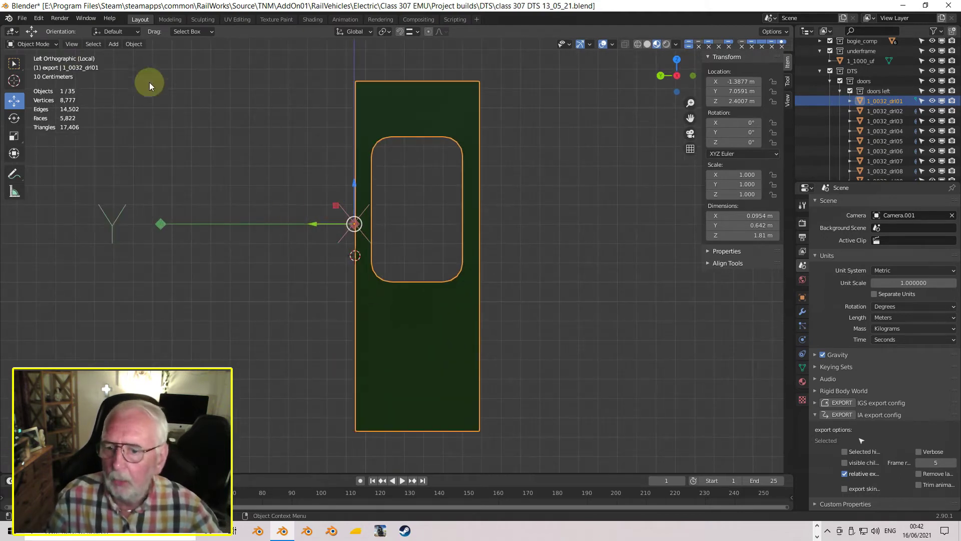
middle_click_drag(329, 196, 403, 259)
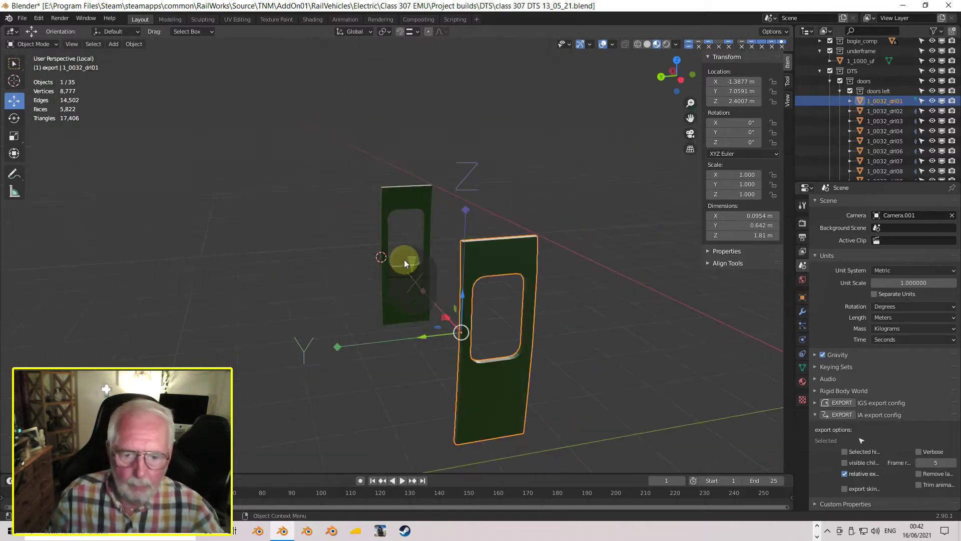
key("Tab")
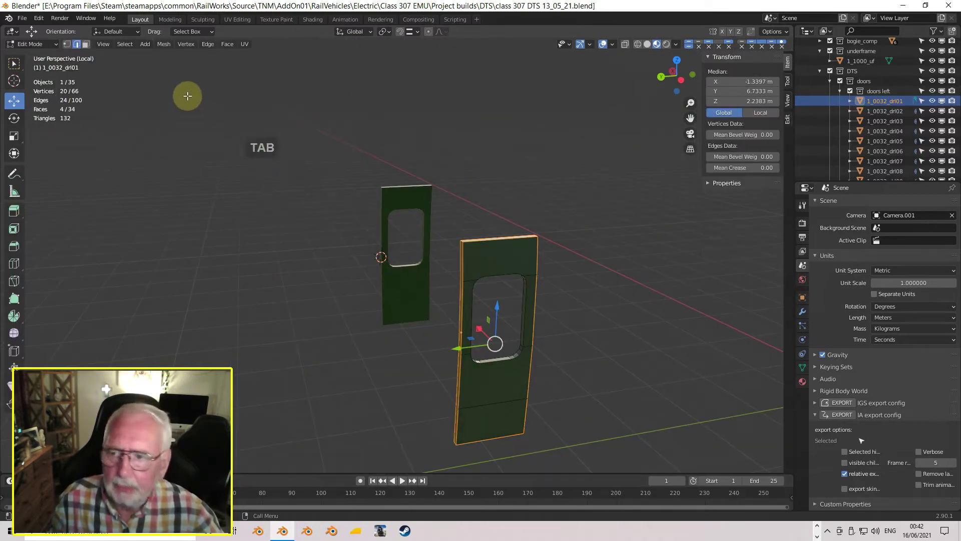
left_click(461, 271)
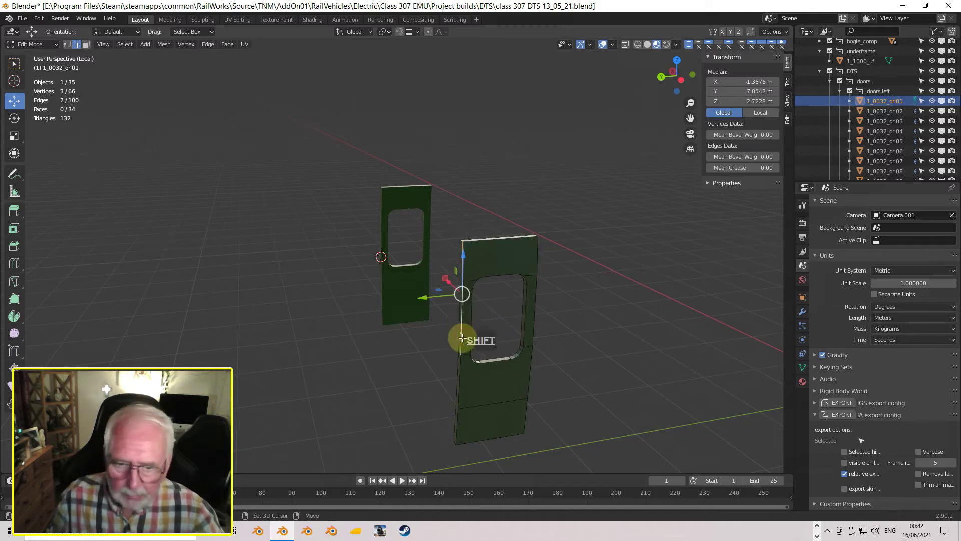
left_click(462, 424, "shift")
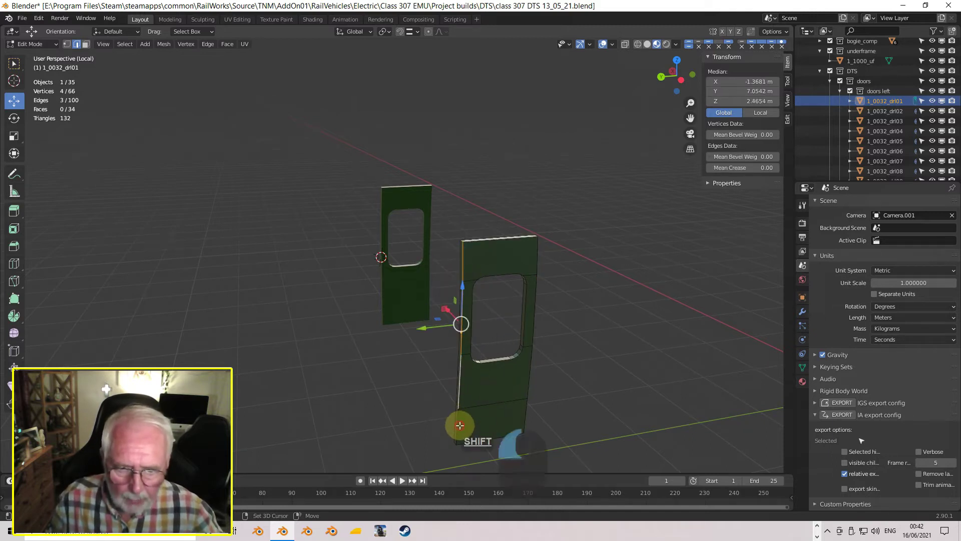
left_click(510, 399, "shift")
Show this door in left orthographic view and snap the 3D cursor to its selected side edges
key("ctrl+KP_3")
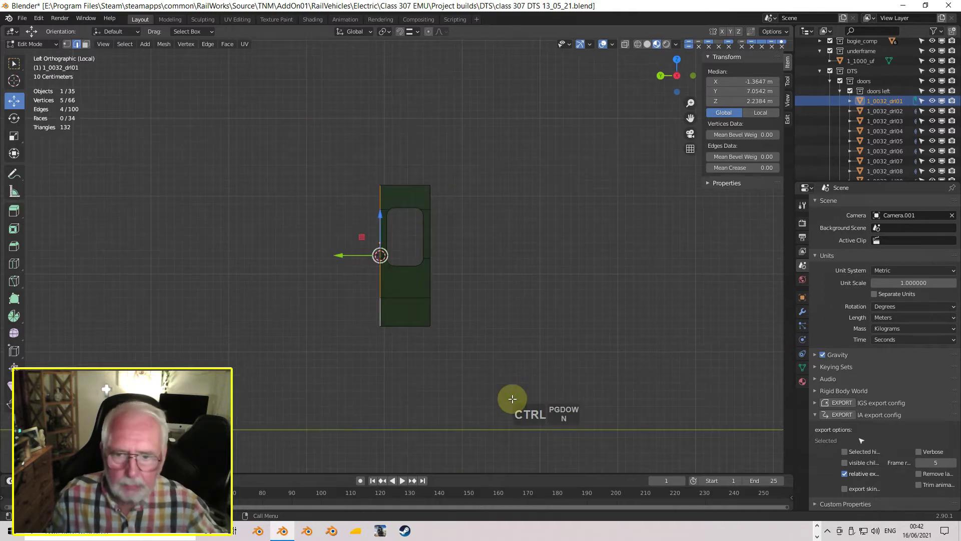
scroll(451, 299, "up", 6)
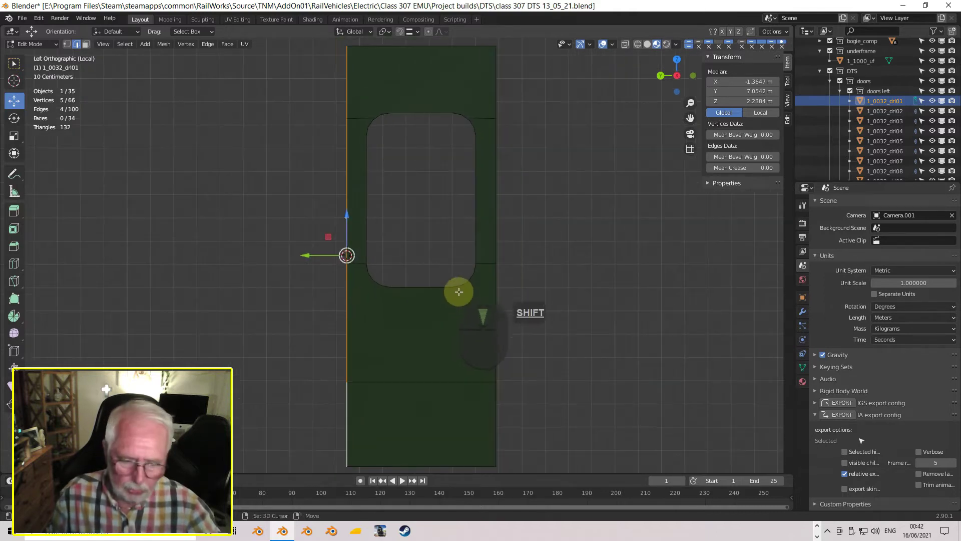
middle_click_drag(458, 290, 476, 268, "shift")
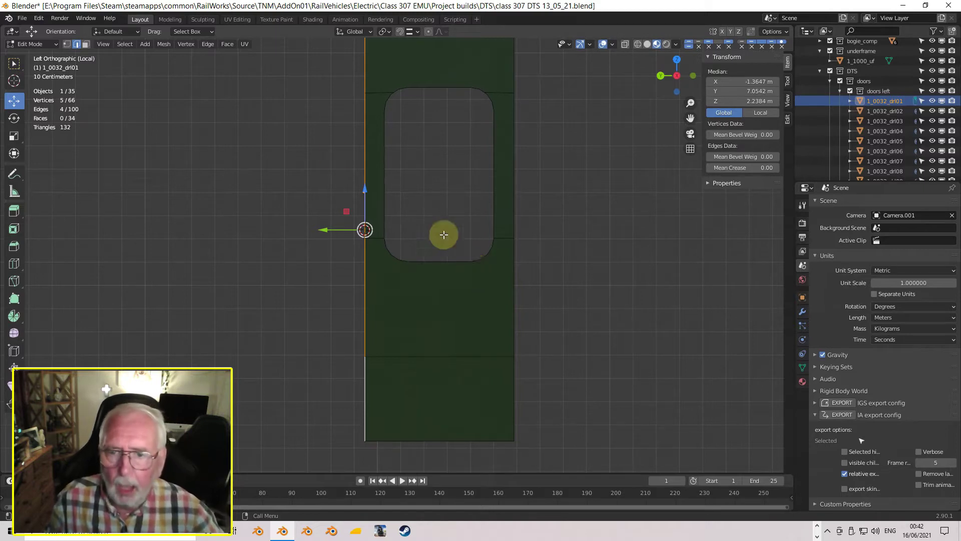
left_click(163, 44)
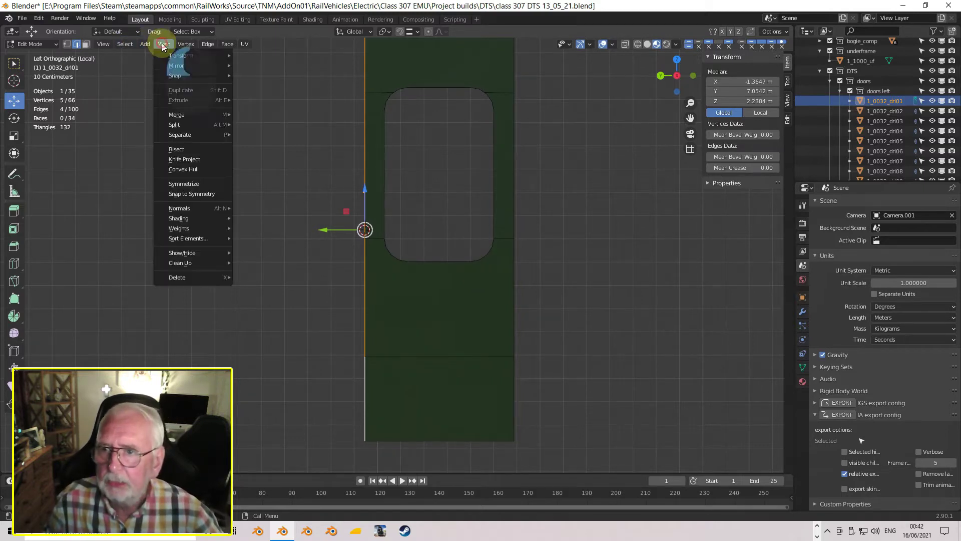
mouse_move(185, 77)
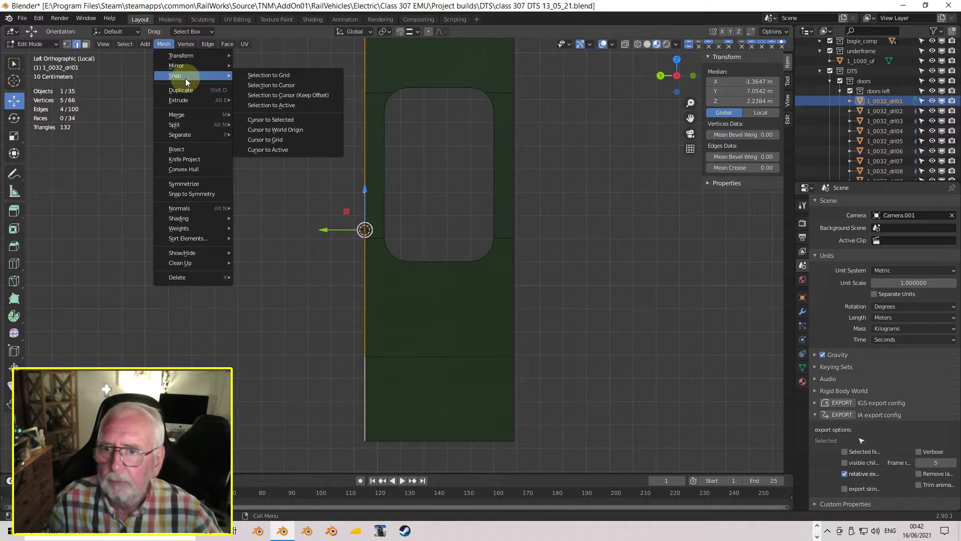
left_click(270, 120)
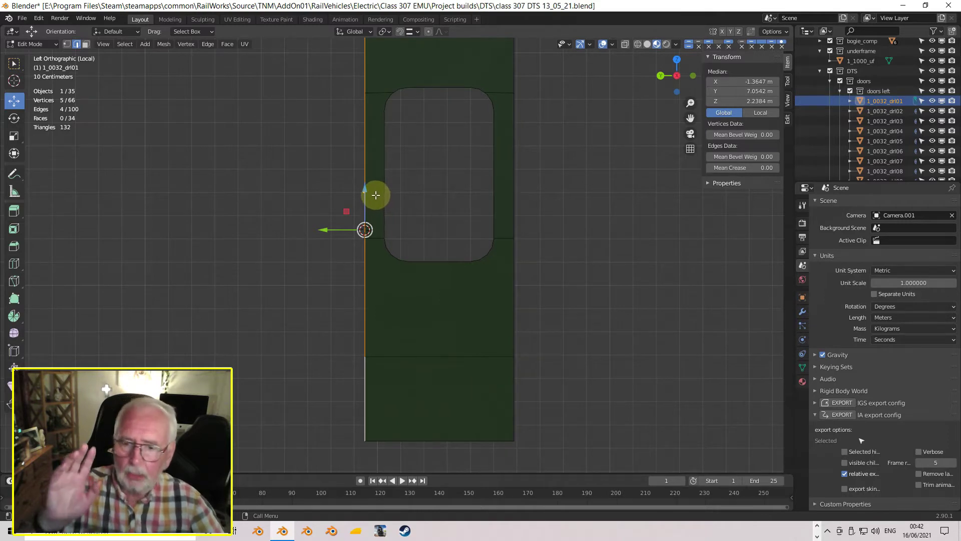
Examine both doors in perspective and compare them with the left orthographic view of the door being edited
middle_click_drag(378, 197, 629, 253)
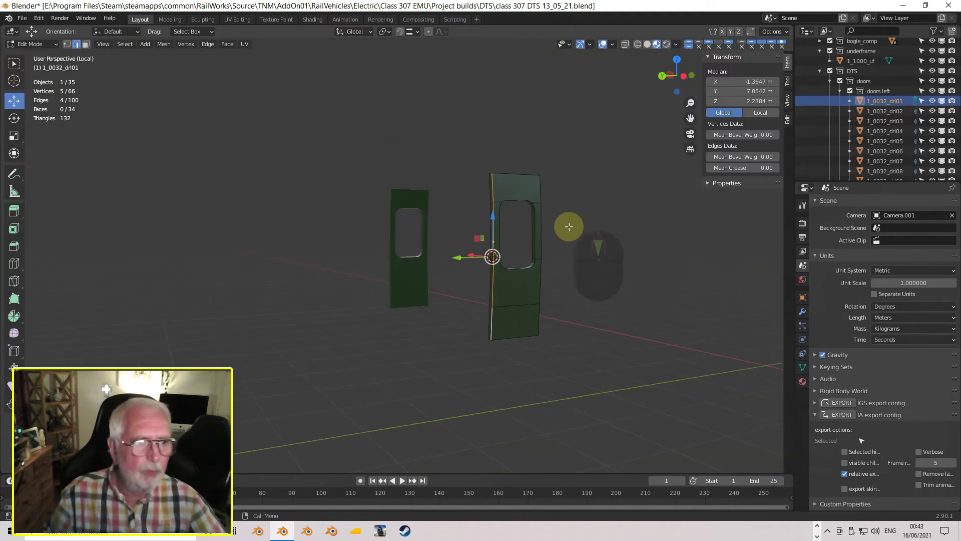
mouse_move(567, 233)
middle_mouse_down()
mouse_move(541, 247)
mouse_move(563, 230)
middle_mouse_up()
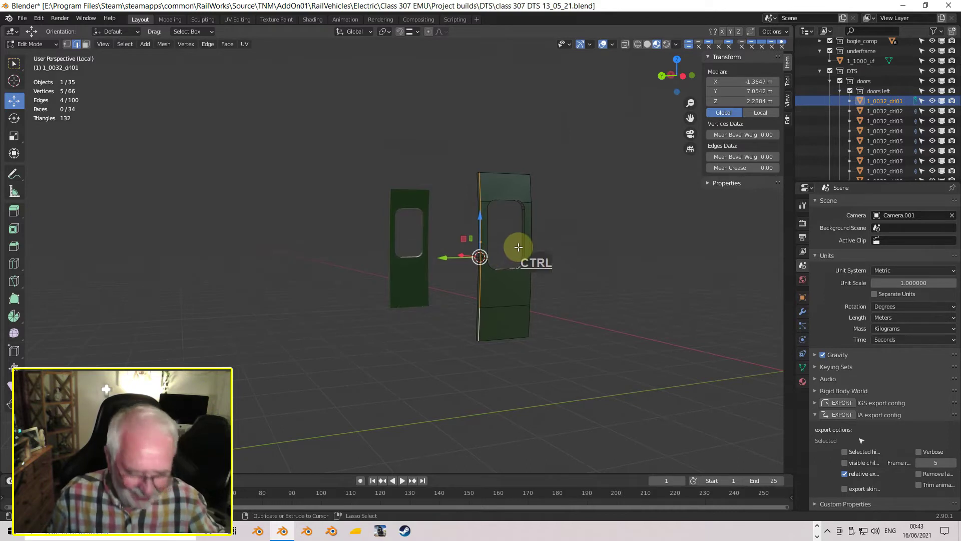
key("ctrl+KP_3")
scroll(401, 253, "up", 4)
scroll(401, 253, "up", 3)
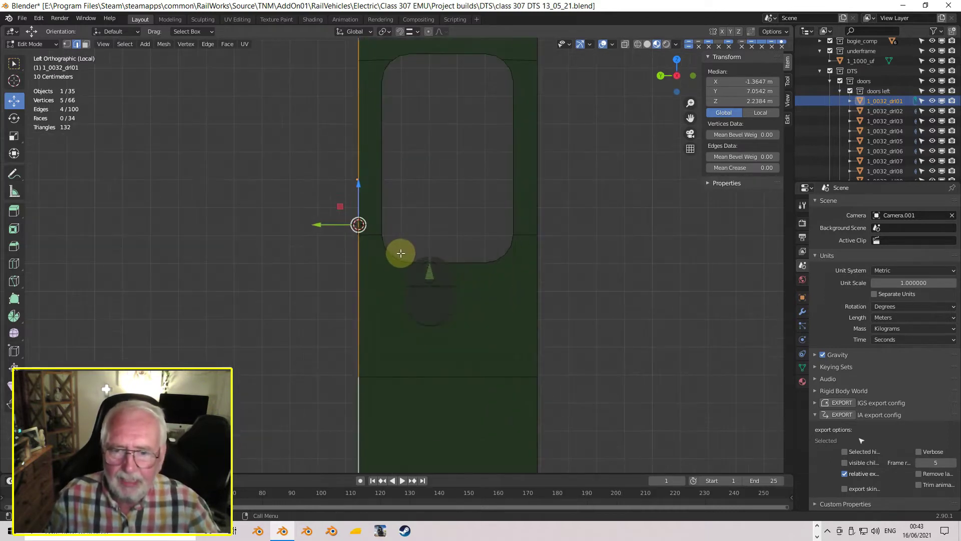
middle_click_drag(399, 254, 414, 277)
scroll(406, 326, "down", 6)
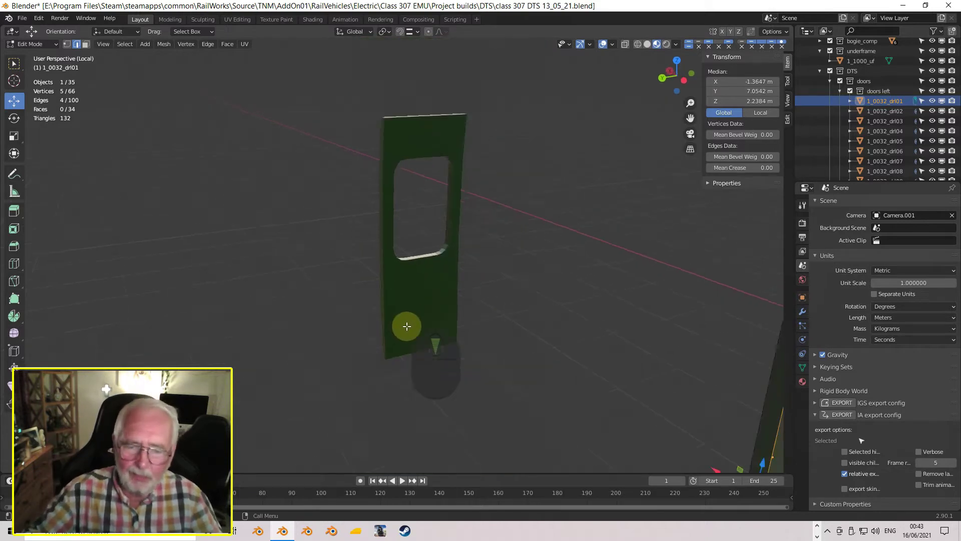
middle_click_drag(464, 353, 457, 339)
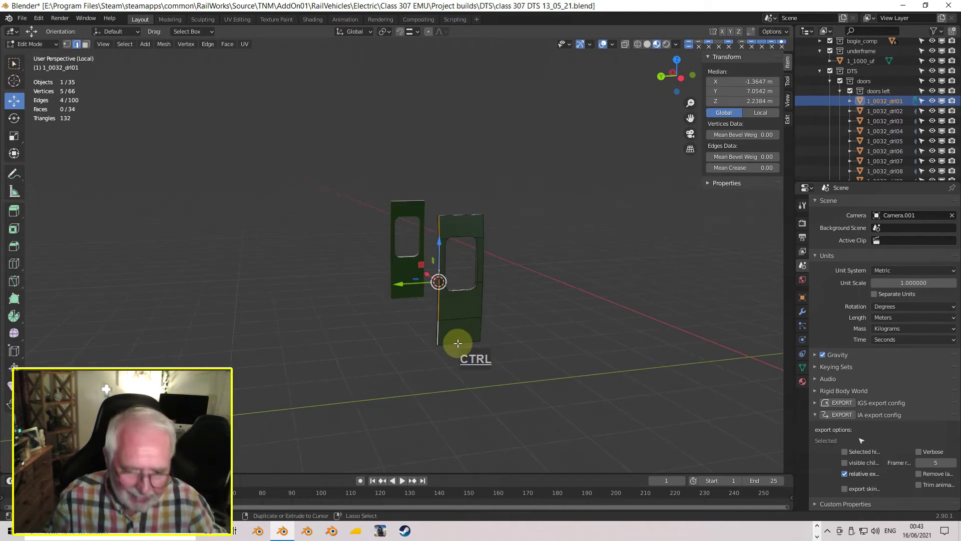
key("ctrl+KP_3")
scroll(456, 313, "up", 5)
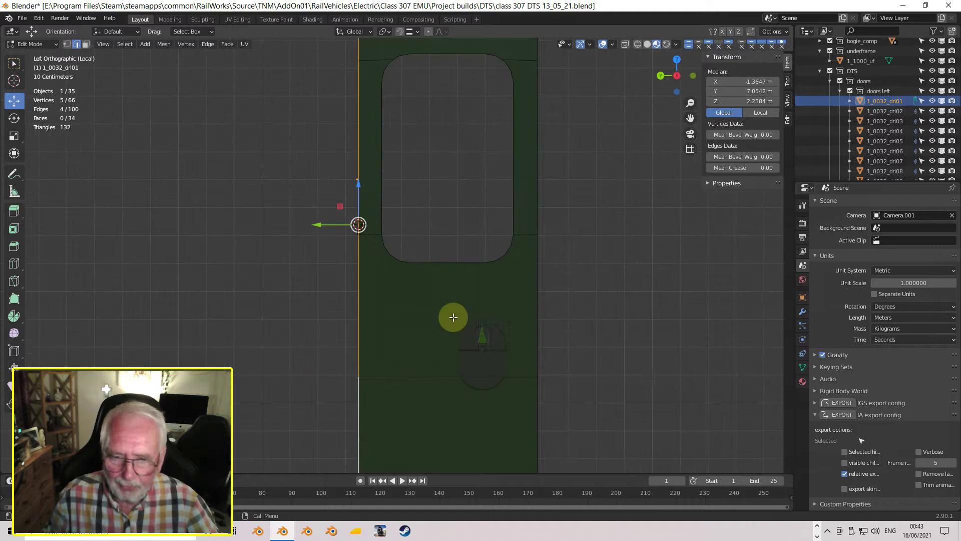
Snap the 3D cursor to the door's selected +Y side edges and set the door's origin to the 3D cursor
scroll(454, 317, "up", 2)
middle_click_drag(451, 318, 459, 290, "shift")
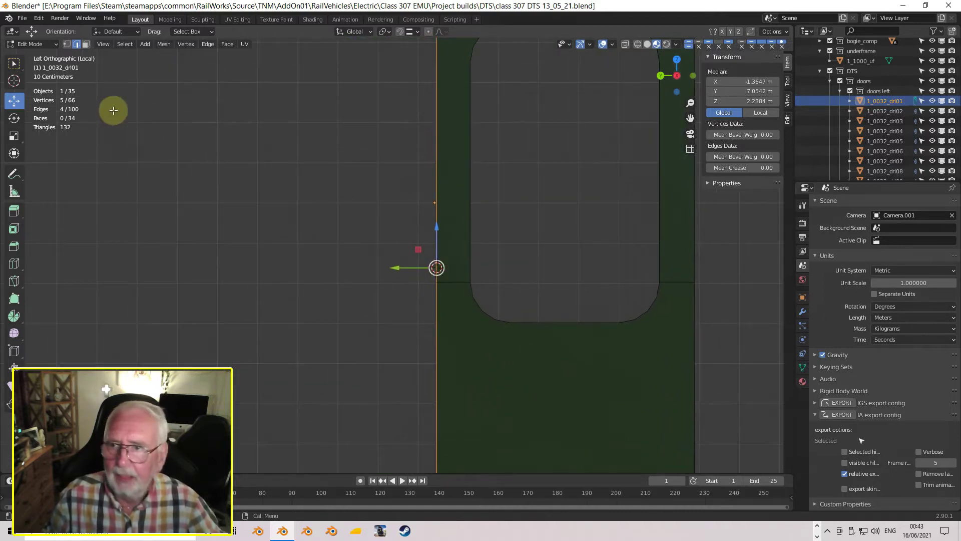
left_click(165, 46)
mouse_move(170, 75)
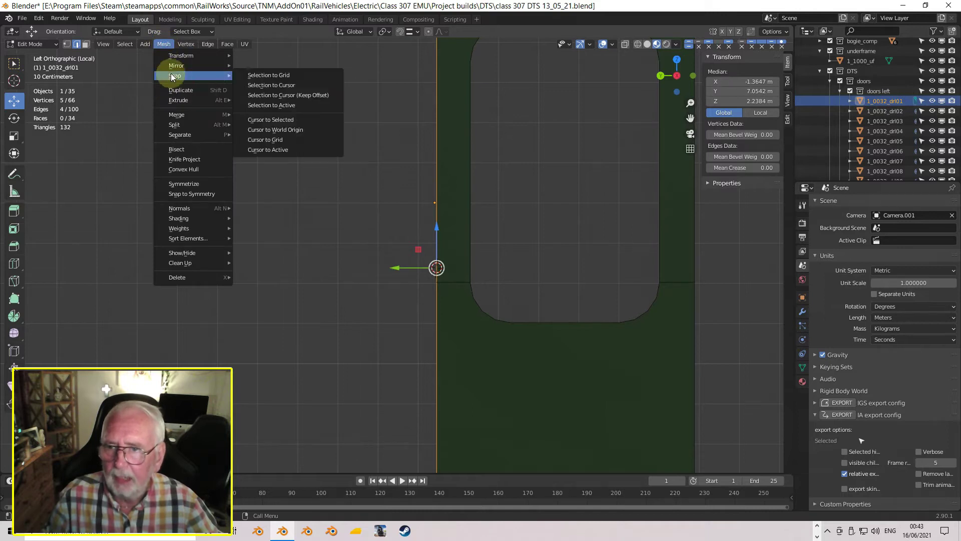
left_click(271, 120)
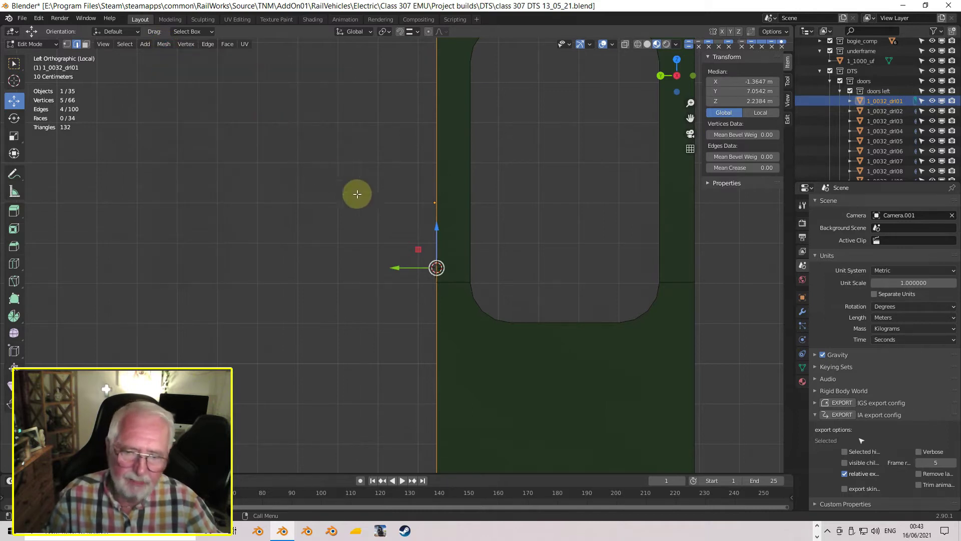
key("Tab")
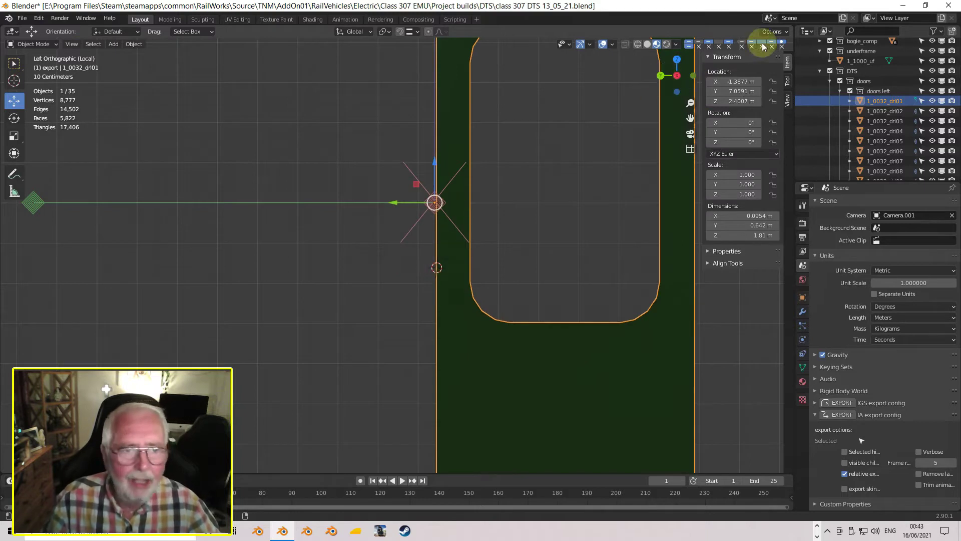
left_click(135, 44)
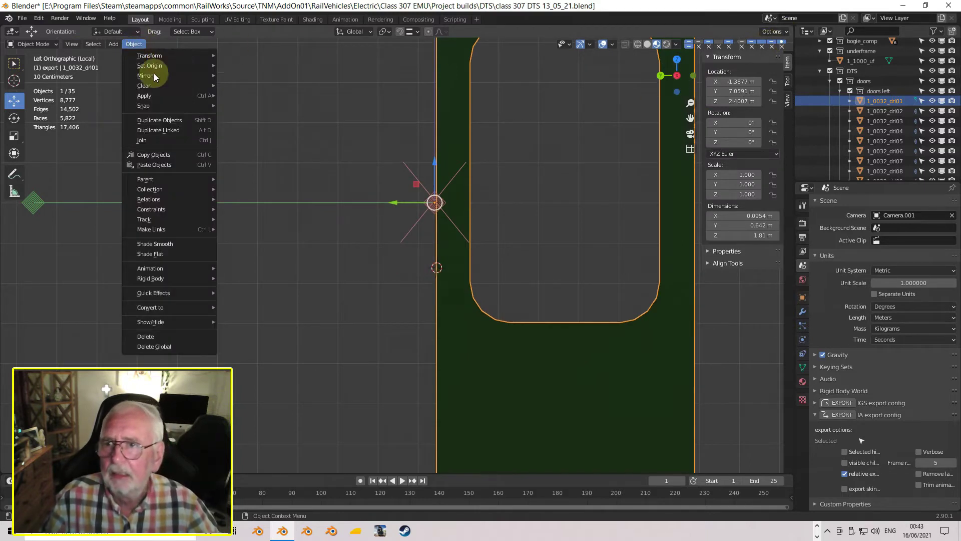
mouse_move(155, 65)
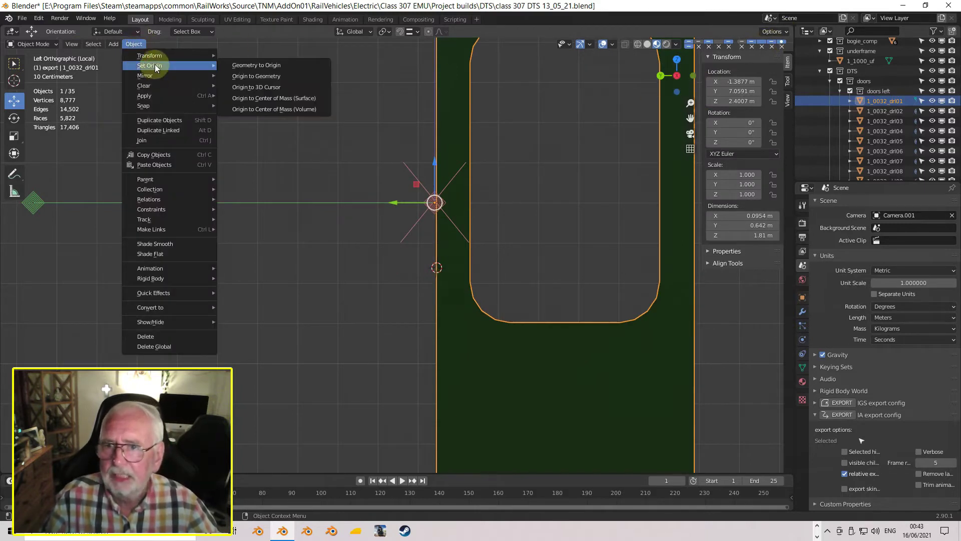
left_click(239, 87)
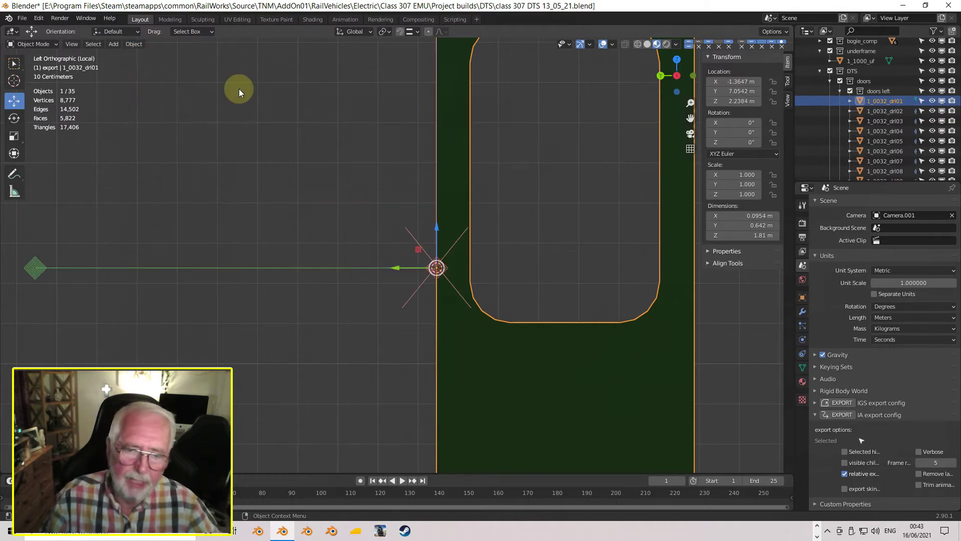
In back orthographic view, move this door's origin along X to its outer face, at about X -1.3871 m
middle_click_drag(425, 202, 446, 219)
middle_click_drag(461, 117, 608, 292)
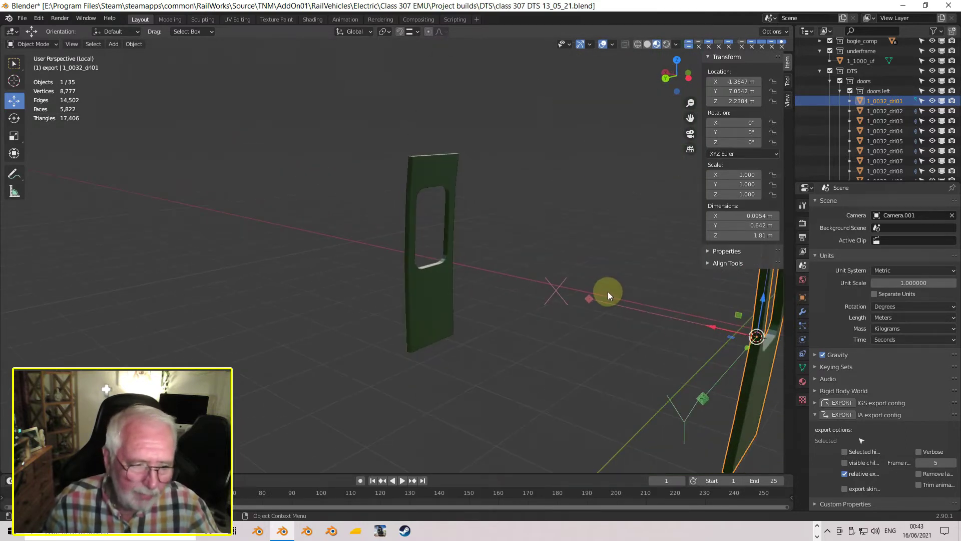
key("ctrl+KP_1")
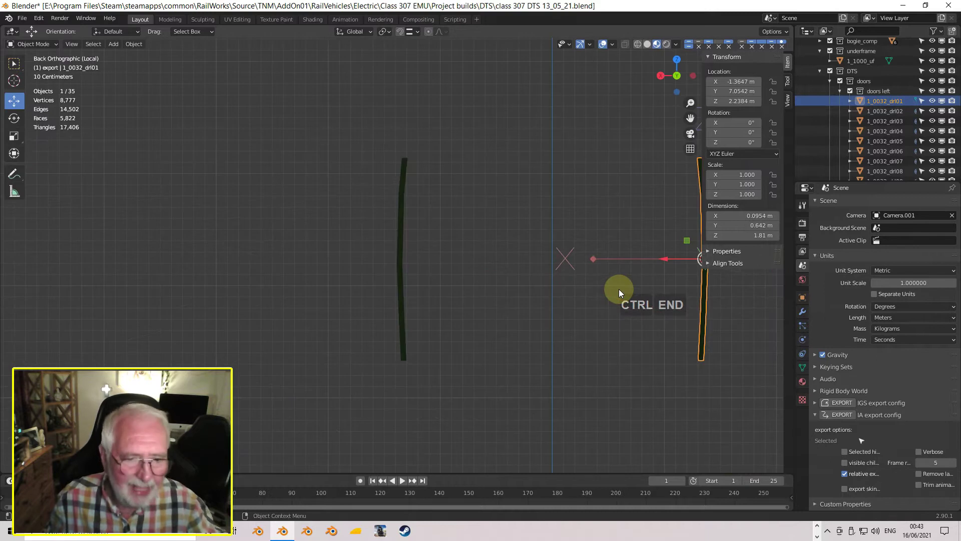
middle_click_drag(612, 284, 356, 276, "shift")
scroll(518, 296, "up", 4)
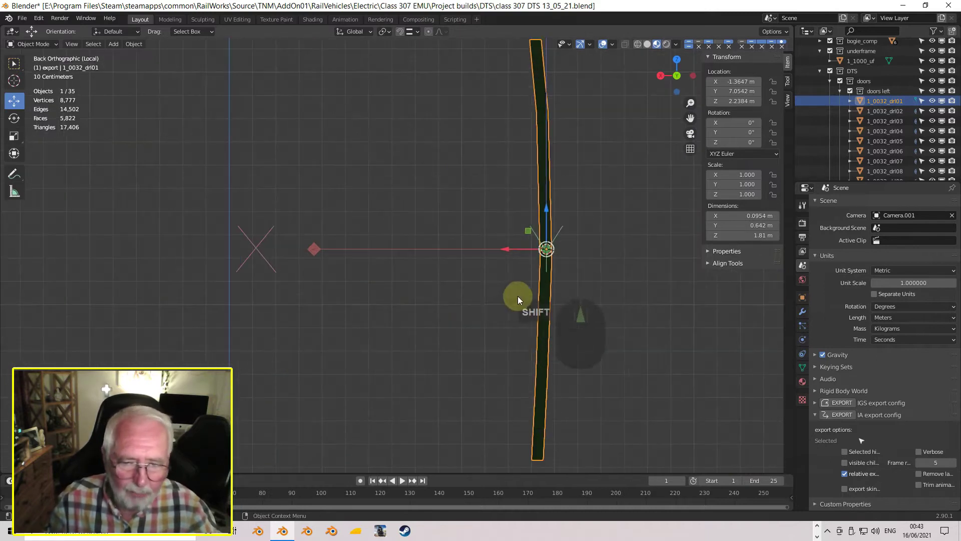
middle_click_drag(570, 293, 351, 302, "shift")
scroll(404, 294, "up", 10)
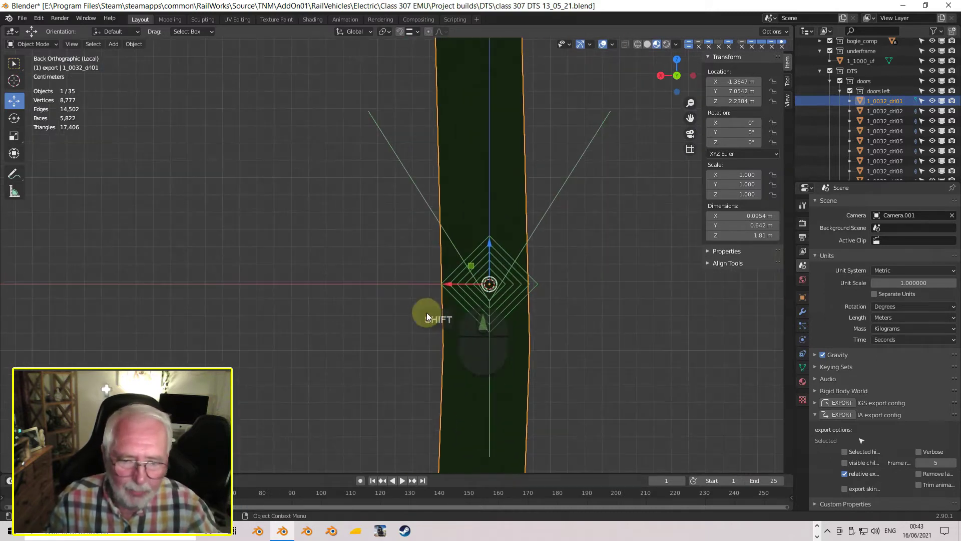
middle_click_drag(435, 320, 391, 233, "shift")
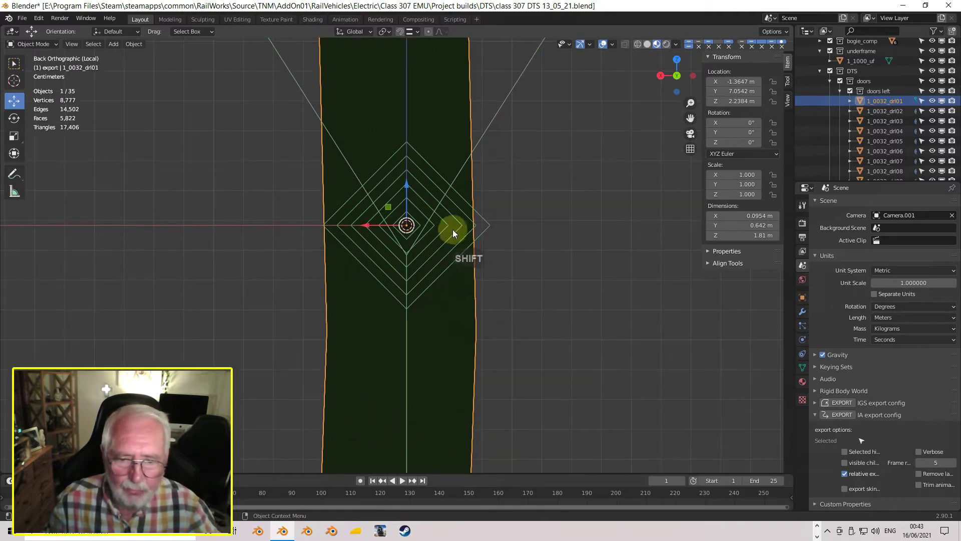
left_click_drag(365, 224, 451, 265)
scroll(491, 220, "up", 5)
middle_click_drag(519, 208, 238, 168, "shift")
scroll(443, 332, "up", 9)
scroll(375, 216, "up", 3)
left_click_drag(398, 204, 412, 209)
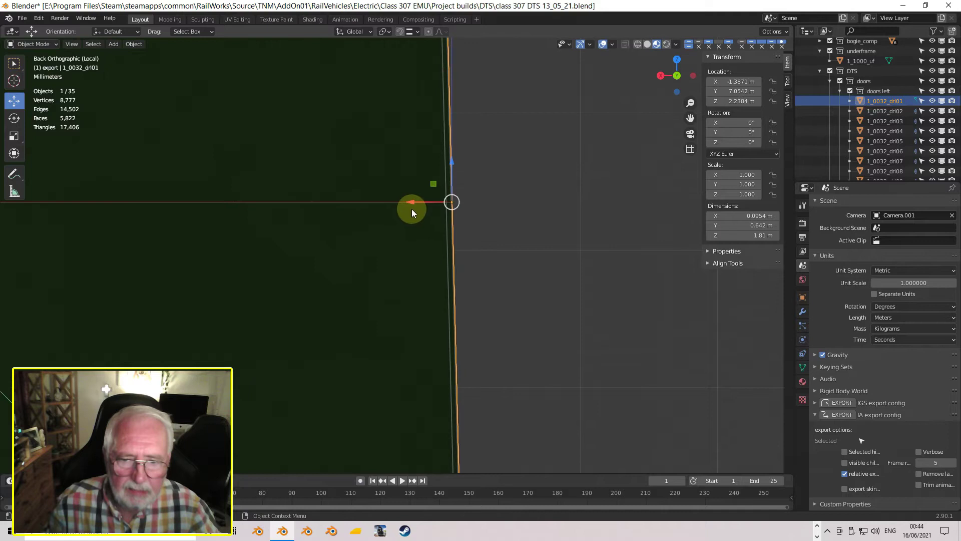
Leave the isolated local view and inspect the edited door within the whole carriage, including in right orthographic view
scroll(410, 210, "down", 6)
middle_click_drag(432, 236, 333, 308)
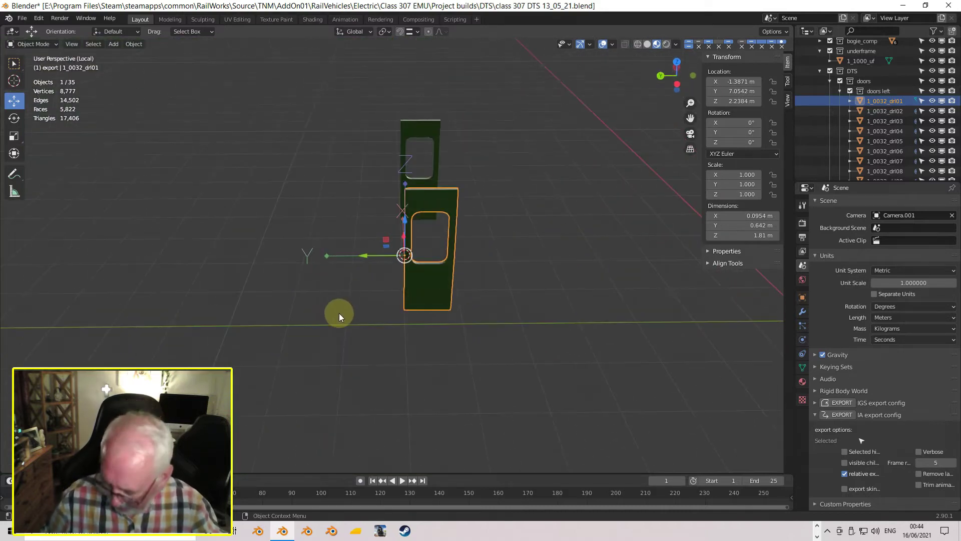
key("Tab")
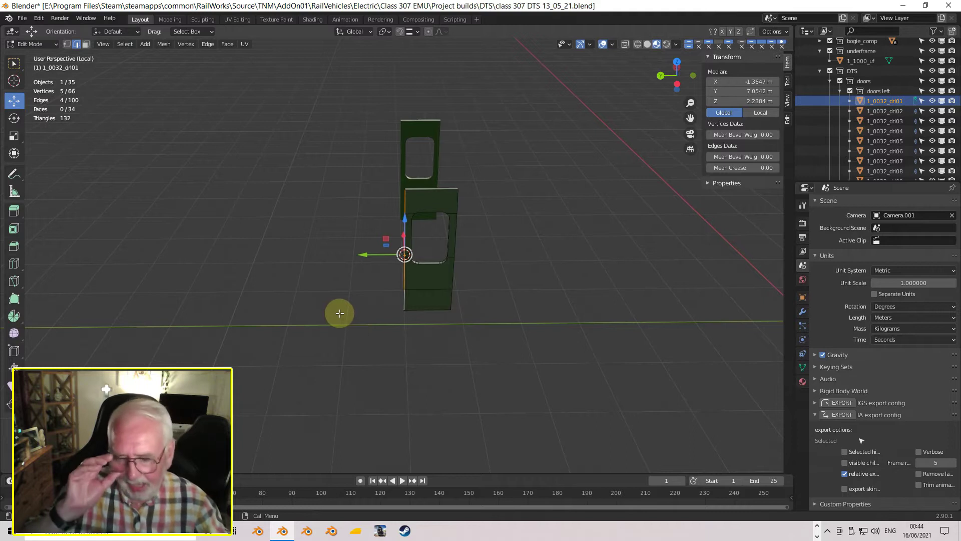
key("KP_Divide")
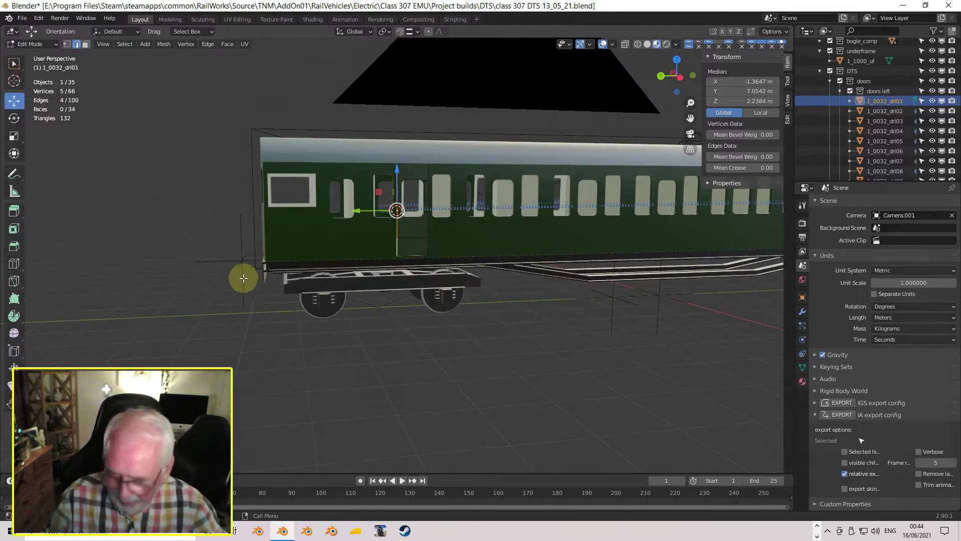
key("Tab")
middle_click_drag(243, 281, 435, 279)
scroll(432, 273, "up", 5)
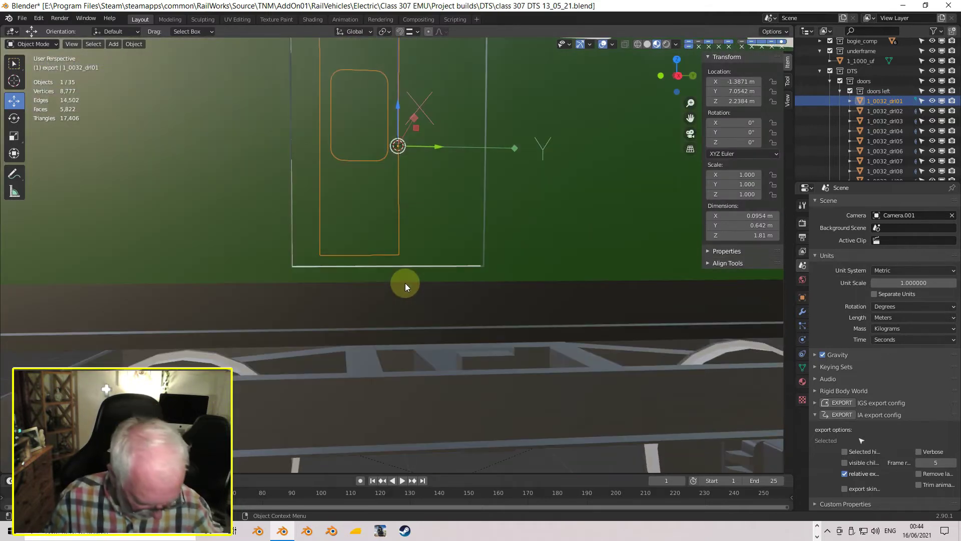
key("Page_Down")
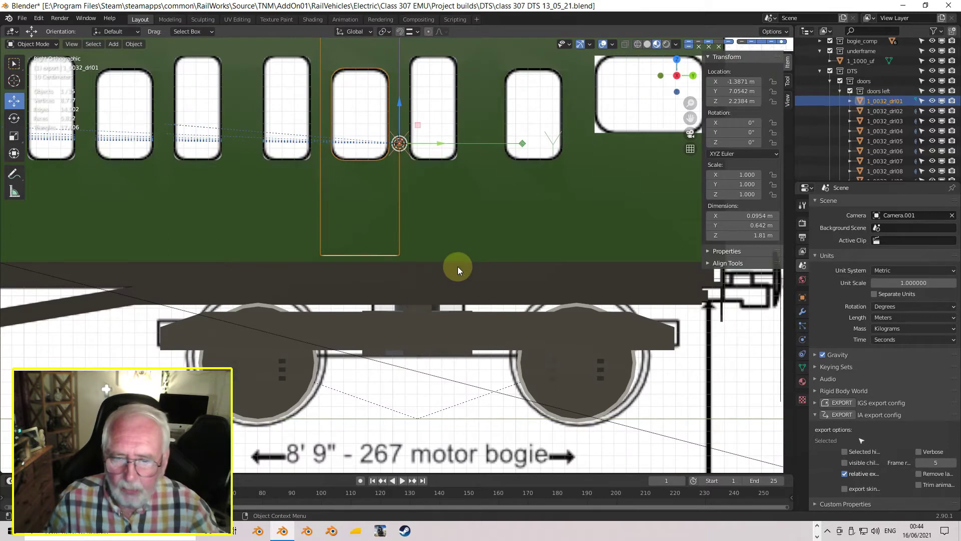
scroll(457, 266, "up", 6)
middle_click_drag(94, 236, 203, 300)
scroll(203, 300, "down", 10)
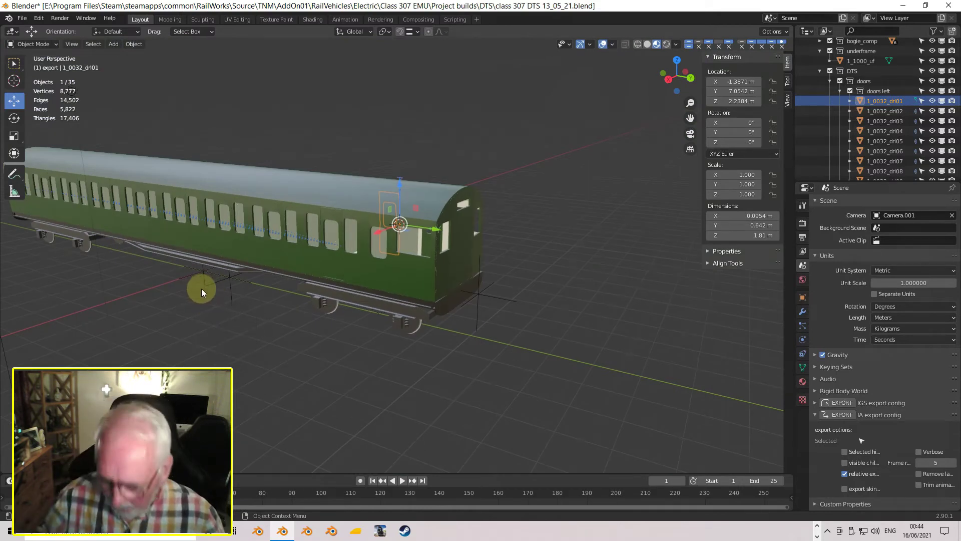
Select all nine doors on the positive X side, with the edited door nearest the +Y end active, and link their object data
middle_click_drag(182, 280, 215, 282)
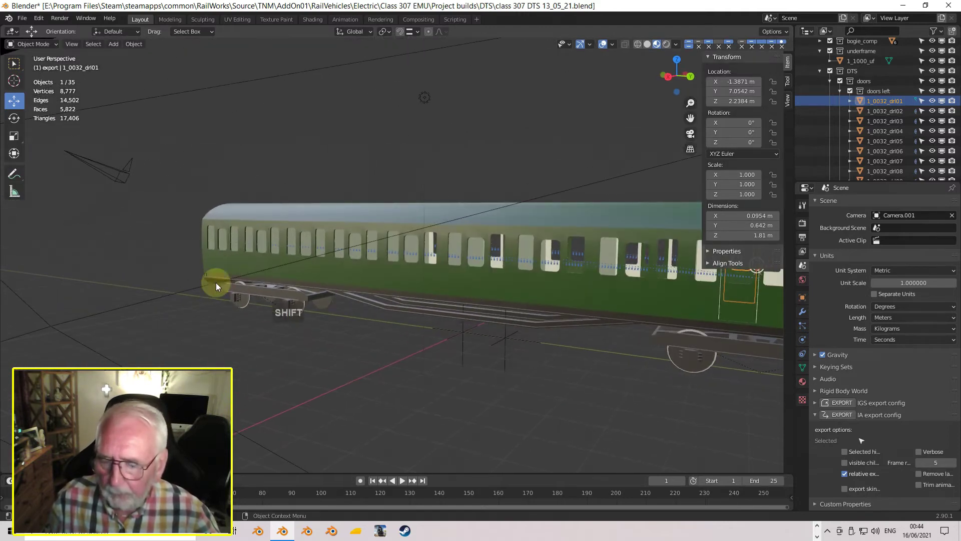
left_click(221, 260)
left_click(263, 261, "shift")
left_click(305, 272, "shift")
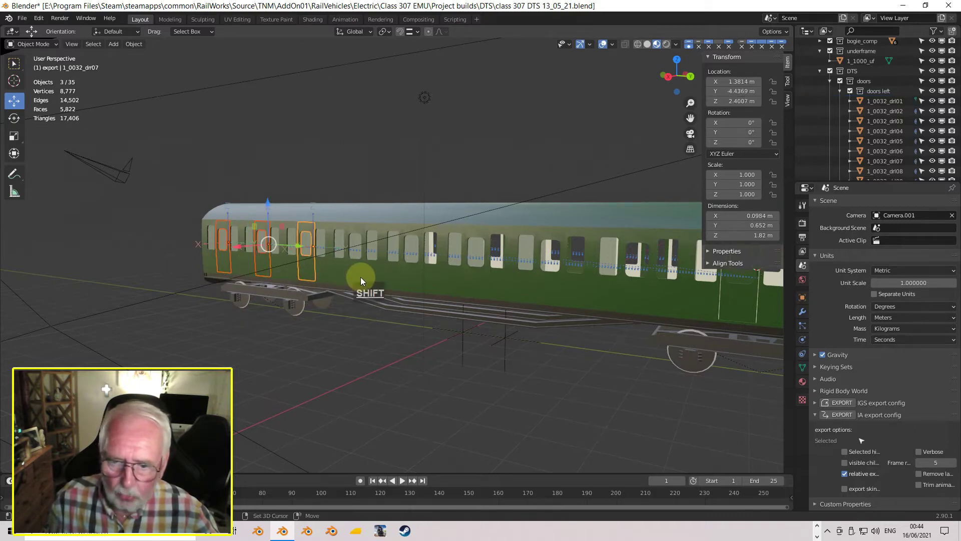
left_click(357, 278, "shift")
left_click(421, 281, "shift")
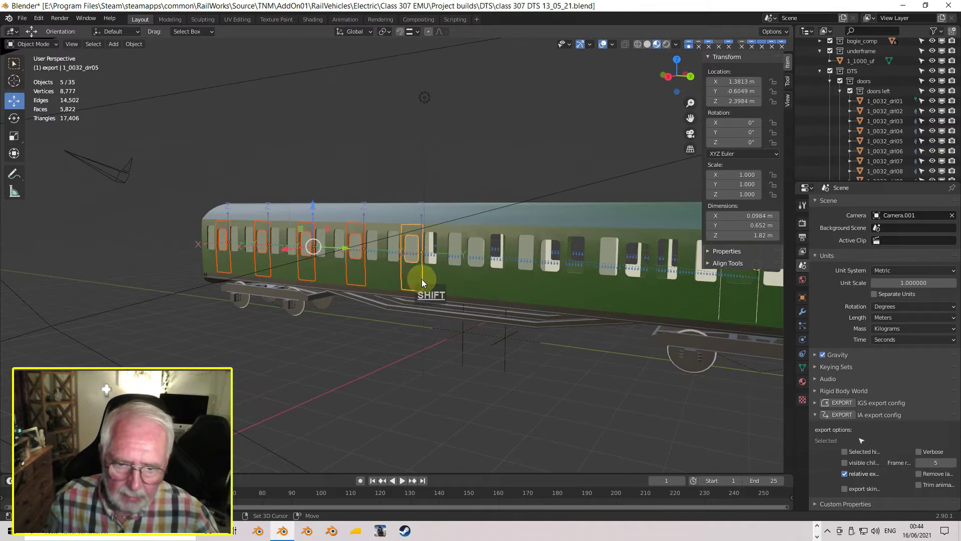
left_click(479, 283, "shift")
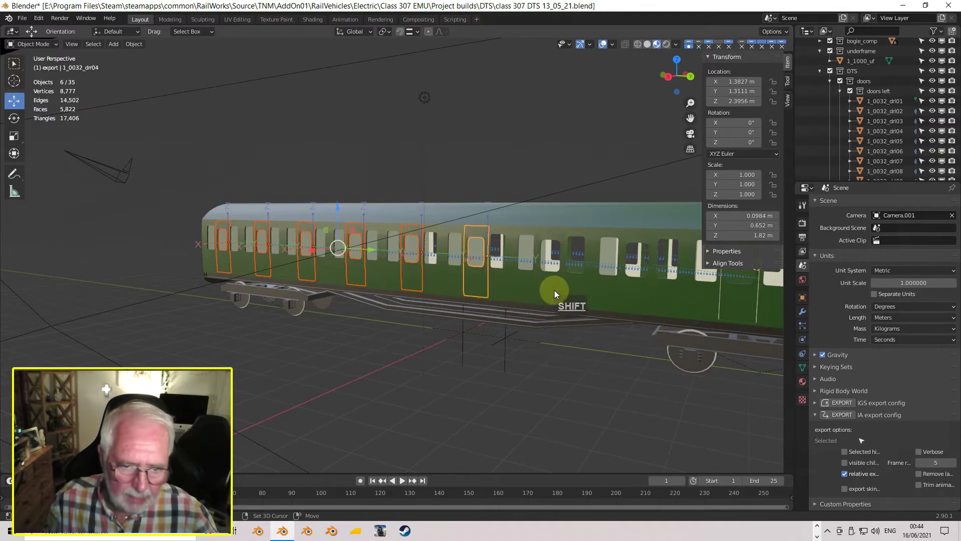
left_click(554, 290, "shift")
left_click(634, 296, "shift")
middle_click_drag(637, 298, 501, 296, "shift")
left_click(518, 296, "shift")
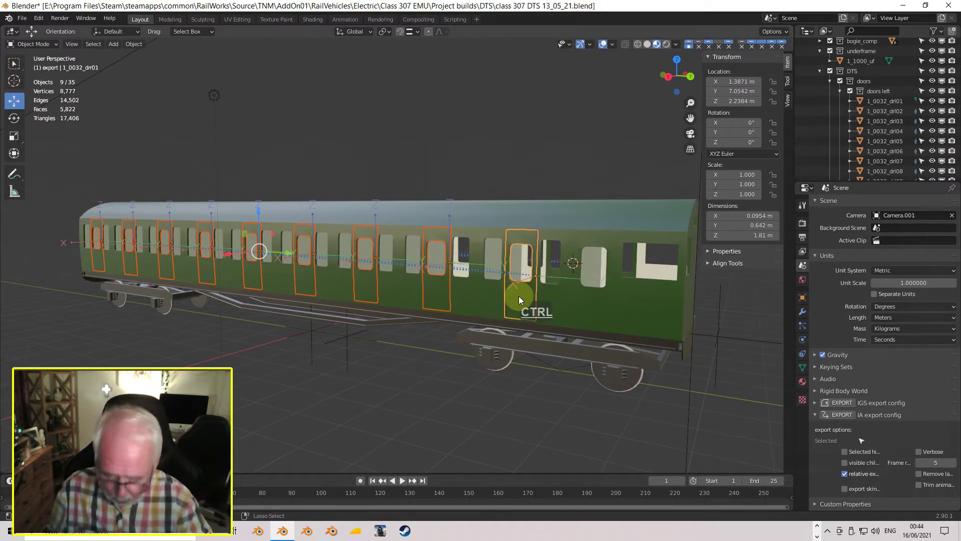
key("ctrl+l")
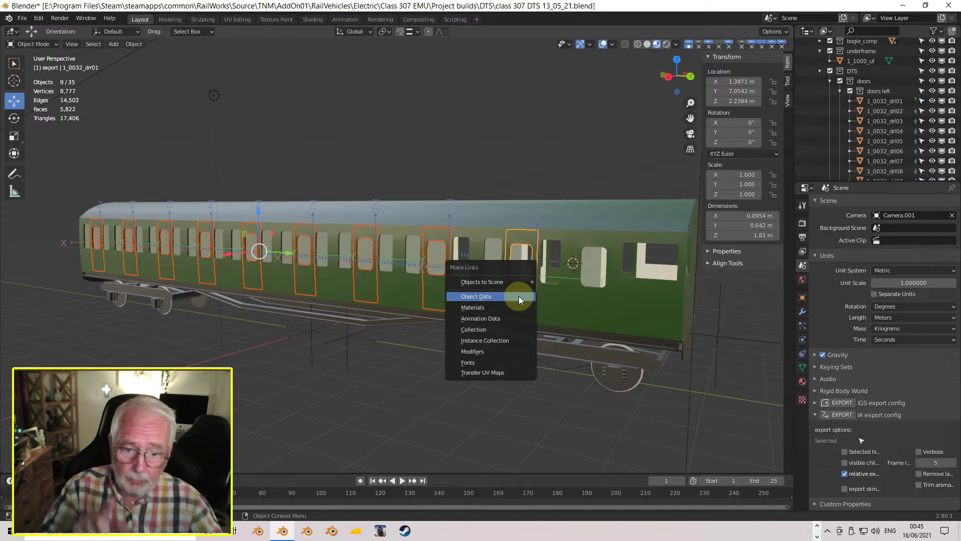
left_click(519, 296)
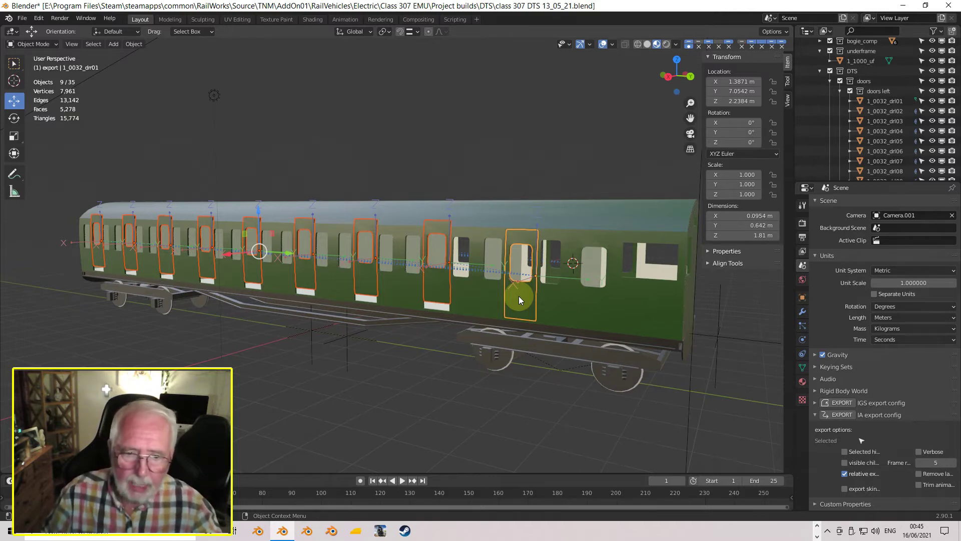
Try moving the linked door mesh's selected side edges along Y to about 7.57 m, undo the move and return to Object Mode
key("Tab")
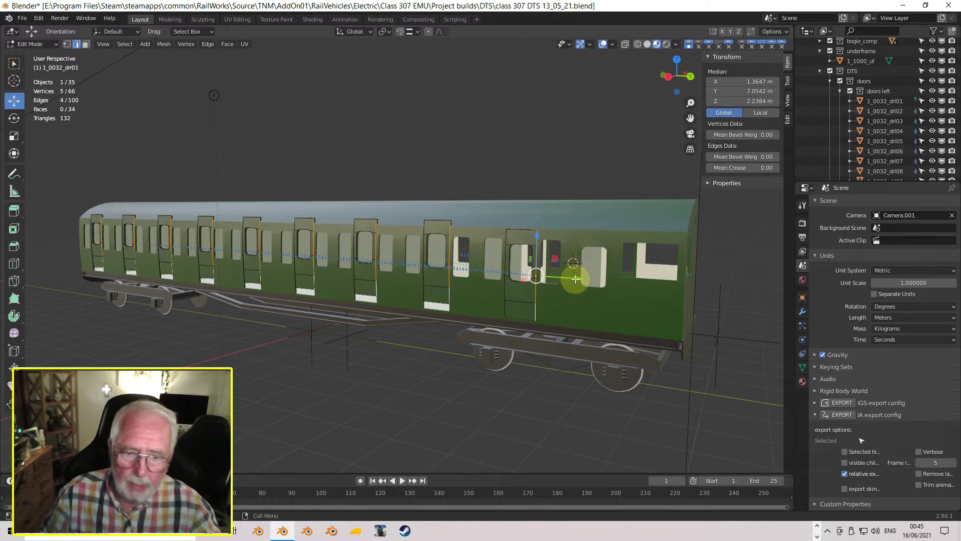
left_click_drag(576, 279, 598, 286)
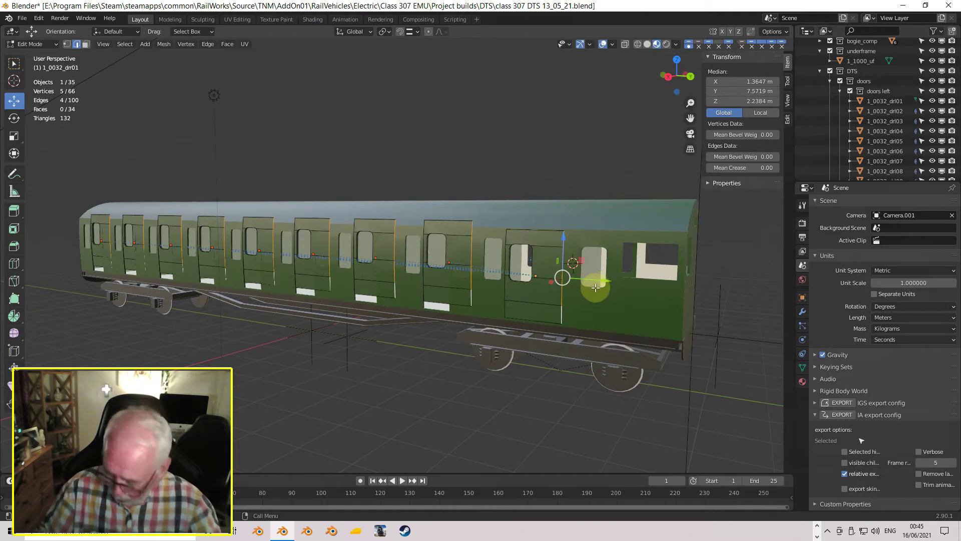
key("ctrl+z")
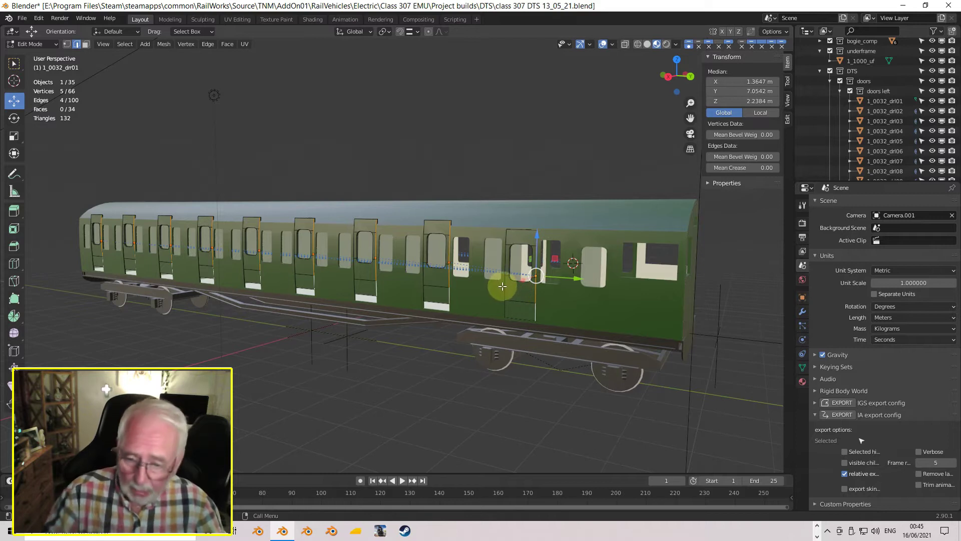
key("Tab")
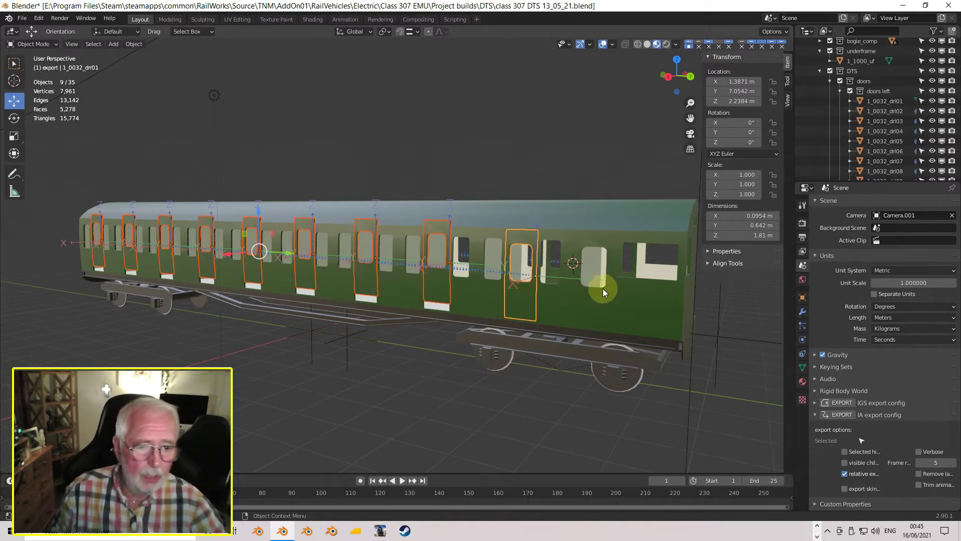
Expand the Align Tools, and with the doors in front orthographic view turn off the Affect Only Origins transform option
left_click(709, 263)
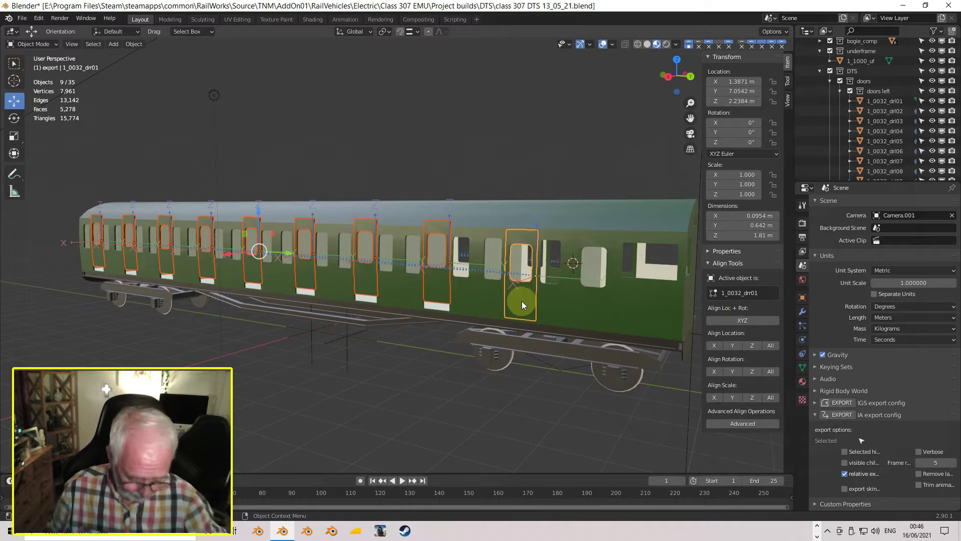
key("End")
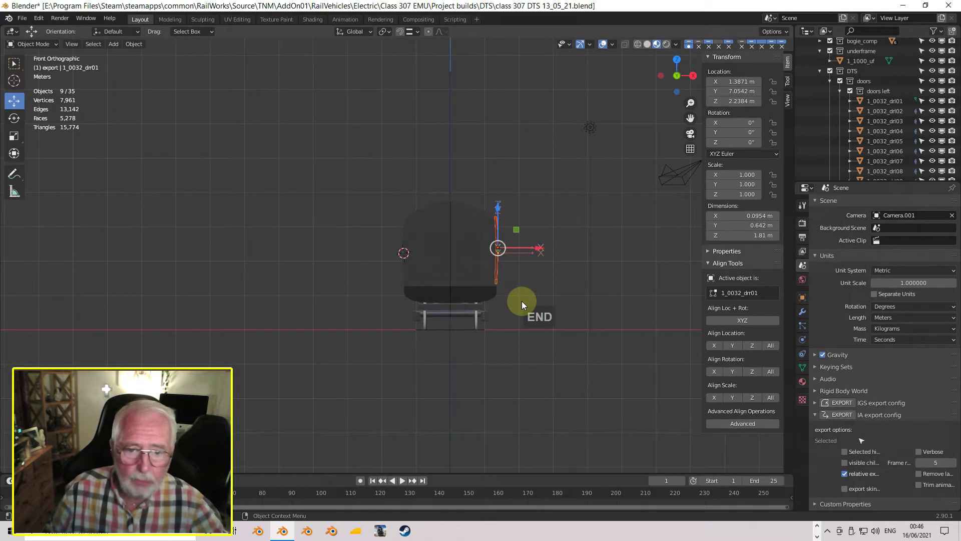
scroll(521, 302, "up", 6)
middle_click_drag(436, 295, 264, 272, "shift")
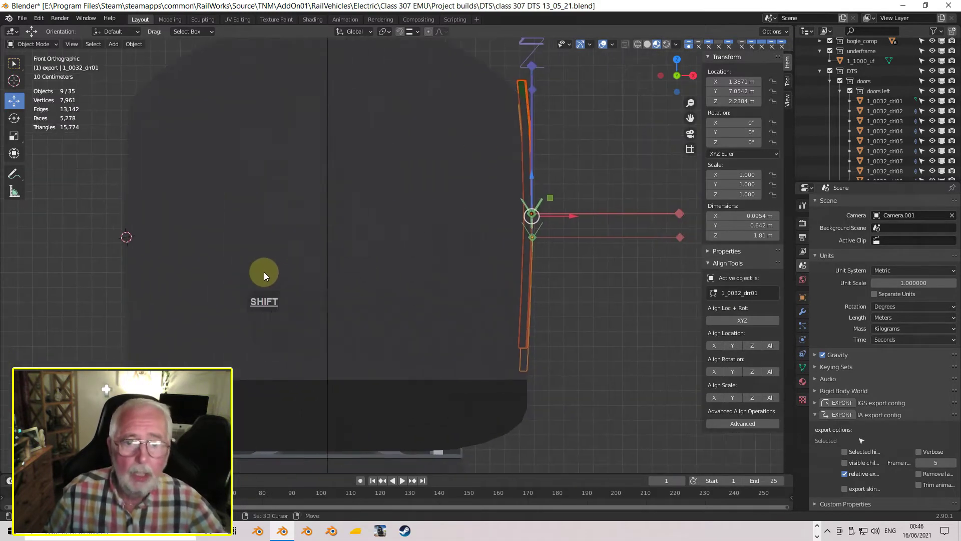
left_click(782, 32)
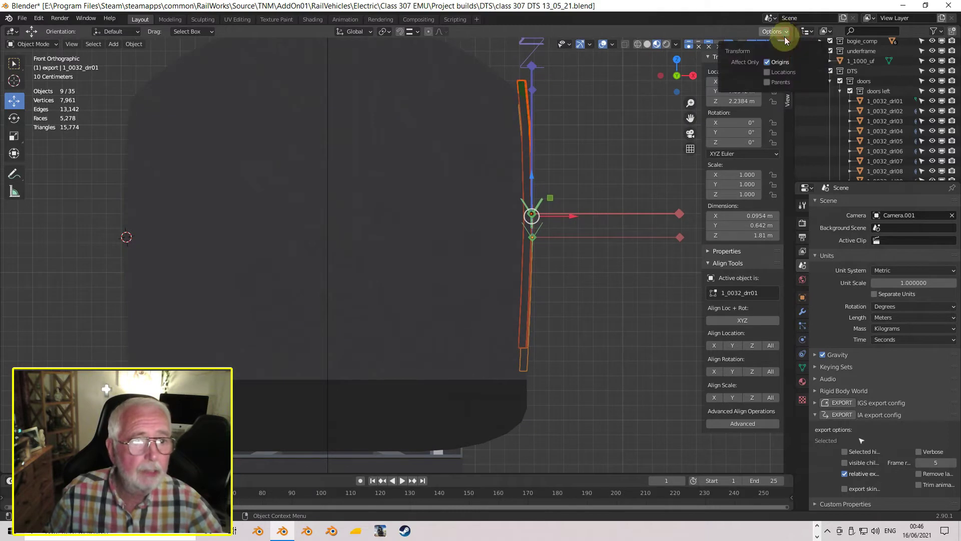
left_click(767, 62)
Align the nine positive X side doors to the active door's location in X and Z
scroll(597, 231, "up", 3)
middle_click_drag(618, 275, 380, 163, "shift")
scroll(435, 205, "up", 2)
middle_click_drag(481, 244, 402, 225, "shift")
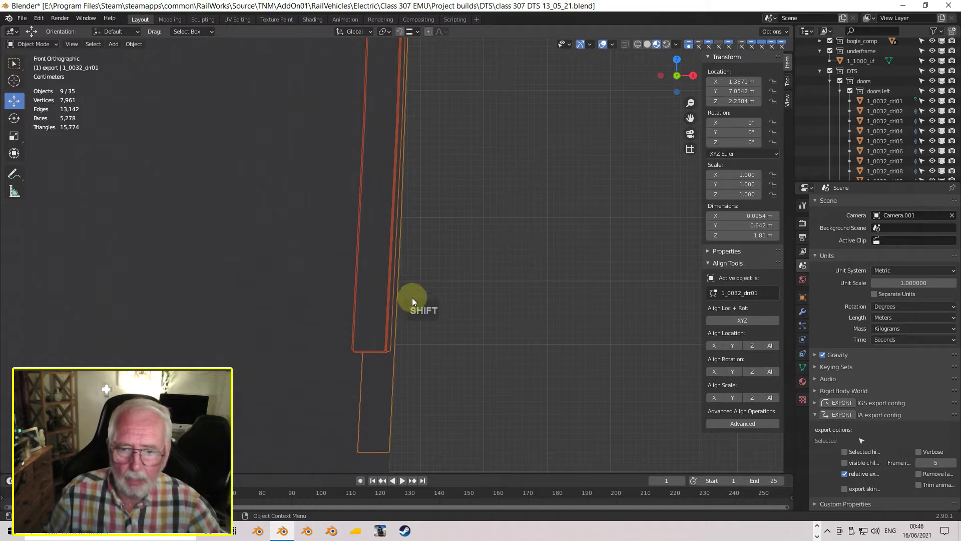
left_click(714, 345)
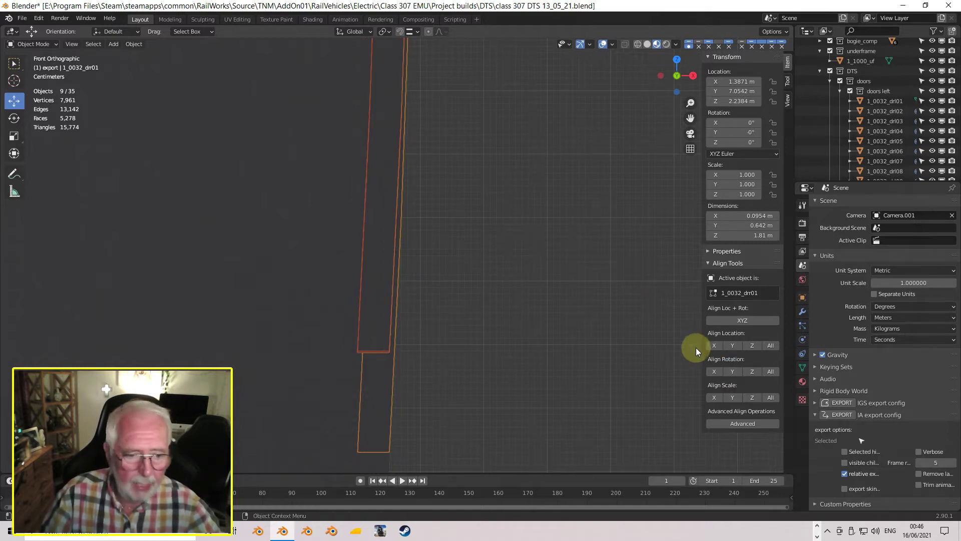
left_click(752, 345)
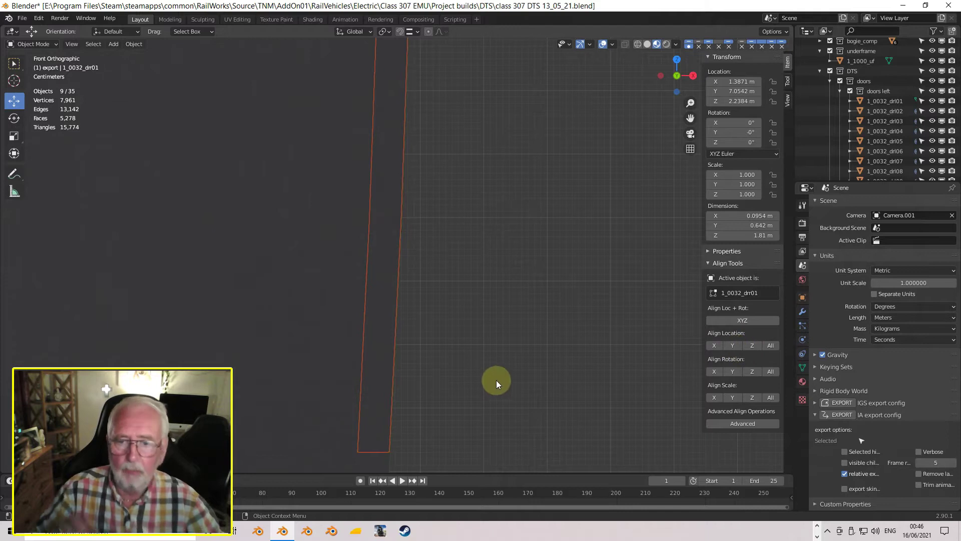
Switch the viewport to Solid shading and inspect the aligned doors' lower corners against the body openings in right orthographic view
scroll(495, 379, "down", 6)
middle_click_drag(495, 379, 534, 357)
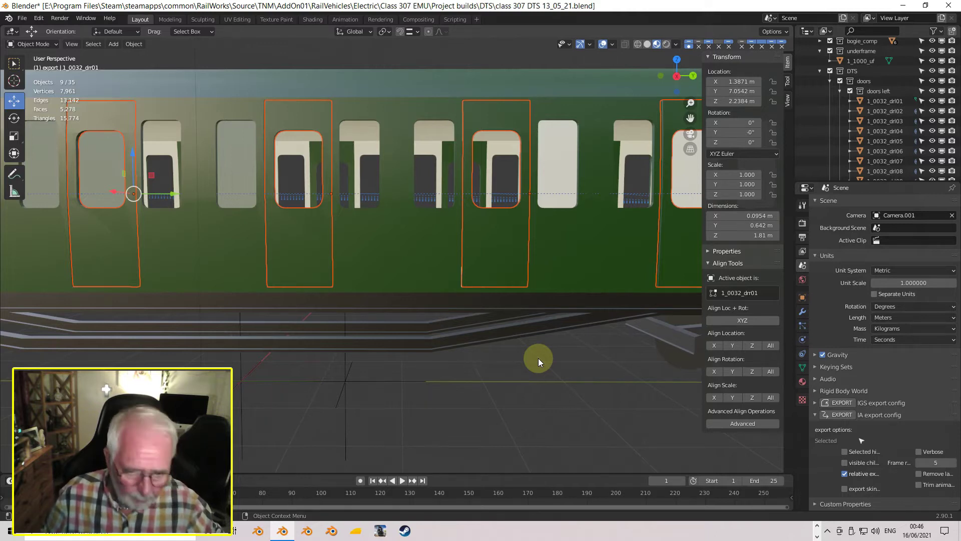
key("KP_3")
scroll(554, 353, "up", 5)
middle_click_drag(556, 344, 274, 291, "shift")
scroll(357, 329, "up", 5)
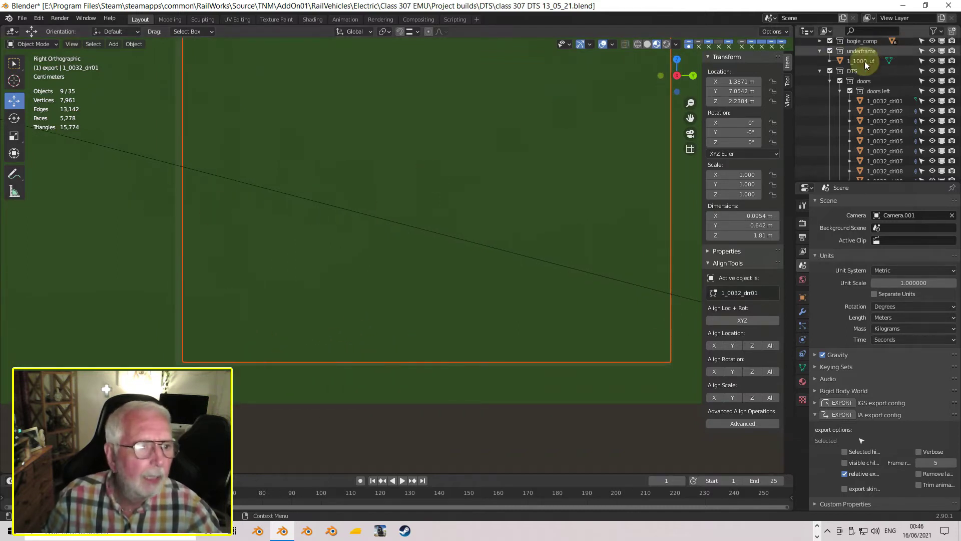
left_click(638, 44)
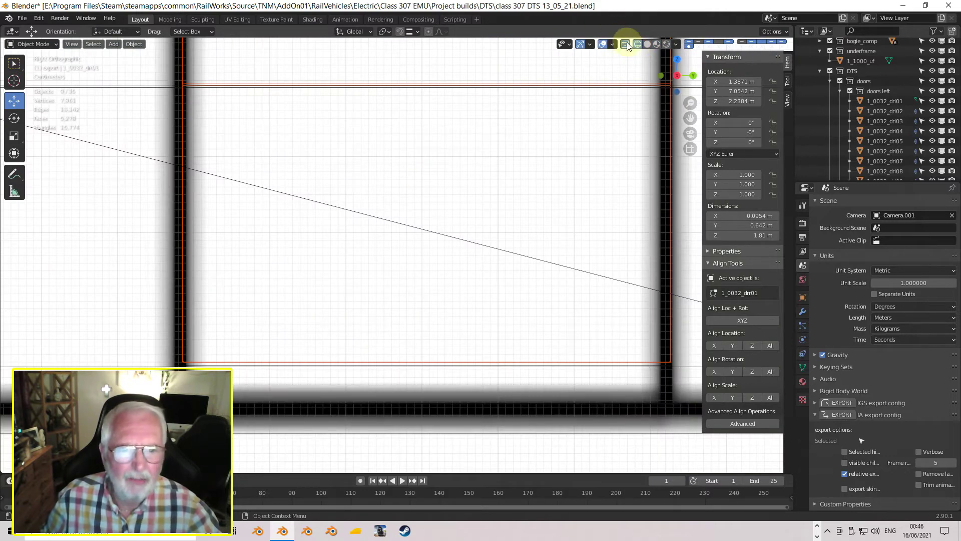
left_click(647, 46)
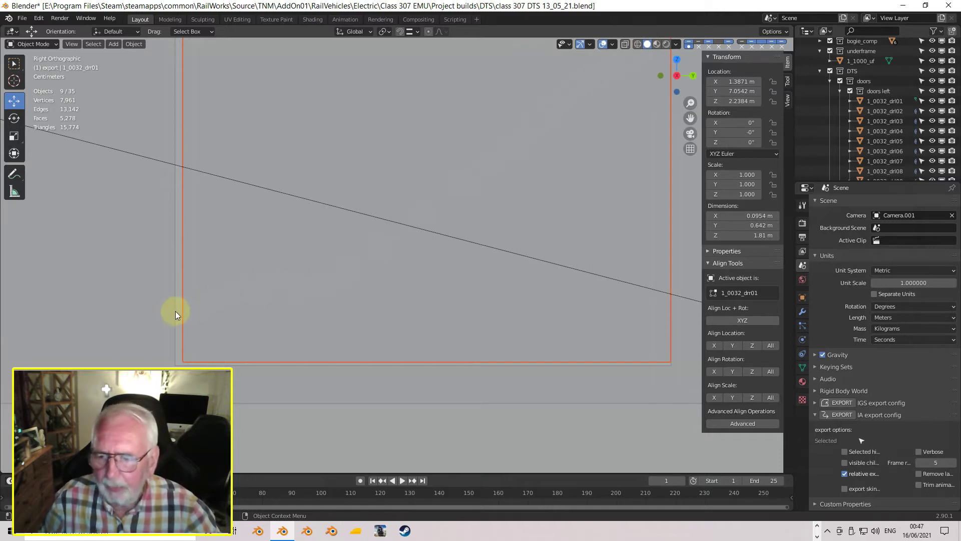
middle_click_drag(234, 314, 408, 327, "shift")
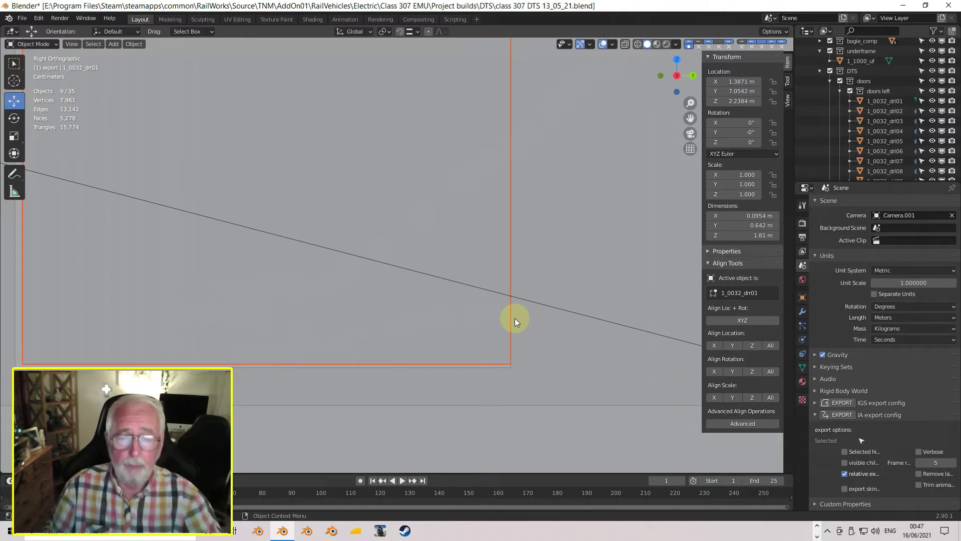
Select all nine doors on the negative X side, with the one nearest the +Y end active, and link their object data
scroll(515, 318, "down", 5)
middle_click_drag(512, 328, 323, 319)
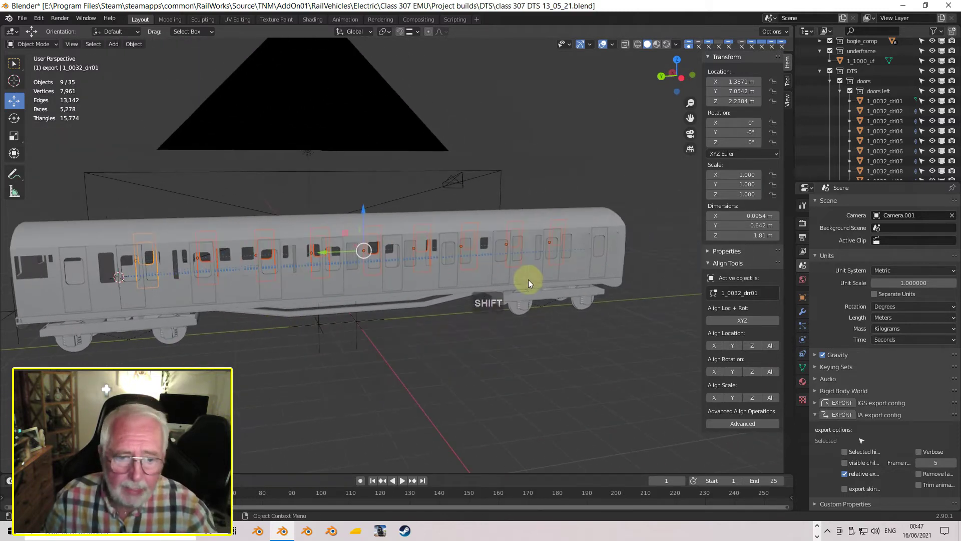
left_click(596, 271)
left_click(555, 271, "shift")
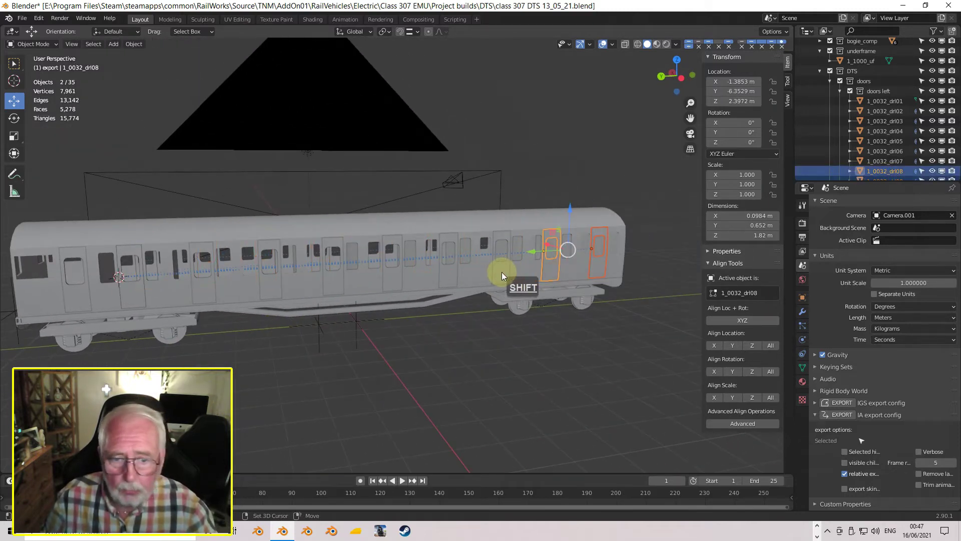
left_click(502, 271, "shift")
left_click(450, 273, "shift")
left_click(393, 276, "shift")
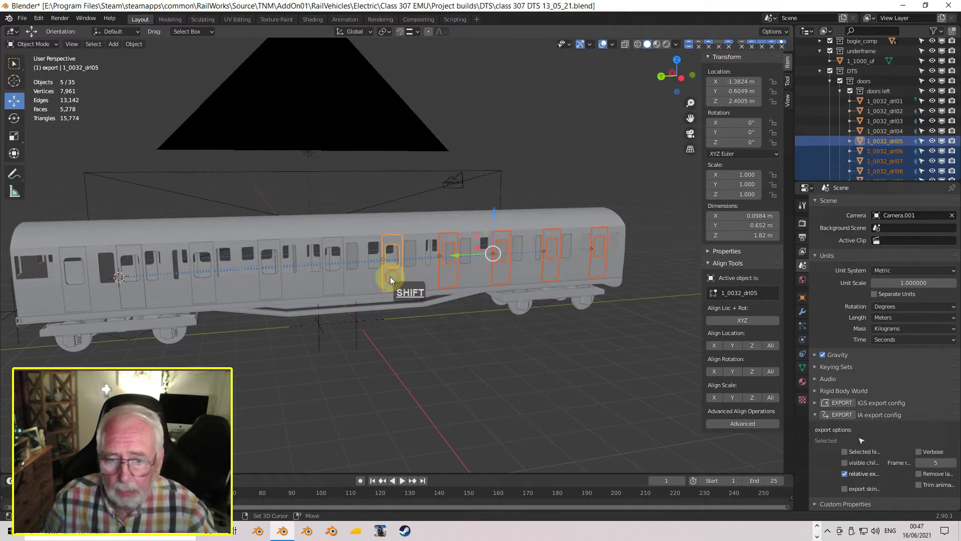
left_click(334, 280, "shift")
left_click(272, 283, "shift")
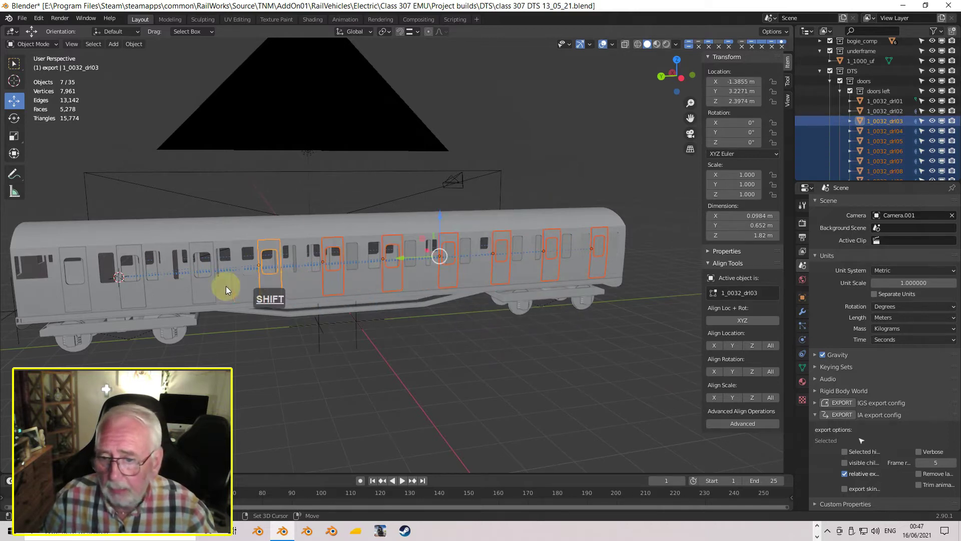
left_click(204, 289, "shift")
left_click(131, 291, "shift")
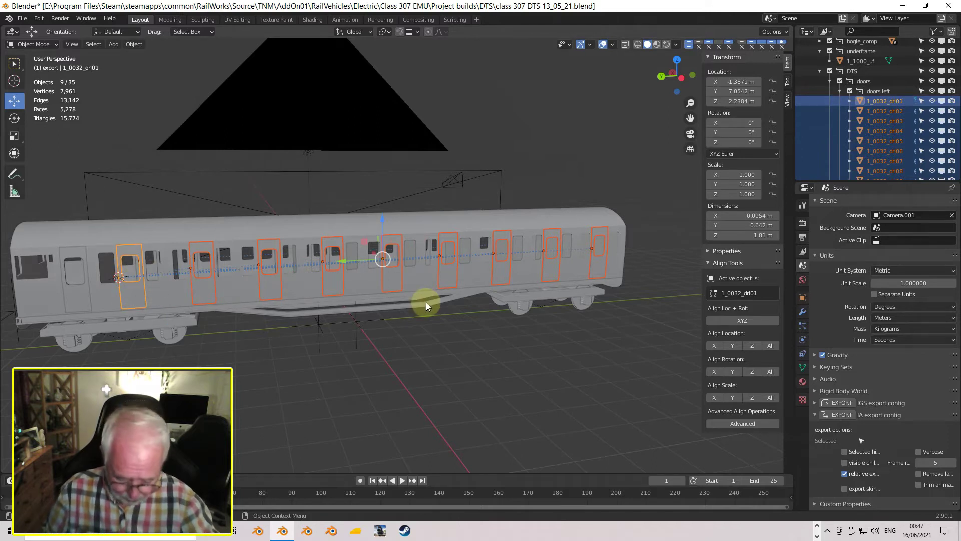
key("ctrl")
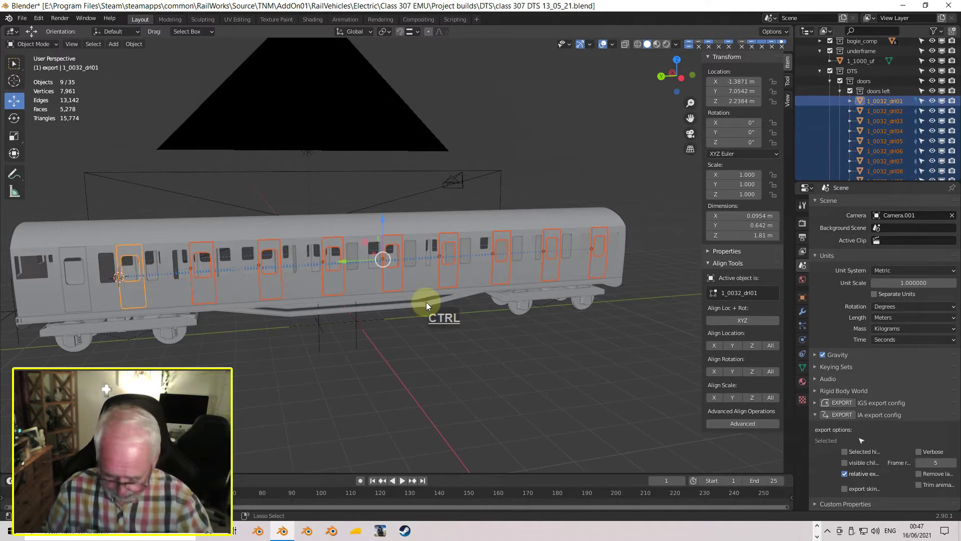
key("ctrl+l")
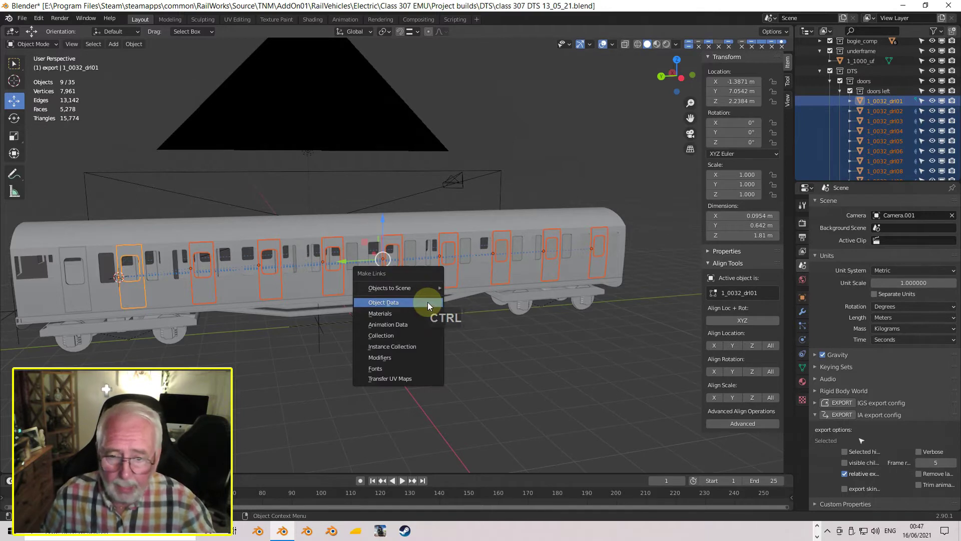
left_click(428, 302)
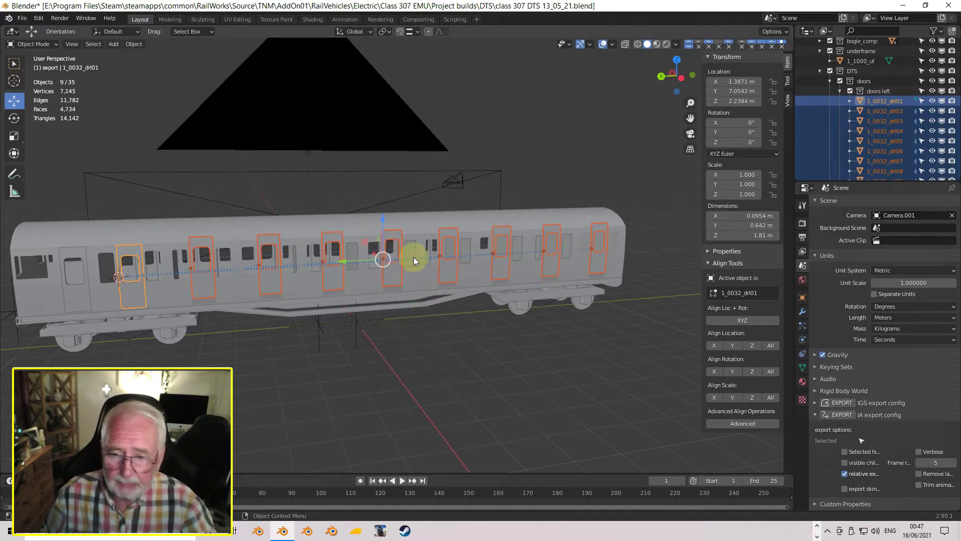
key("ctrl")
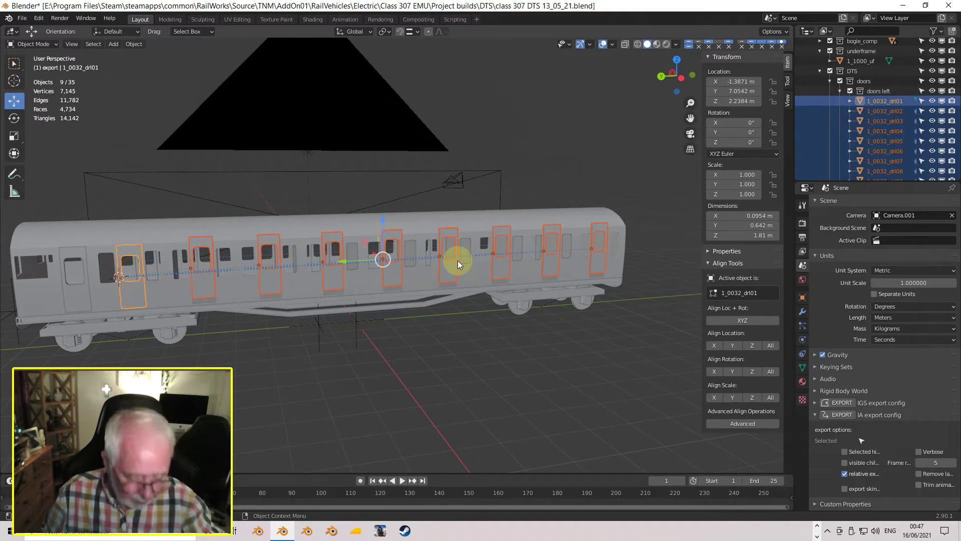
In front orthographic view, align the nine negative X side doors to the active door's location in X and Z
key("KP_1")
scroll(428, 216, "up", 10)
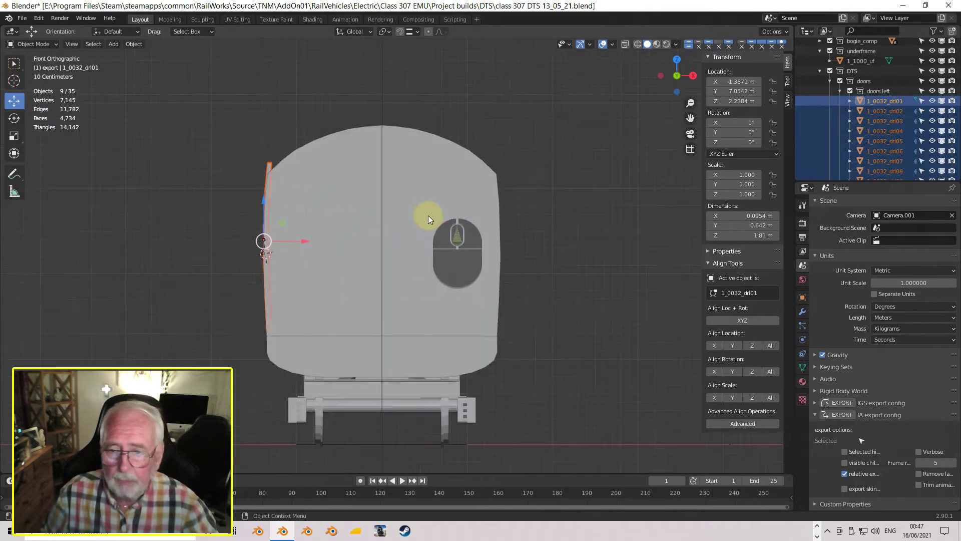
middle_click_drag(378, 242, 549, 117, "shift")
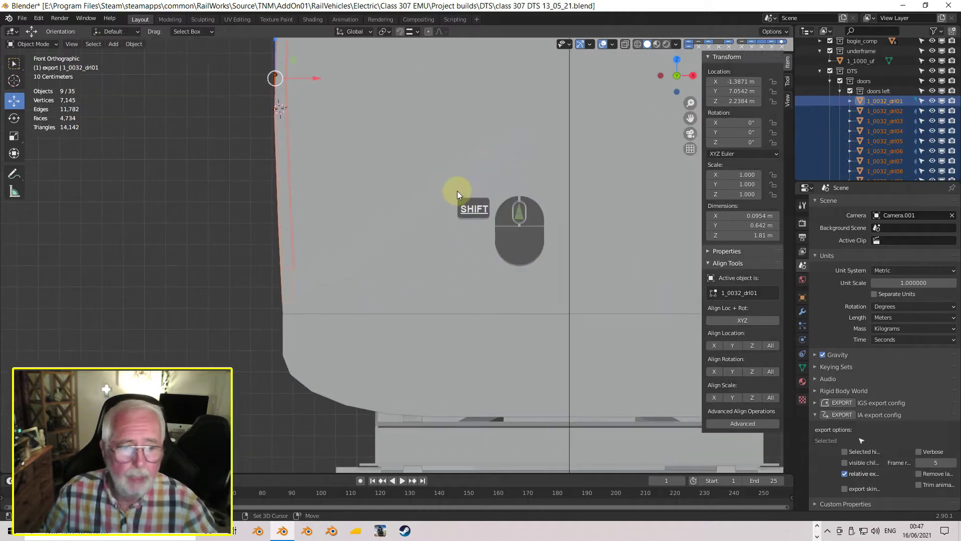
middle_click_drag(458, 191, 488, 169, "shift")
scroll(528, 185, "up", 2)
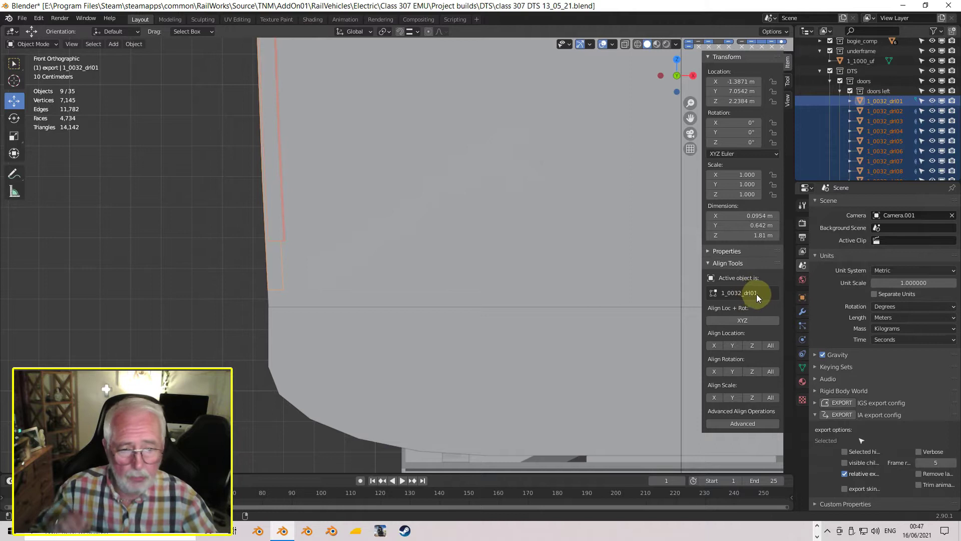
left_click(713, 346)
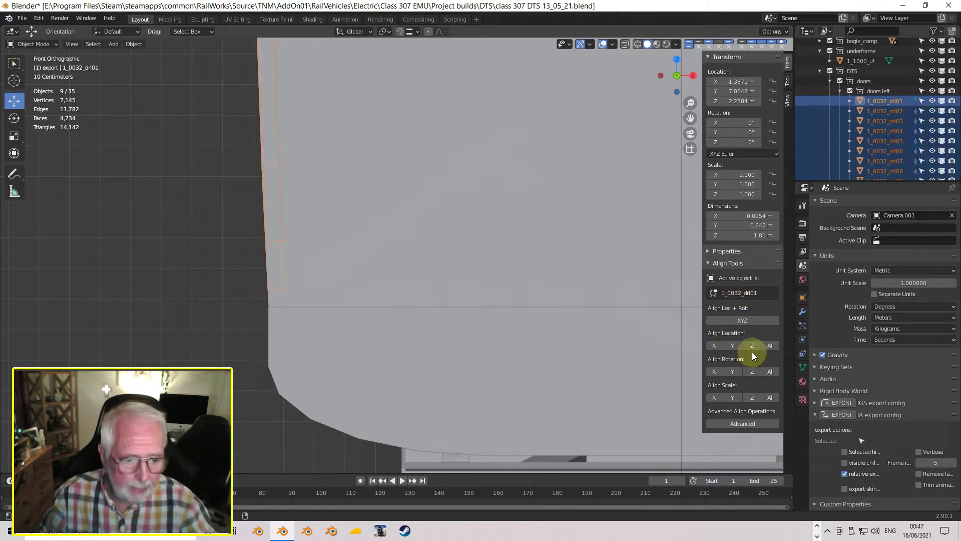
Select the eight doors on the negative X side, leaving out the door nearest the +Y end
scroll(255, 258, "down", 6)
middle_click_drag(260, 272, 379, 279)
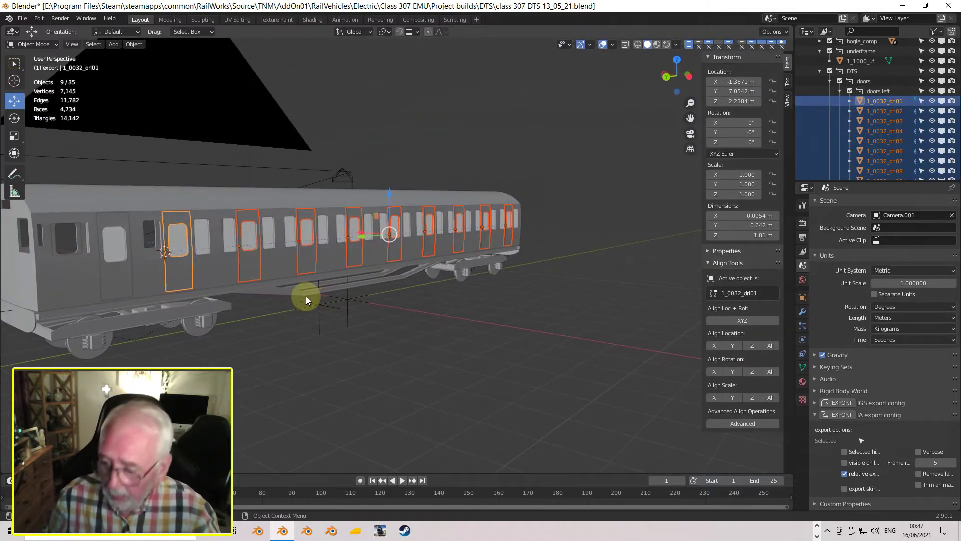
middle_click_drag(307, 296, 302, 293)
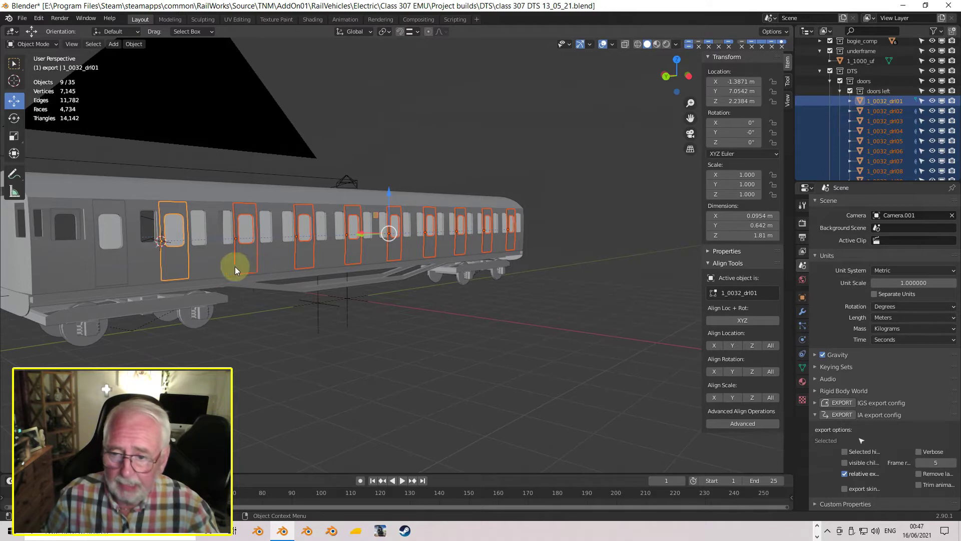
left_click(170, 273, "shift")
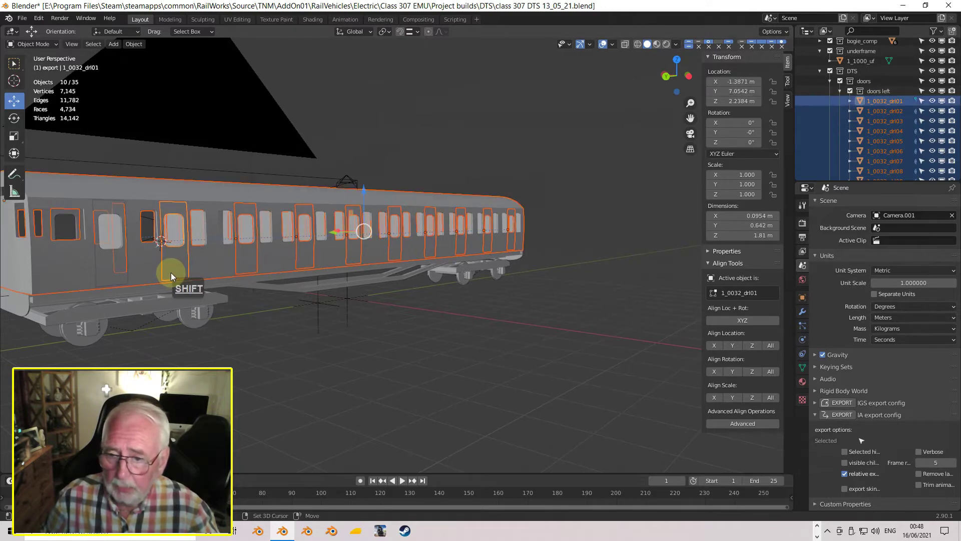
left_click(246, 262)
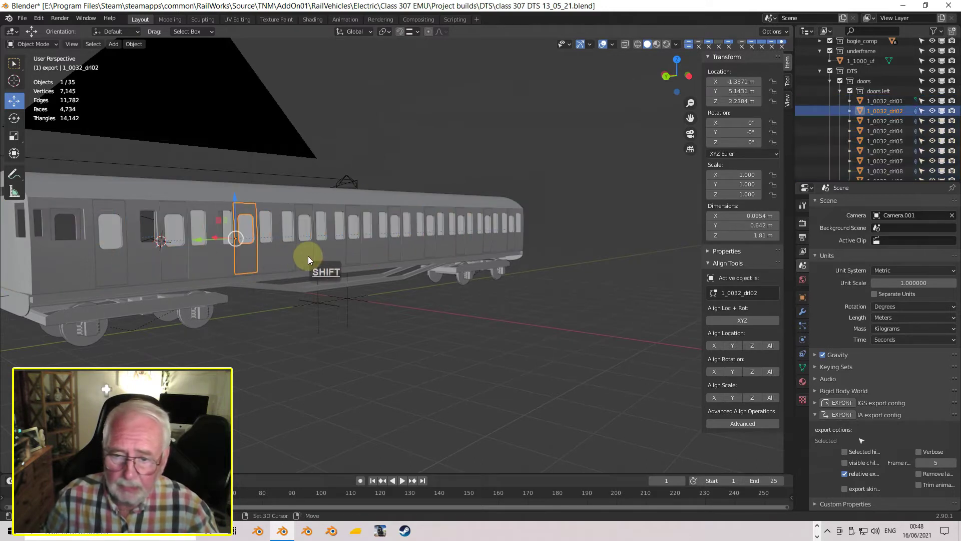
left_click(307, 256, "shift")
left_click(353, 254, "shift")
left_click(395, 248, "shift")
mouse_move(430, 266)
middle_mouse_down()
mouse_move(383, 275)
mouse_move(411, 265)
middle_mouse_up()
left_click(436, 248, "shift")
left_click(497, 249, "shift")
left_click(551, 248, "shift")
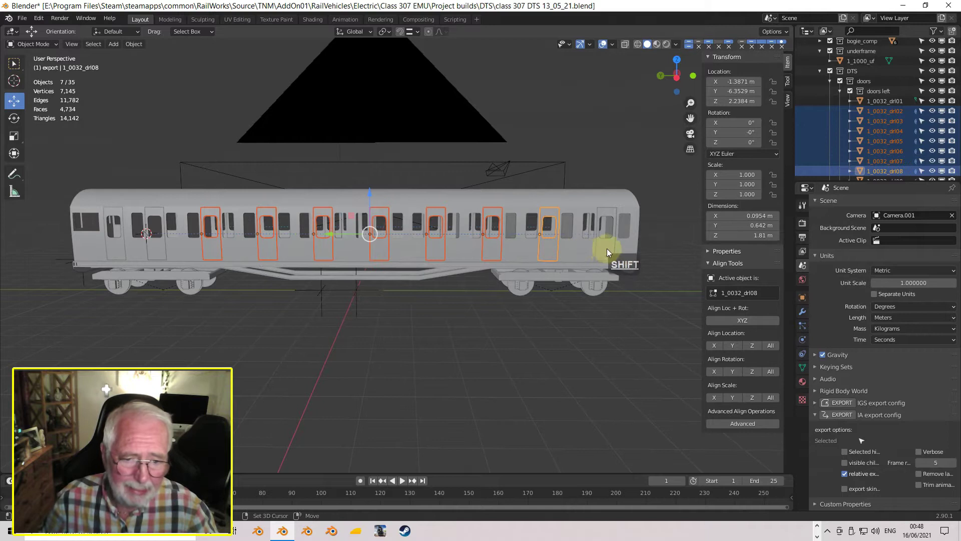
left_click(607, 248, "shift")
Add the eight matching positive X side doors to the selection, leaving out the camera and the door nearest the +Y end
middle_click_drag(204, 305, 287, 281)
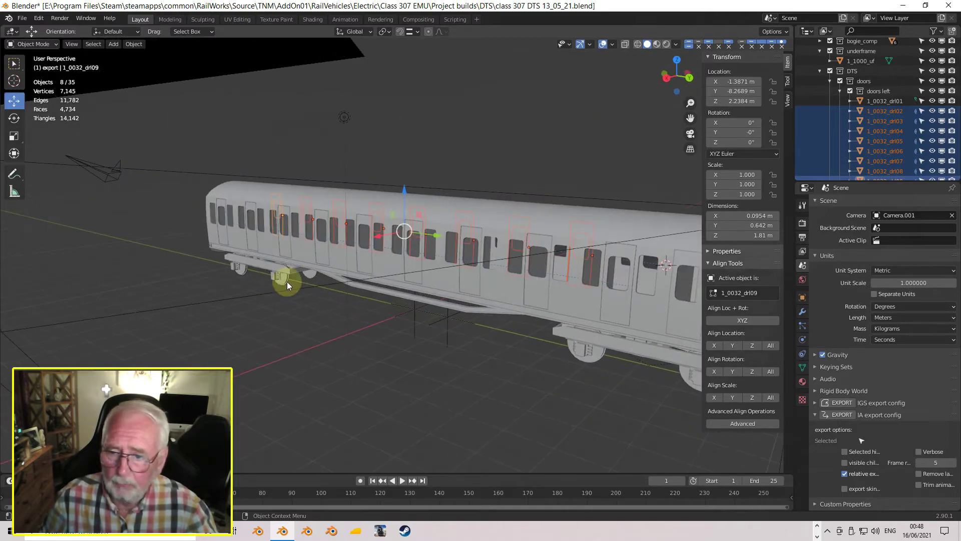
left_click(225, 235, "shift")
left_click(252, 244, "shift")
left_click(286, 247, "shift")
left_click(321, 253, "shift")
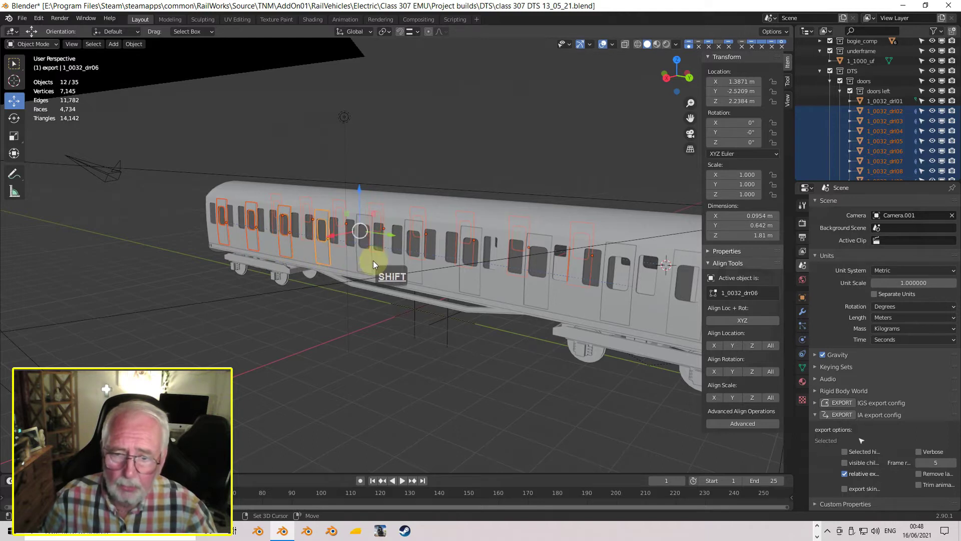
left_click(366, 261, "shift")
left_click(413, 274, "shift")
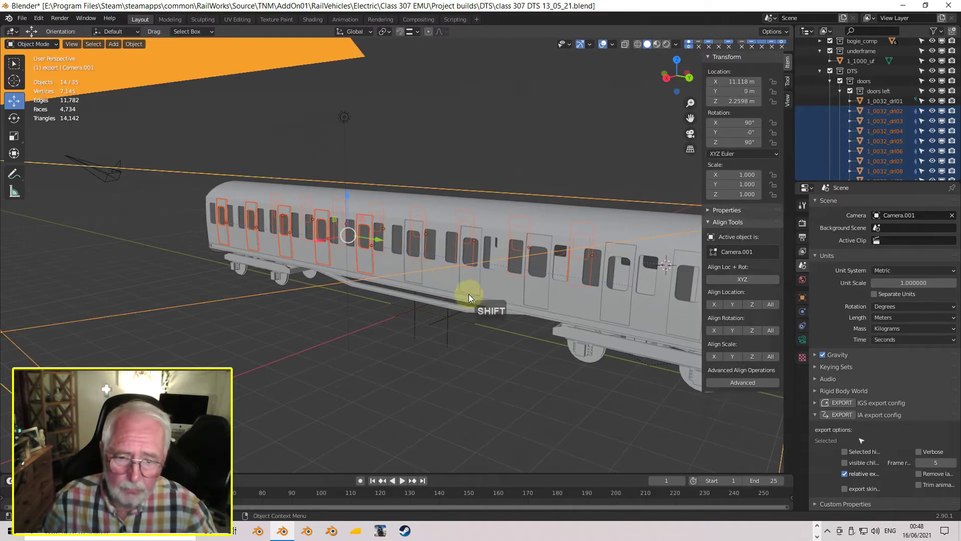
left_click(200, 302, "shift")
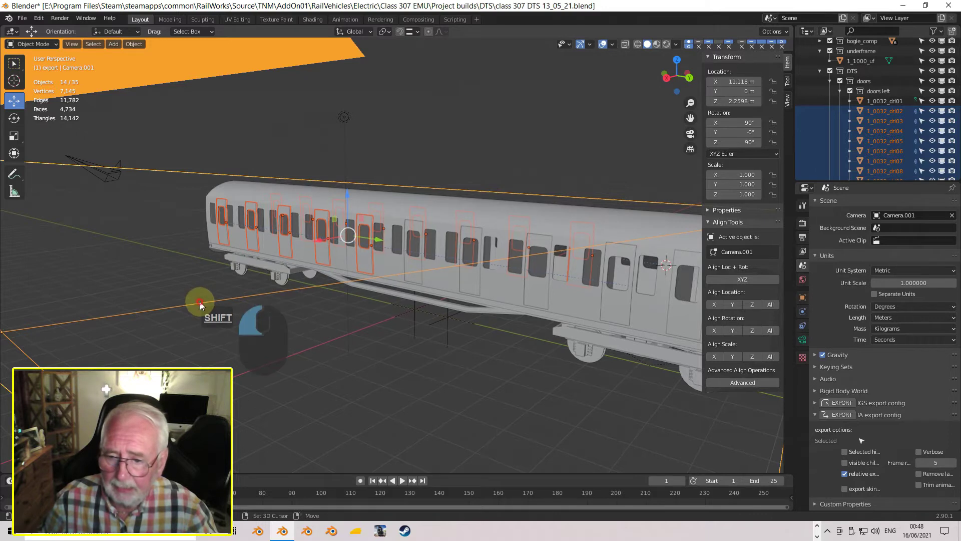
left_click(416, 277, "shift")
left_click(476, 280, "shift")
left_click(539, 298, "shift")
middle_click_drag(539, 302, 441, 290, "shift")
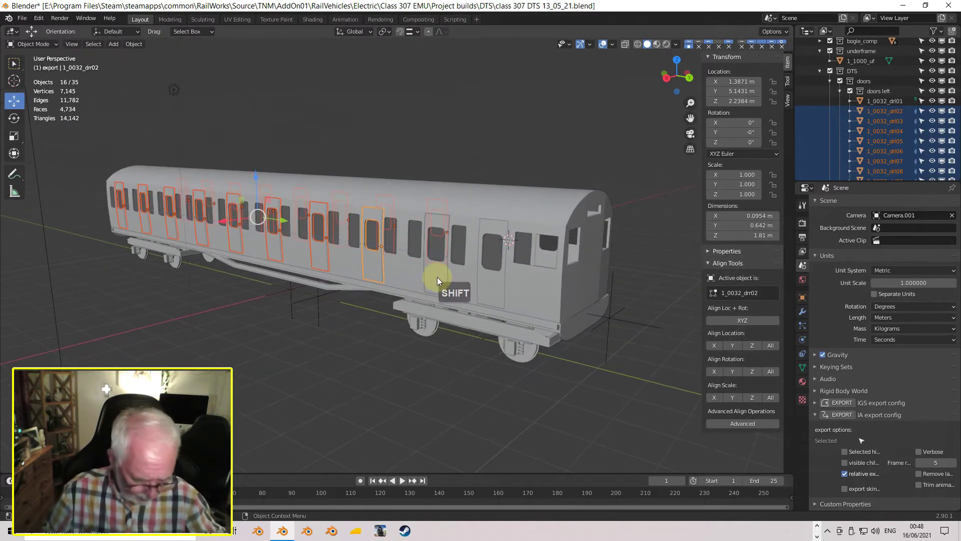
In right orthographic view, move the sixteen selected doors about 4.6 mm along global Y in the negative direction
left_click(765, 32)
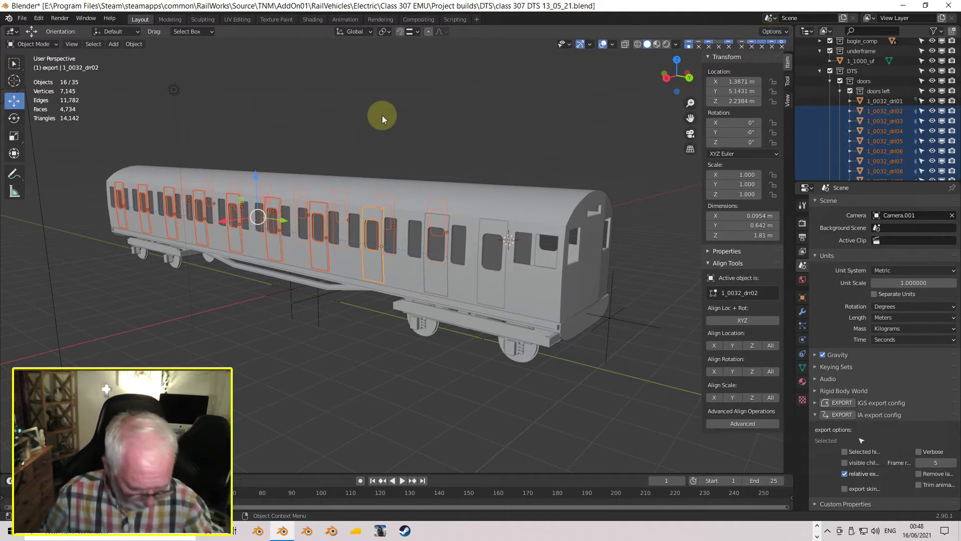
key("KP_3")
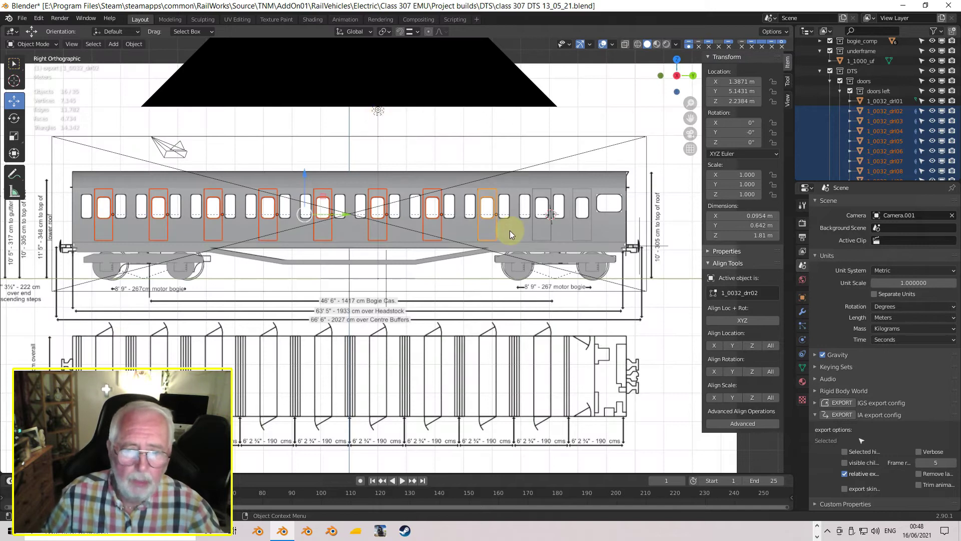
scroll(511, 230, "up", 5)
scroll(511, 230, "up", 3)
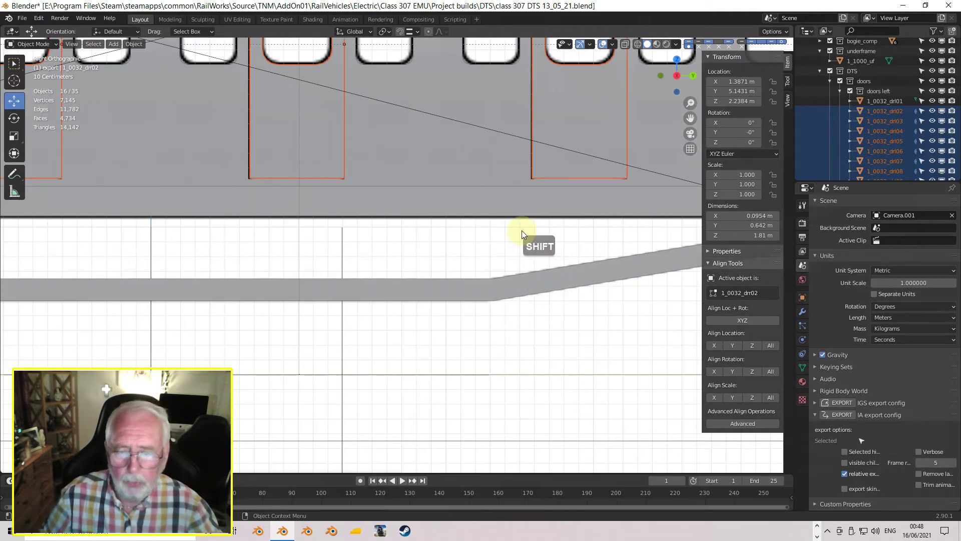
middle_click_drag(524, 230, 183, 332, "shift")
middle_click_drag(467, 307, 256, 301, "shift")
scroll(257, 301, "up", 6)
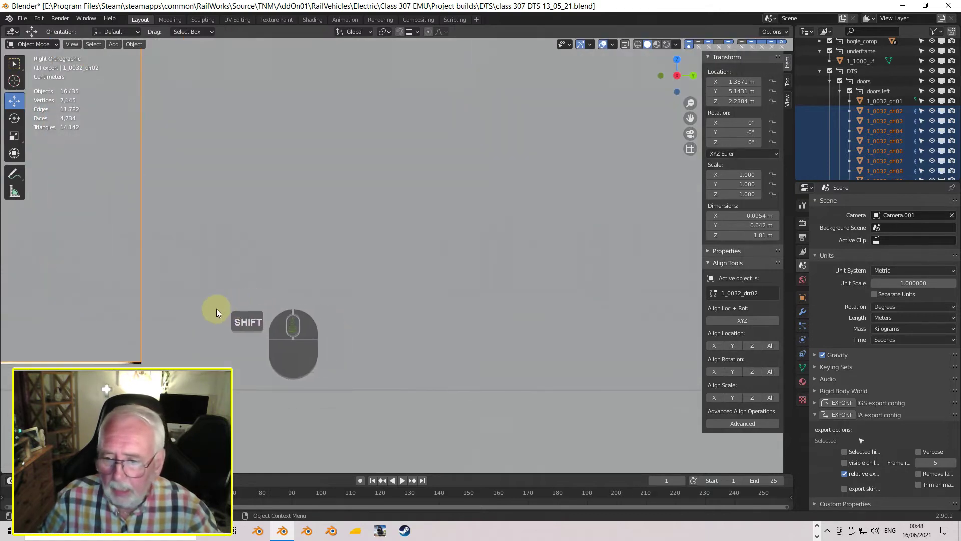
middle_click_drag(409, 221, 284, 271, "shift")
scroll(447, 235, "up", 3)
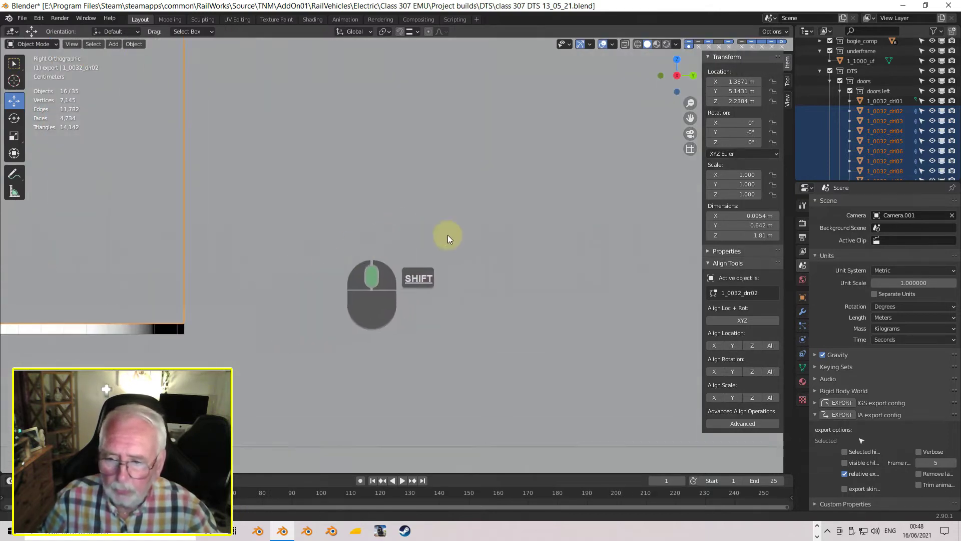
scroll(436, 252, "up", 3)
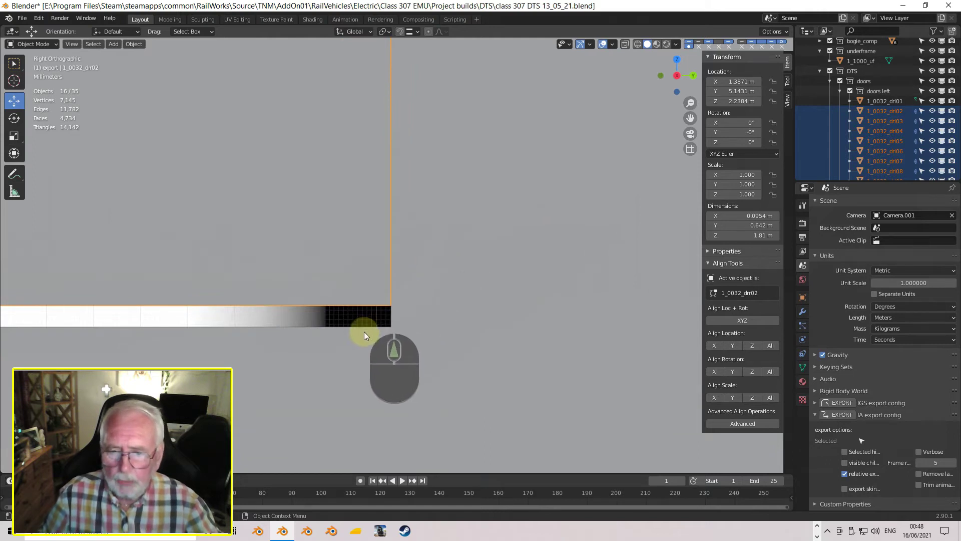
scroll(368, 331, "up", 2)
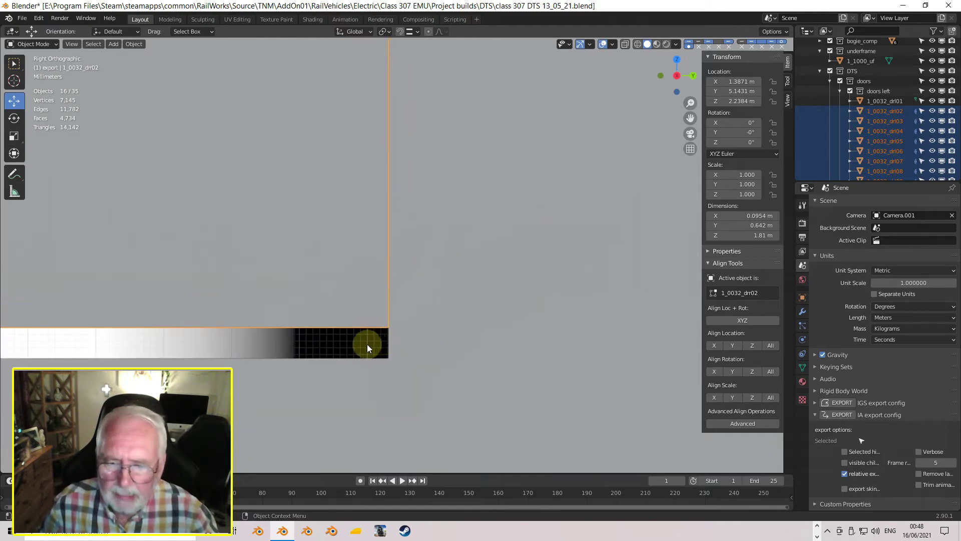
scroll(375, 353, "up", 2)
middle_click_drag(374, 356, 429, 278, "shift")
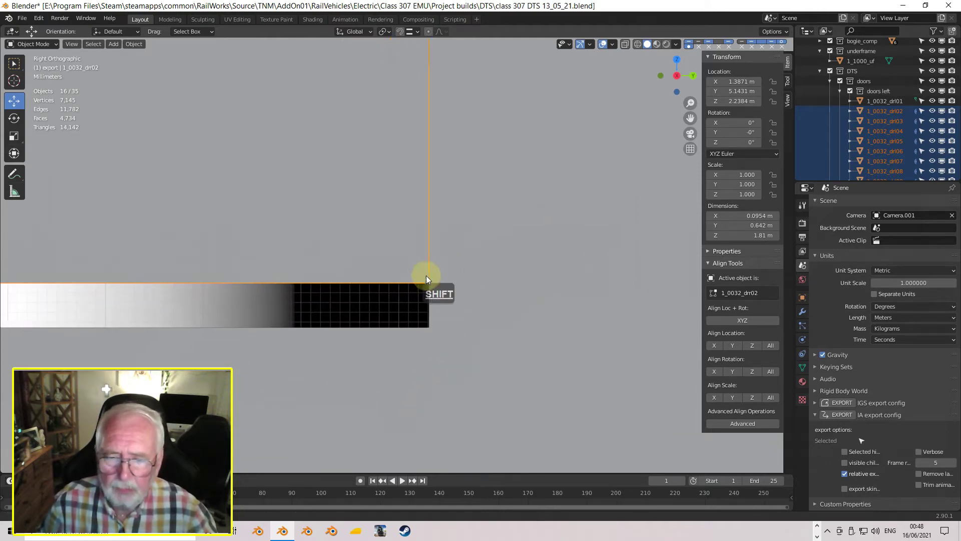
middle_click_drag(413, 310, 425, 293, "shift")
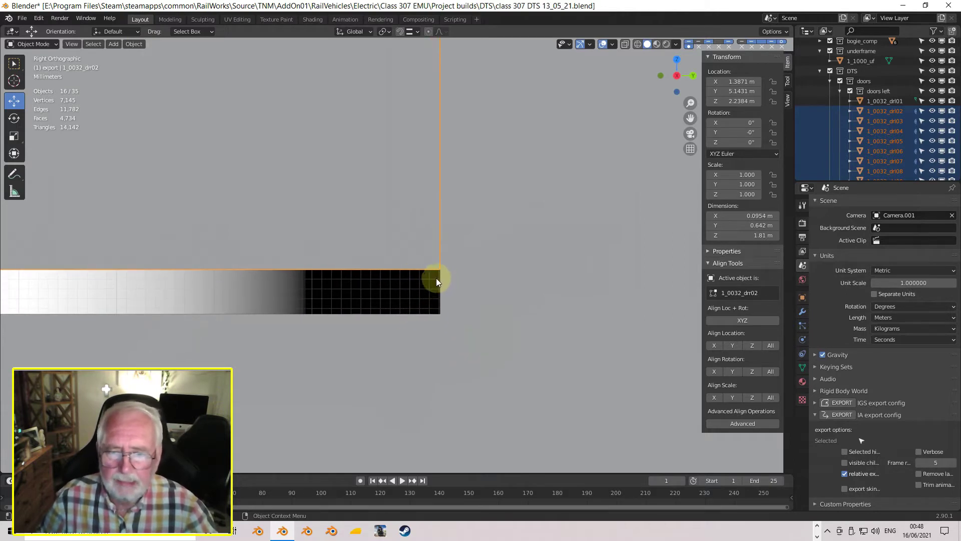
scroll(431, 290, "up", 3)
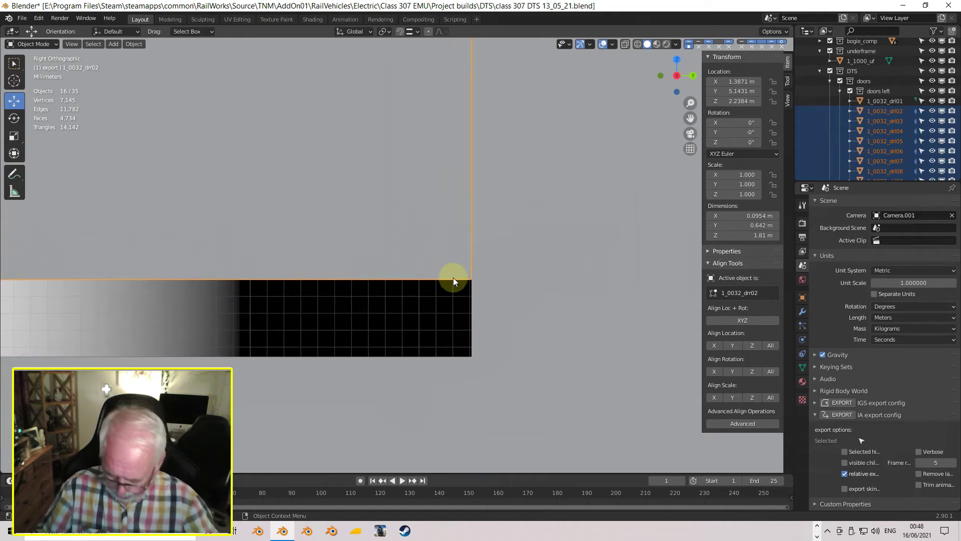
key("g")
key("y")
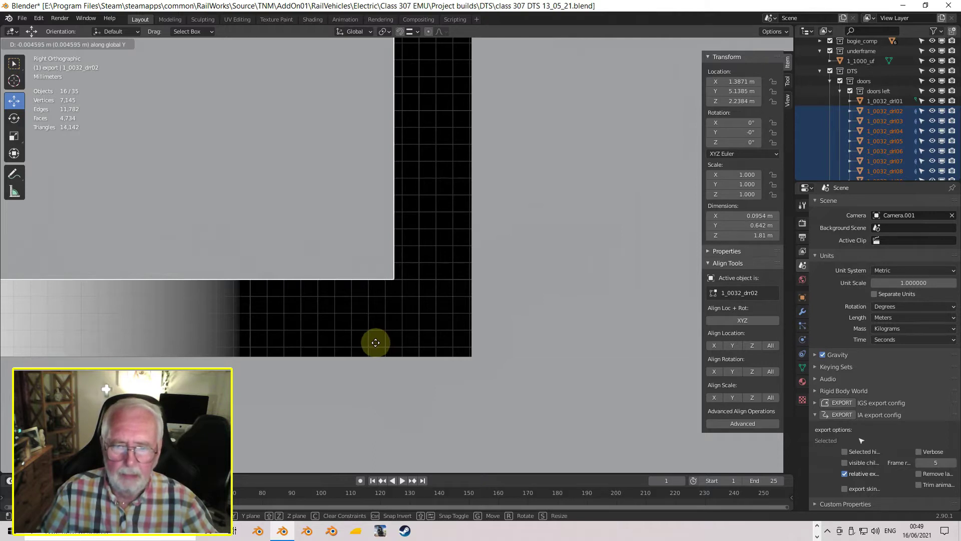
left_click(375, 343)
scroll(413, 326, "down", 8)
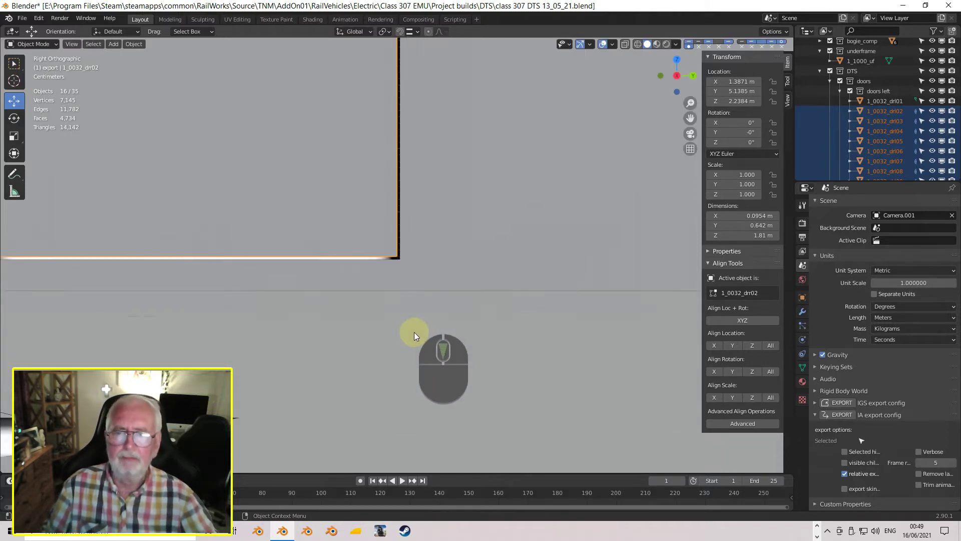
Select the positive X side door third from the +Y end and examine the gaps around it in perspective
scroll(393, 347, "up", 4)
middle_click_drag(392, 348, 316, 339)
scroll(393, 347, "down", 6)
left_click(260, 302)
scroll(258, 302, "up", 6)
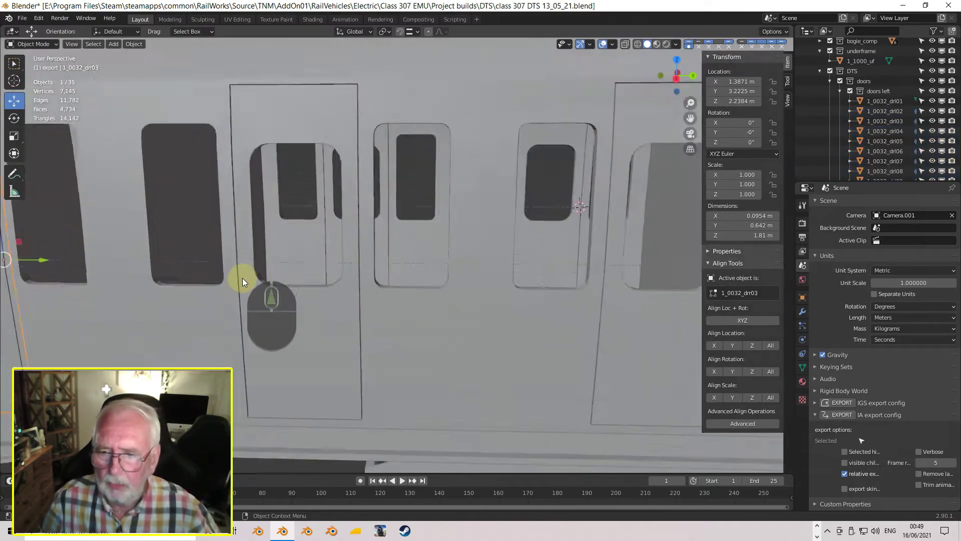
middle_click_drag(263, 280, 270, 275)
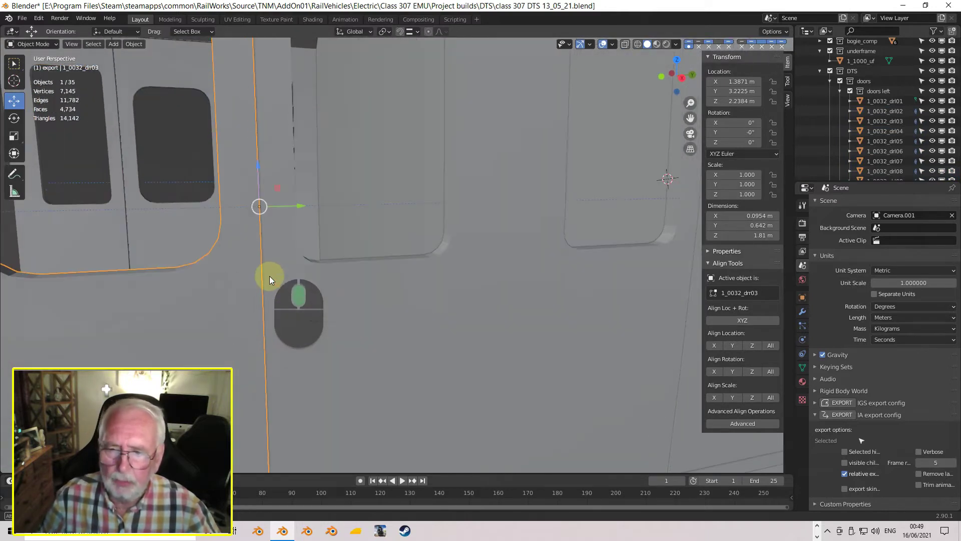
scroll(265, 230, "down", 8)
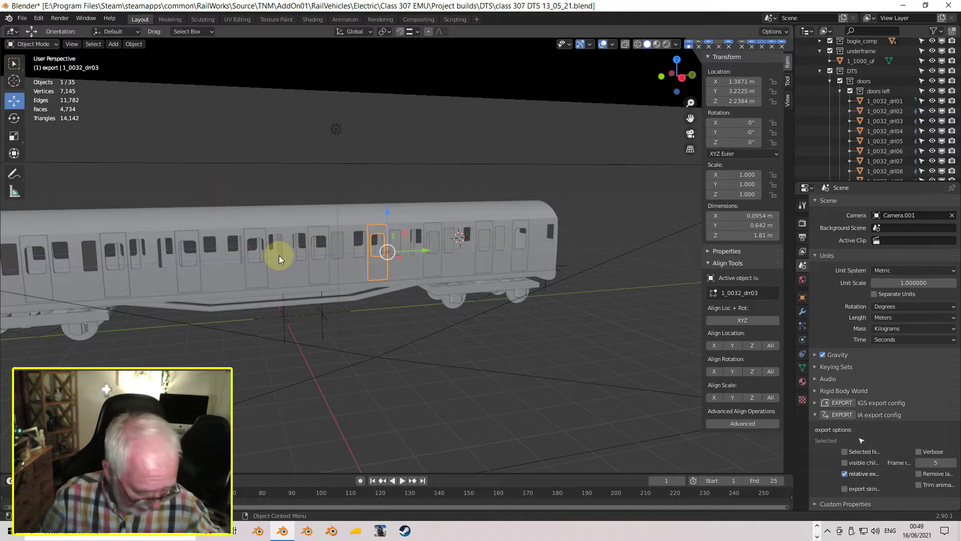
Check the door edges and window openings on the positive X side in right orthographic view
key("KP_3")
scroll(326, 237, "up", 4)
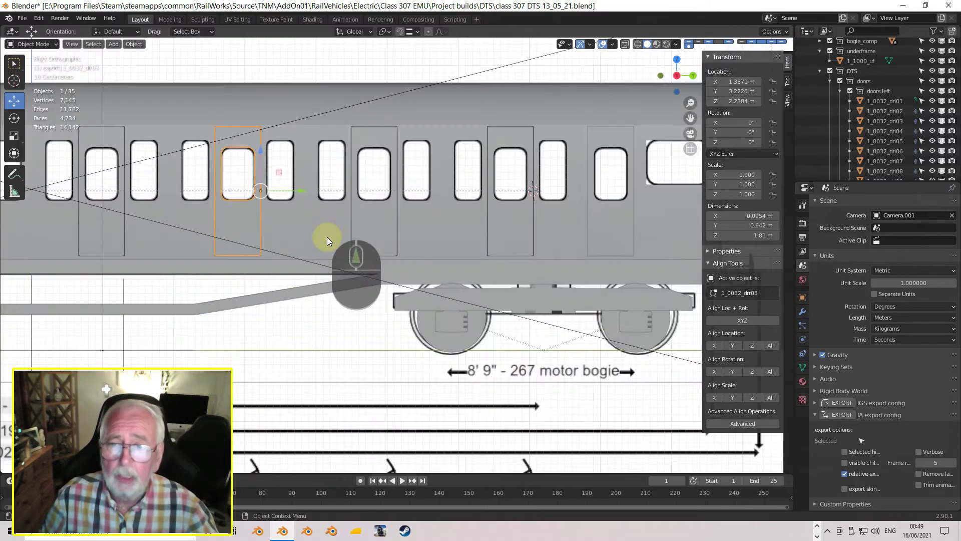
scroll(326, 237, "up", 3)
middle_click_drag(333, 235, 331, 308, "shift")
scroll(327, 302, "up", 3)
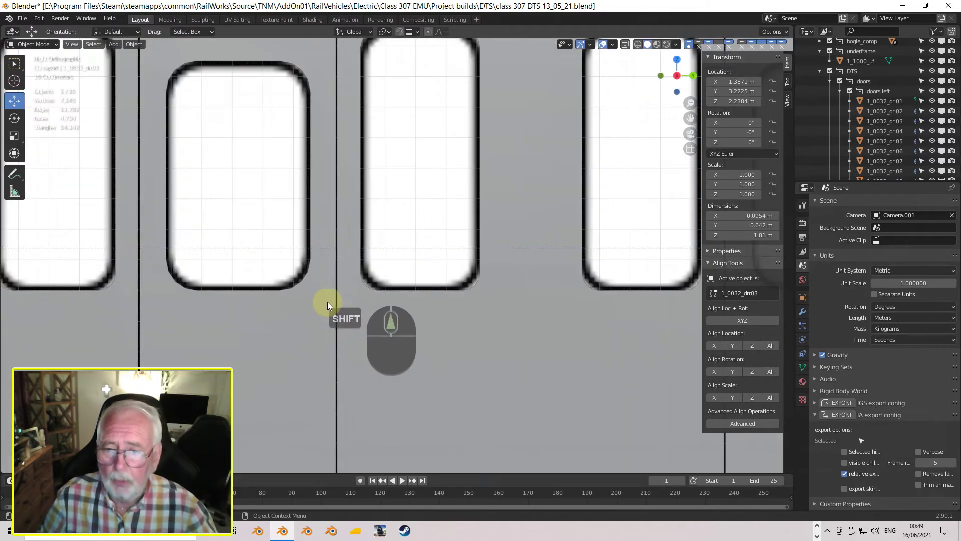
scroll(393, 258, "up", 4)
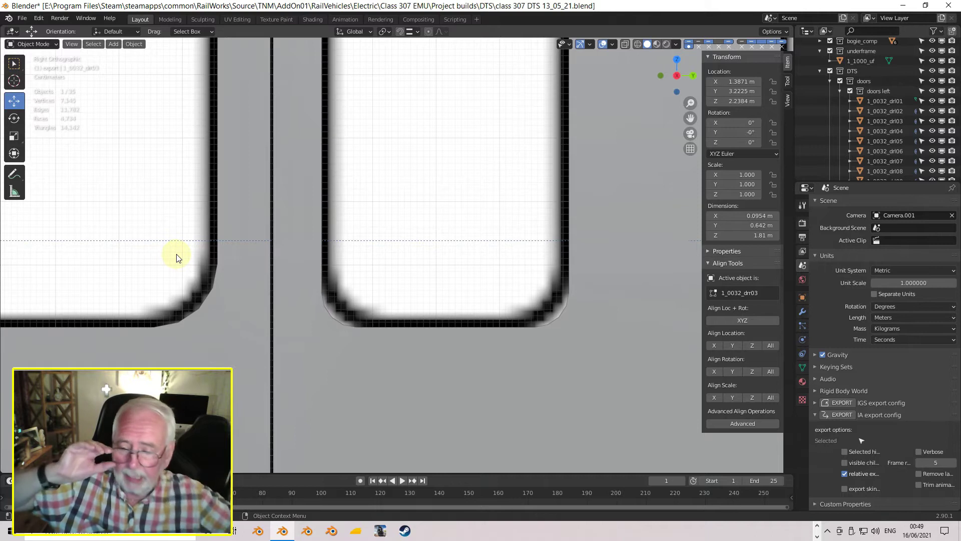
scroll(199, 263, "down", 10)
middle_click_drag(236, 286, 279, 285)
scroll(287, 276, "down", 4)
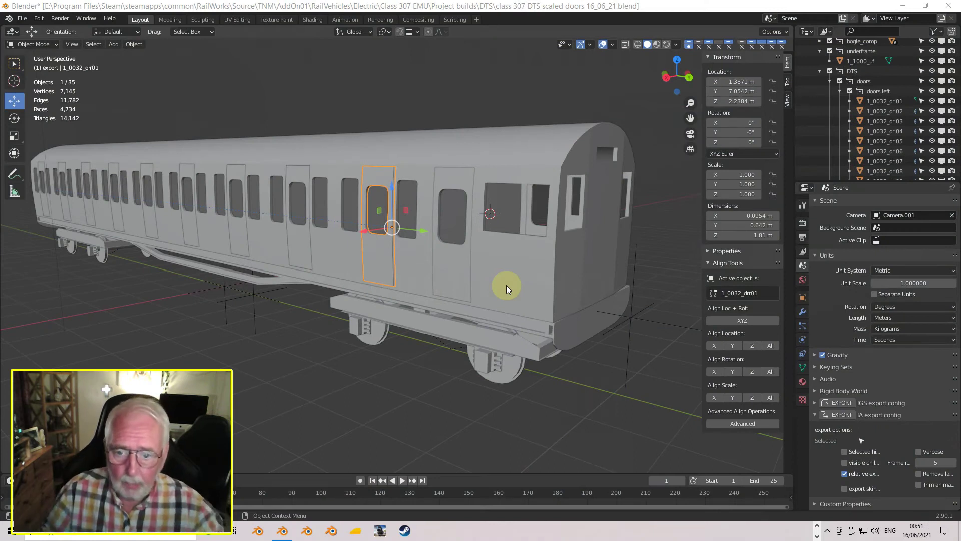
Snap the 3D cursor to the origin of the selected positive X side door nearest the +Y end
scroll(395, 224, "up", 5)
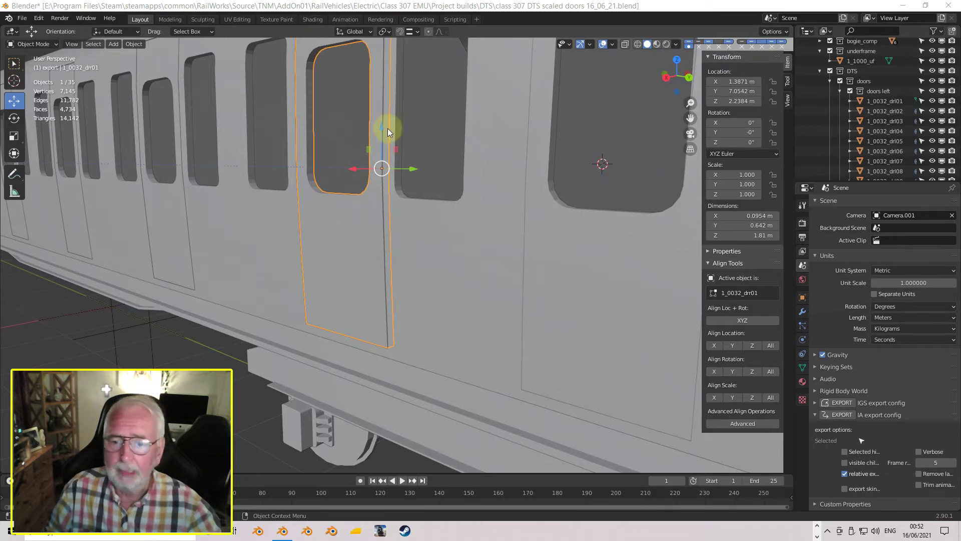
left_click(126, 44)
mouse_move(119, 45)
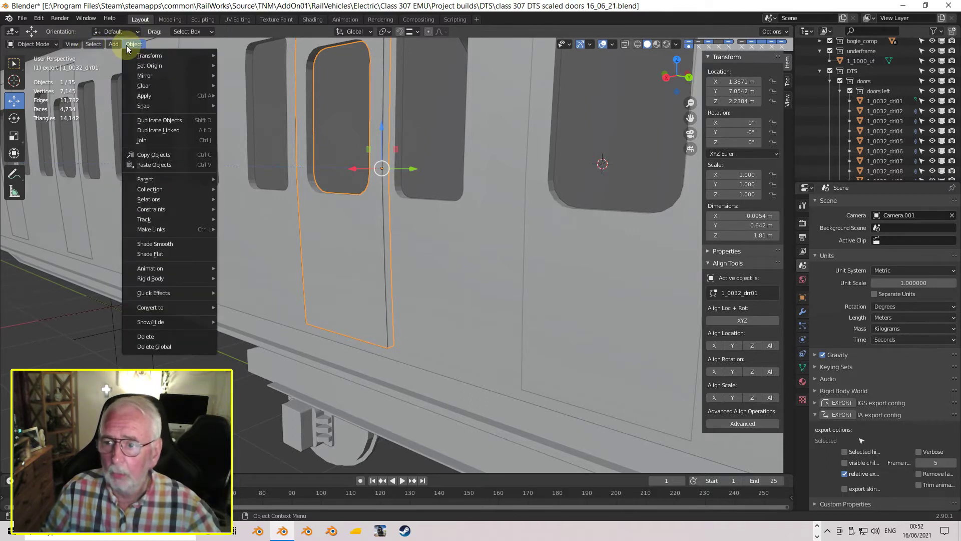
mouse_move(151, 104)
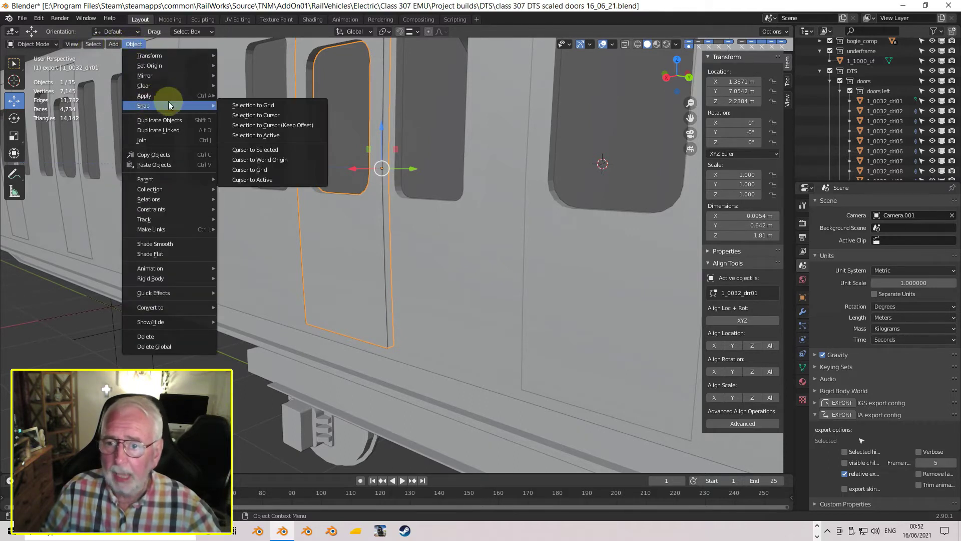
left_click(256, 149)
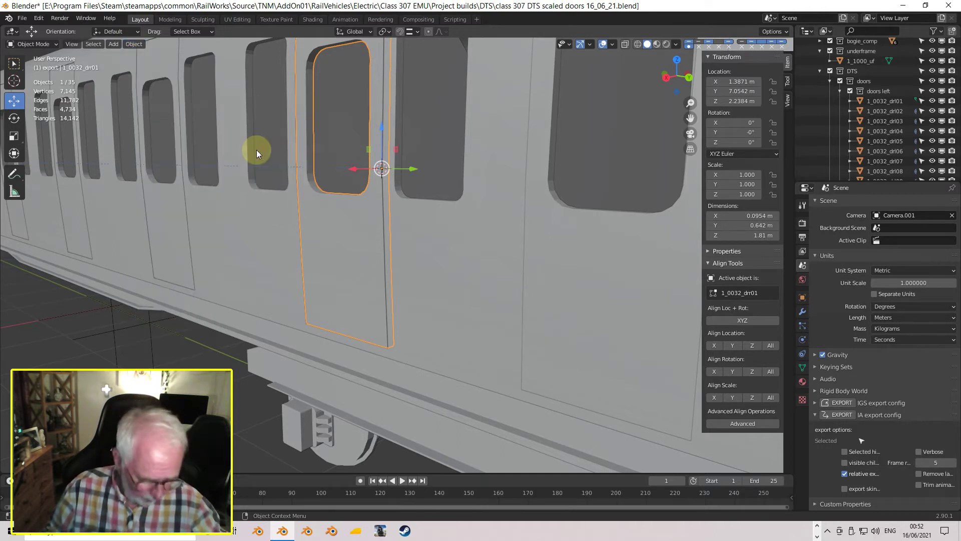
In right orthographic view, add a cube mesh at the 3D cursor on the door's +Y edge
key("KP_3")
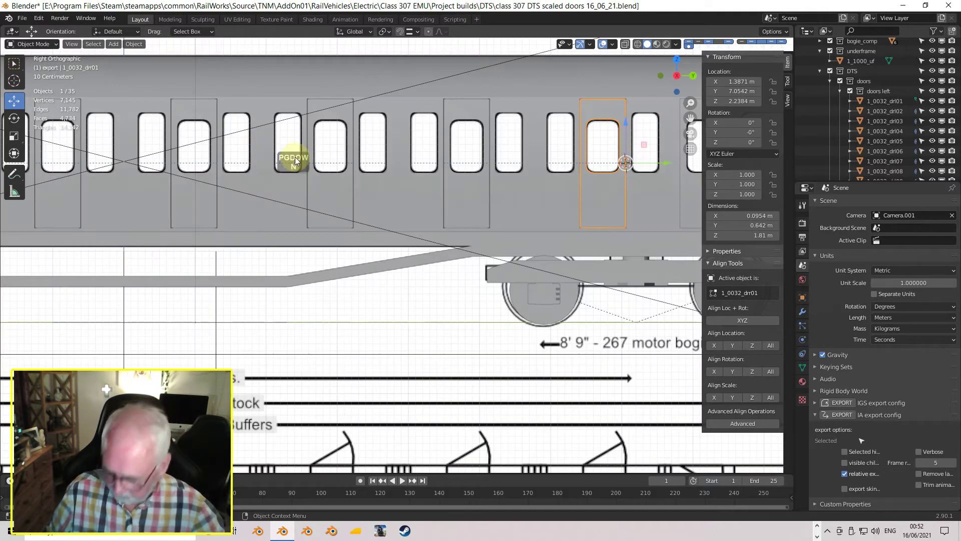
middle_click_drag(326, 187, 112, 214, "shift")
scroll(258, 208, "up", 3)
middle_click_drag(275, 207, 299, 305, "shift")
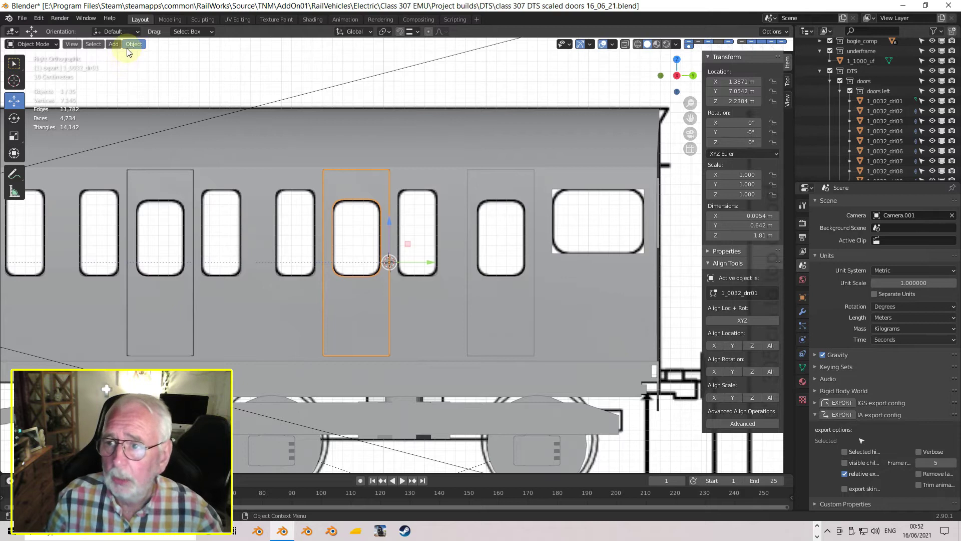
left_click(114, 44)
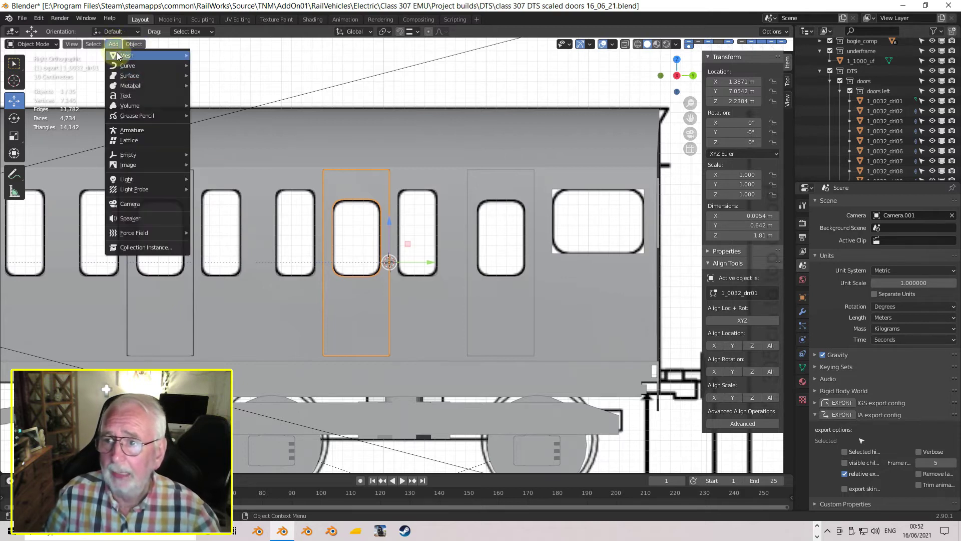
mouse_move(166, 56)
left_click(212, 65)
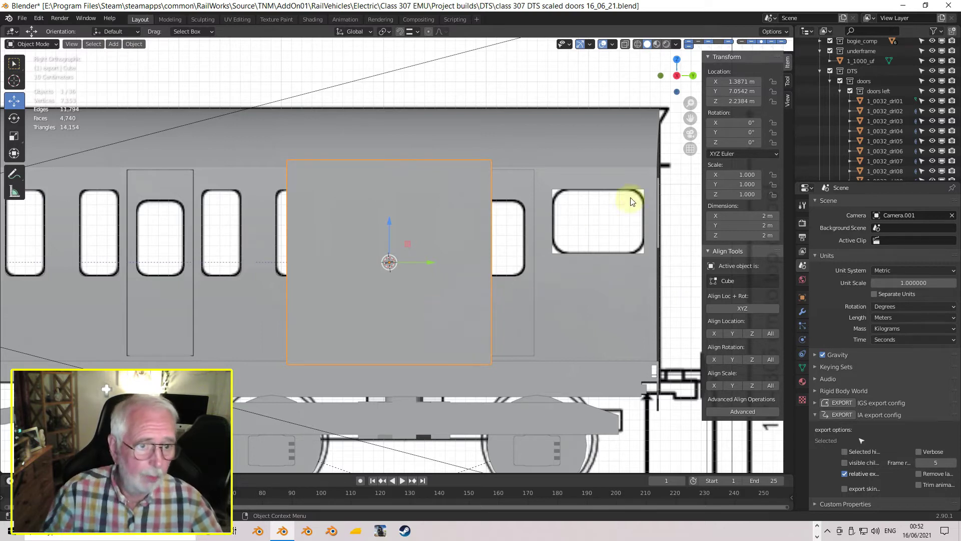
Set the cube's dimensions to 0.025 m in X, 0.025 m in Y and 0.1 m in Z
left_click(761, 216)
type("0.025")
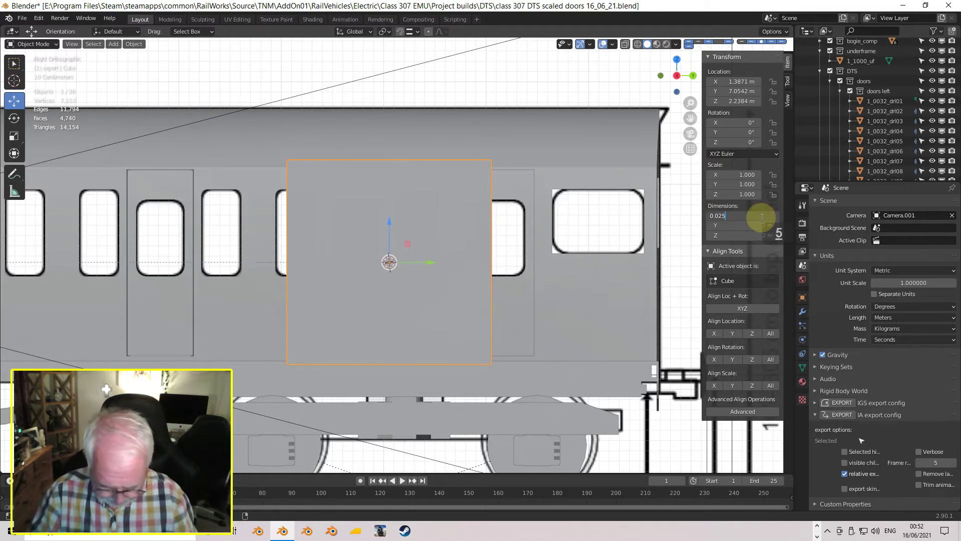
key("Return")
left_click(765, 226)
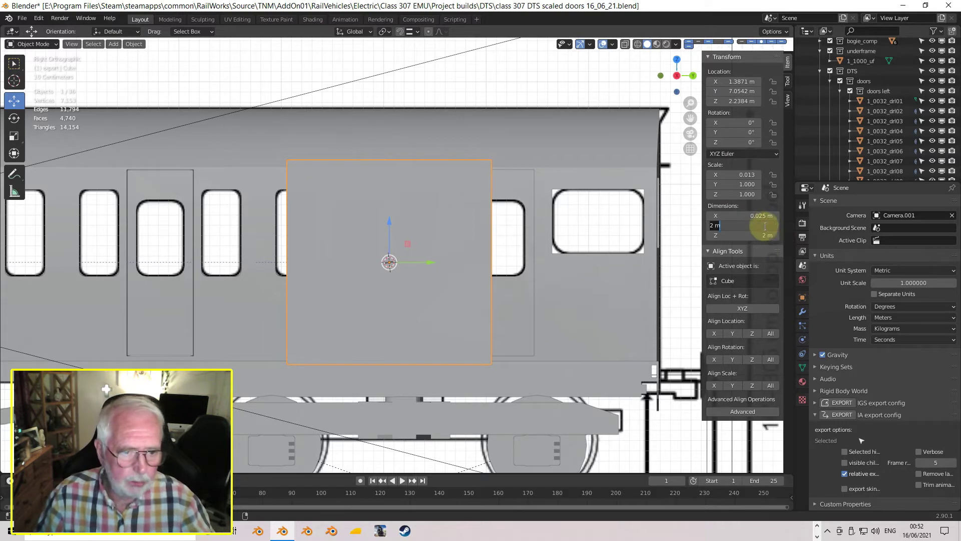
type("0.025")
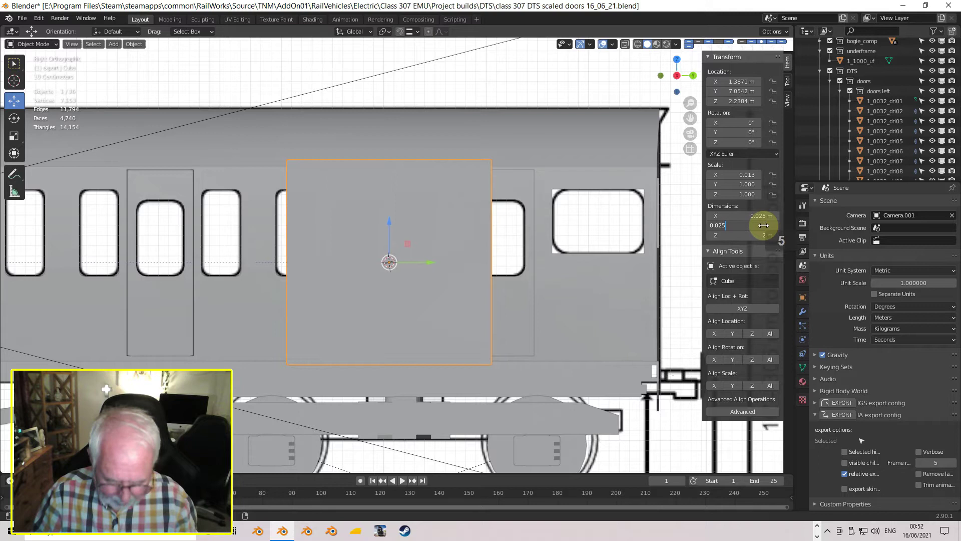
key("Return")
left_click(764, 236)
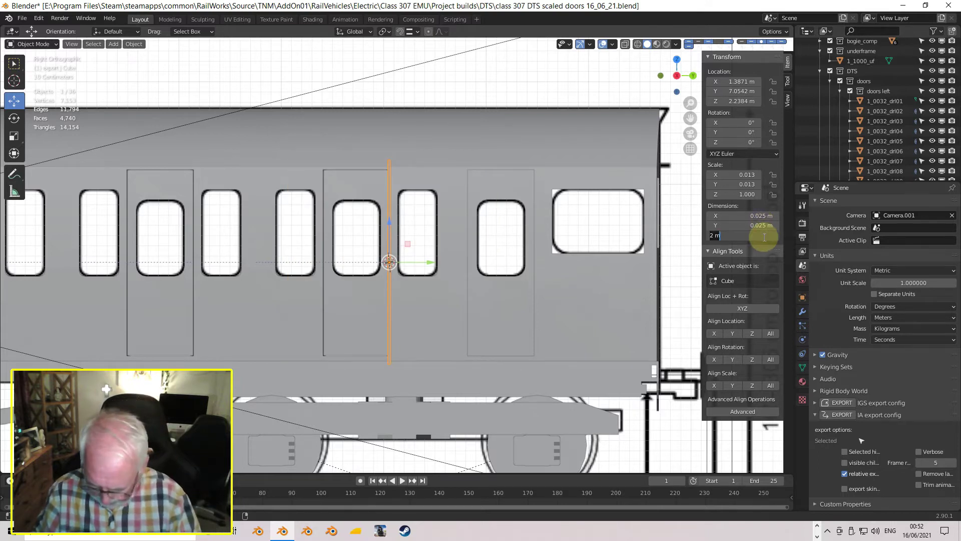
type("0")
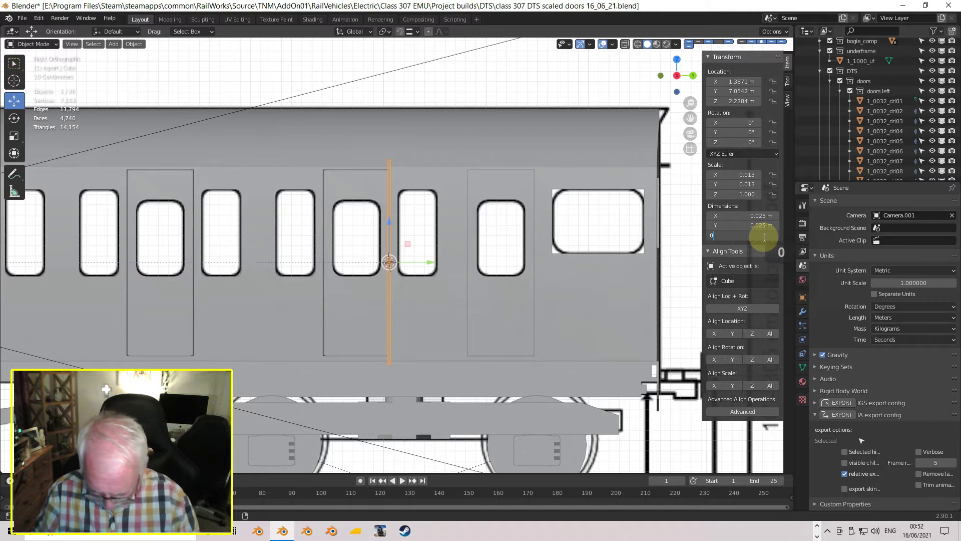
type(".1")
key("Return")
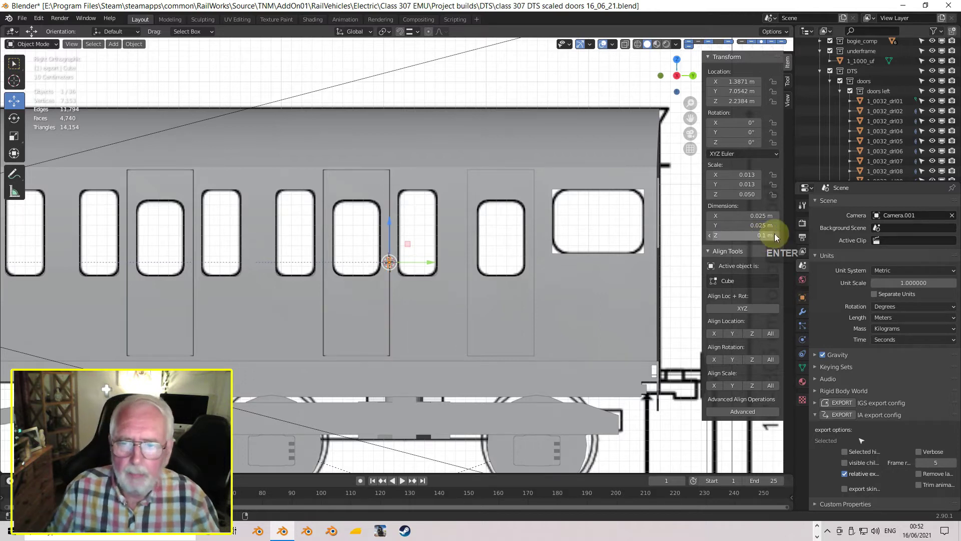
Move the small box up along Z to about 2.9 m, near the upper part of the door's +Y edge
scroll(473, 205, "up", 7)
left_click_drag(375, 236, 403, 469)
scroll(457, 444, "down", 2)
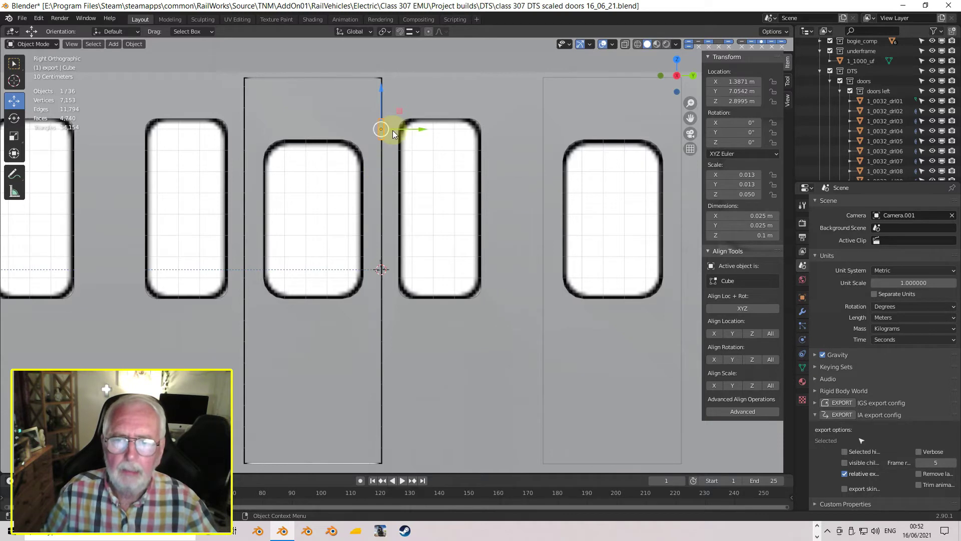
middle_click_drag(386, 140, 401, 179)
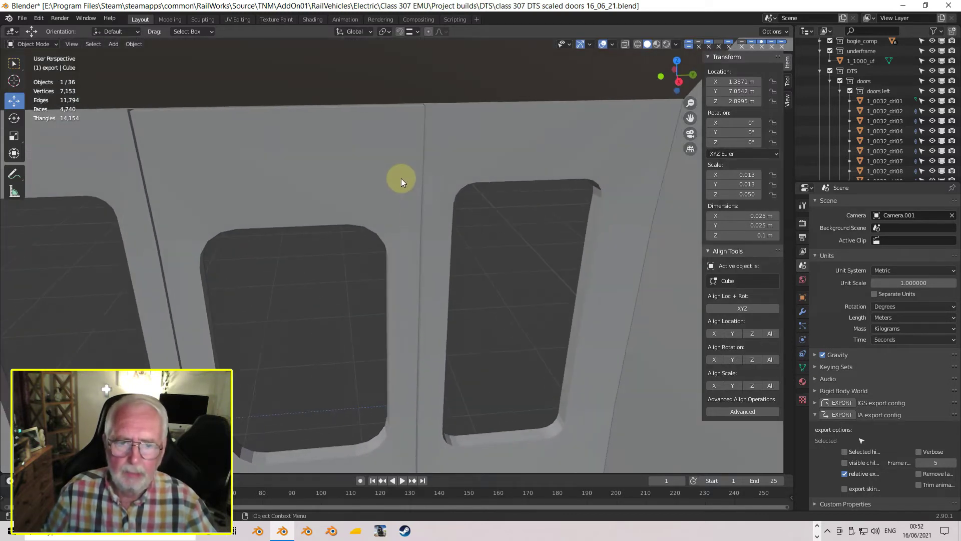
In top view, cut the small box through its middle with two perpendicular loop cuts, clear the selection and switch to vertex selection
scroll(524, 220, "down", 5)
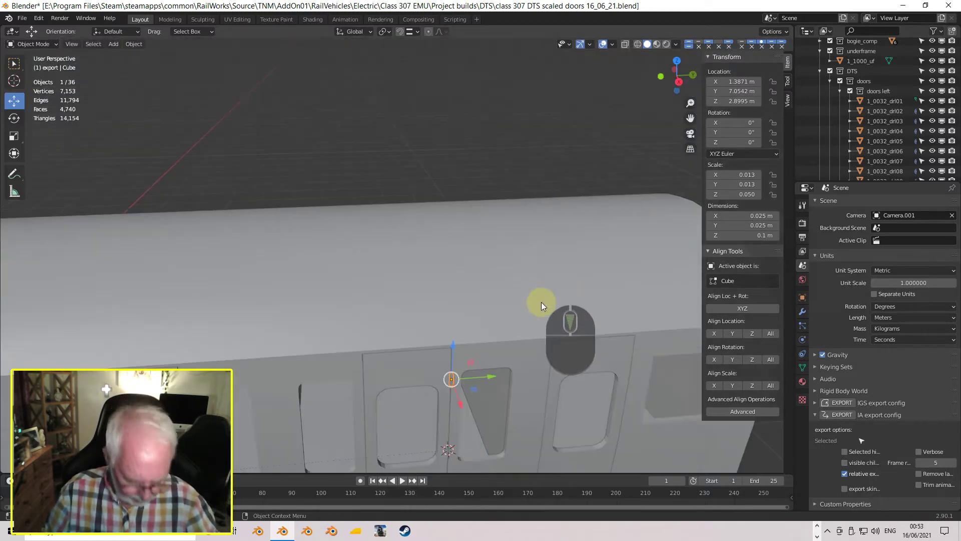
key("KP_7")
middle_click_drag(555, 283, 419, 265, "shift")
scroll(347, 314, "up", 3)
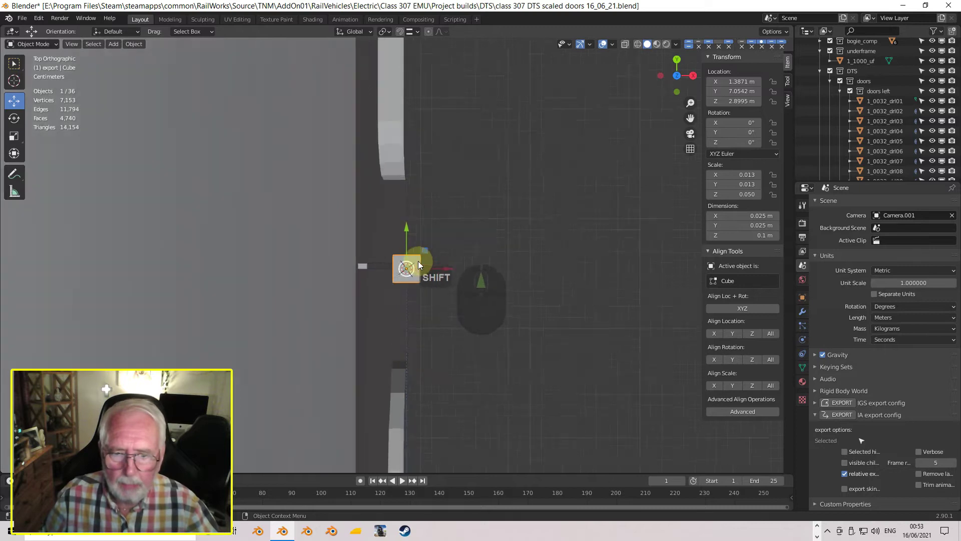
scroll(423, 263, "up", 1)
scroll(423, 262, "up", 2)
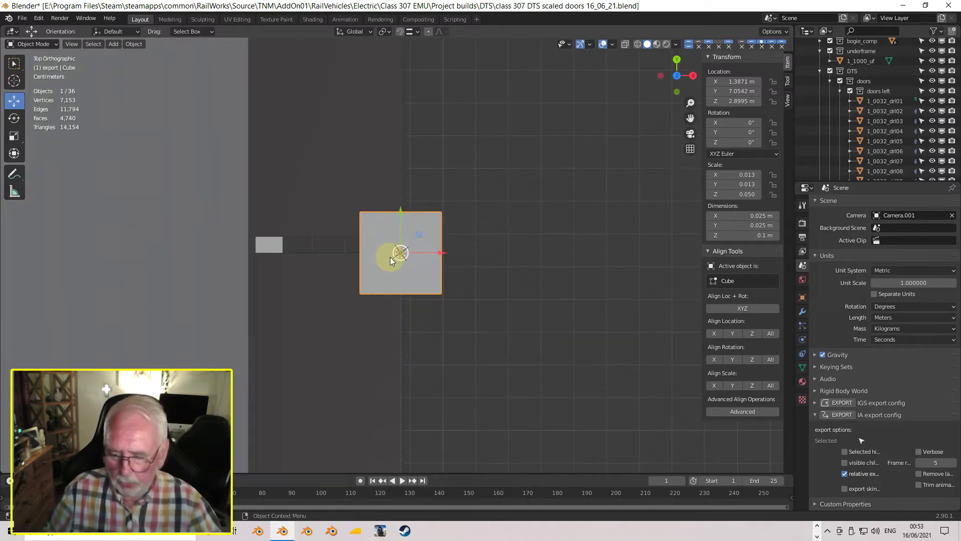
key("Tab")
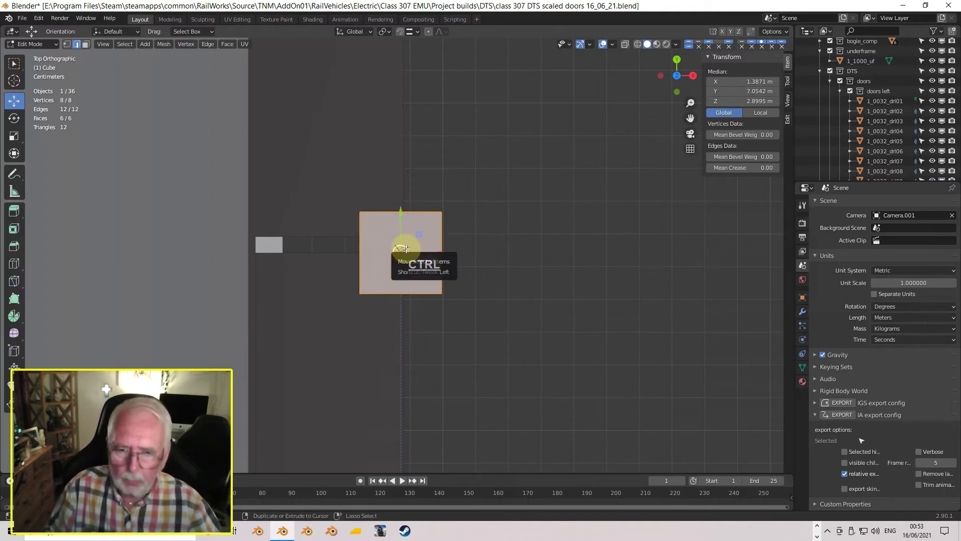
key("ctrl+r")
left_click(400, 219)
left_click(400, 221)
key("ctrl+r")
left_click(438, 259)
left_click(435, 261)
key("alt")
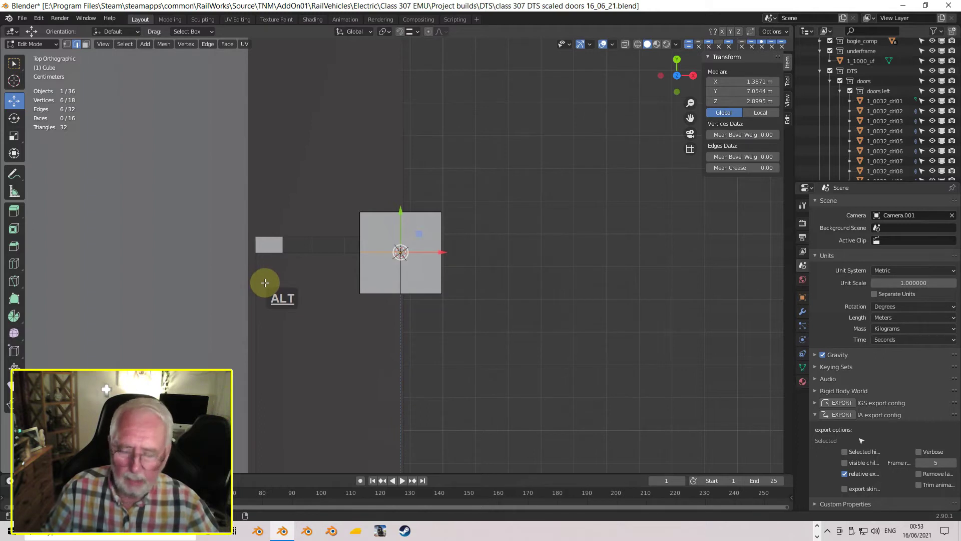
key("alt+a")
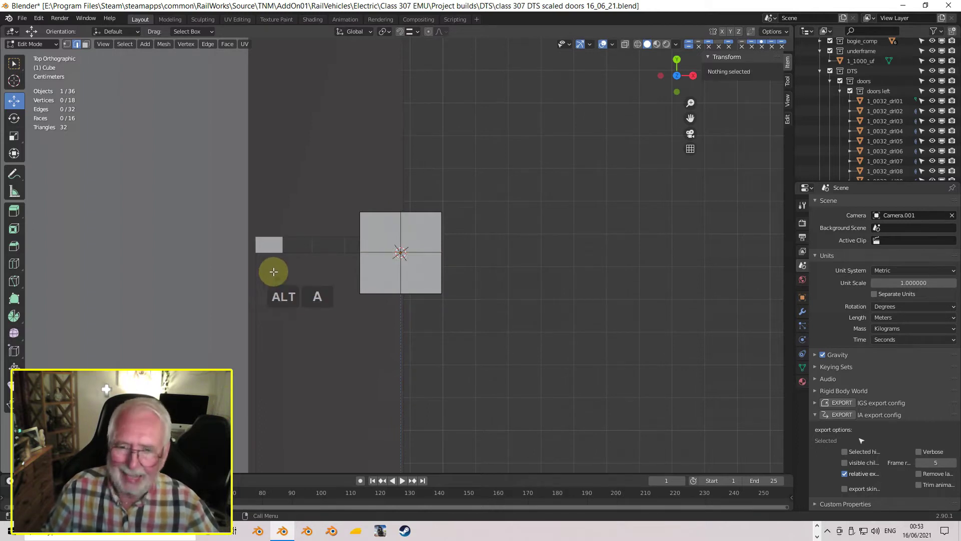
left_click(67, 44)
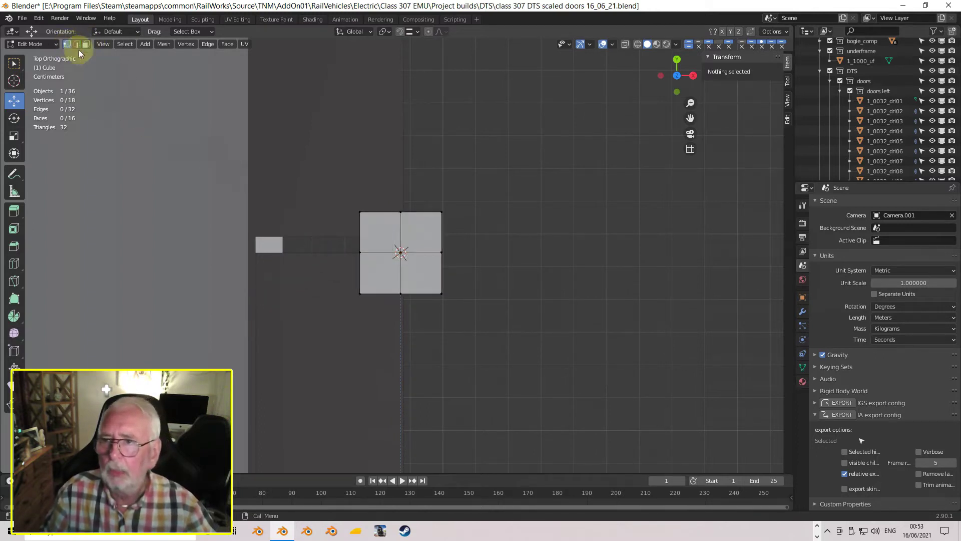
left_click_drag(324, 199, 381, 233)
key("b")
left_click_drag(438, 214, 454, 225)
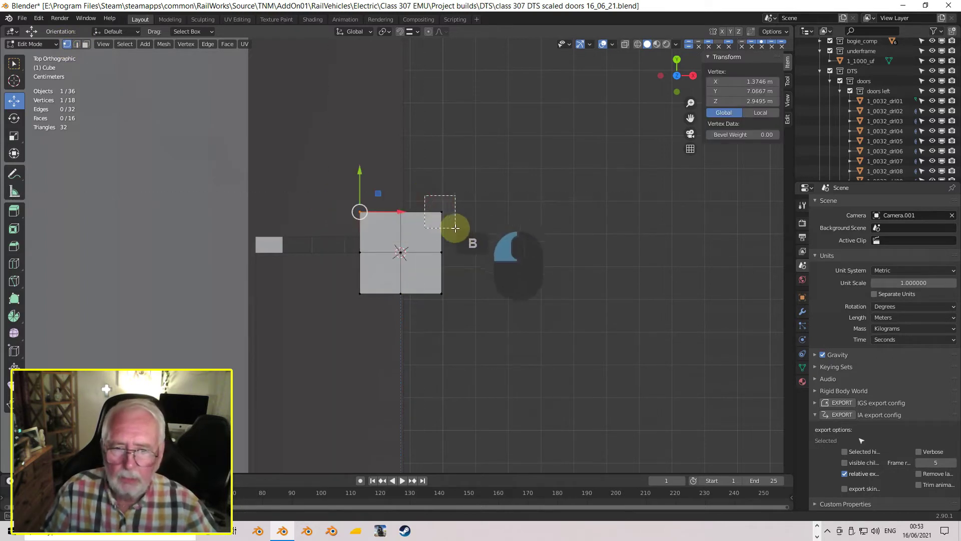
key("b")
left_click_drag(430, 285, 442, 296)
left_click_drag(340, 279, 376, 307)
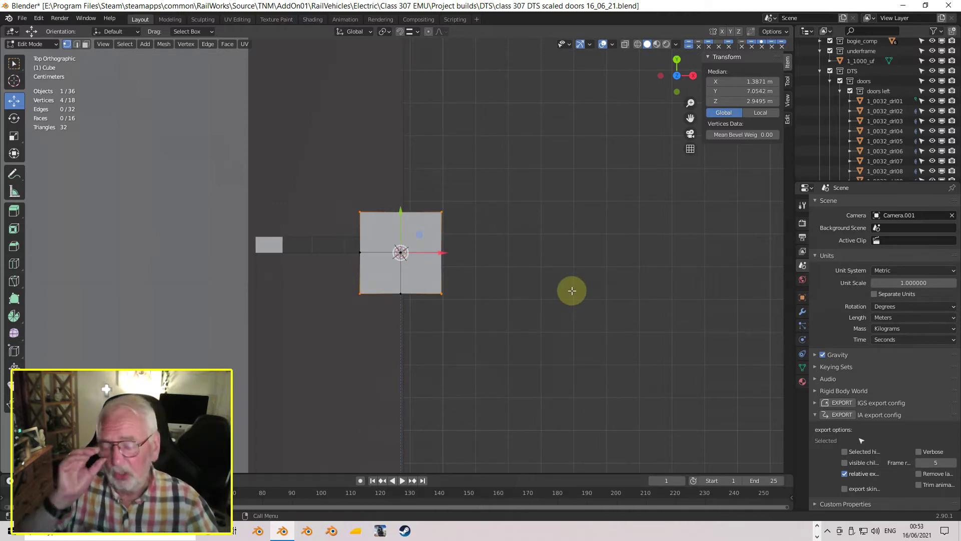
key("s")
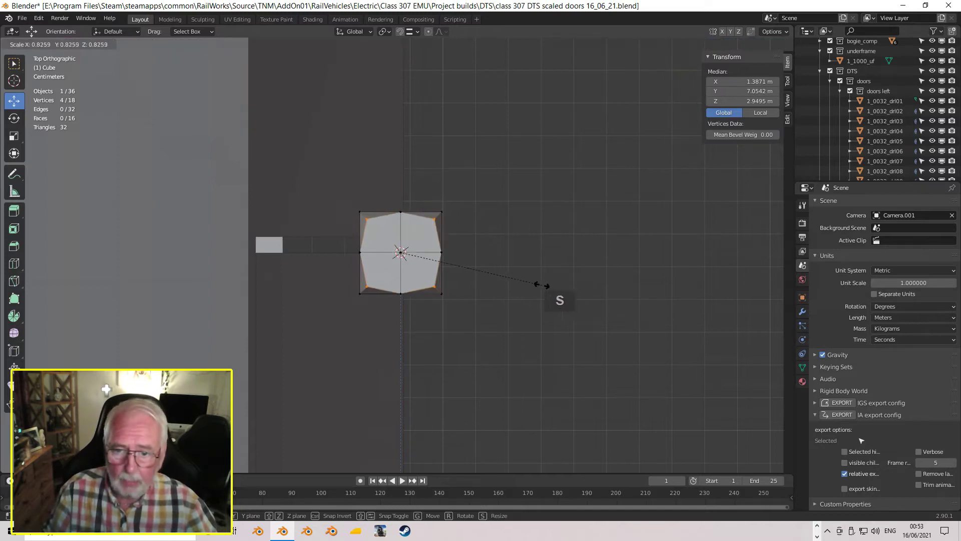
right_click(540, 285)
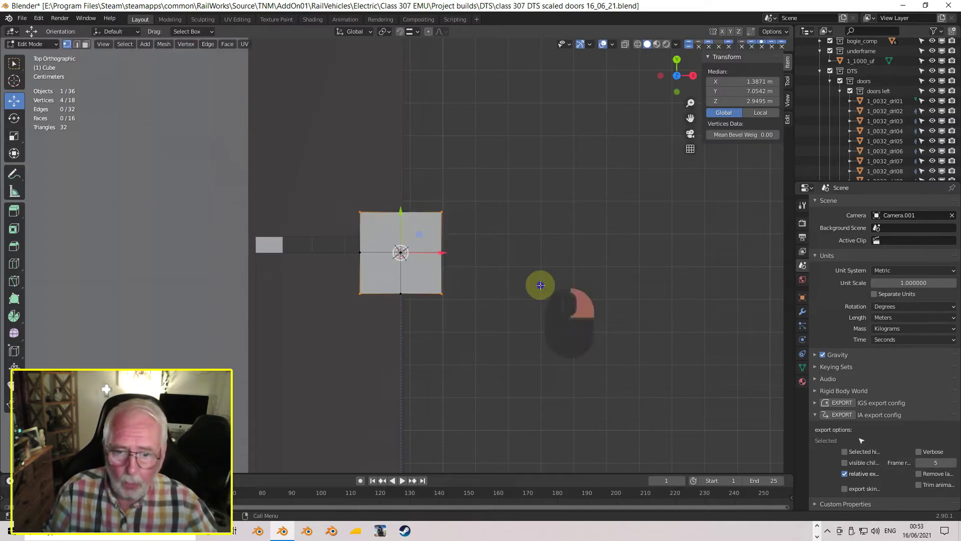
With X-ray on, select the box's corner vertices at both ends and scale them to about 0.75 to form an octagonal section
left_click(625, 44)
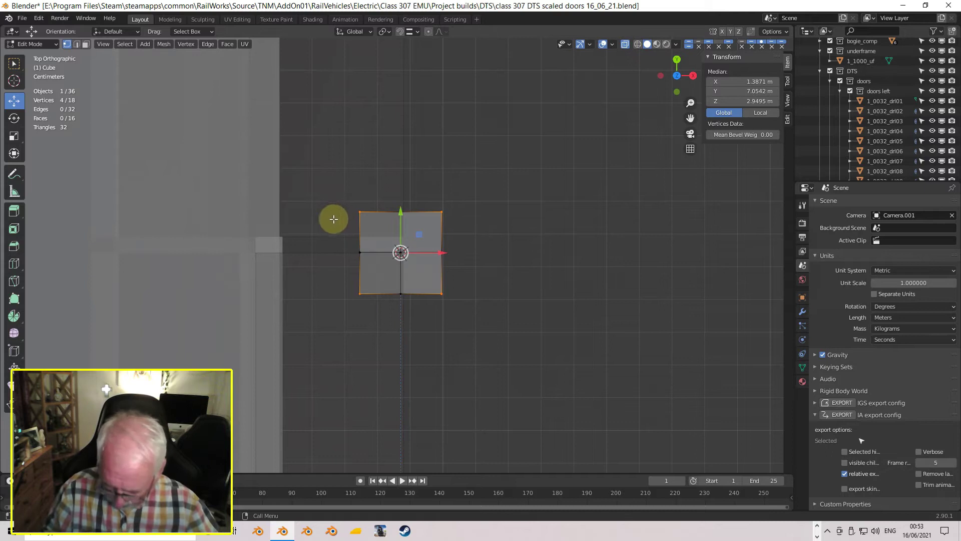
key("b")
left_click_drag(339, 202, 461, 230)
key("b")
key("b")
left_click_drag(431, 281, 454, 326)
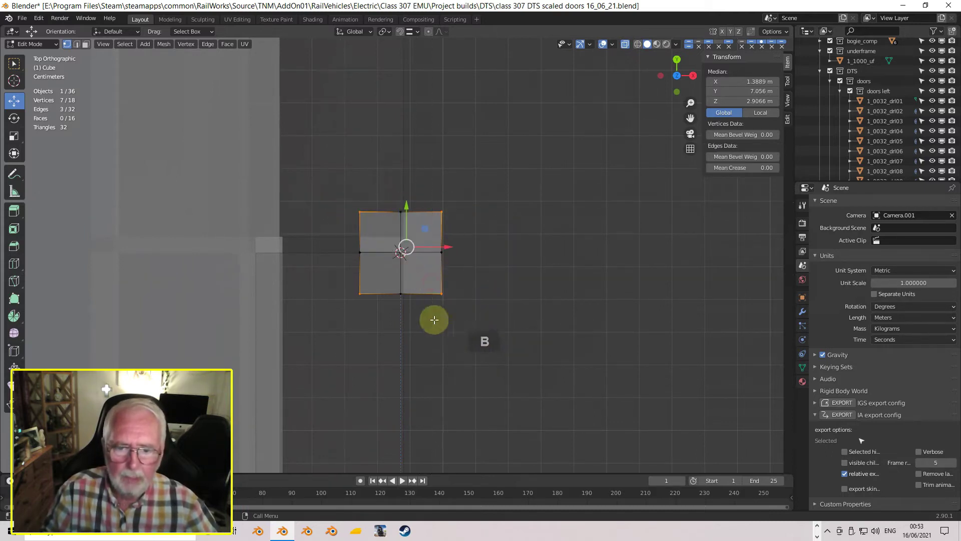
left_click_drag(350, 279, 369, 307)
key("b")
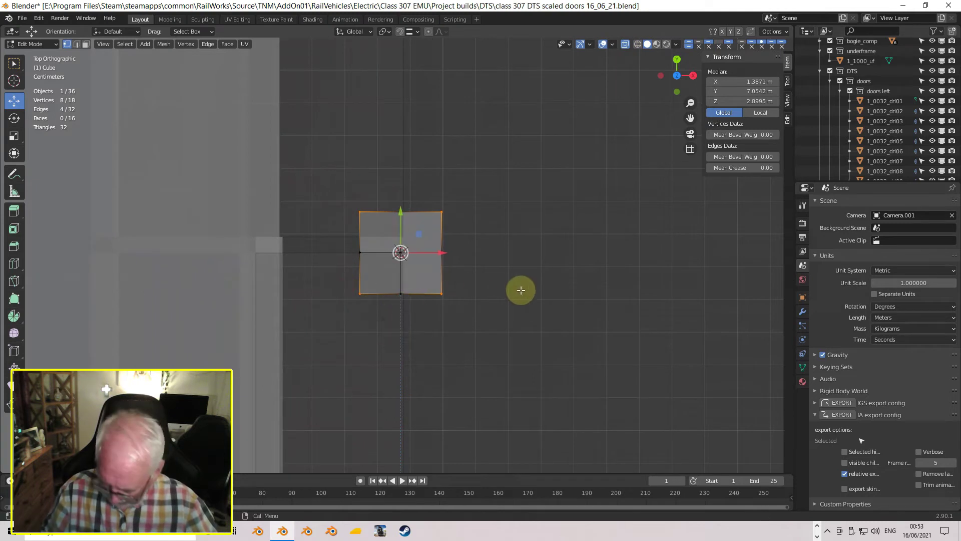
key("s")
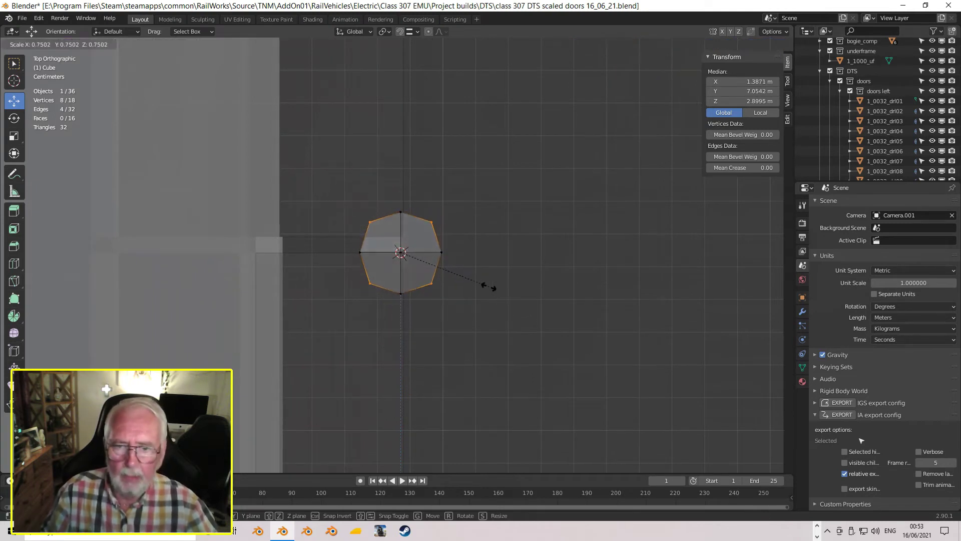
left_click(486, 286)
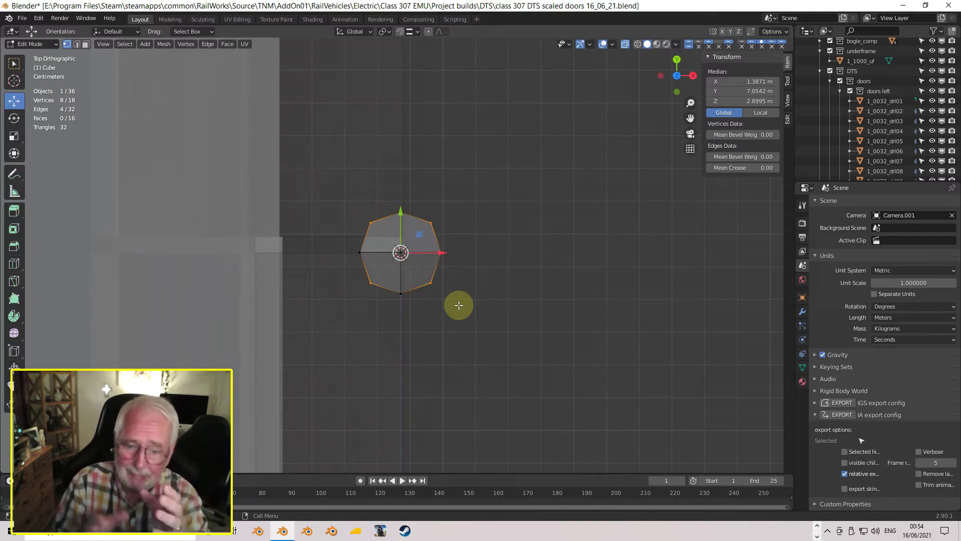
In right view, scale the corner edges about 1.36 along Z to level them with the box's ends, and turn X-ray off
middle_click_drag(445, 316, 387, 304)
key("KP_3")
scroll(471, 268, "up", 4)
scroll(451, 261, "down", 2)
middle_click_drag(430, 183, 435, 300, "shift")
scroll(429, 361, "up", 8)
scroll(452, 321, "up", 4)
middle_click_drag(434, 165, 427, 279, "shift")
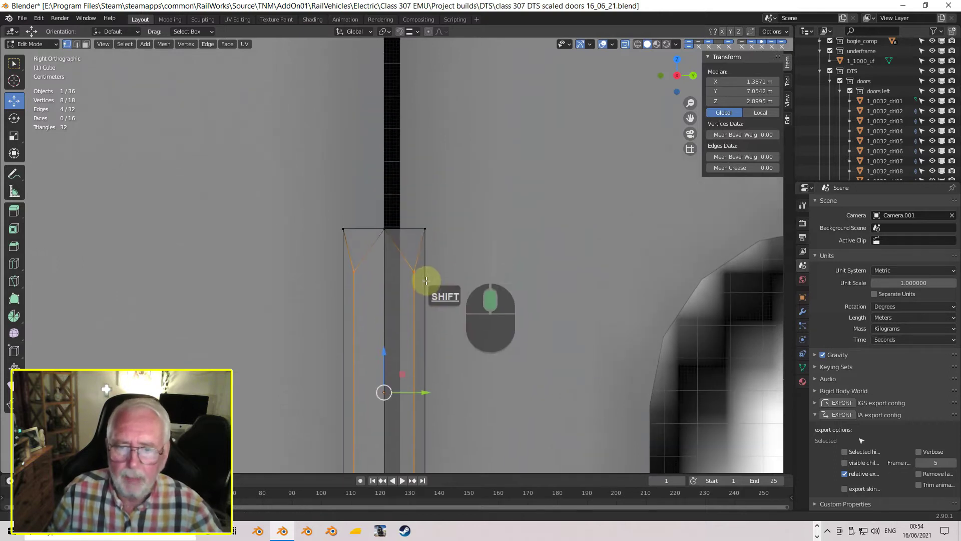
scroll(427, 279, "up", 4)
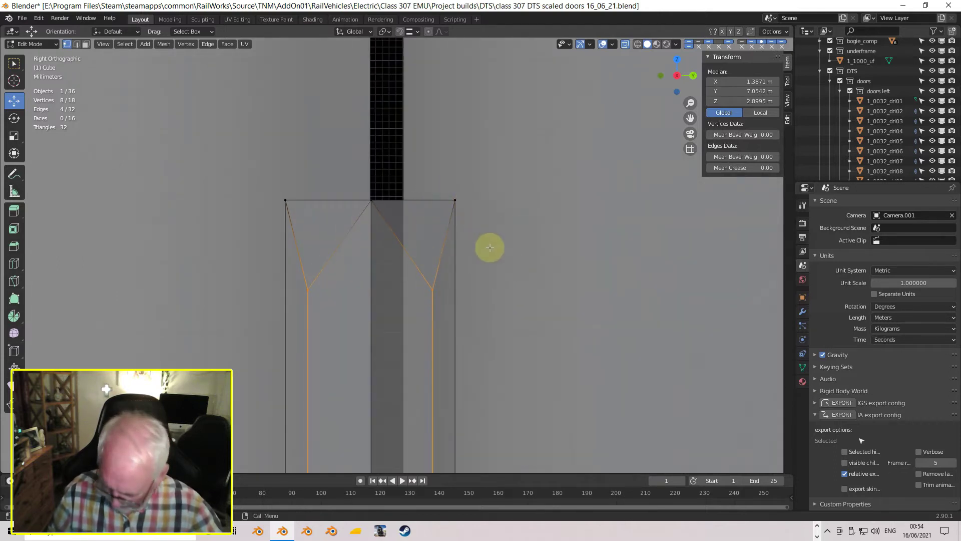
key("s")
key("z")
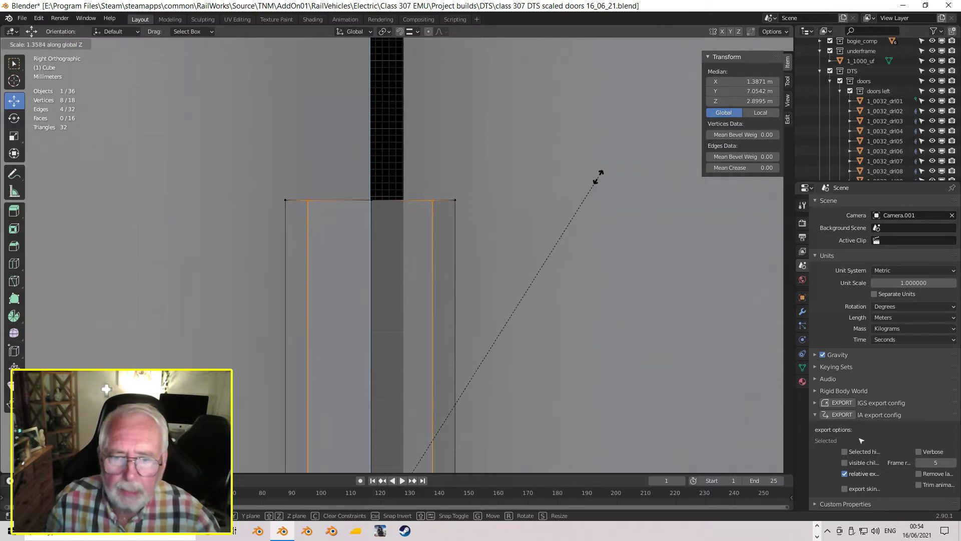
left_click(596, 176)
scroll(356, 223, "down", 5)
middle_click_drag(369, 244, 412, 248)
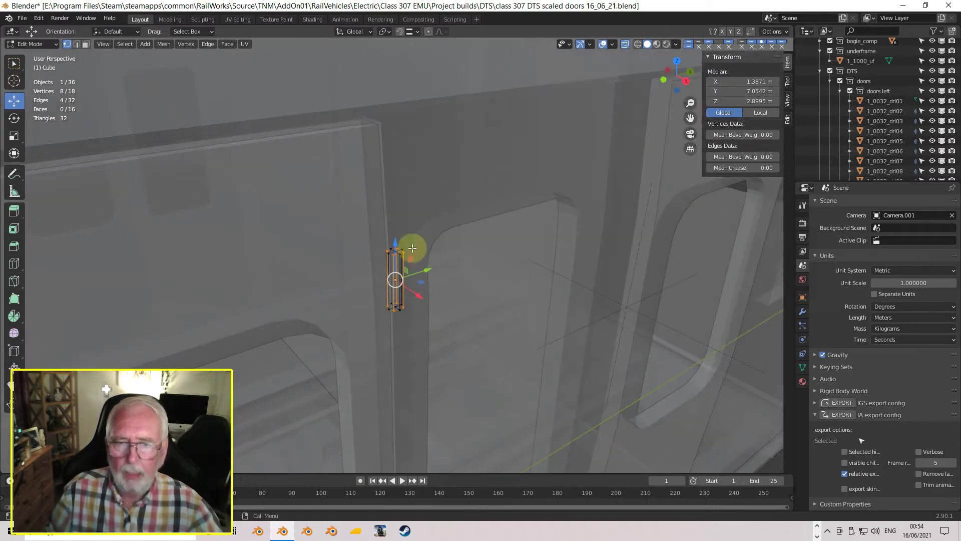
left_click(625, 45)
Select the four faces on each end of the octagonal bar and extrude them in place
scroll(433, 217, "up", 2)
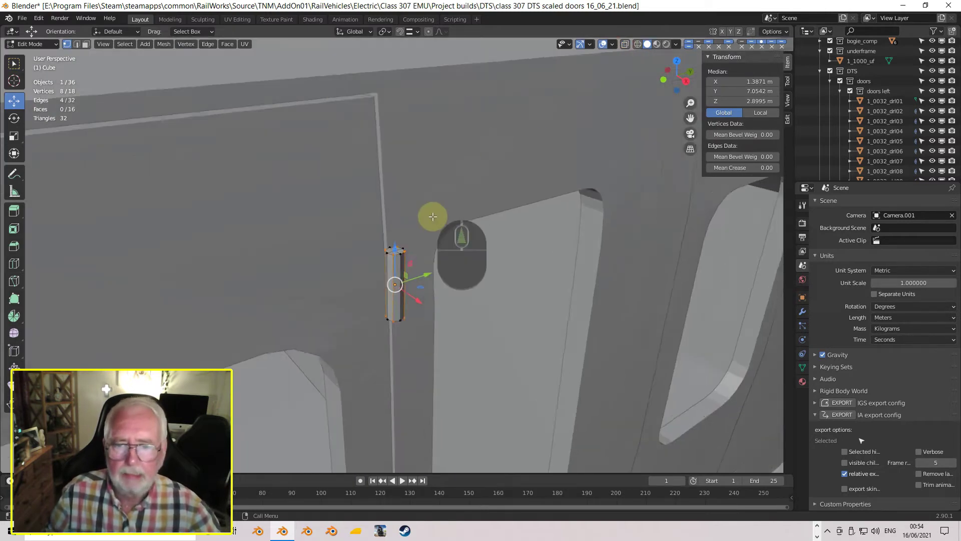
scroll(434, 216, "up", 4)
left_click(86, 44)
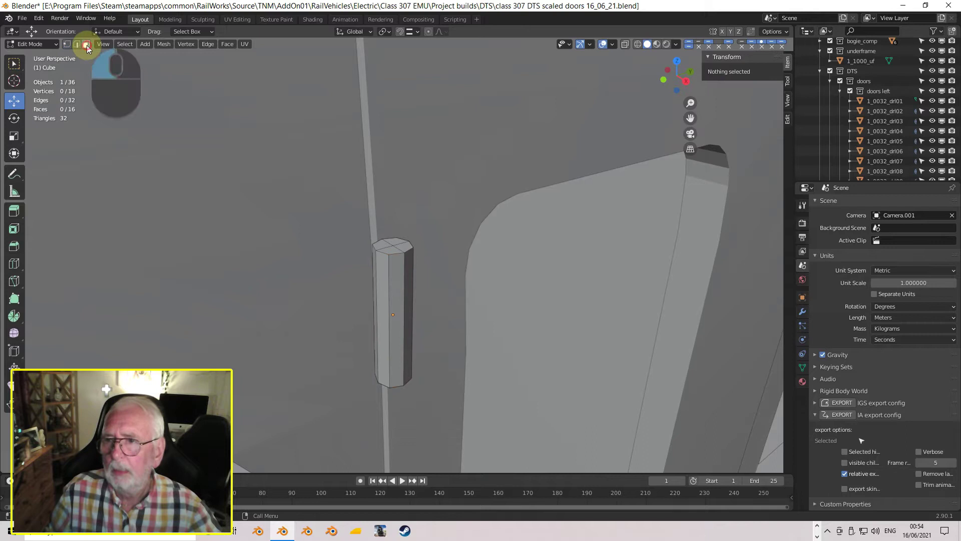
left_click(390, 249)
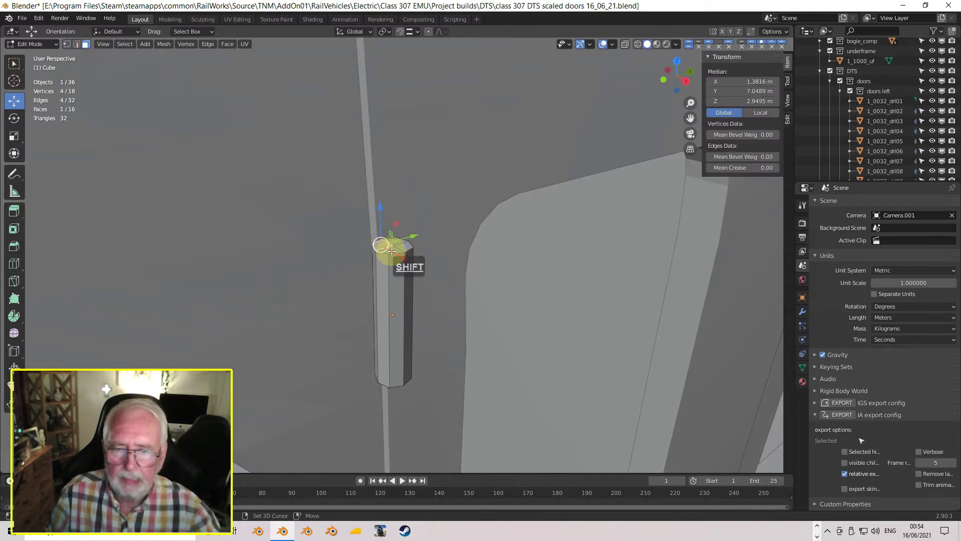
left_click(392, 249, "shift")
left_click(400, 248, "shift")
left_click(402, 252, "shift")
middle_click_drag(402, 259, 414, 223)
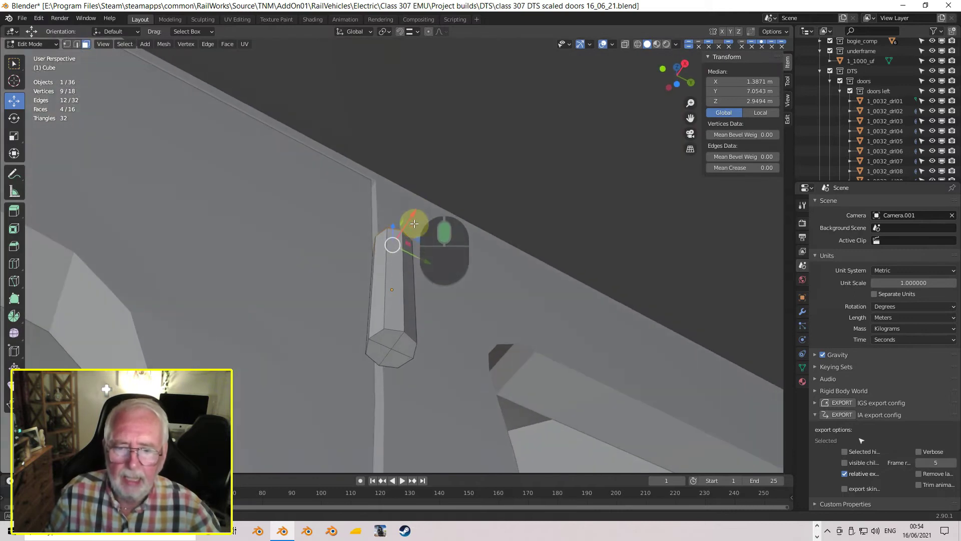
left_click(386, 333, "shift")
left_click(392, 346, "shift")
left_click(376, 352, "shift")
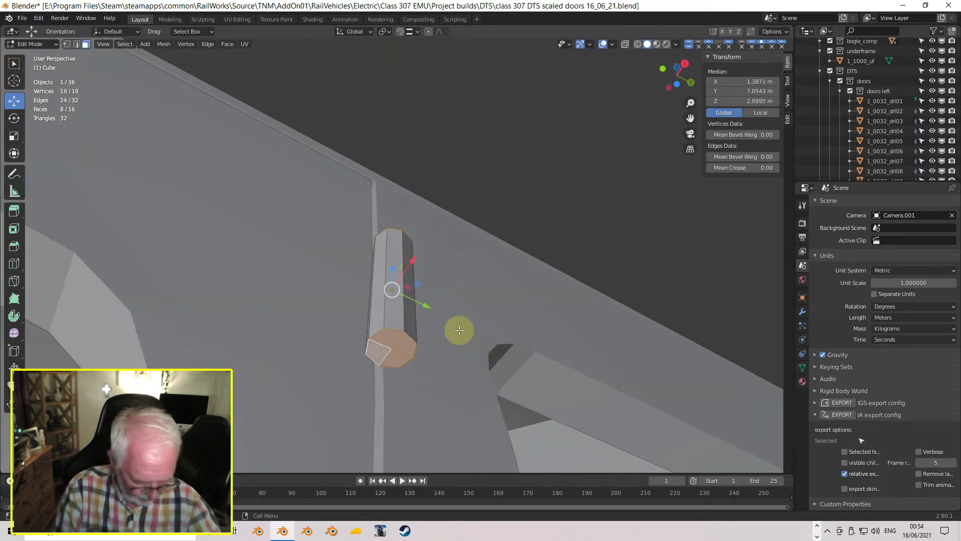
key("KP_3")
scroll(457, 330, "up", 3)
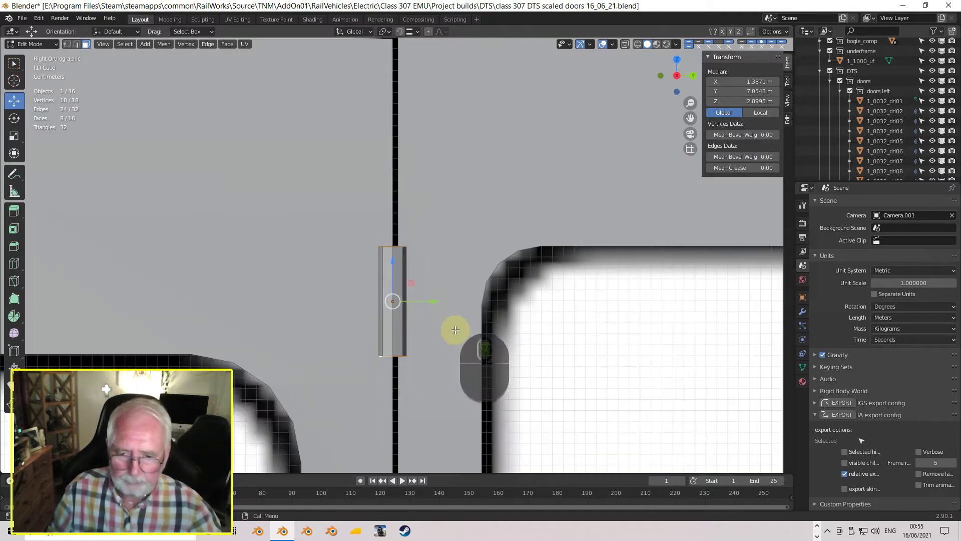
key("e")
key("Return")
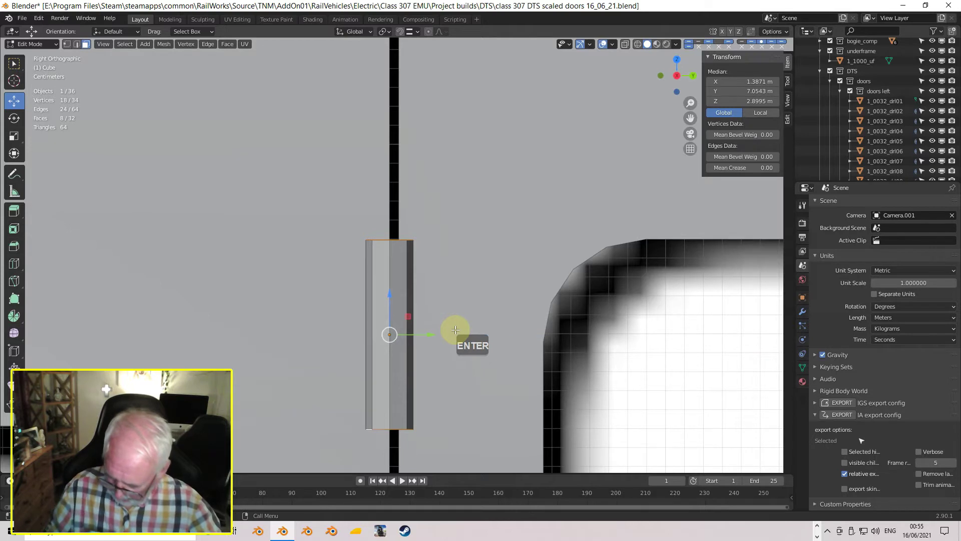
Scale the extruded end faces apart along Z to about 1.5, and taper them with a uniform scale of about 0.81
key("s")
key("z")
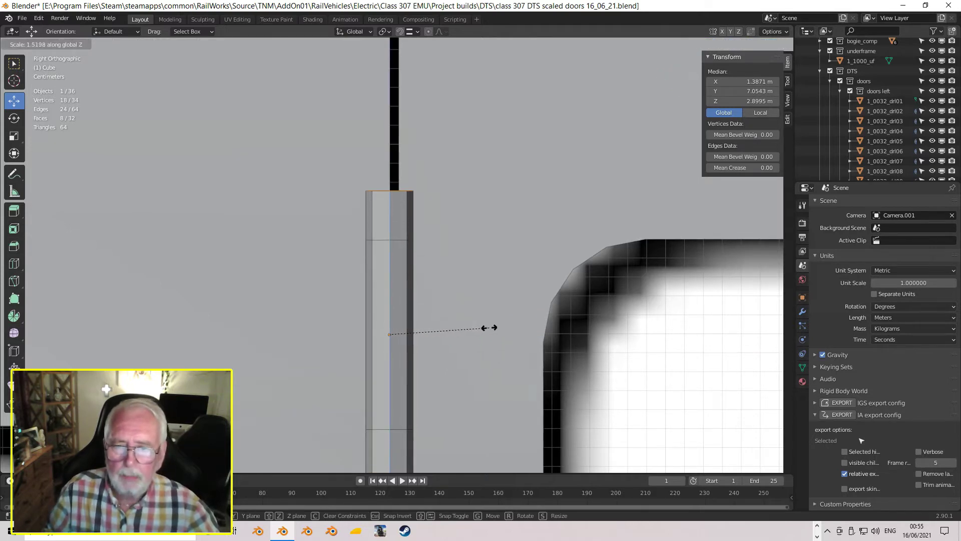
left_click(471, 323)
scroll(468, 325, "down", 2)
middle_click_drag(468, 322, 469, 283, "shift")
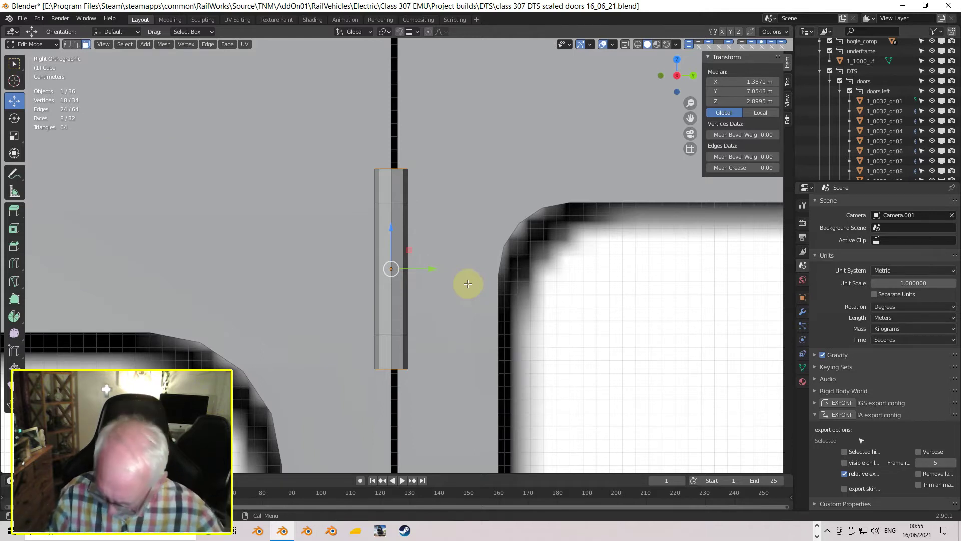
key("s")
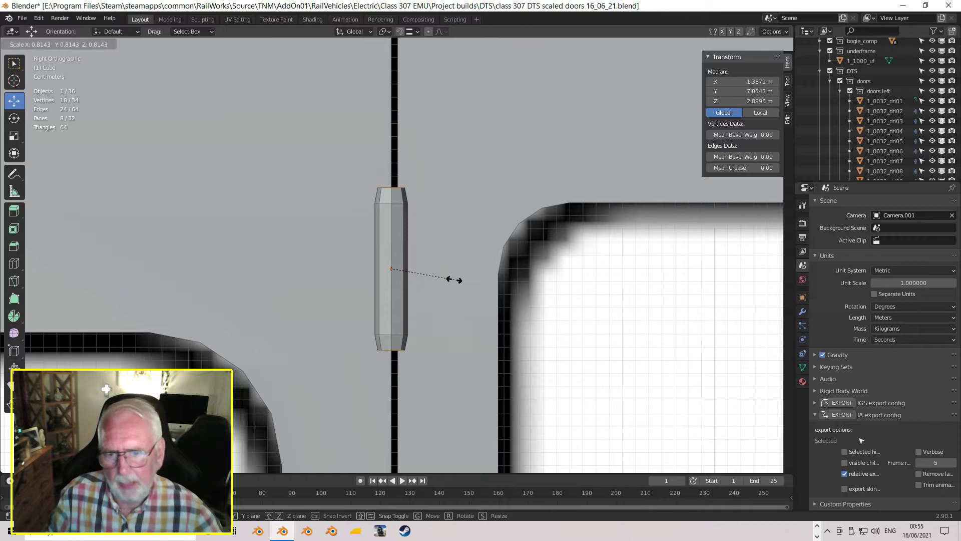
left_click(454, 279)
Select the centre vertex of each end of the octagonal bar and scale the pair about 1.06 along Z to point the ends
mouse_move(393, 272)
middle_mouse_down()
mouse_move(430, 302)
mouse_move(408, 275)
middle_mouse_up()
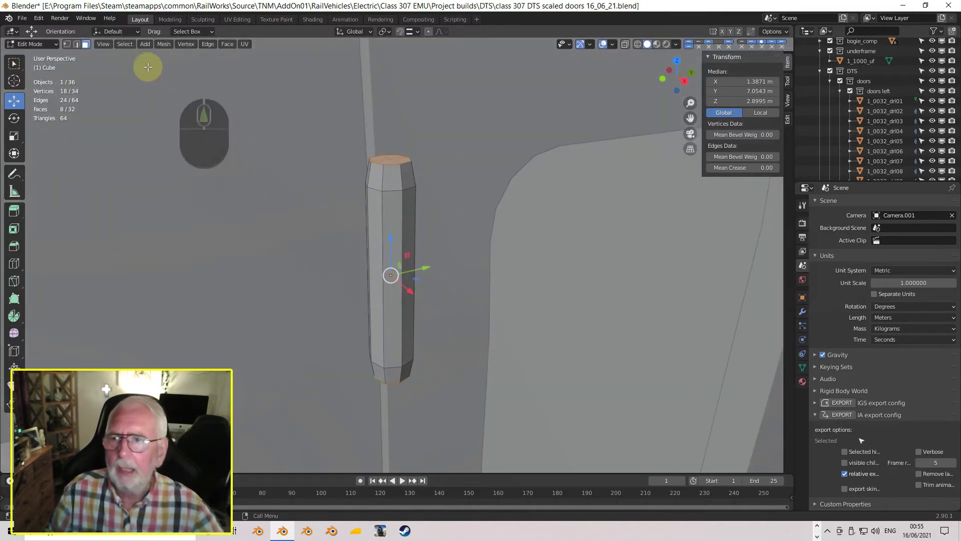
left_click(68, 44)
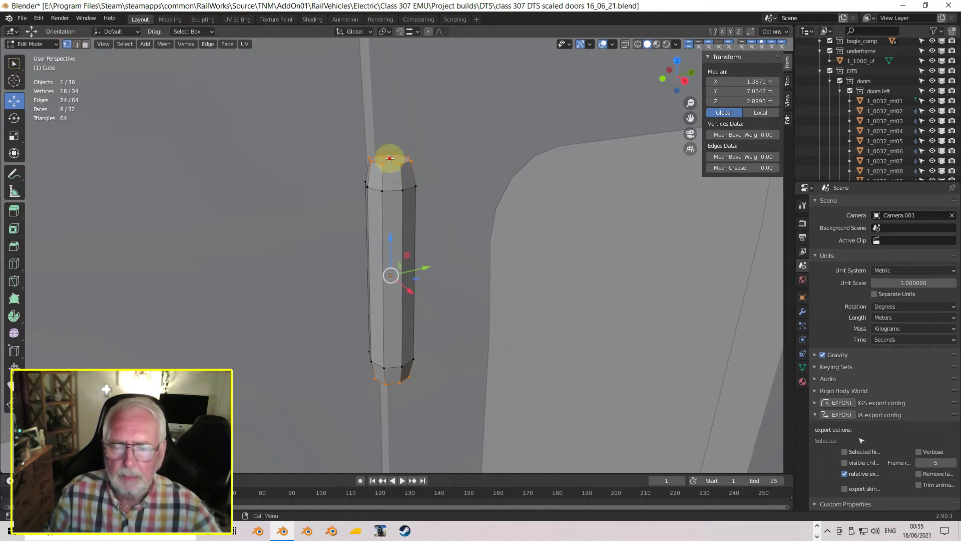
left_click(391, 158)
middle_click_drag(456, 326, 393, 365)
left_click(390, 359, "shift")
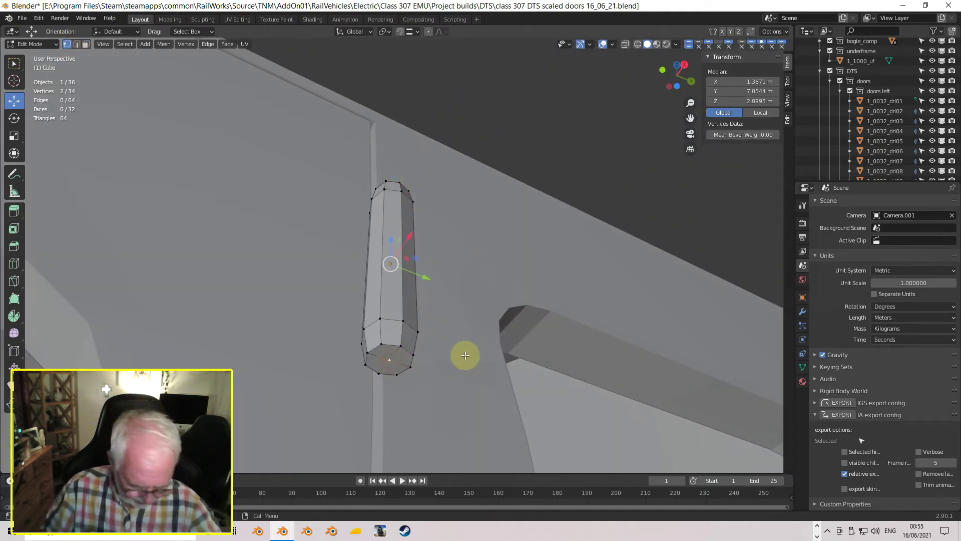
key("Page_Down")
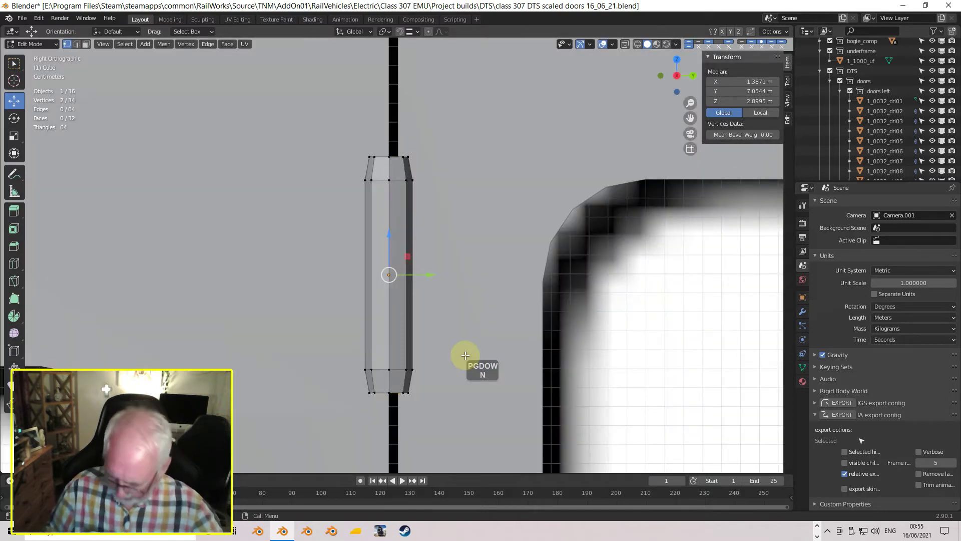
key("s")
key("z")
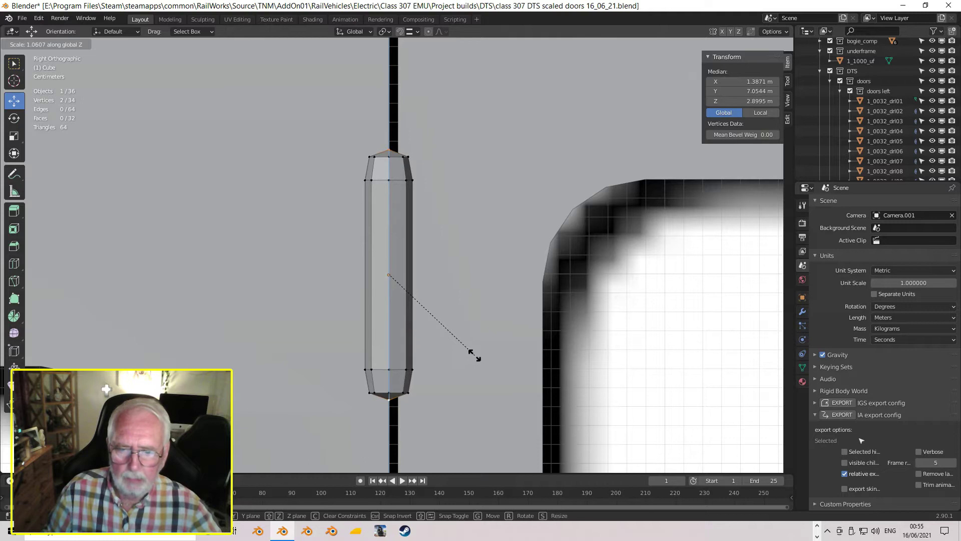
left_click(471, 353)
middle_click_drag(468, 350, 372, 258)
key("Tab")
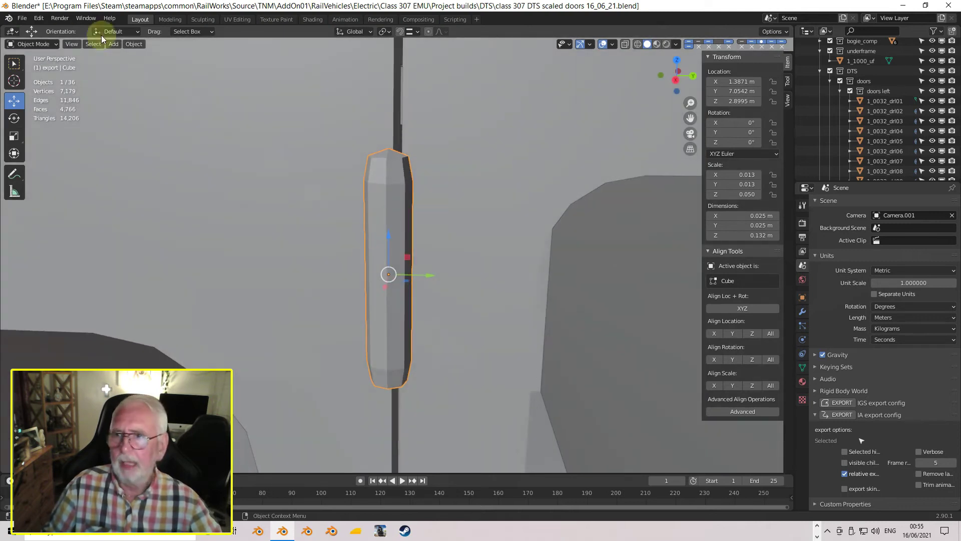
Try smooth shading on the octagonal bar, and return it to flat shading
left_click(133, 43)
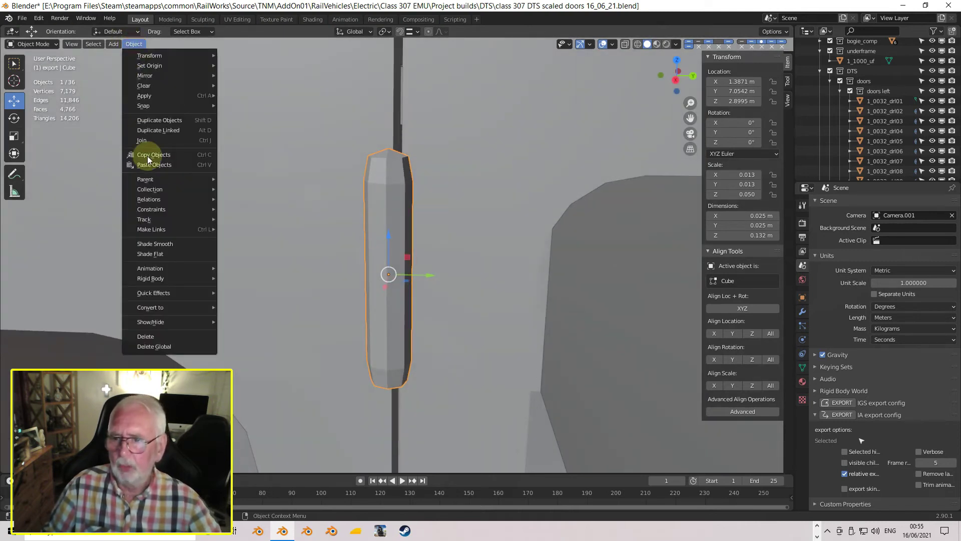
left_click(168, 244)
mouse_move(264, 254)
middle_mouse_down()
mouse_move(380, 273)
mouse_move(401, 227)
mouse_move(447, 255)
mouse_move(414, 305)
mouse_move(327, 302)
mouse_move(316, 265)
mouse_move(328, 231)
mouse_move(378, 242)
mouse_move(388, 307)
mouse_move(361, 274)
middle_mouse_up()
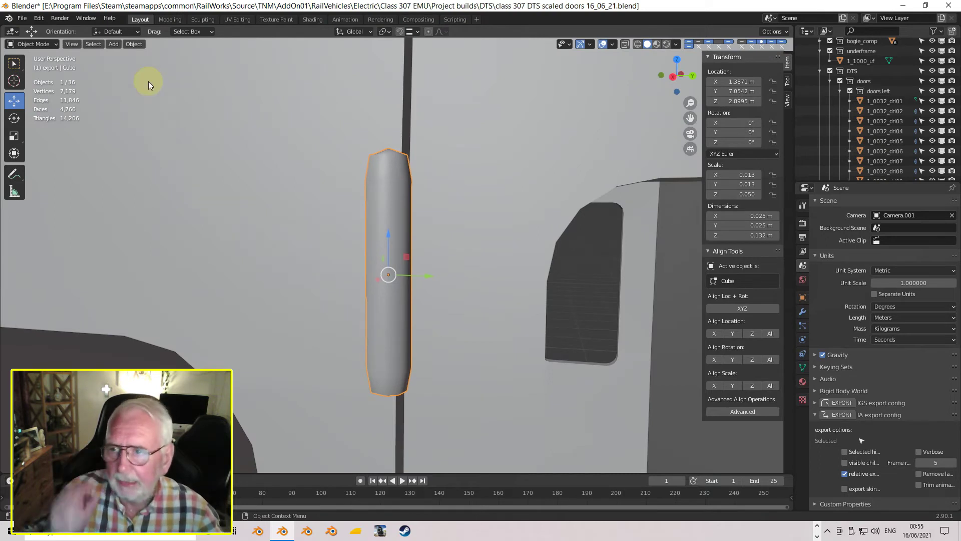
left_click(133, 43)
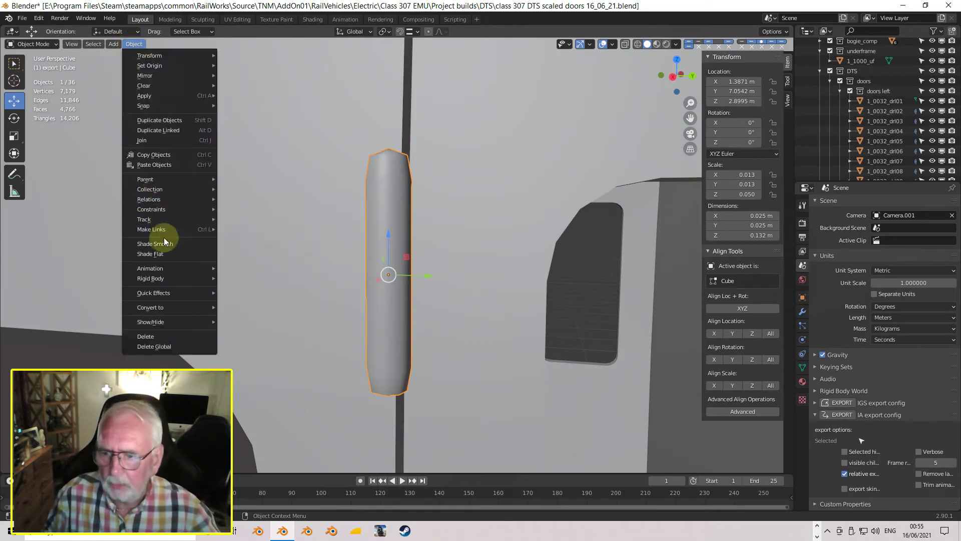
left_click(150, 253)
mouse_move(416, 219)
middle_mouse_down()
mouse_move(462, 273)
mouse_move(480, 277)
mouse_move(404, 217)
middle_mouse_up()
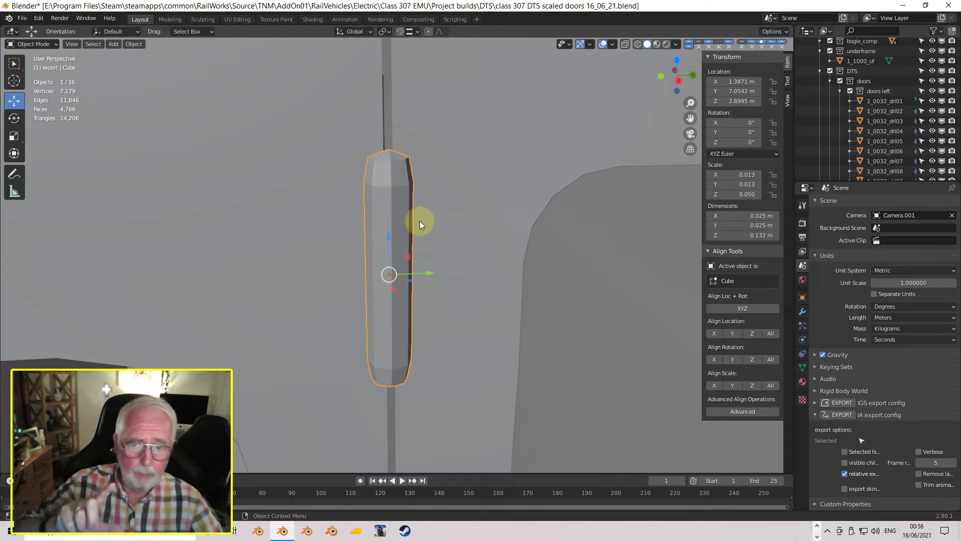
Set the bar's Z dimension to 0.1 m
left_click(723, 235)
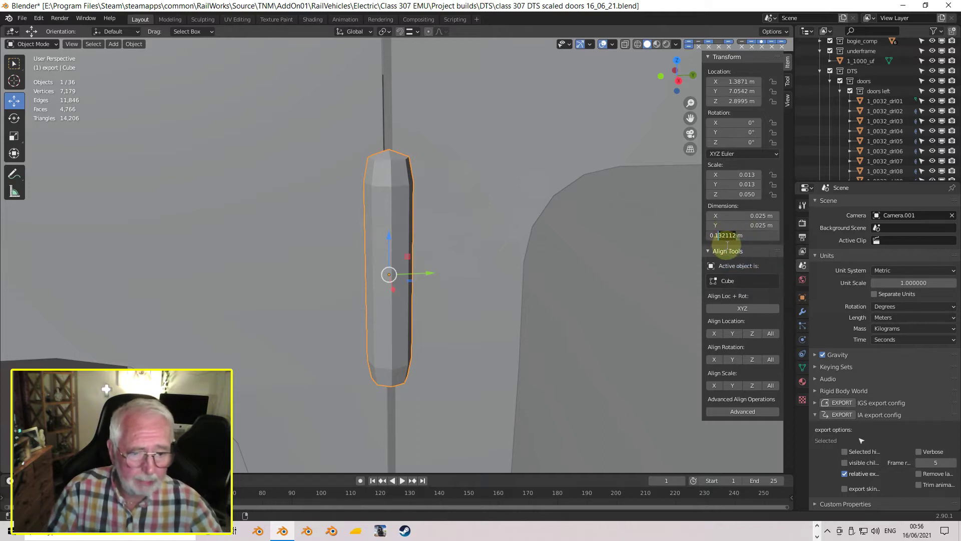
type("#")
key("Return")
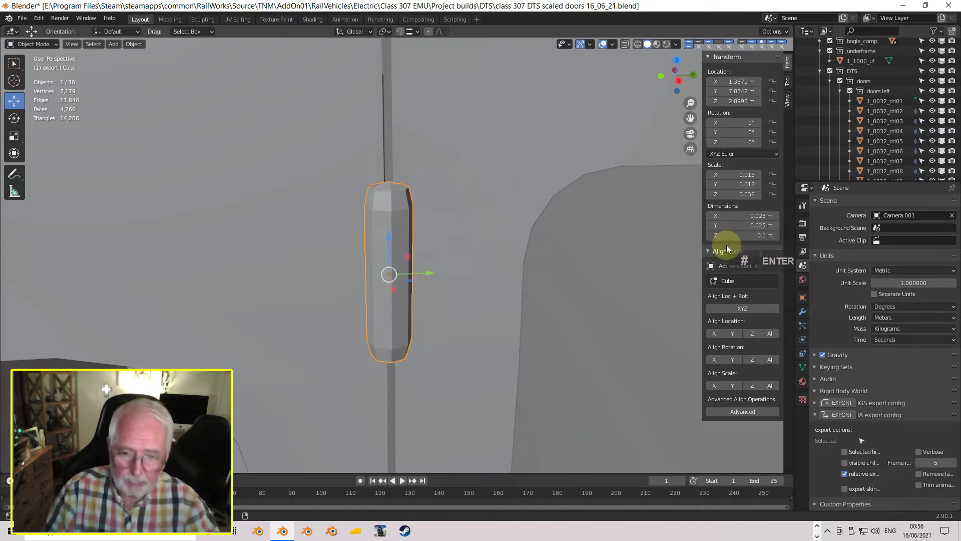
In right view, add two horizontal loop cuts around the bar's middle section
key("KP_3")
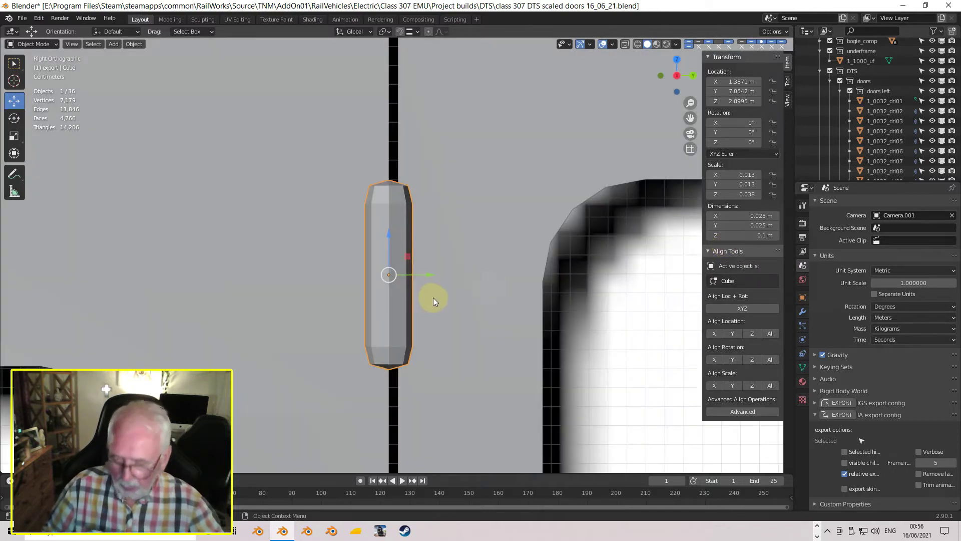
key("Tab")
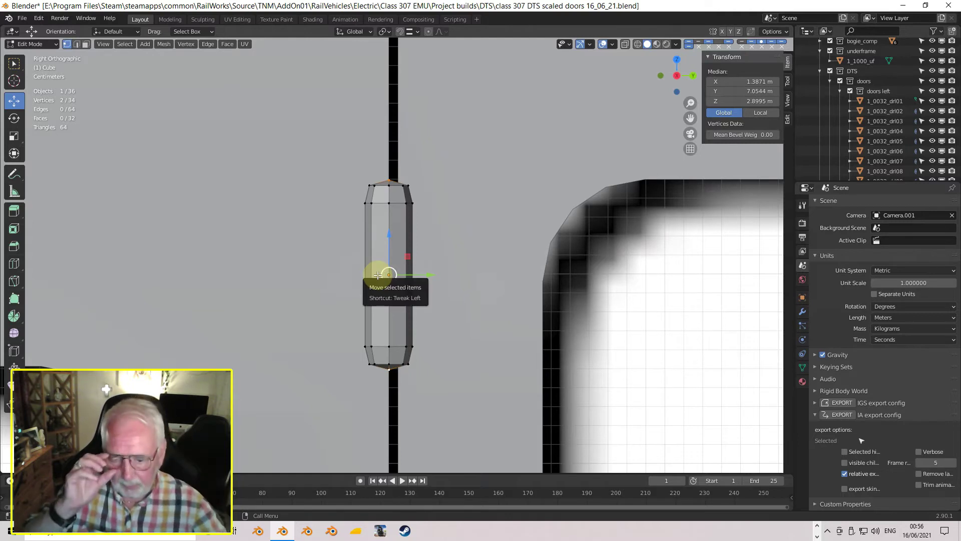
key("ctrl")
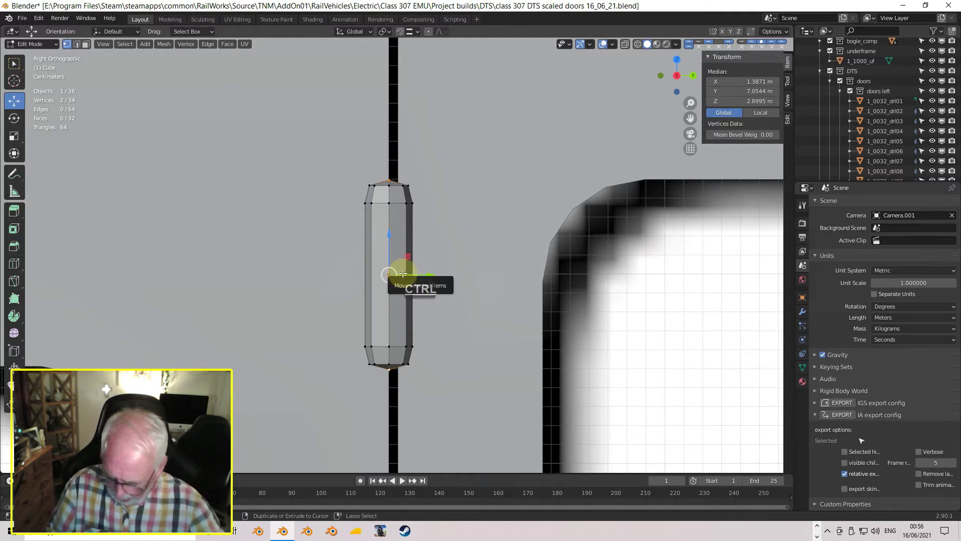
key("ctrl+r")
scroll(406, 270, "up", 1)
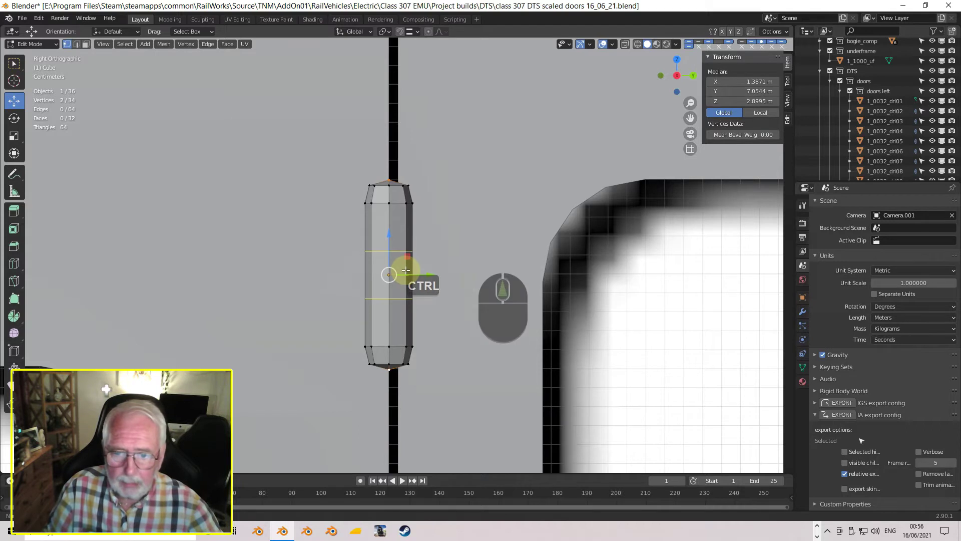
left_click(405, 270)
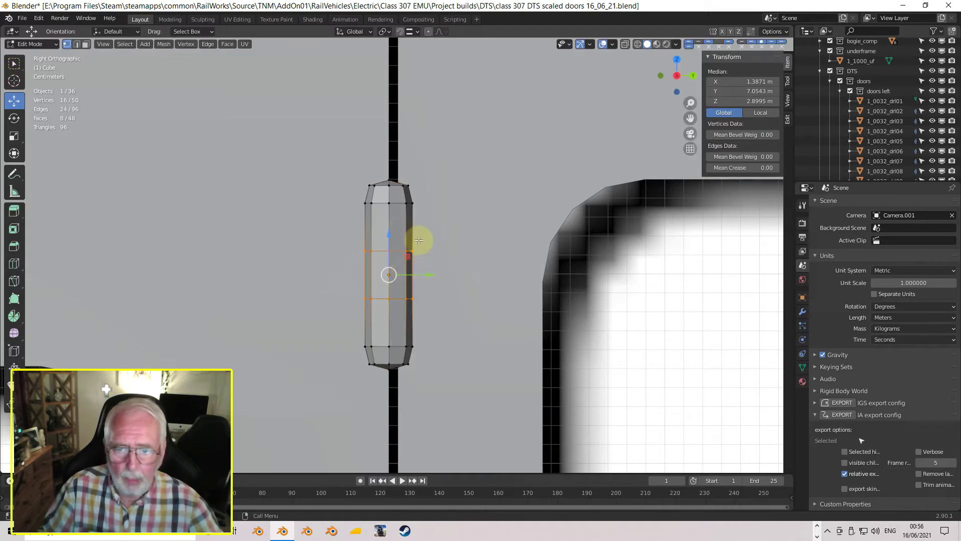
Scale the two edge loops together along Z to about 0.039 to form a narrow band at mid-height
scroll(421, 241, "up", 4)
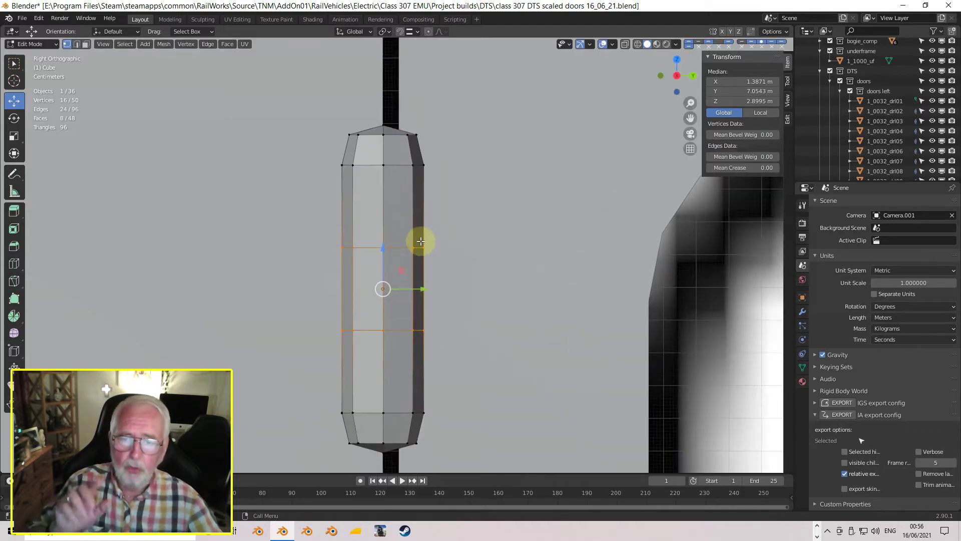
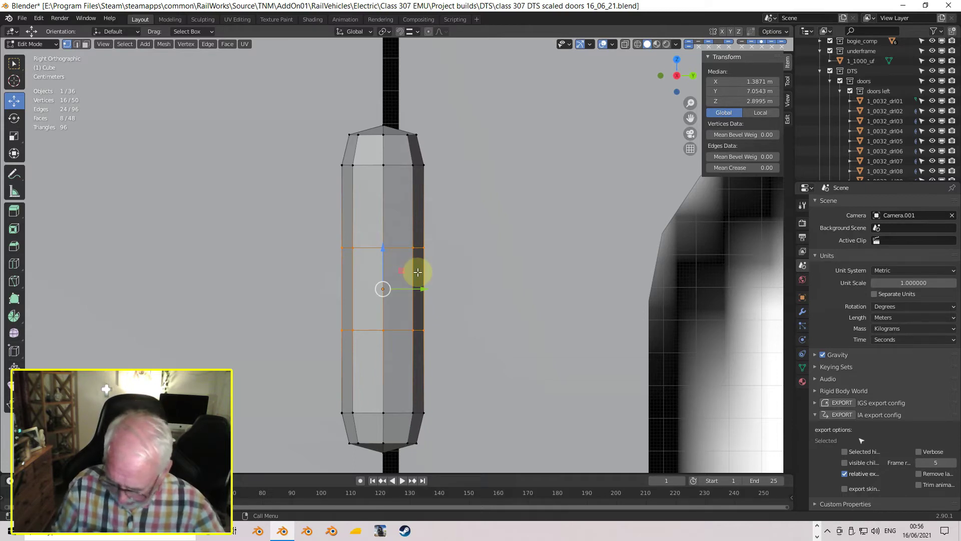
key("s")
key("z")
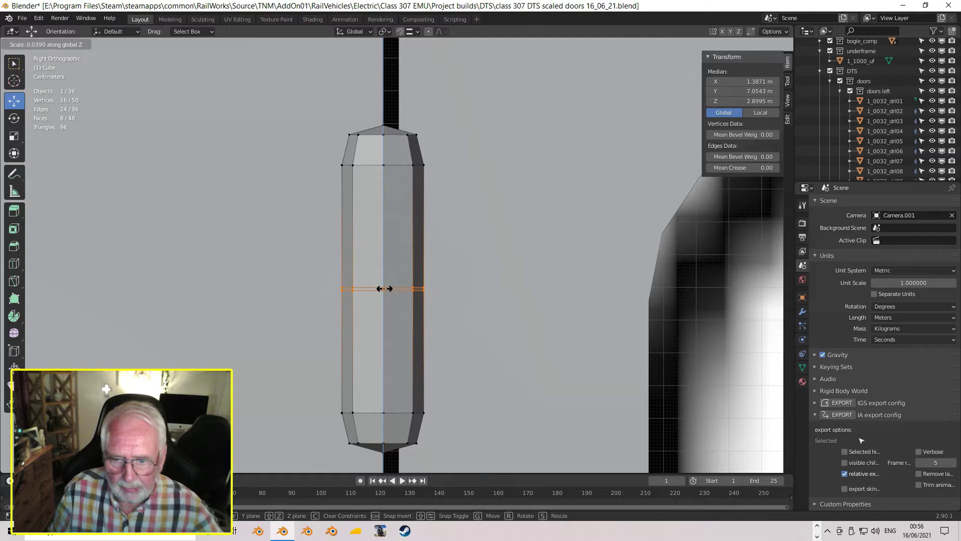
left_click(384, 288)
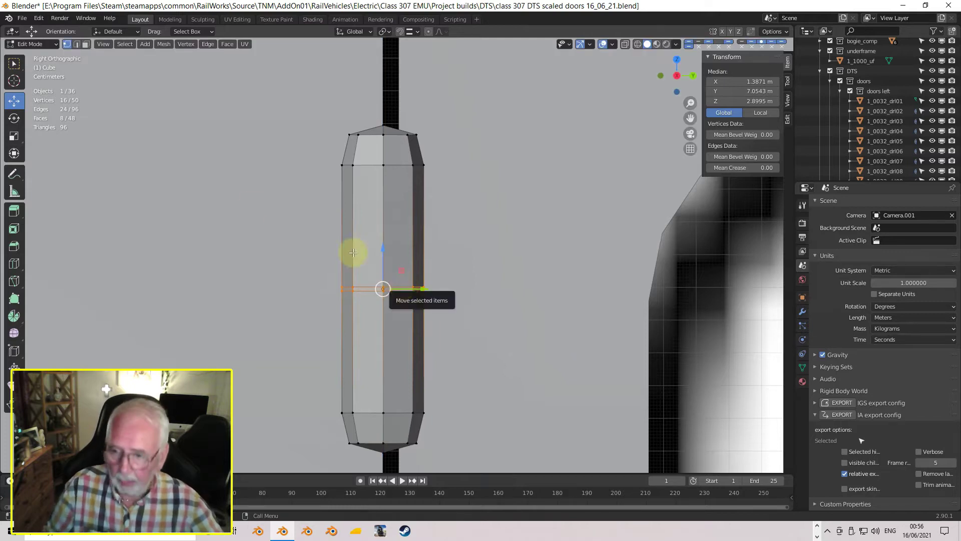
Delete the faces of the narrow middle band to split the bar into two hinge halves
left_click(85, 45)
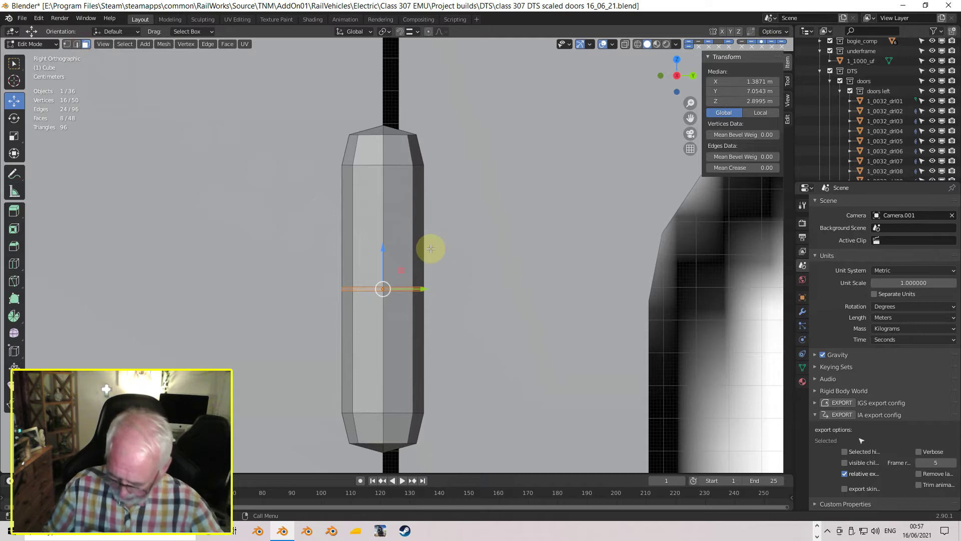
key("x")
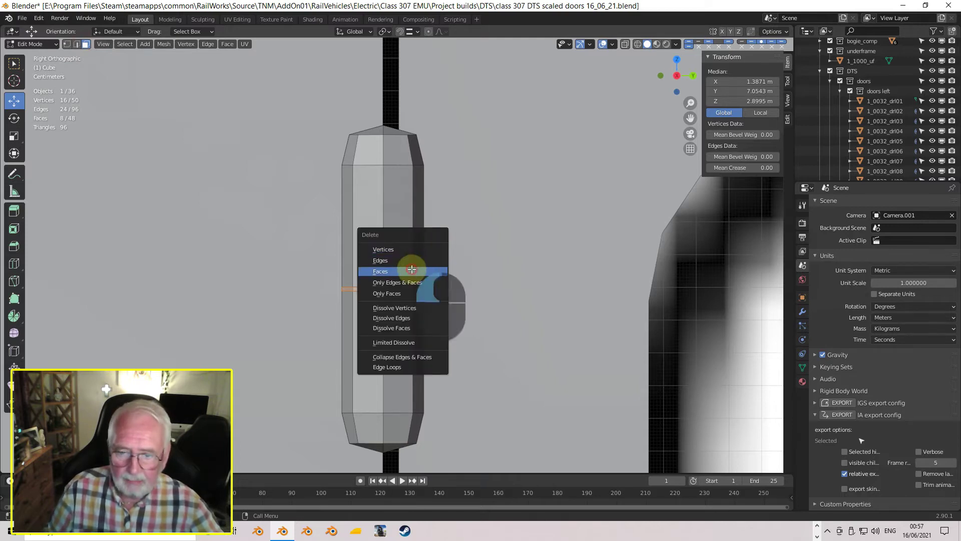
left_click(411, 269)
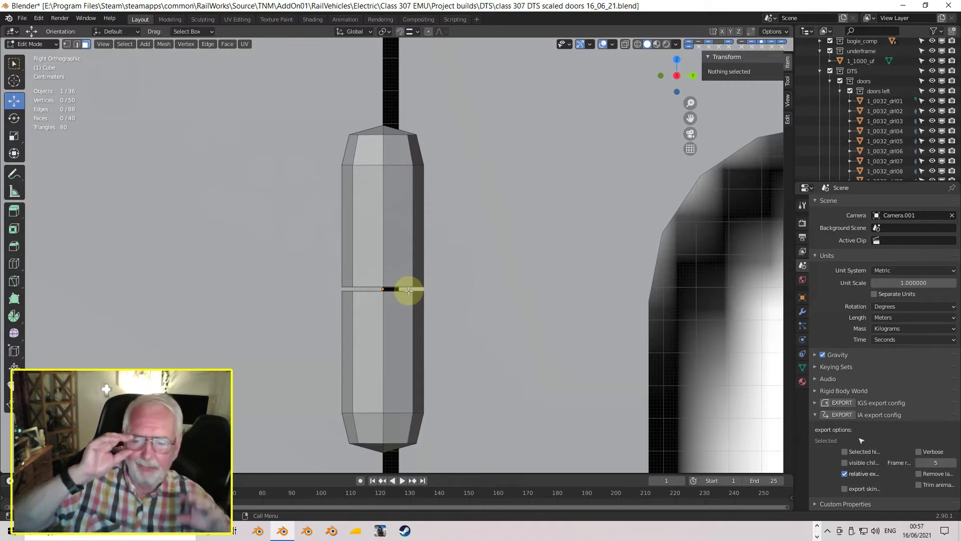
Swing door 1_0032_drr01 open to about 57.6° about Z to inspect its hinge edge, and reset its Z rotation to 0°
middle_click_drag(369, 256, 353, 314)
scroll(353, 314, "down", 3)
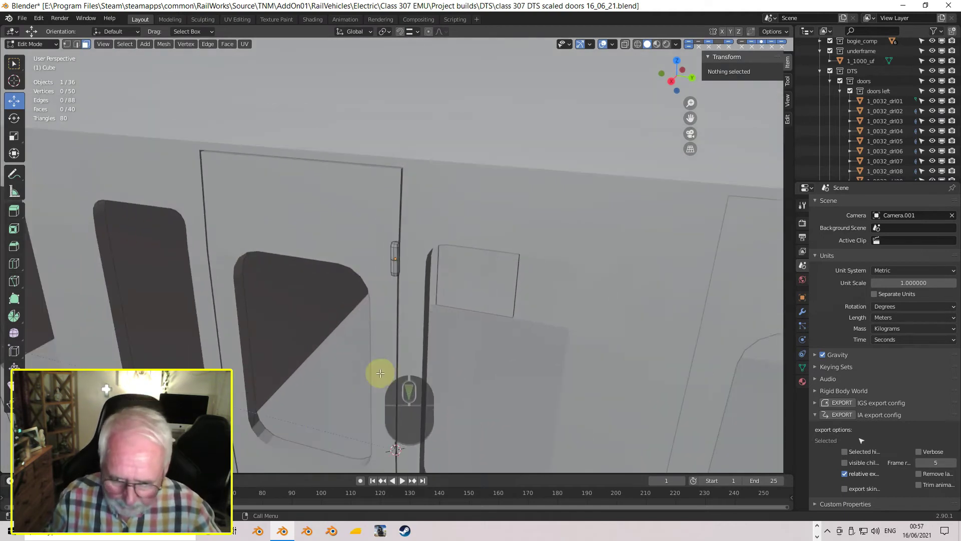
scroll(343, 275, "down", 3, "shift")
scroll(337, 285, "down", 4)
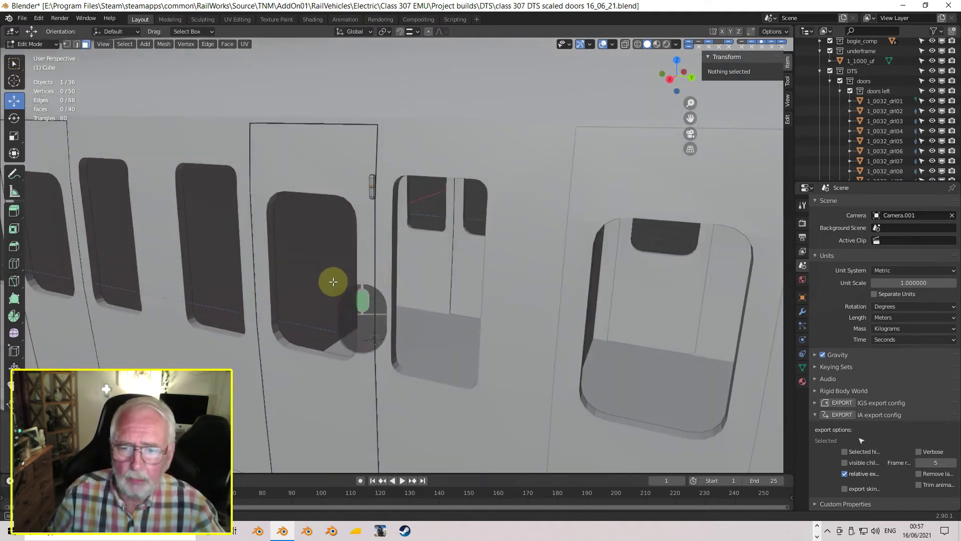
scroll(333, 279, "up", 2, "shift")
scroll(338, 310, "up", 2, "shift")
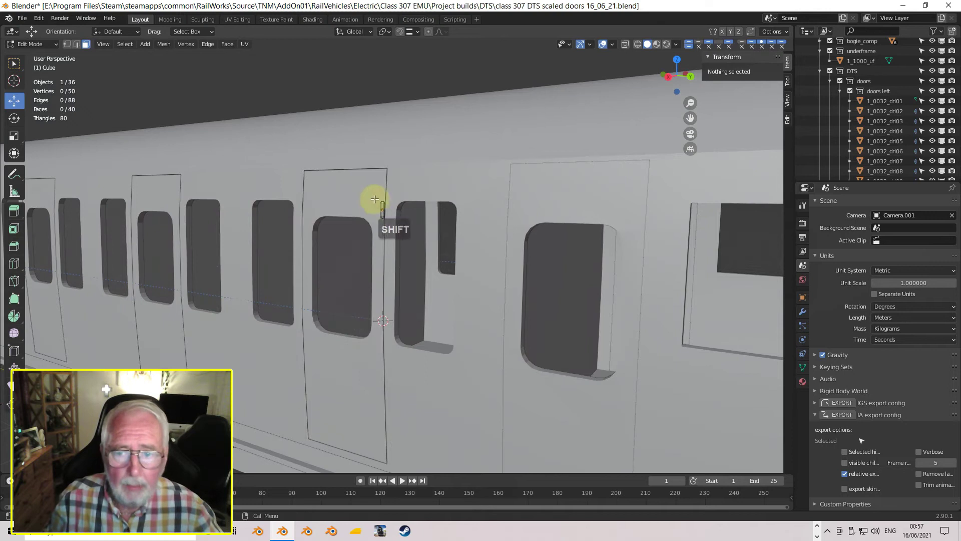
key("Tab")
left_click(352, 214)
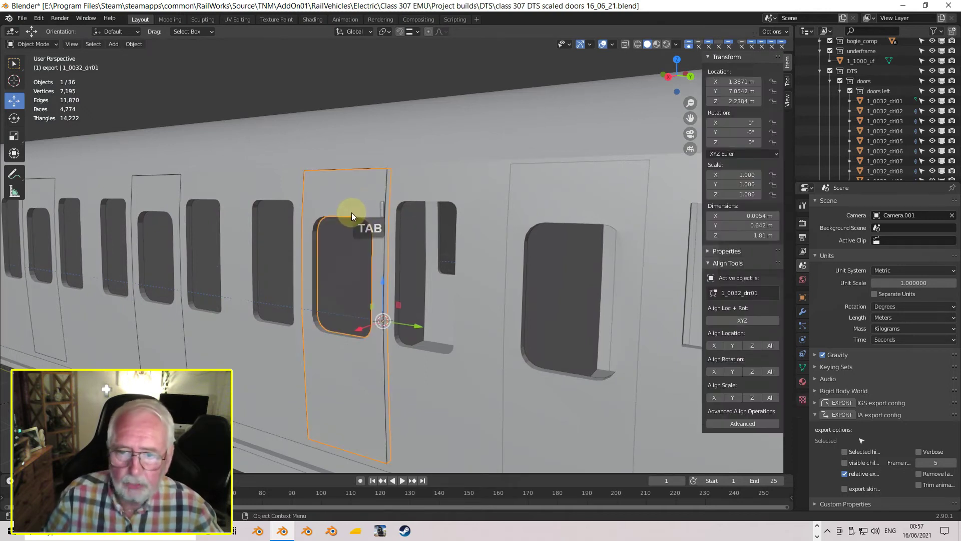
mouse_move(740, 142)
left_mouse_down()
mouse_move(769, 142)
mouse_move(741, 141)
left_mouse_up()
middle_click_drag(555, 314, 506, 229)
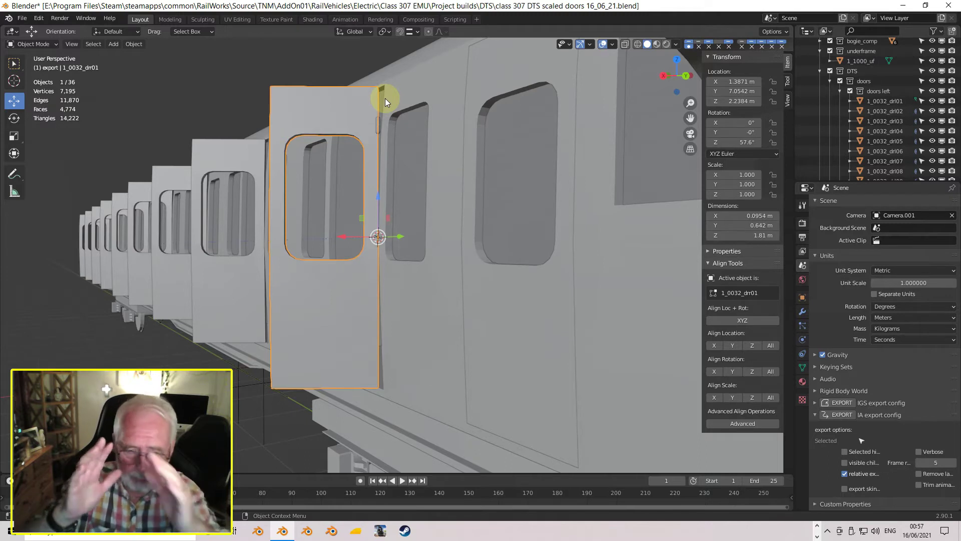
middle_click_drag(371, 92, 372, 120)
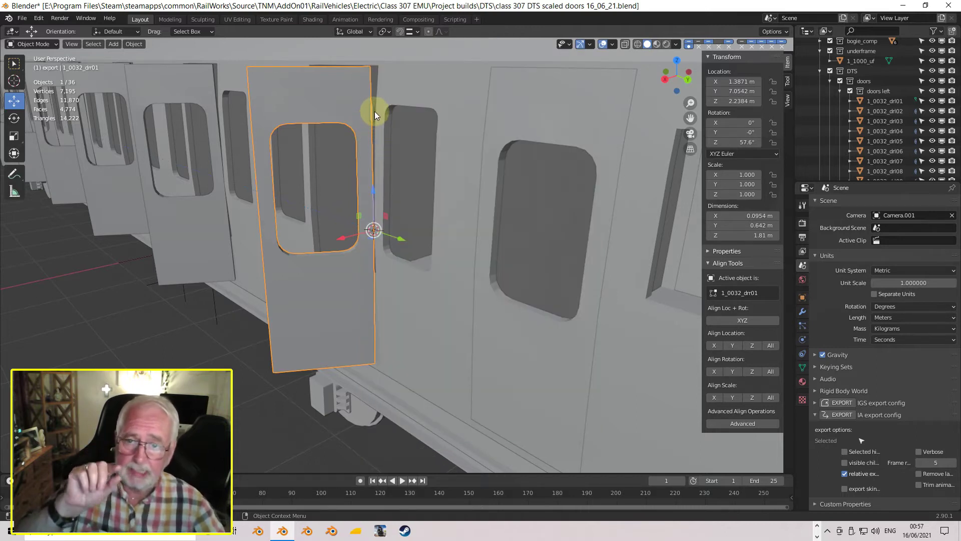
left_click(743, 143)
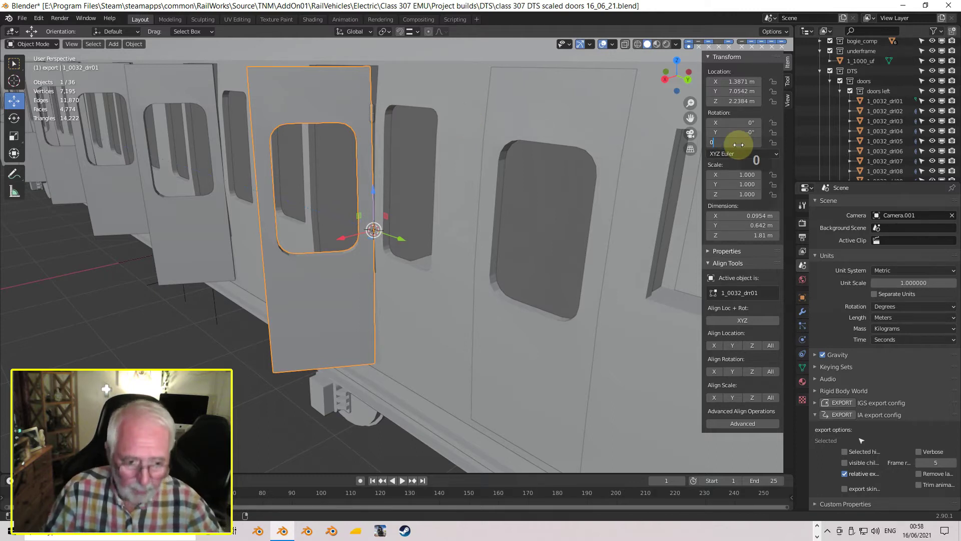
key("Return")
Select the small hinge on the first door's +Y edge and enter Edit Mode on its mesh
middle_click_drag(364, 145, 448, 152)
scroll(381, 133, "up", 4)
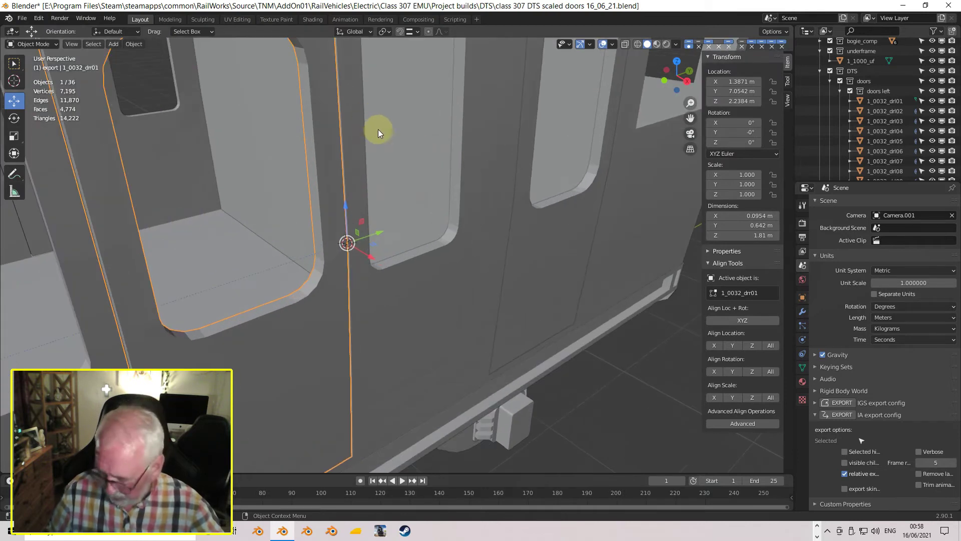
scroll(423, 322, "down", 4)
middle_click_drag(423, 322, 553, 257, "shift")
scroll(419, 296, "up", 5)
left_click(398, 264)
key("Tab")
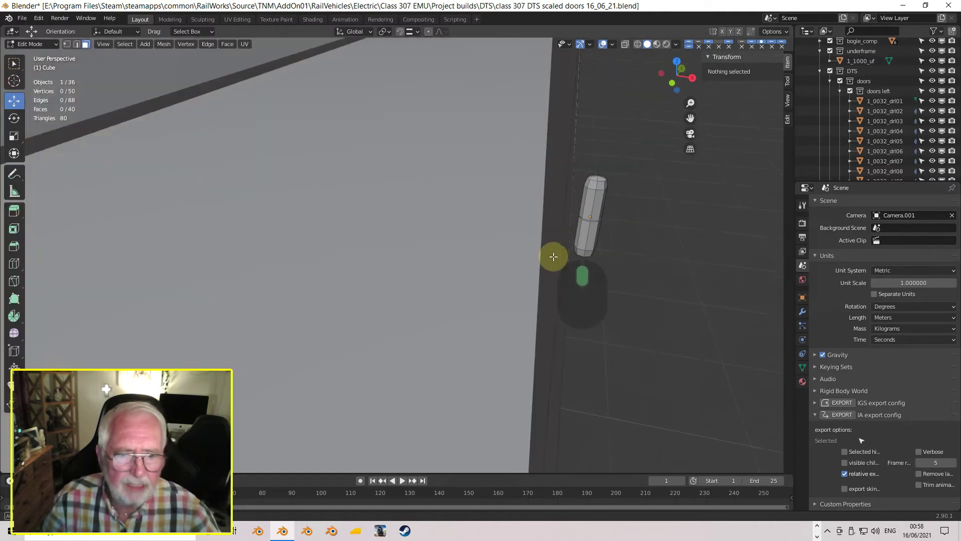
In top view, extrude the lower hinge half's inward face on the -Y side by about 0.02 m to form a leaf
left_click(578, 230)
middle_click_drag(576, 227, 395, 264)
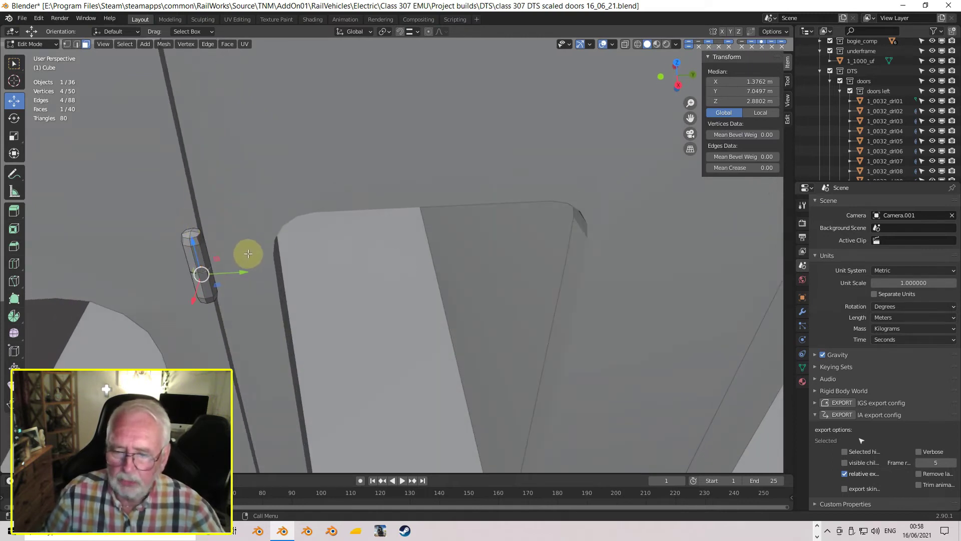
key("KP_7")
scroll(554, 383, "up", 2)
middle_click_drag(547, 361, 406, 190, "shift")
scroll(451, 210, "up", 3)
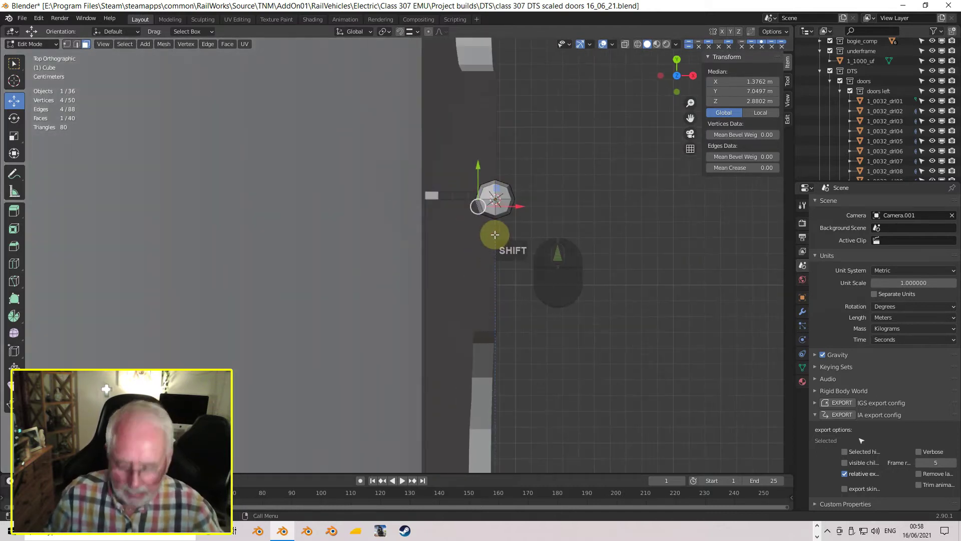
key("e")
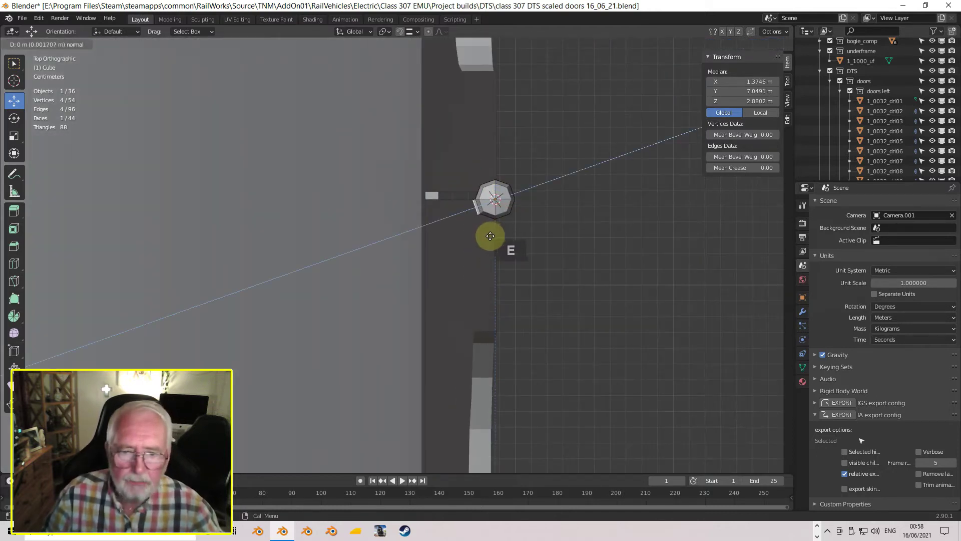
left_click(465, 243)
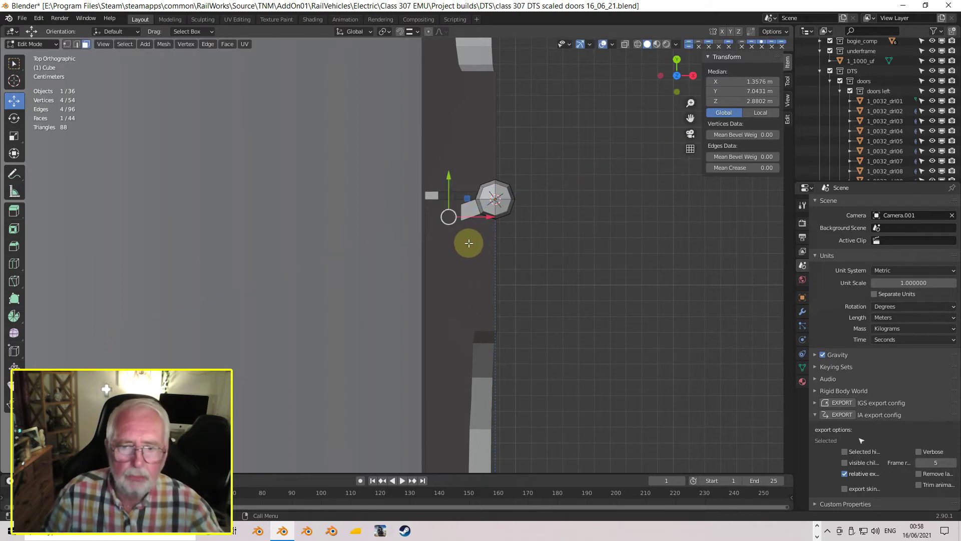
Extrude the upper hinge half's inward face on the +Y side by about 0.02 m along its normal in top view
middle_click_drag(489, 221, 281, 196)
middle_click_drag(213, 158, 329, 228)
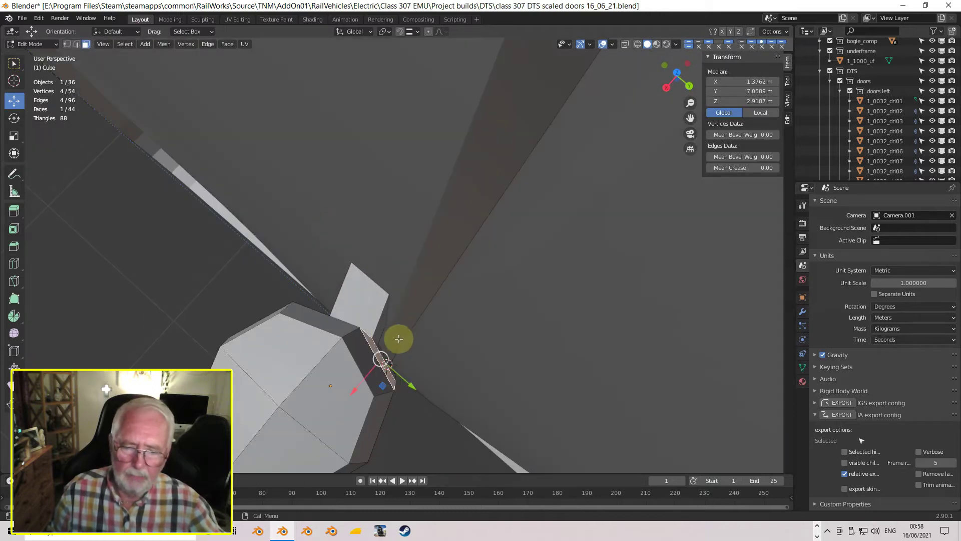
key("KP_7")
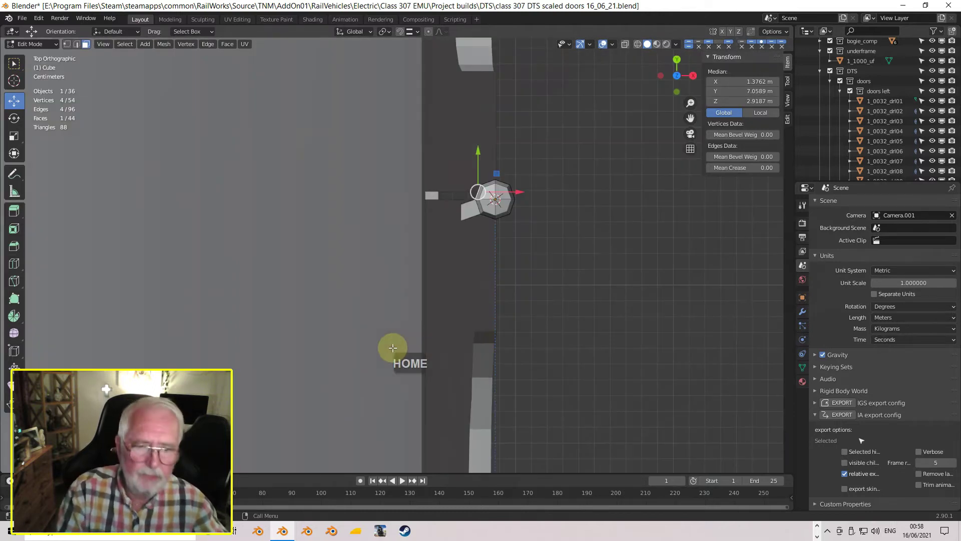
key("e")
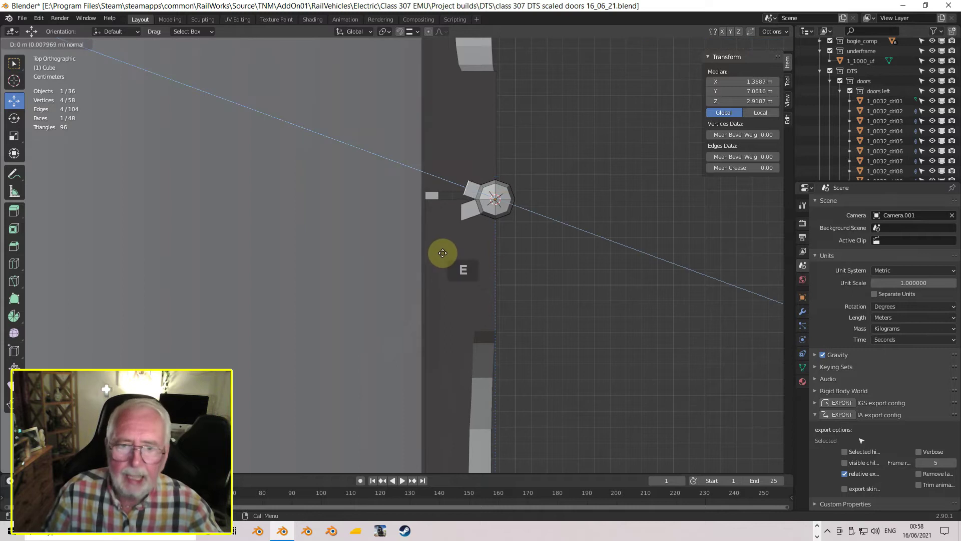
left_click(429, 247)
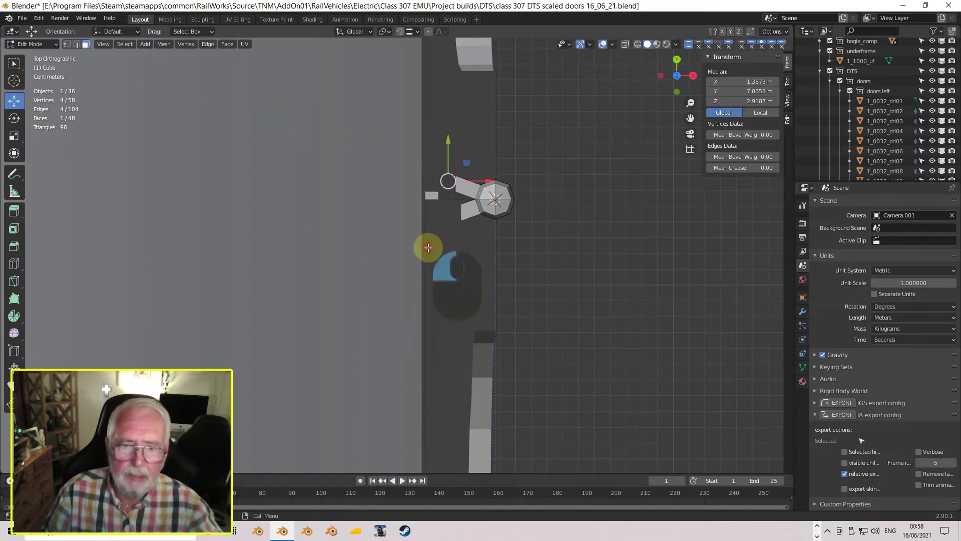
Switch to wireframe shading and check from front and top how far the two hinge leaves reach into the bodyside
middle_click_drag(518, 262, 459, 176)
scroll(465, 179, "up", 3)
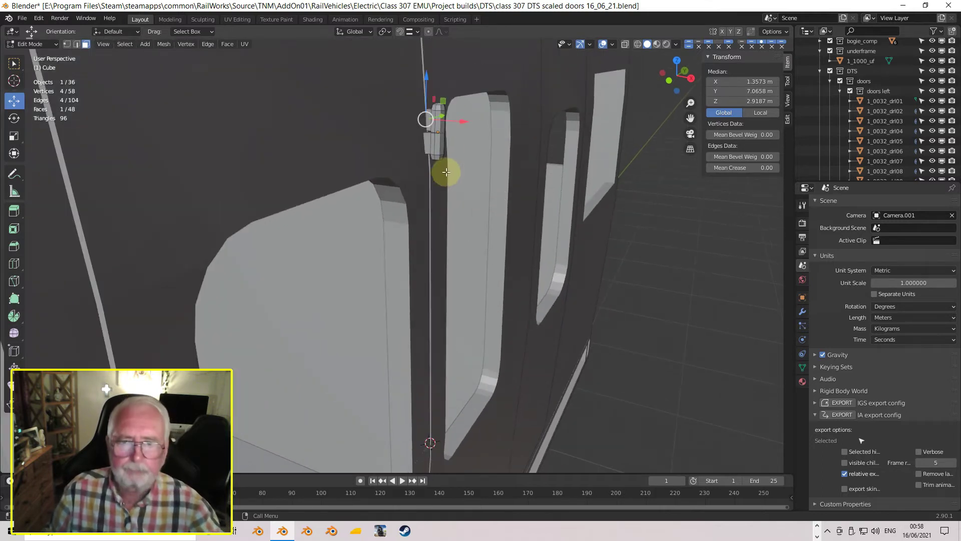
scroll(441, 162, "up", 1)
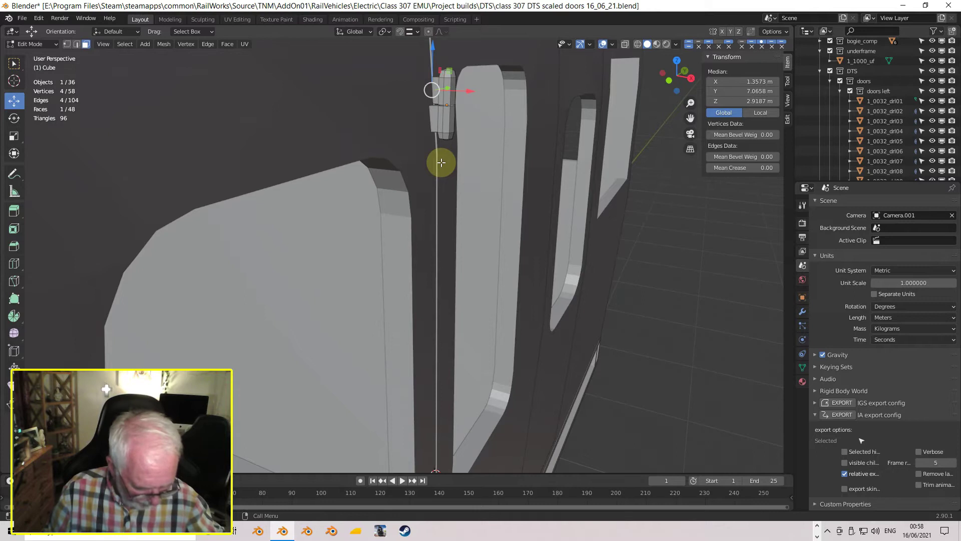
key("KP_1")
middle_click_drag(440, 101, 390, 319, "shift")
scroll(460, 259, "up", 6)
scroll(365, 270, "up", 3)
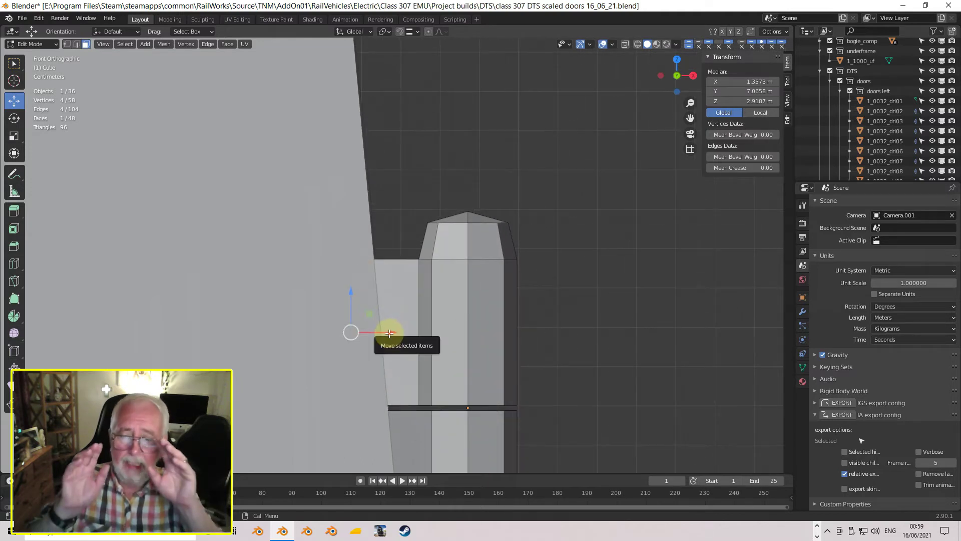
left_click(638, 45)
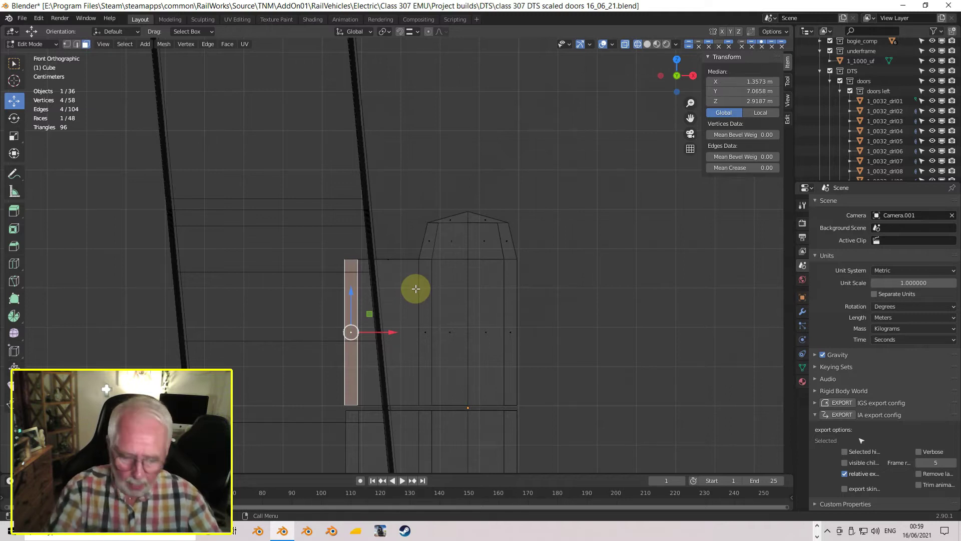
key("KP_7")
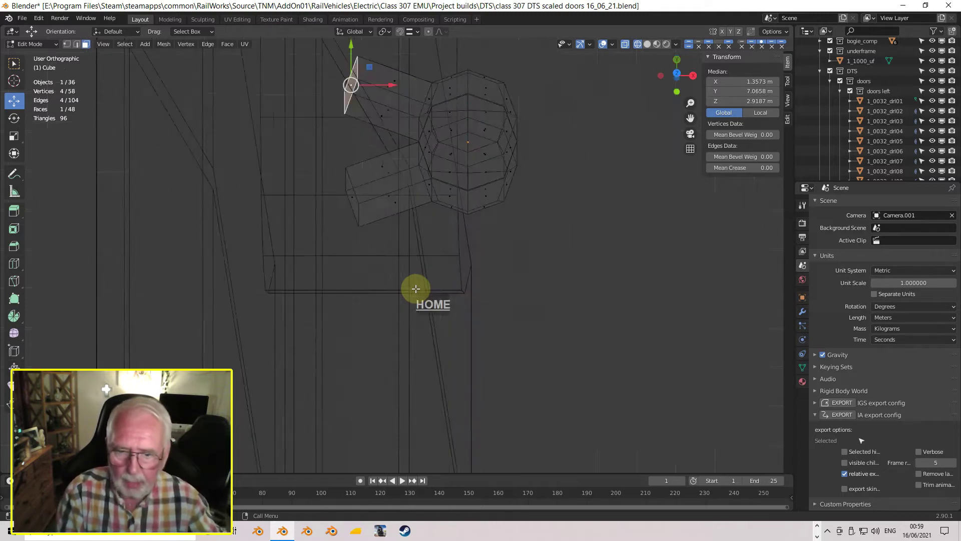
Rotate the end face of the upper hinge flap by about -19° in top view so it runs parallel to the bodyside
middle_click_drag(455, 239, 496, 417, "shift")
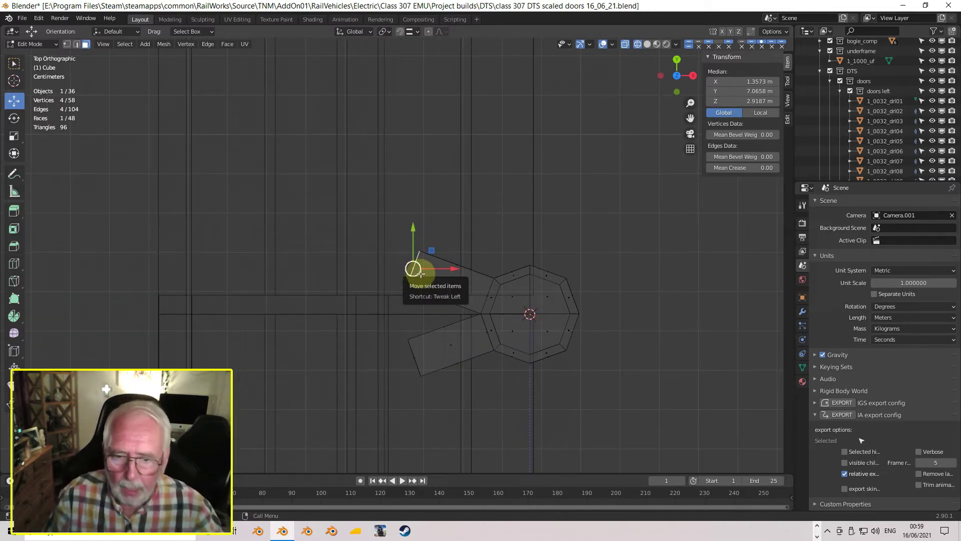
scroll(420, 272, "up", 2)
key("r")
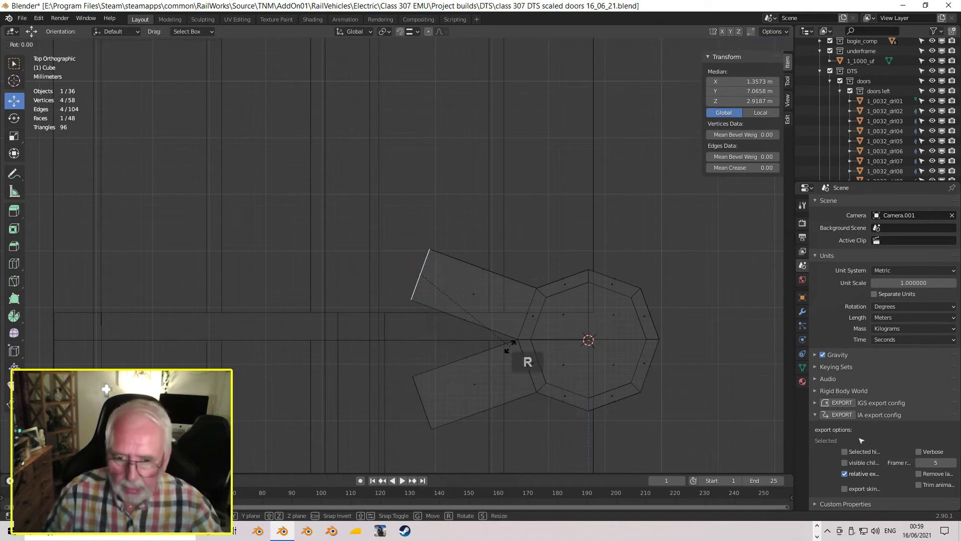
key("shift")
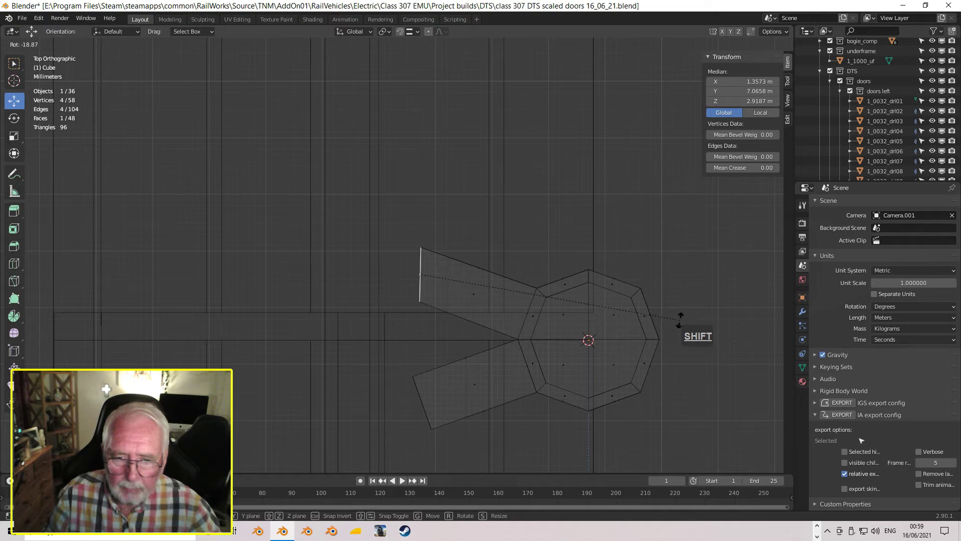
left_click(562, 375, "shift")
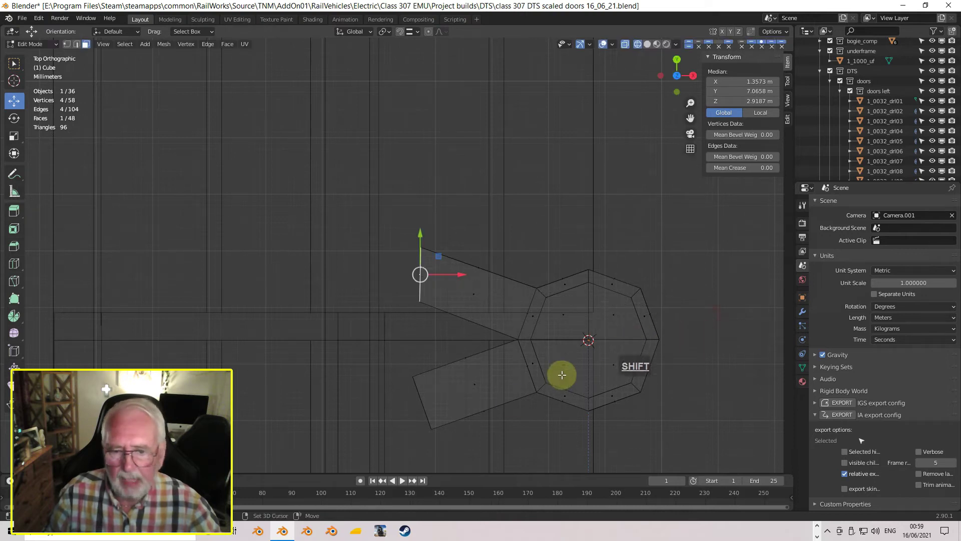
Rotate the end face of the lower hinge flap by about 19° in top view so it runs parallel to the bodyside
left_click(425, 414)
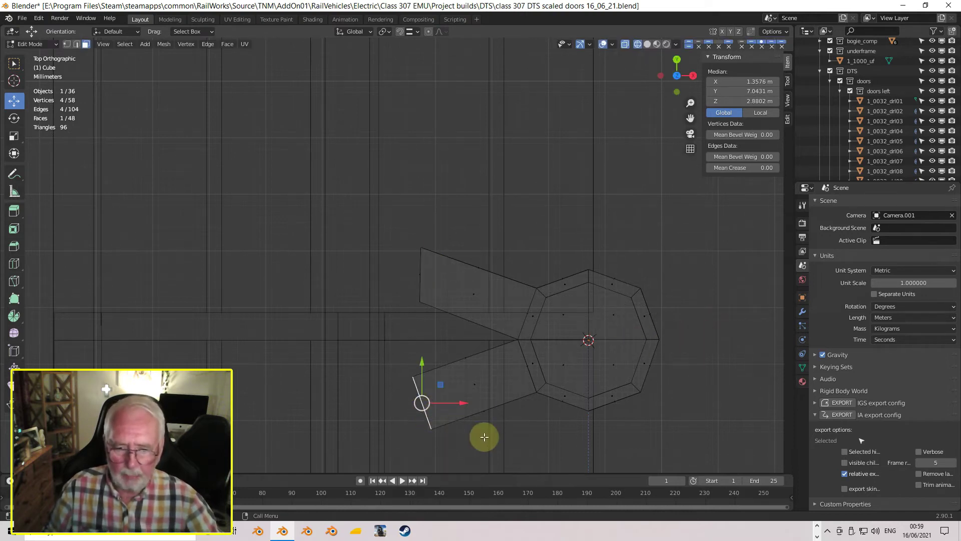
key("r")
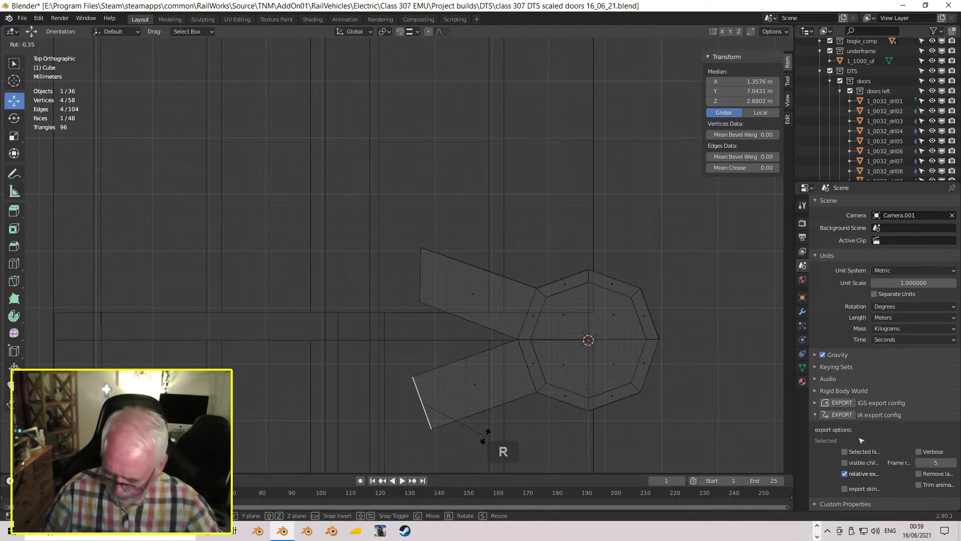
key("shift")
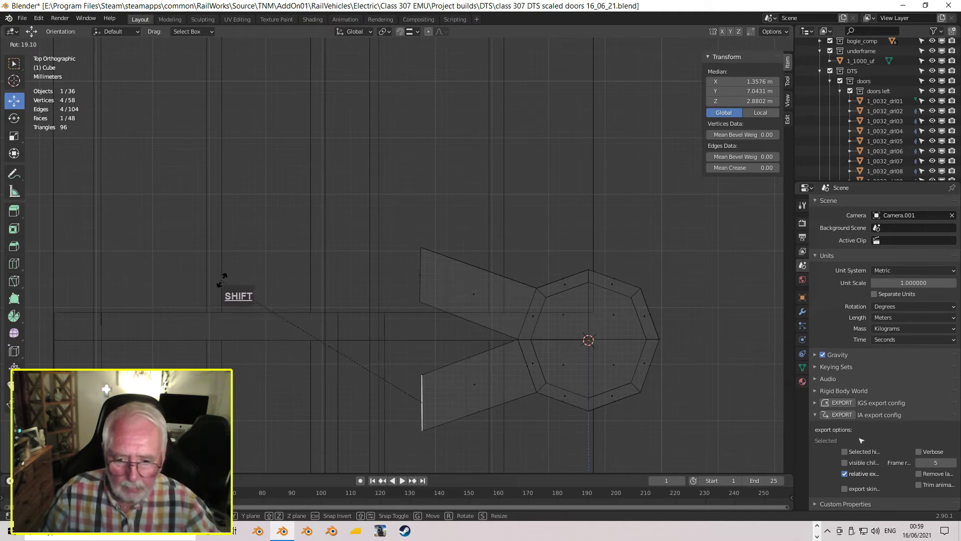
left_click(295, 278)
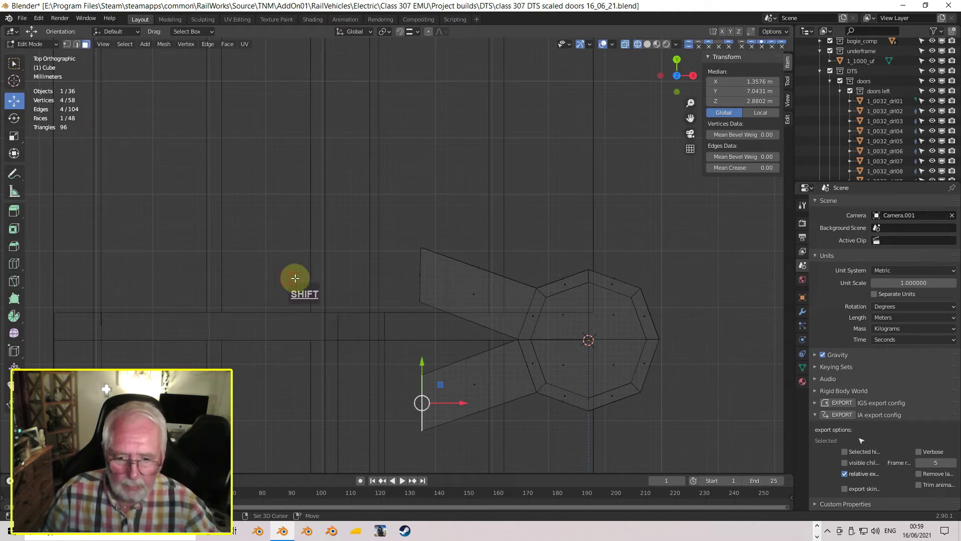
Select the upper flap's end face and set the transform orientation to Normal
scroll(584, 326, "down", 4)
scroll(531, 329, "down", 1)
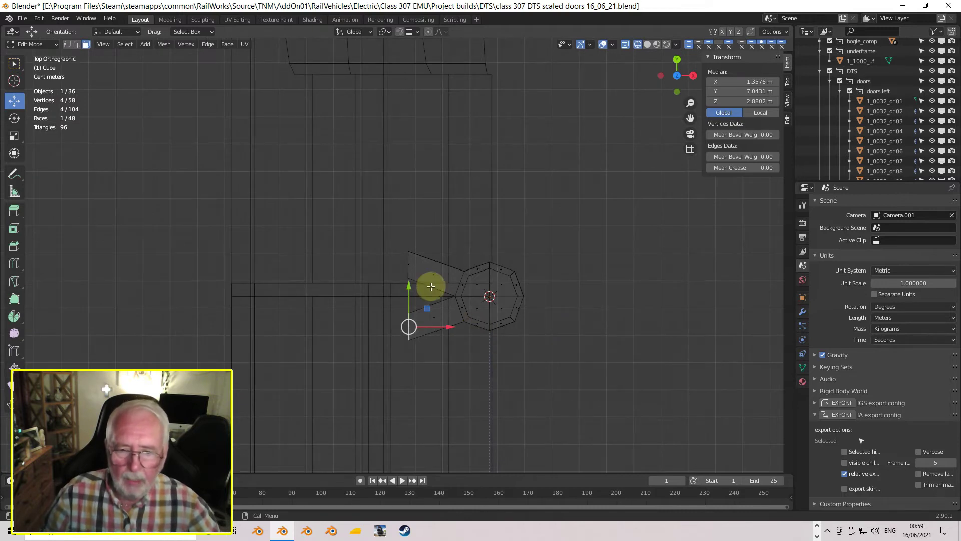
left_click_drag(411, 266, 436, 281)
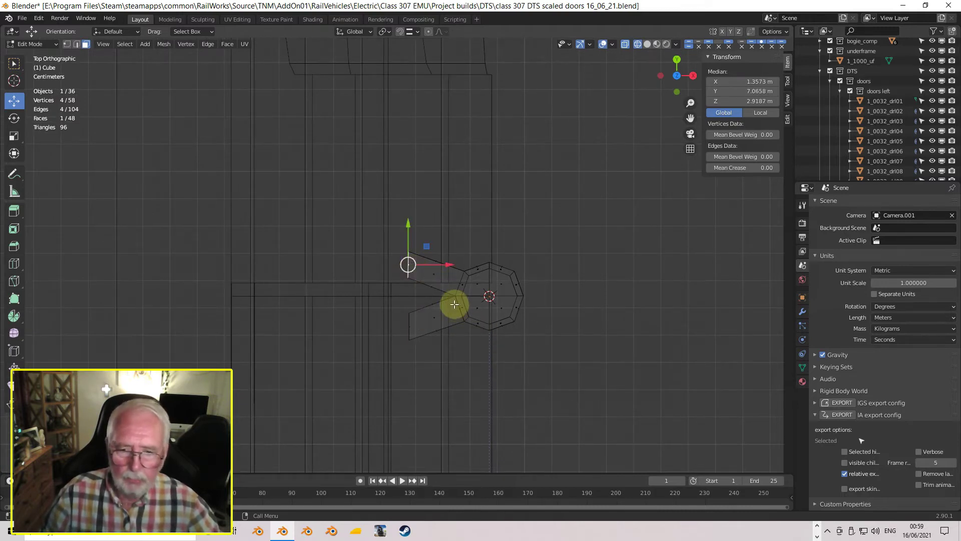
left_click(351, 31)
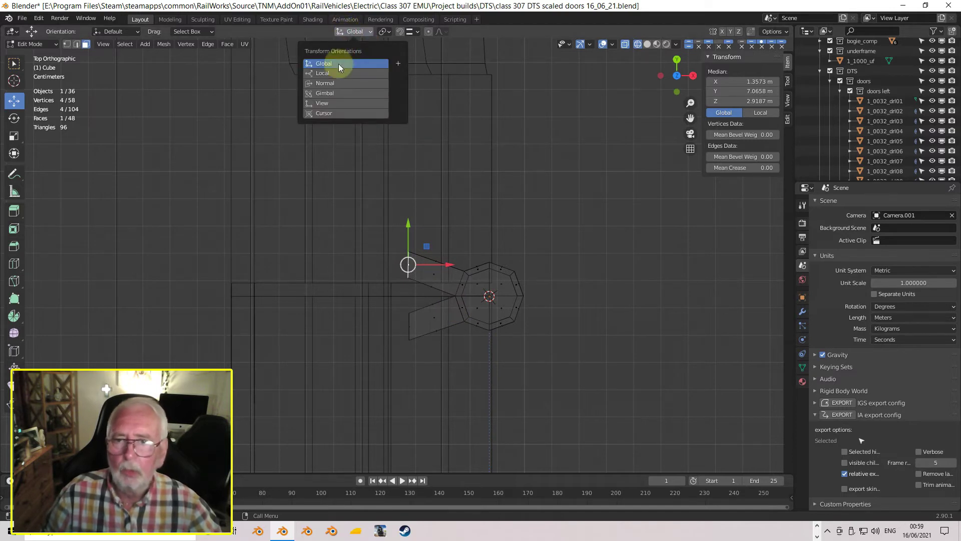
left_click(333, 83)
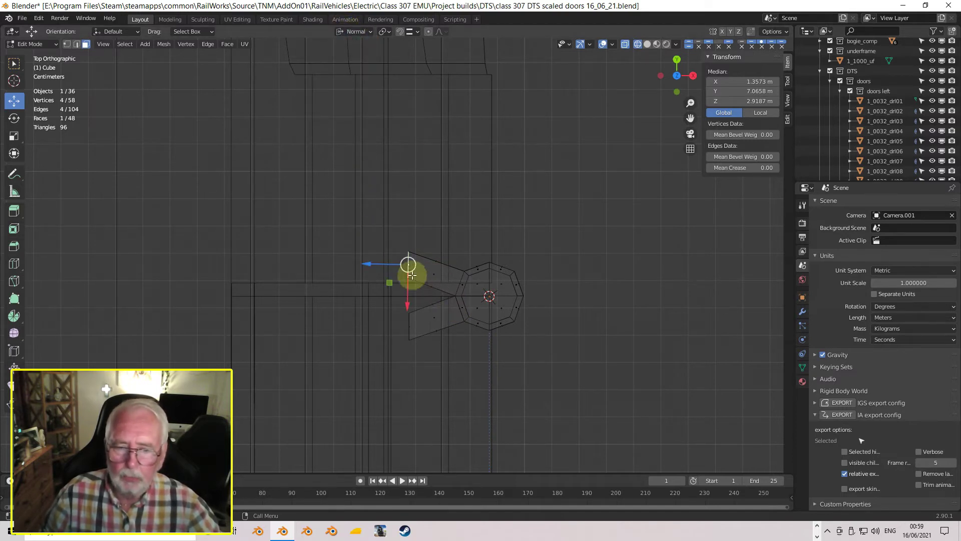
Tilt the upper flap's end face in front view to match the slope of the bodyside
scroll(459, 316, "down", 1)
middle_click_drag(468, 318, 411, 289)
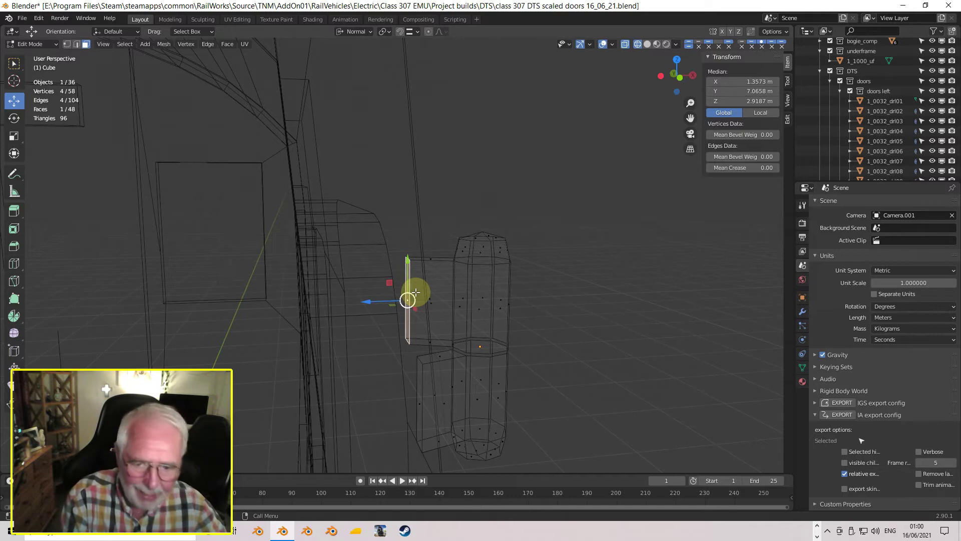
key("KP_1")
scroll(408, 295, "up", 4)
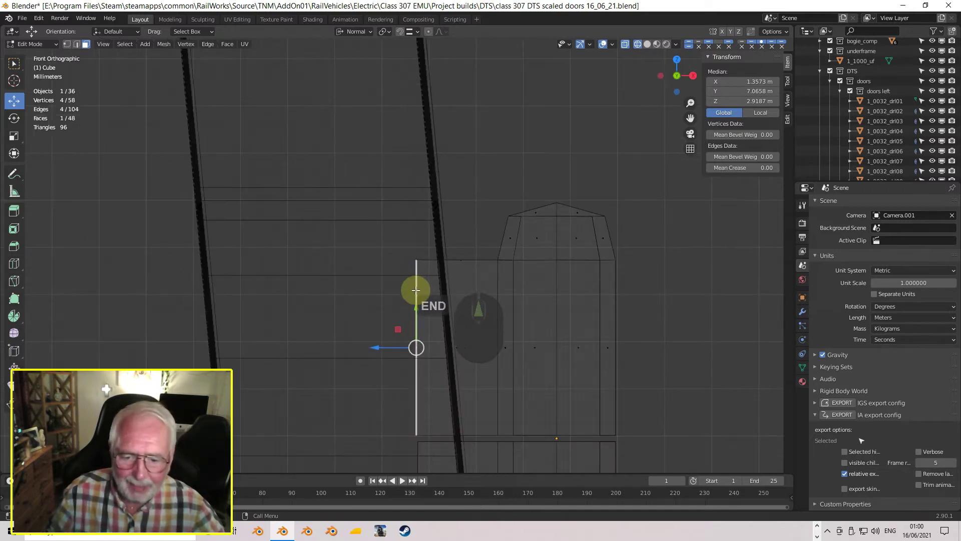
key("r")
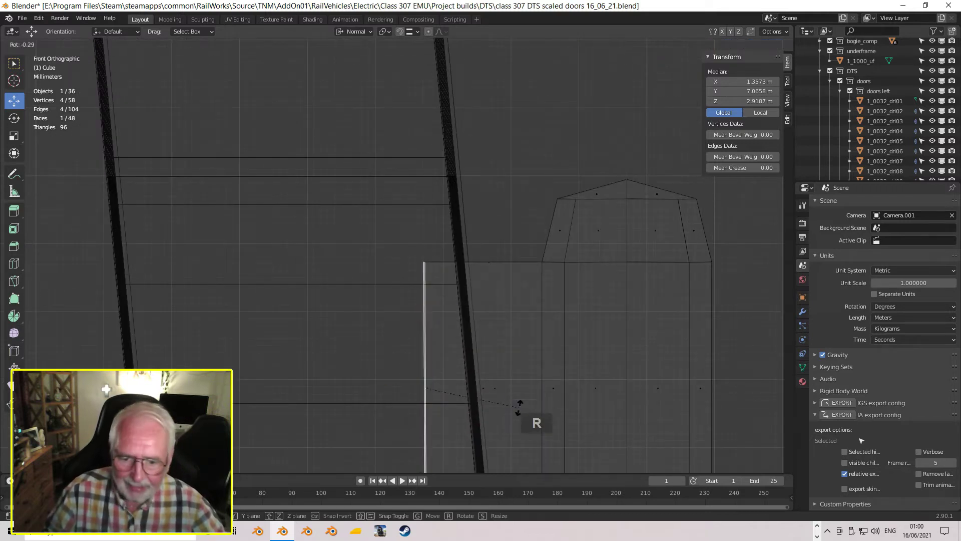
left_click(530, 398)
Move the upper flap's end face onto the bodyside's outer surface and slide it along the slope until the flap's edges are level
left_click_drag(388, 391, 443, 393)
middle_click_drag(525, 331, 515, 275, "shift")
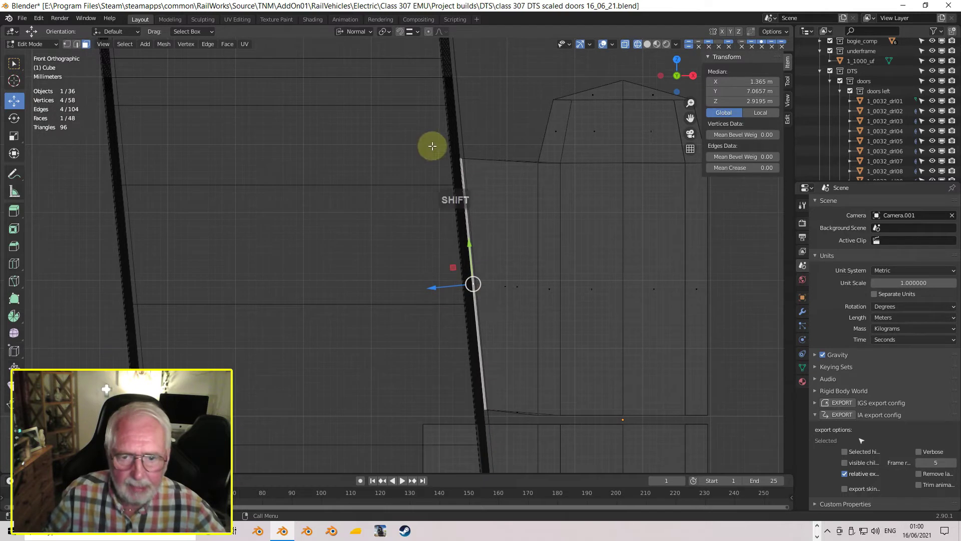
left_click_drag(469, 245, 469, 250)
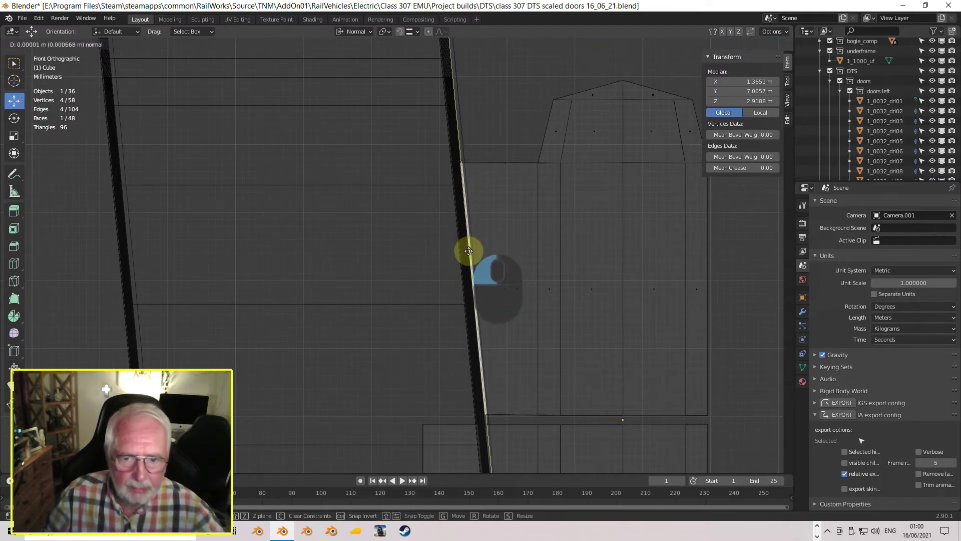
left_click_drag(468, 251, 466, 250)
Select the lower flap's end face and tilt it in front view to match the slope of the bodyside
scroll(499, 293, "down", 6)
middle_click_drag(499, 292, 496, 347)
left_click_drag(419, 264, 429, 348)
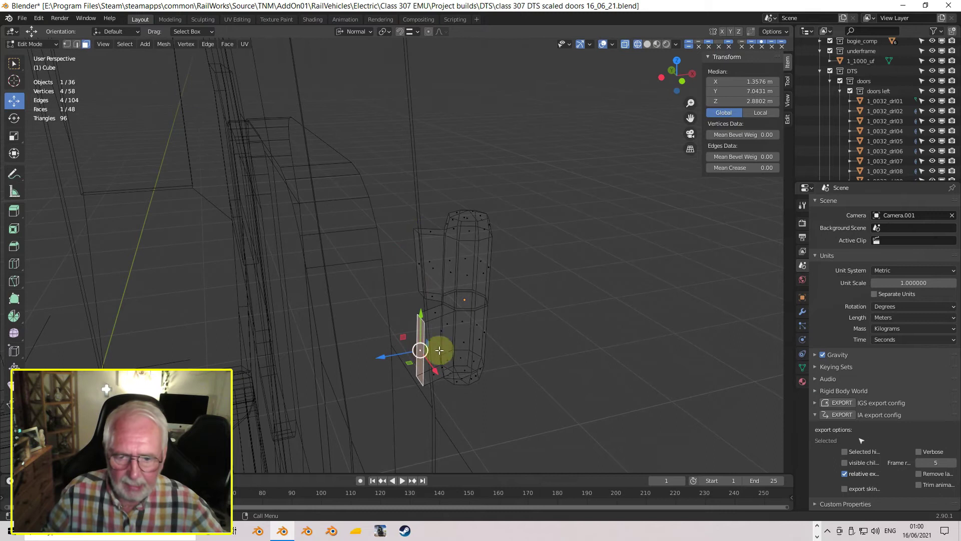
key("Page_Down")
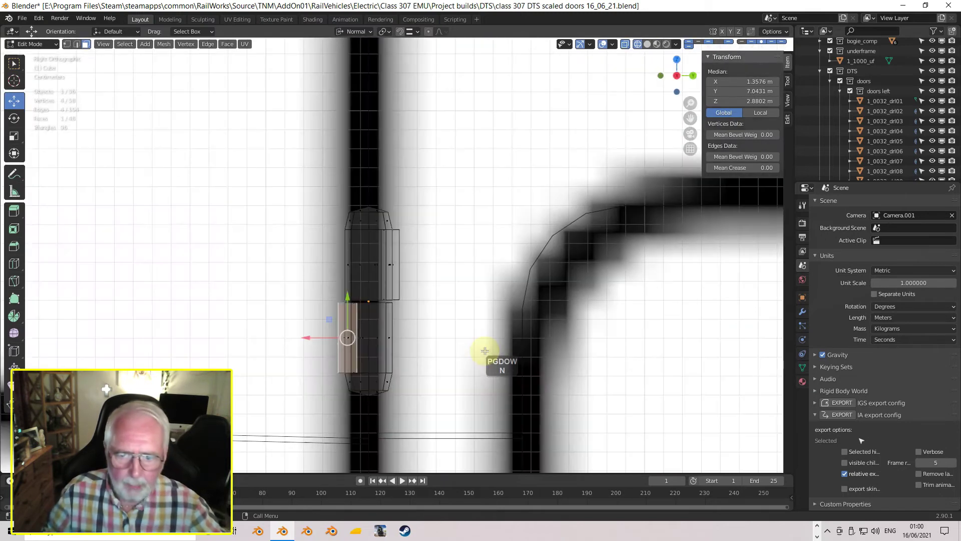
key("End")
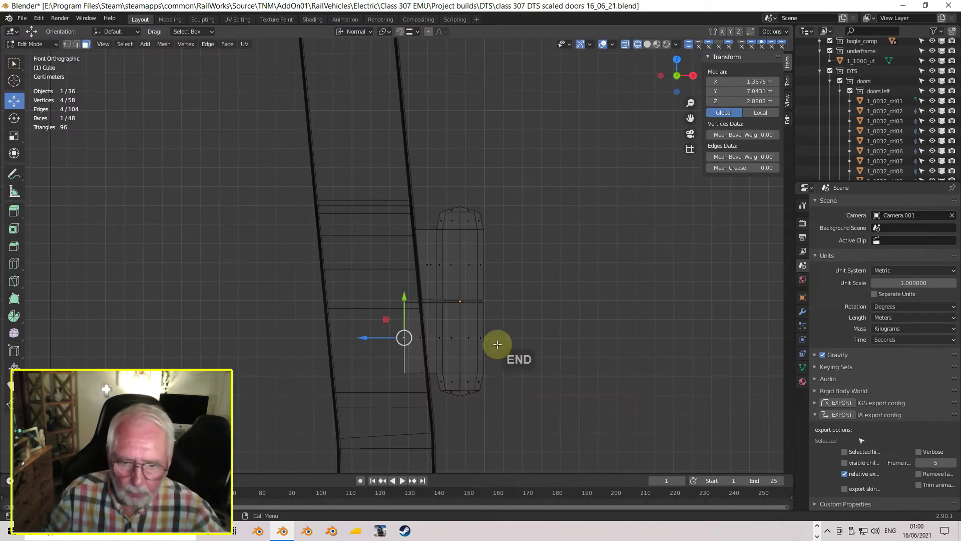
scroll(497, 349, "up", 1)
scroll(499, 353, "up", 2)
middle_click_drag(500, 361, 464, 214, "shift")
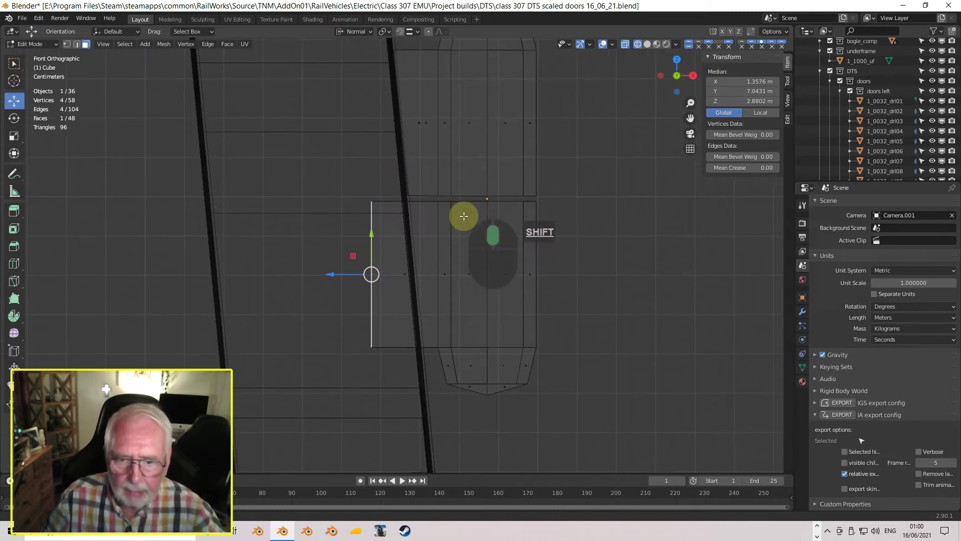
key("r")
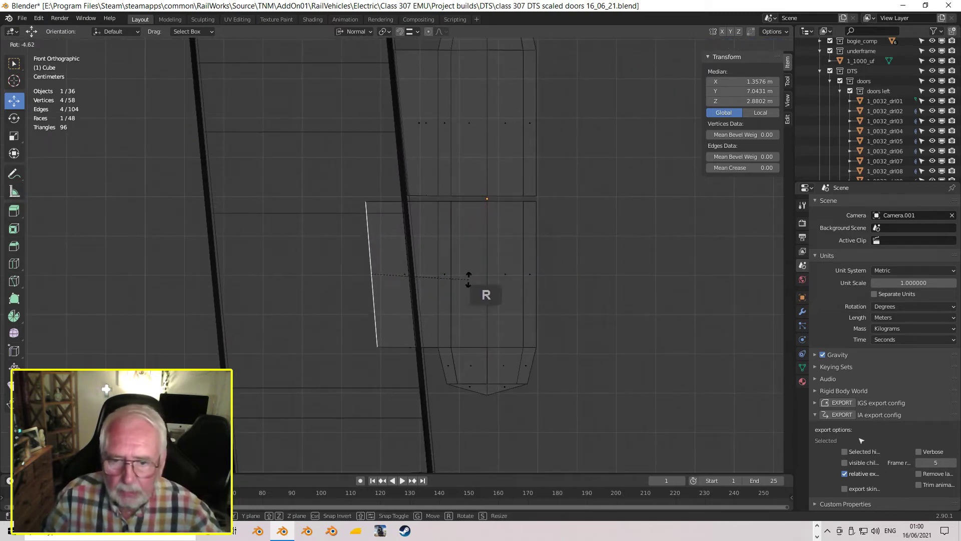
left_click(427, 270)
Move the lower flap's end face onto the bodyside's outer surface and slide it down the slope until the flap's edges are level
left_click_drag(335, 275, 381, 288)
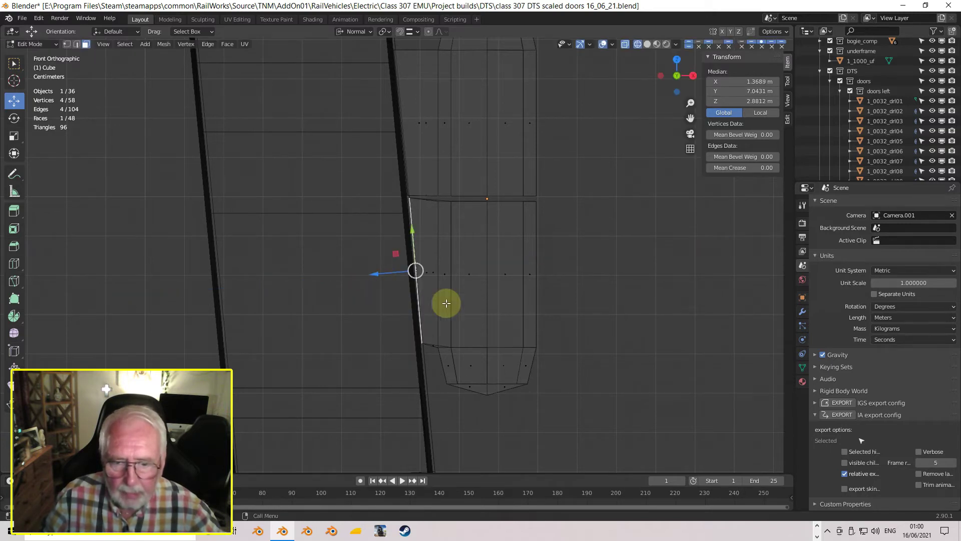
scroll(495, 326, "up", 4)
middle_click_drag(519, 321, 504, 303, "shift")
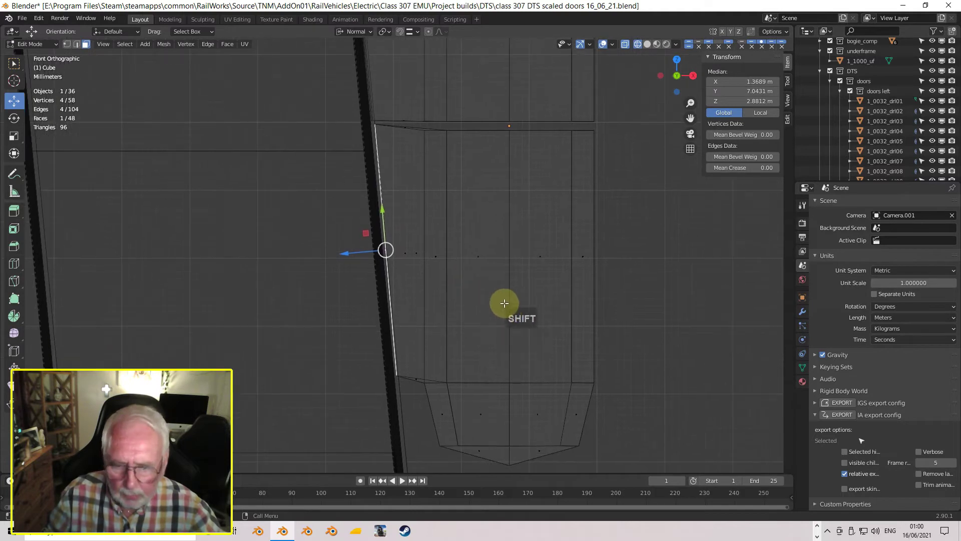
key("r")
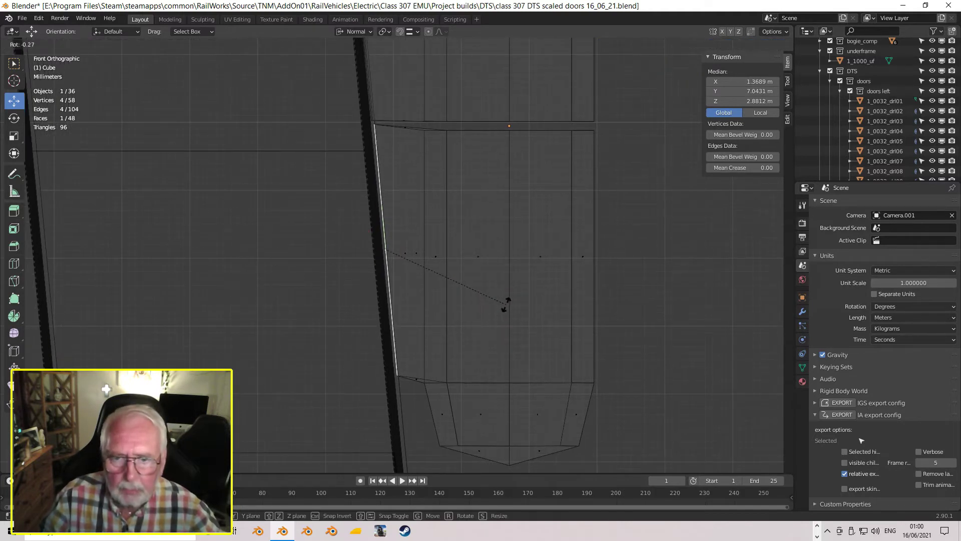
right_click(506, 303)
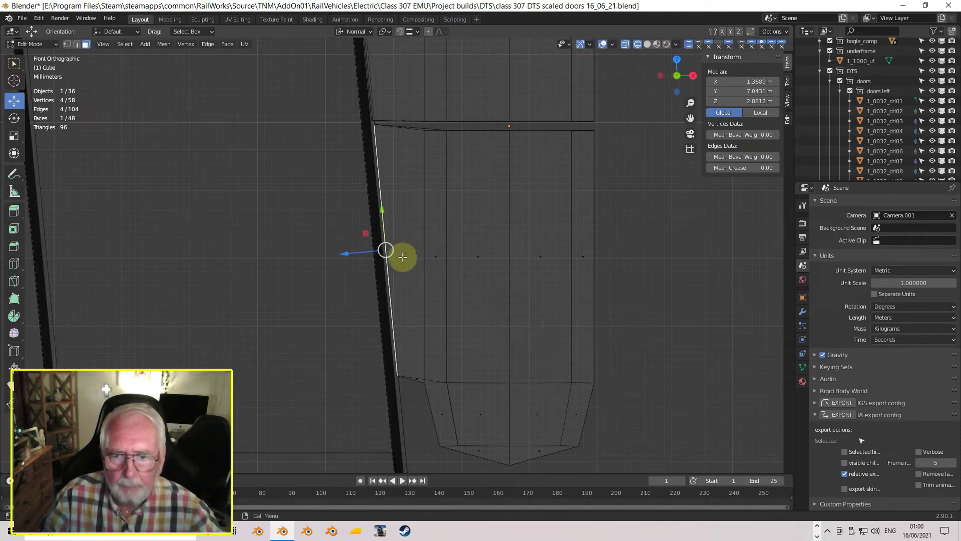
left_click_drag(353, 252, 352, 252)
left_click_drag(381, 213, 381, 218)
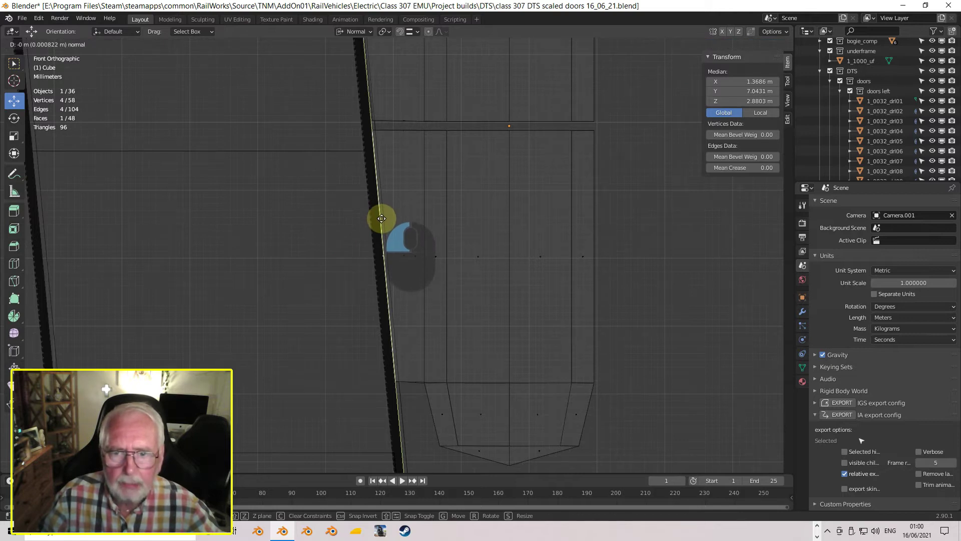
left_click_drag(382, 219, 382, 220)
Switch the viewport to solid shading and inspect the hinge against the door gap in Object Mode
scroll(446, 290, "down", 5)
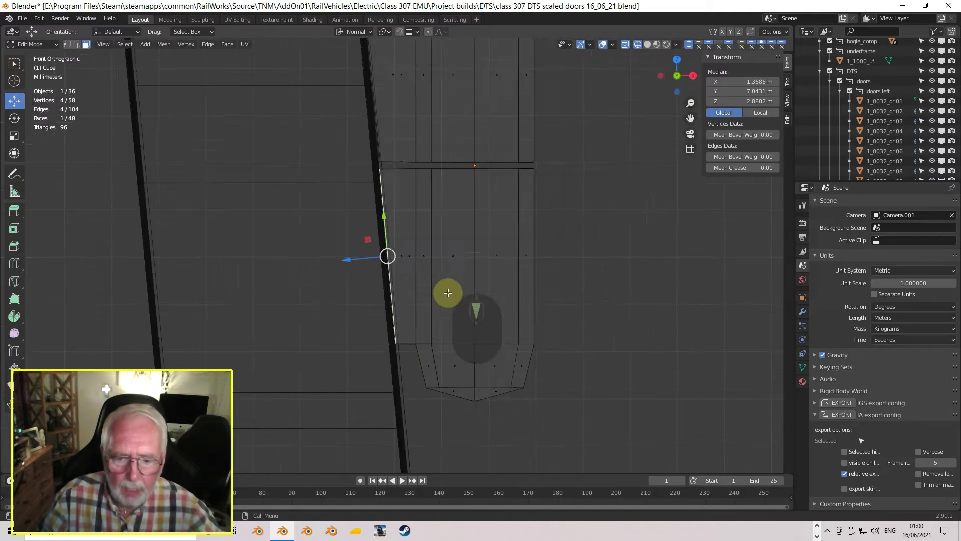
mouse_move(454, 294)
middle_mouse_down()
mouse_move(384, 333)
mouse_move(434, 281)
middle_mouse_up()
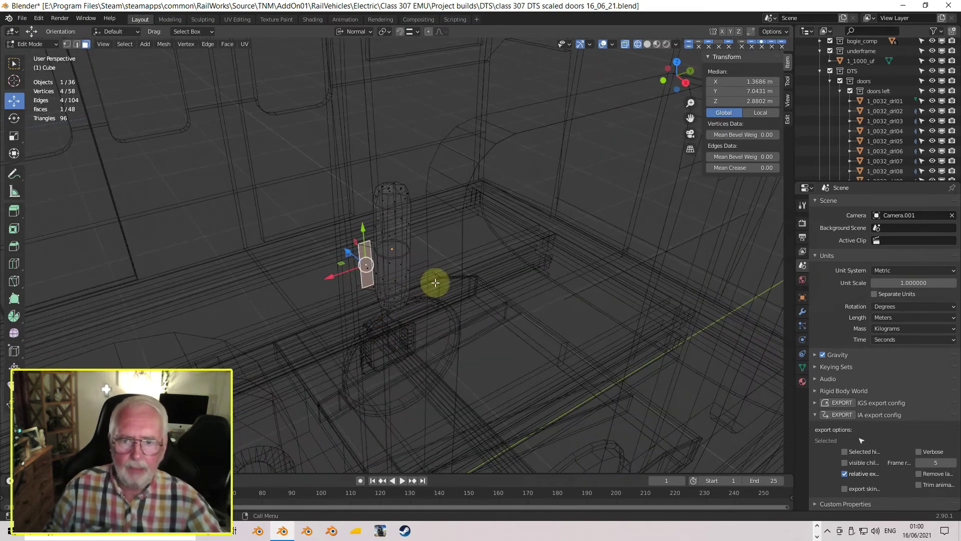
left_click(647, 43)
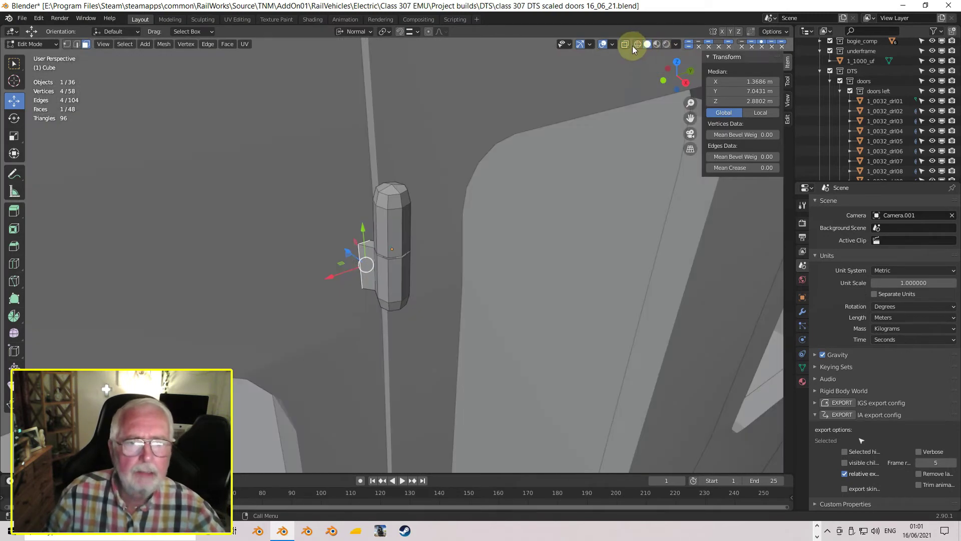
mouse_move(339, 210)
middle_mouse_down()
mouse_move(287, 164)
mouse_move(350, 208)
middle_mouse_up()
key("Tab")
middle_click_drag(425, 235, 413, 261)
scroll(411, 263, "down", 2)
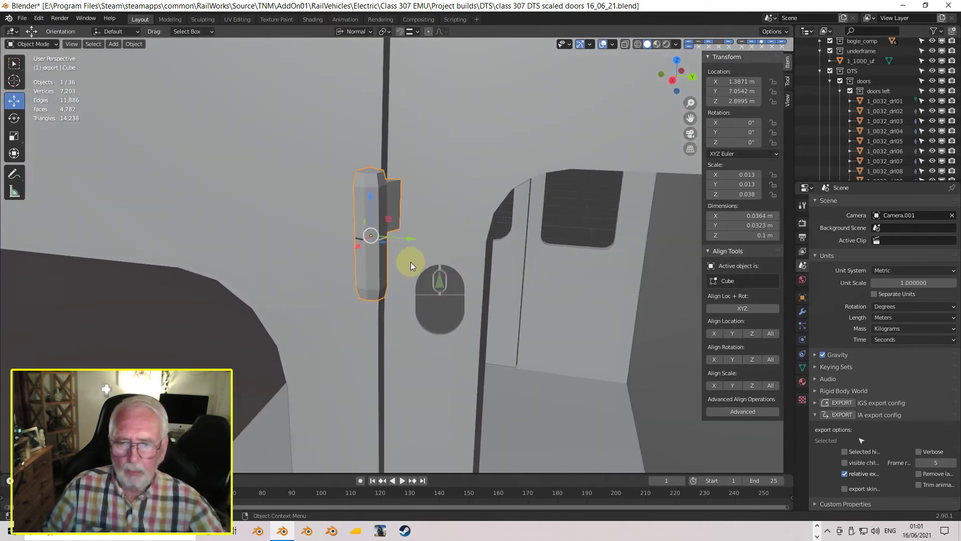
Select all faces of the hinge's lower half, including its flap, in Edit Mode by growing the selection from one face
key("Tab")
left_click(380, 275)
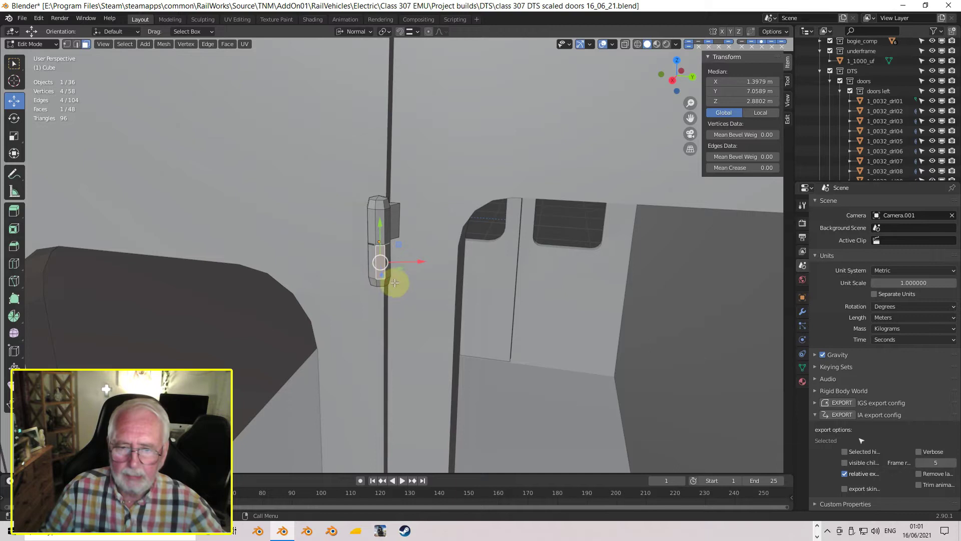
key("ctrl+KP_Add")
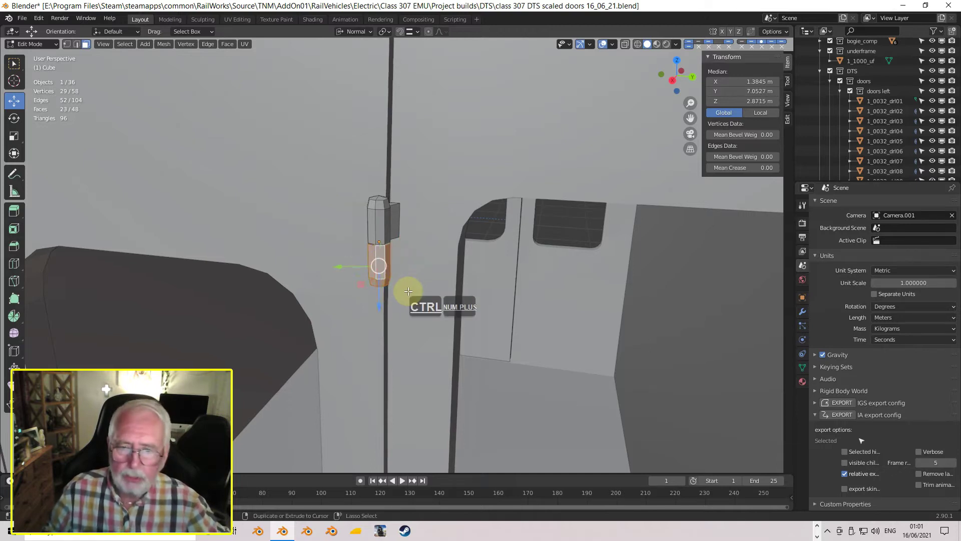
middle_click_drag(408, 291, 481, 301)
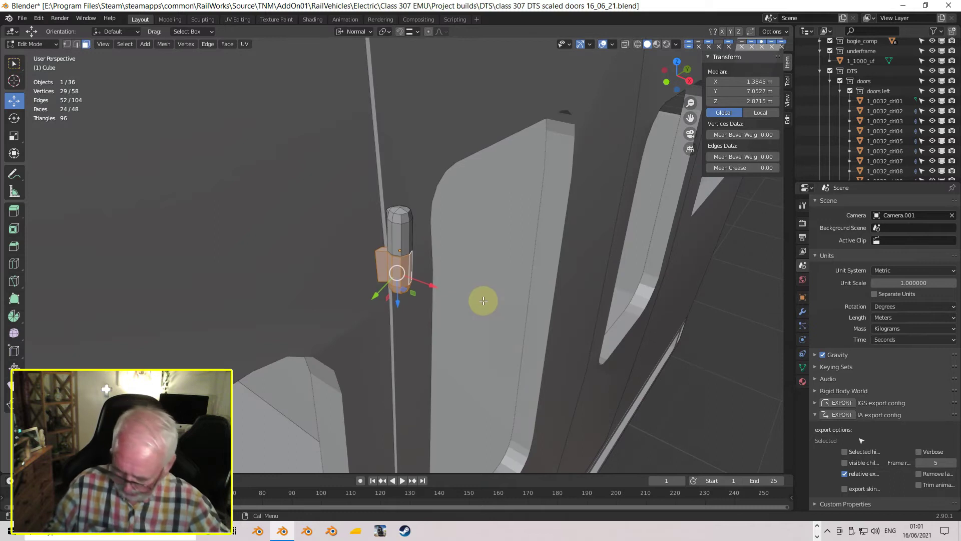
key("shift")
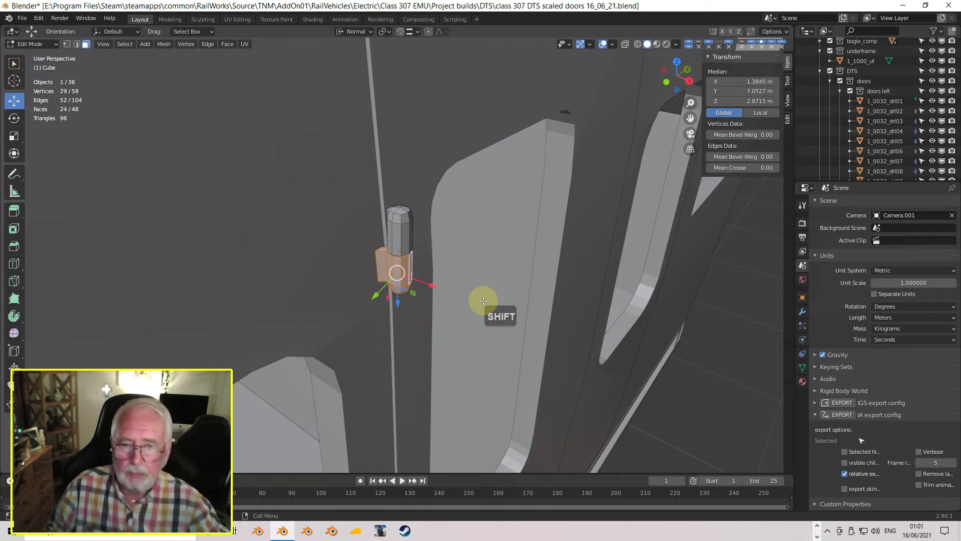
Separate the selected lower half of the hinge into its own object and return to Object Mode
left_click(161, 43)
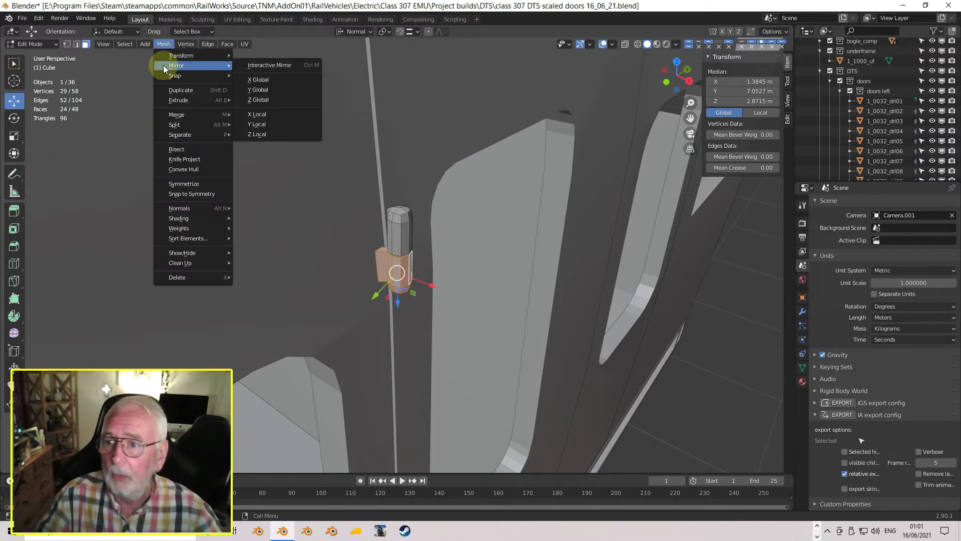
mouse_move(179, 137)
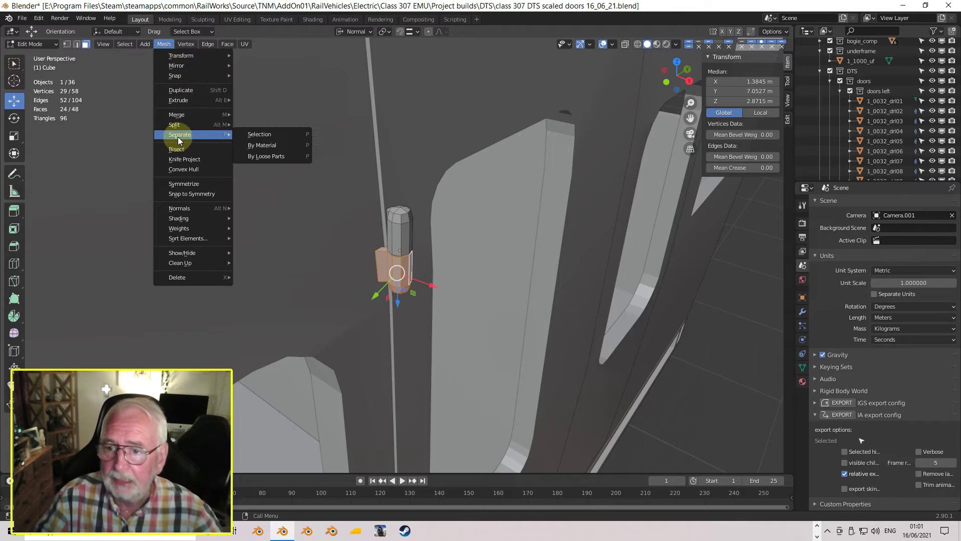
left_click(262, 135)
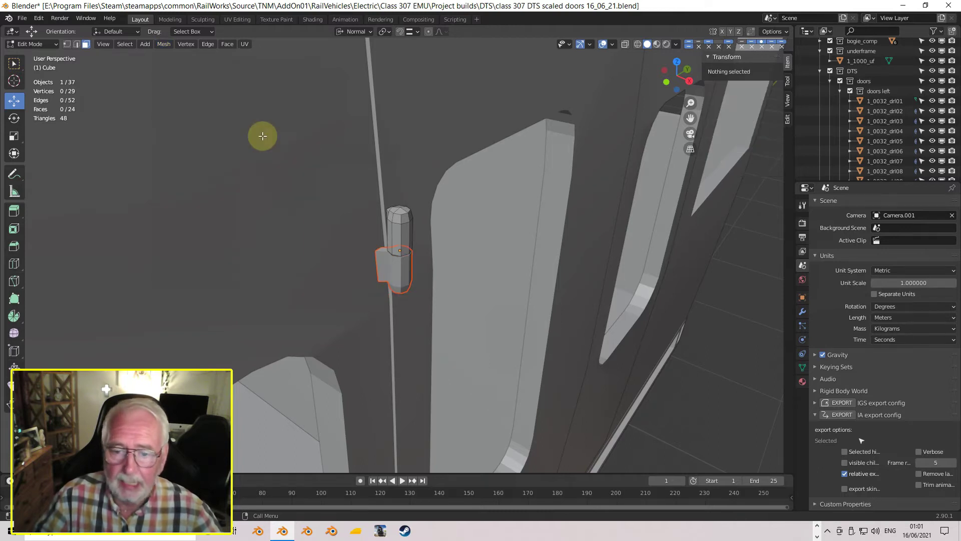
key("Tab")
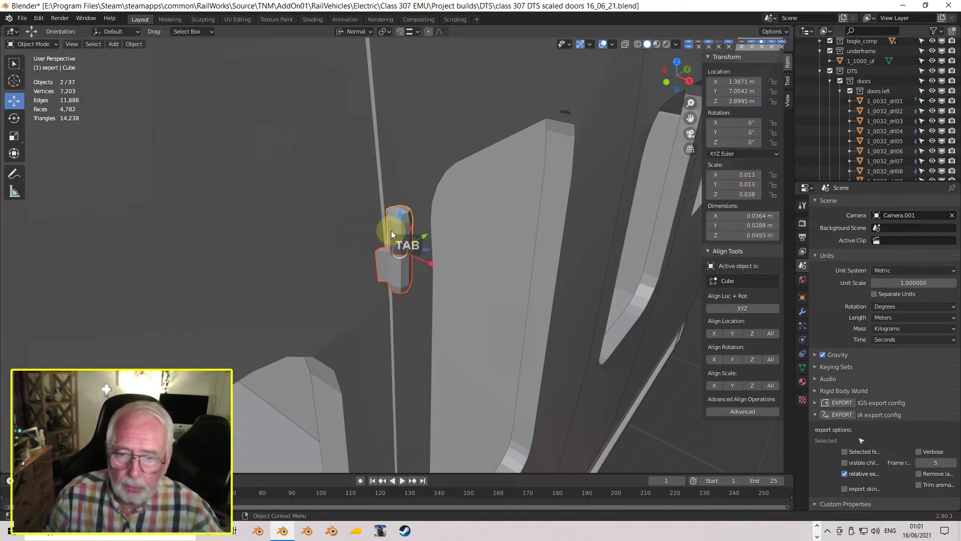
left_click(390, 263)
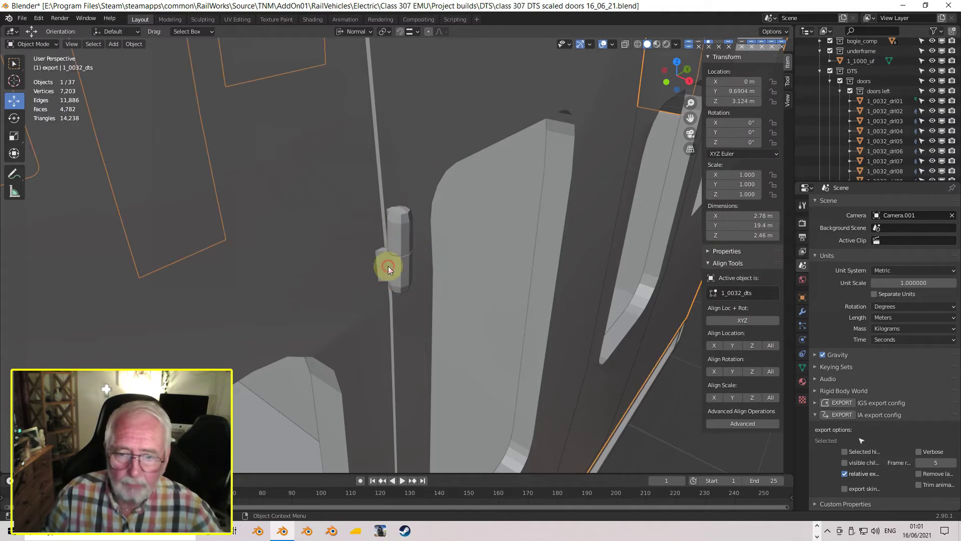
left_click(397, 222)
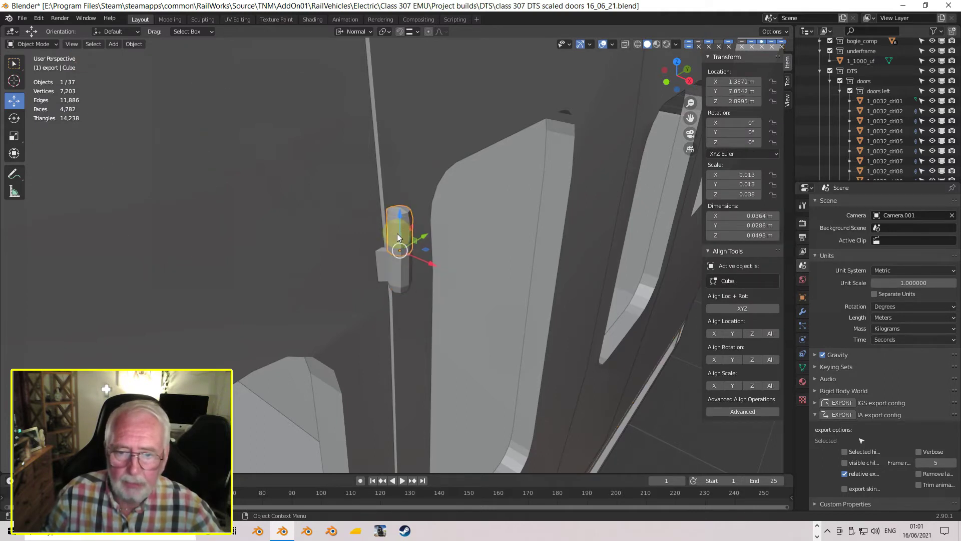
Parent the separated lower hinge half to the door 1_0032_drr01
left_click(404, 281)
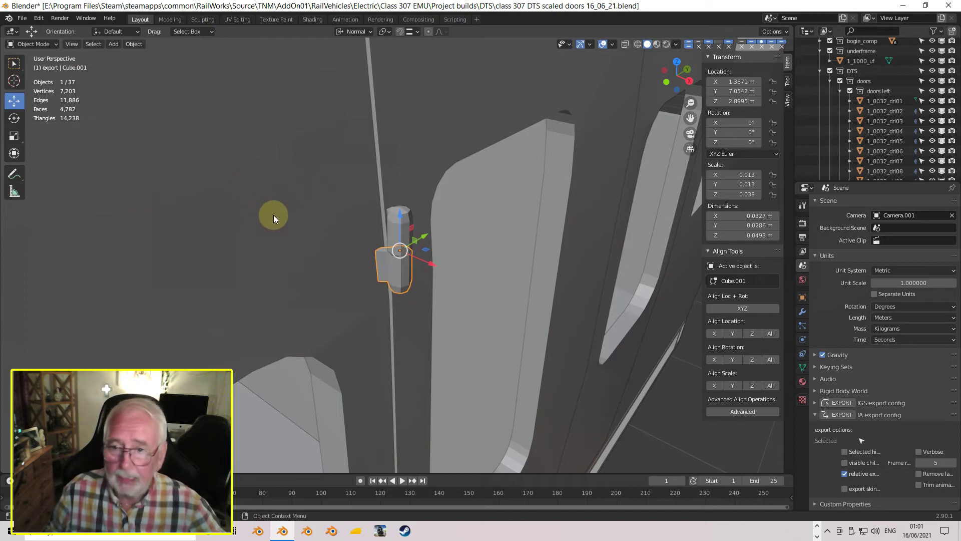
right_click(307, 250, "shift")
left_click(308, 249, "shift")
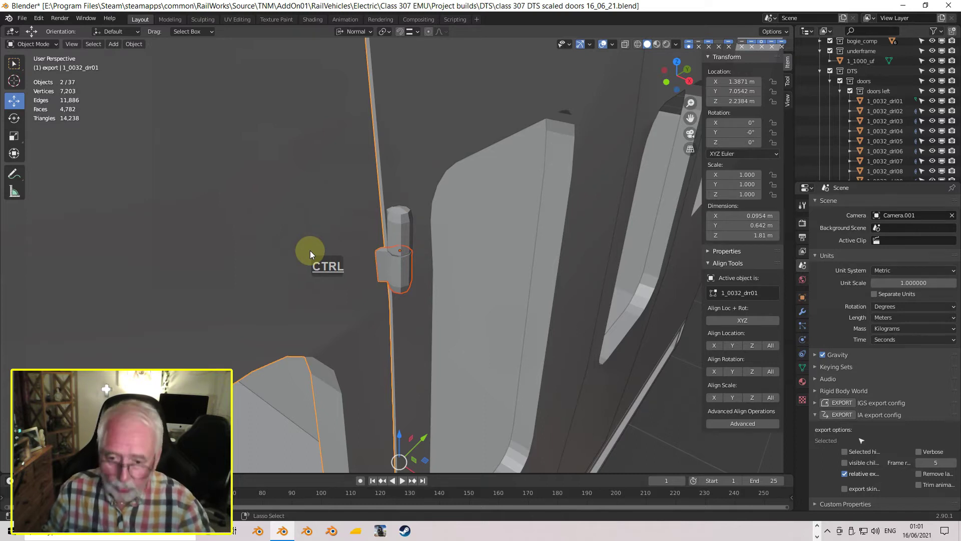
key("ctrl+p")
left_click(310, 251)
Swing the door 1_0032_drr01 open to 64.9° about Z and inspect the joint between the hinge halves
middle_click_drag(310, 251, 332, 230)
left_click(334, 230)
scroll(381, 266, "up", 3)
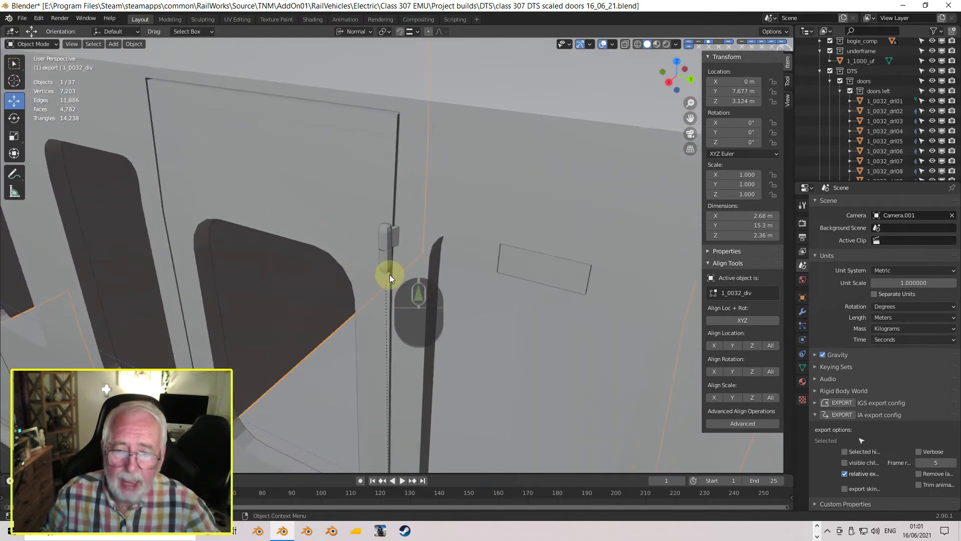
left_click(338, 247)
left_click_drag(745, 142, 440, 262)
scroll(422, 293, "up", 2)
scroll(422, 294, "up", 4)
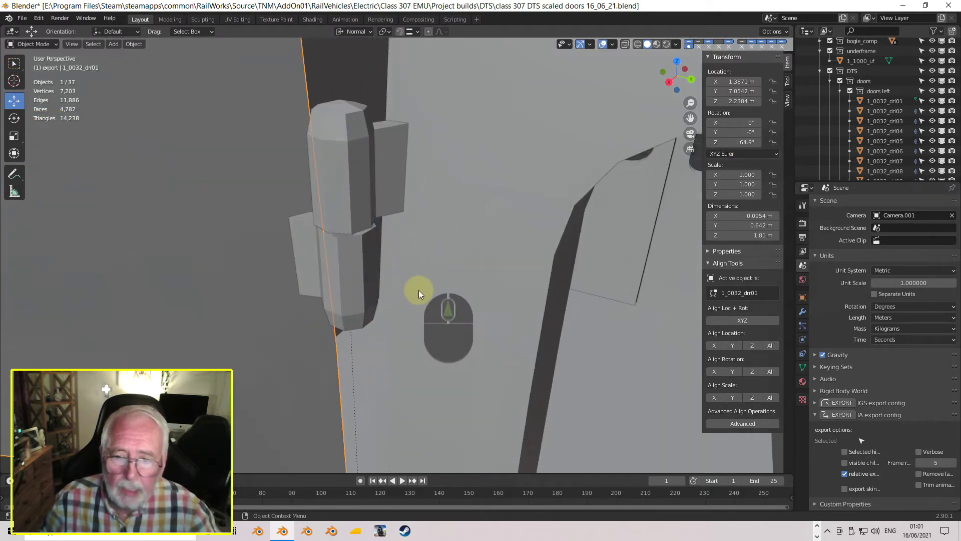
middle_click_drag(377, 279, 332, 329)
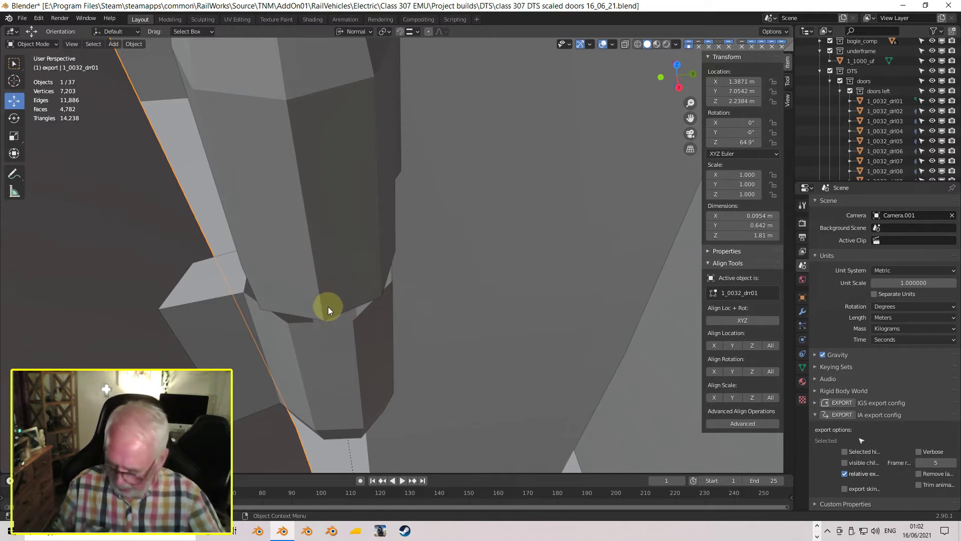
Reset the door's Z rotation to 0°
left_click(736, 144)
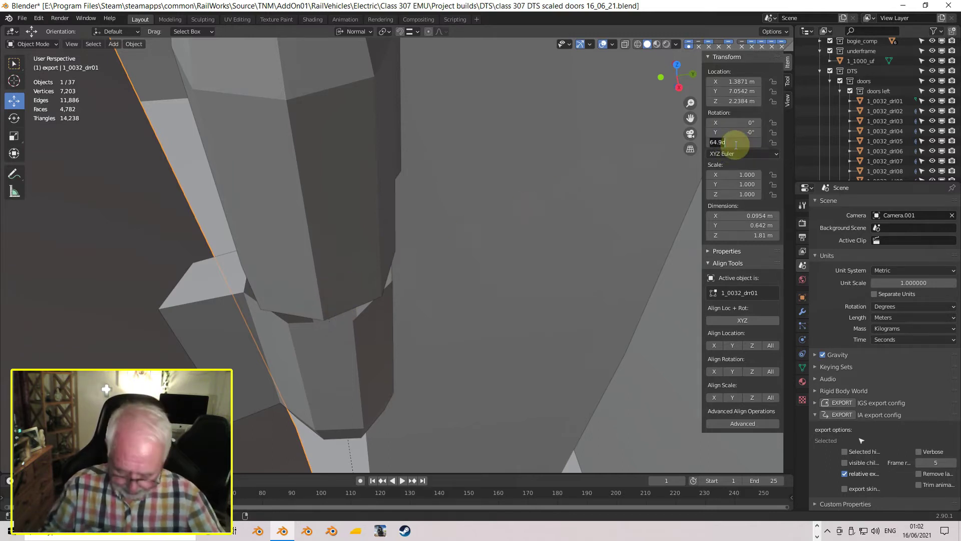
type("0")
key("Return")
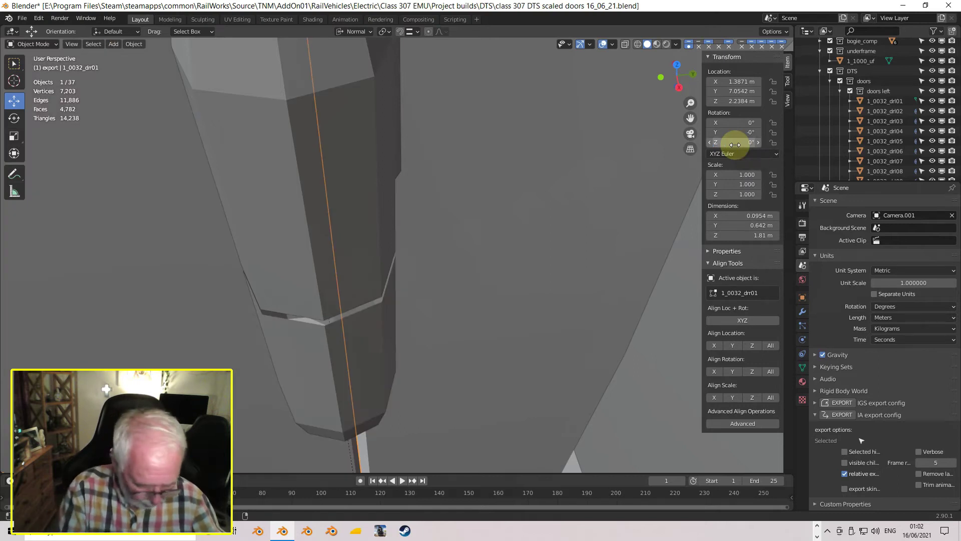
In top view, set transforms to affect only origins and move the door's origin along X to 1.3879 m, onto the door's edge
key("KP_7")
scroll(605, 353, "up", 2)
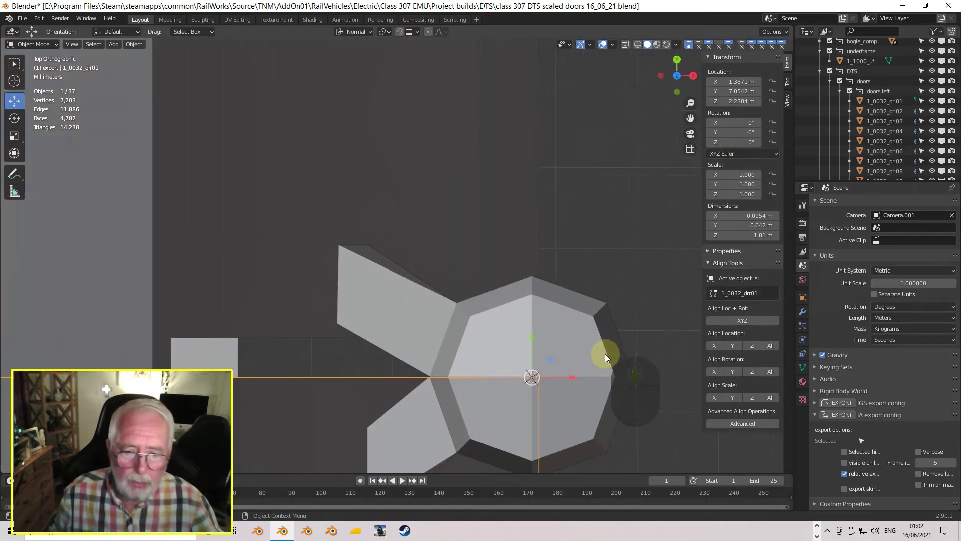
middle_click_drag(605, 353, 451, 218, "shift")
scroll(443, 247, "up", 5)
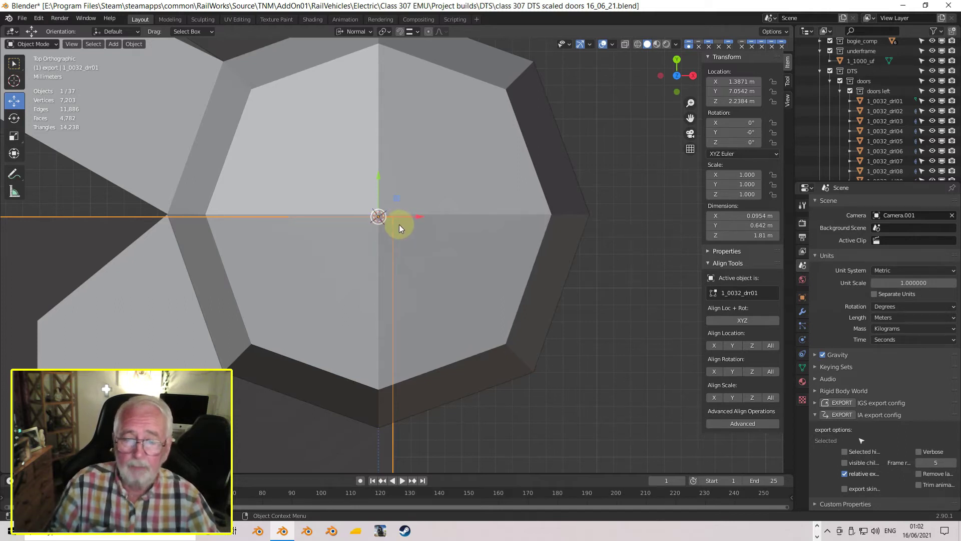
left_click(772, 32)
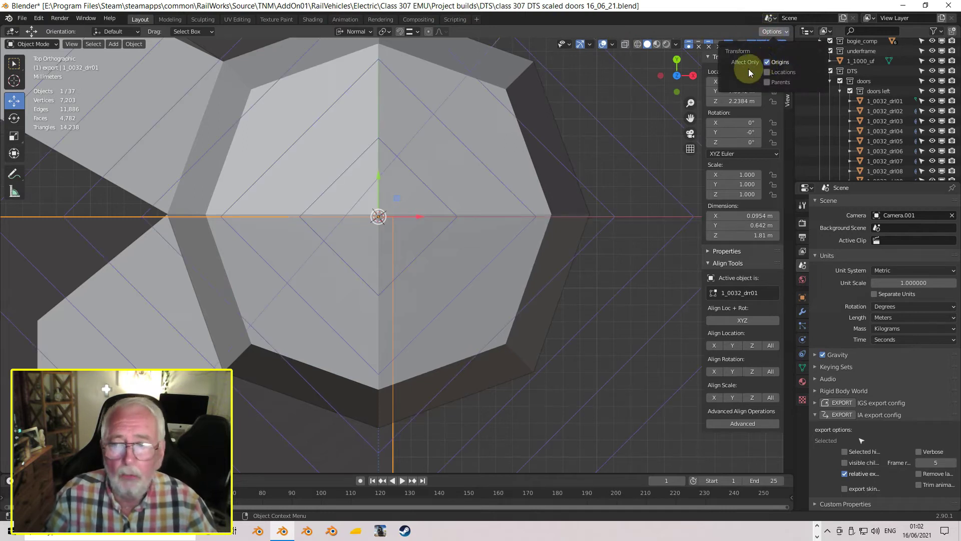
scroll(537, 185, "down", 3)
scroll(534, 185, "up", 5)
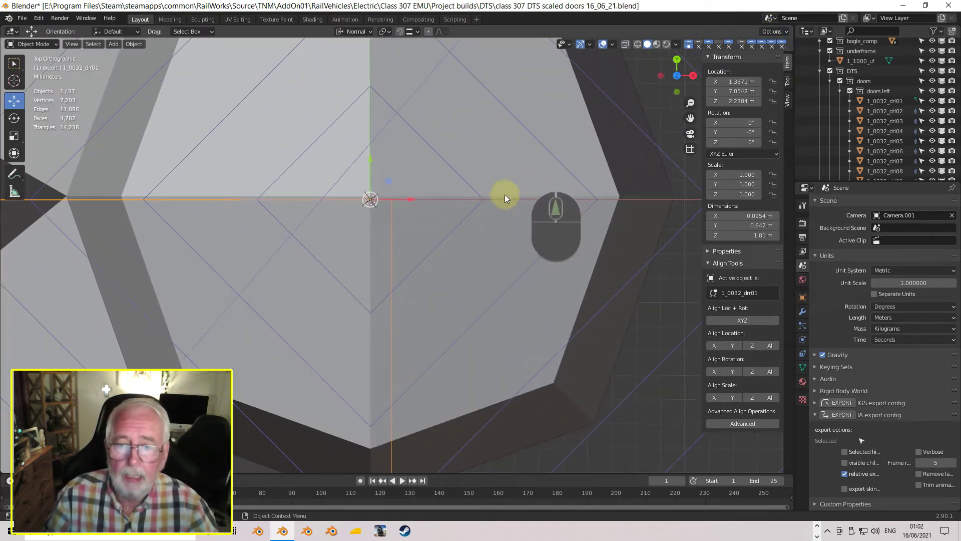
left_click_drag(409, 199, 433, 201)
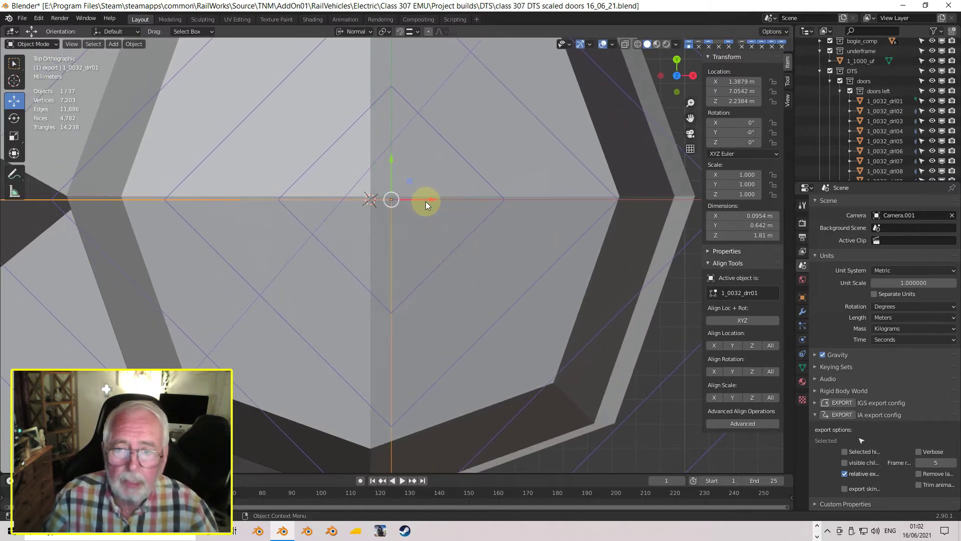
scroll(426, 201, "down", 6)
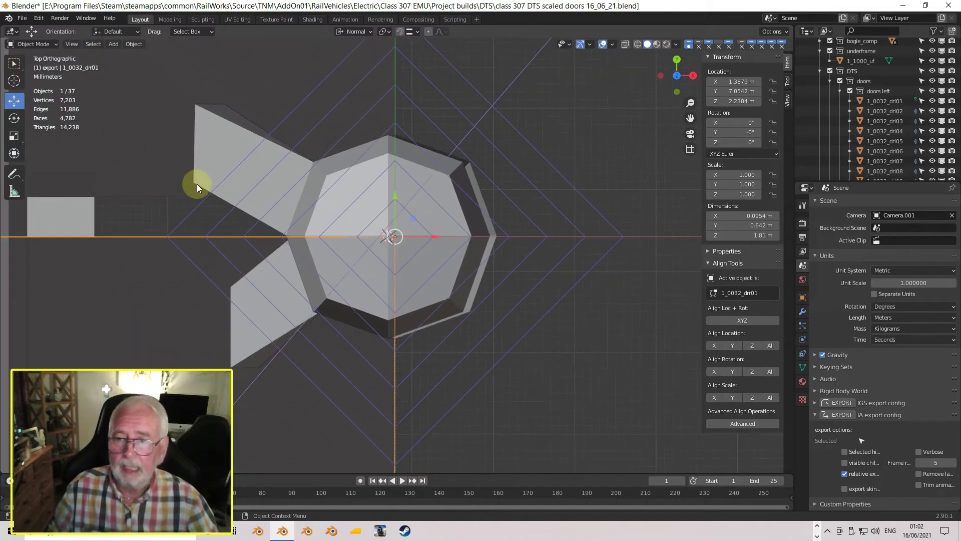
Select both hinge halves and turn off the option that limits transforms to origins
left_click(209, 177)
left_click(271, 299, "shift")
scroll(510, 250, "up", 8)
middle_click_drag(516, 221, 441, 353, "shift")
left_click(776, 32)
left_click(770, 60)
scroll(447, 303, "up", 2)
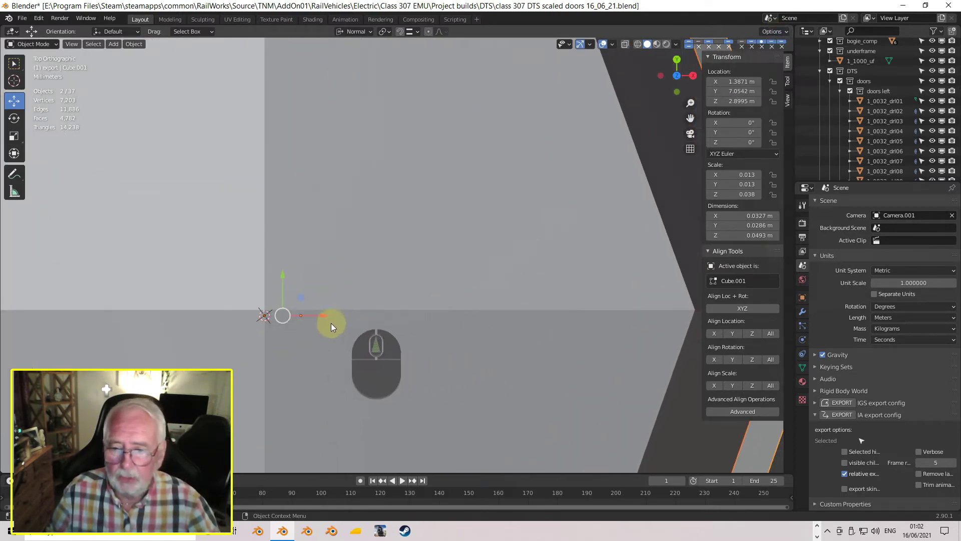
Switch the viewport to wireframe and try to move both hinge halves along X towards the door's origin
left_click(637, 44)
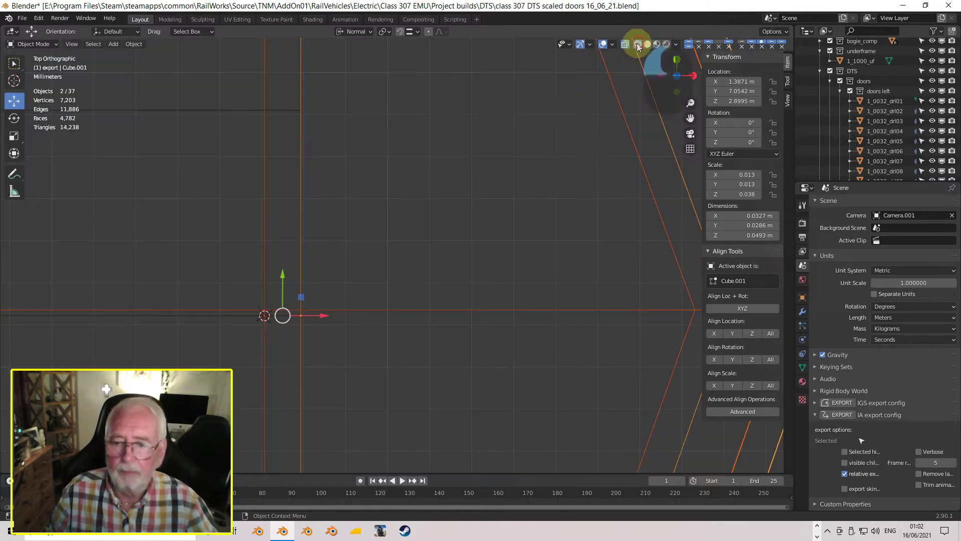
scroll(364, 298, "up", 2)
scroll(364, 299, "down", 6)
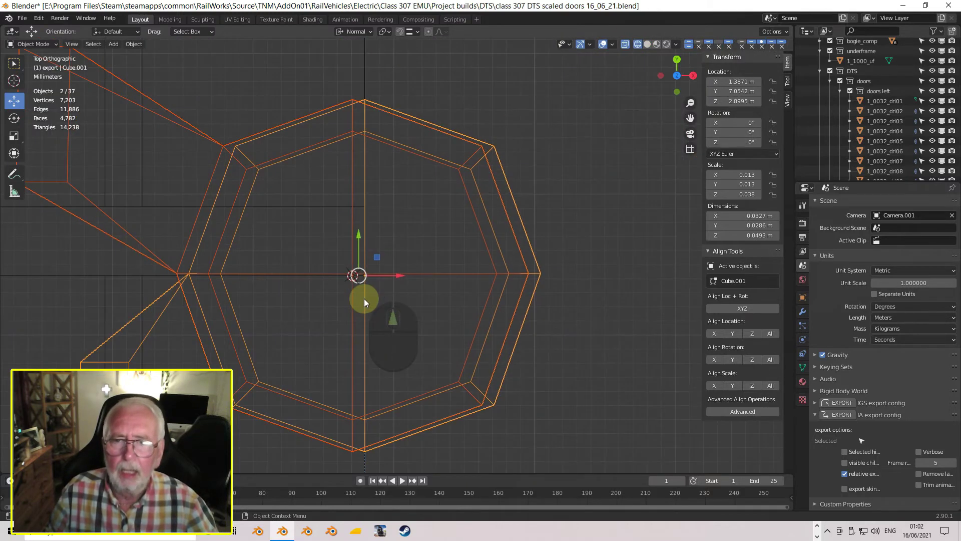
scroll(363, 299, "up", 4)
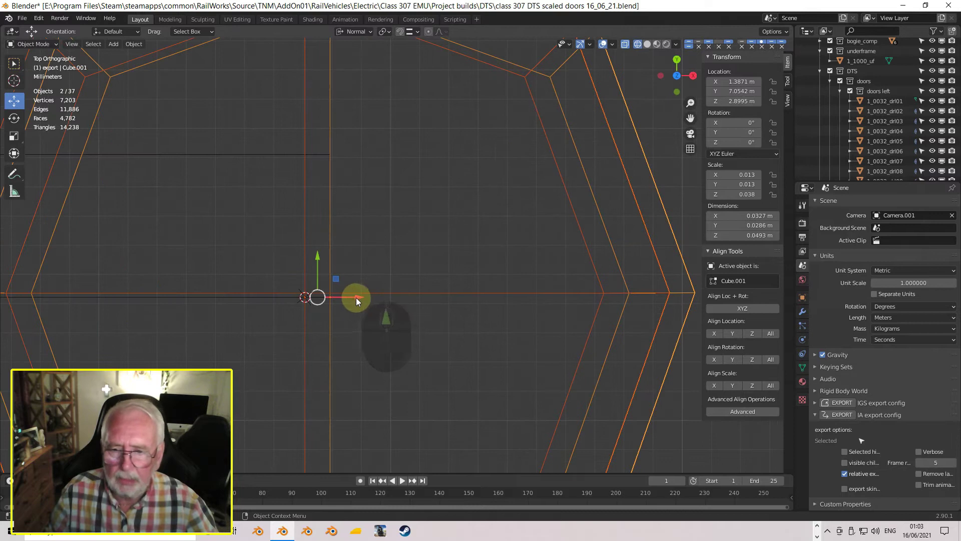
mouse_move(353, 296)
left_mouse_down()
mouse_move(370, 300)
mouse_move(356, 299)
left_mouse_up()
scroll(356, 299, "down", 3)
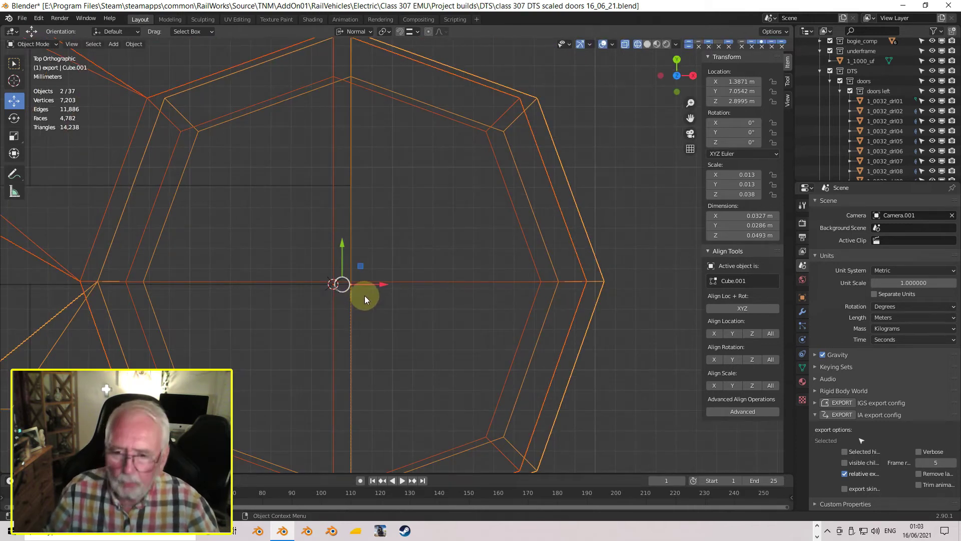
scroll(364, 295, "down", 1)
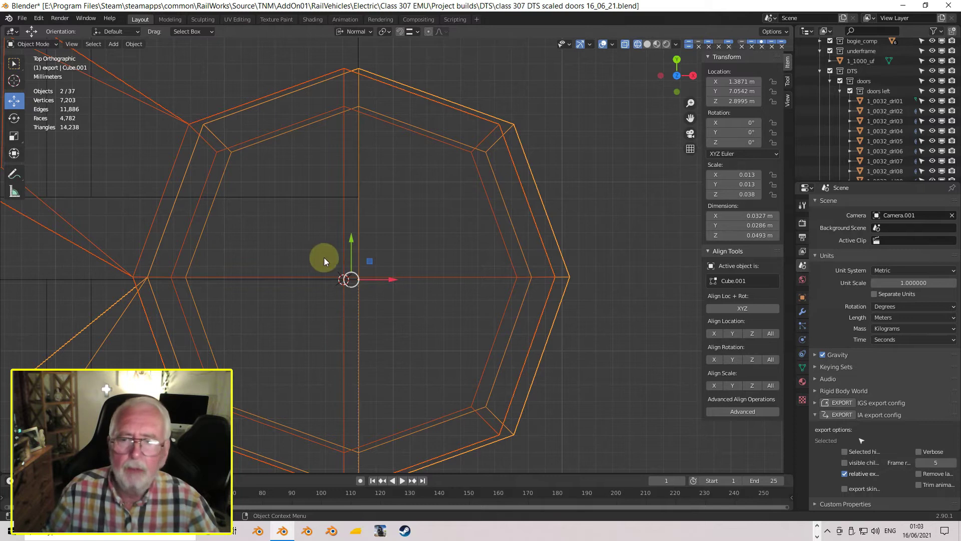
Snap the 3D cursor to the origin of the door 1_0032_drr01
left_click(70, 284)
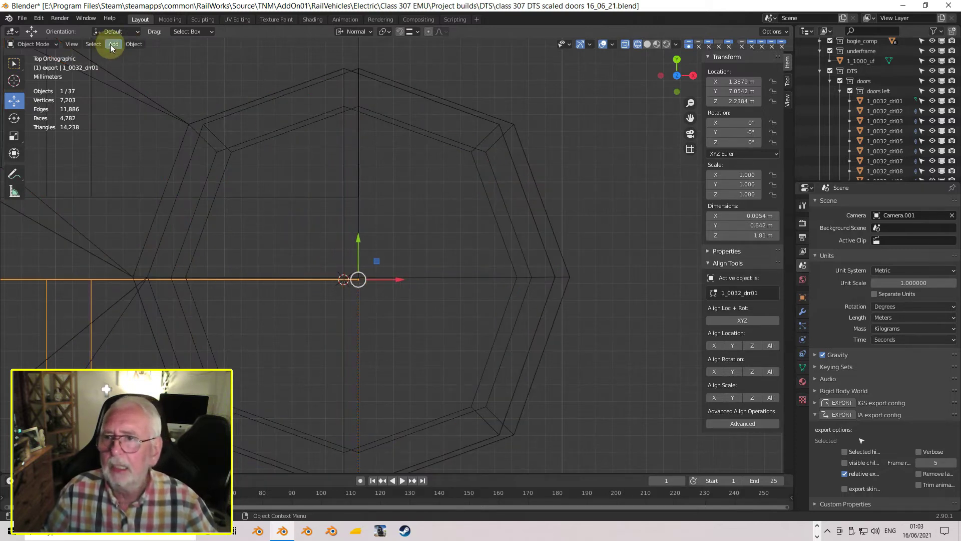
left_click(134, 44)
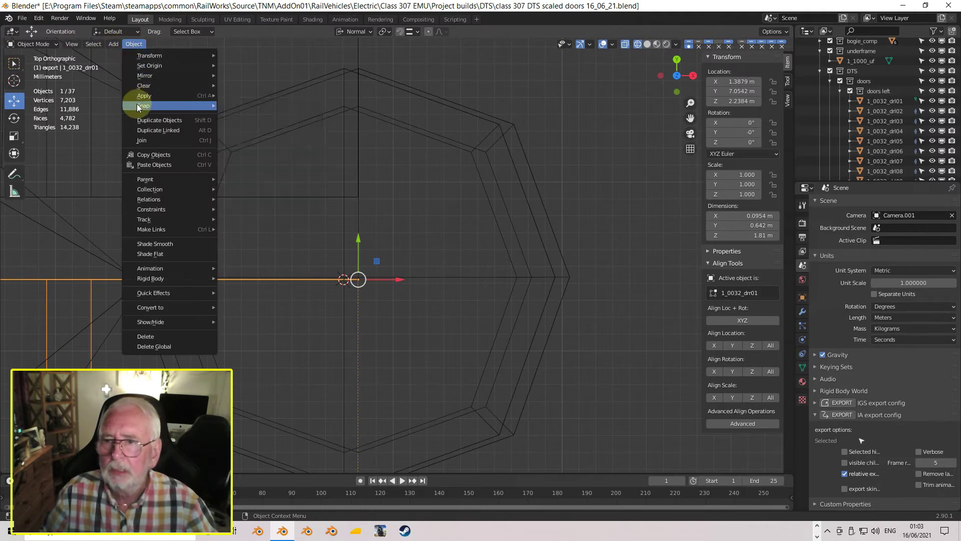
mouse_move(137, 105)
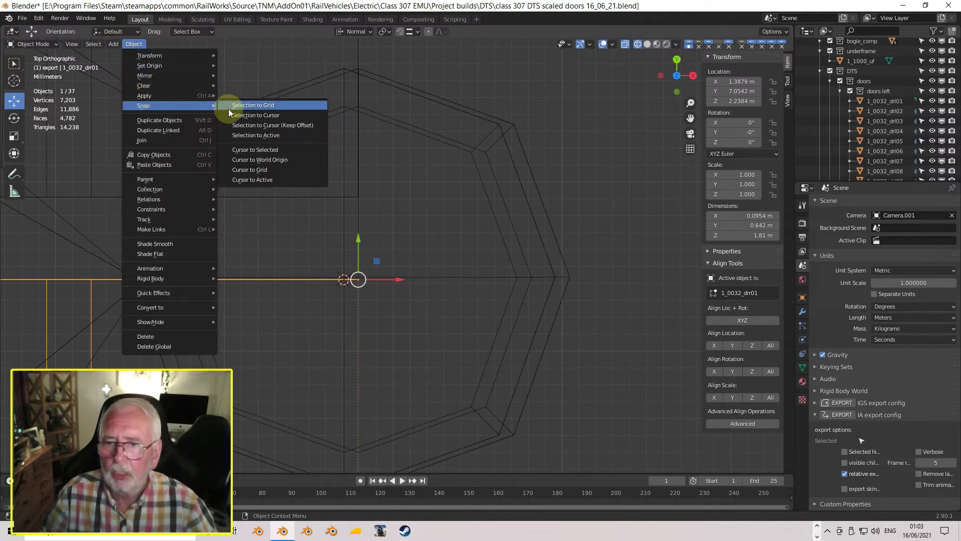
left_click(245, 149)
Move the upper hinge half along X to 1.3879 m so that its centre sits on the 3D cursor
scroll(372, 263, "down", 3)
left_click(281, 247)
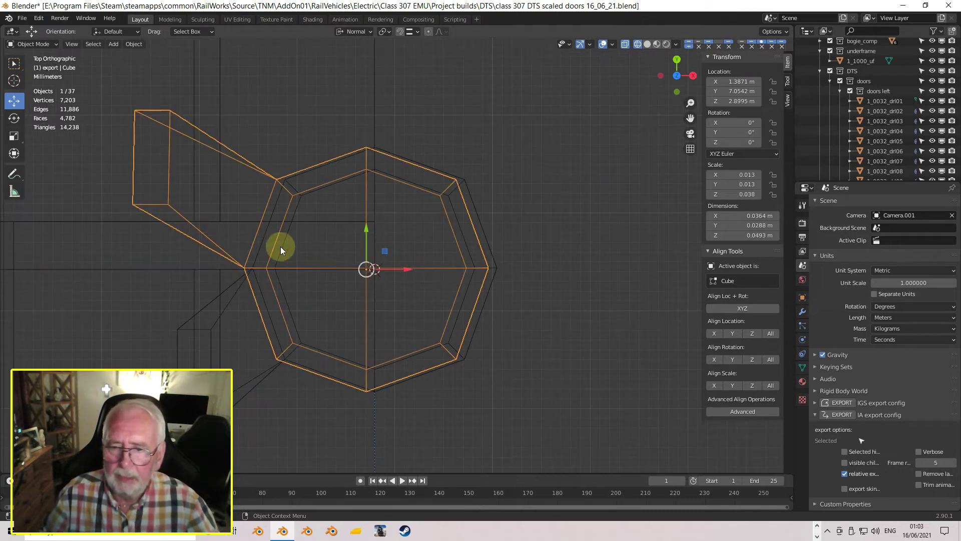
scroll(389, 258, "up", 10)
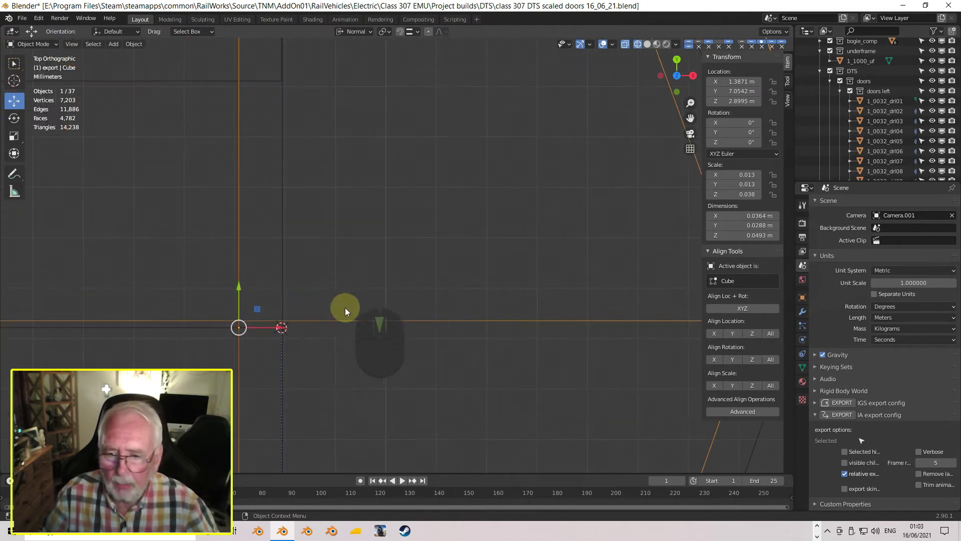
left_click_drag(281, 327, 322, 334)
scroll(276, 329, "down", 6)
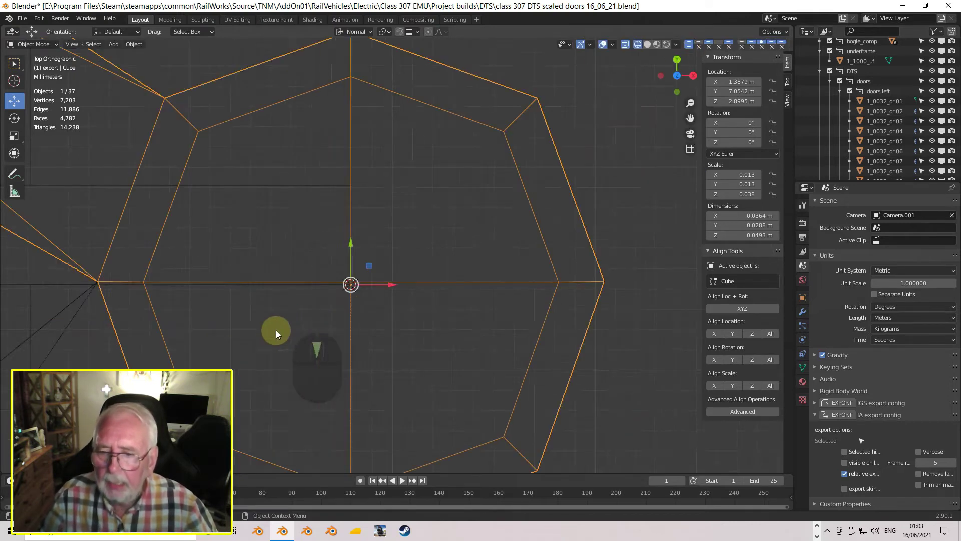
Select the lower hinge half and check its centre's alignment with the 3D cursor
left_click(191, 297)
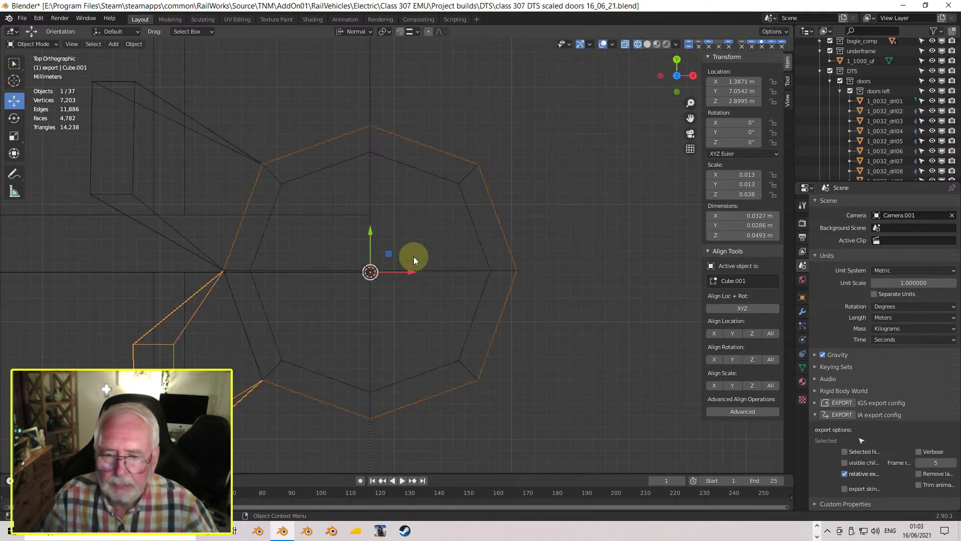
scroll(407, 275, "up", 5)
middle_click_drag(406, 277, 408, 223, "shift")
left_click_drag(377, 240, 380, 241)
scroll(379, 241, "down", 4)
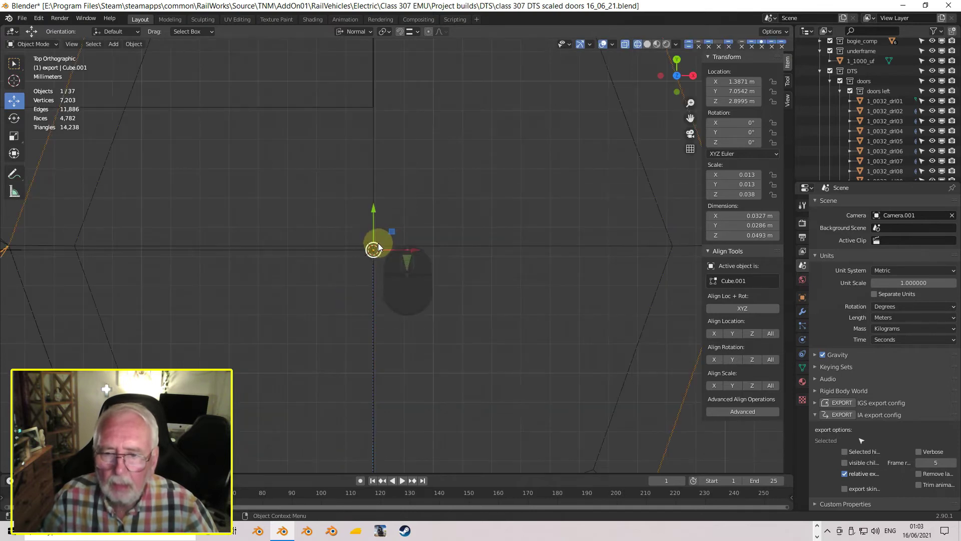
scroll(380, 251, "down", 6)
scroll(368, 245, "up", 3)
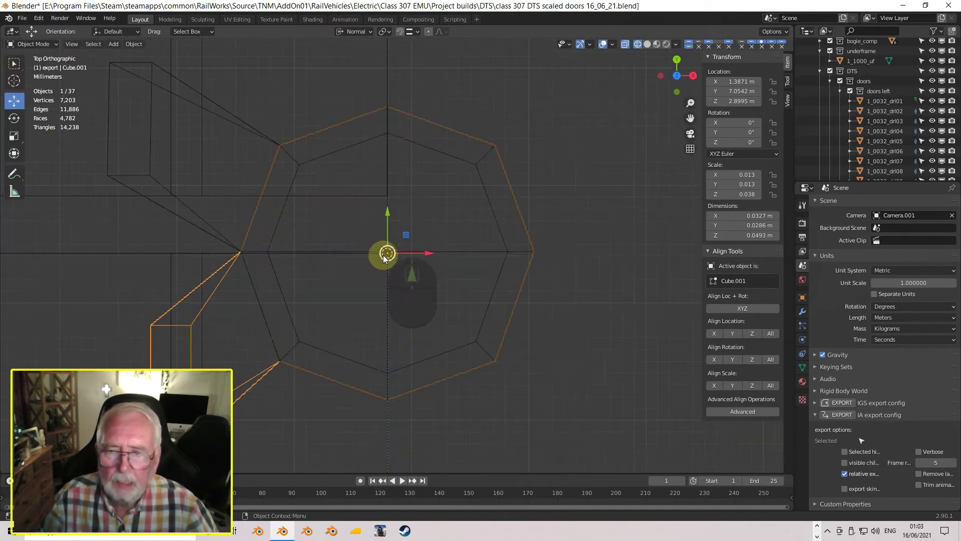
scroll(385, 253, "down", 3)
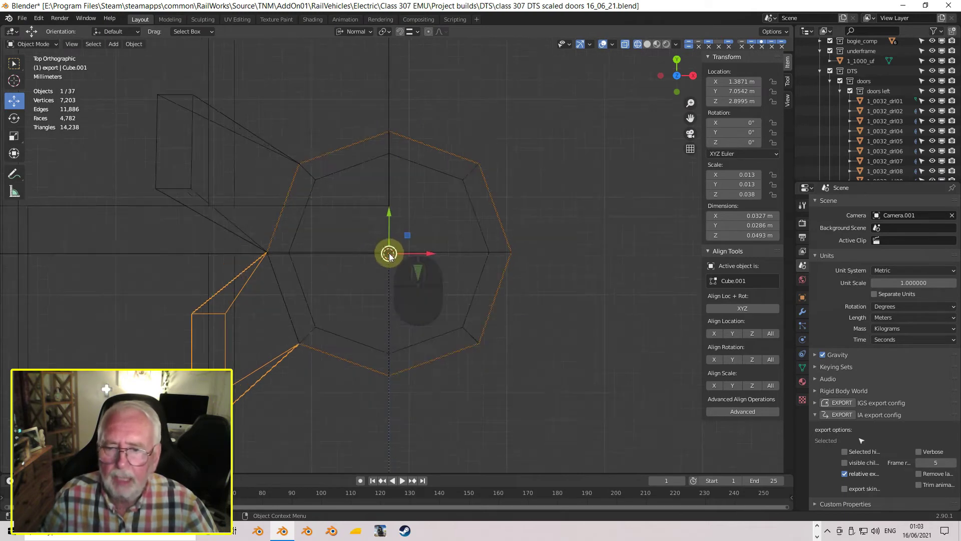
Switch the viewport to solid shading and examine how both hinge halves sit against the door and each other
middle_click_drag(449, 276, 371, 213)
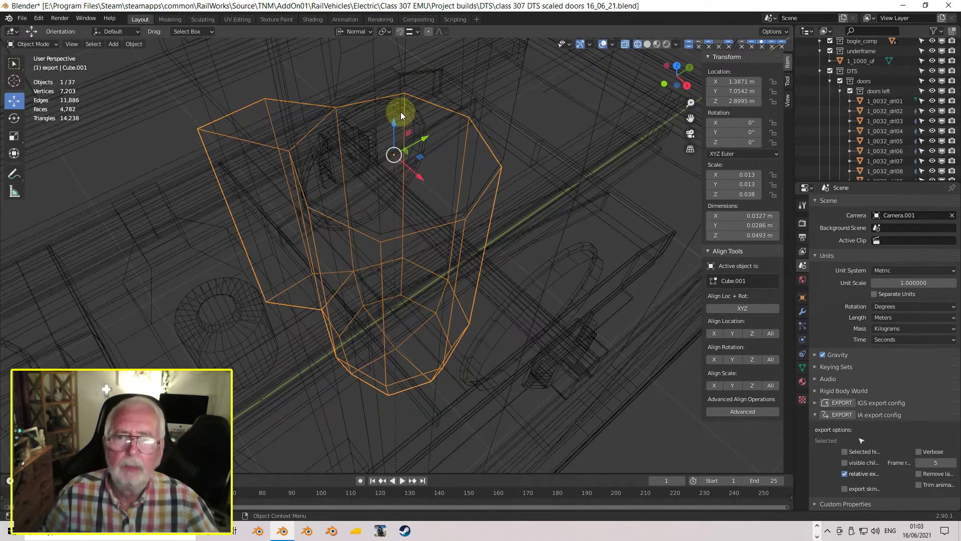
left_click(647, 43)
mouse_move(467, 180)
middle_mouse_down()
mouse_move(441, 148)
mouse_move(364, 133)
mouse_move(357, 59)
mouse_move(314, 104)
mouse_move(409, 137)
mouse_move(541, 128)
mouse_move(512, 137)
middle_mouse_up()
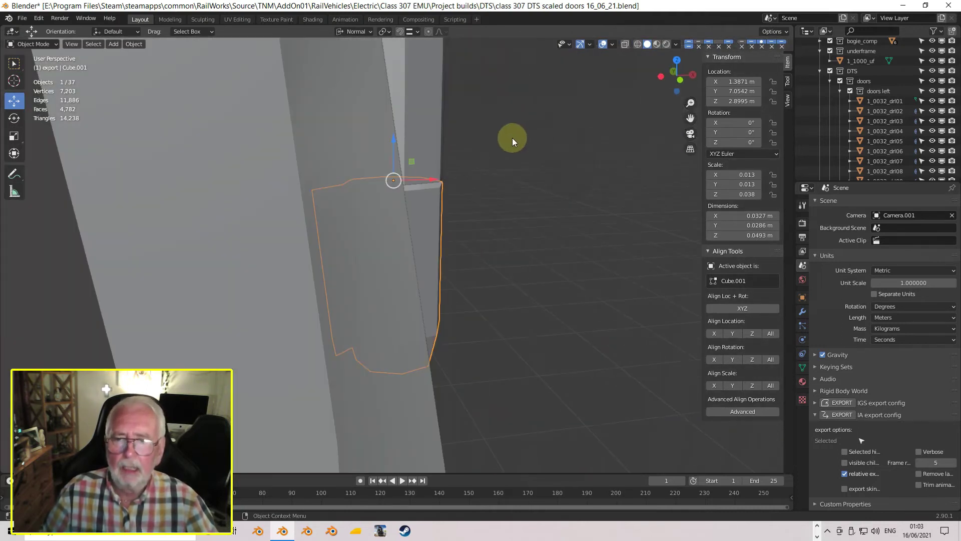
scroll(488, 153, "down", 4)
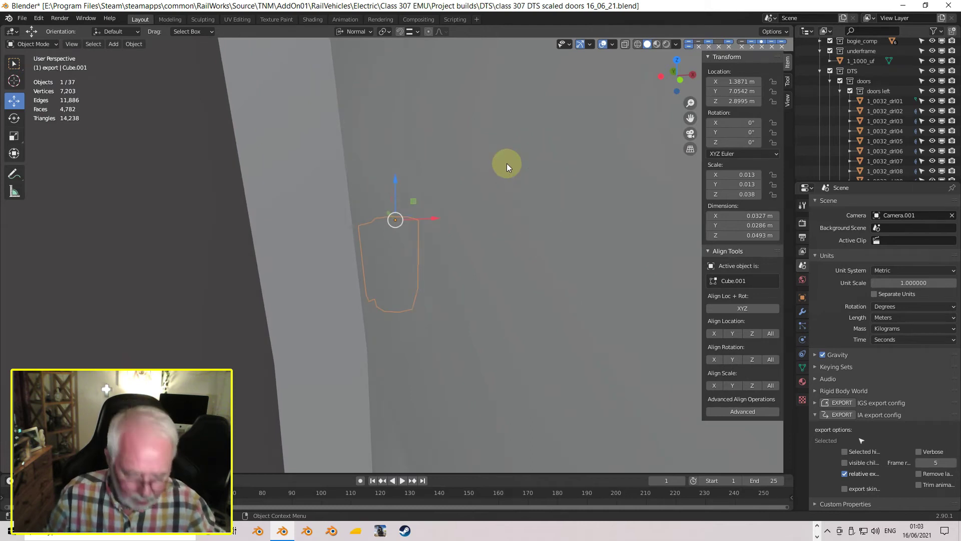
key("End")
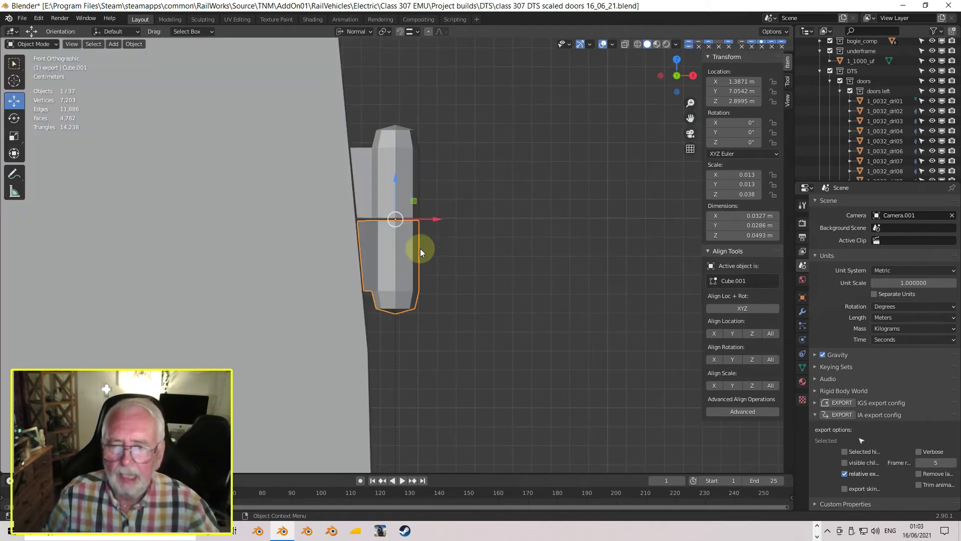
scroll(414, 248, "up", 5)
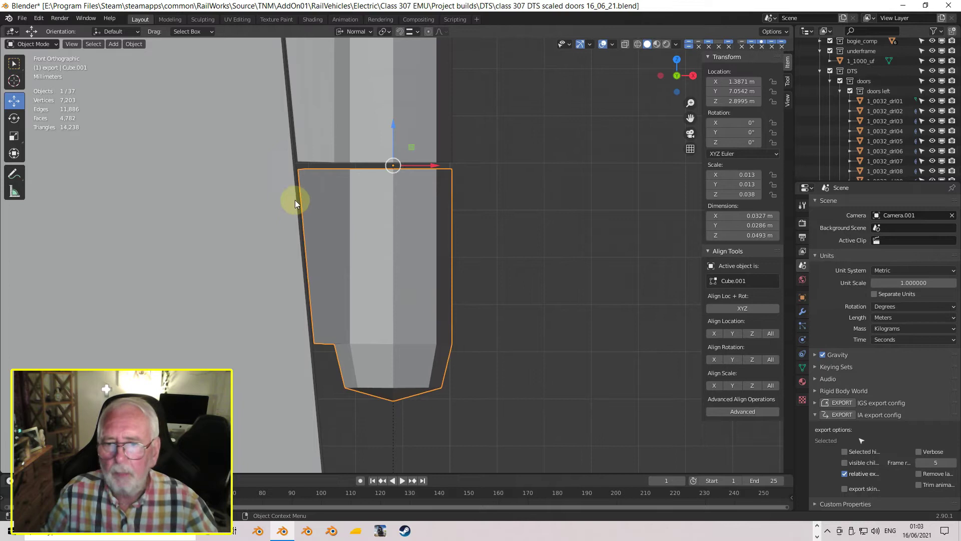
middle_click_drag(315, 173, 304, 241)
scroll(314, 307, "up", 2)
scroll(314, 308, "down", 2)
scroll(304, 242, "down", 2)
Rotate the door 1_0032_drr01 about Z to 86.8° and inspect the hinge halves in the open position
left_click(293, 247)
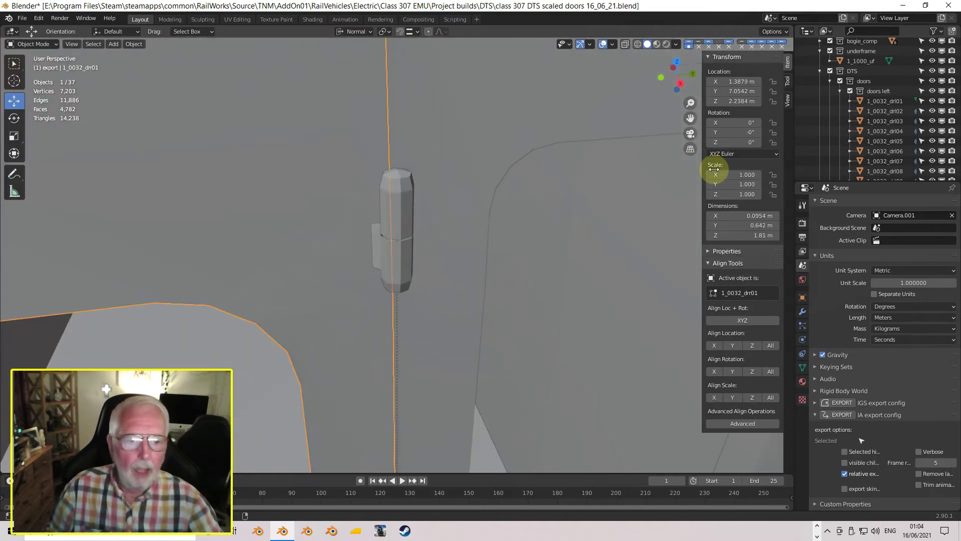
left_click_drag(749, 143, 792, 143)
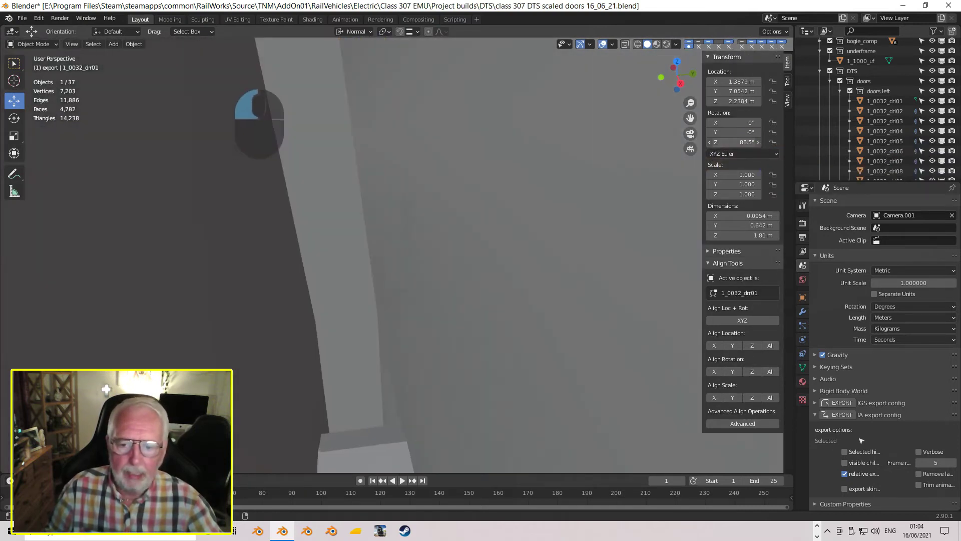
middle_click_drag(461, 268, 497, 281)
scroll(554, 266, "up", 5)
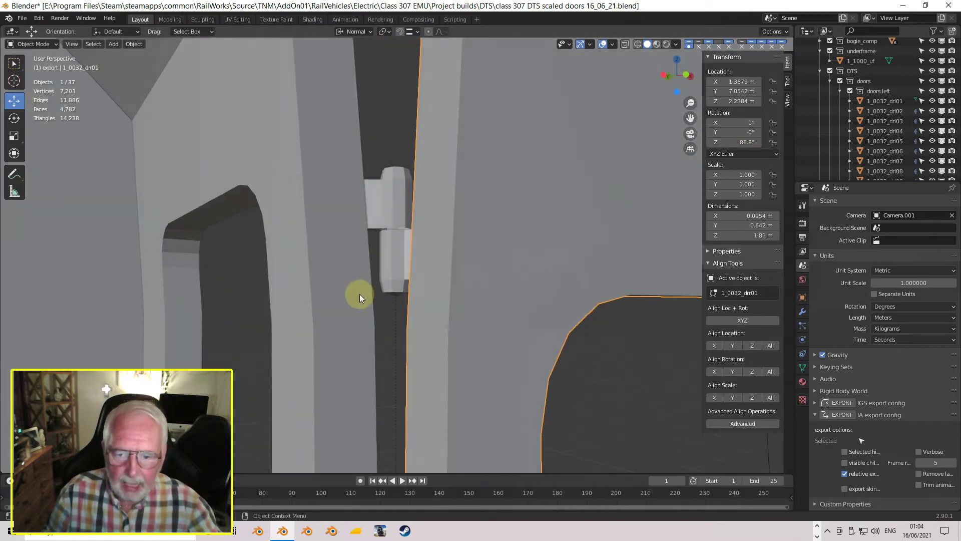
scroll(364, 277, "up", 3)
middle_click_drag(364, 278, 378, 218)
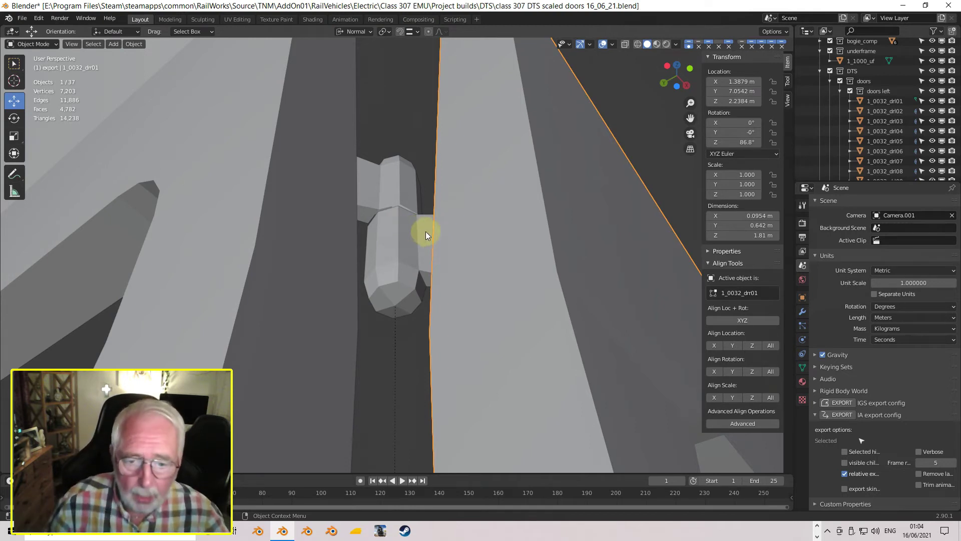
scroll(431, 244, "down", 2)
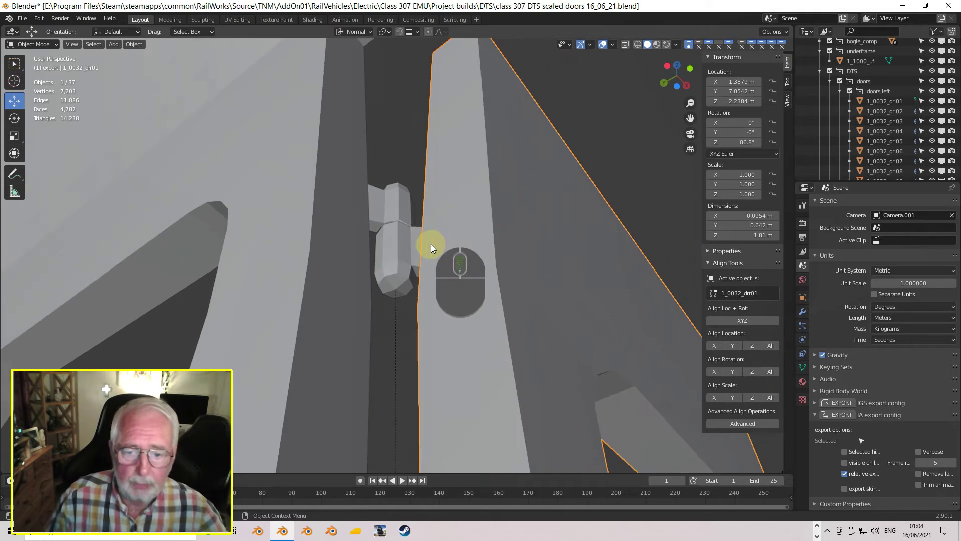
Set the Z rotation of the door 1_0032_drr01 to 0°
left_click(739, 142)
type("0")
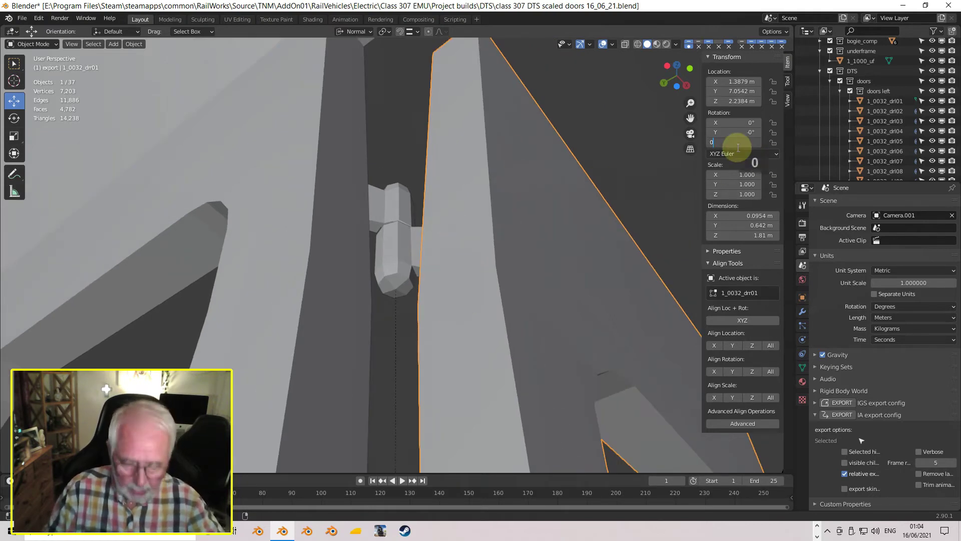
key("Return")
In wireframe edit mode, select the door-side face of the lower hinge half's leaf and snap the 3D cursor to it
middle_click_drag(489, 182, 374, 296)
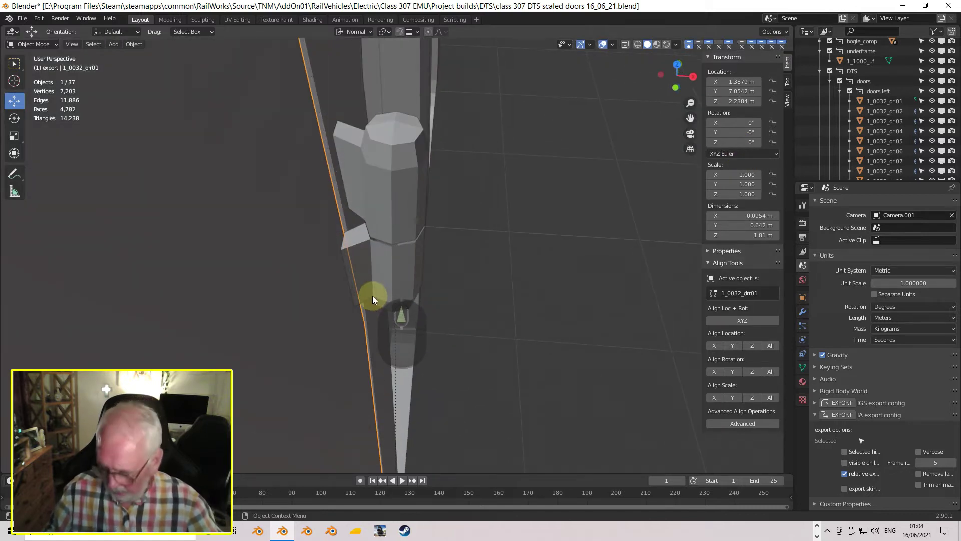
left_click(396, 284)
key("Tab")
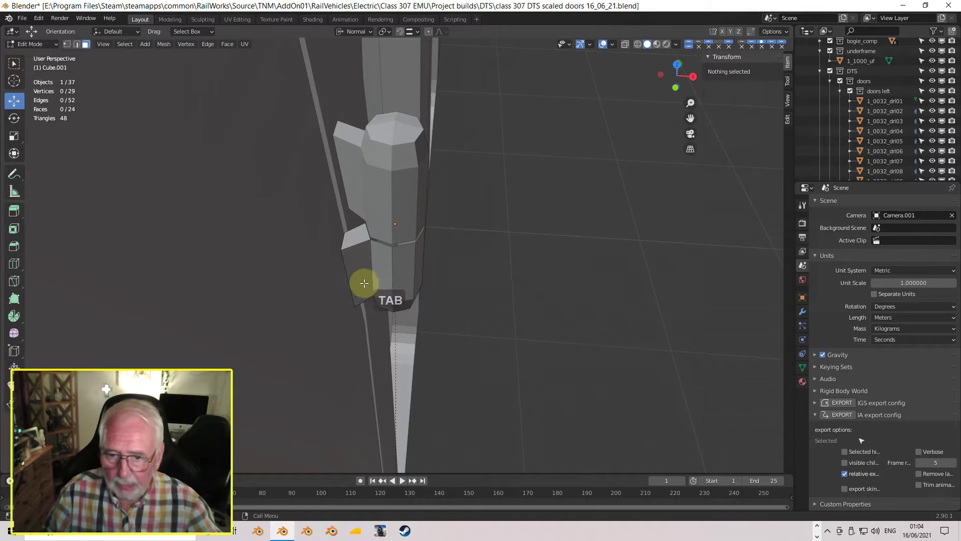
mouse_move(358, 274)
middle_mouse_down()
mouse_move(388, 270)
mouse_move(371, 280)
middle_mouse_up()
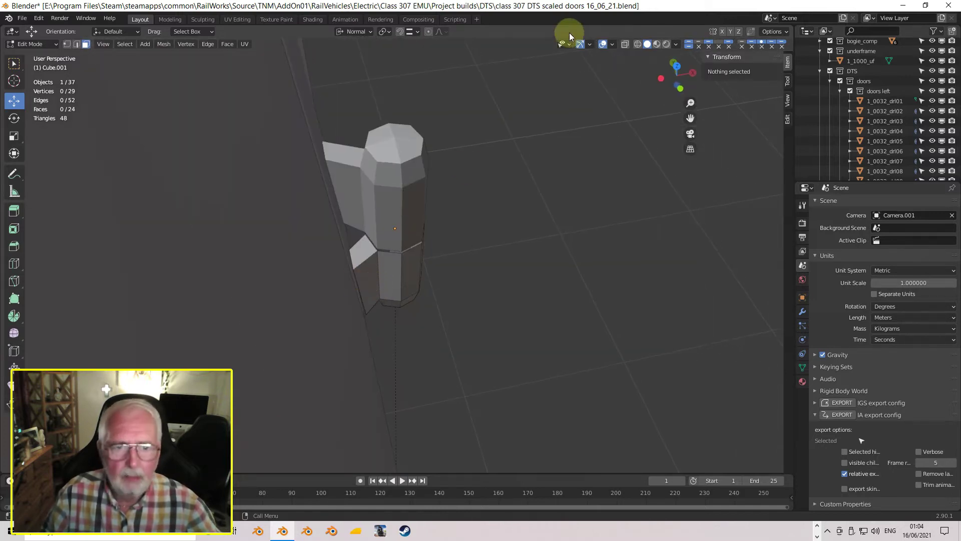
left_click(638, 44)
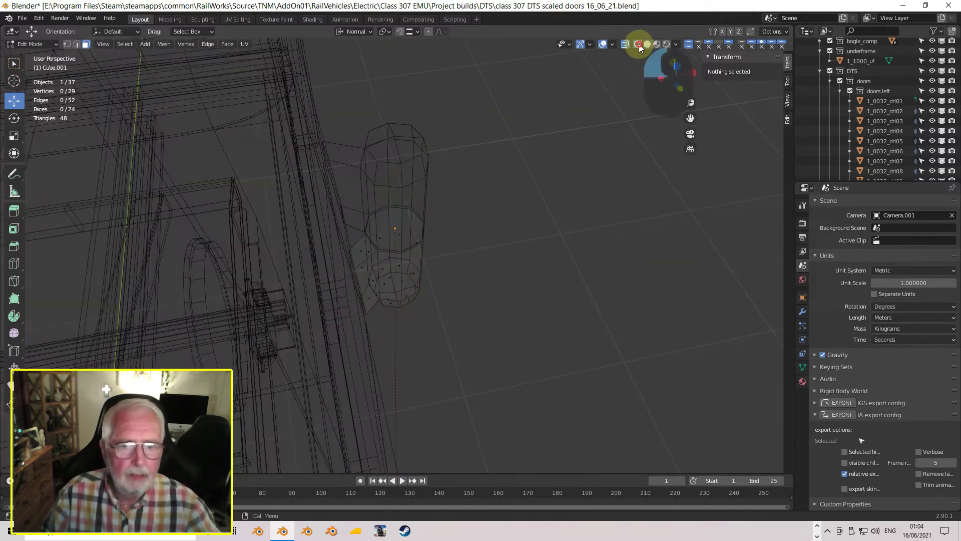
left_click(359, 285)
mouse_move(361, 286)
middle_mouse_down()
mouse_move(401, 254)
mouse_move(370, 276)
middle_mouse_up()
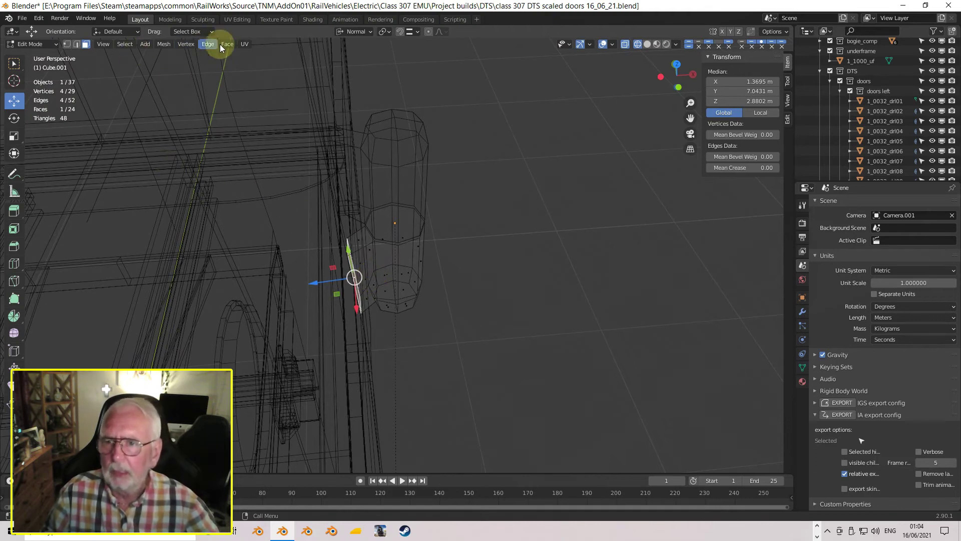
left_click(168, 44)
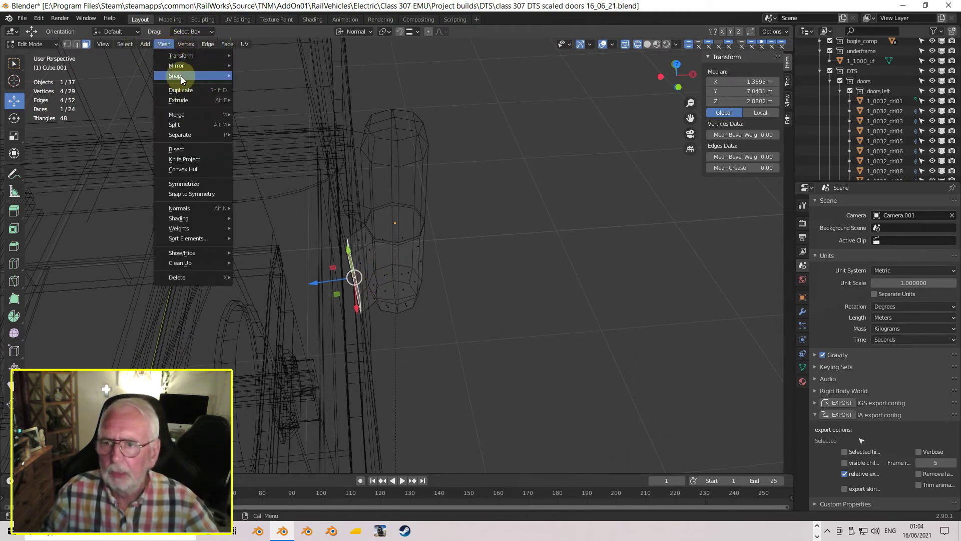
mouse_move(181, 76)
left_click(265, 120)
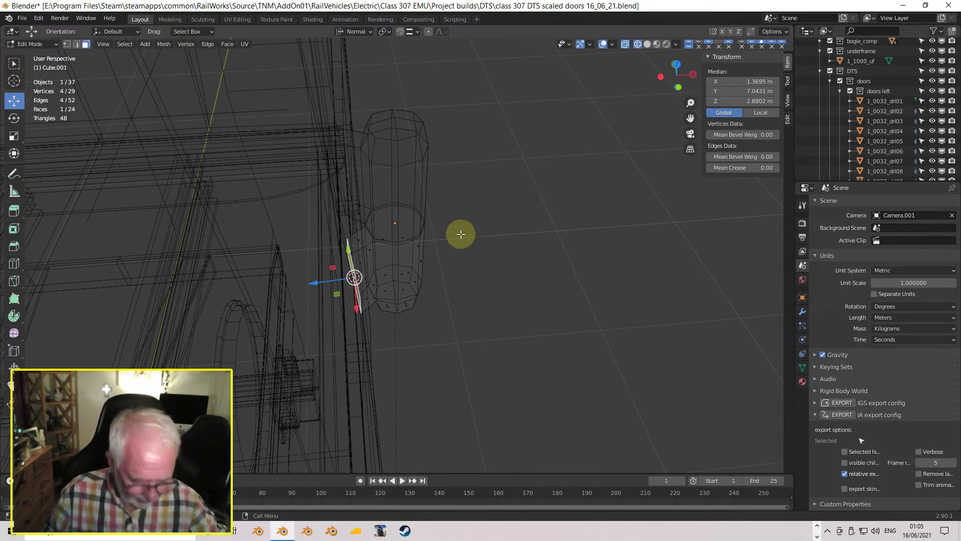
Return to object mode, add a cube at the 3D cursor in the right side view, and restore solid shading
key("KP_3")
scroll(445, 207, "up", 3)
scroll(446, 206, "down", 3)
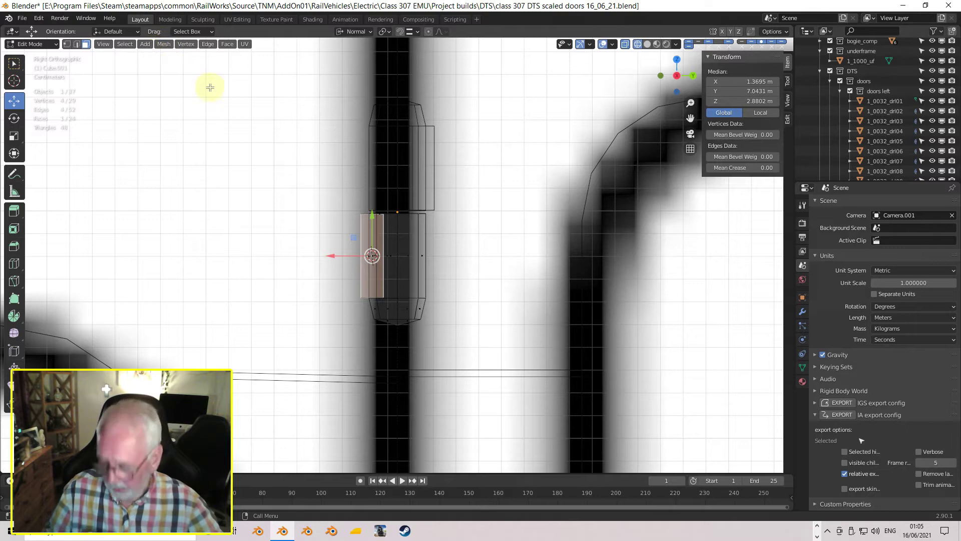
key("Tab")
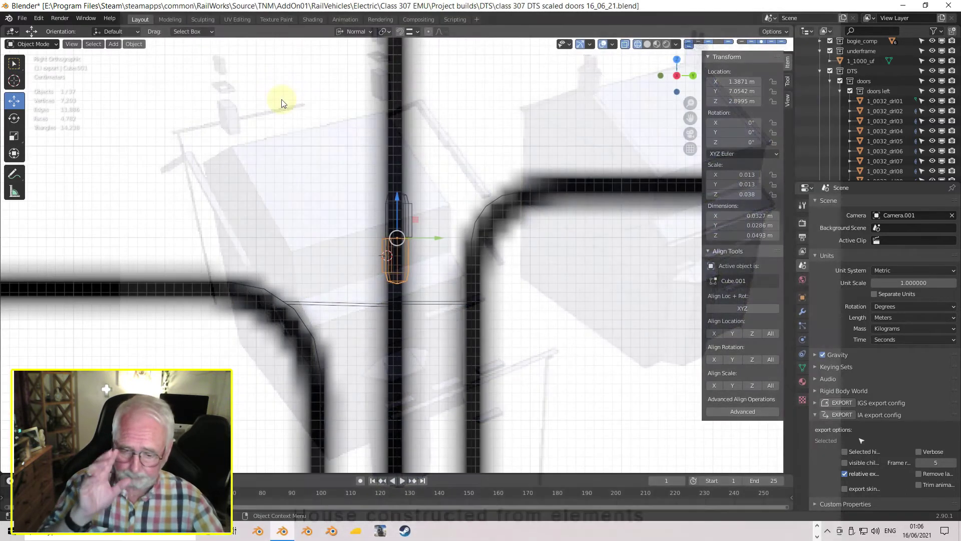
scroll(282, 103, "up", 4)
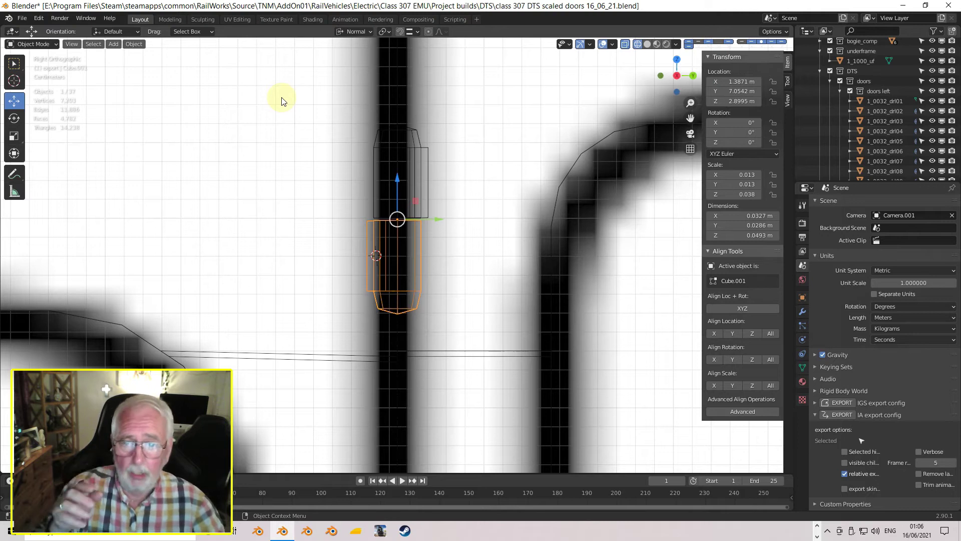
scroll(260, 95, "down", 2)
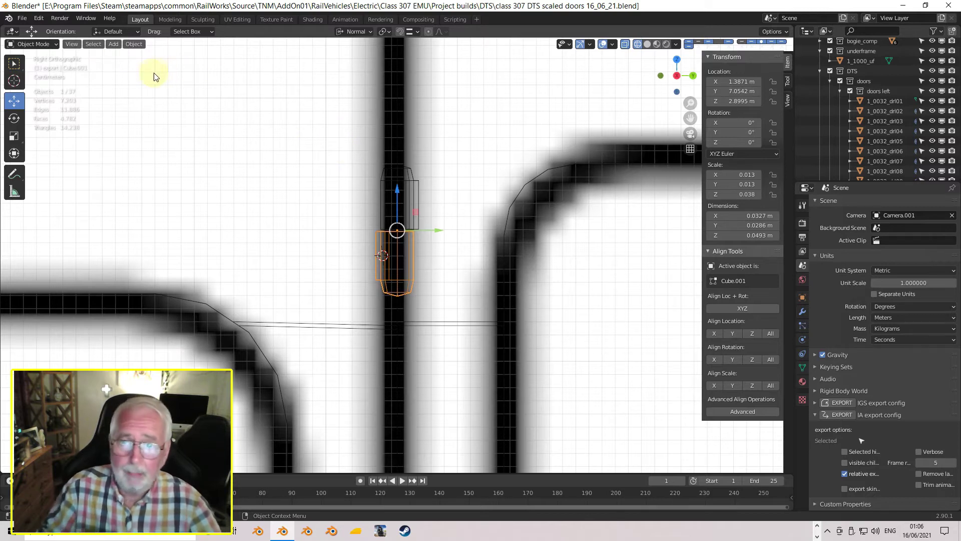
mouse_move(120, 58)
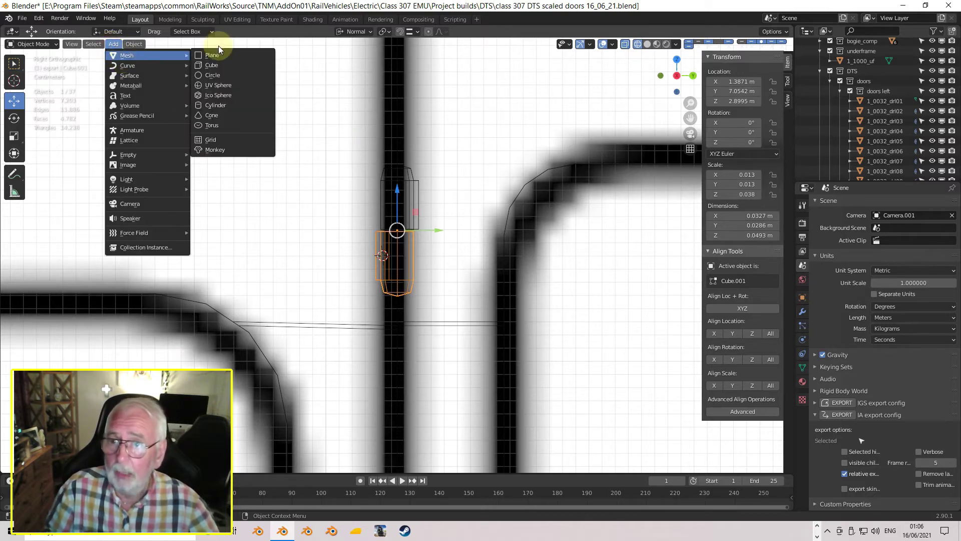
left_click(211, 65)
scroll(402, 220, "down", 8)
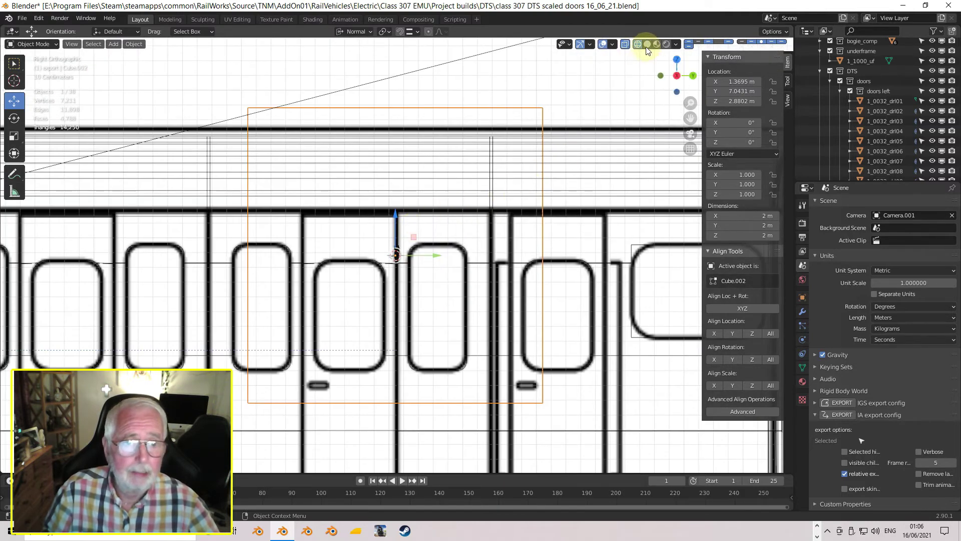
left_click(648, 44)
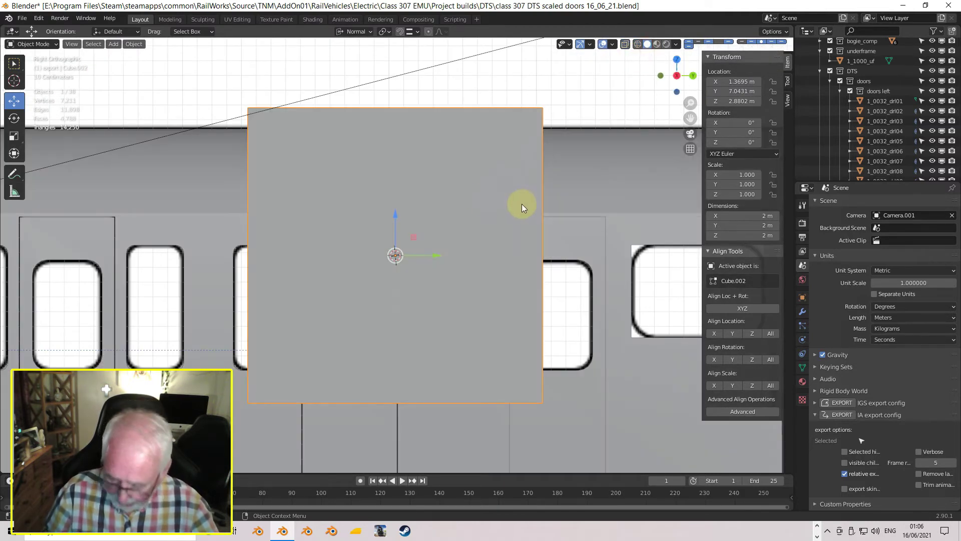
Scale the new cube down uniformly to about 0.0458 m, near the size of the lower hinge half
key("s")
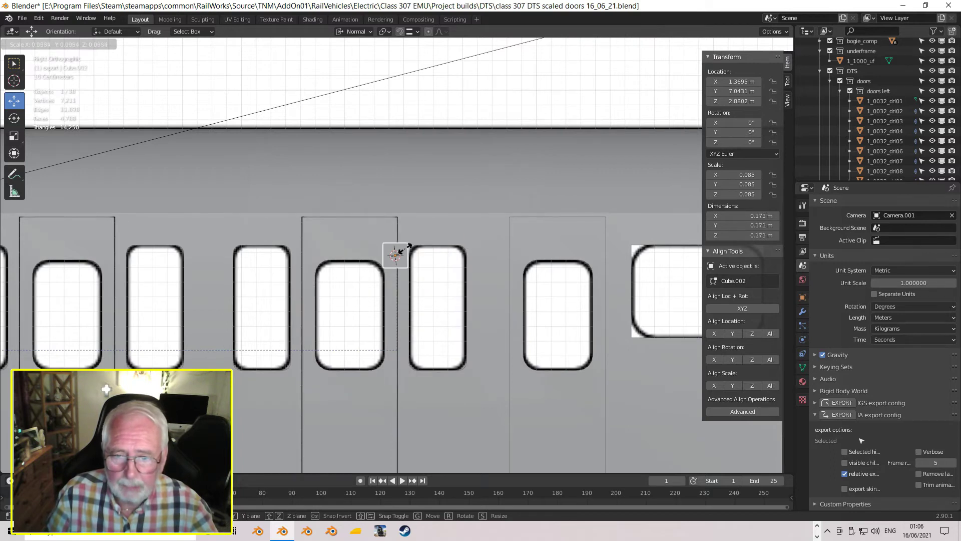
left_click(401, 250)
scroll(402, 251, "up", 4)
scroll(402, 250, "up", 6)
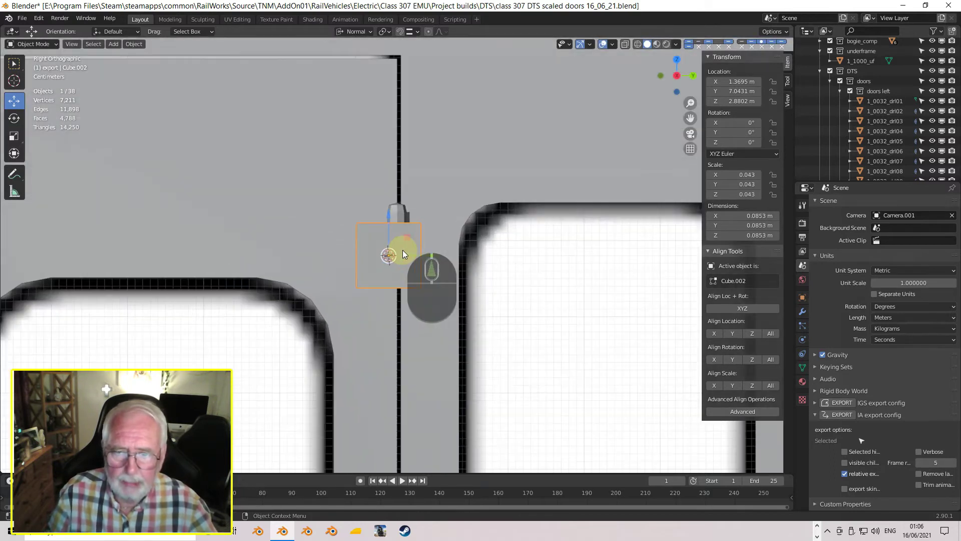
key("s")
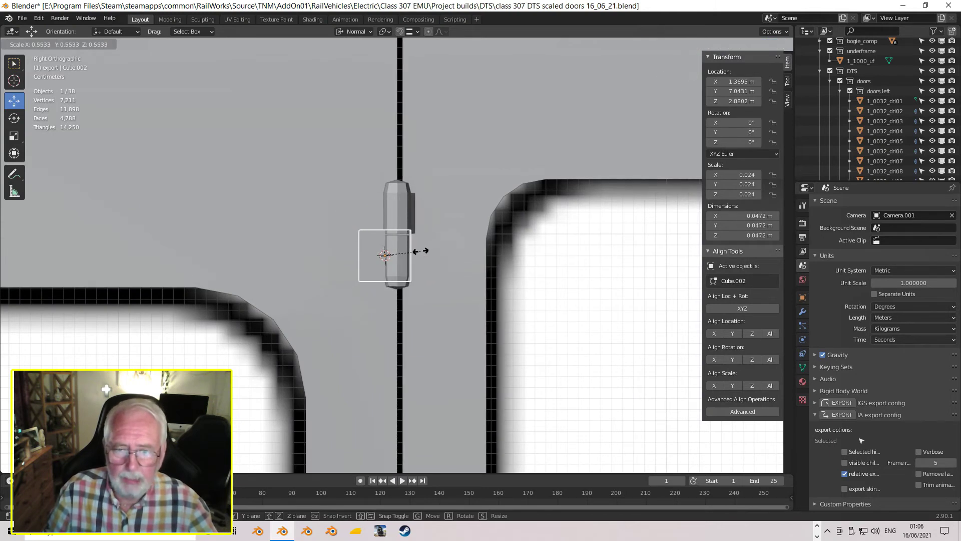
left_click(405, 232)
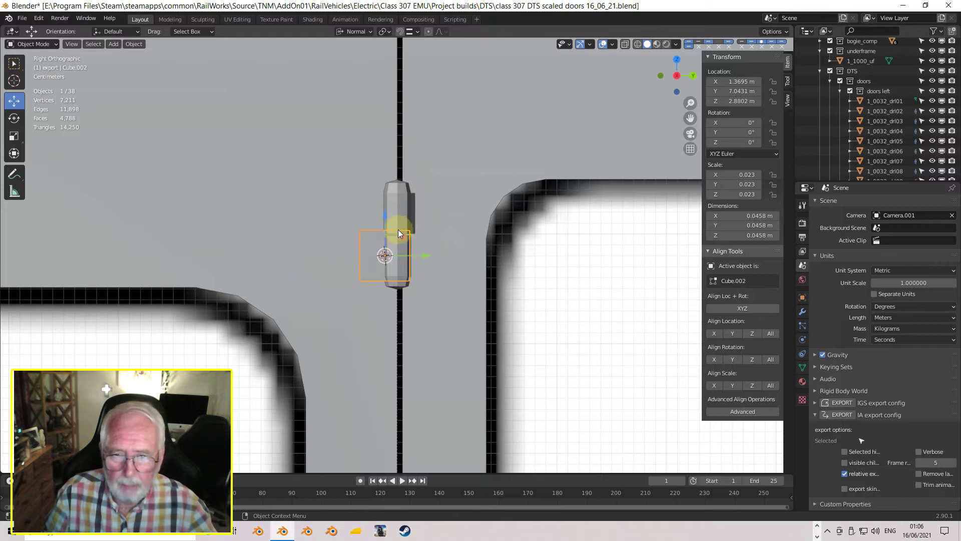
Scale the cube uniformly to about 0.0393 m and lower it to Z 2.8791 m beside the lower hinge half
scroll(412, 234, "up", 5)
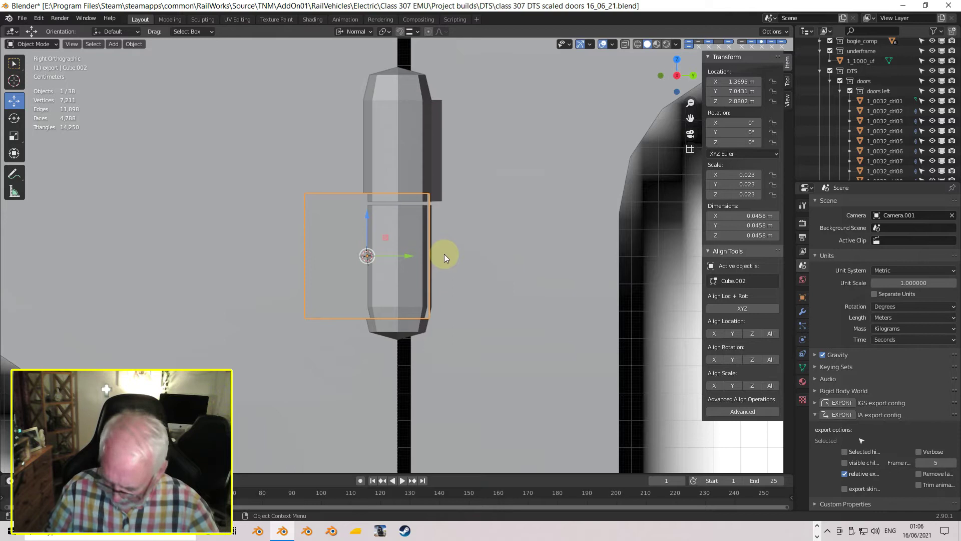
key("s")
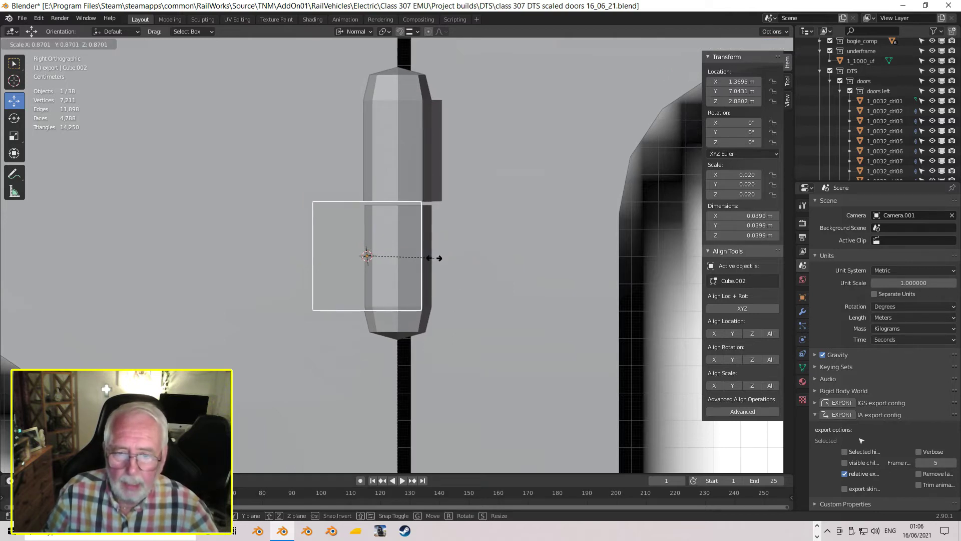
left_click(388, 244)
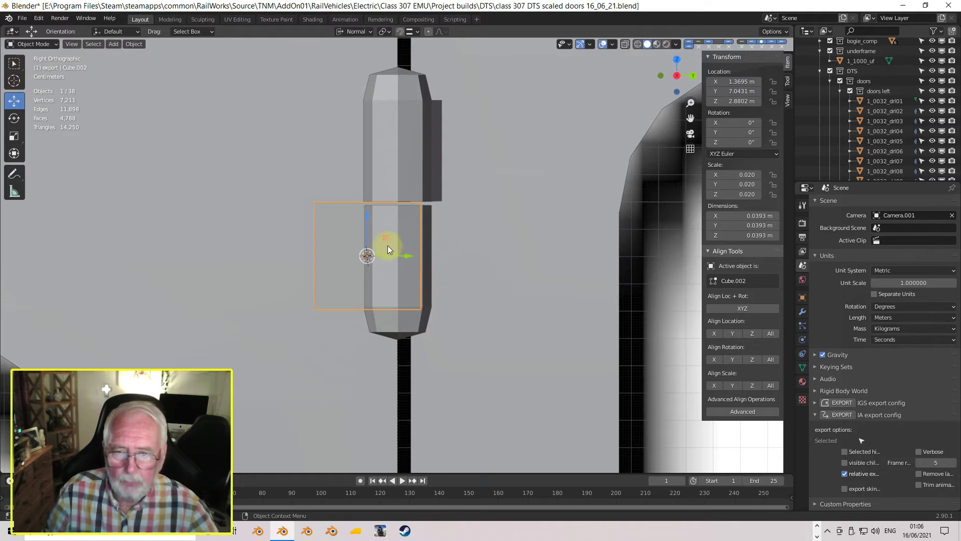
left_click_drag(366, 217, 367, 221)
left_click(381, 302)
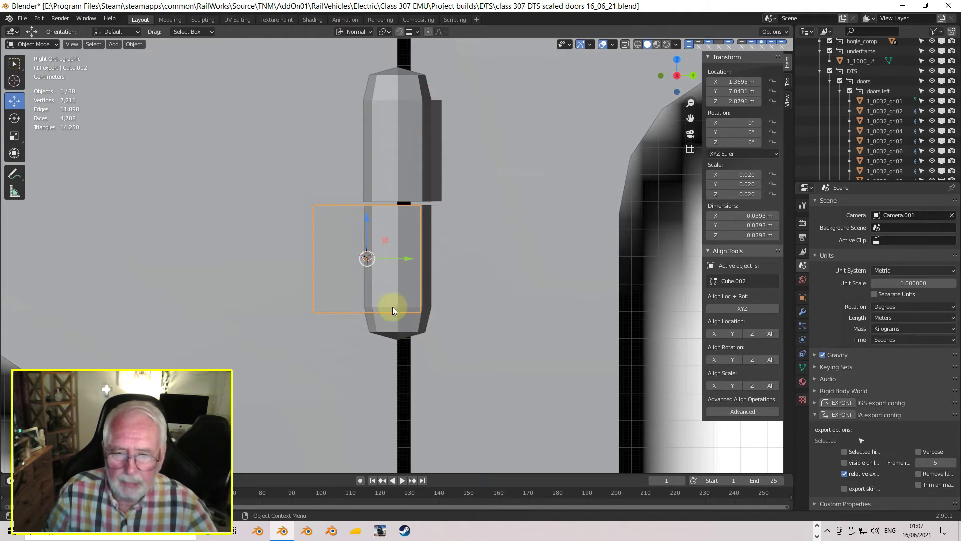
Flatten the new cube along X to about 0.00242 m and shift it along Y to 7.0346 m behind the lower hinge half
middle_click_drag(376, 290, 452, 335)
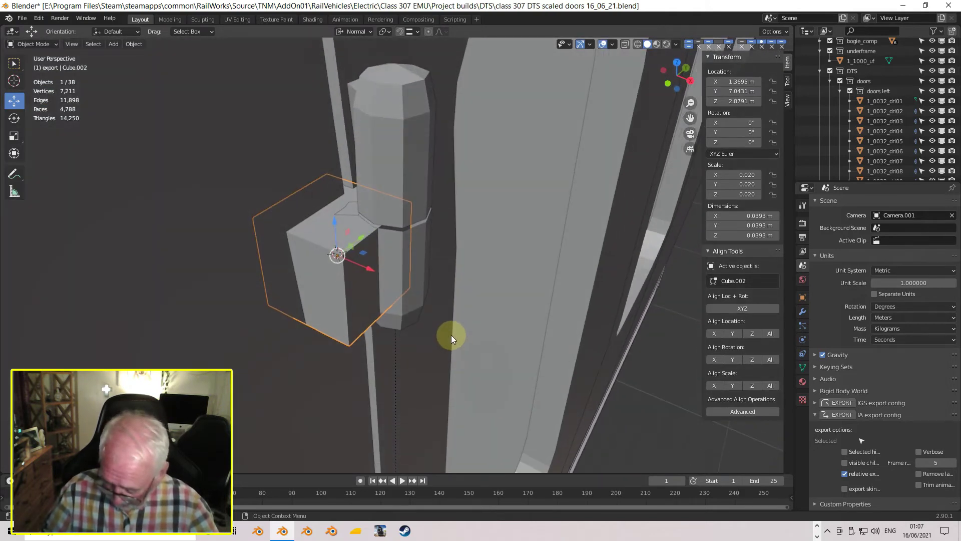
key("s")
key("x")
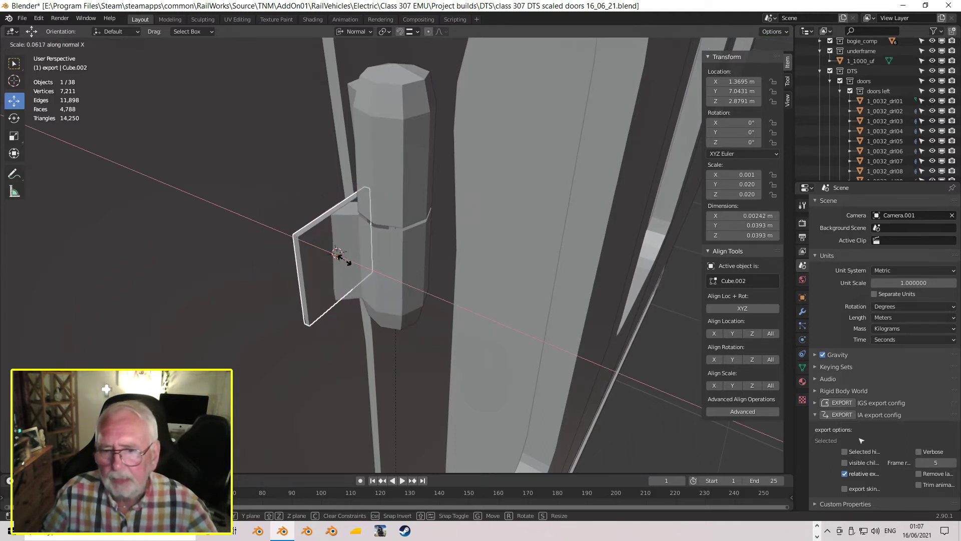
left_click(345, 261)
middle_click_drag(346, 264, 312, 134)
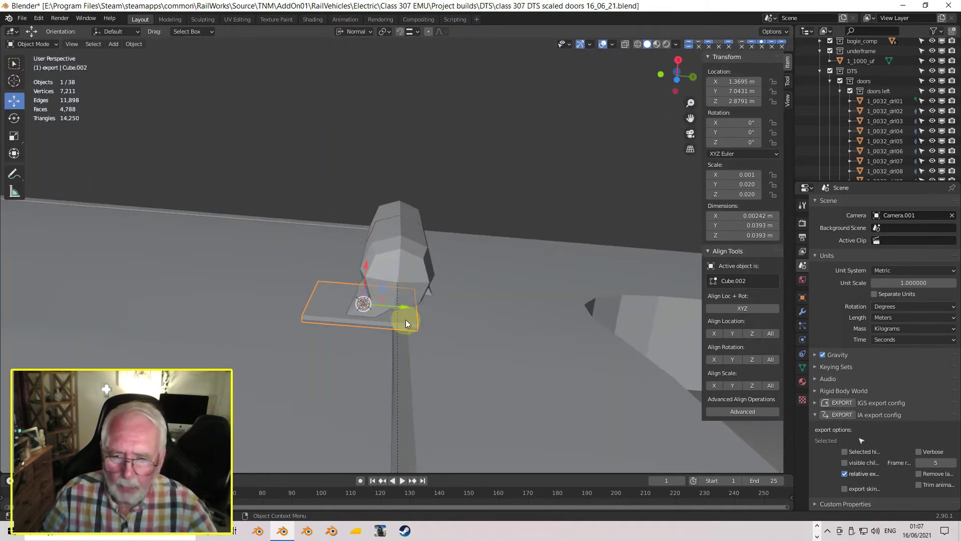
left_click_drag(405, 308, 378, 304)
middle_click_drag(403, 332, 405, 44)
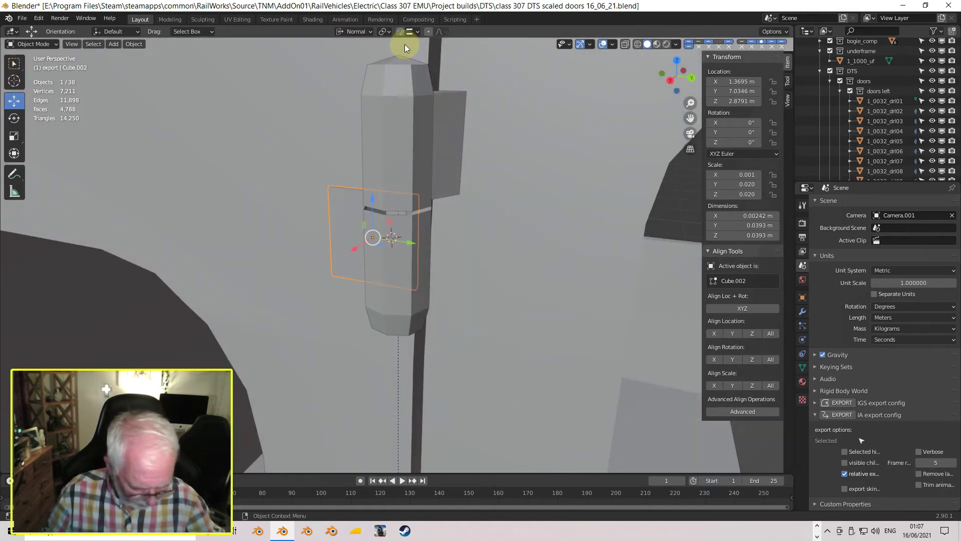
In the front view, rotate the thin plate to about -5.38° around Y to match the slope of the coach side, keeping it selected
key("KP_1")
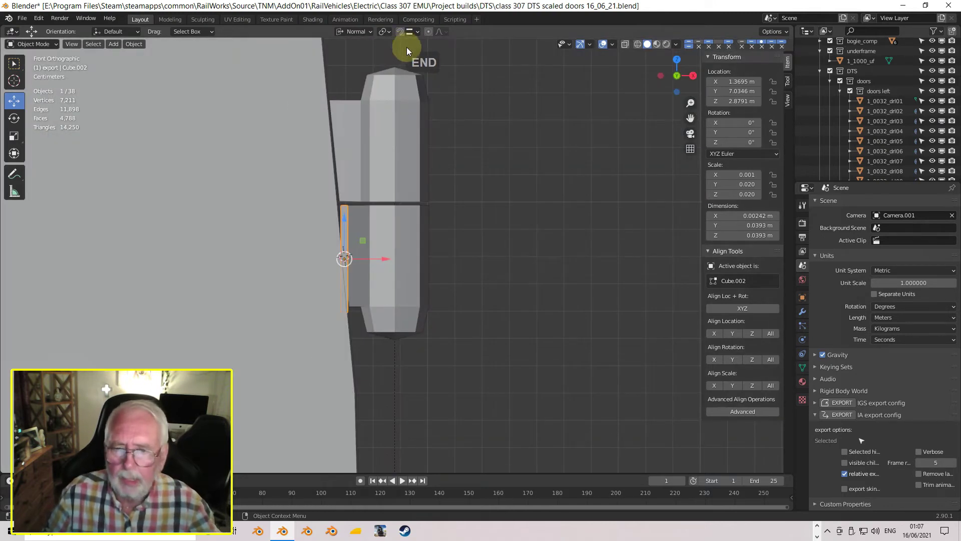
scroll(372, 112, "up", 1)
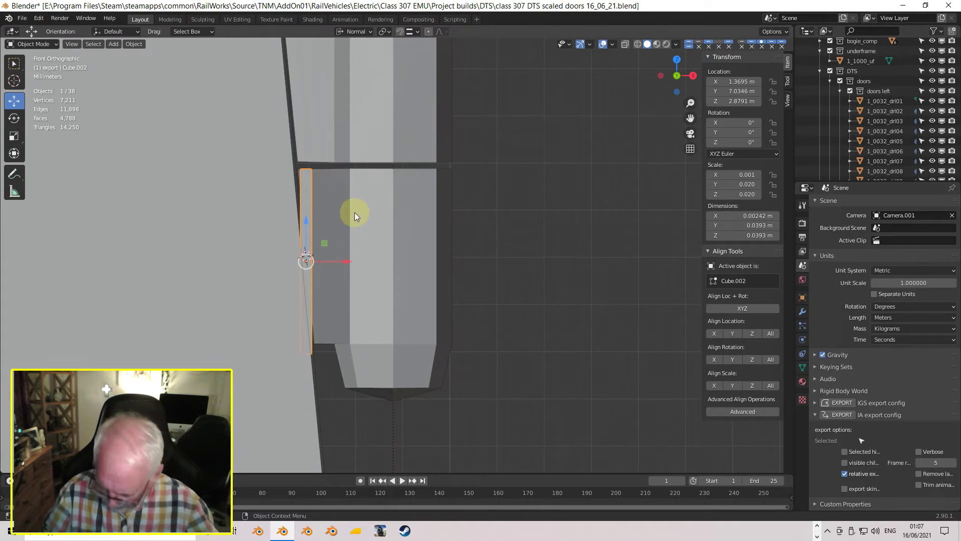
key("r")
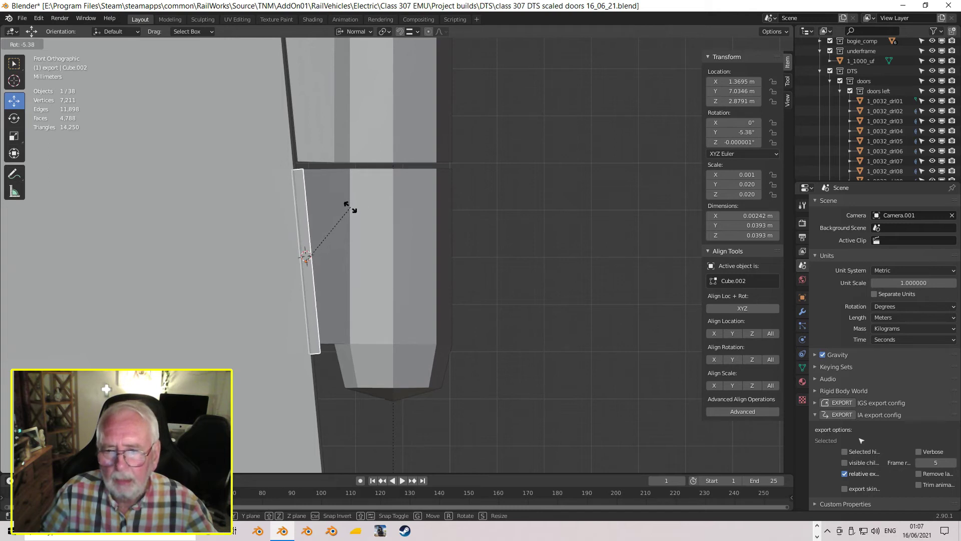
left_click(350, 208)
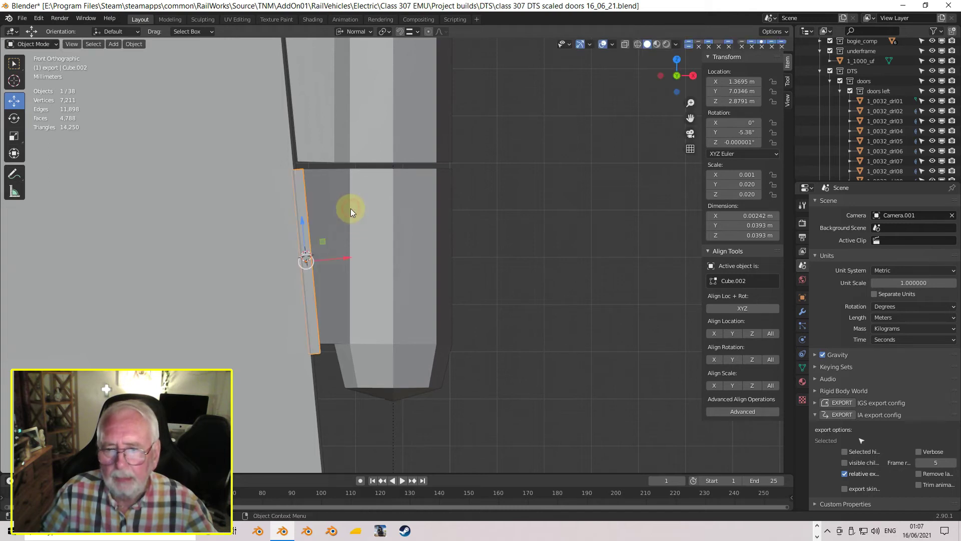
left_click(346, 260)
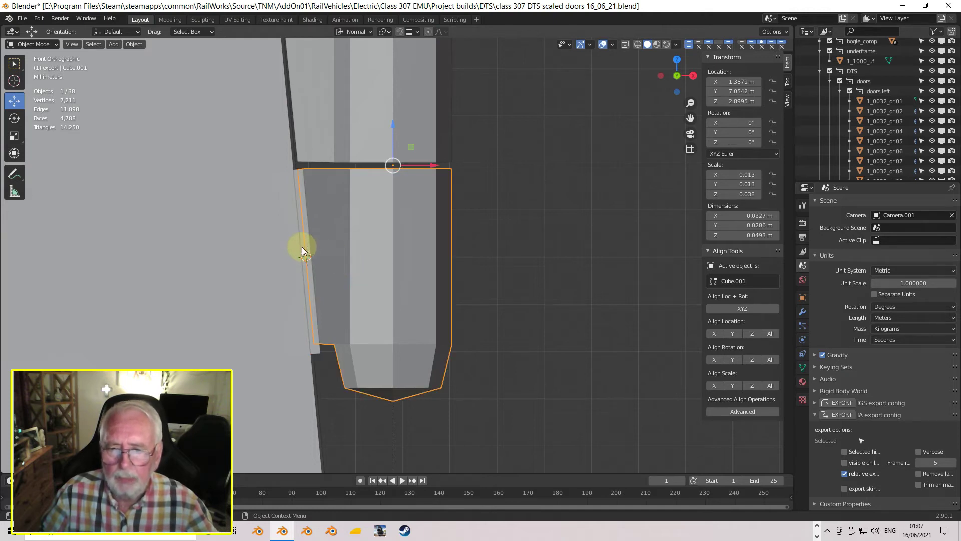
left_click(303, 246)
middle_click_drag(342, 289, 215, 216)
left_click(237, 317)
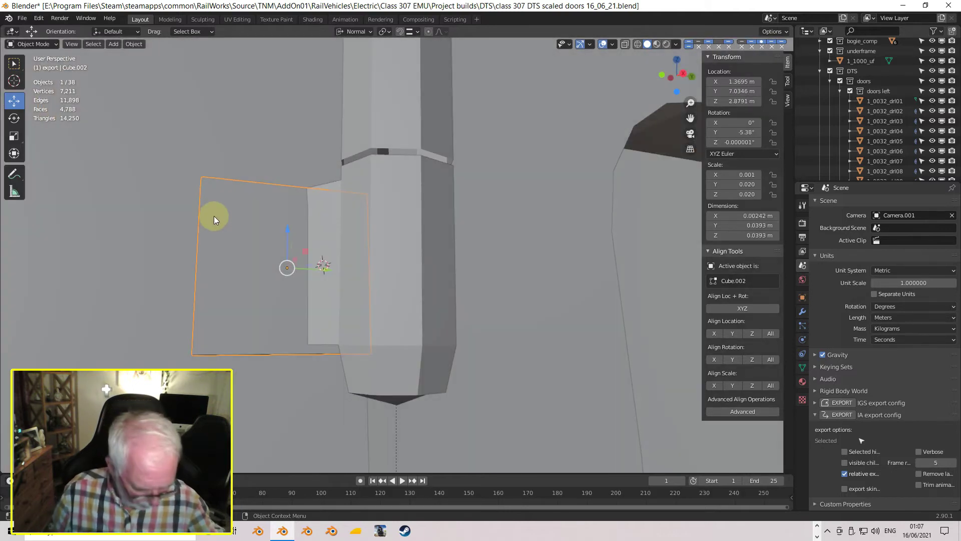
In edit mode, move the four vertices of the plate's outer end inward to Y 7.0221 m, narrowing the plate to 0.0322 m
key("KP_3")
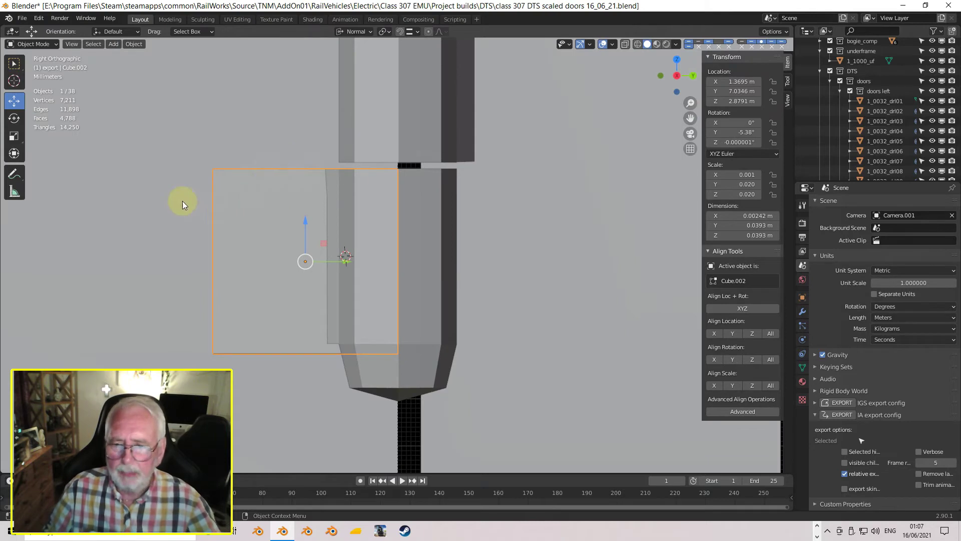
key("Tab")
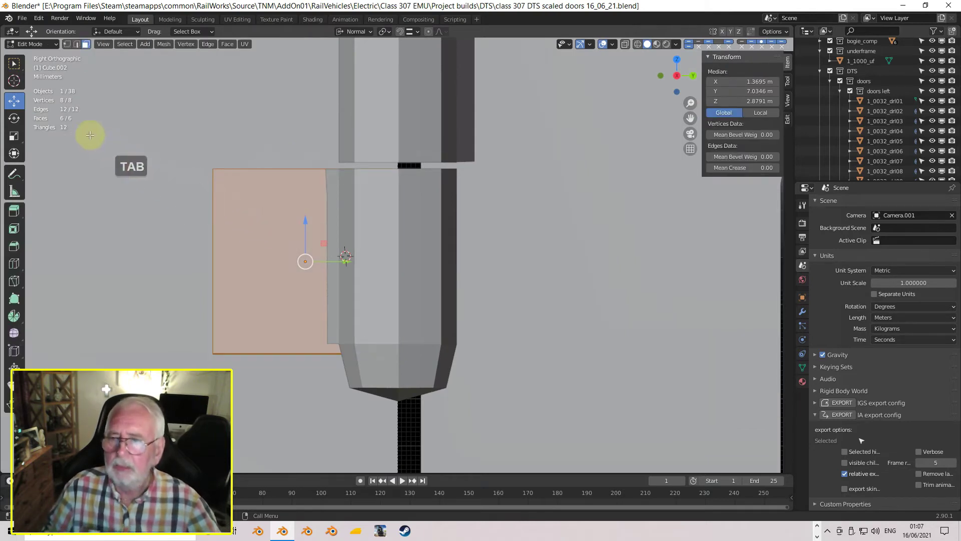
left_click(67, 44)
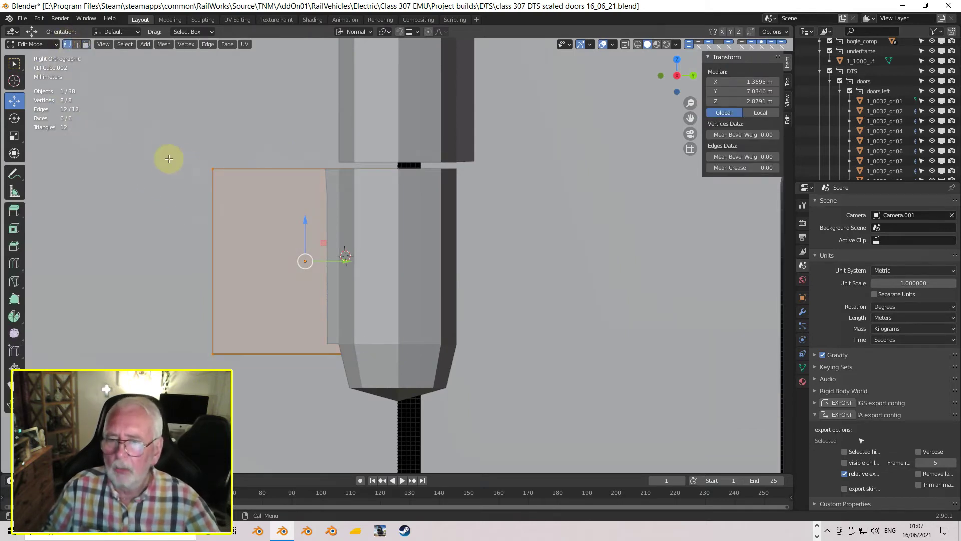
key("alt+a")
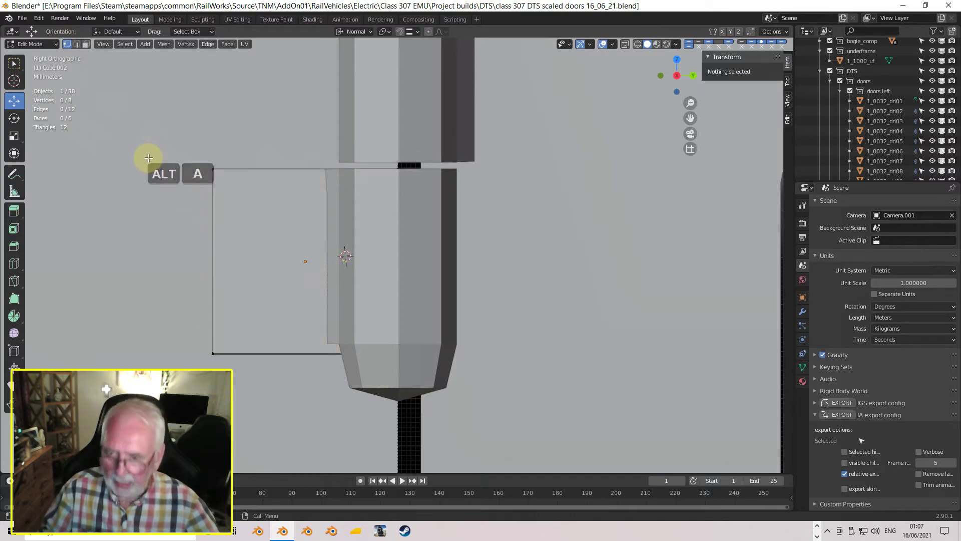
left_click_drag(165, 156, 235, 359)
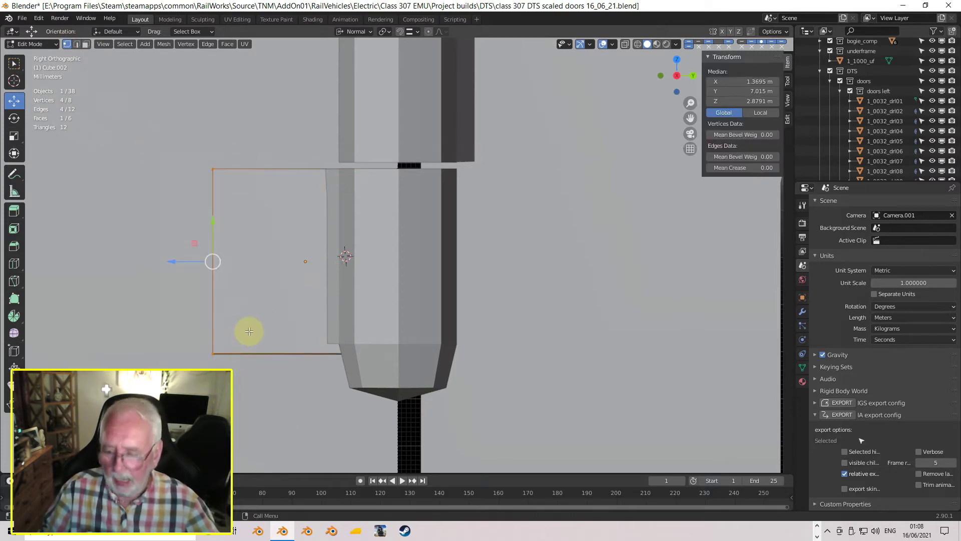
left_click_drag(169, 262, 203, 272)
middle_click_drag(204, 272, 282, 286)
scroll(343, 340, "up", 3)
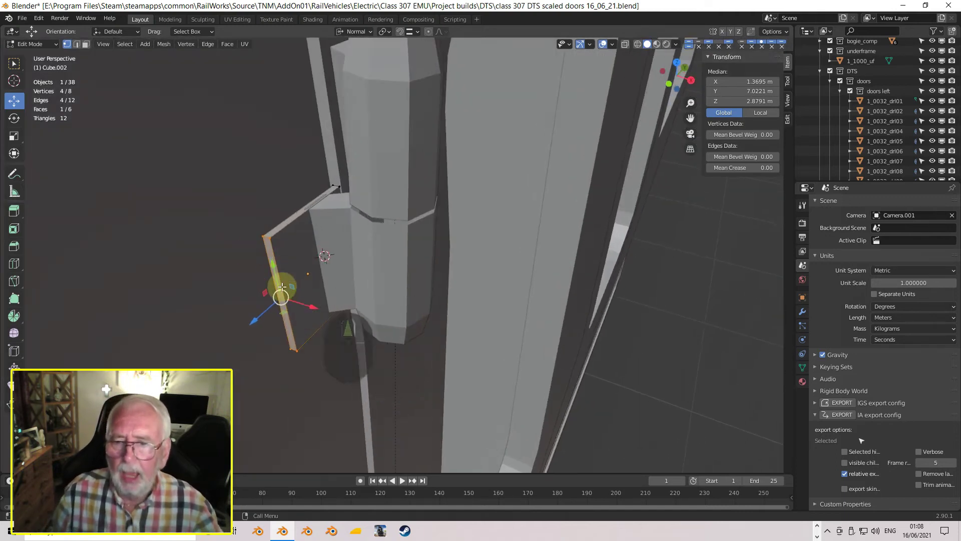
Switch to edge selection, return to object mode, and apply the plate's scale
left_click(77, 45)
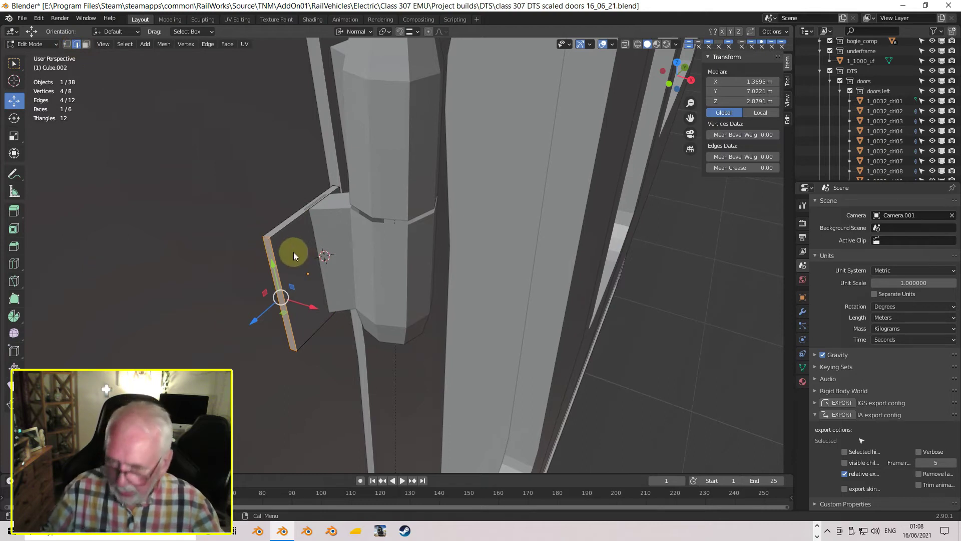
key("Tab")
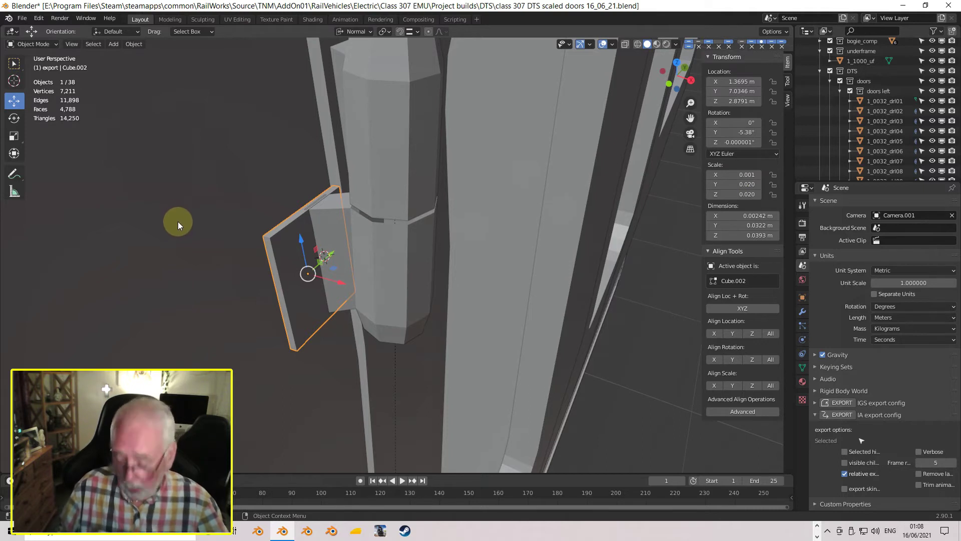
key("ctrl")
key("ctrl+a")
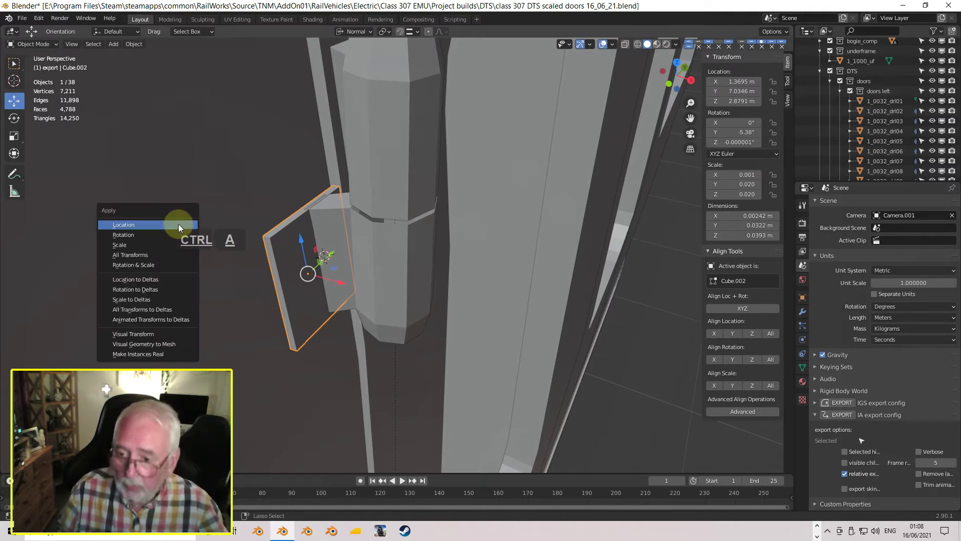
left_click(154, 244)
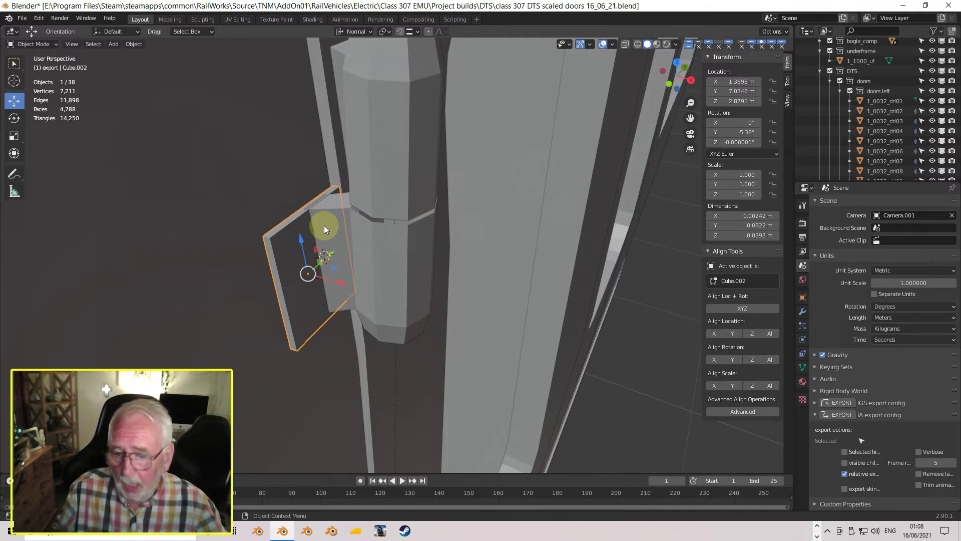
Bevel the plate's two outer corner edges with three segments to round them
key("Tab")
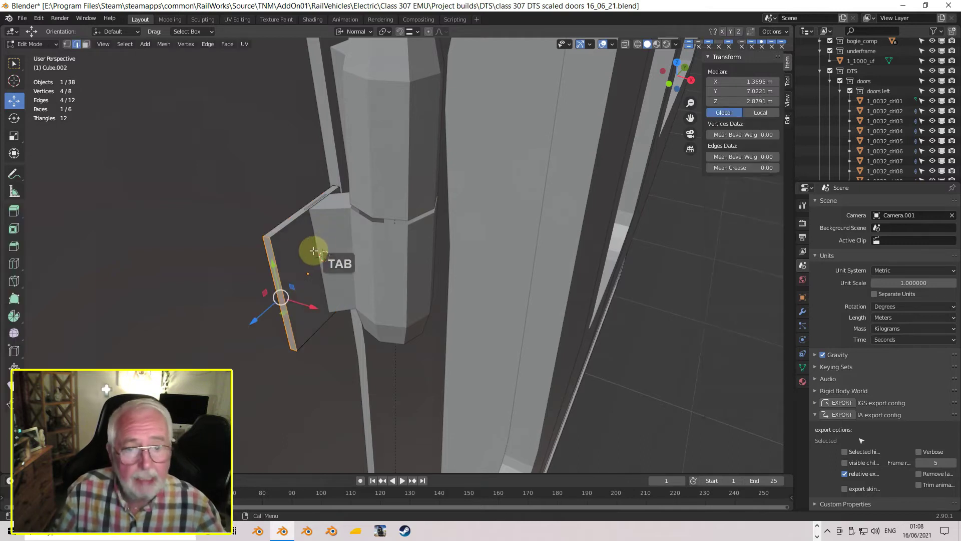
left_click(265, 258)
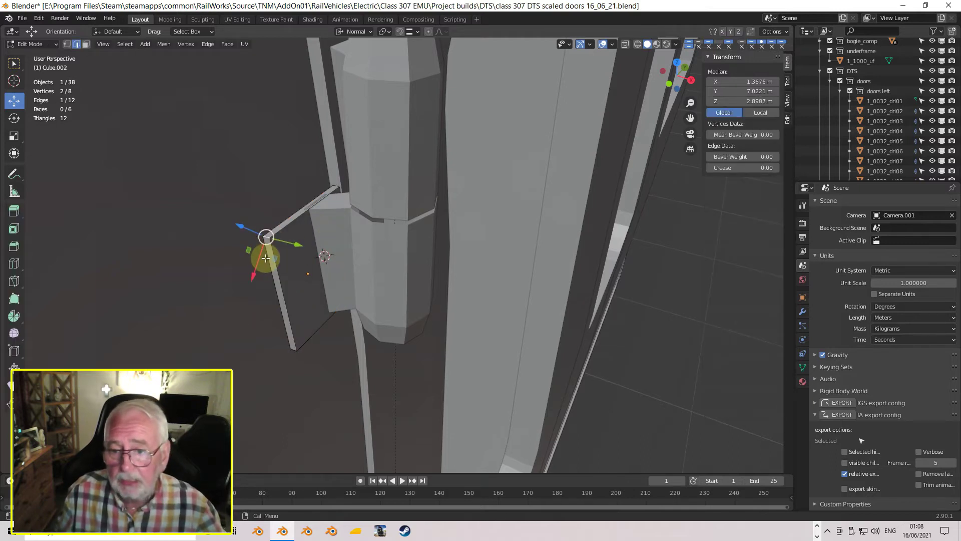
left_click(293, 346, "shift")
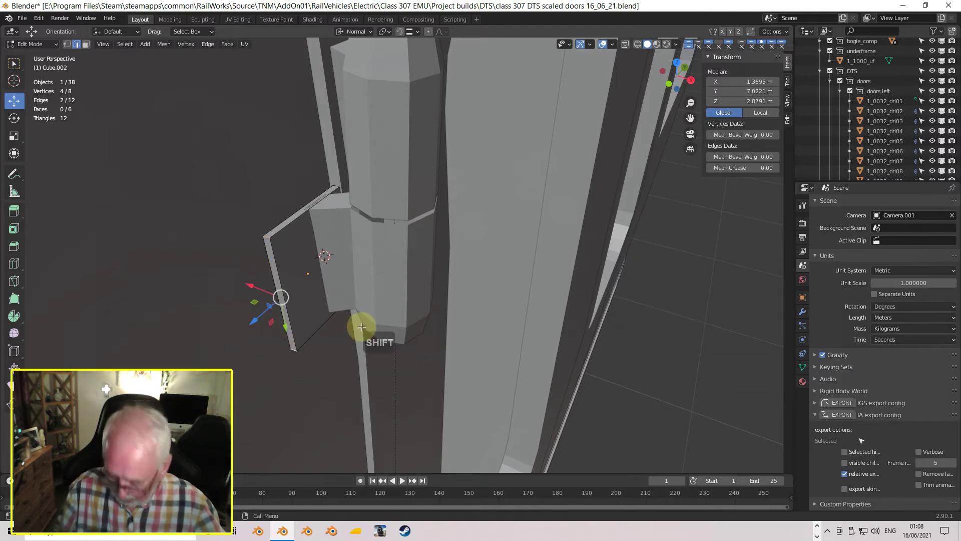
key("ctrl+b")
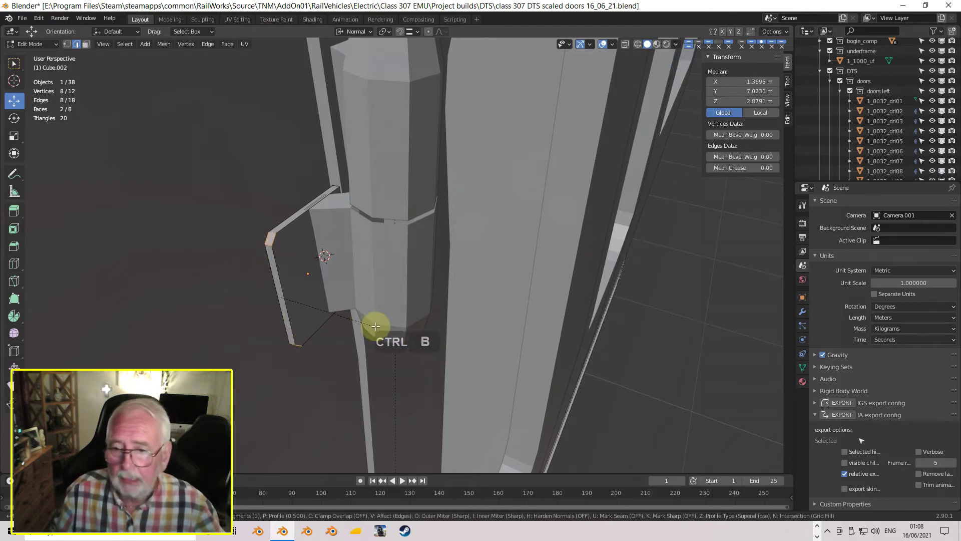
scroll(377, 327, "up", 1)
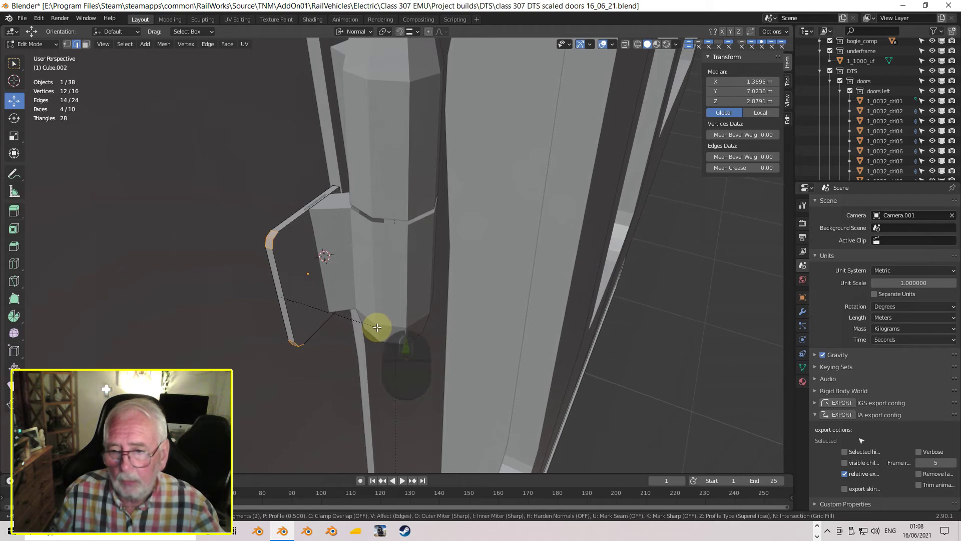
left_click(378, 327)
middle_click_drag(380, 333, 315, 246)
middle_click_drag(249, 196, 262, 221)
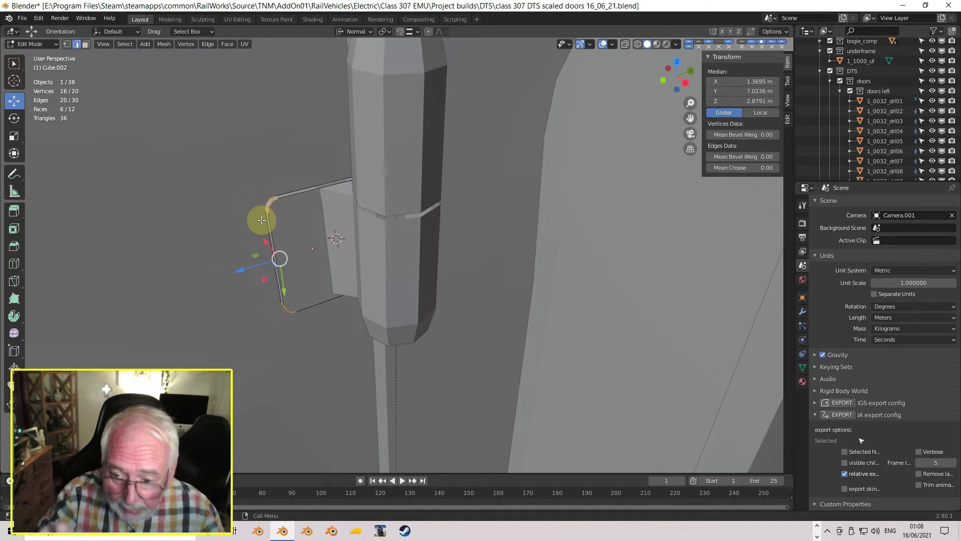
Duplicate the finished plate in place in object mode and set the copy's X rotation to 180°
scroll(261, 222, "down", 5)
scroll(259, 224, "down", 6)
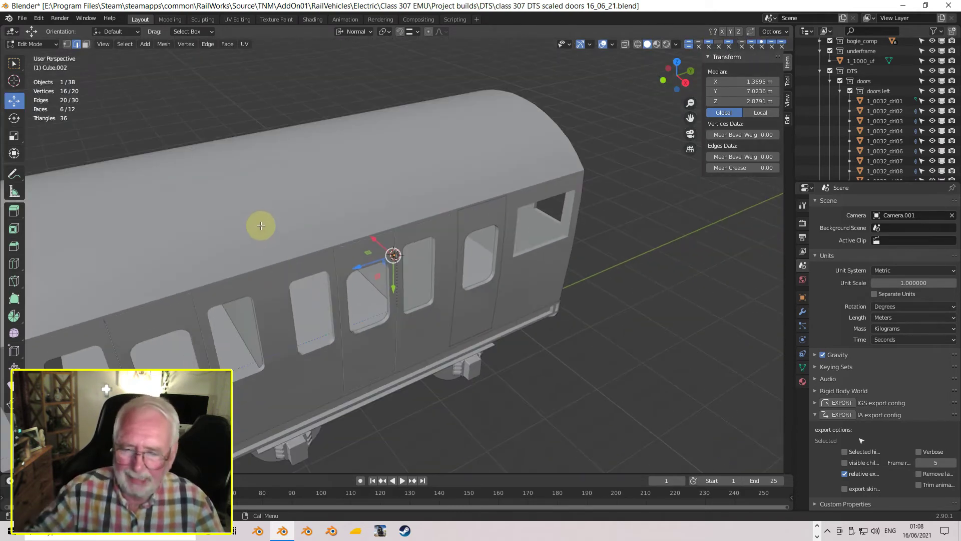
scroll(260, 225, "up", 8)
middle_click_drag(264, 223, 339, 231)
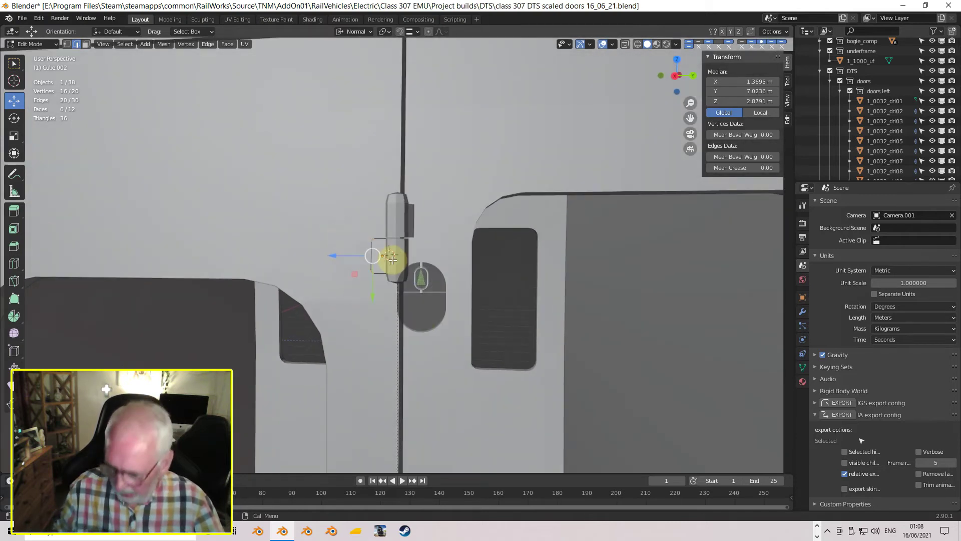
key("Tab")
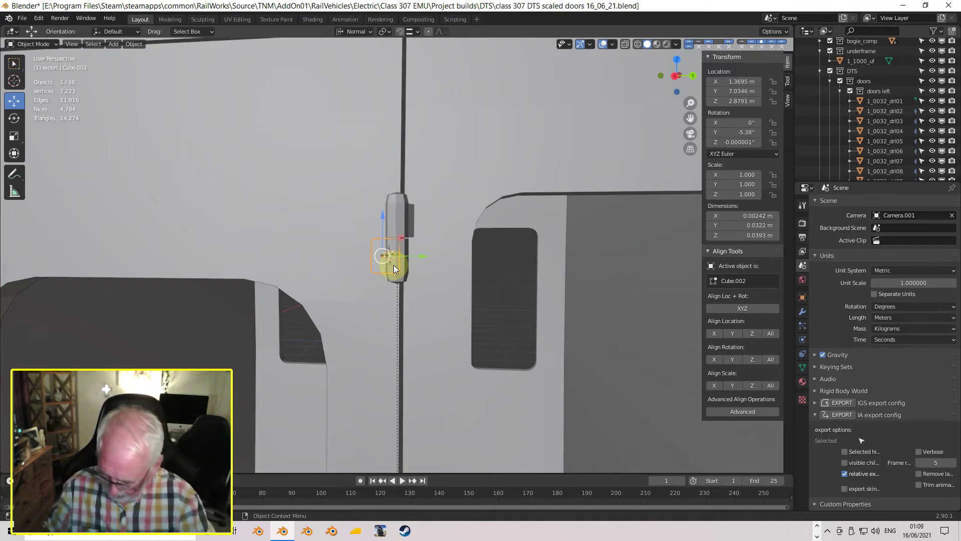
key("shift+d")
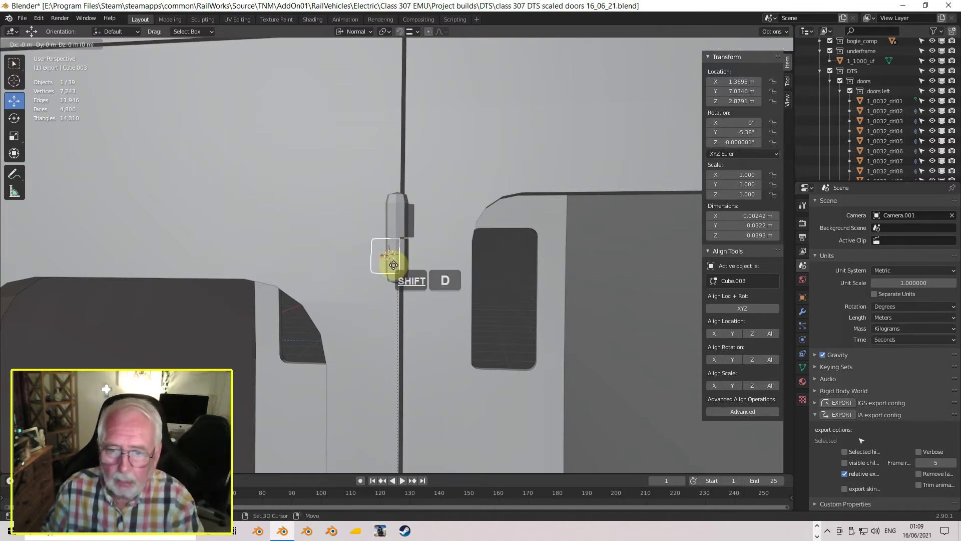
key("Return")
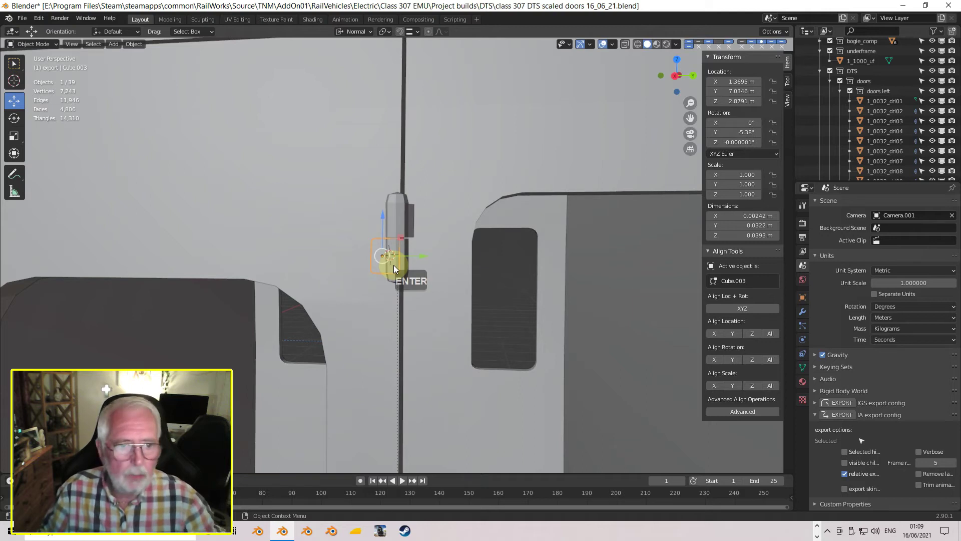
left_click(748, 122)
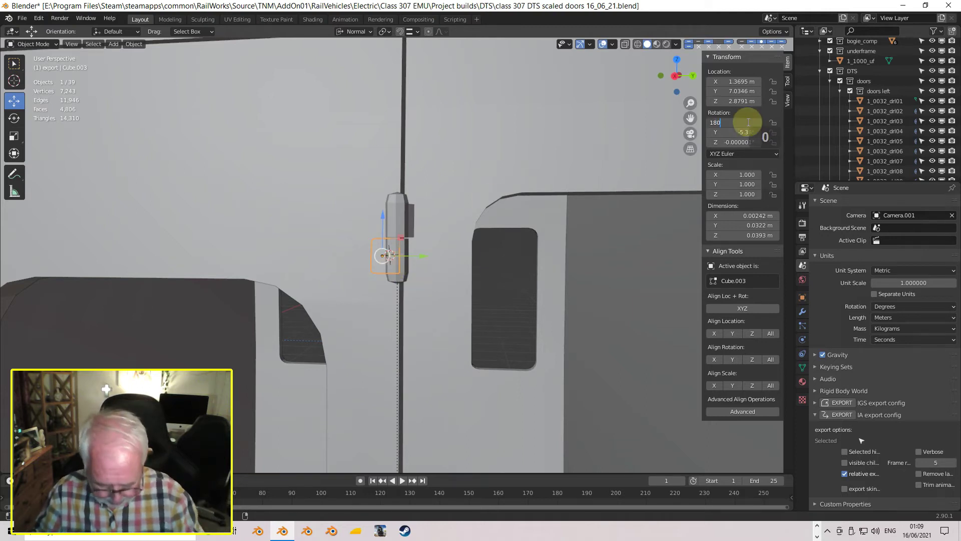
key("Return")
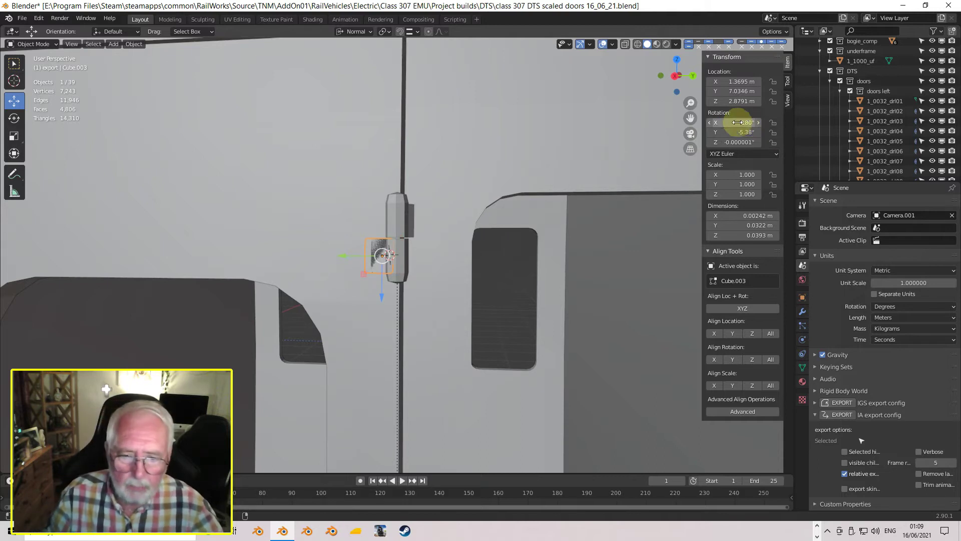
Move the copied plate behind the upper hinge half, offset to the opposite side of the lower plate, at Y 7.0788 m and Z 2.9198 m
key("KP_3")
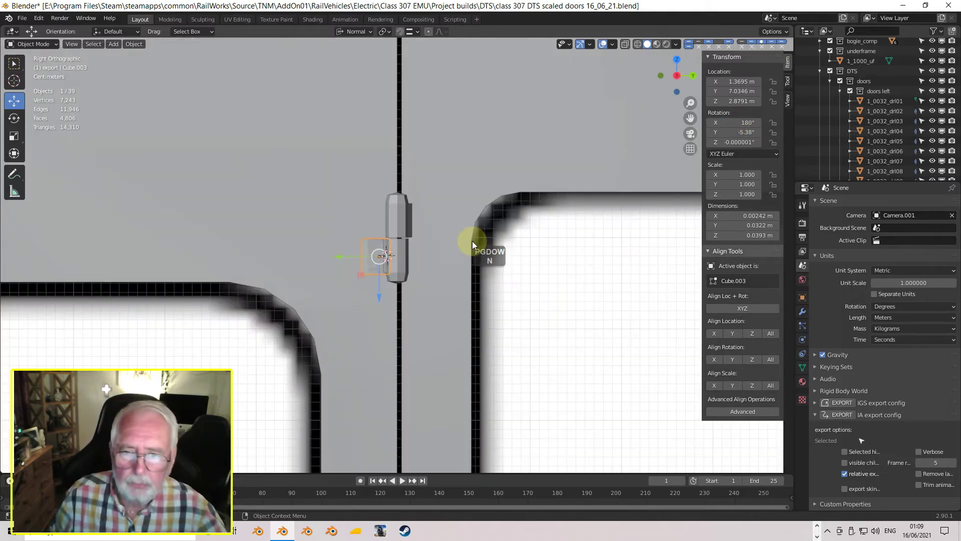
left_click_drag(340, 256, 379, 260)
left_click_drag(417, 295, 418, 256)
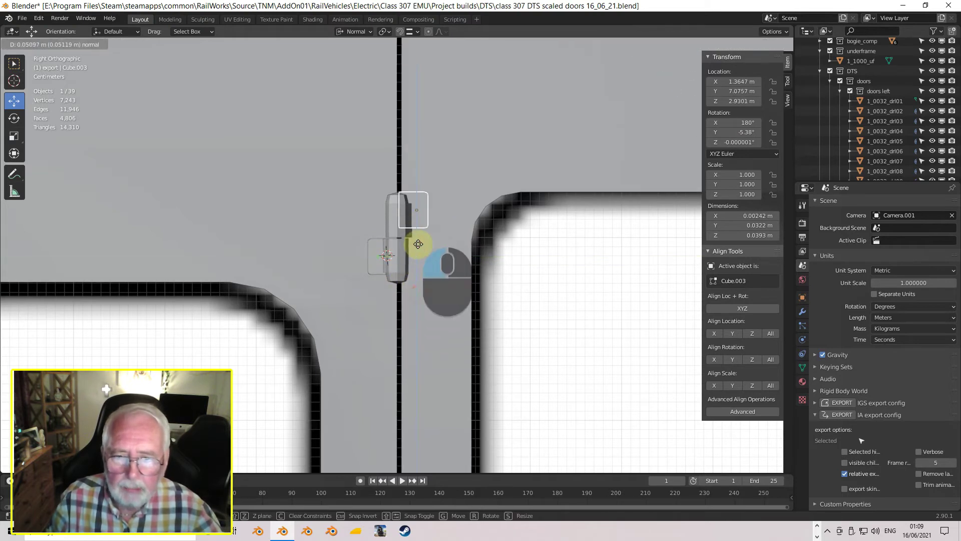
scroll(419, 248, "up", 4)
scroll(419, 245, "up", 3)
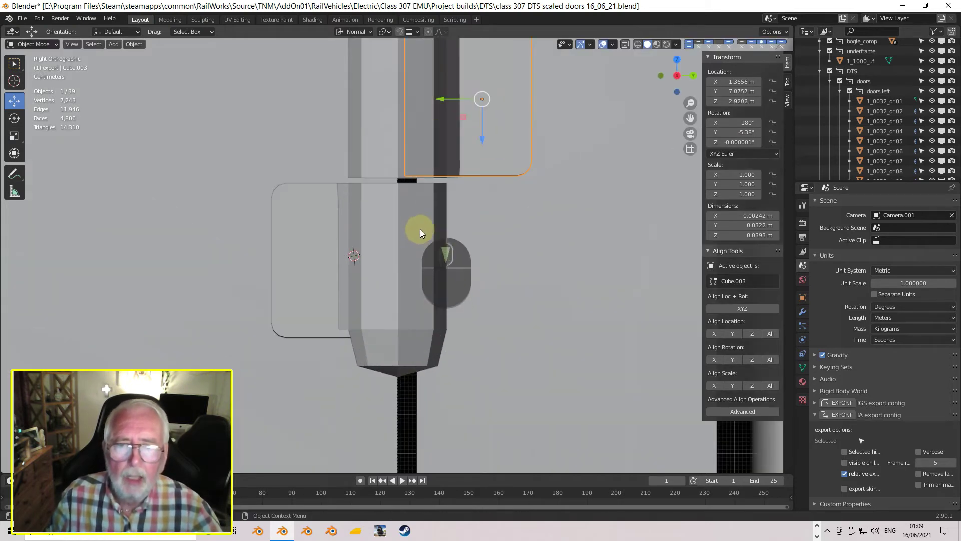
scroll(452, 273, "up", 2)
scroll(425, 169, "up", 2, "shift")
left_click_drag(420, 164, 439, 169)
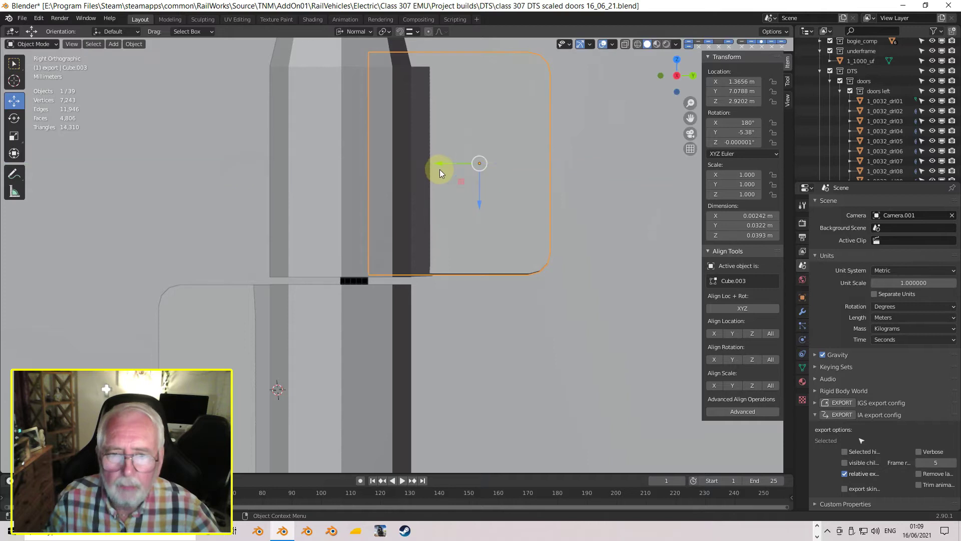
left_click_drag(479, 194, 480, 198)
scroll(479, 196, "down", 5)
middle_click_drag(477, 194, 465, 288)
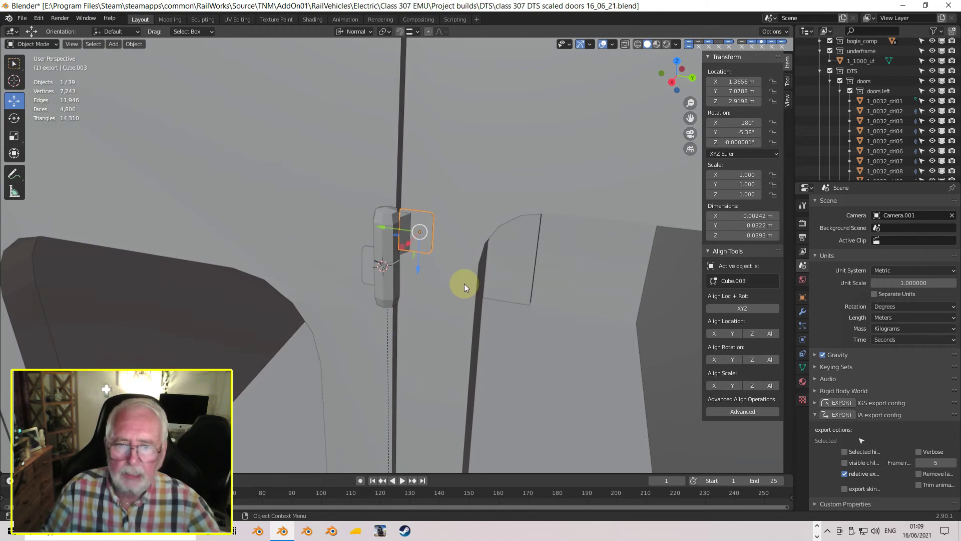
Set the viewport to material preview shading and shade the upper hinge half smooth
key("Tab")
key("Tab")
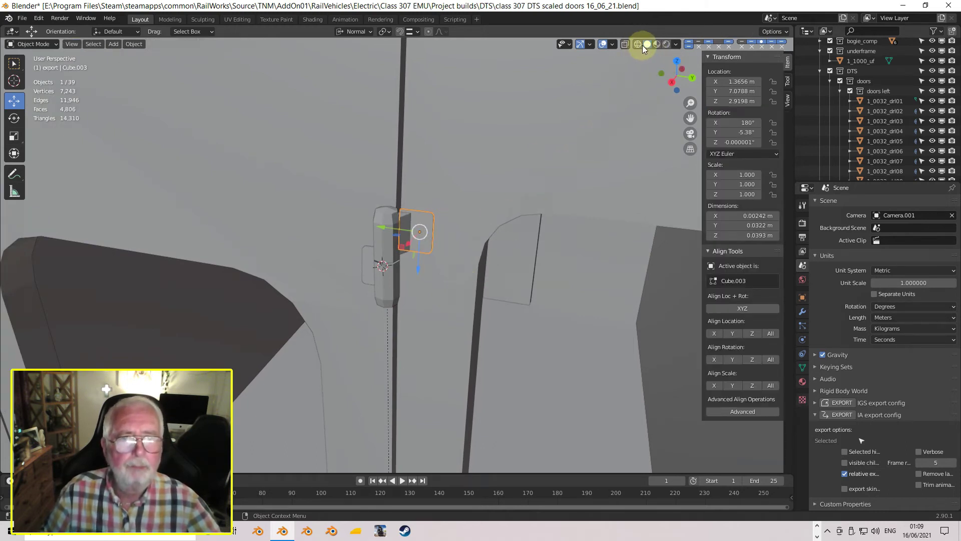
left_click(656, 43)
mouse_move(489, 207)
middle_mouse_down()
mouse_move(495, 150)
mouse_move(449, 141)
mouse_move(407, 239)
mouse_move(444, 270)
mouse_move(460, 247)
mouse_move(525, 250)
mouse_move(453, 260)
mouse_move(414, 245)
mouse_move(433, 251)
mouse_move(442, 233)
middle_mouse_up()
left_click(391, 213)
left_click(128, 48)
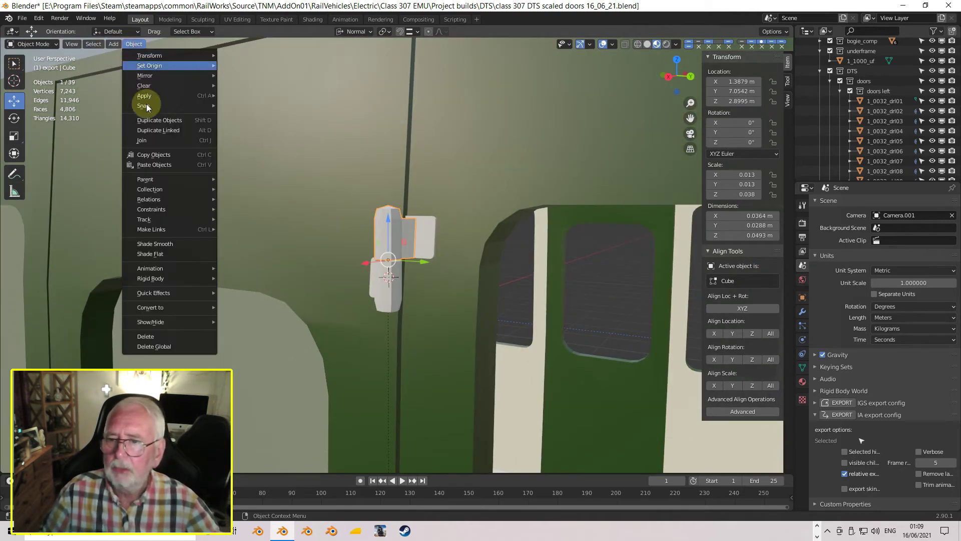
left_click(382, 301)
scroll(396, 306, "up", 4)
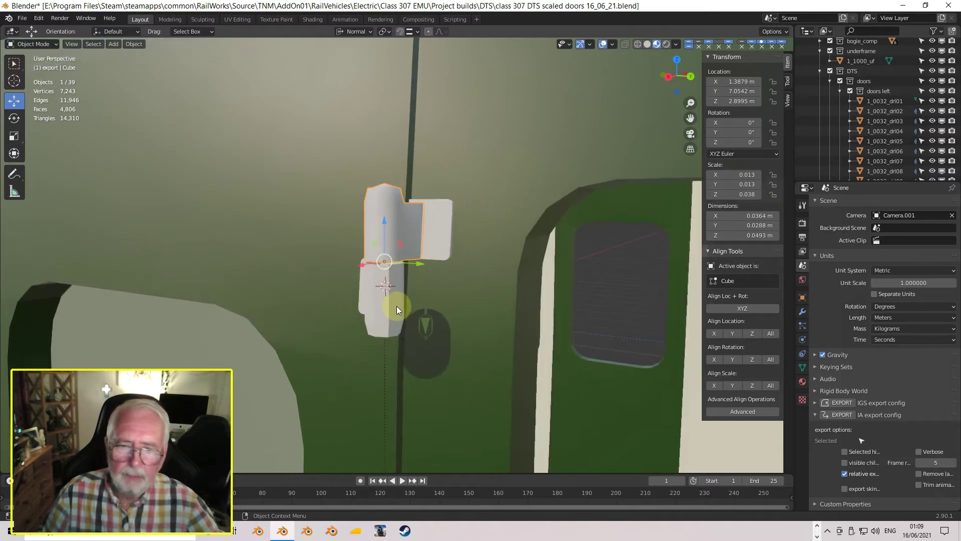
middle_click_drag(395, 307, 420, 231)
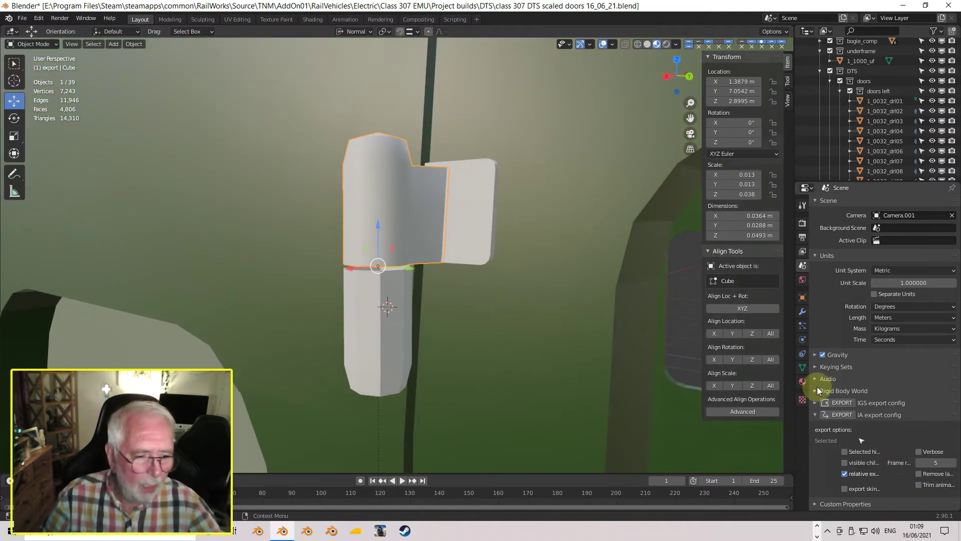
Enable Auto Smooth in the upper hinge half's normals and set its angle to 51.2°
left_click(803, 367)
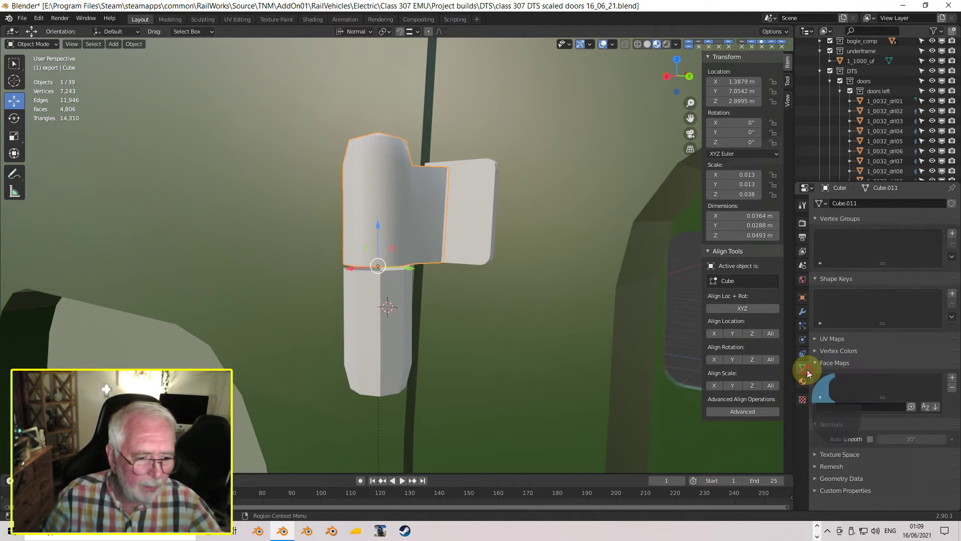
left_click(870, 439)
mouse_move(559, 303)
middle_mouse_down()
mouse_move(563, 317)
mouse_move(597, 329)
middle_mouse_up()
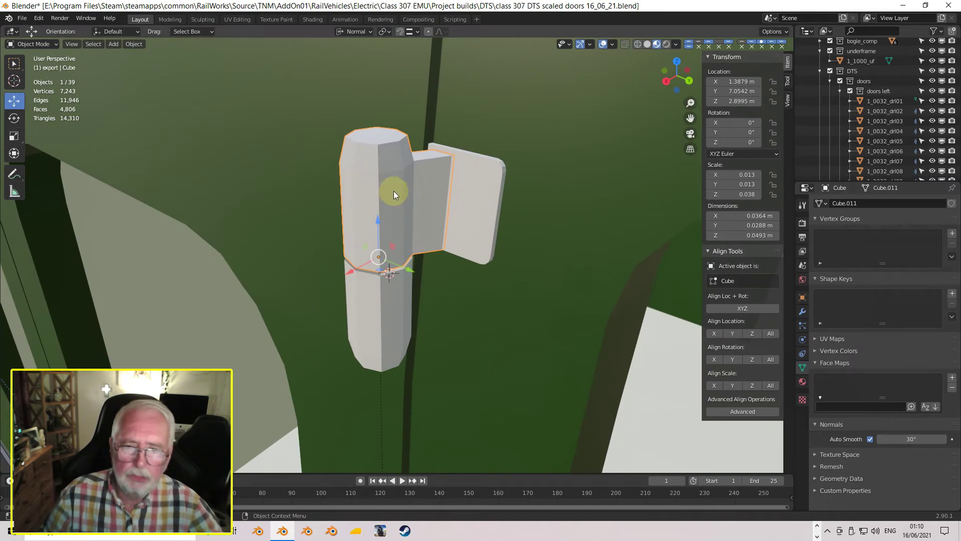
scroll(396, 194, "up", 3)
middle_click_drag(395, 193, 401, 142)
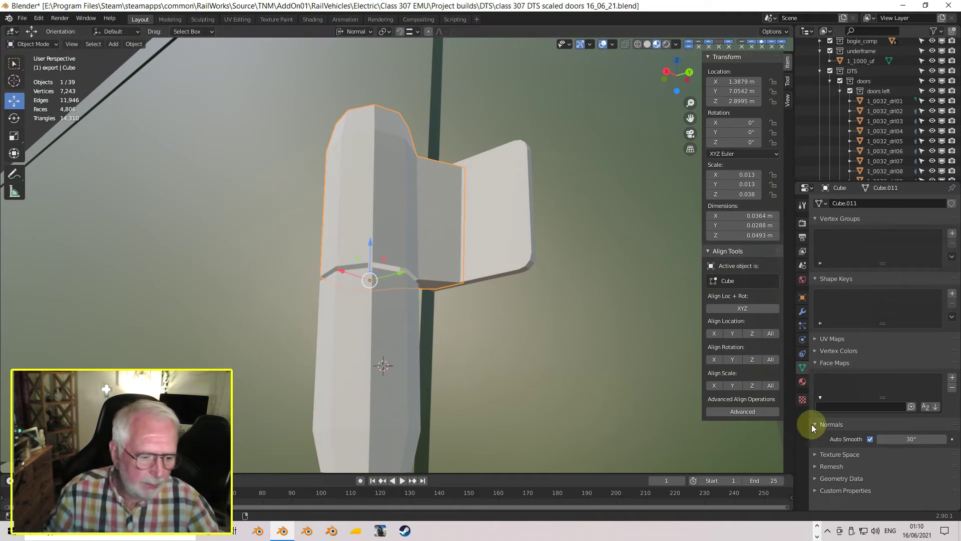
mouse_move(911, 439)
left_mouse_down()
mouse_move(932, 439)
mouse_move(913, 439)
left_mouse_up()
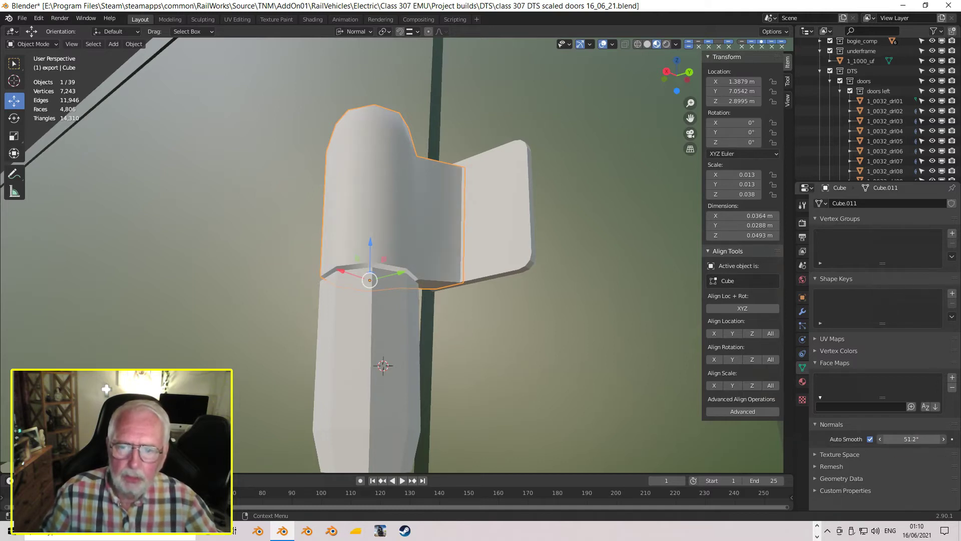
middle_click_drag(519, 301, 434, 170)
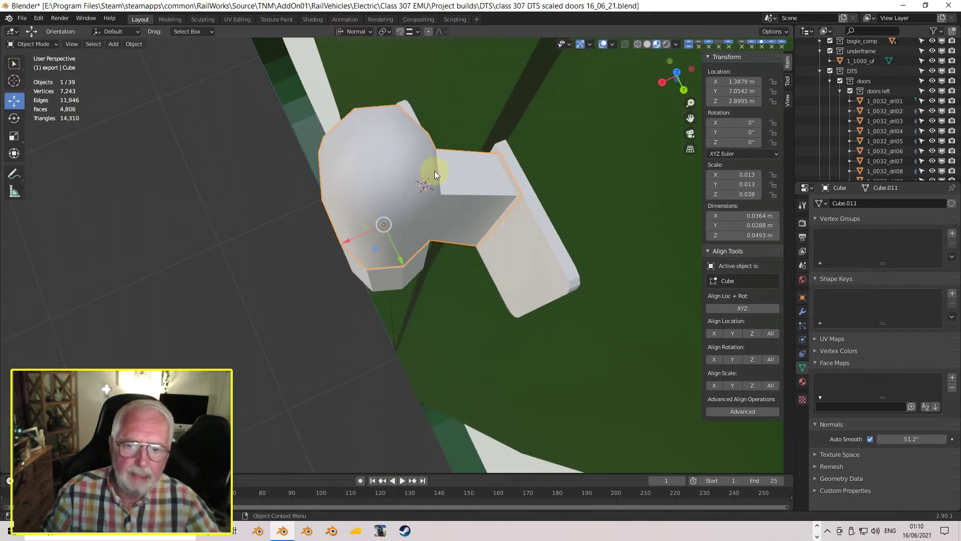
middle_click_drag(498, 201, 549, 127)
scroll(518, 156, "down", 2)
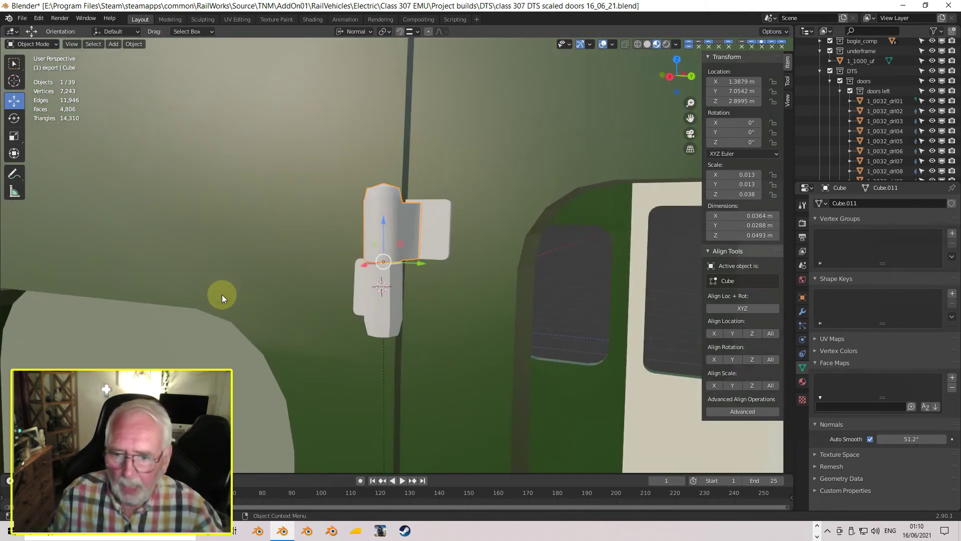
Shade the lower hinge half smooth, with Auto Smooth enabled at an angle of 51°
left_click(386, 316)
left_click(871, 439)
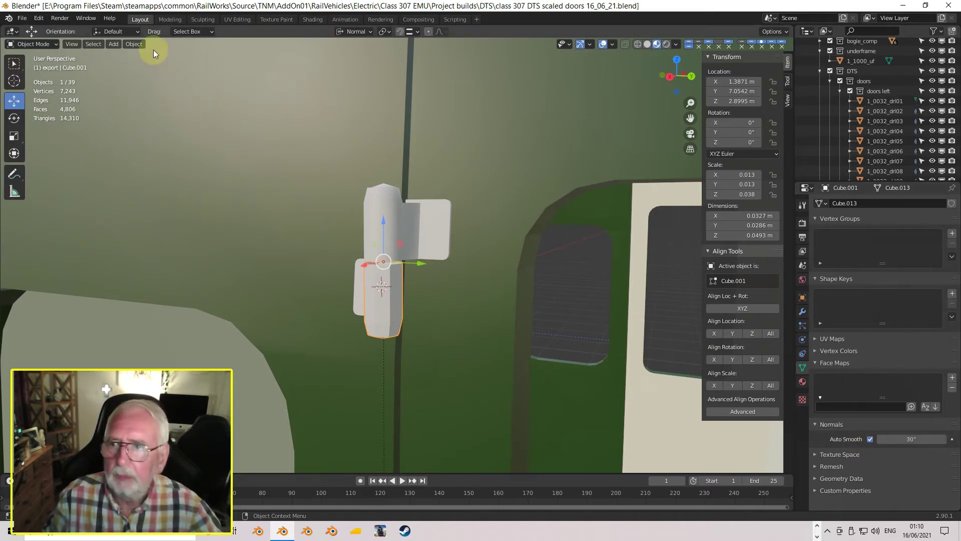
left_click(134, 44)
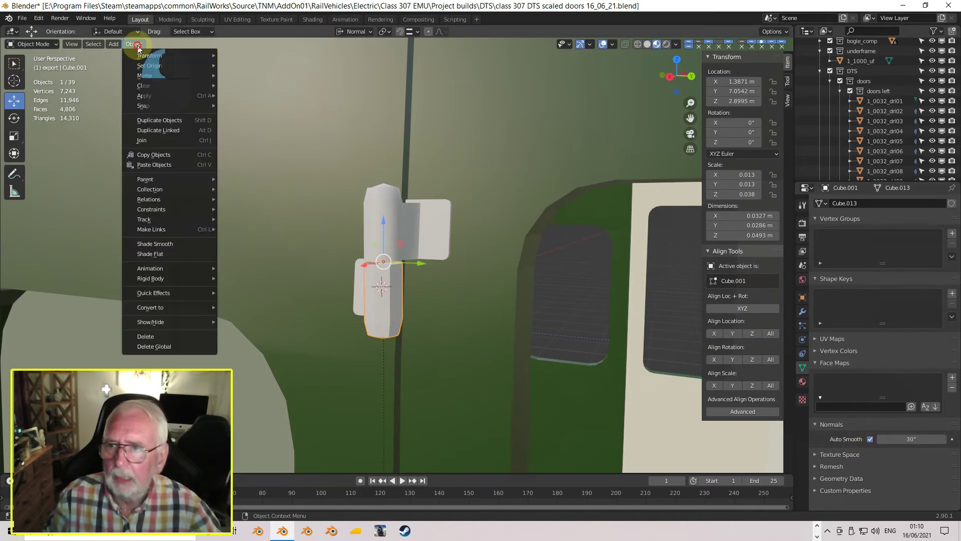
left_click(152, 254)
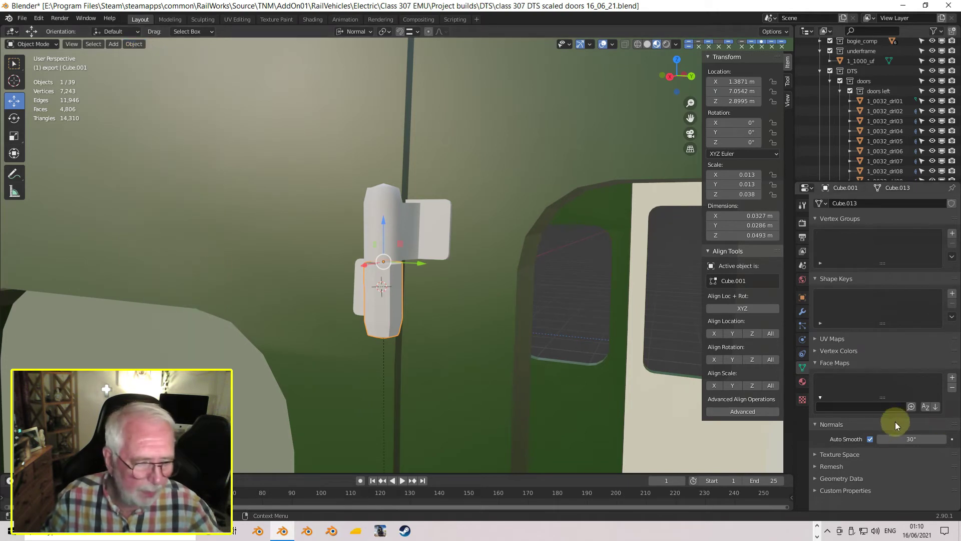
left_click(910, 439)
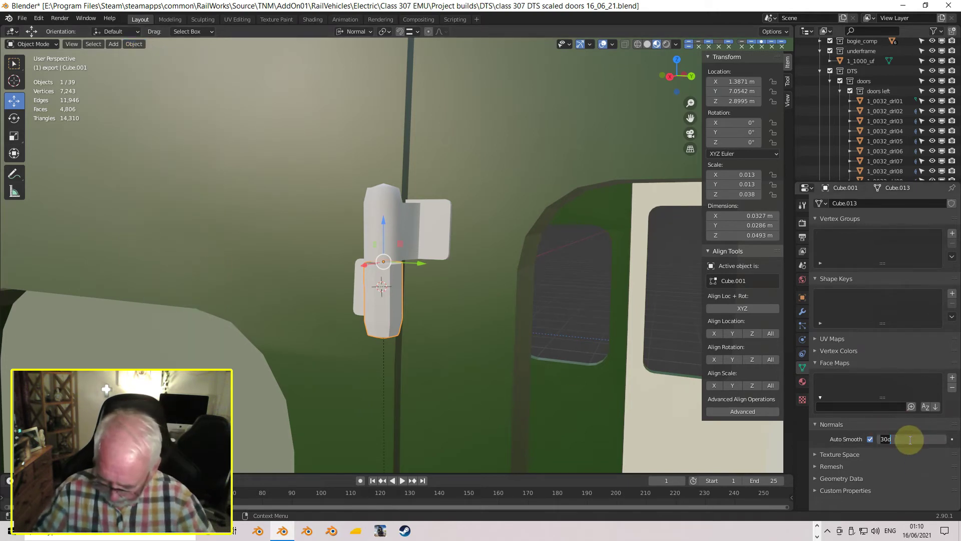
key("Return")
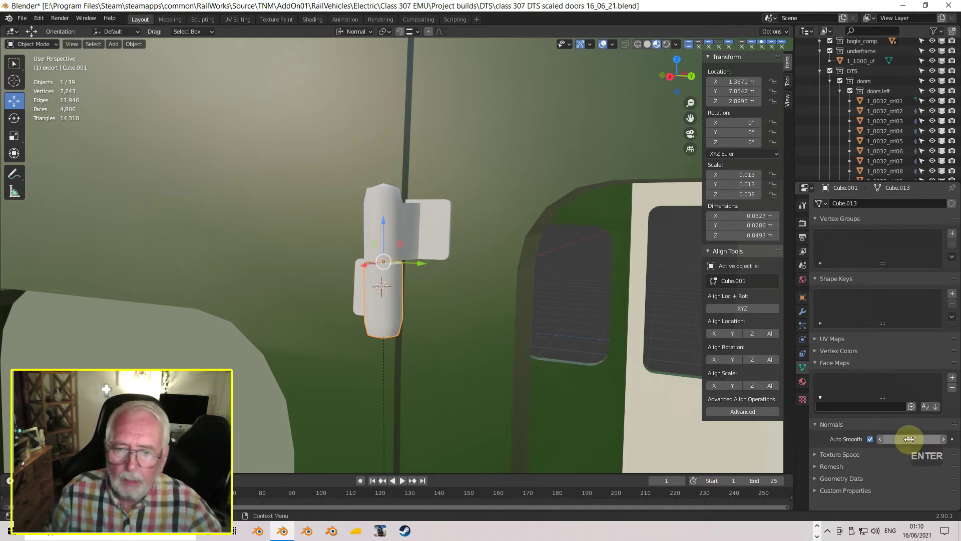
middle_click_drag(542, 400, 508, 360)
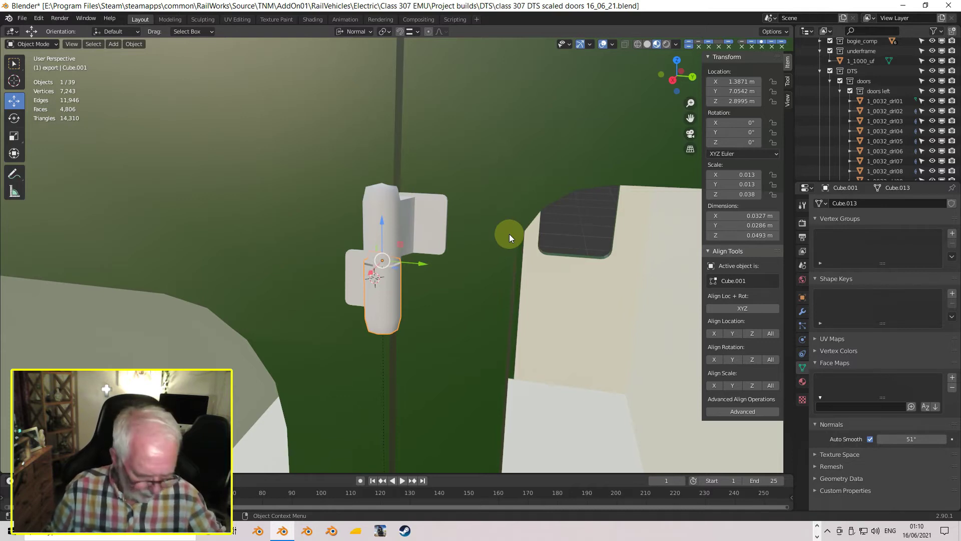
Assign the existing temp material to the lower and upper hinge halves
key("KP_3")
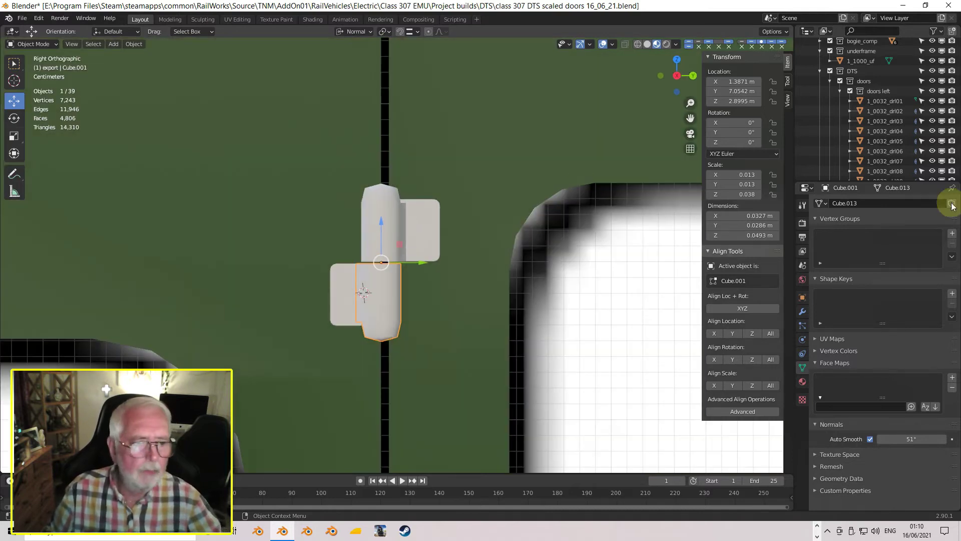
left_click(803, 382)
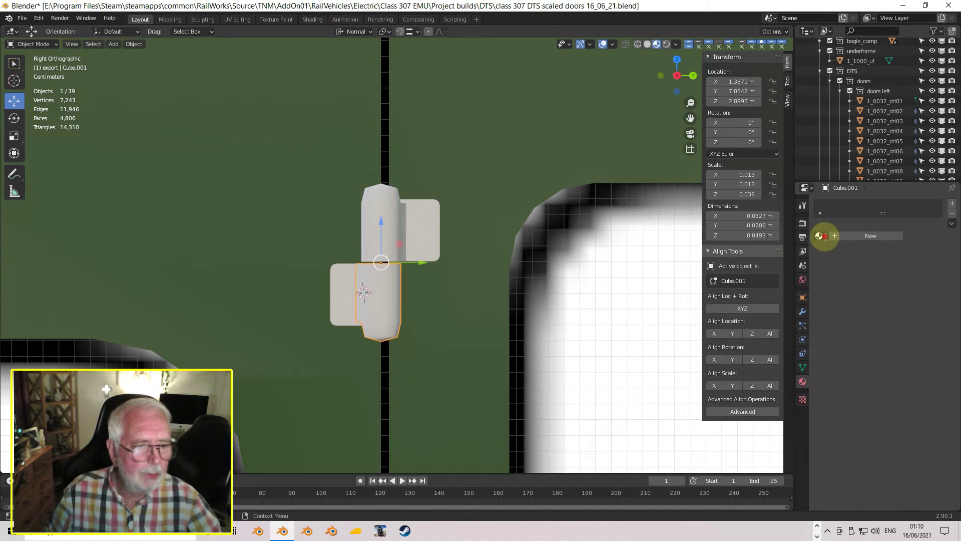
left_click(820, 235)
left_click(835, 260)
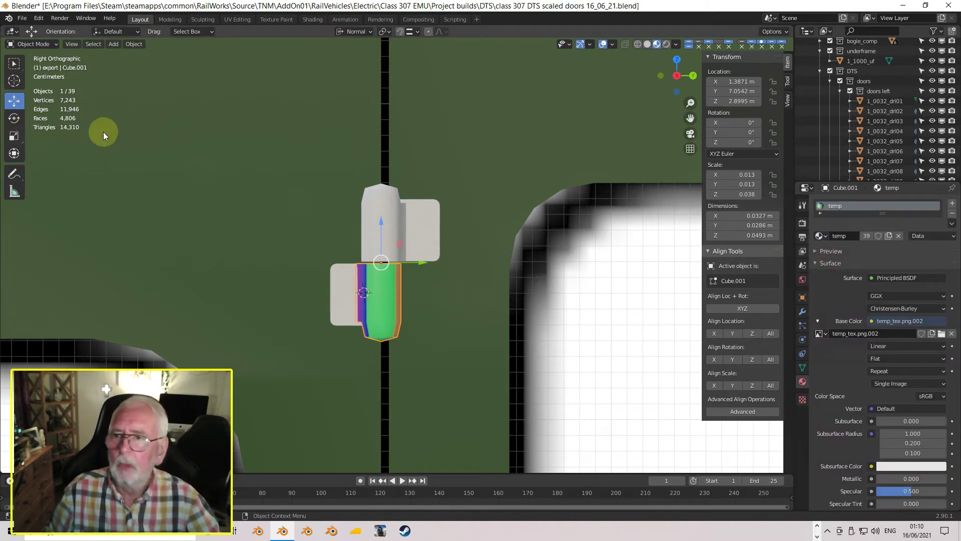
left_click(379, 218)
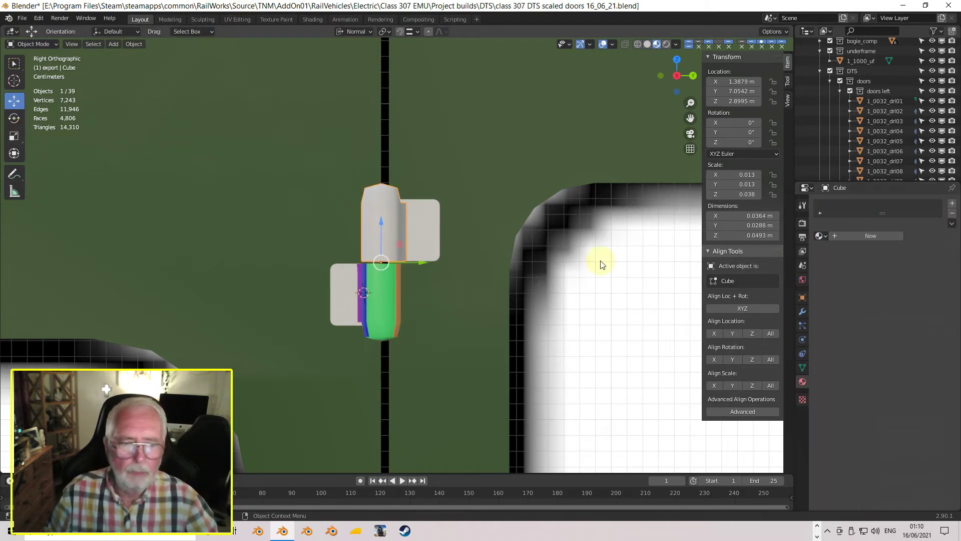
left_click(821, 237)
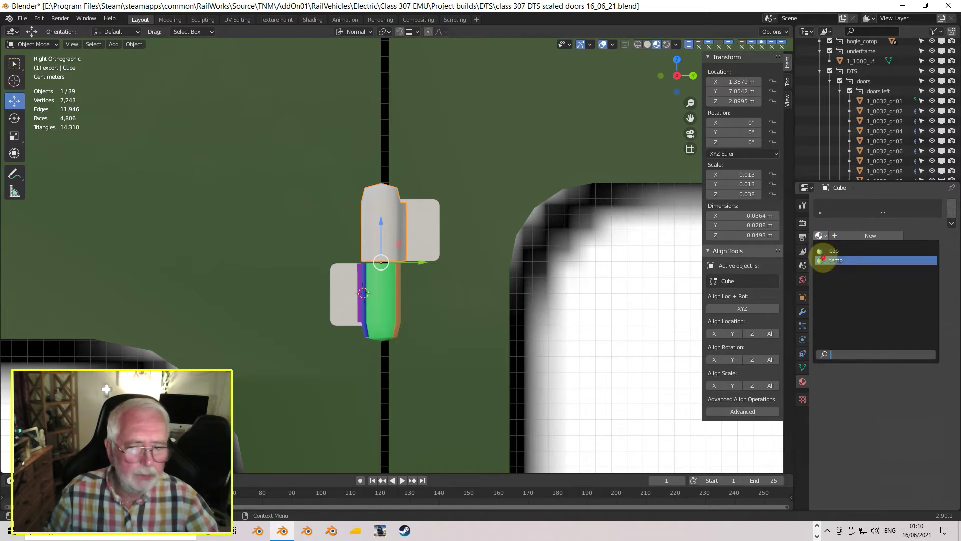
left_click(822, 258)
Assign the existing temp material to both mounting plates beside the hinge halves
left_click(427, 241)
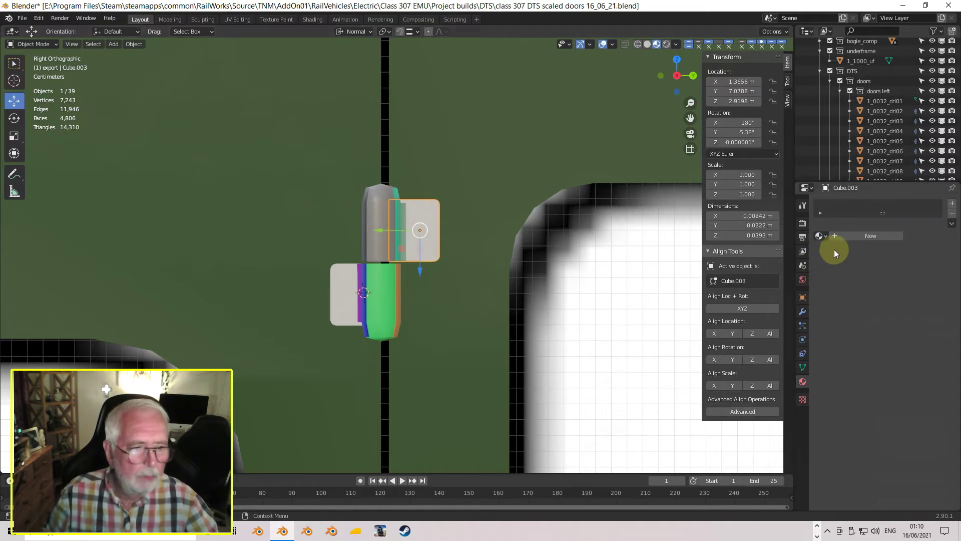
left_click(820, 236)
left_click(823, 259)
right_click(345, 307)
left_click(820, 236)
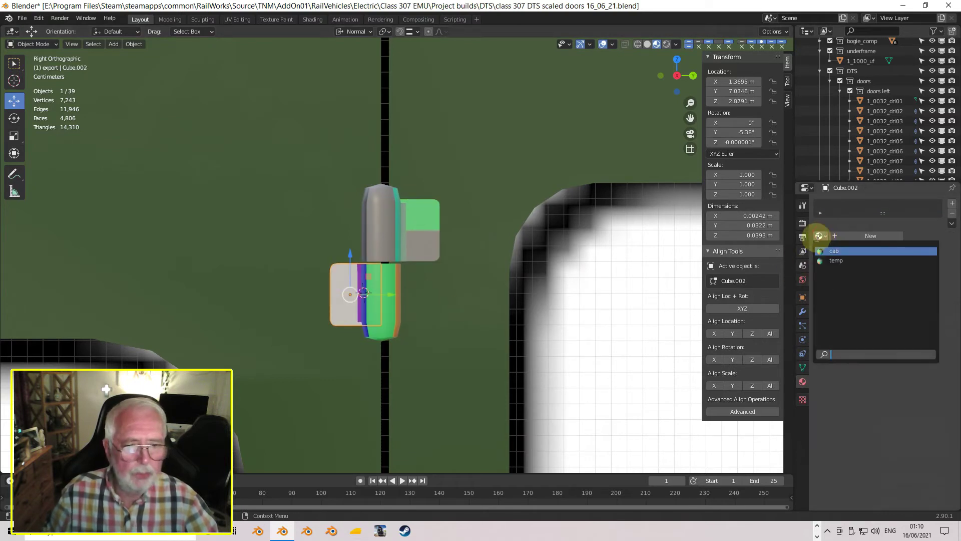
left_click(833, 260)
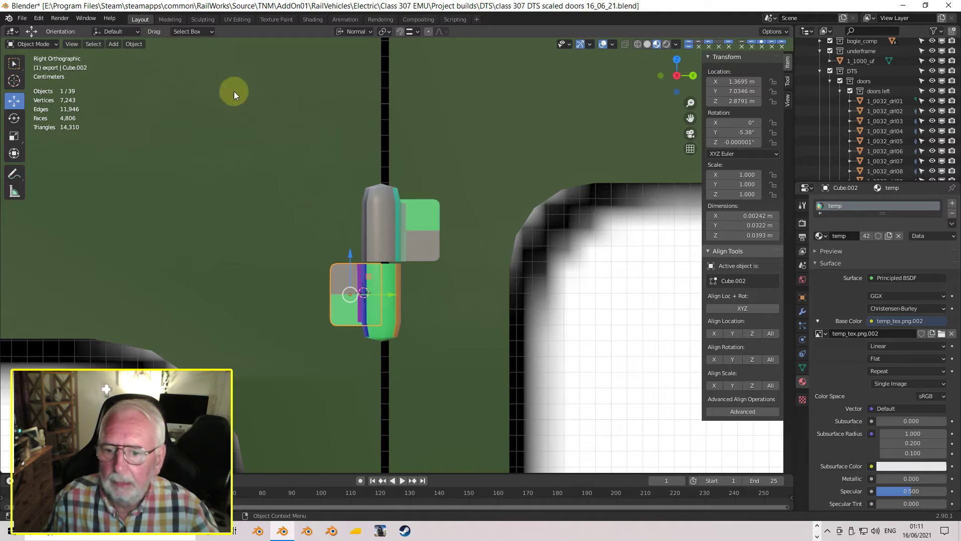
Select both hinge halves and both plates, and bring all their geometry into the UV Editing workspace
left_click(390, 321, "shift")
left_click(425, 234, "shift")
left_click(374, 216, "shift")
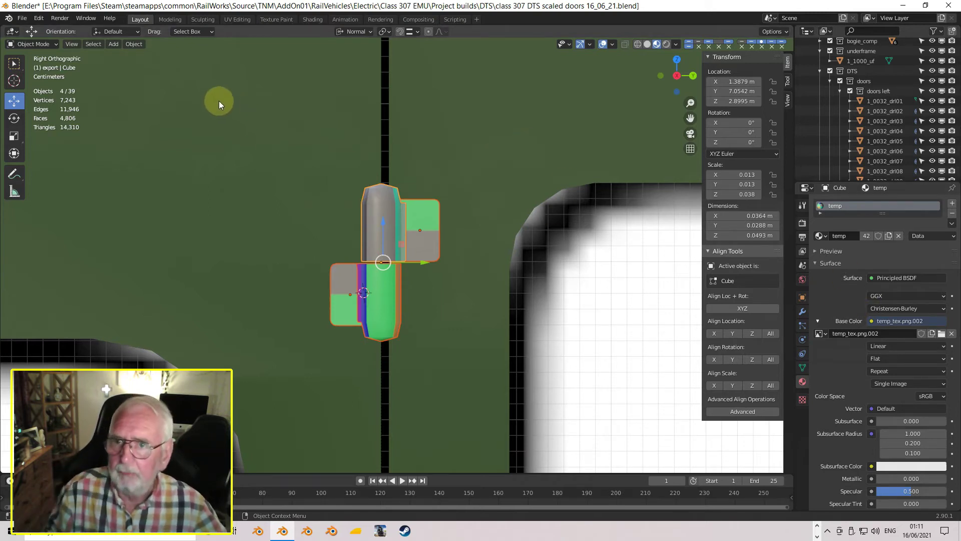
left_click(242, 20)
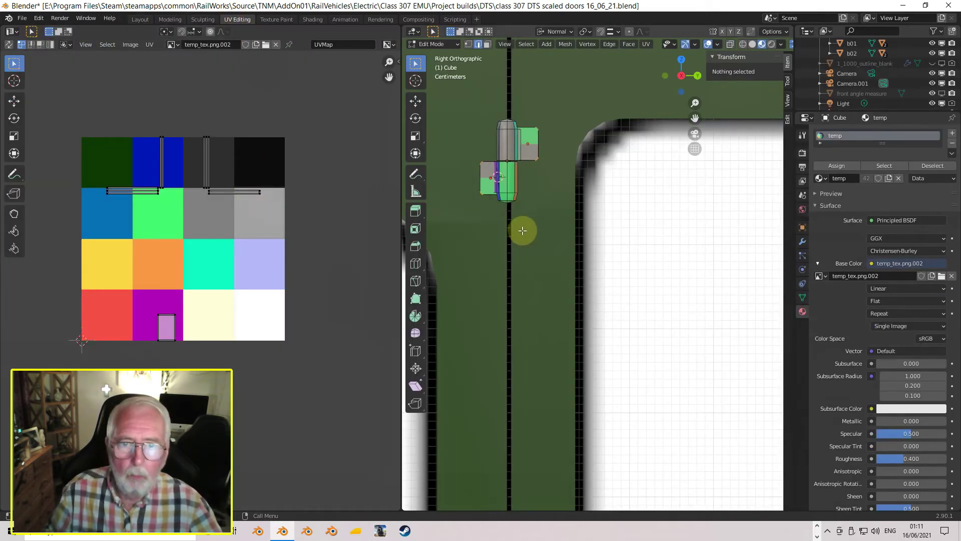
key("a")
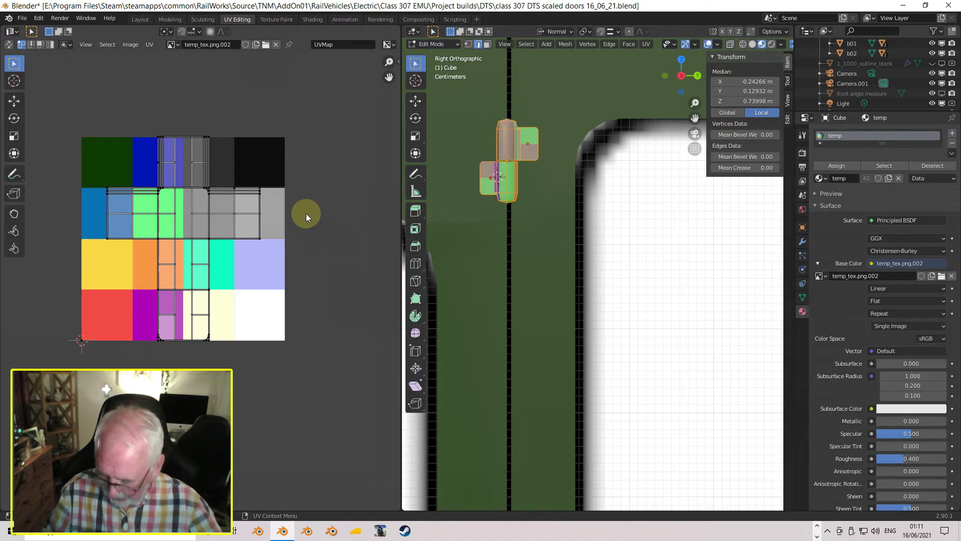
Scale all the hinge parts' UVs down to about 0.133 and move them onto the dark green swatch of the texture
key("s")
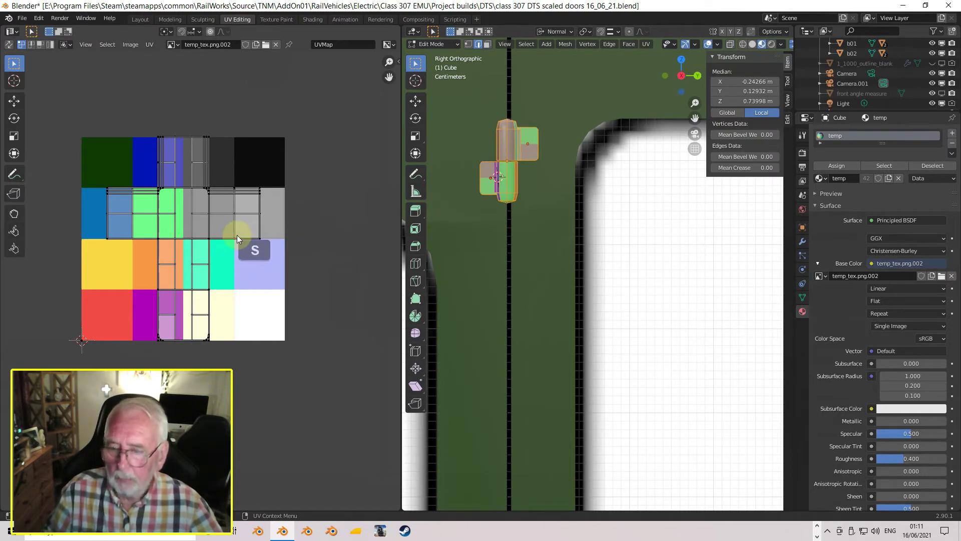
key("a")
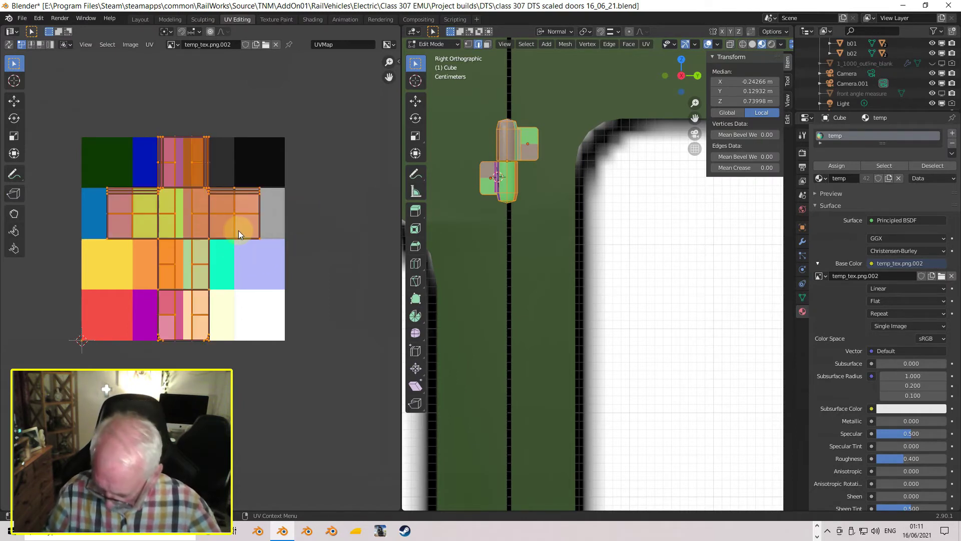
key("s")
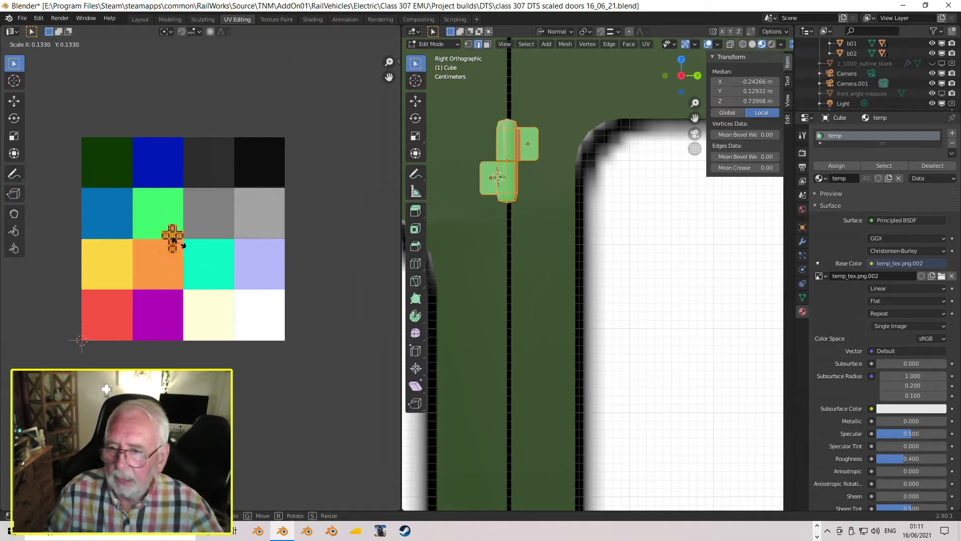
left_click(180, 244)
key("g")
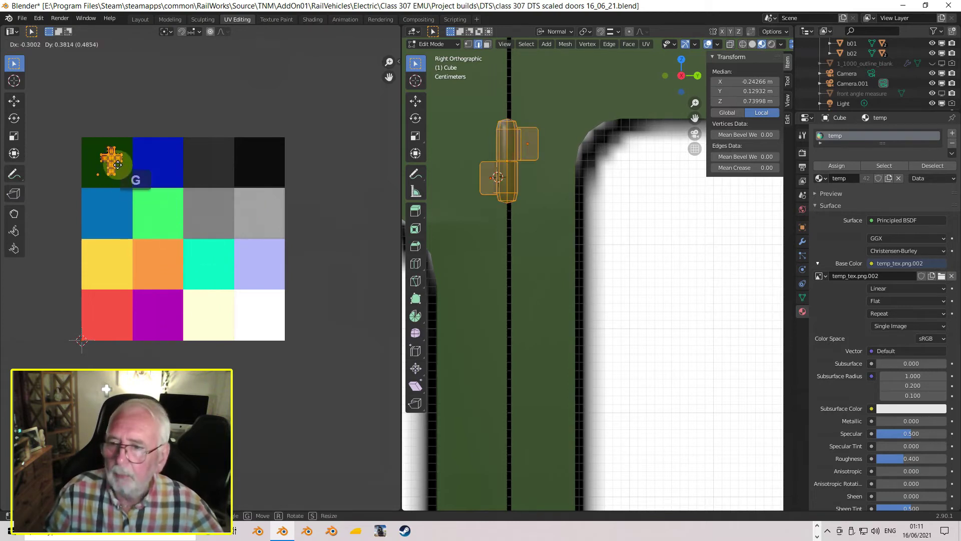
left_click(118, 165)
key("Tab")
Examine the recoloured hinge on the coach side, from close up and from further away
middle_click_drag(579, 225, 527, 211)
scroll(526, 214, "down", 8)
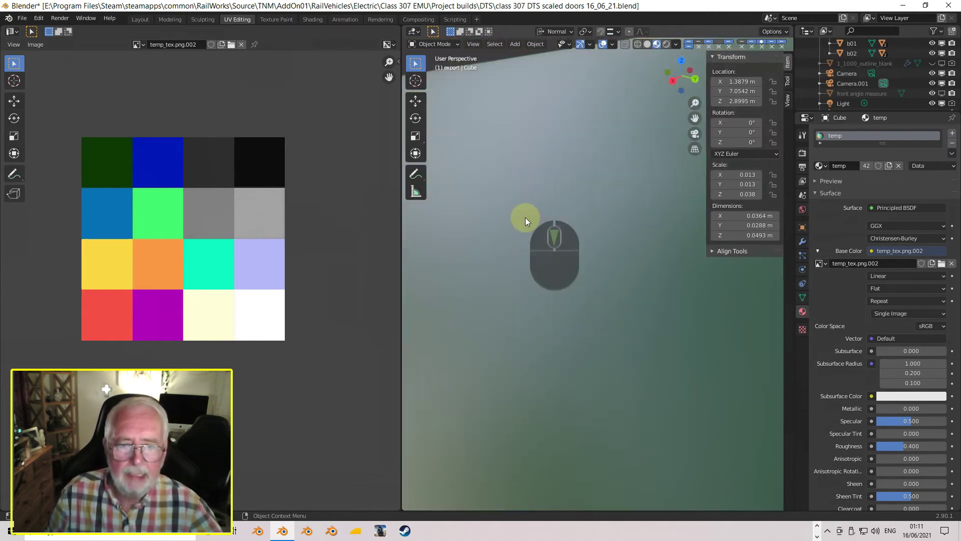
scroll(545, 199, "up", 5)
middle_click_drag(472, 260, 558, 246, "shift")
left_click(582, 267)
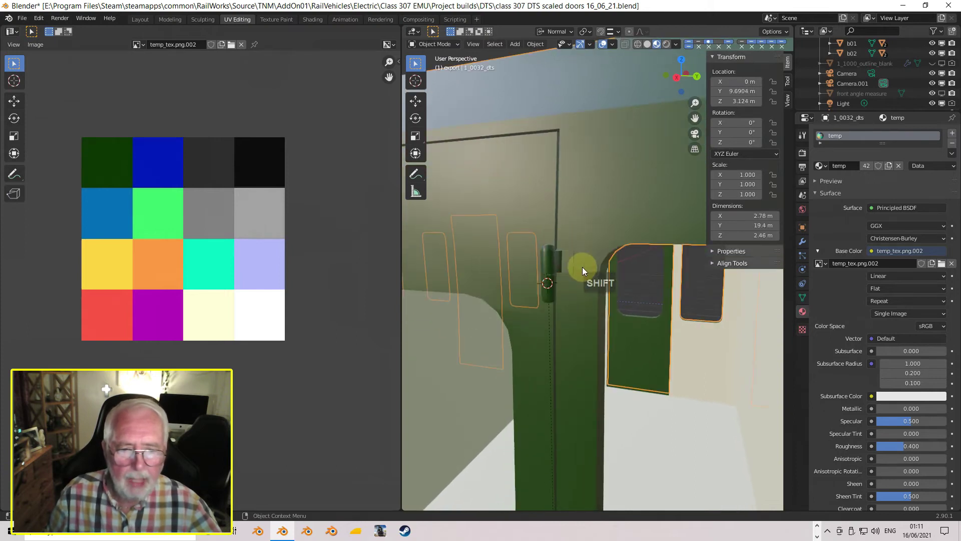
scroll(582, 261, "down", 3)
scroll(589, 260, "up", 3)
scroll(582, 262, "down", 4)
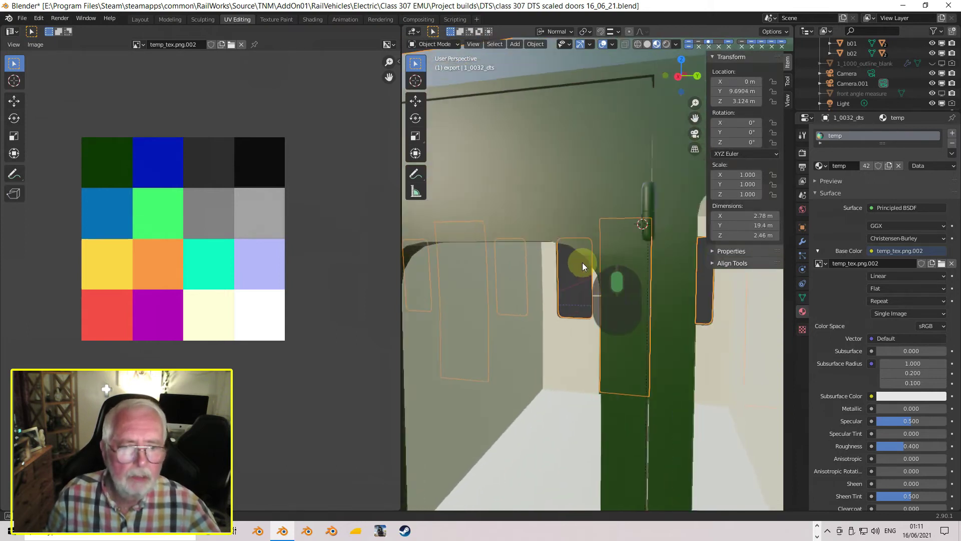
scroll(573, 257, "down", 2)
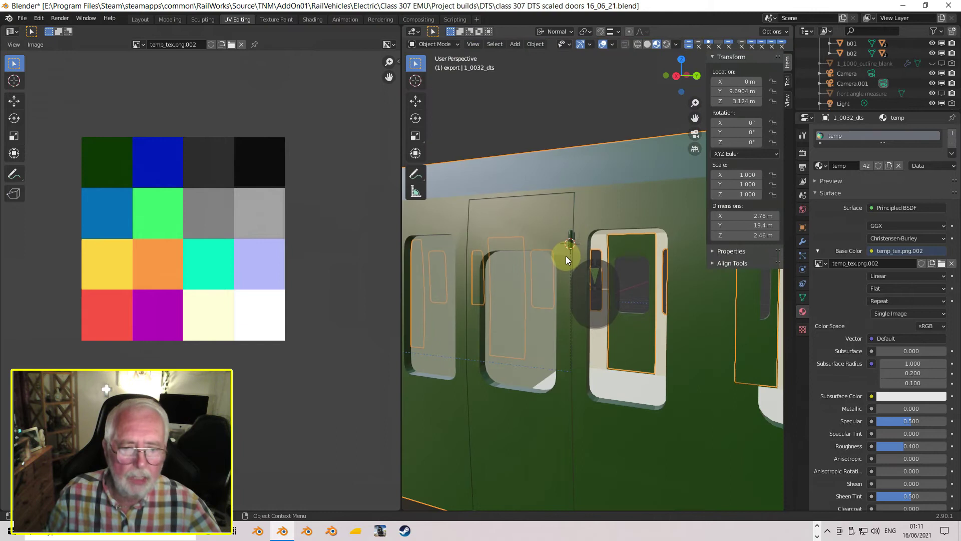
scroll(566, 256, "up", 1)
scroll(576, 272, "down", 2)
middle_click_drag(577, 275, 540, 218, "shift")
Select the door beside the hinge and return to the Layout workspace
left_click(514, 145)
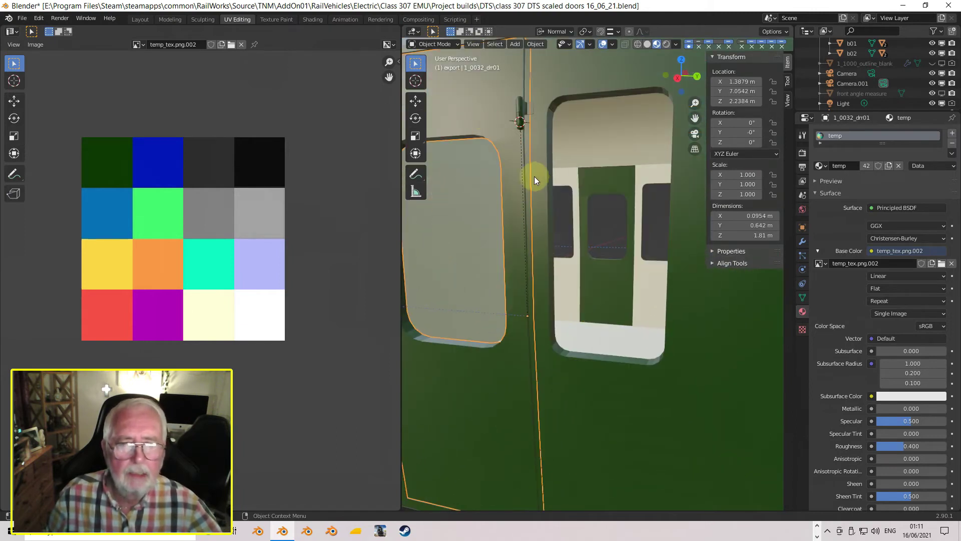
left_click(140, 19)
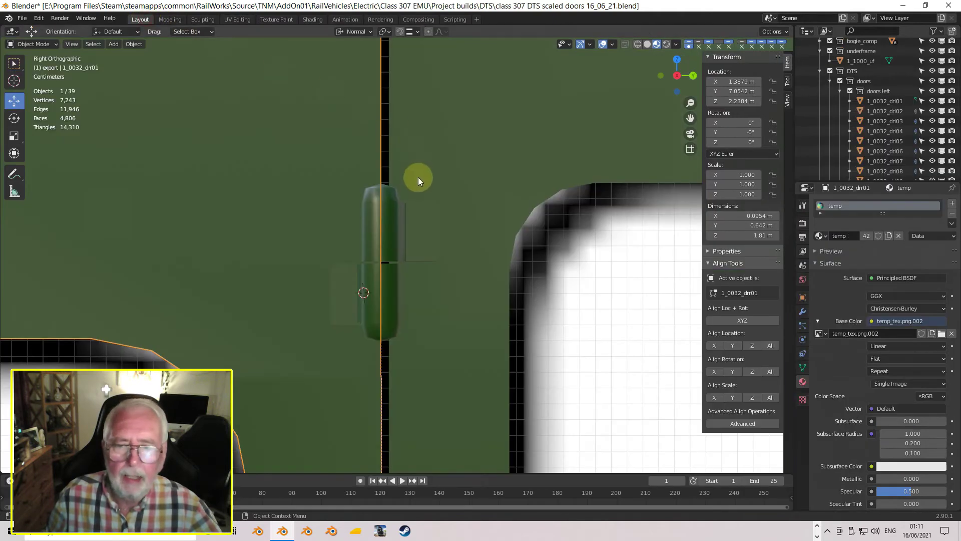
middle_click_drag(392, 249, 373, 203)
Try swinging the door about Z to -4.8° and set its Z rotation back to 0°
mouse_move(740, 142)
left_mouse_down()
mouse_move(759, 142)
mouse_move(741, 142)
left_mouse_up()
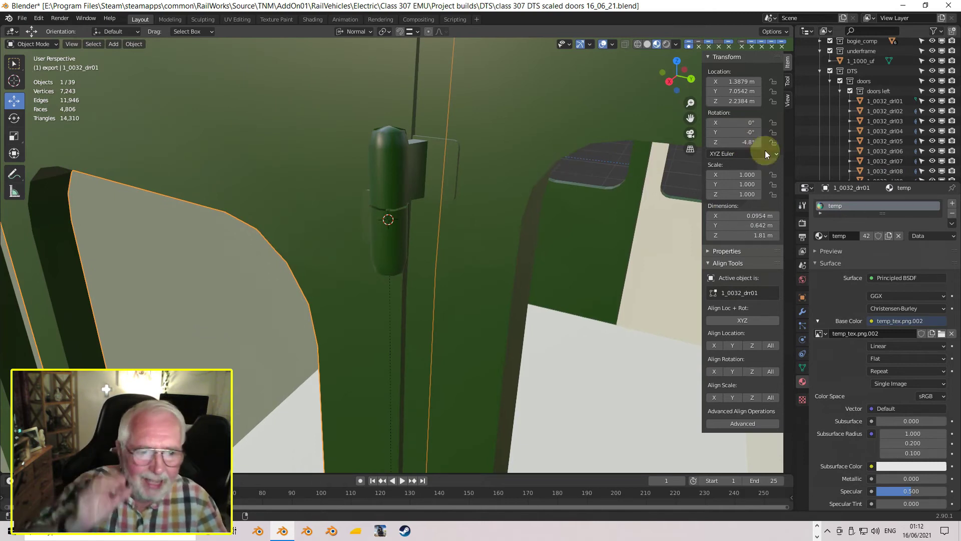
left_click(748, 142)
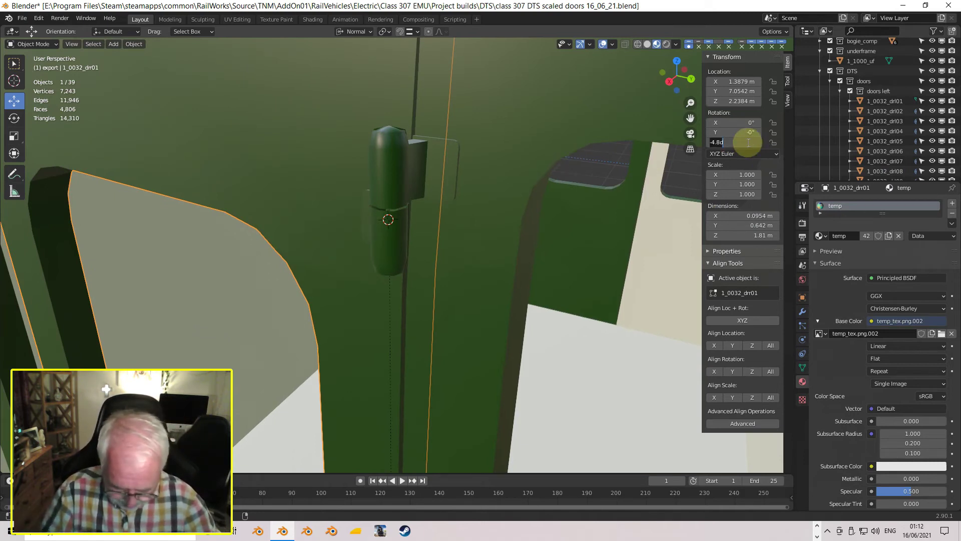
type("0")
key("Return")
Parent the lower mounting plate to the lower hinge half using the Object option
middle_click_drag(410, 224, 464, 232)
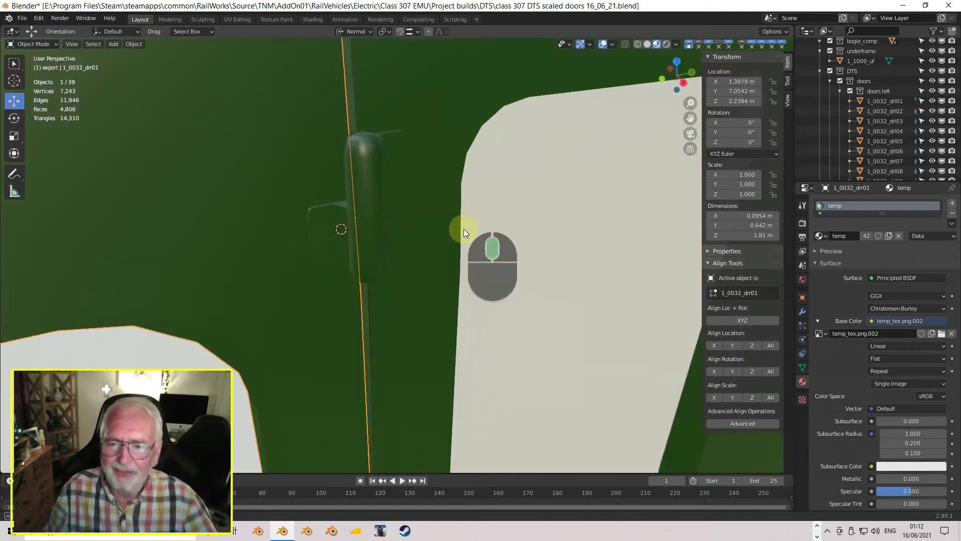
left_click(323, 225)
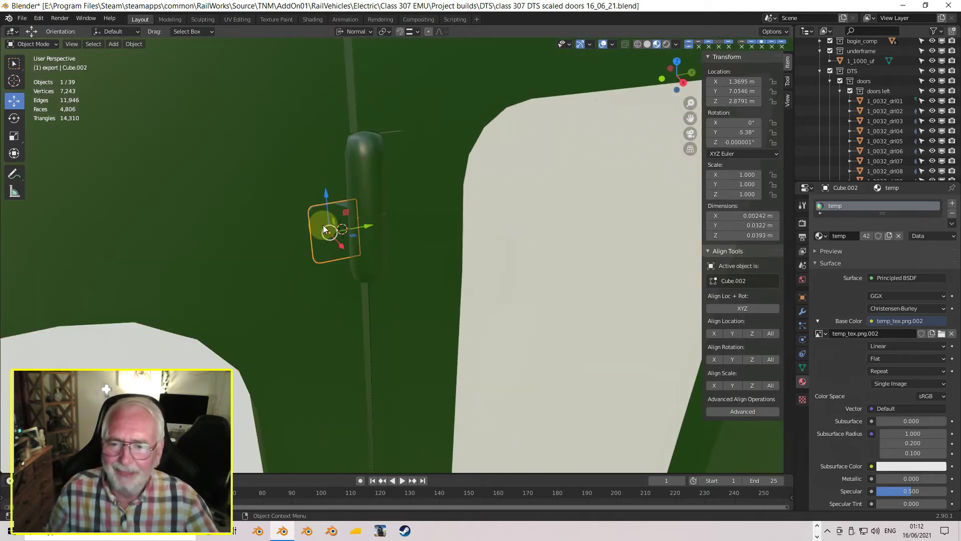
left_click(286, 223, "shift")
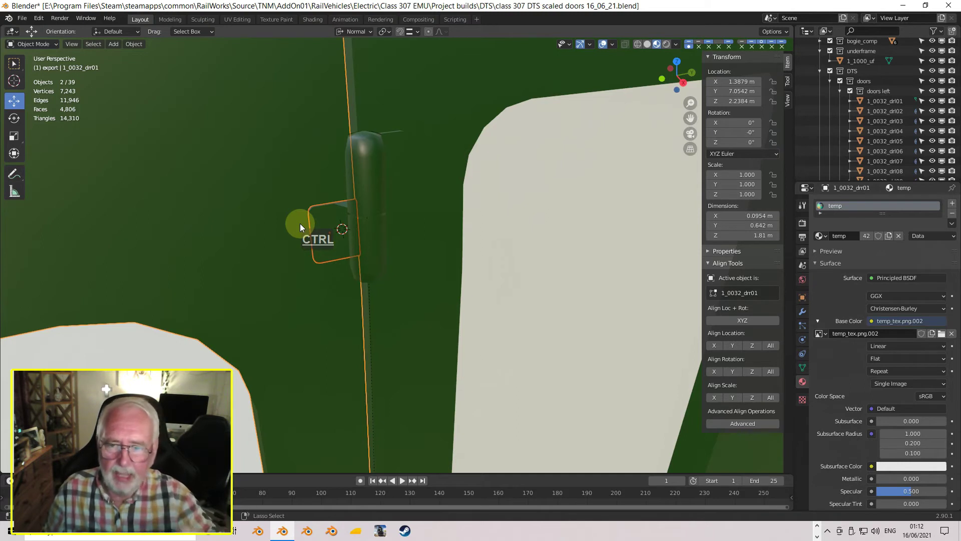
left_click(324, 244)
left_click(370, 258, "shift")
key("ctrl+p")
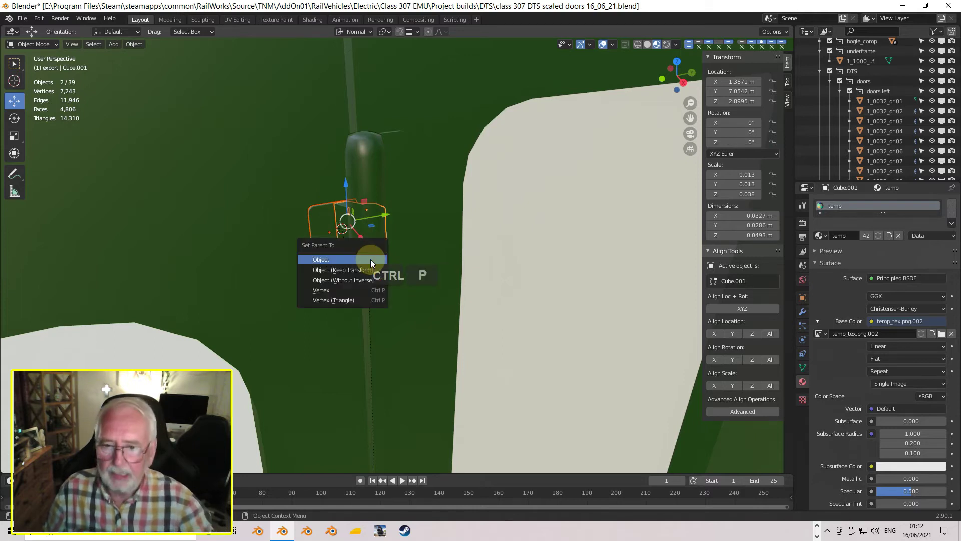
left_click(372, 260)
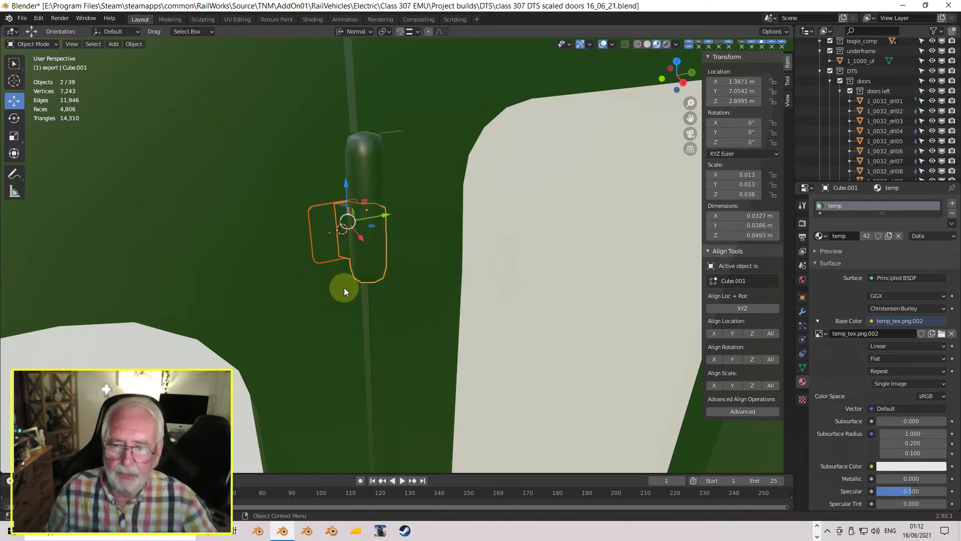
Try swinging the door open to a Z rotation of -3.1°
left_click(491, 264)
middle_click_drag(430, 290, 386, 299)
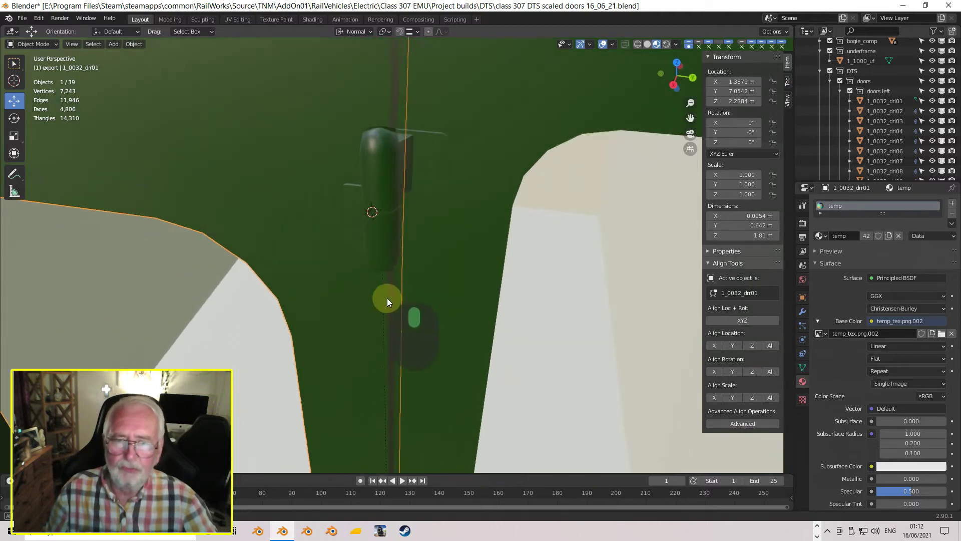
left_click_drag(746, 143, 449, 180)
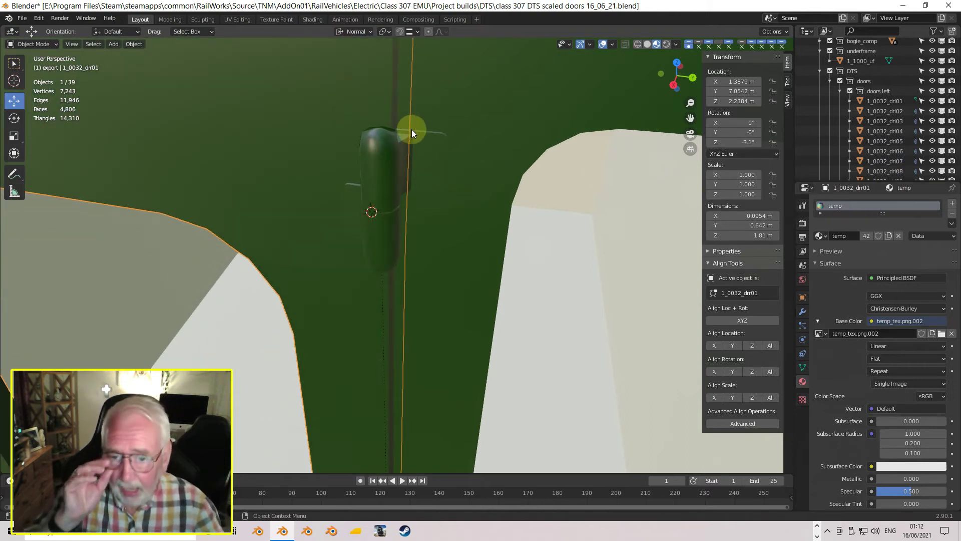
Parent the upper mounting plate to the upper hinge half using the Object option
left_click(429, 159)
left_click(380, 156, "shift")
key("ctrl")
key("ctrl+p")
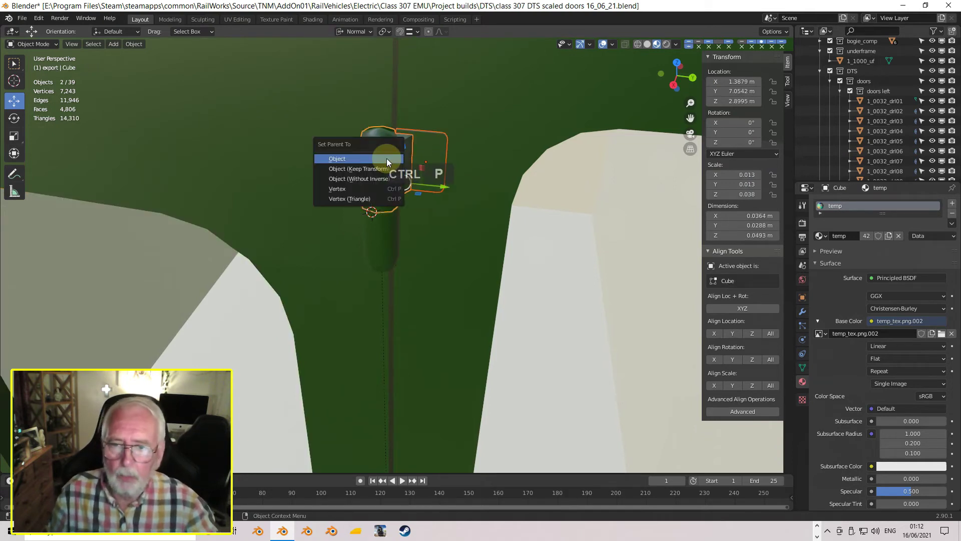
left_click(387, 158)
mouse_move(389, 158)
middle_mouse_down()
mouse_move(415, 140)
mouse_move(387, 135)
mouse_move(387, 143)
middle_mouse_up()
middle_click_drag(674, 148, 260, 211)
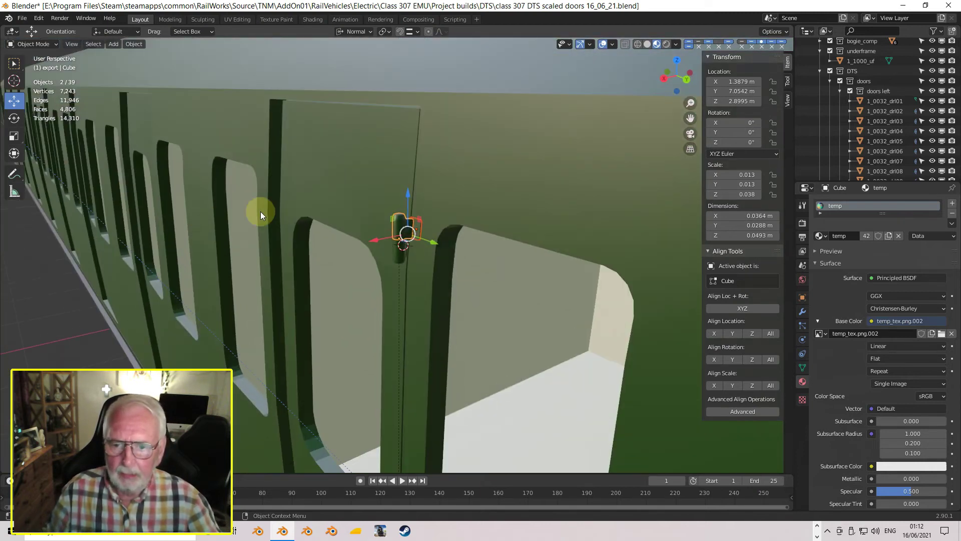
Reset the door's Z rotation to 0°
left_click(308, 201)
left_click(739, 142)
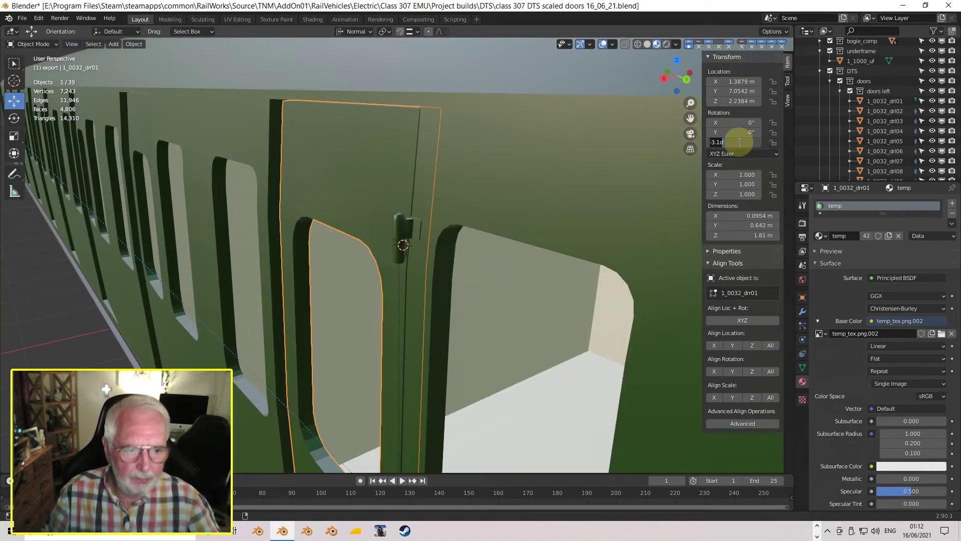
type("0")
key("Return")
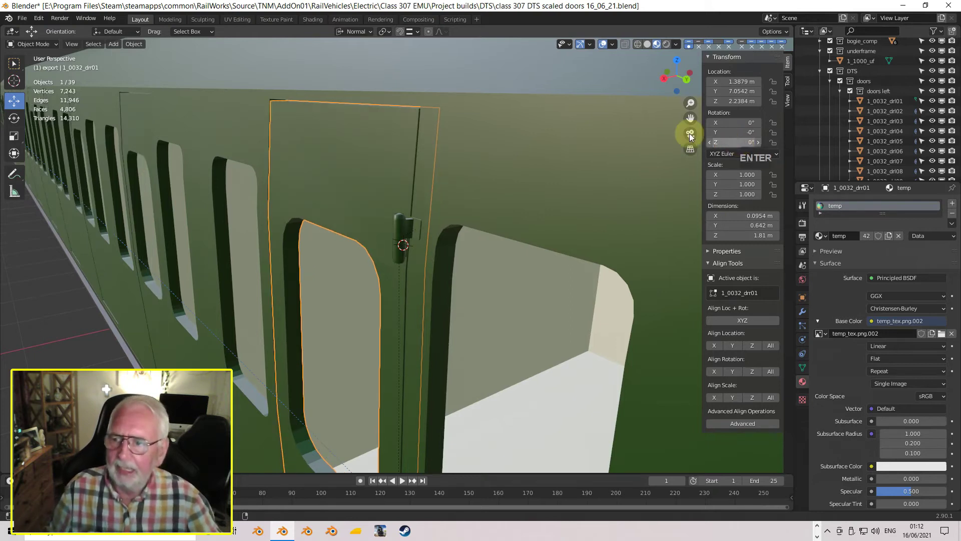
Select both hinge halves and both mounting plates, and duplicate them in place
scroll(446, 167, "down", 2)
mouse_move(446, 170)
middle_mouse_down()
mouse_move(521, 124)
mouse_move(479, 197)
mouse_move(462, 170)
middle_mouse_up()
scroll(434, 235, "up", 5)
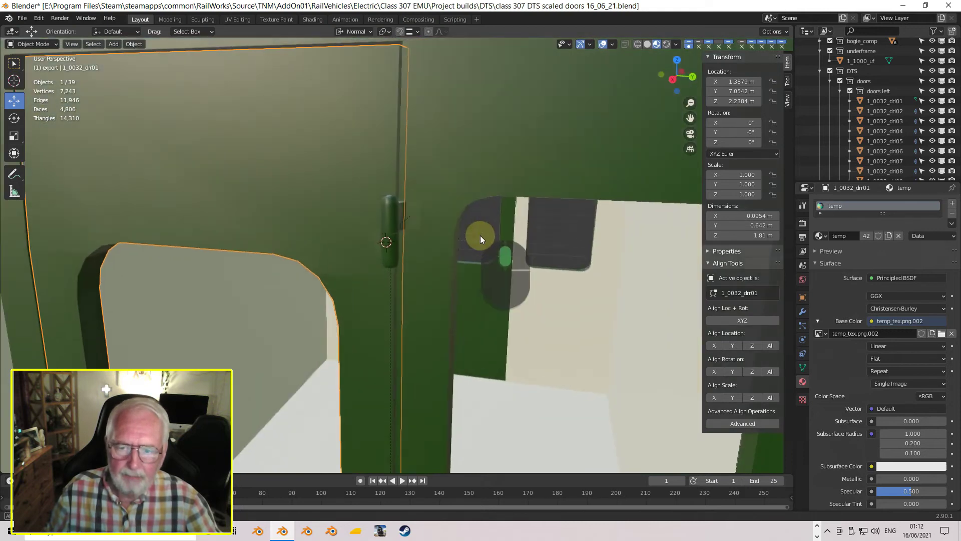
middle_click_drag(480, 235, 374, 262)
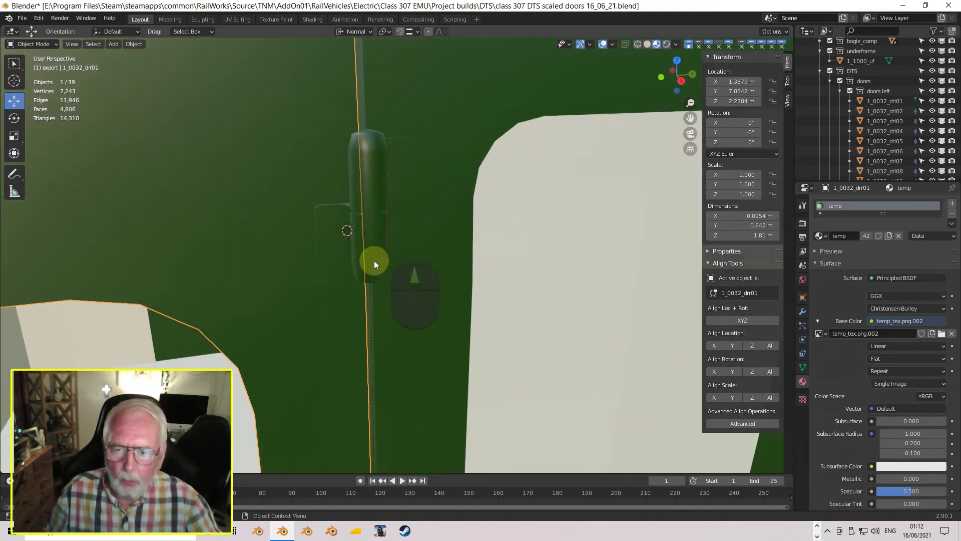
left_click(335, 251)
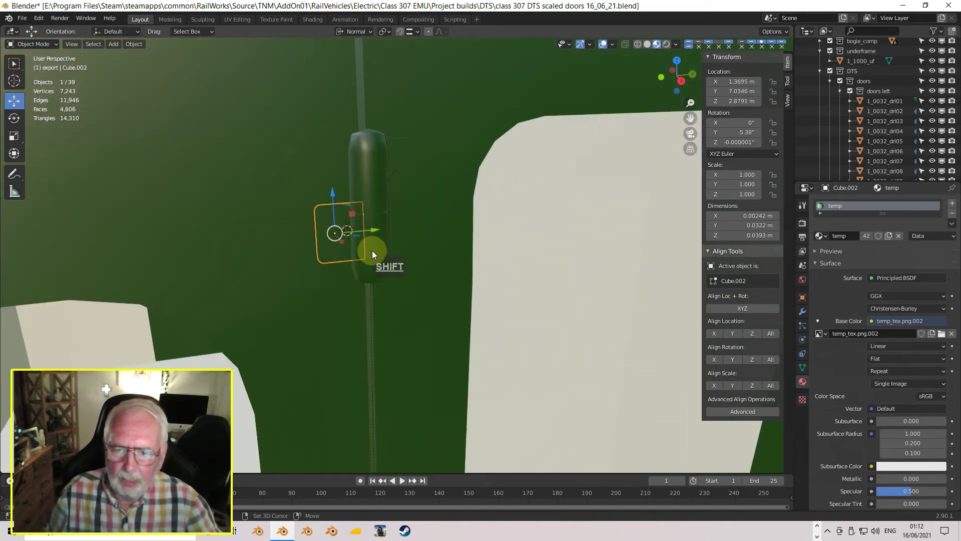
left_click(372, 182, "shift")
left_click(395, 167, "shift")
left_click(396, 167, "shift")
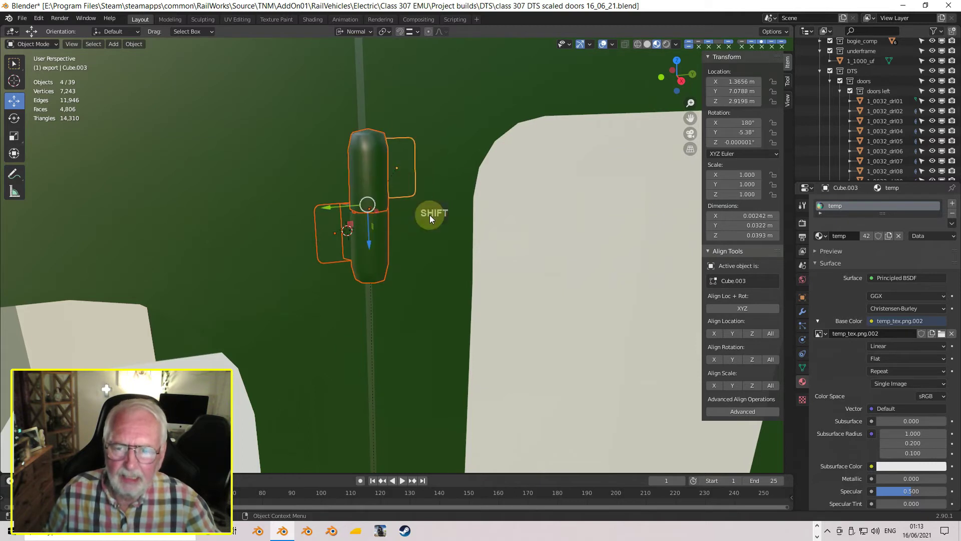
key("shift")
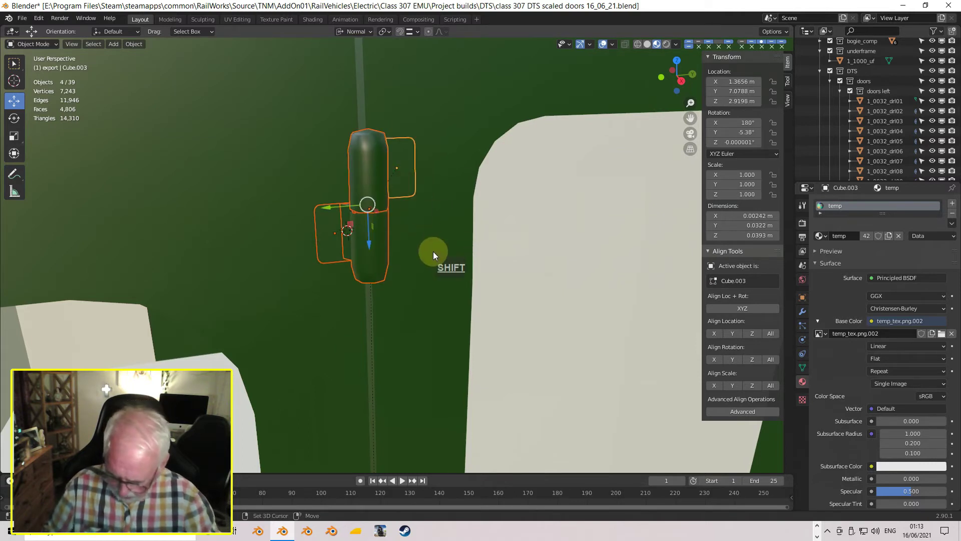
key("shift+d")
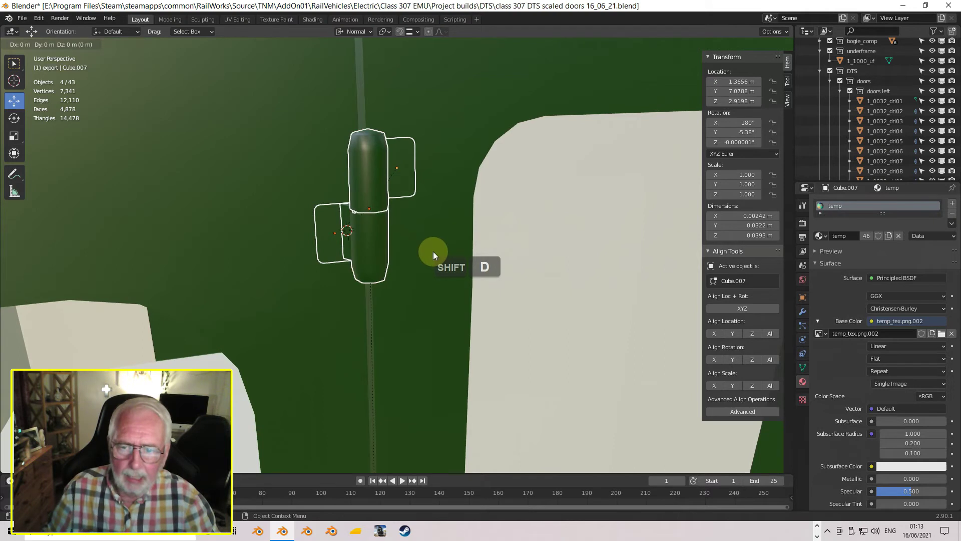
key("Return")
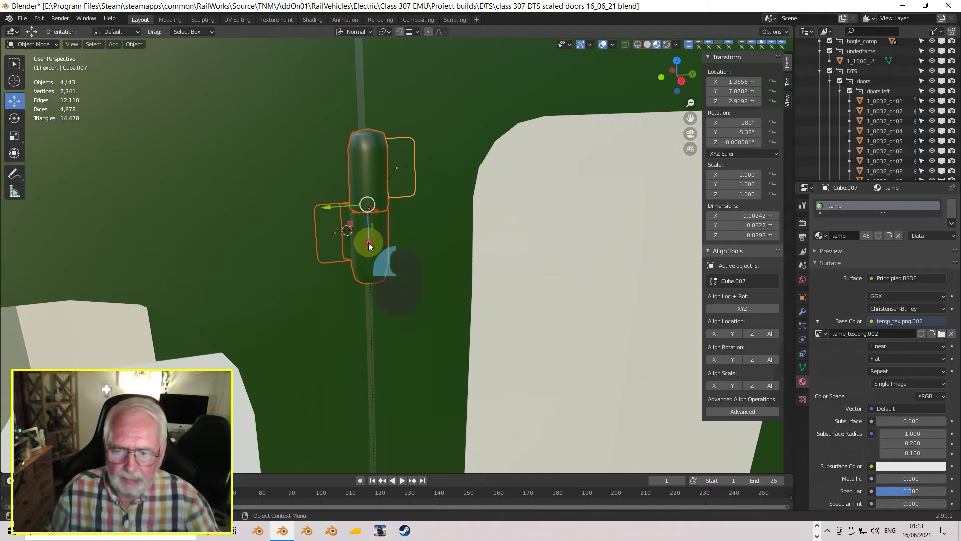
In right orthographic view, move the duplicated hinge straight down the door edge to near the bottom of the door
scroll(410, 367, "down", 3)
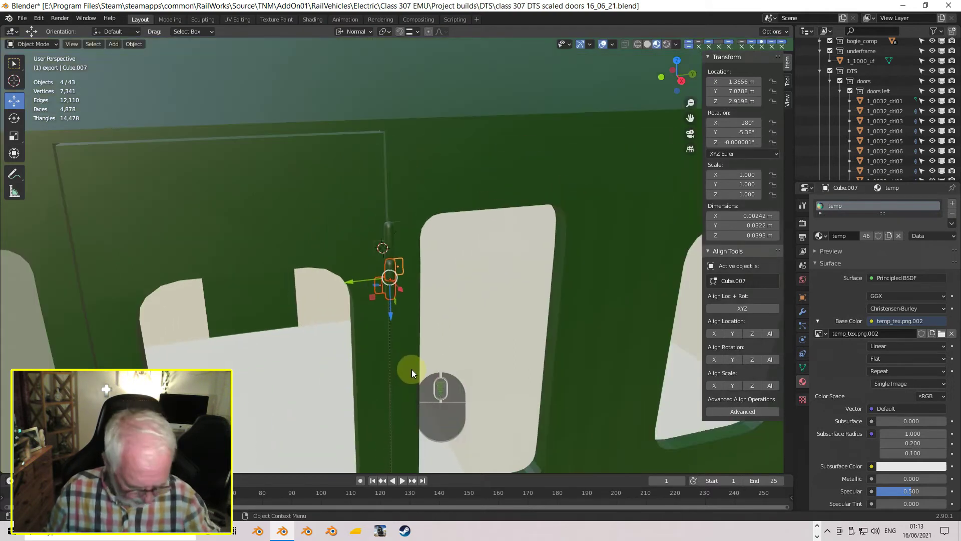
key("KP_3")
scroll(453, 342, "down", 4)
middle_click_drag(453, 342, 386, 157, "shift")
left_click_drag(376, 155, 383, 424)
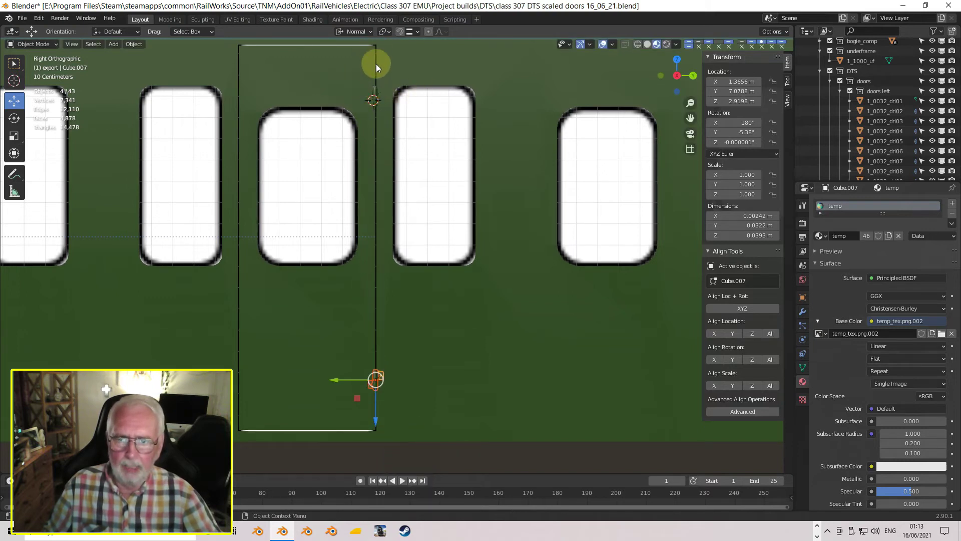
Select both hinge halves and both mounting plates of the lower hinge near the bottom of the door
left_click(374, 417)
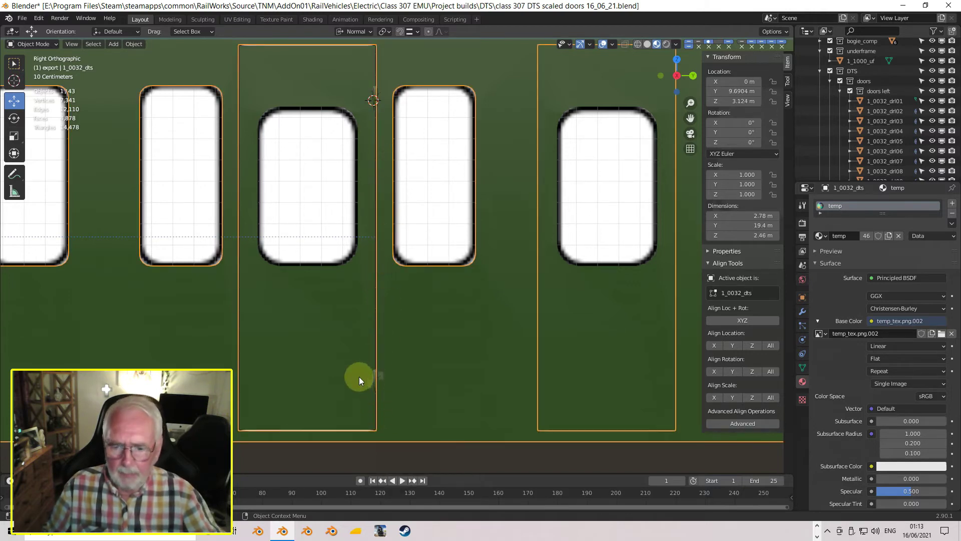
scroll(361, 378, "up", 4)
middle_click_drag(386, 399, 410, 205, "shift")
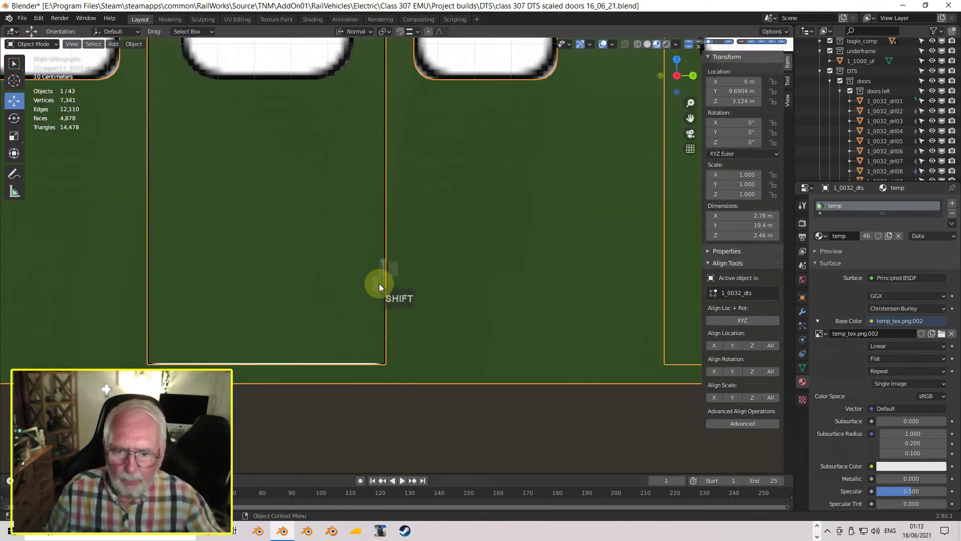
scroll(380, 287, "up", 3)
left_click(366, 296)
left_click(374, 278, "shift")
left_click(393, 273, "shift")
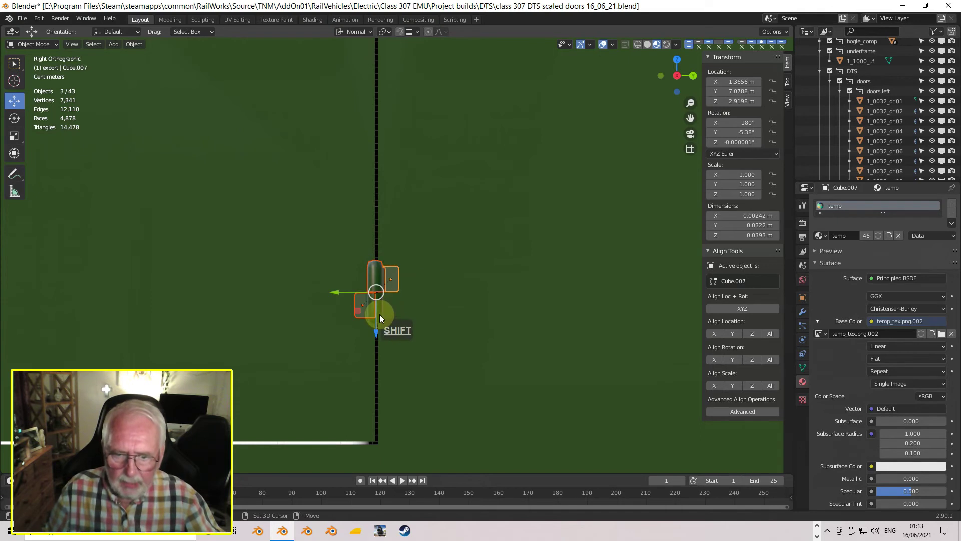
left_click(387, 300, "shift")
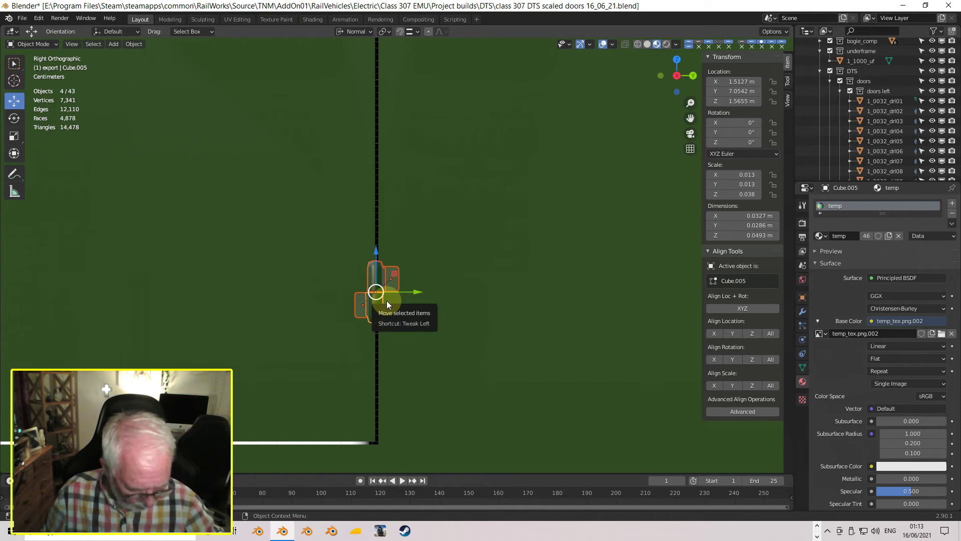
In top orthographic view, move the lower hinge along X to about 1.387 m against the coach side, checking its fit in wireframe
key("Home")
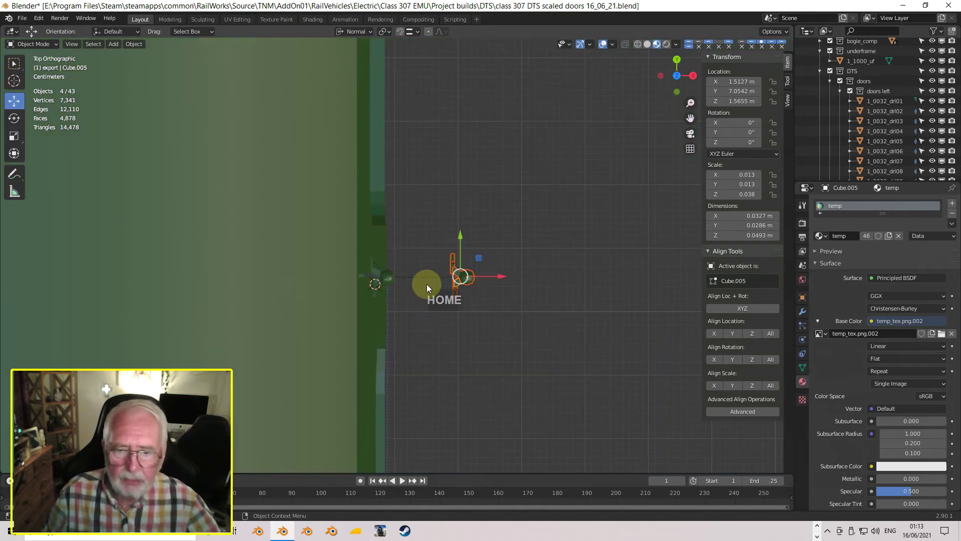
key("KP_7")
left_click_drag(564, 299, 397, 322)
scroll(396, 323, "up", 5)
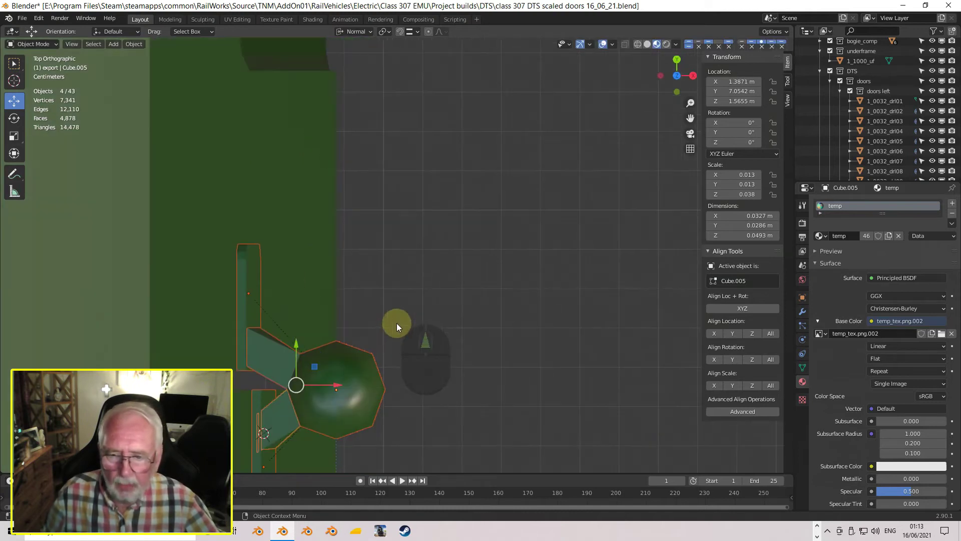
scroll(462, 258, "up", 3)
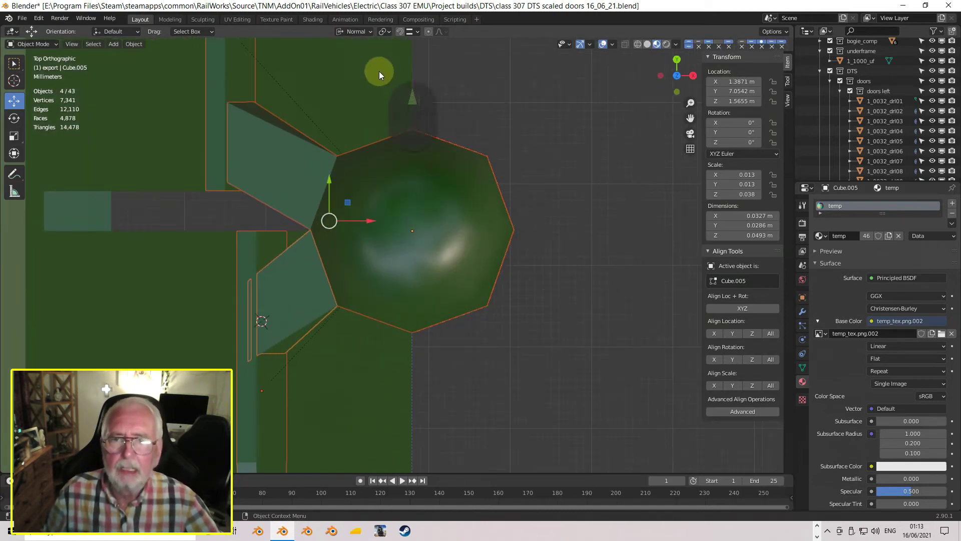
left_click(637, 43)
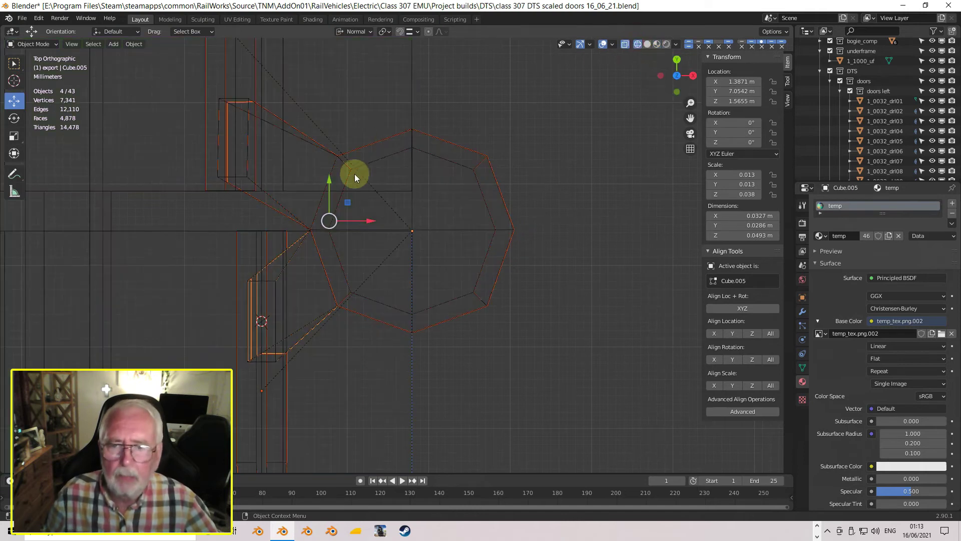
left_click_drag(369, 220, 370, 224)
middle_click_drag(371, 223, 435, 227)
scroll(435, 226, "down", 6)
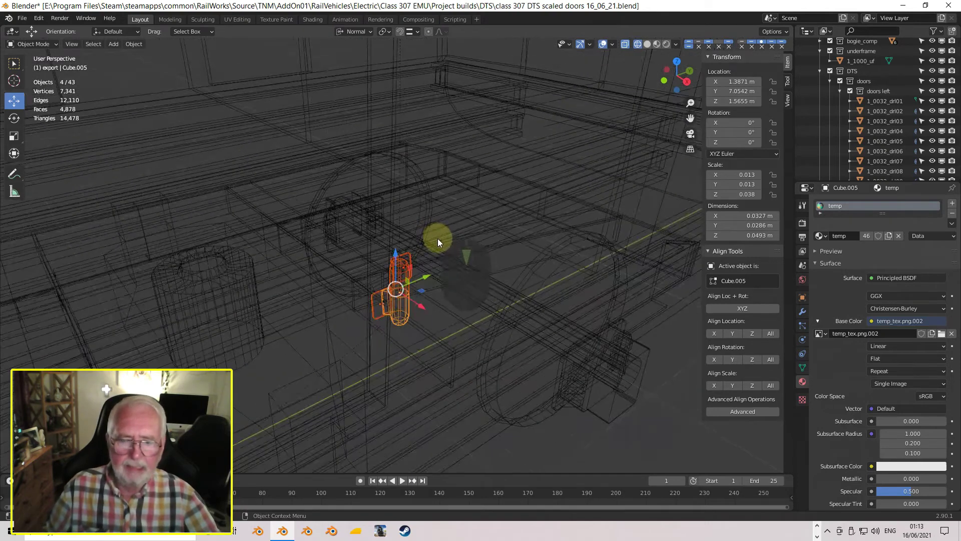
left_click(648, 44)
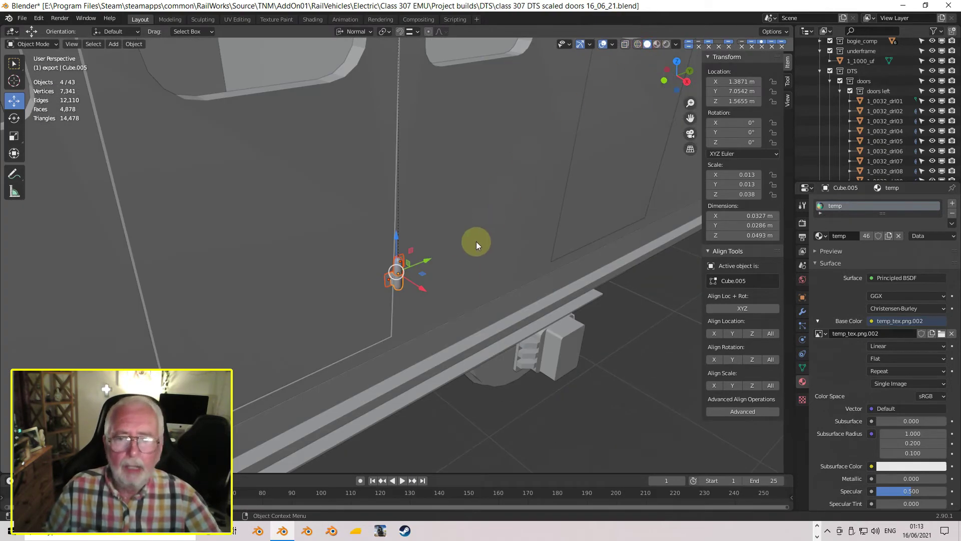
Duplicate the four lower hinge parts and move the copy straight up the door edge beside the windows' lower part, to about Z 2.237 m
key("shift")
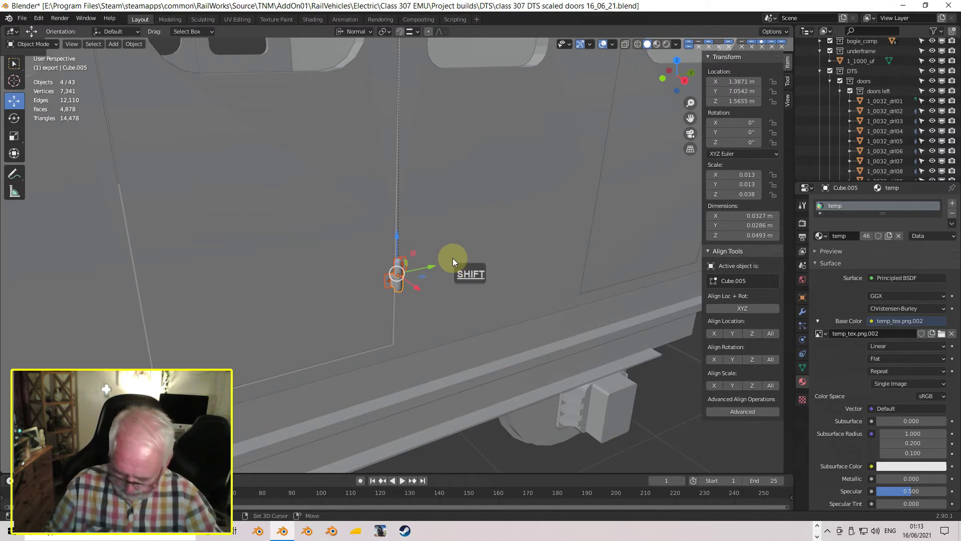
key("shift+d")
key("Return")
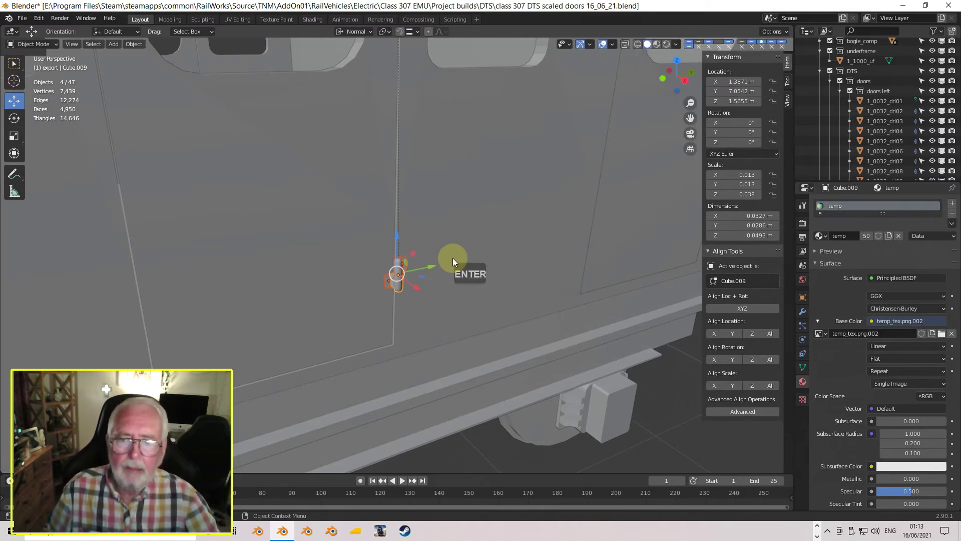
left_click_drag(395, 234, 392, 461)
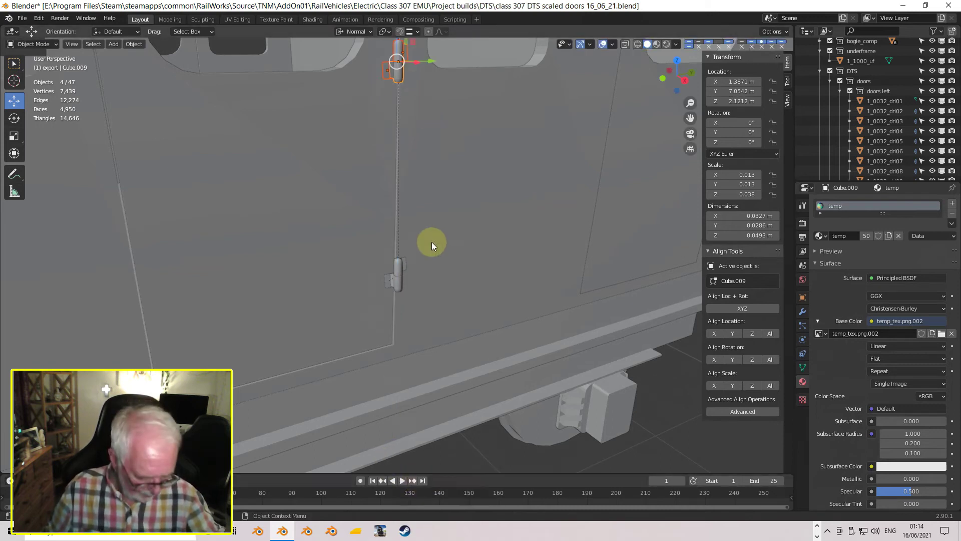
key("KP_3")
middle_click_drag(407, 204, 434, 432, "shift")
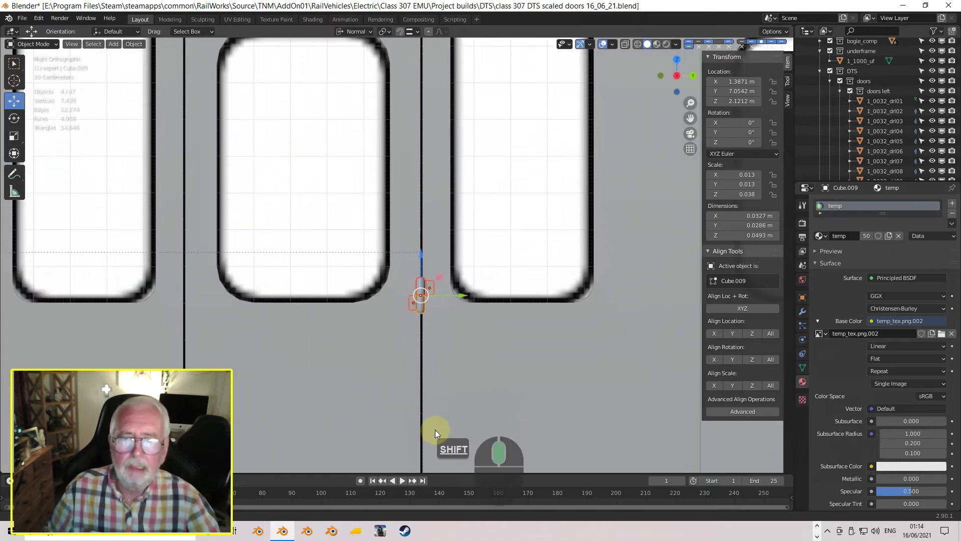
scroll(435, 400, "up", 2)
left_click_drag(430, 269, 446, 210)
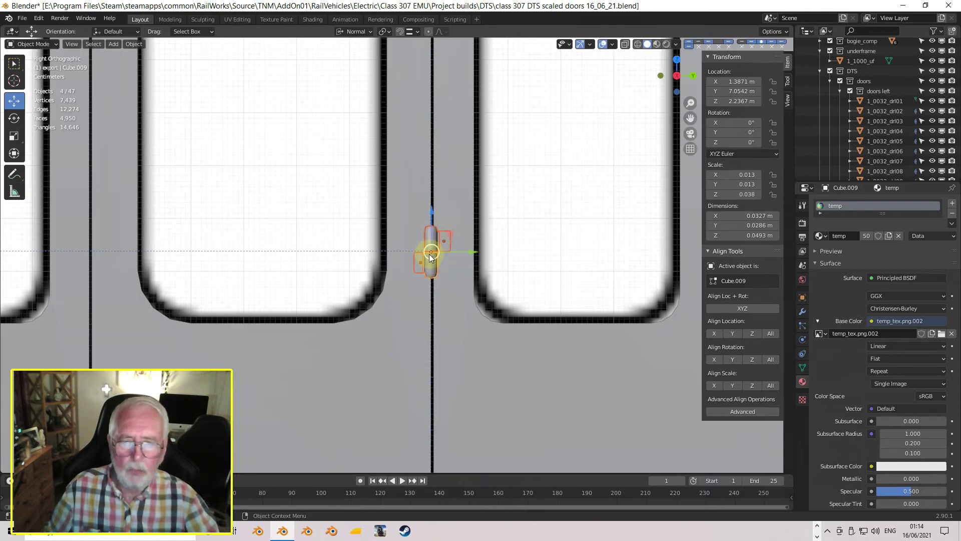
Select the middle hinge's lower mounting plate and move it outwards along its X axis to about X 1.389 m
scroll(429, 254, "up", 2)
middle_click_drag(432, 277, 412, 135)
scroll(407, 189, "down", 5)
scroll(424, 94, "down", 4)
middle_click_drag(424, 94, 402, 260)
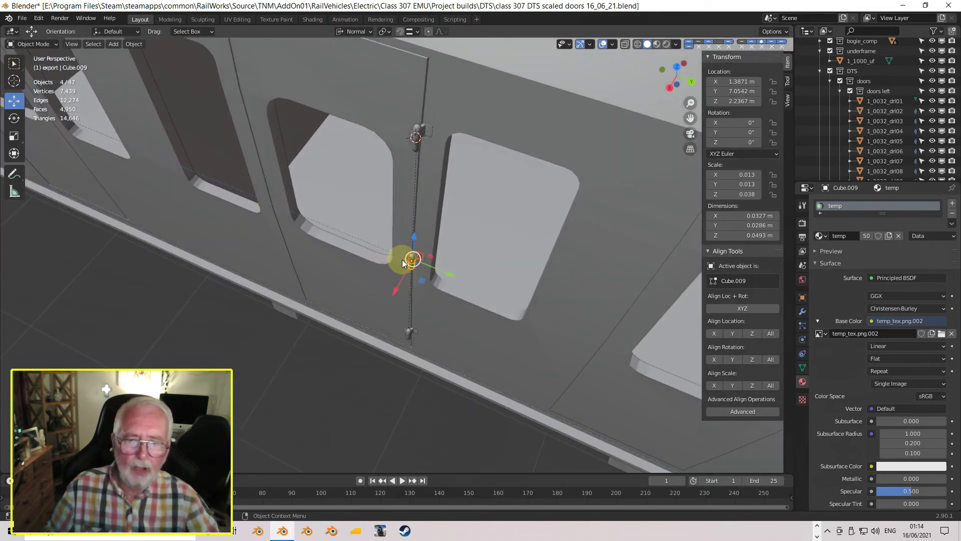
scroll(413, 262, "up", 4)
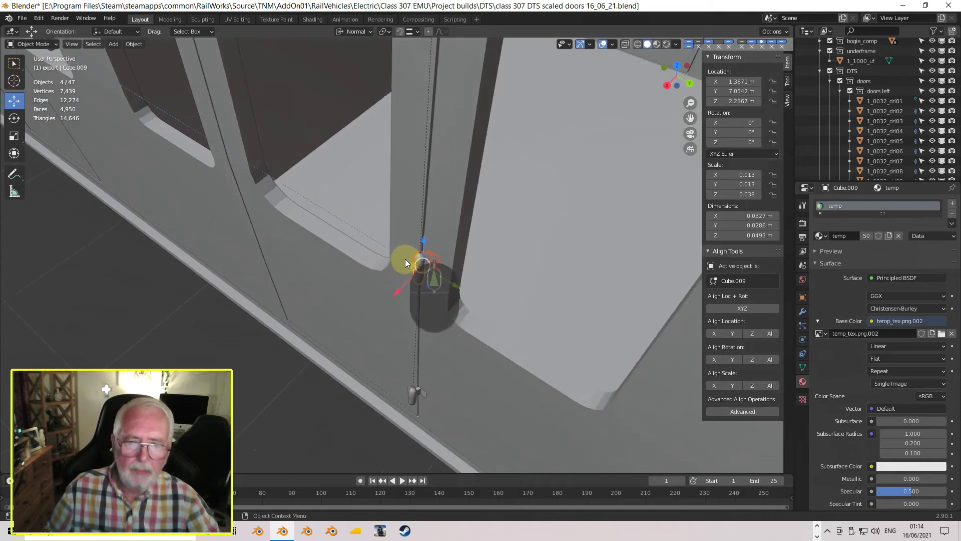
middle_click_drag(419, 273, 422, 254)
left_click(422, 253)
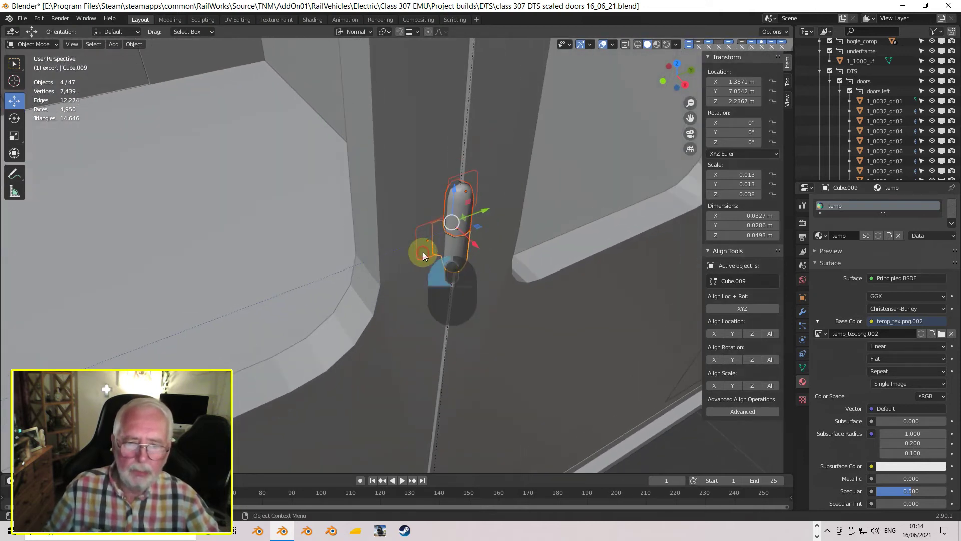
left_click(426, 253)
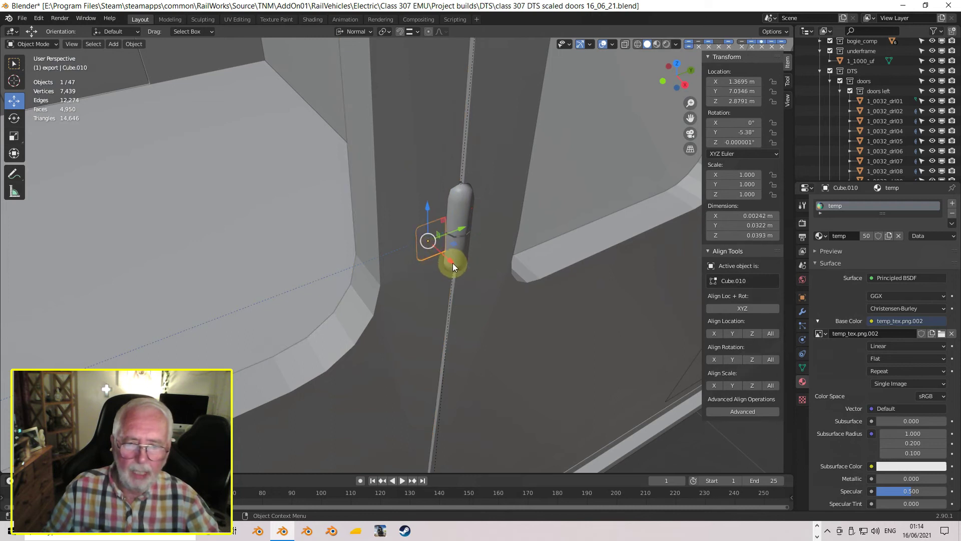
left_click_drag(452, 263, 467, 273)
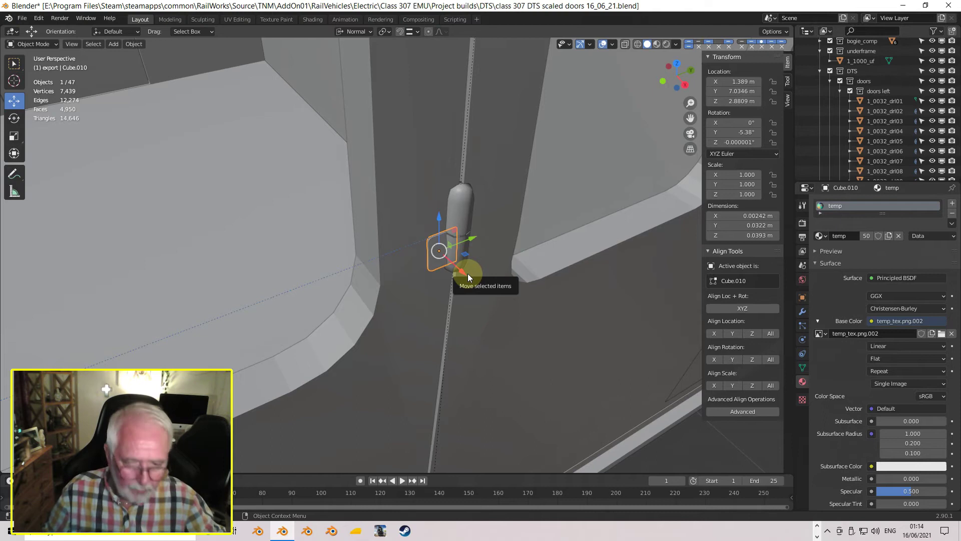
In front orthographic view, rotate the lower mounting plate to about -1.17° on Y to follow the body side, and nudge it slightly outwards
key("KP_1")
scroll(456, 272, "up", 1)
scroll(456, 272, "up", 2)
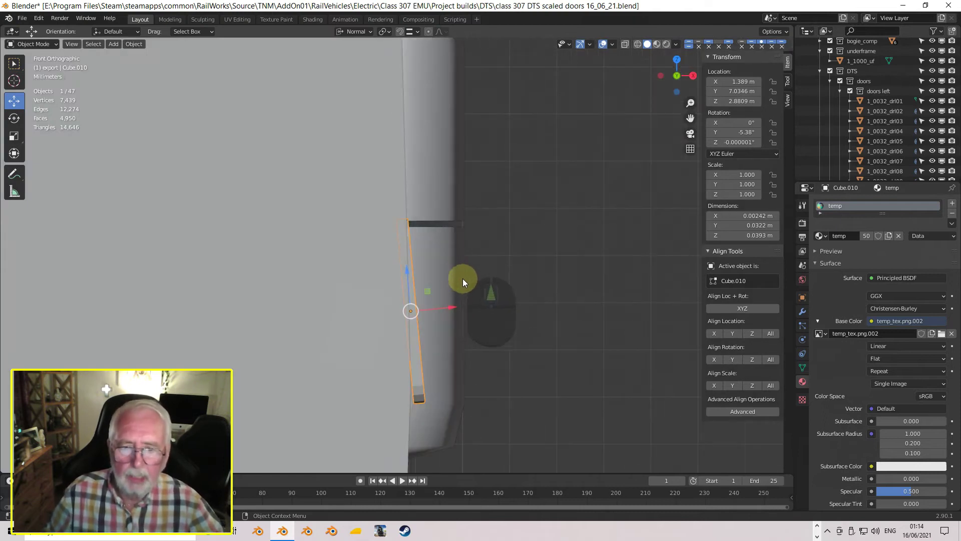
middle_click_drag(456, 297, 455, 230, "shift")
scroll(455, 230, "up", 1)
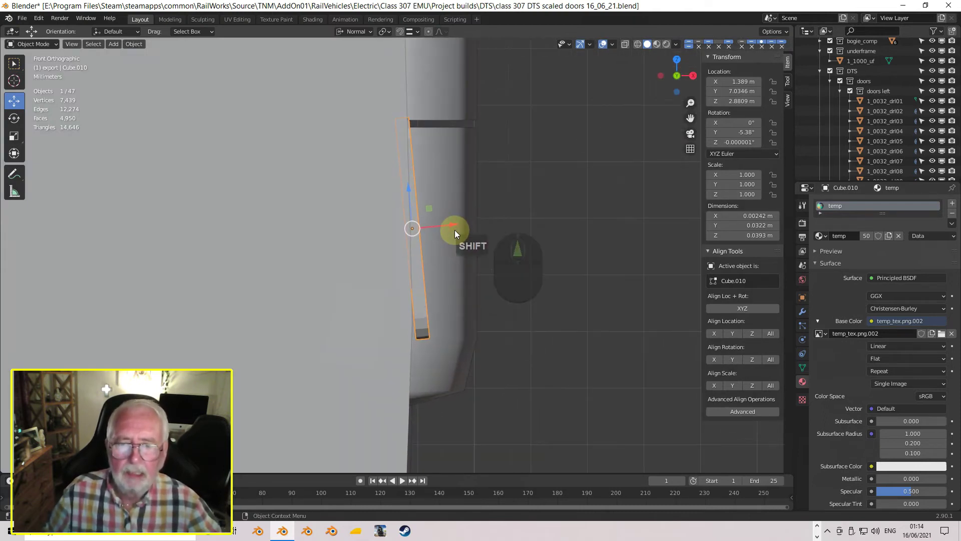
key("r")
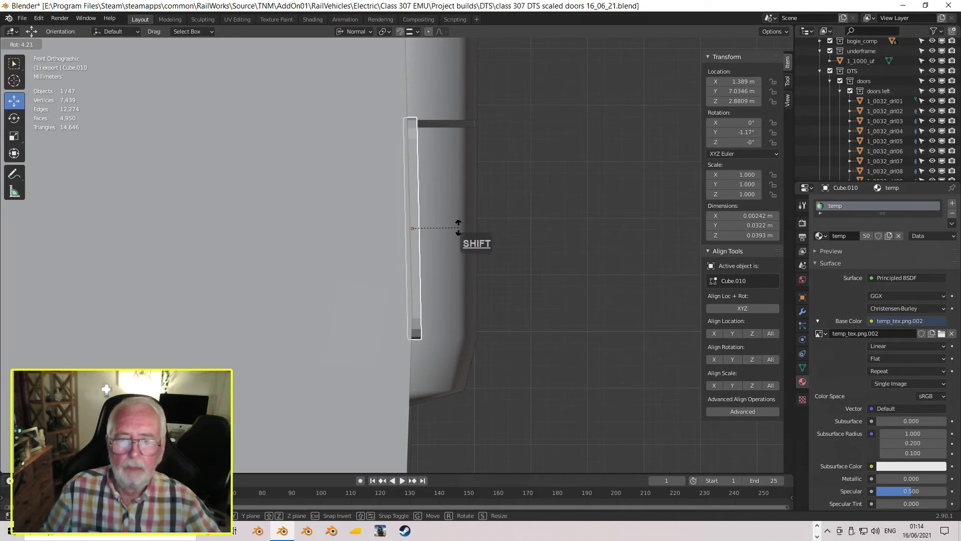
left_click(458, 227)
left_click_drag(455, 226, 461, 225)
middle_click_drag(460, 225, 534, 227)
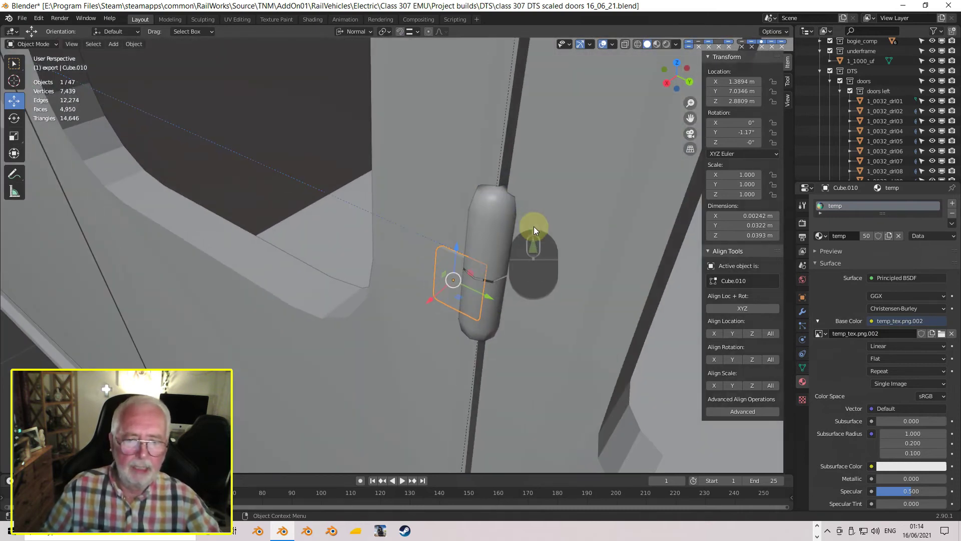
Select the middle hinge's upper mounting plate and, in back orthographic view, move it outwards to about X 1.389 m
left_click(537, 226)
left_click(553, 231)
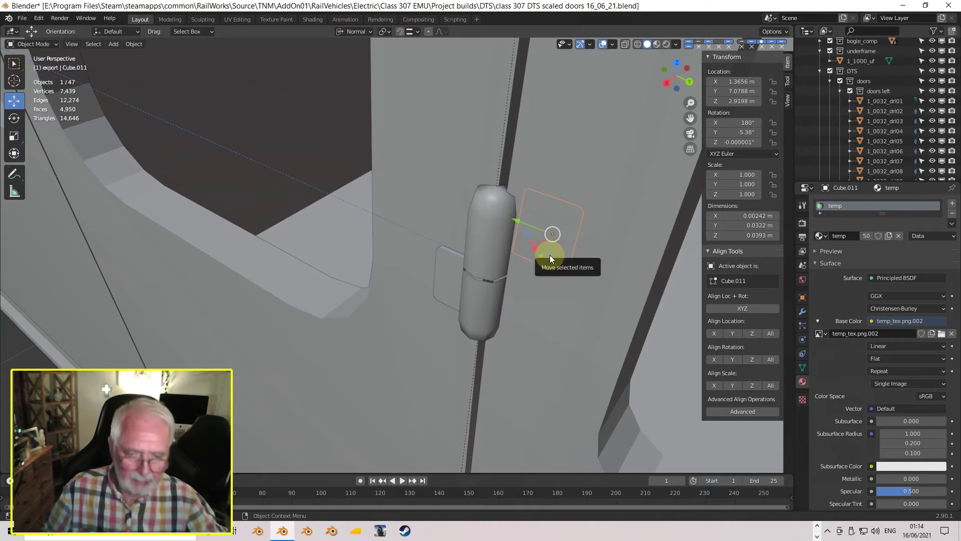
key("ctrl+KP_1")
scroll(550, 255, "up", 2)
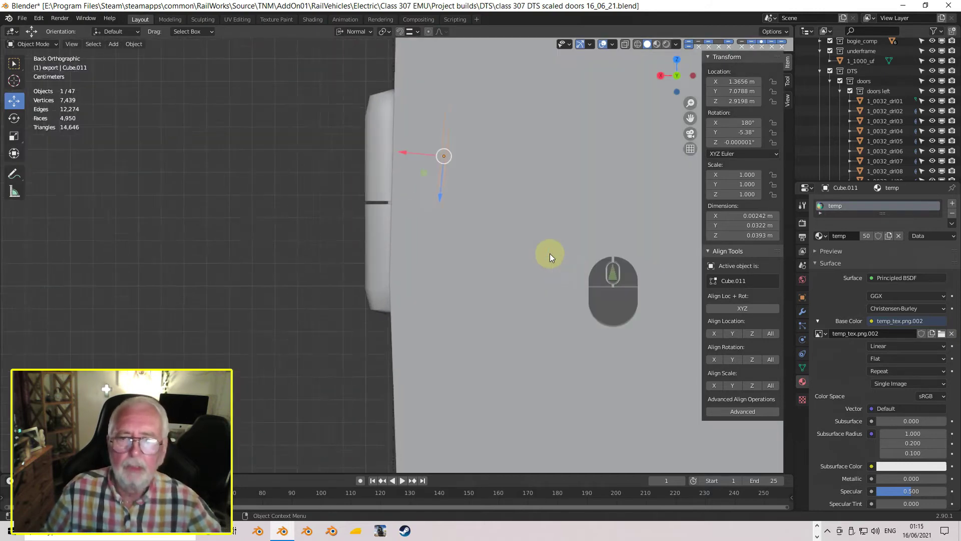
scroll(549, 253, "up", 1)
left_click_drag(415, 133, 351, 141)
scroll(388, 145, "up", 2)
middle_click_drag(417, 143, 418, 295, "shift")
Rotate the upper mounting plate to about -1.34° on Y to match the body side, and nudge it slightly outwards
key("r")
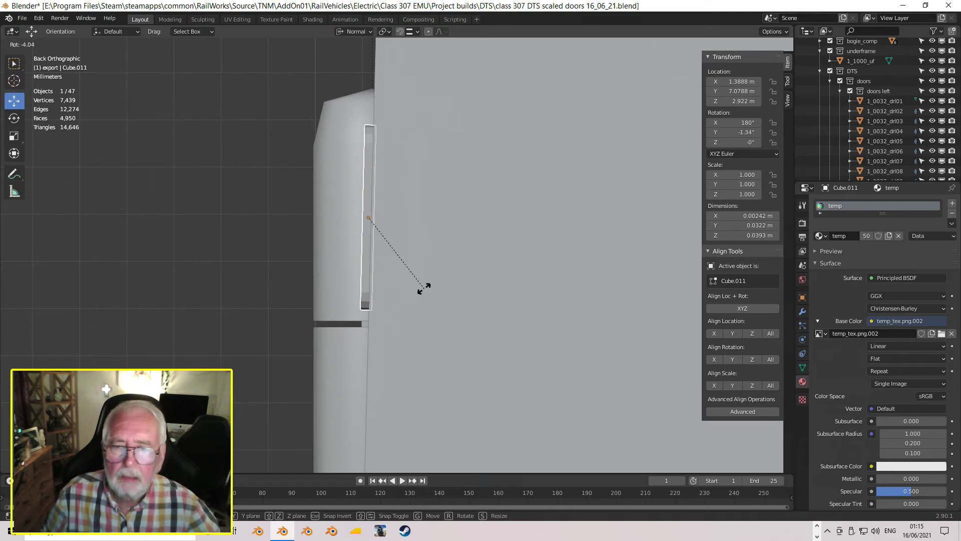
left_click(414, 268)
left_click_drag(348, 218, 345, 217)
middle_click_drag(347, 221, 619, 321)
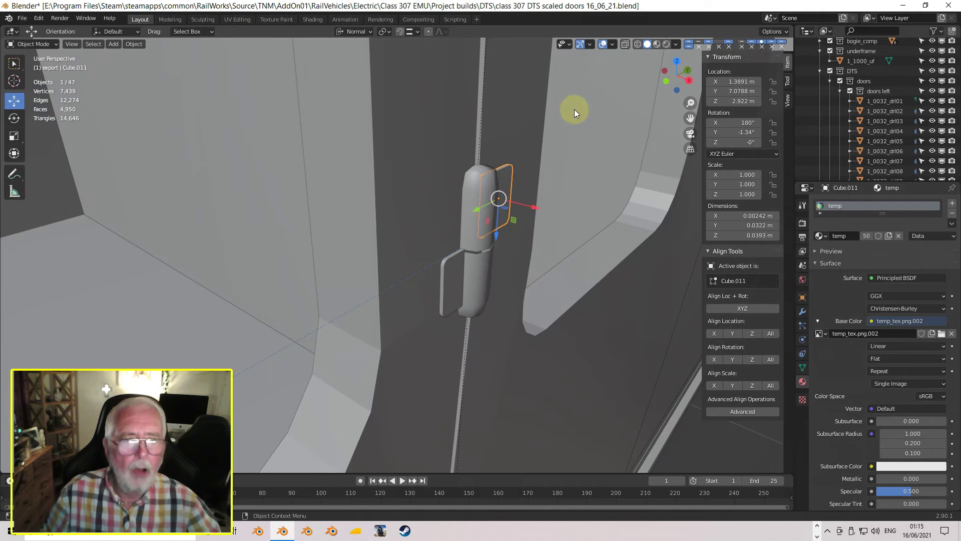
In wireframe display, select the block projecting from the middle hinge's upper barrel and delete its faces
left_click(639, 44)
mouse_move(449, 219)
middle_mouse_down()
mouse_move(475, 241)
mouse_move(563, 238)
mouse_move(289, 239)
mouse_move(377, 285)
middle_mouse_up()
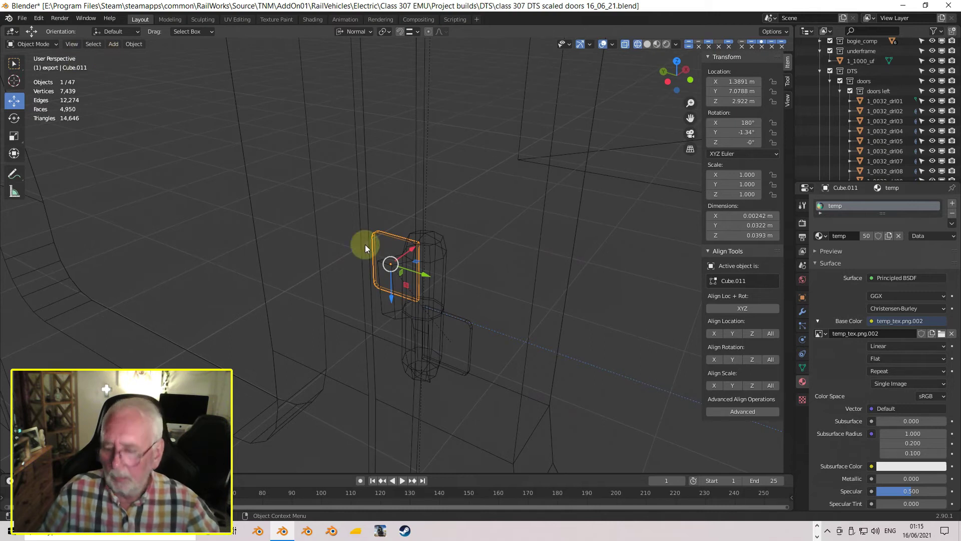
key("Tab")
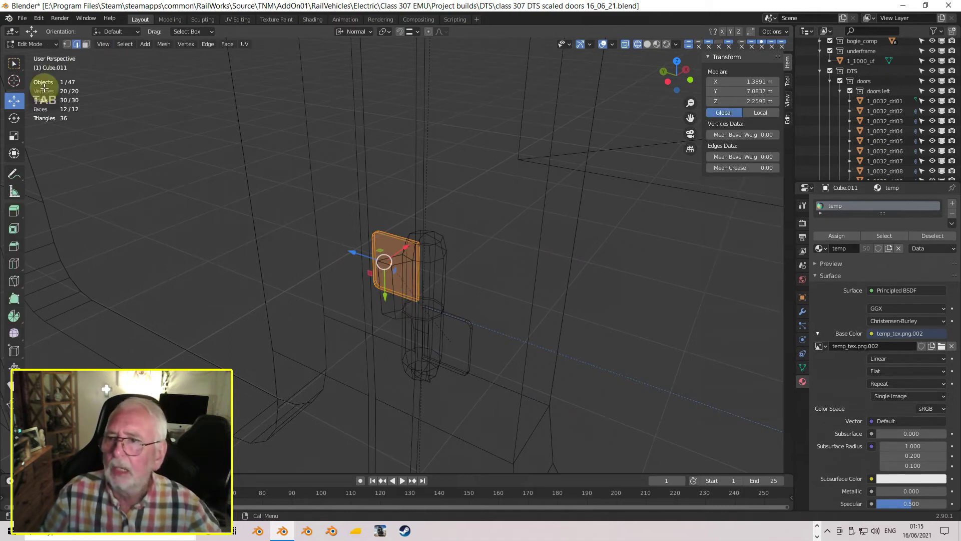
key("Tab")
left_click(407, 250)
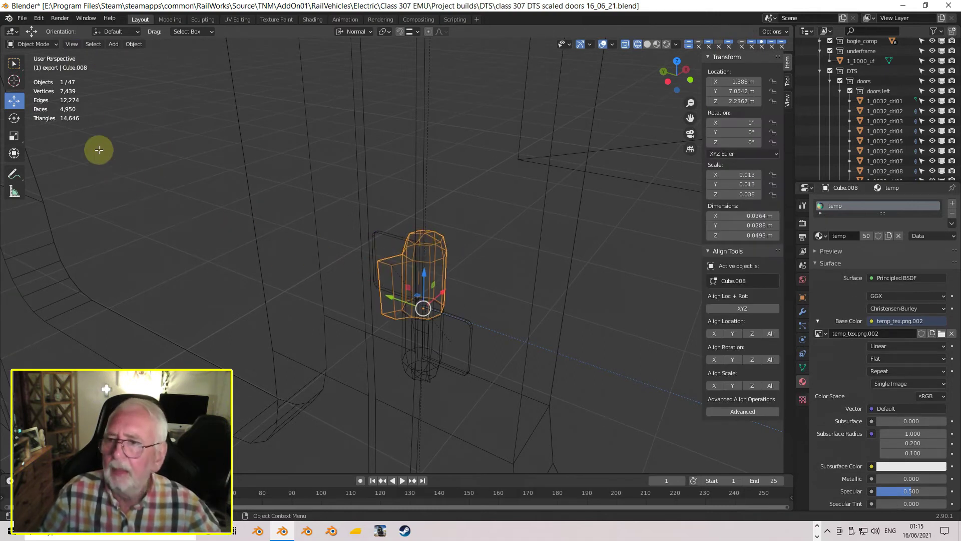
key("Tab")
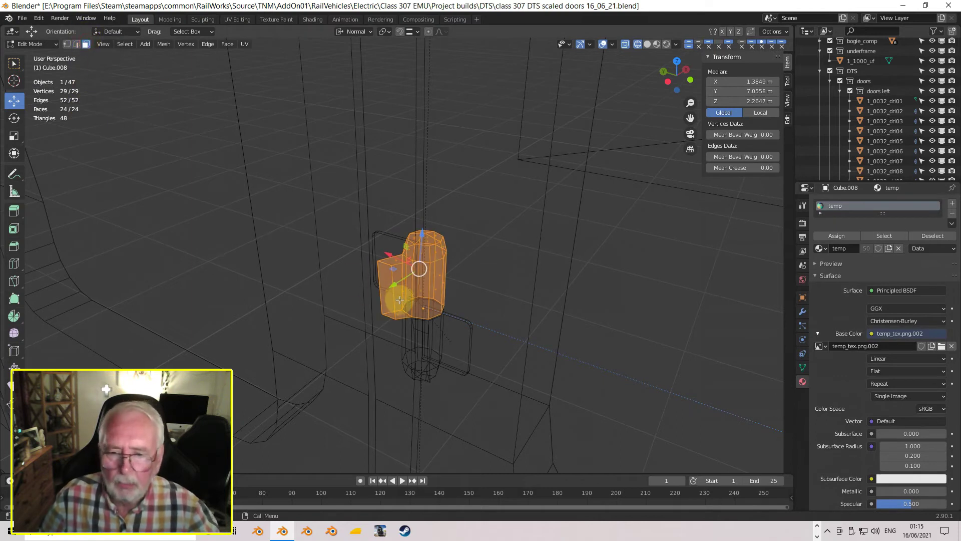
left_click(389, 295)
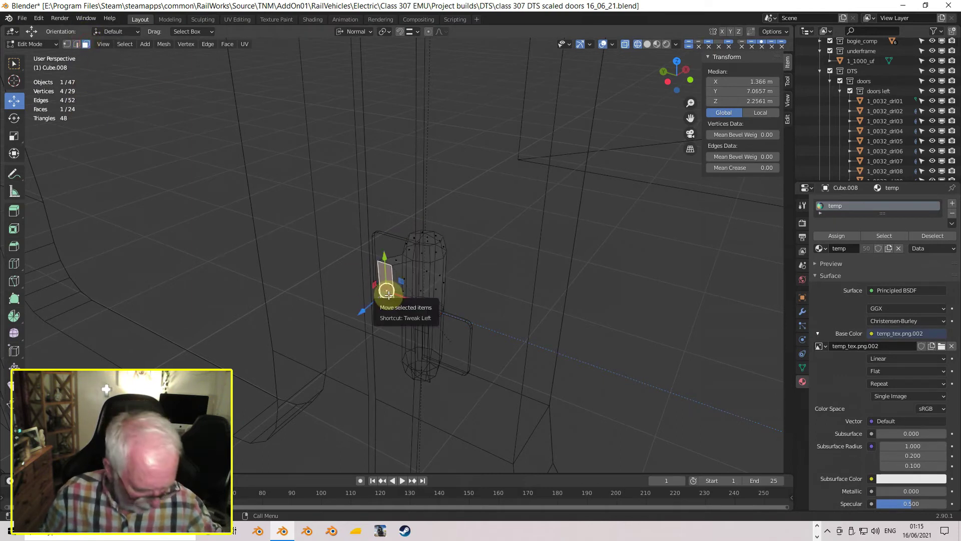
key("ctrl+KP_Add")
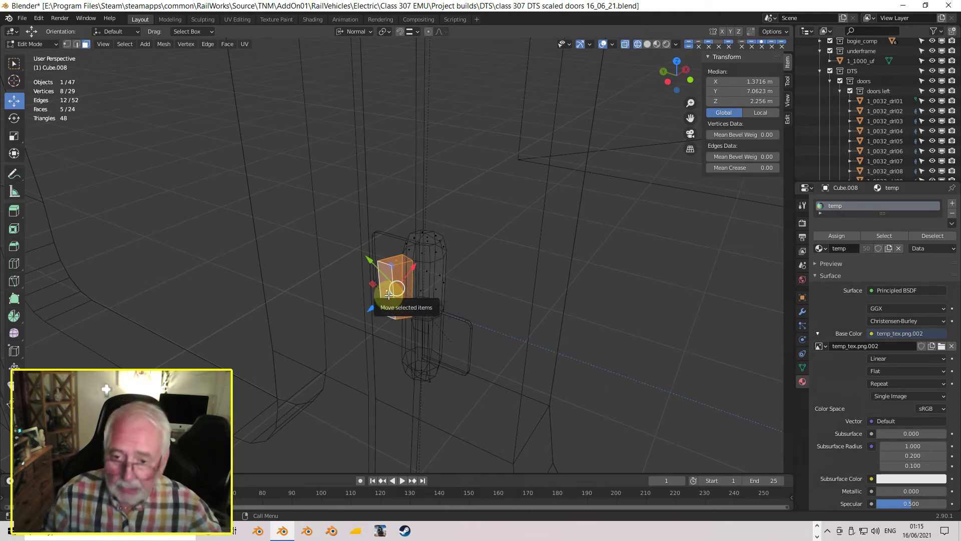
key("x")
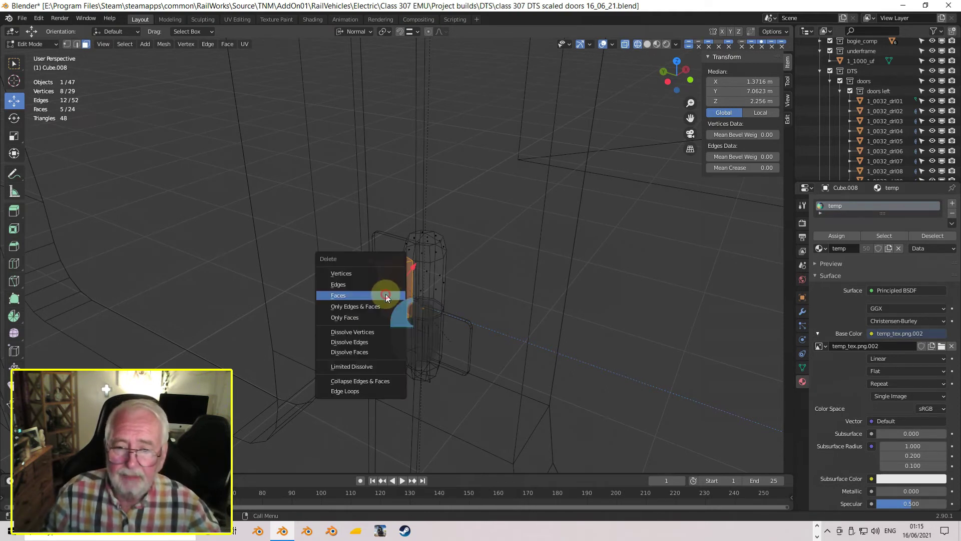
left_click(386, 295)
Fill the hole in the middle hinge's upper barrel with a face built from the opening's four corner vertices
middle_click_drag(433, 293, 499, 285)
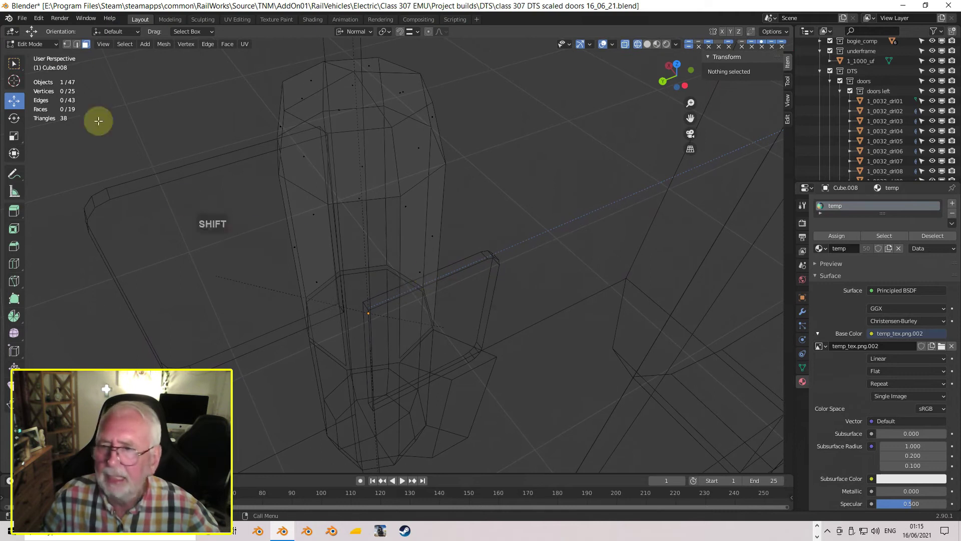
left_click(66, 44)
left_click(327, 201)
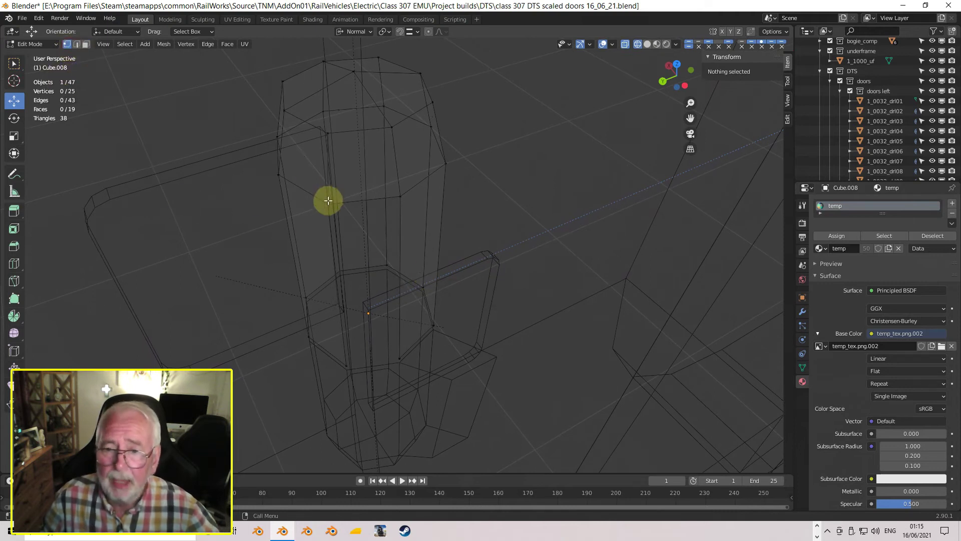
left_click(400, 197, "shift")
left_click(399, 357, "shift")
left_click(347, 365, "shift")
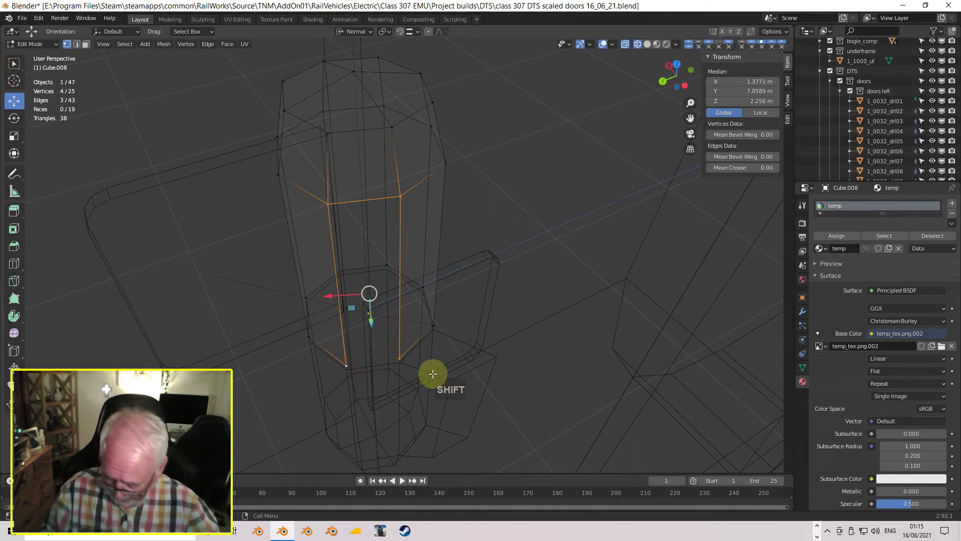
key("f")
middle_click_drag(427, 385, 303, 297)
key("Tab")
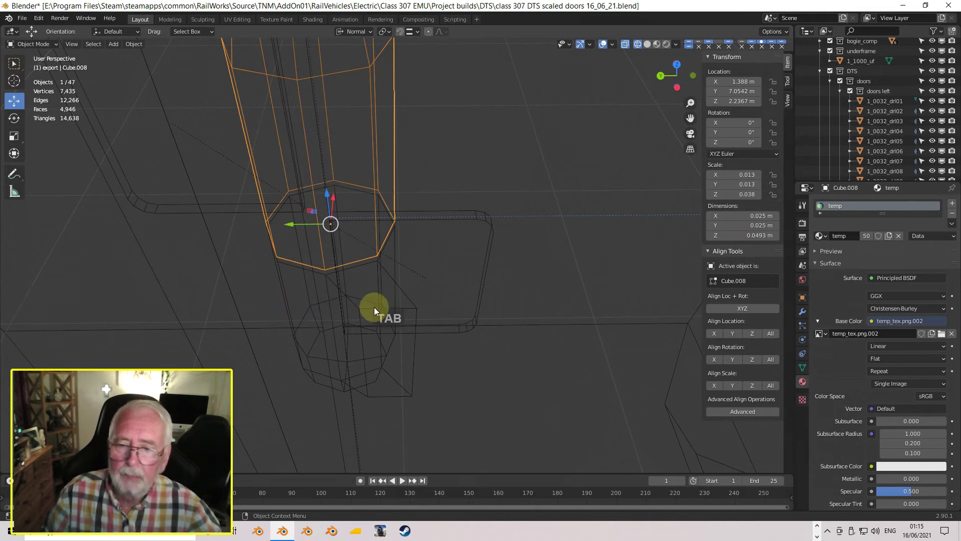
Select the block projecting from the middle hinge's lower barrel and delete its faces
left_click(386, 313)
key("Tab")
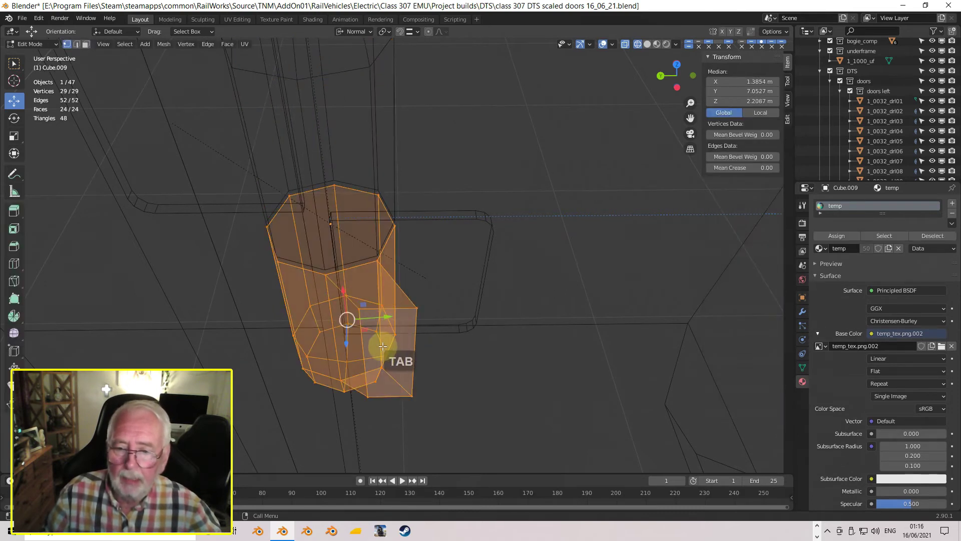
left_click(86, 44)
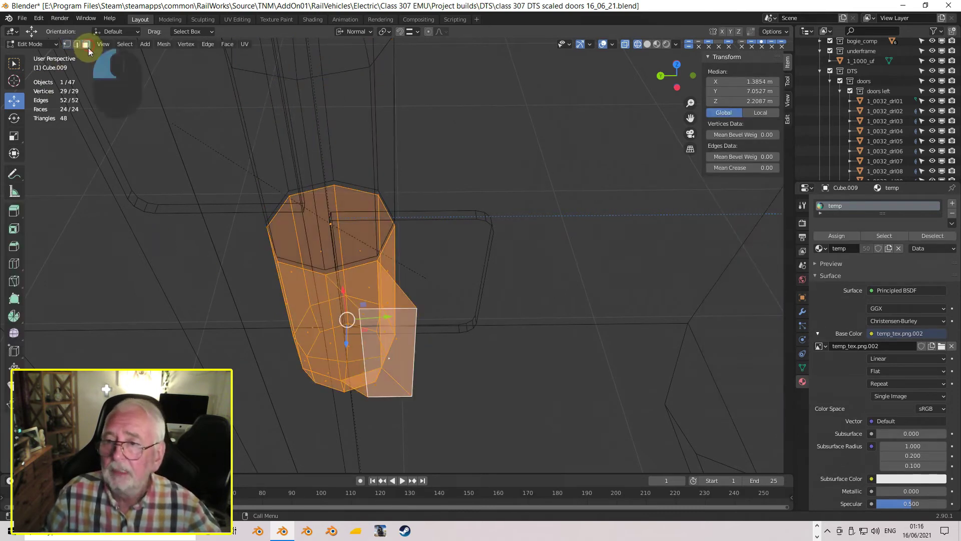
left_click(390, 361)
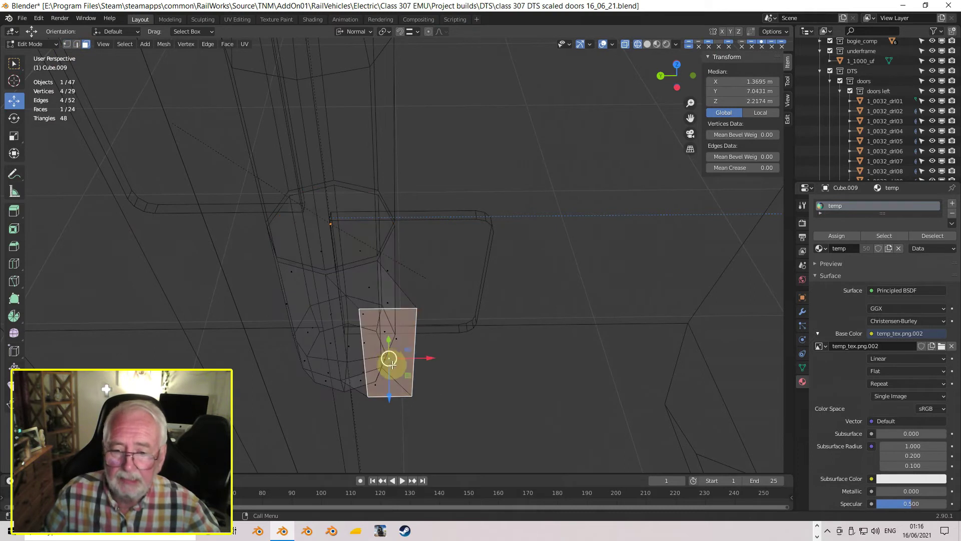
left_click(388, 347, "ctrl")
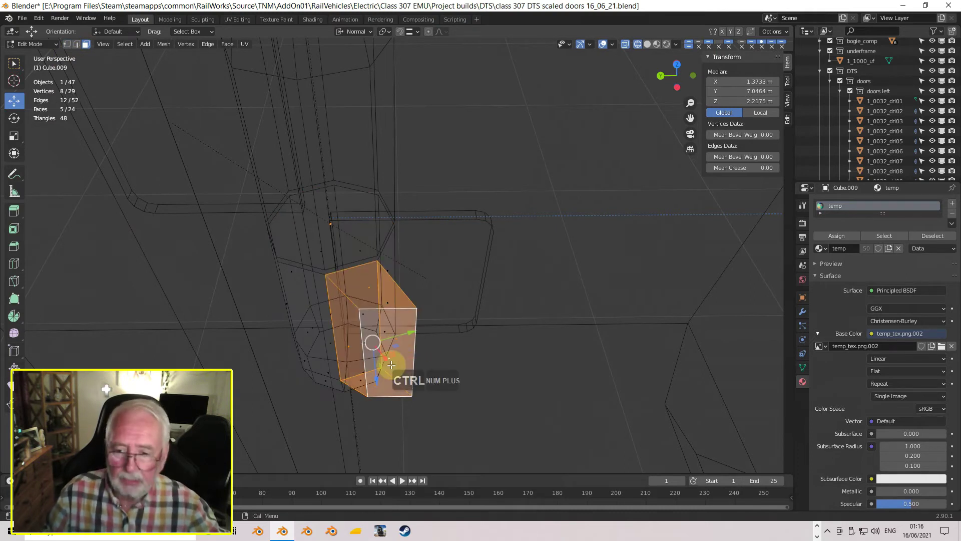
key("x")
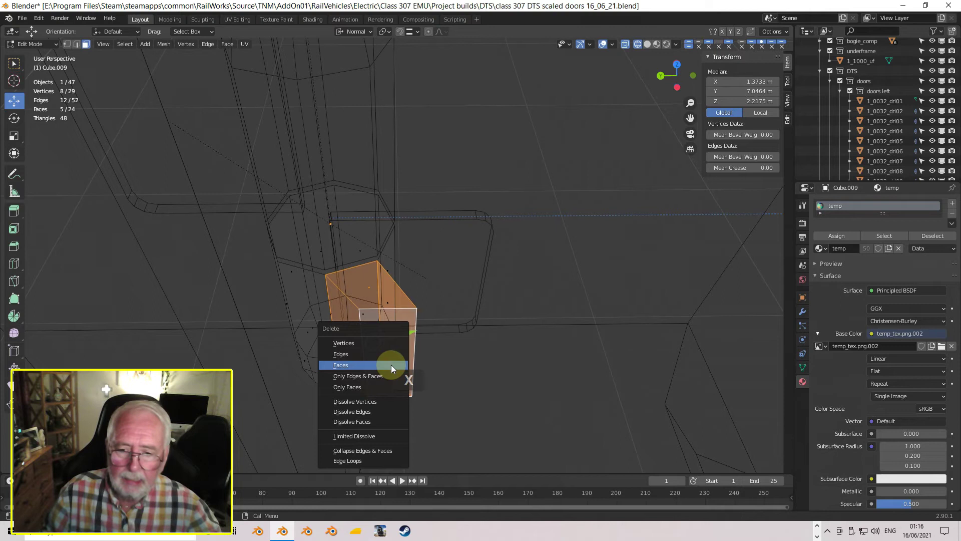
left_click(392, 365)
Fill the hole in the middle hinge's lower barrel with a face built from the opening's four corner vertices
middle_click_drag(393, 363, 311, 315)
left_click(69, 44)
left_click(405, 243)
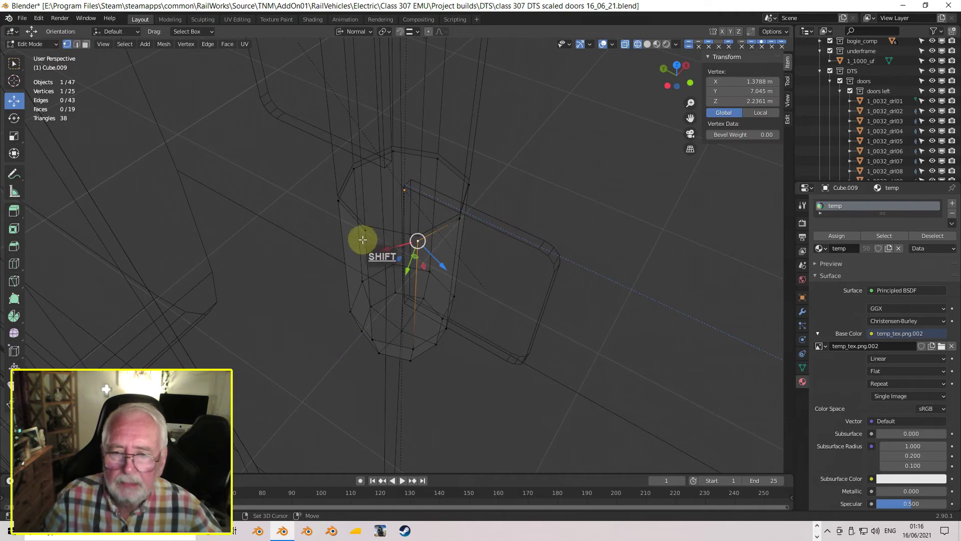
left_click(365, 231, "shift")
left_click(369, 342, "shift")
left_click(410, 345, "shift")
key("f")
middle_click_drag(410, 347, 323, 334)
key("KP_Decimal")
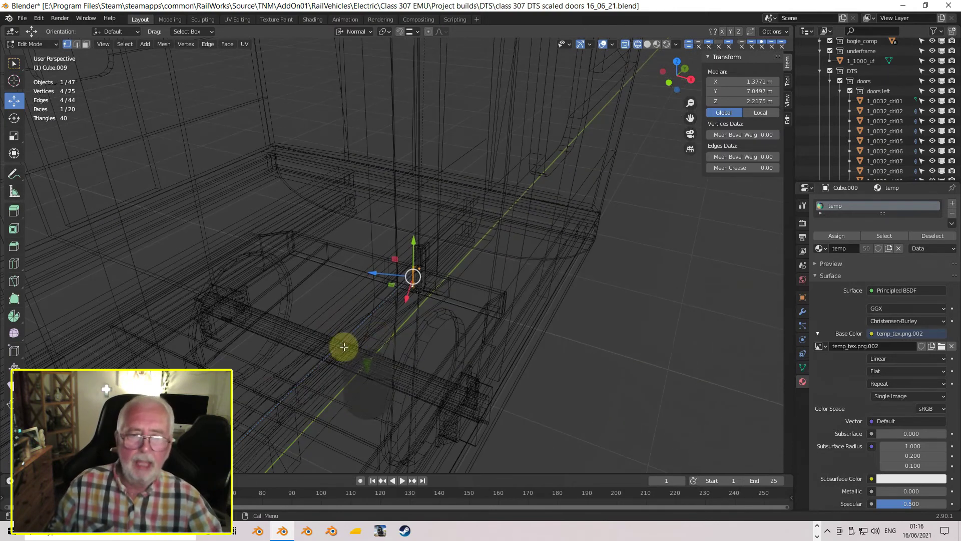
Return to Object Mode and show the coach side with its hinges in material preview shading
left_click(647, 44)
middle_click_drag(532, 324, 430, 310)
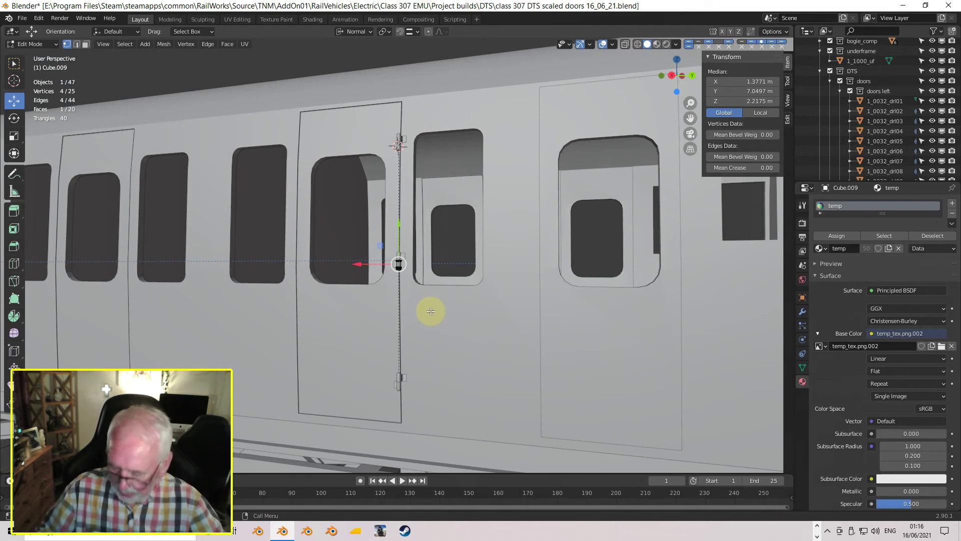
key("Tab")
scroll(448, 338, "up", 3)
mouse_move(442, 338)
middle_mouse_down()
mouse_move(434, 344)
mouse_move(444, 339)
middle_mouse_up()
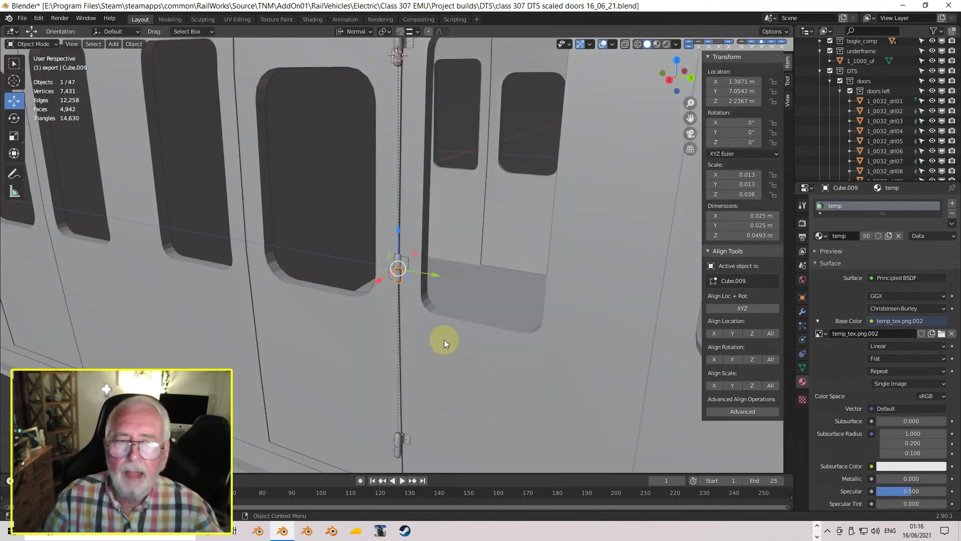
left_click(655, 44)
scroll(464, 190, "down", 5)
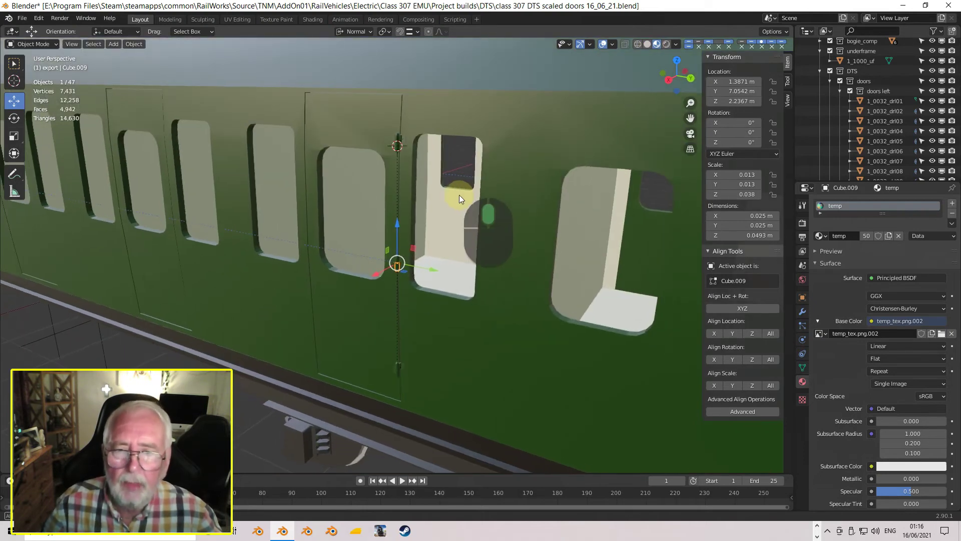
Select door 1_0032_drr01, swing it open to 50.9° on Z, and examine the hinge gap from inside and outside
left_click(528, 197)
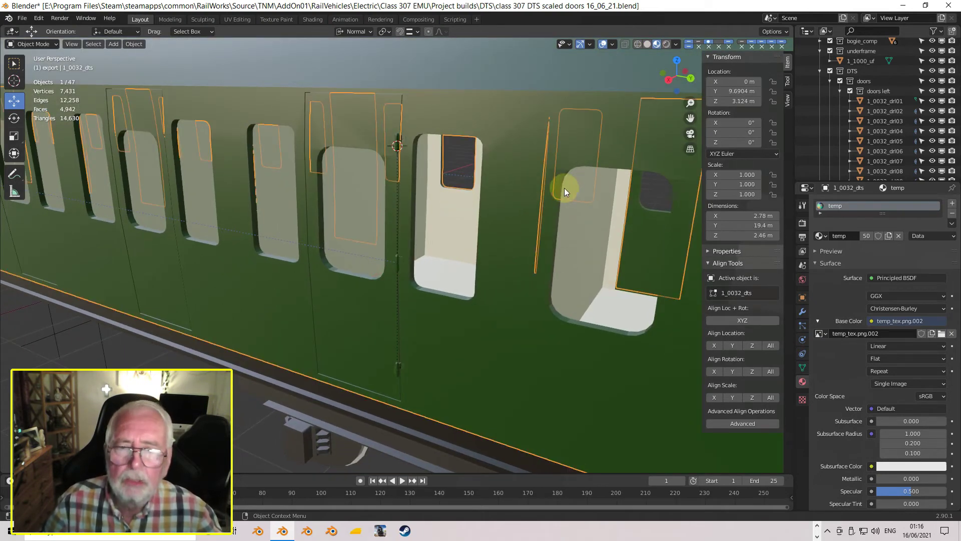
left_click(531, 125)
middle_click_drag(474, 265, 406, 280)
left_click(385, 248)
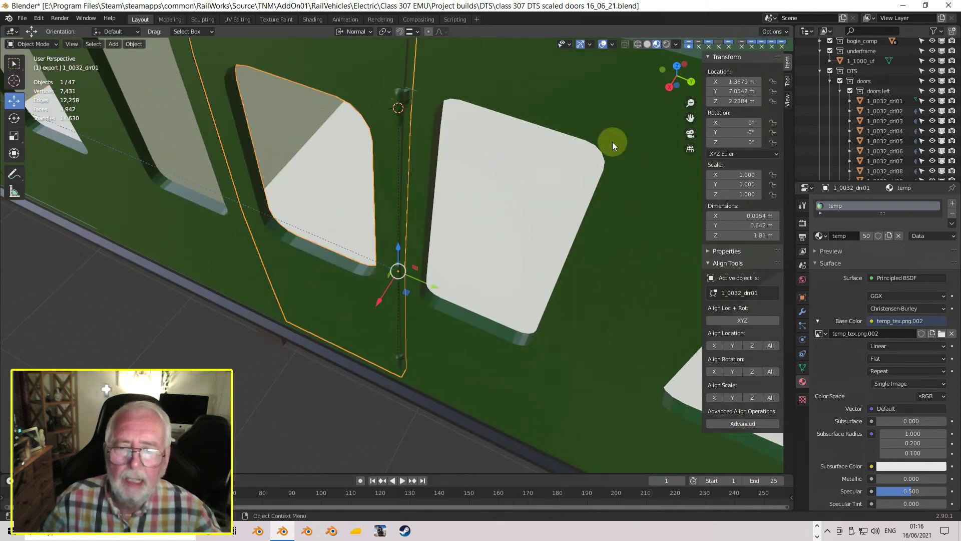
left_click_drag(740, 143, 764, 143)
scroll(559, 221, "up", 8)
middle_click_drag(563, 185, 591, 112)
key("Caps_Lock")
middle_click_drag(472, 262, 476, 239)
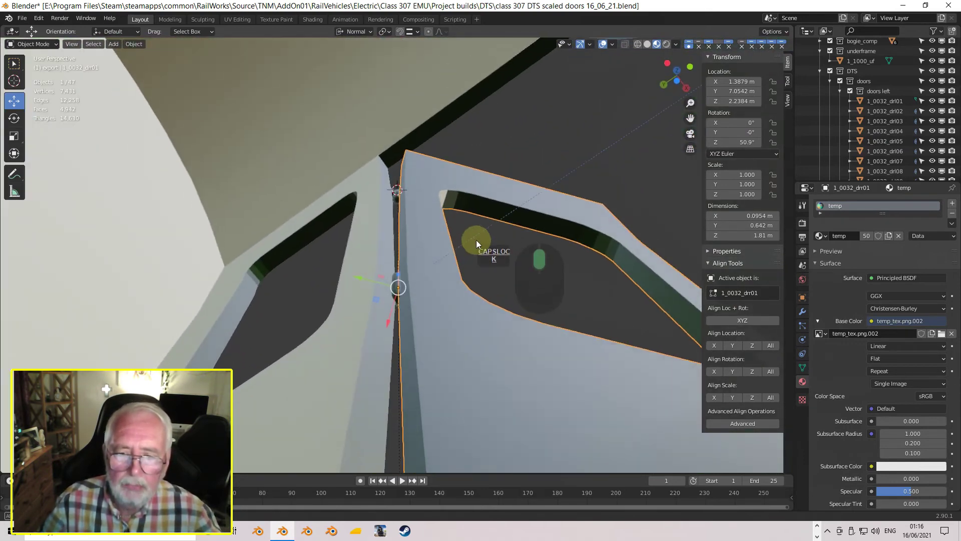
middle_click_drag(442, 310, 422, 233)
key("Caps_Lock")
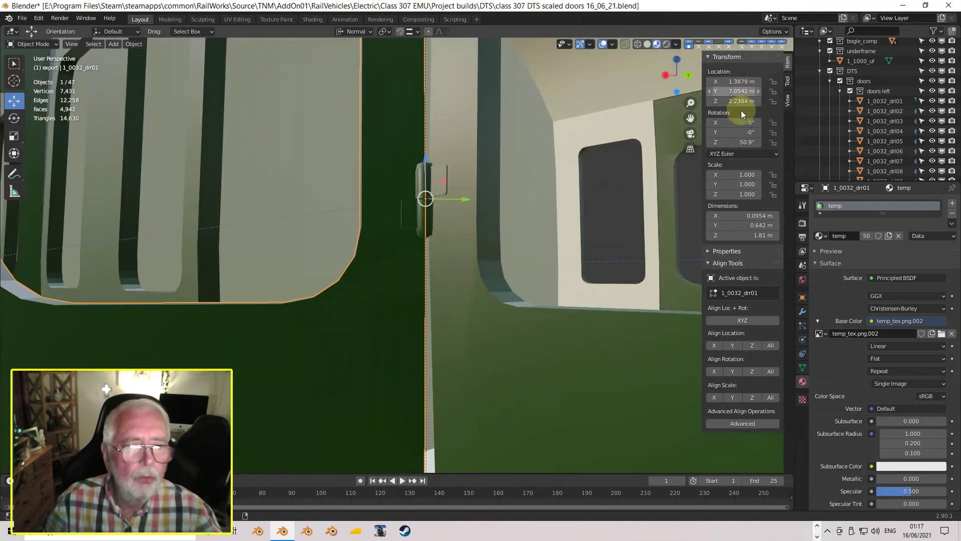
Reset the door's Z rotation to 0° and examine the hinge against the closed door
left_click(746, 140)
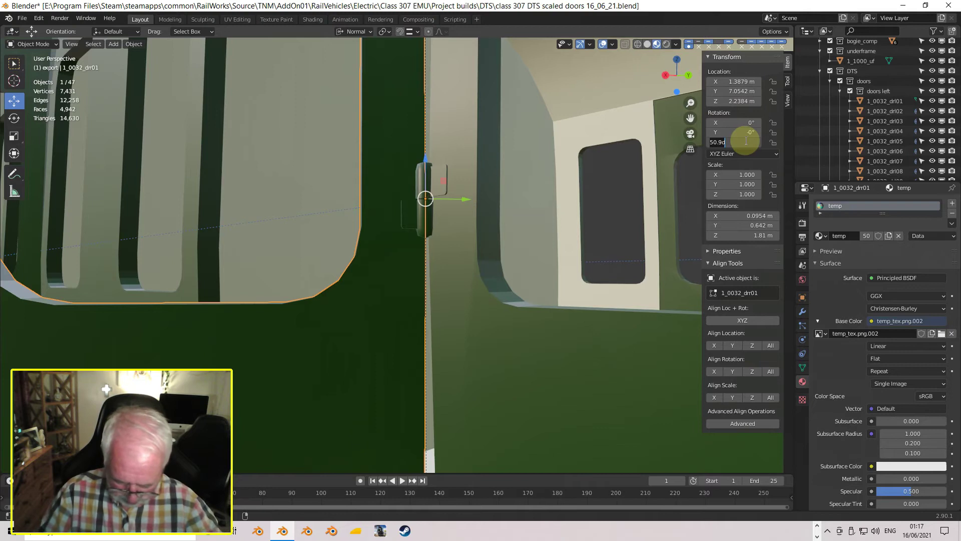
type("0")
key("Return")
middle_click_drag(462, 208, 311, 369)
middle_click_drag(347, 306, 465, 203)
key("Caps_Lock")
scroll(392, 273, "up", 9)
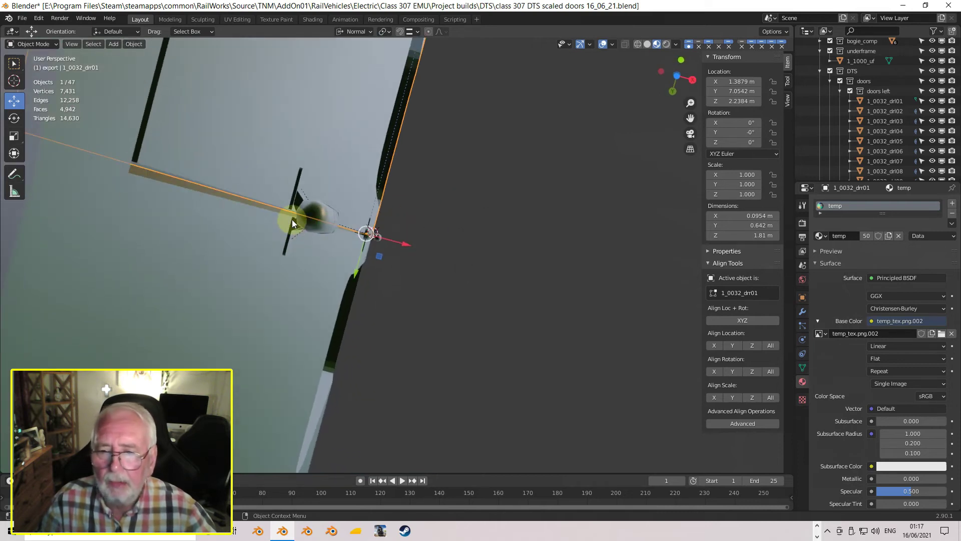
middle_click_drag(294, 231, 288, 276)
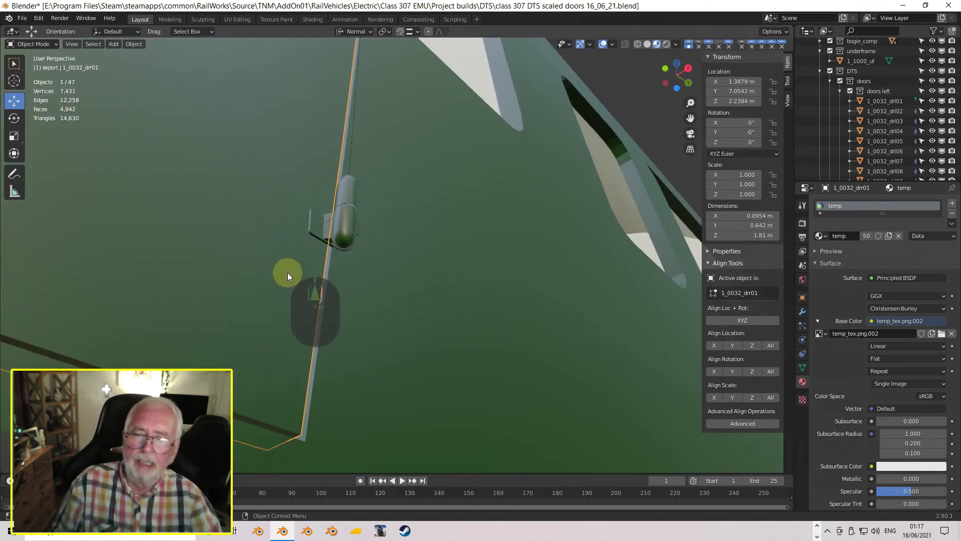
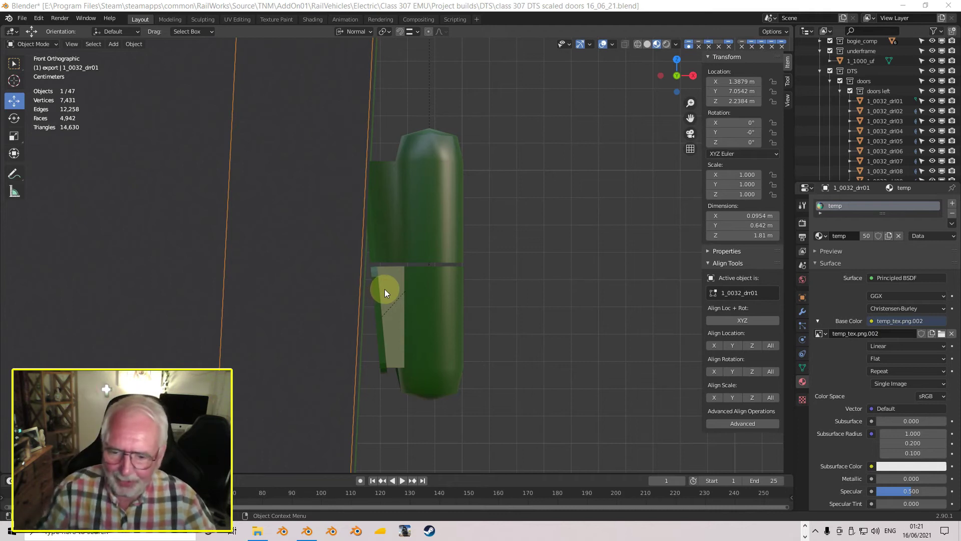
Set the top hinge's lower mounting plate to 5.38° on Y and move it inwards to about X 1.365 m
left_click(378, 303)
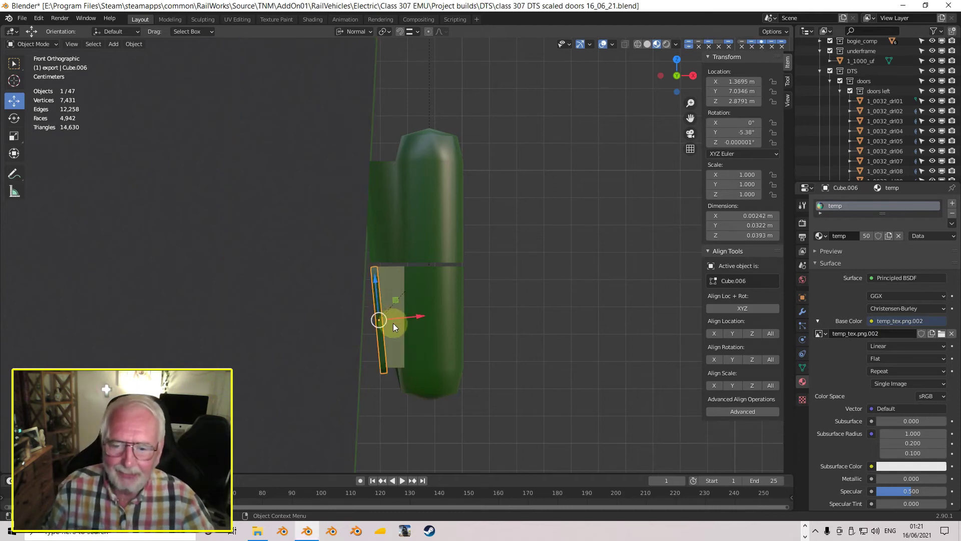
scroll(394, 322, "up", 2)
scroll(394, 322, "up", 1)
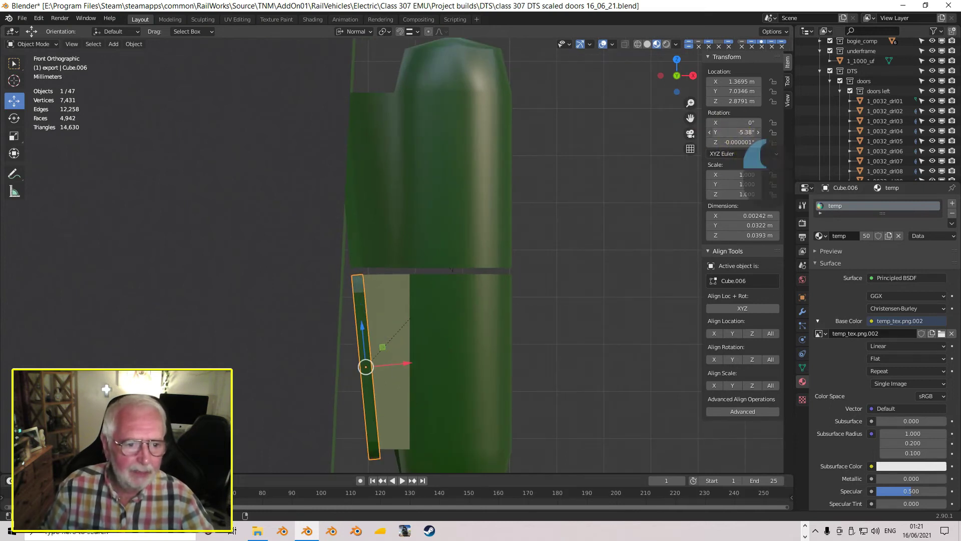
left_click(740, 132)
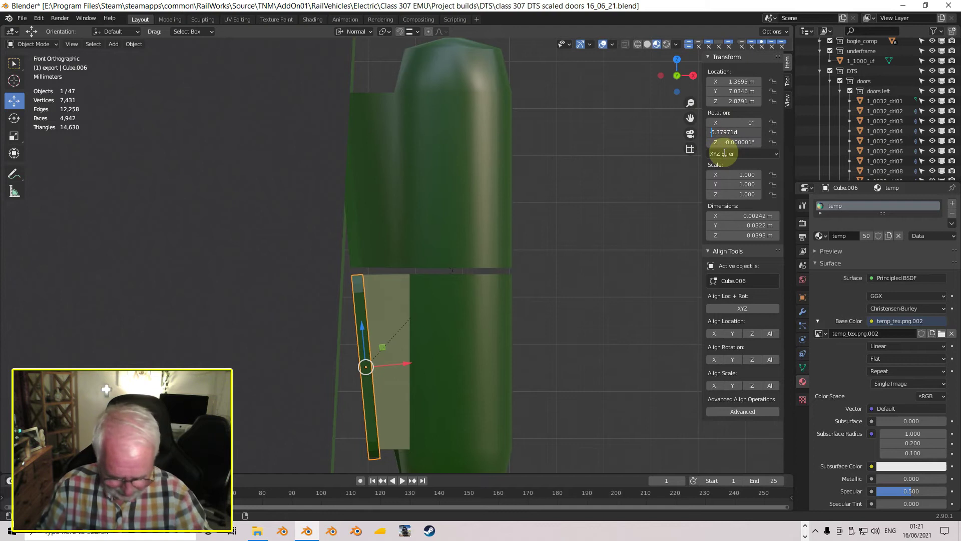
key("Return")
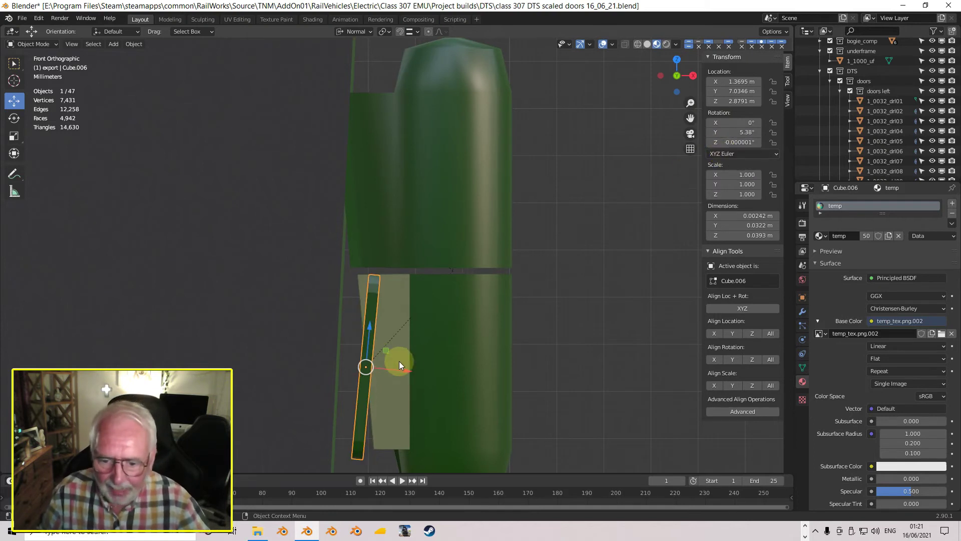
left_click_drag(405, 368, 381, 366)
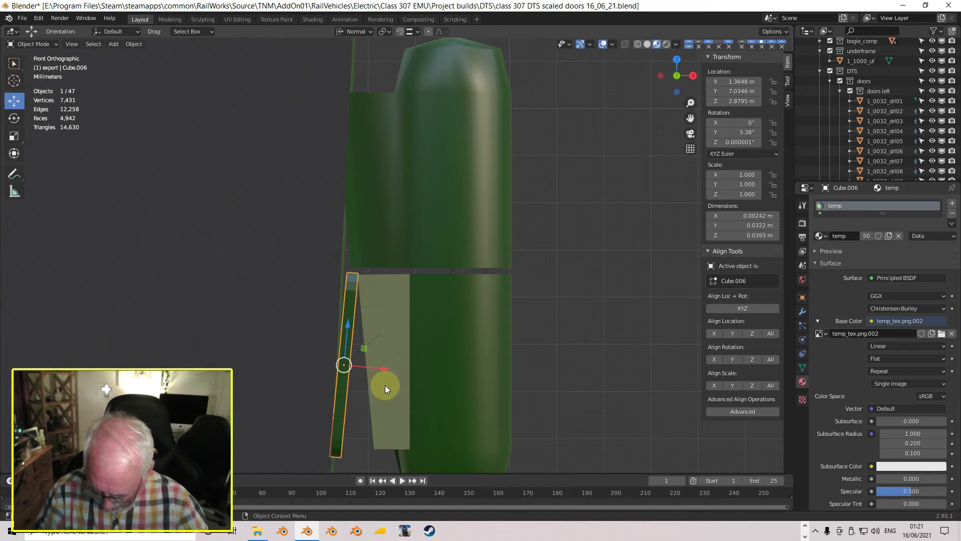
Rotate the top hinge's lower mounting plate to about 2.85° on Y to match the slope of the body side
key("r")
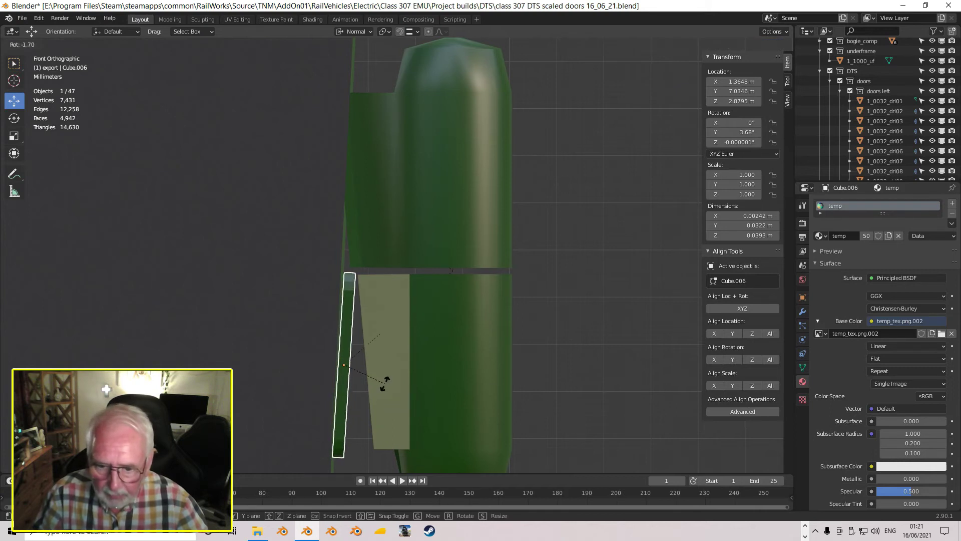
key("shift")
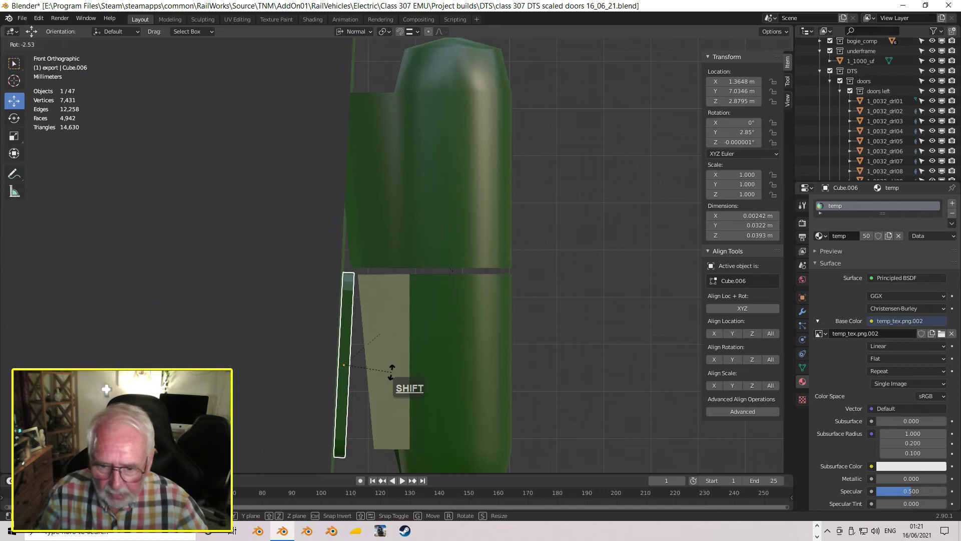
left_click(394, 371)
Select the hinge's lower knuckle, Cube.005, and open its mesh in Edit Mode
left_click(387, 377)
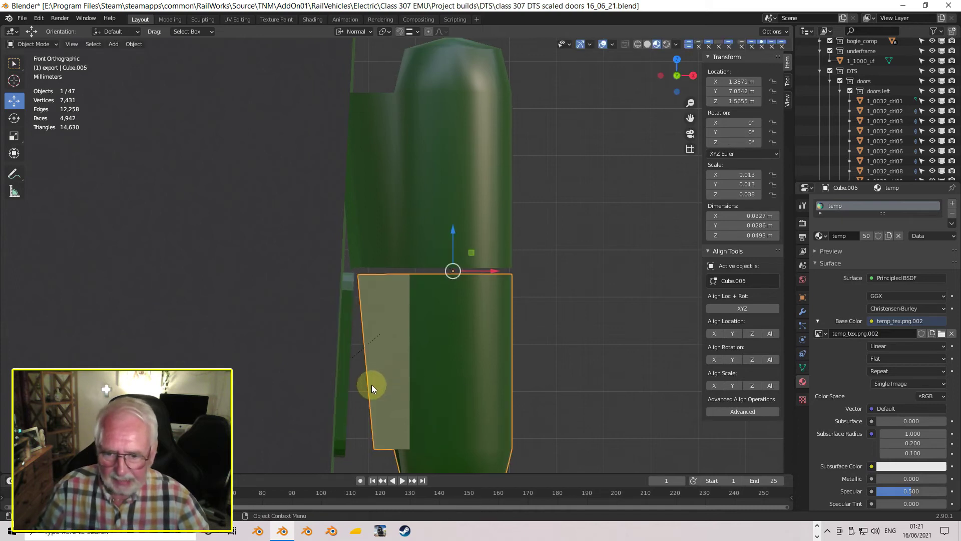
key("Tab")
middle_click_drag(371, 383, 372, 363)
left_click(86, 44)
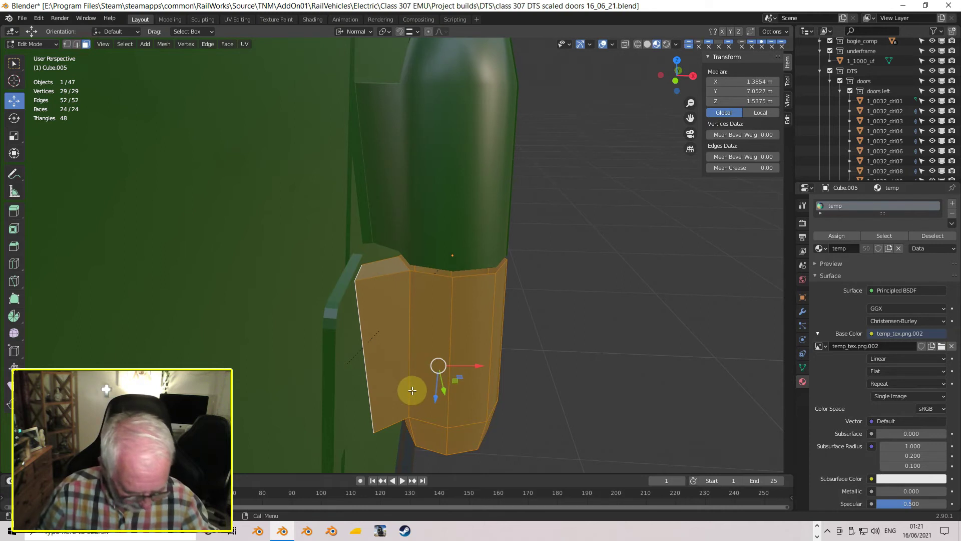
key("End")
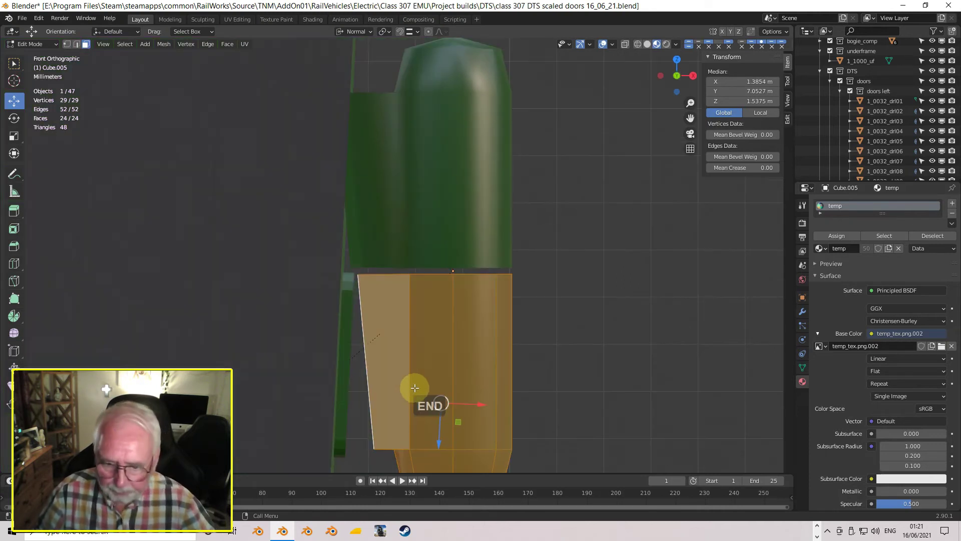
middle_click_drag(376, 436, 422, 328)
key("End")
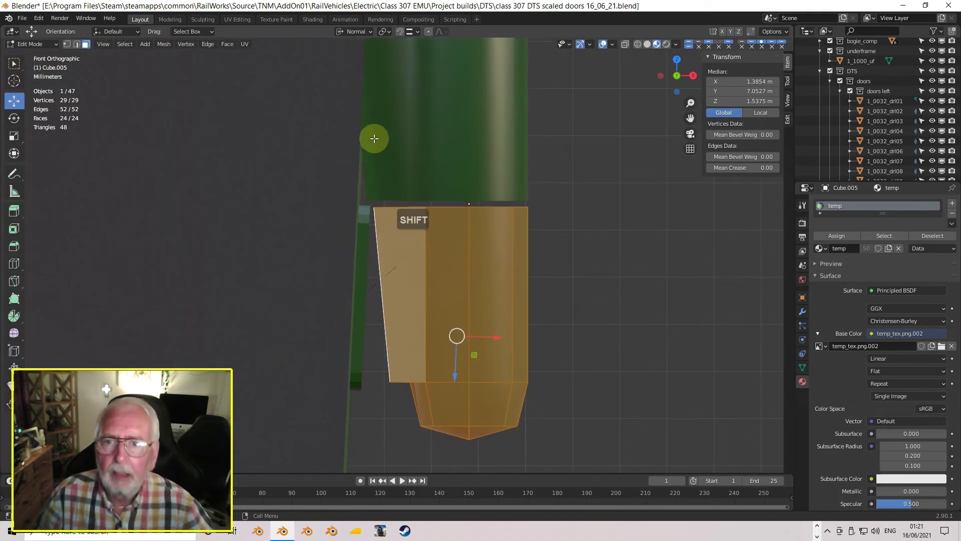
left_click(350, 32)
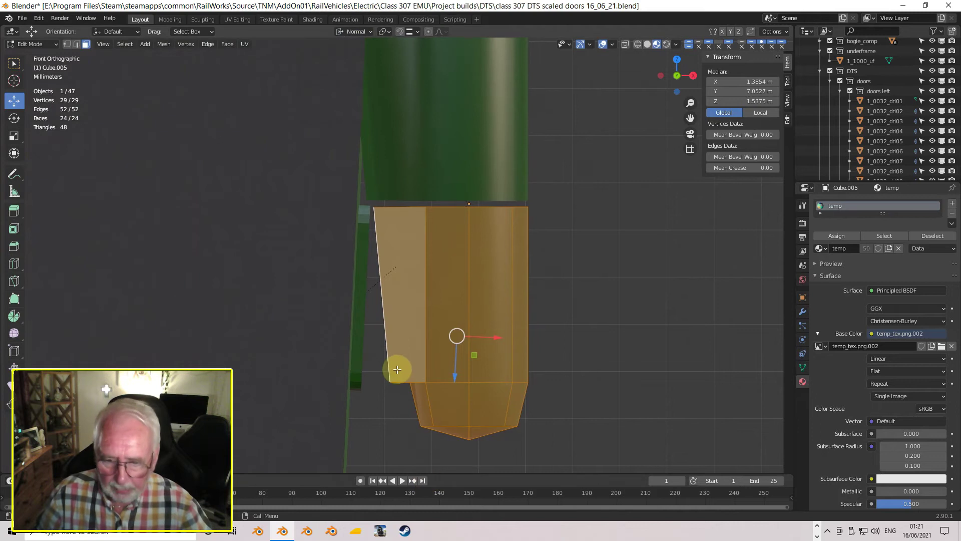
key("r")
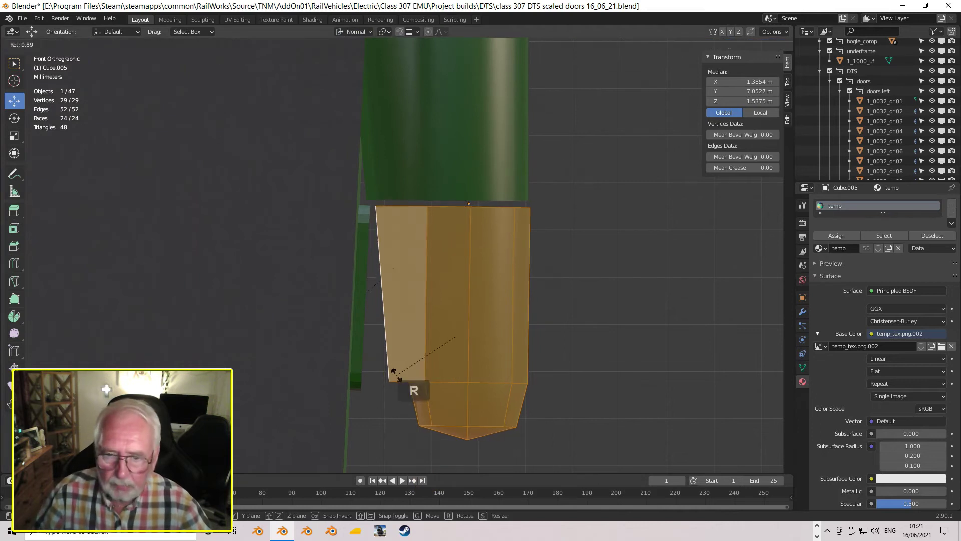
right_click(394, 376)
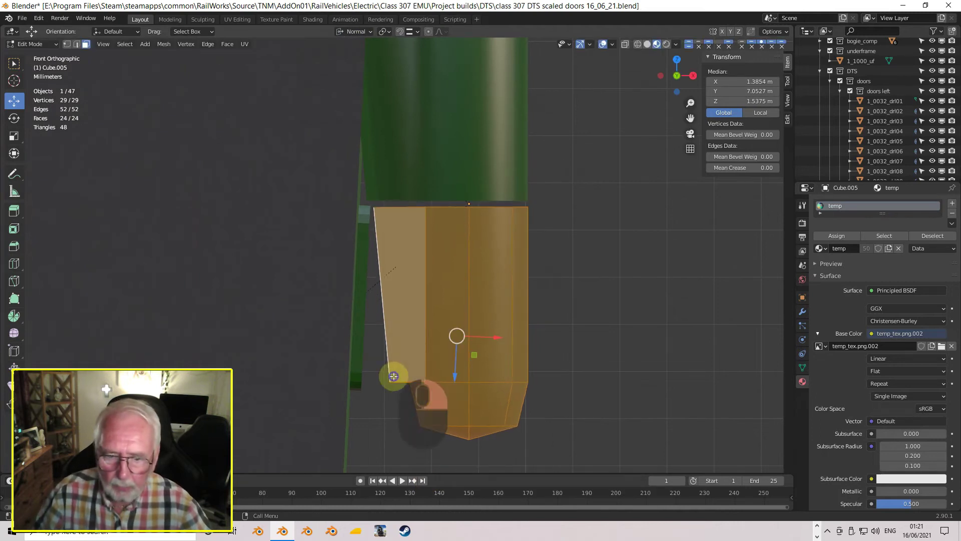
In wireframe display, select only the lower knuckle's end face towards the mounting plate and rotate it about 7.9° in front view
middle_click_drag(387, 331, 397, 382)
left_click(386, 338)
scroll(397, 357, "up", 5)
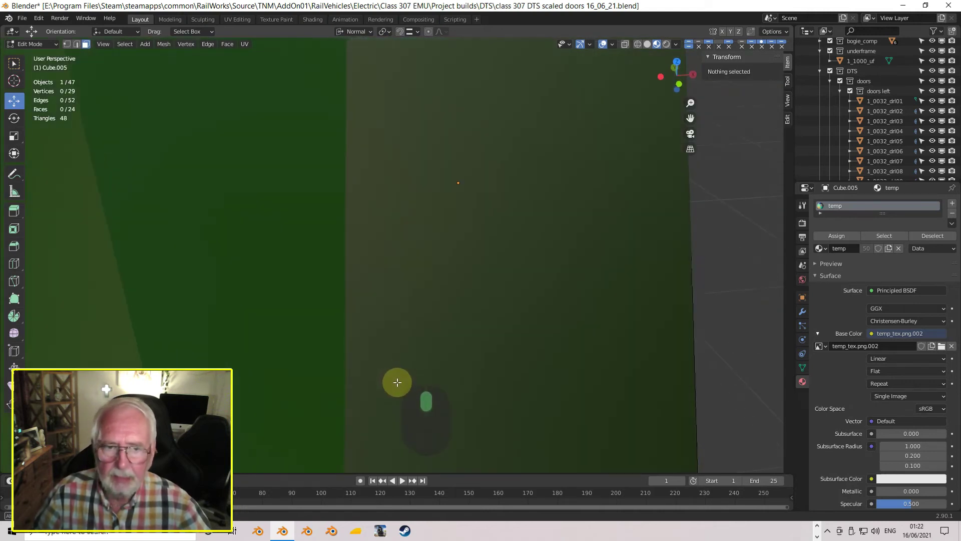
left_click(638, 44)
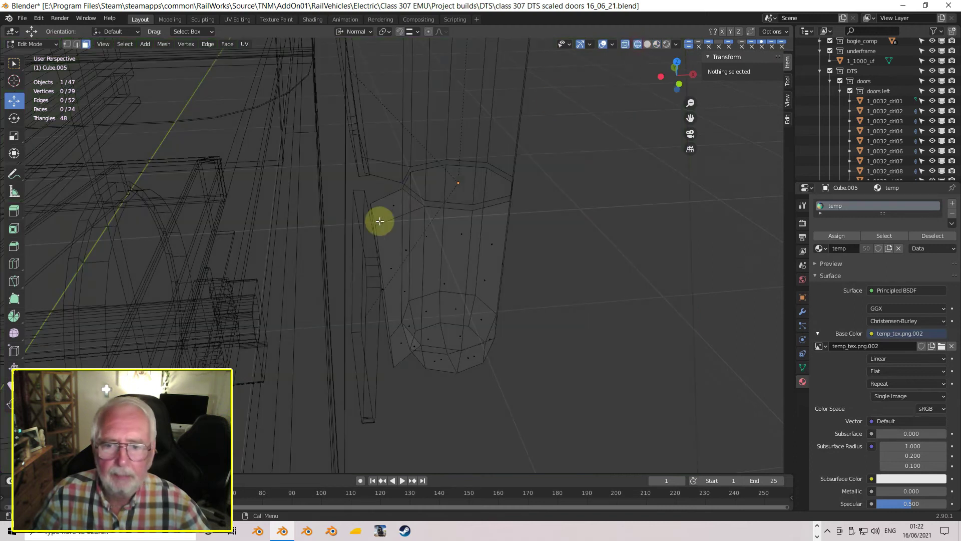
left_click(382, 288)
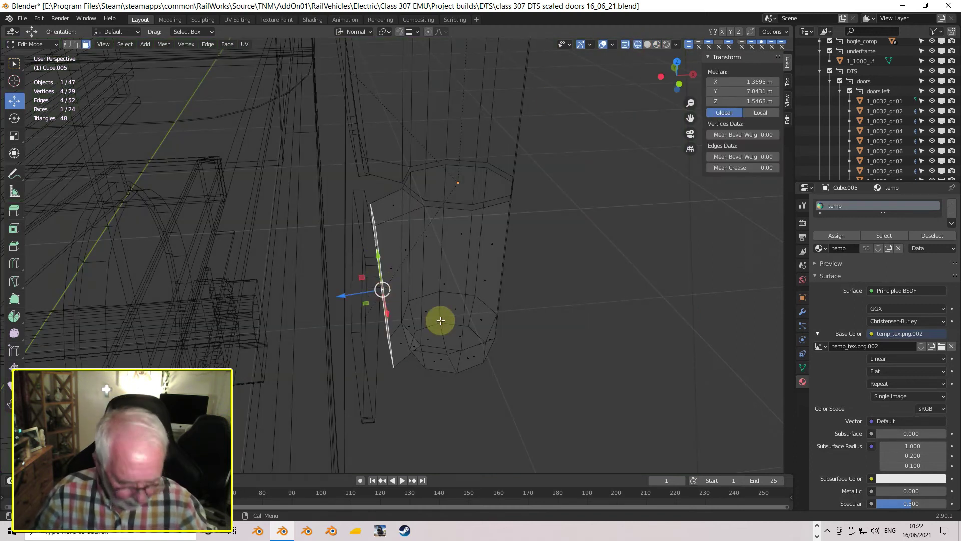
key("KP_1")
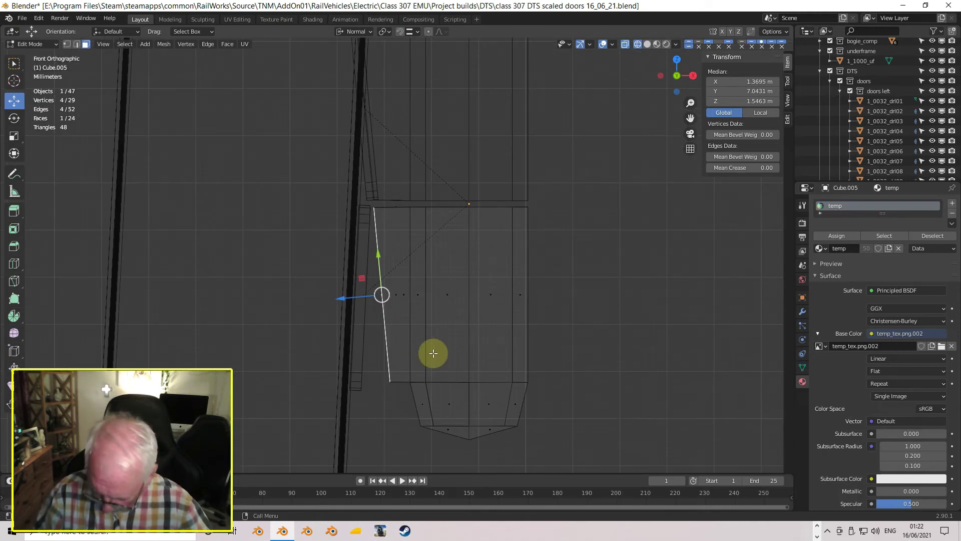
key("r")
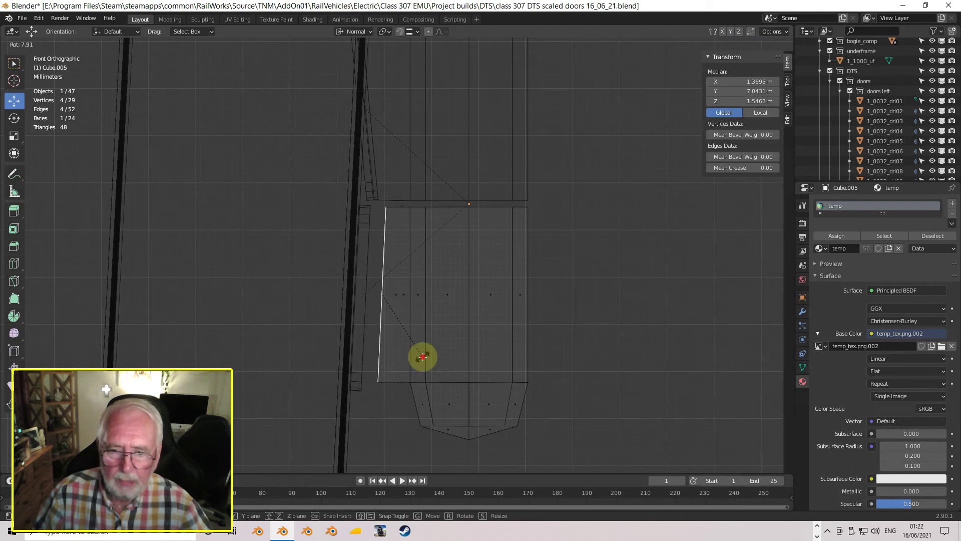
left_click(423, 356)
Move the knuckle's end face inwards to about X 1.3645 m so it meets the mounting plate, and lower it slightly to Z 1.5463 m
left_click_drag(348, 293, 333, 296)
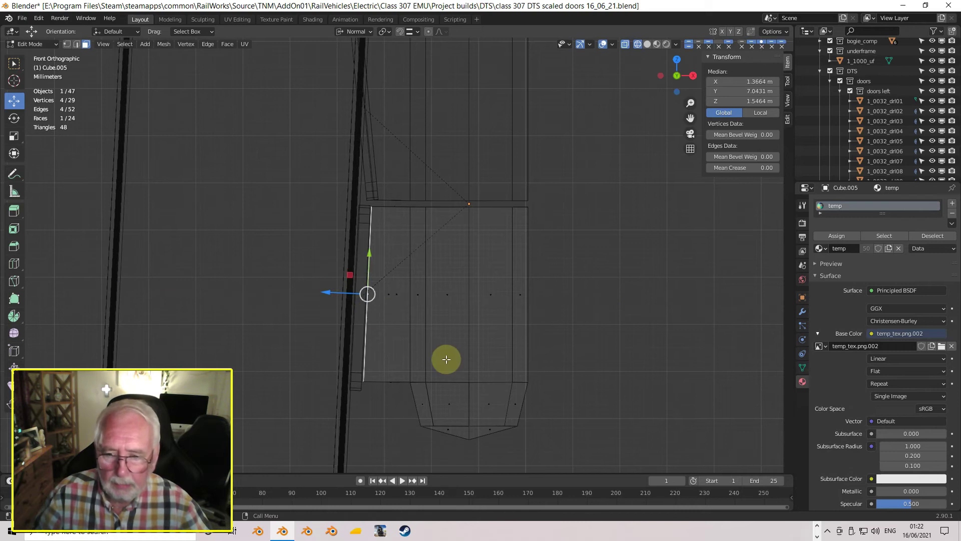
key("shift")
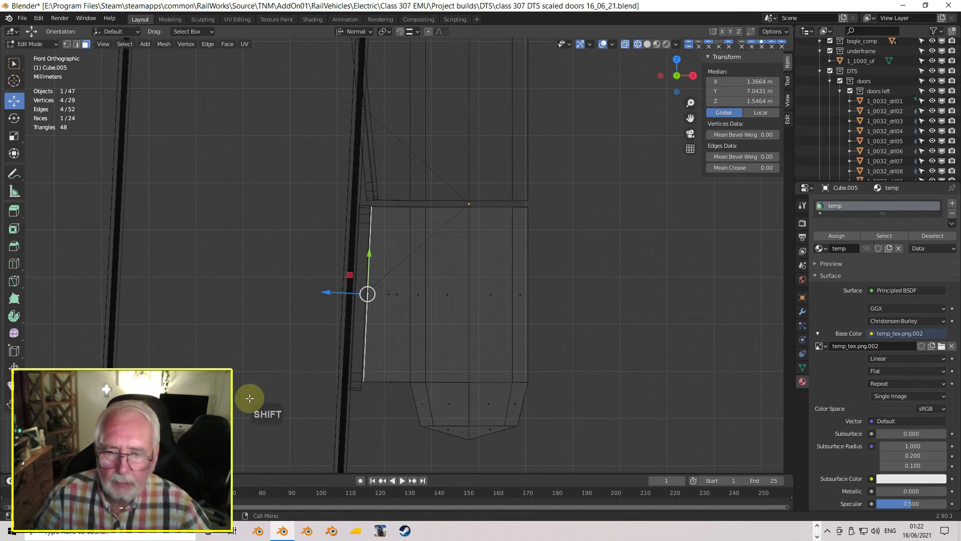
left_click_drag(324, 293, 315, 292)
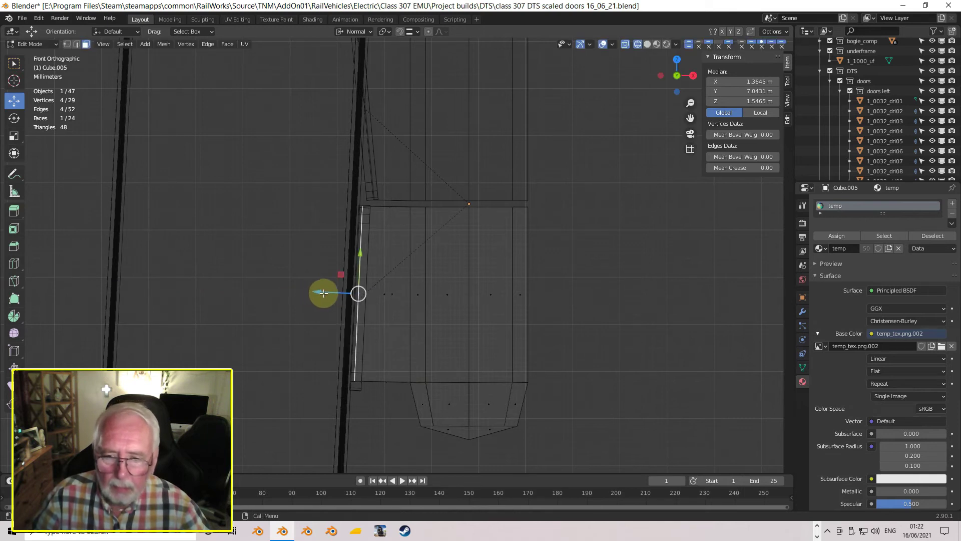
left_click(360, 252)
left_click_drag(360, 252, 361, 255)
Switch to solid shading and examine the joint between the lower knuckle and its mounting plate
middle_click_drag(393, 262, 454, 249)
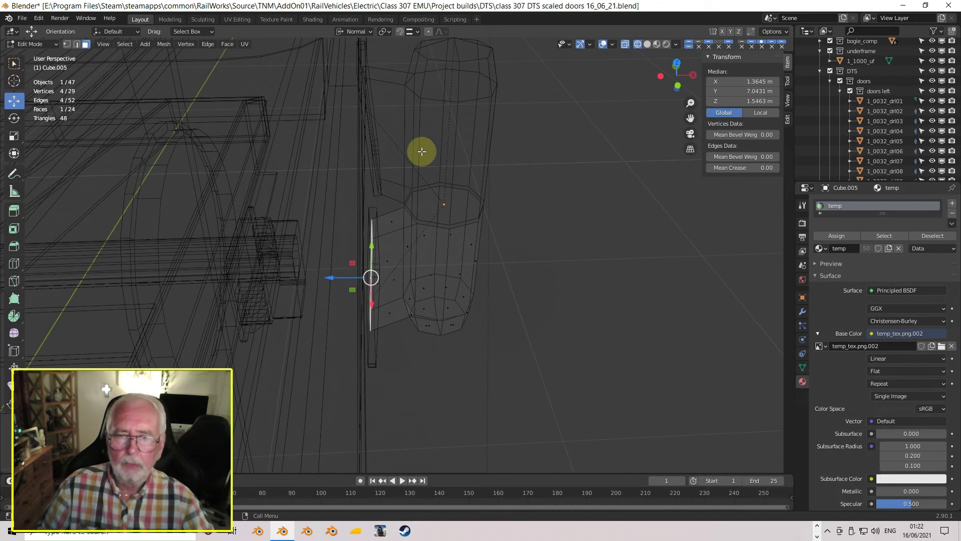
left_click(647, 44)
mouse_move(396, 141)
middle_mouse_down()
mouse_move(356, 146)
mouse_move(379, 115)
middle_mouse_up()
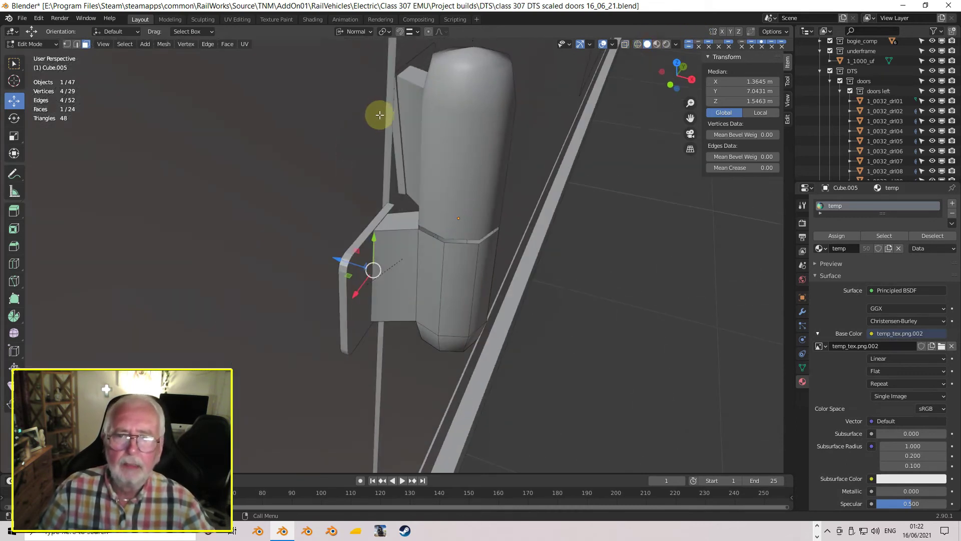
Rotate the upper hinge's flat plate about 8.5° in front view to follow the body side's slope and shift it slightly along X
key("Tab")
left_click(410, 155)
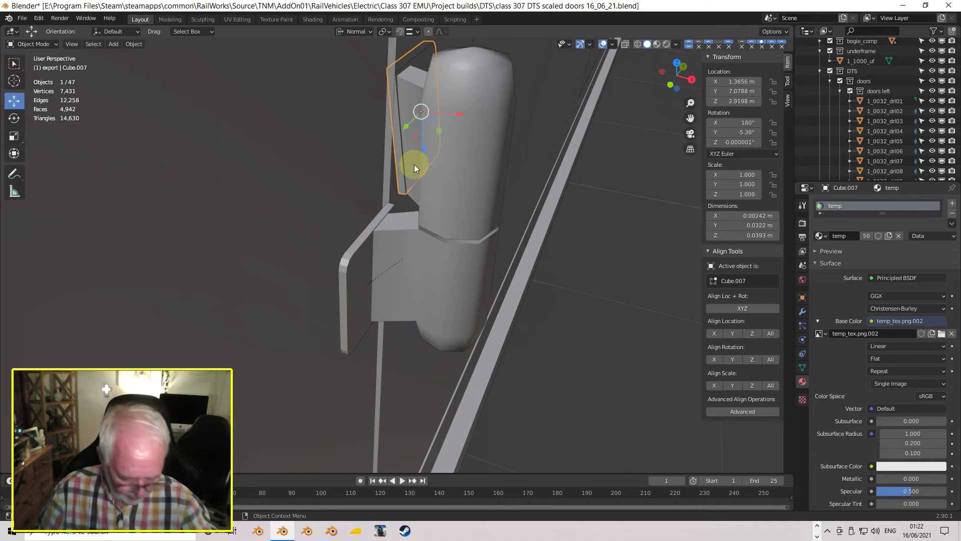
key("End")
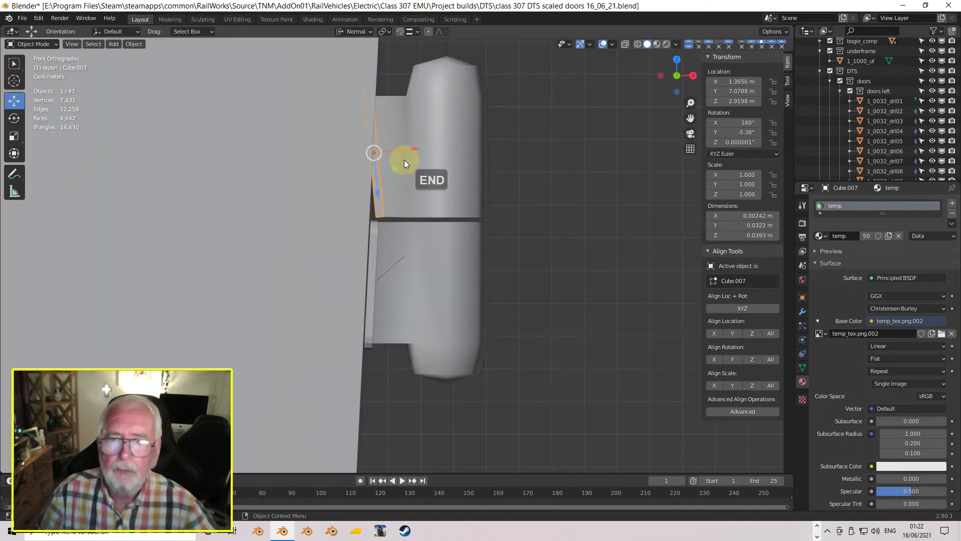
scroll(404, 160, "up", 2)
middle_click_drag(404, 161, 409, 322, "shift")
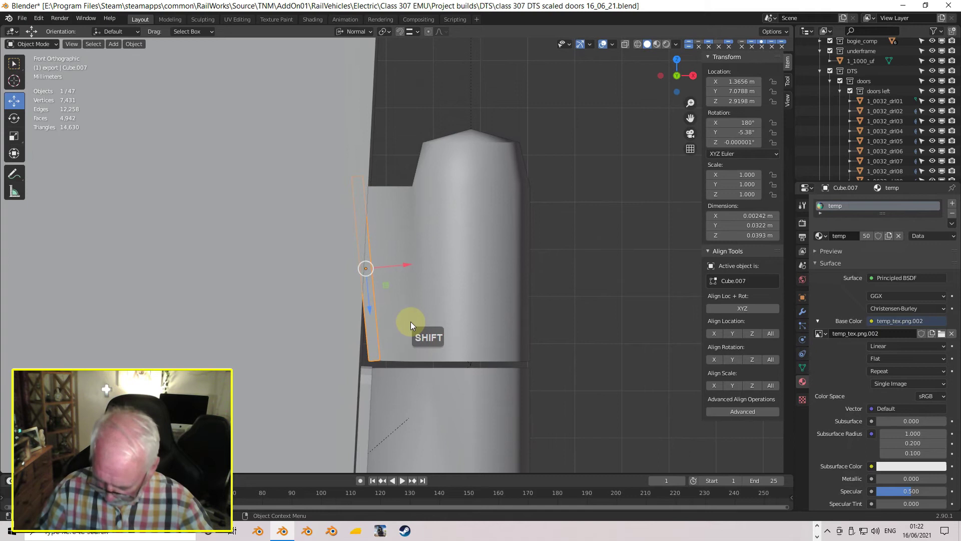
key("r")
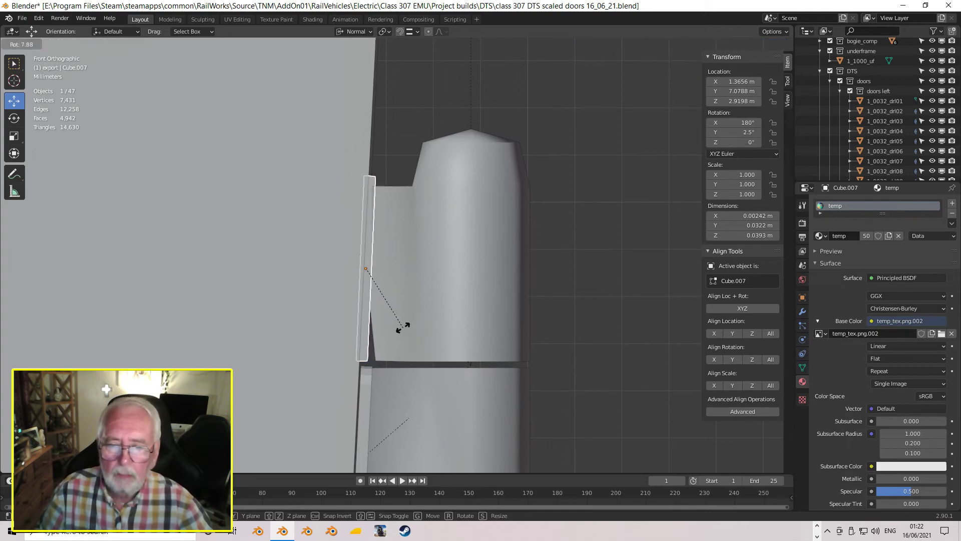
key("shift")
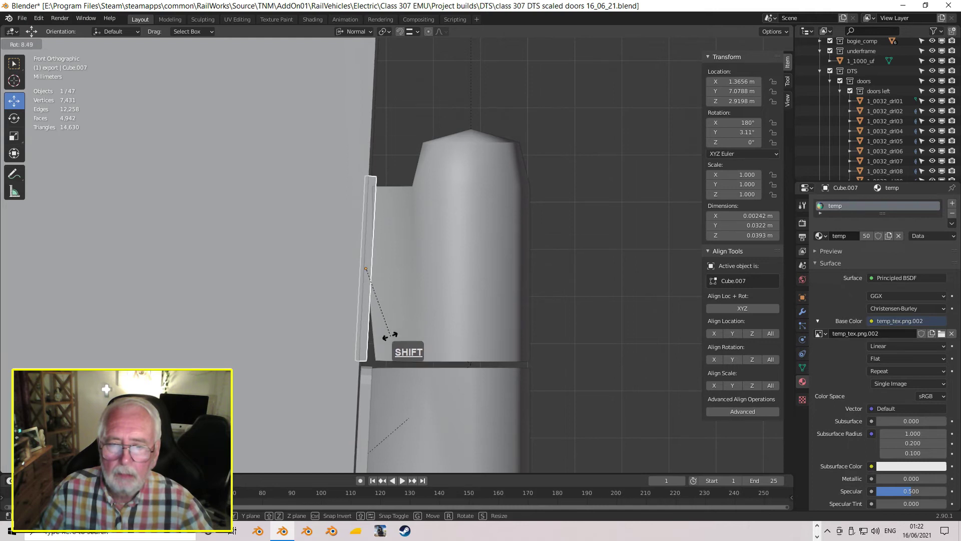
left_click(390, 334)
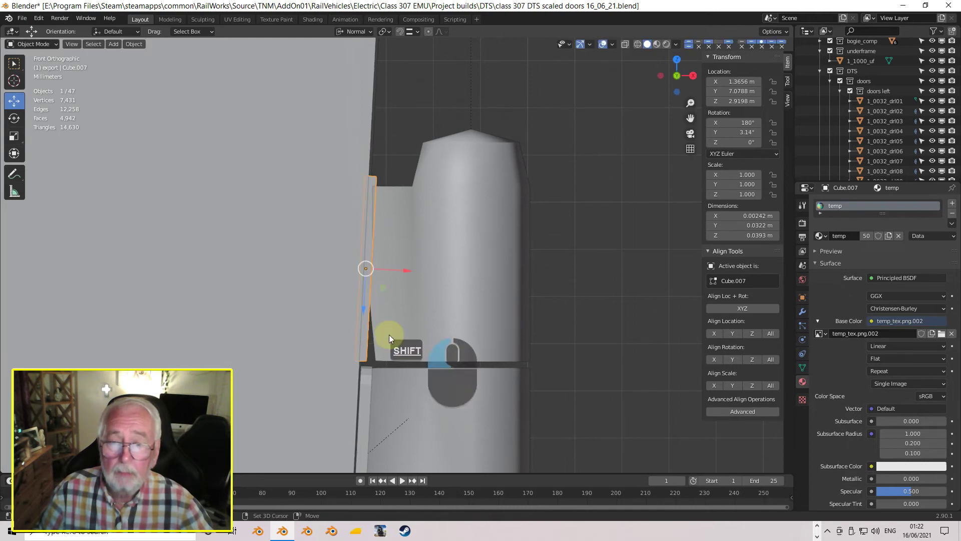
left_click_drag(406, 269, 406, 271)
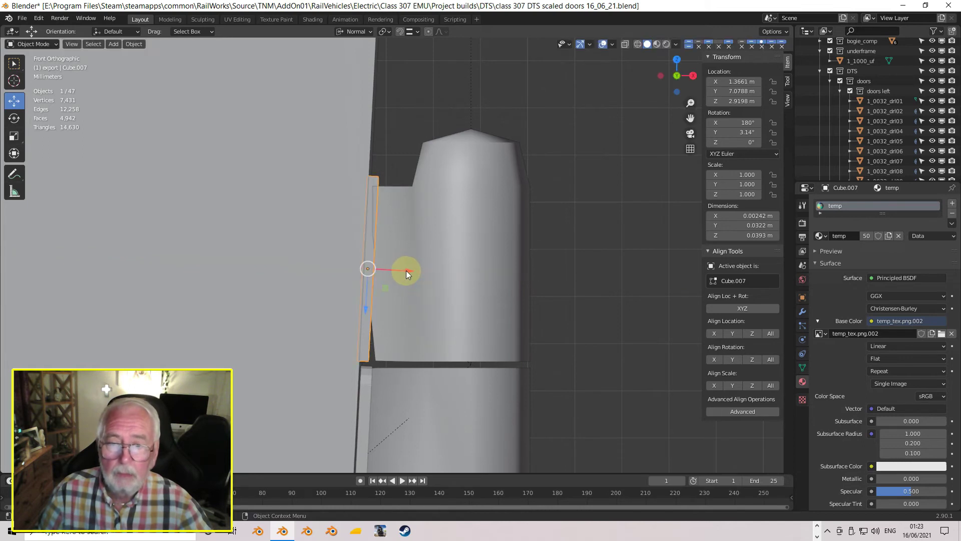
Rotate the end face of the upper hinge block nearest the body side by about 8.7° to match the slope and shift it slightly inward
left_click(390, 302)
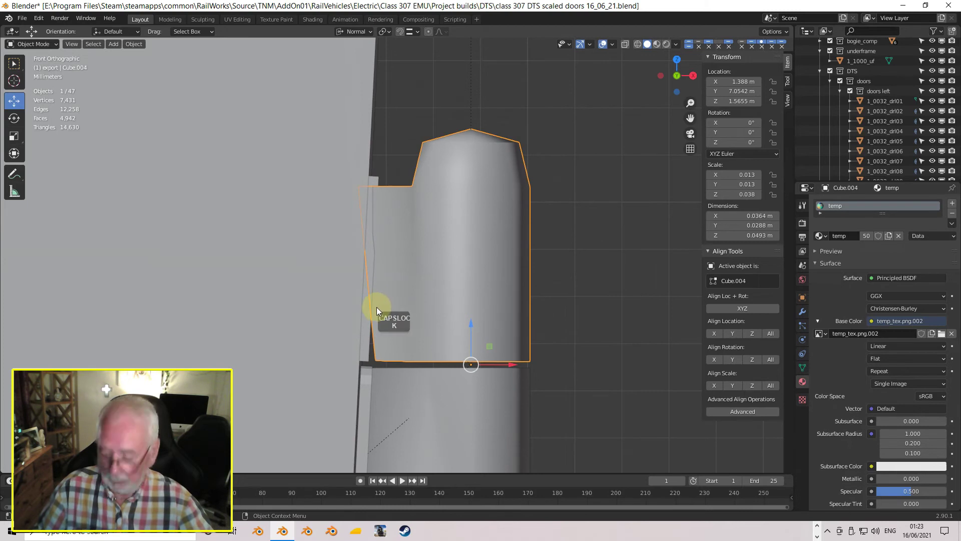
key("Tab")
middle_click_drag(380, 313, 503, 369)
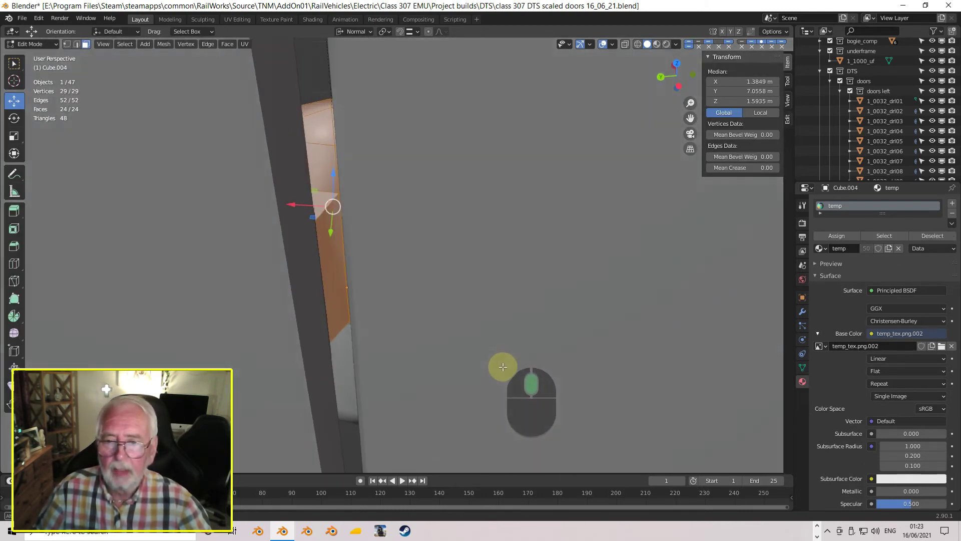
left_click(333, 289)
middle_click_drag(335, 291, 326, 305)
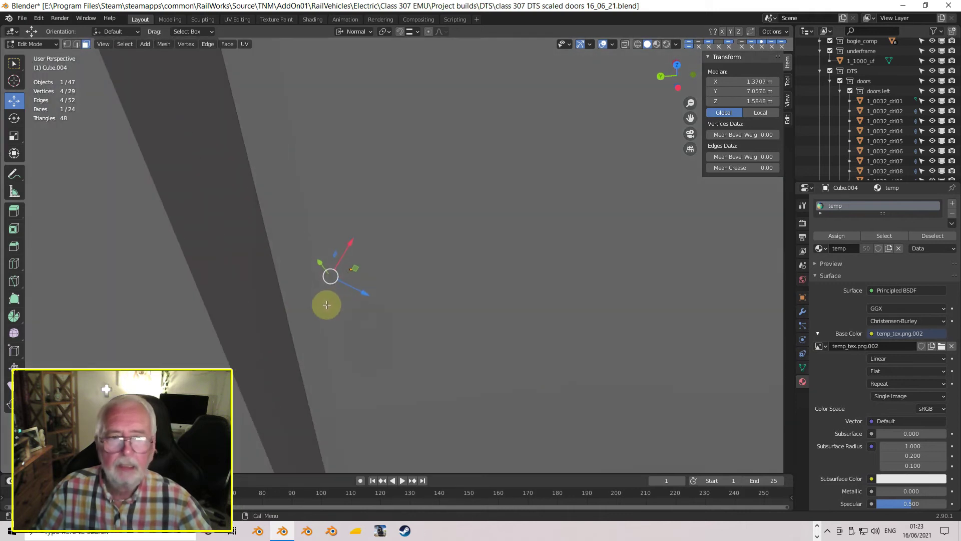
left_click(638, 44)
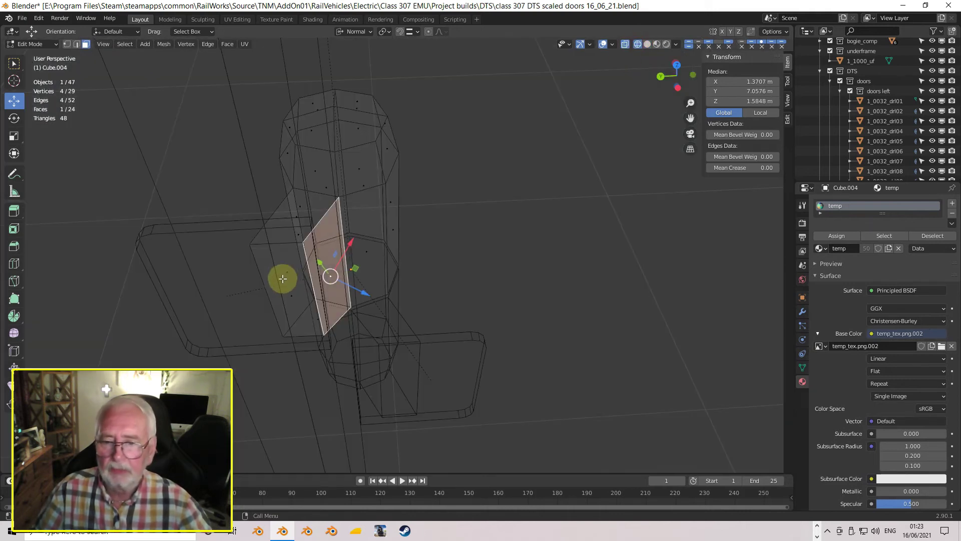
left_click(291, 295)
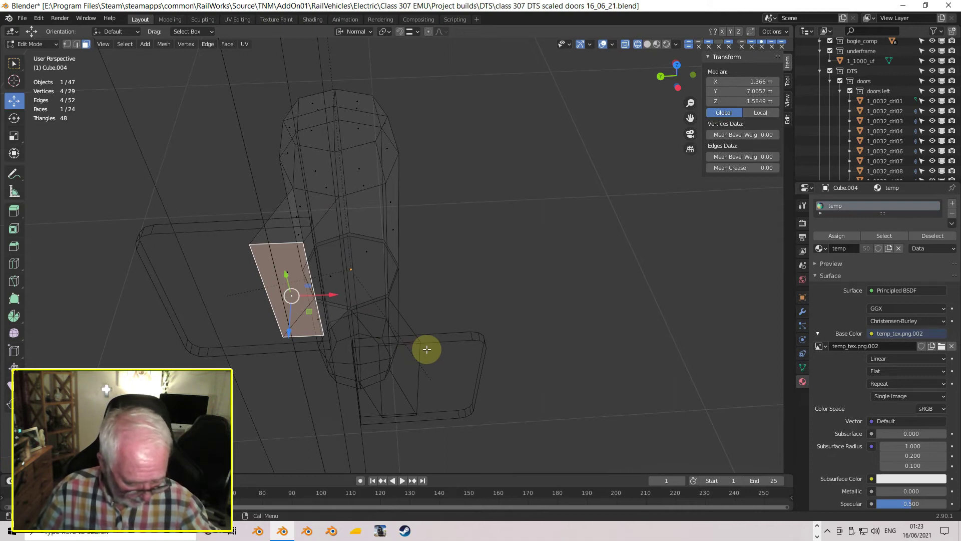
key("End")
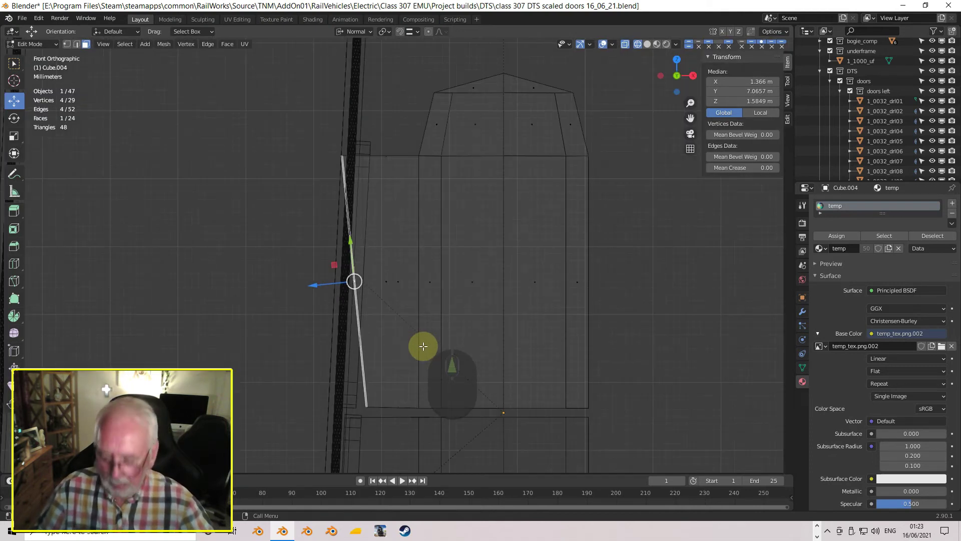
key("r")
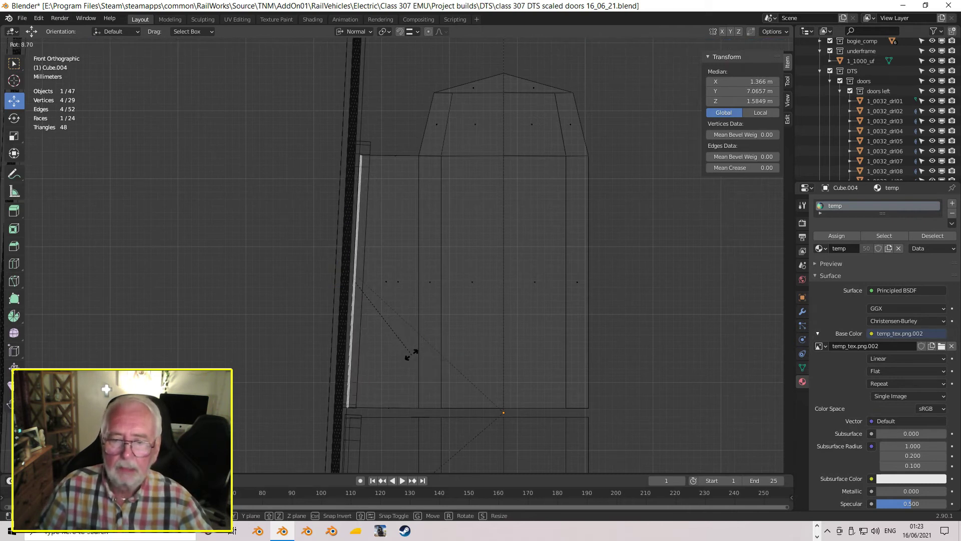
left_click(411, 354)
left_click_drag(323, 281, 314, 279)
middle_click_drag(313, 279, 386, 358)
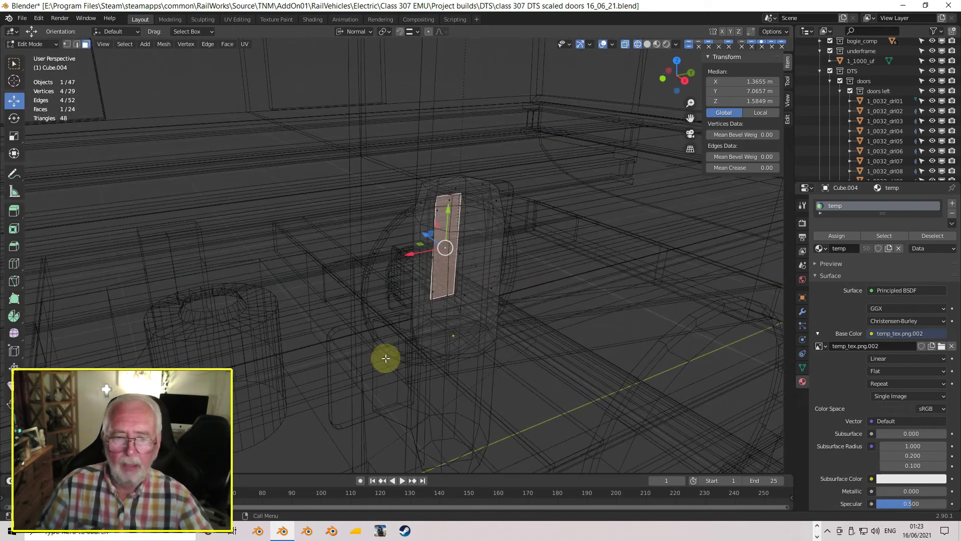
Show the carriage in Material Preview shading and return from mesh editing to Object Mode
left_click(647, 44)
left_click(657, 44)
middle_click_drag(510, 204, 459, 324)
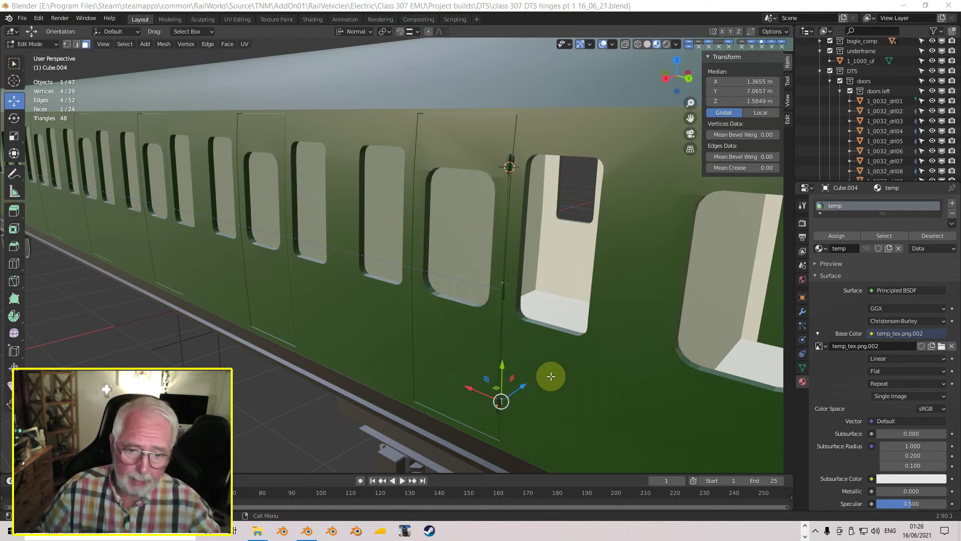
middle_click_drag(500, 377, 560, 397)
scroll(551, 380, "up", 2)
key("Tab")
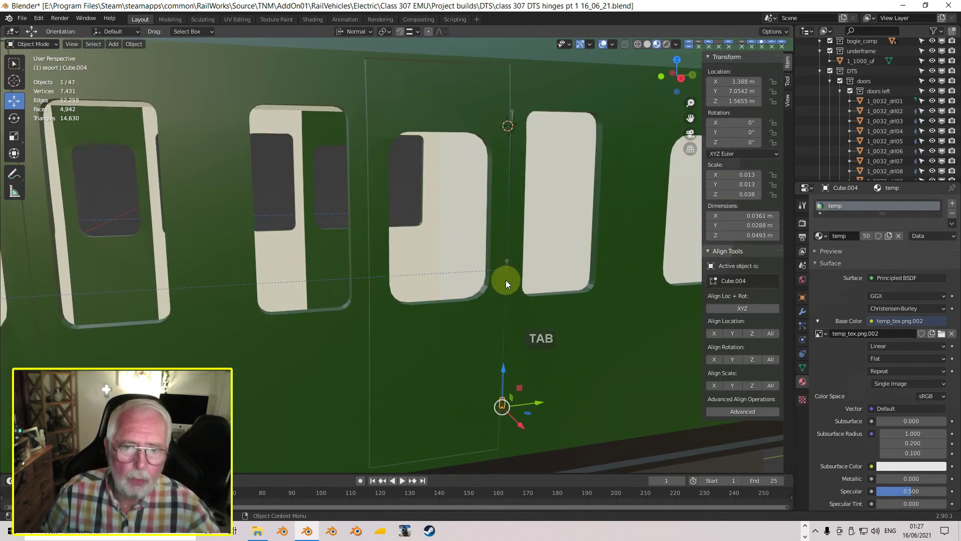
Join the door-side parts of the three hinges beside the door into a single object
middle_click_drag(508, 188, 496, 321)
scroll(473, 365, "up", 2)
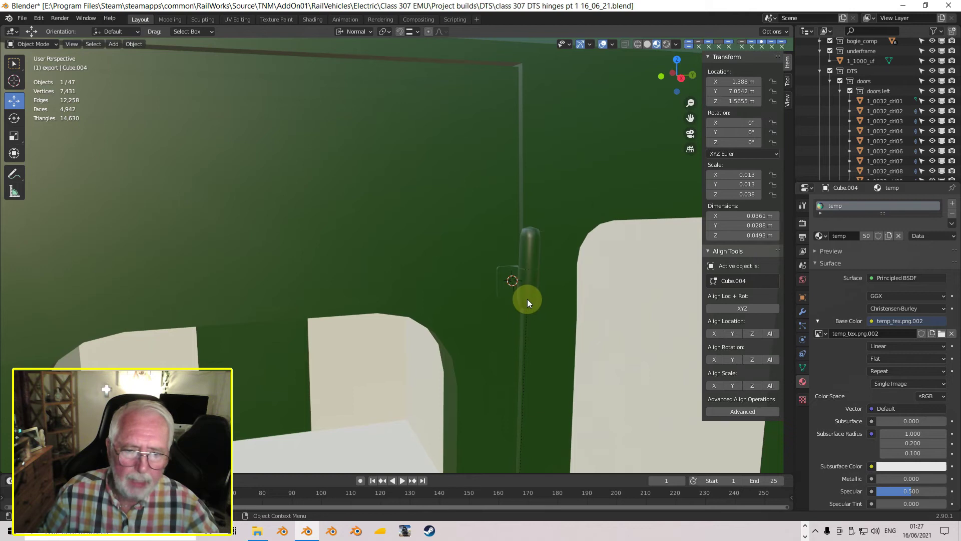
left_click(504, 293, "shift")
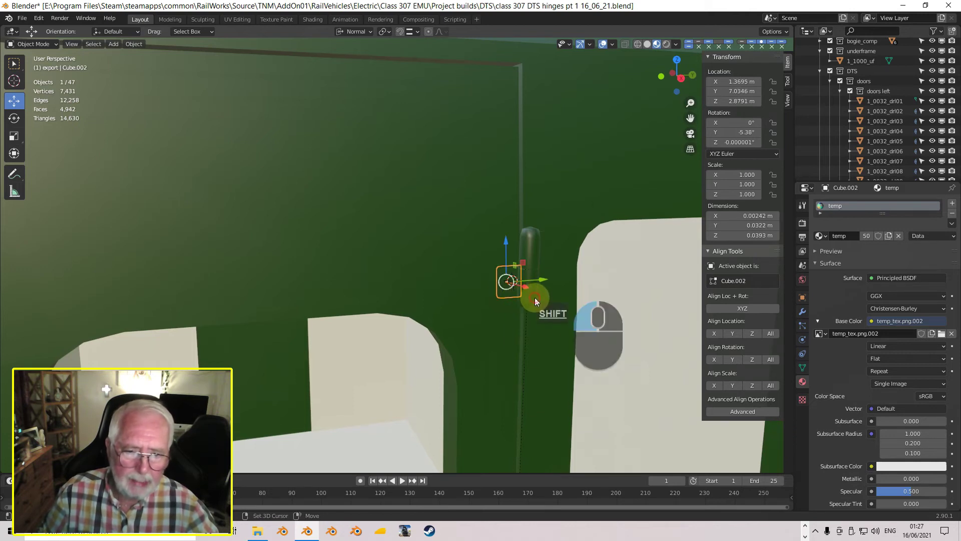
middle_click_drag(532, 410, 464, 376, "shift")
left_click(455, 371, "shift")
left_click(466, 372, "shift")
middle_click_drag(485, 410, 434, 422, "shift")
left_click(456, 404, "shift")
left_click(465, 406, "shift")
key("ctrl+j")
middle_click_drag(452, 344, 429, 324)
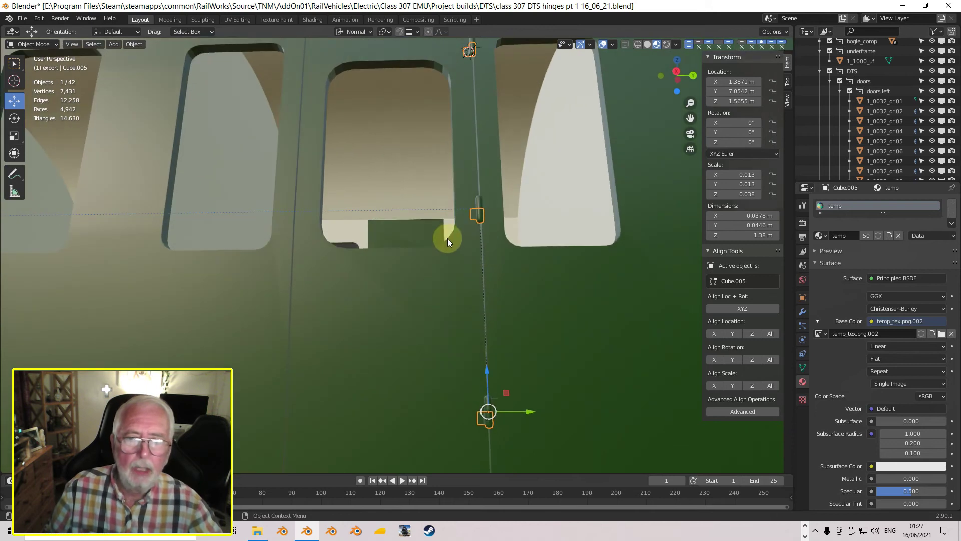
Swing door 1_0032_drr01 open to 26.6° about Z and examine how it sits against the hinges
left_click(455, 254)
left_click(713, 144)
type("30")
key("Return")
mouse_move(713, 143)
left_mouse_down()
mouse_move(694, 143)
mouse_move(711, 144)
left_mouse_up()
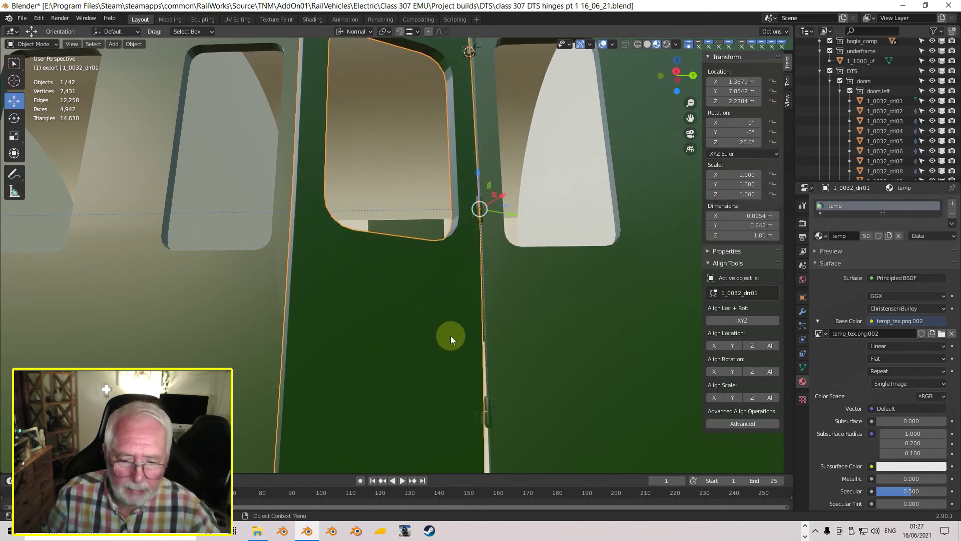
scroll(521, 227, "up", 4)
scroll(524, 306, "up", 5, "shift")
scroll(526, 310, "up", 3, "shift")
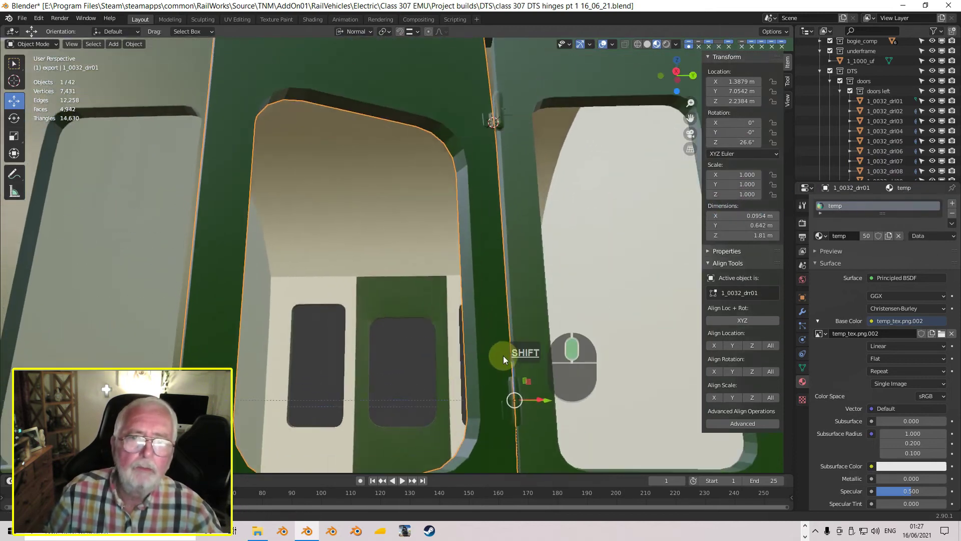
scroll(503, 298, "down", 3)
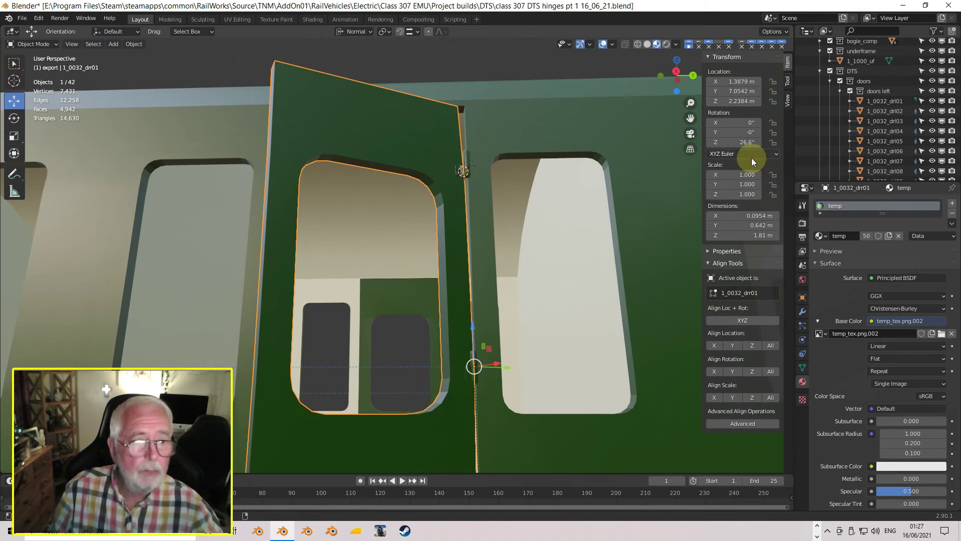
Close the door by setting its Z rotation to 0°
left_click(747, 142)
type("0")
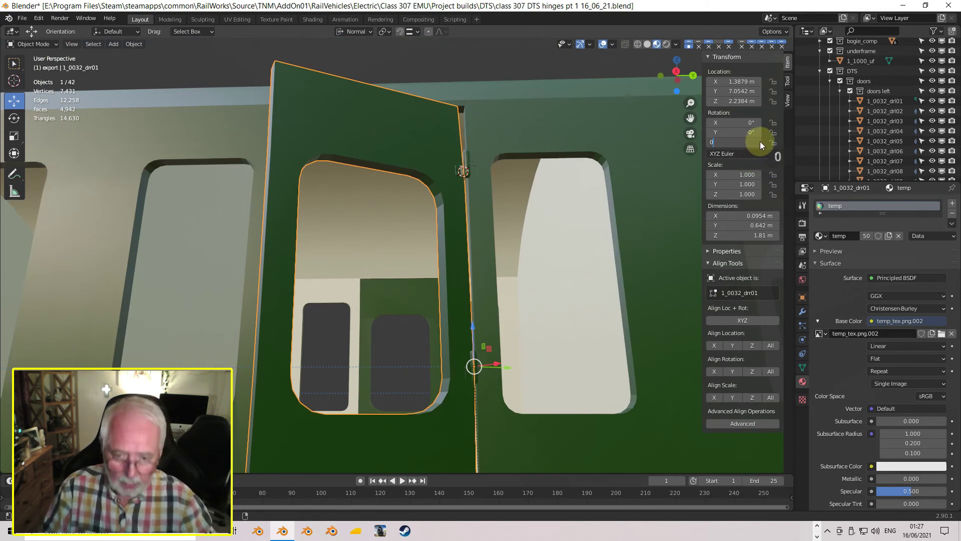
key("Return")
middle_click_drag(281, 307, 250, 323)
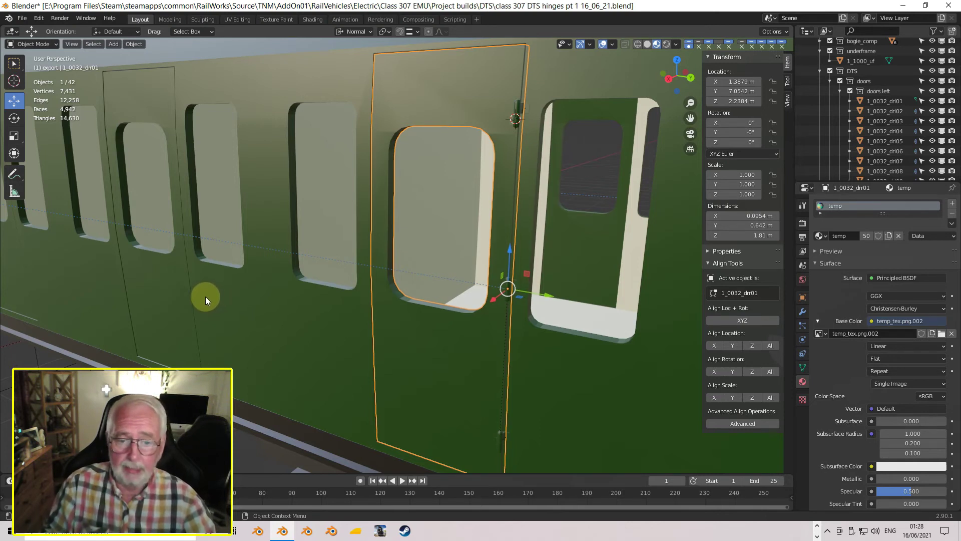
Add a Mirror modifier to the joined door-side hinge object with universal_mirror as its mirror object
left_click(517, 127)
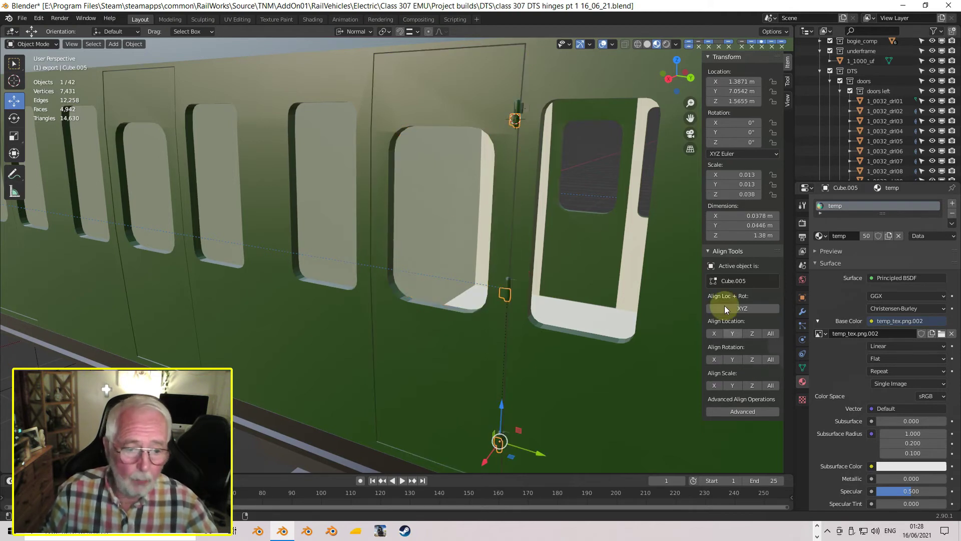
left_click(803, 312)
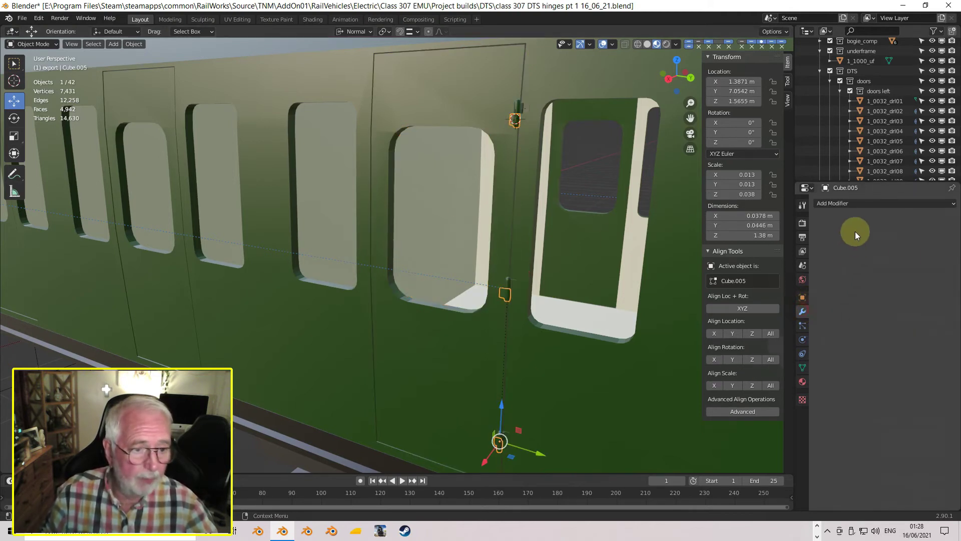
left_click(829, 203)
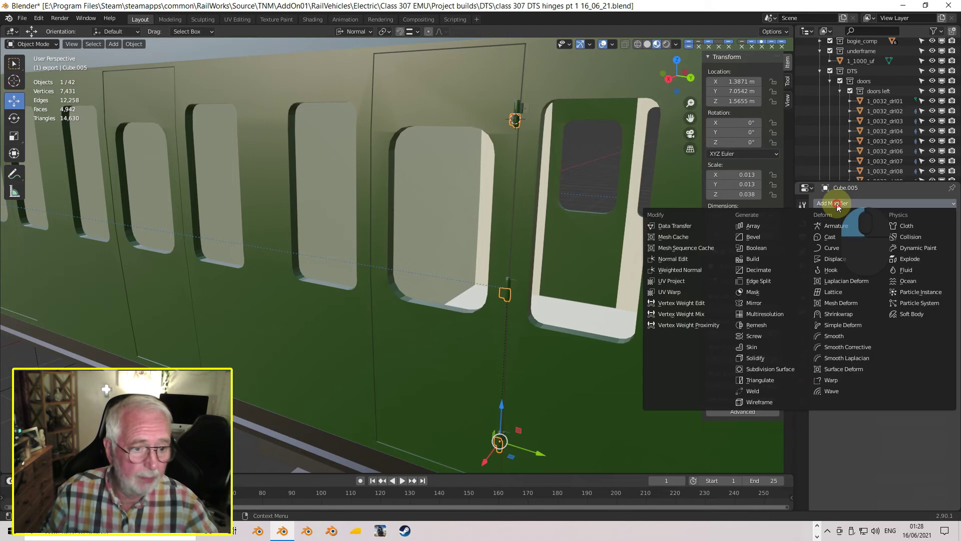
left_click(761, 302)
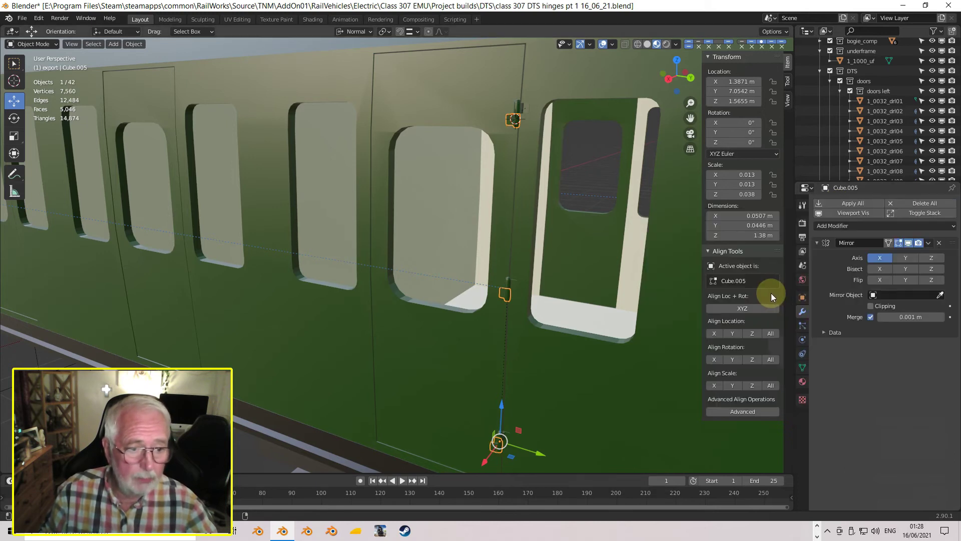
left_click(893, 295)
type("uni")
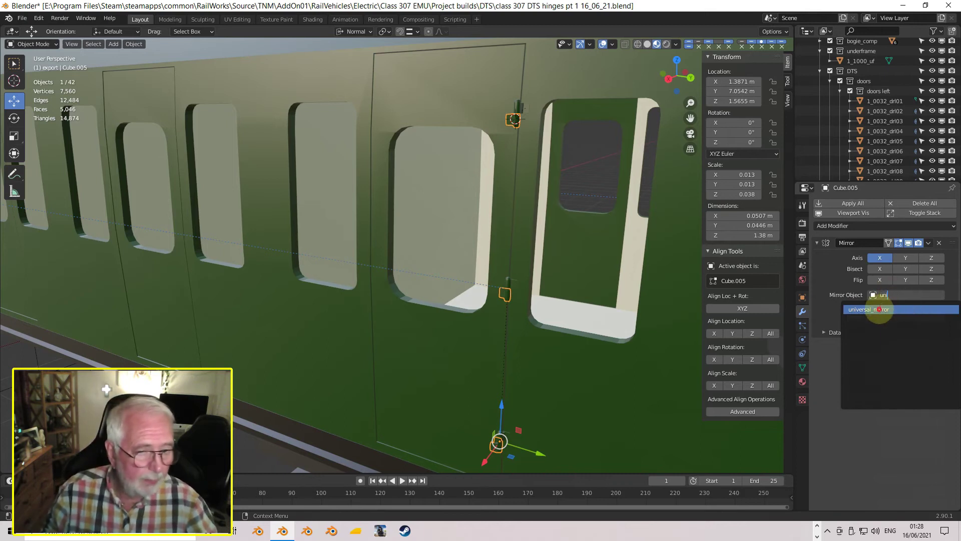
left_click(880, 310)
Join the body-side parts of the upper, middle and lower hinges beside the door into a single object
middle_click_drag(587, 140, 543, 290)
scroll(478, 219, "up", 6)
scroll(473, 236, "down", 5)
scroll(543, 289, "up", 4)
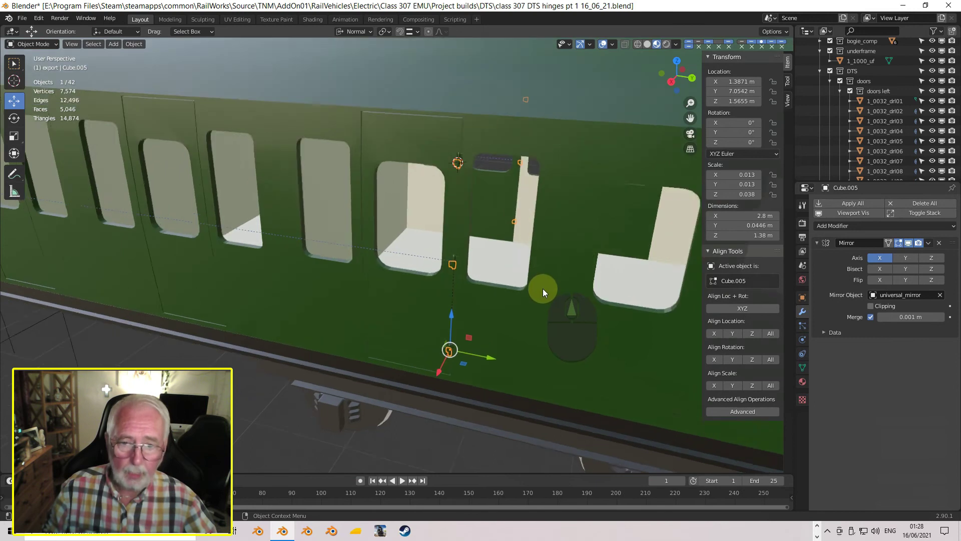
scroll(487, 150, "up", 2)
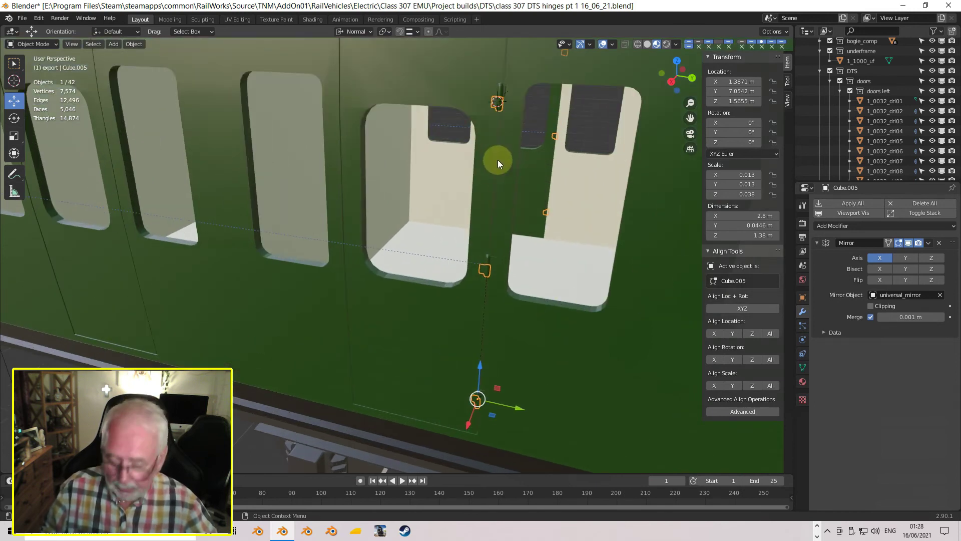
scroll(498, 160, "up", 2)
middle_click_drag(425, 309, 438, 263, "shift")
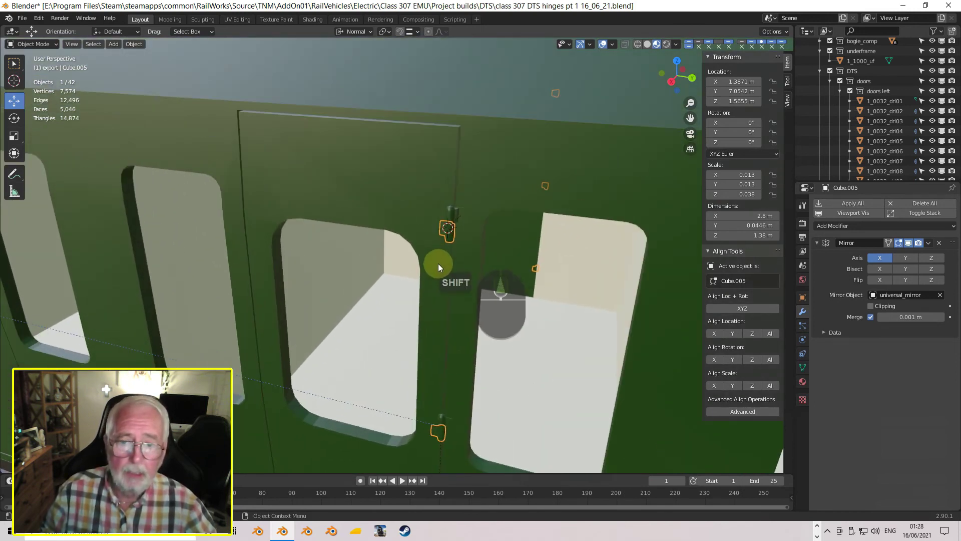
left_click(460, 215)
left_click(453, 213, "shift")
middle_click_drag(470, 339, 480, 231, "shift")
left_click(464, 272, "shift")
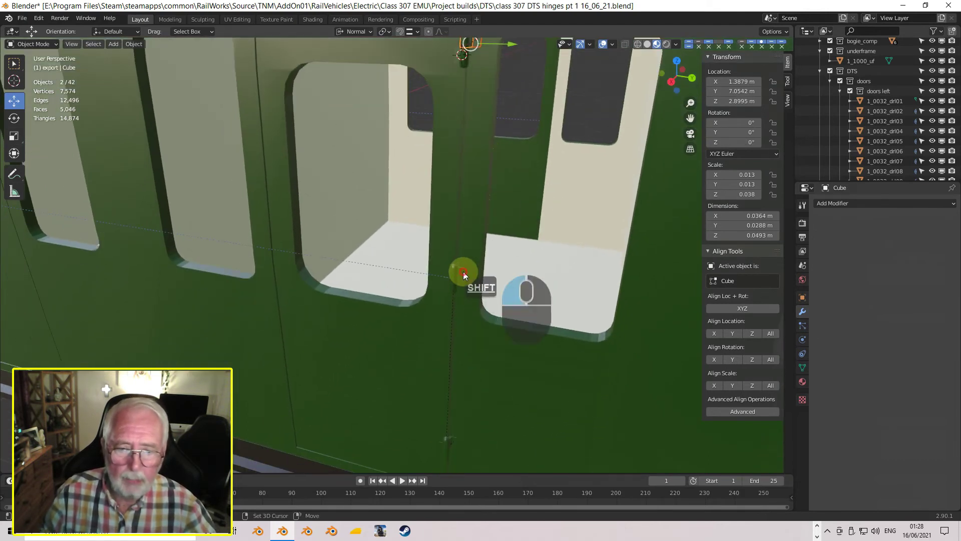
left_click(454, 268, "shift")
middle_click_drag(474, 318, 460, 189, "shift")
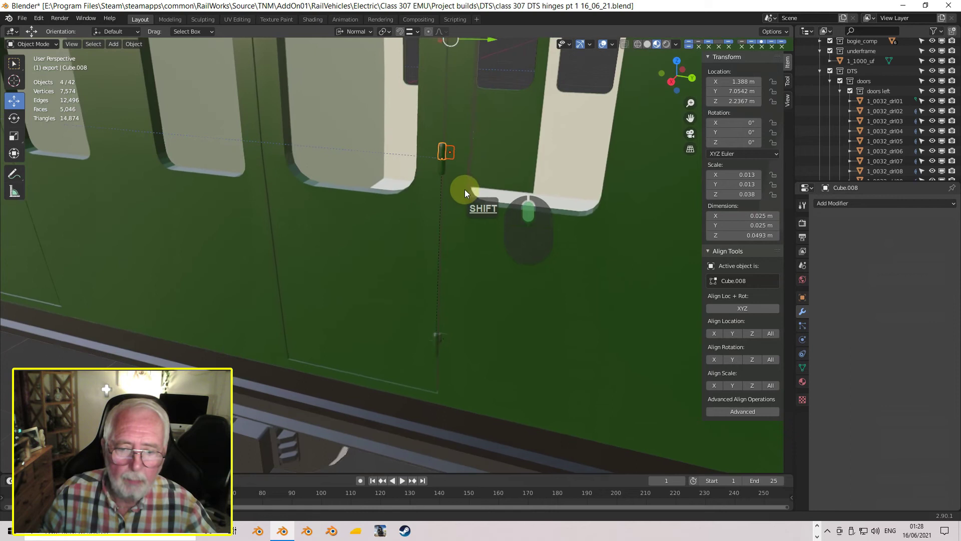
left_click(445, 335, "shift")
left_click(435, 334, "shift")
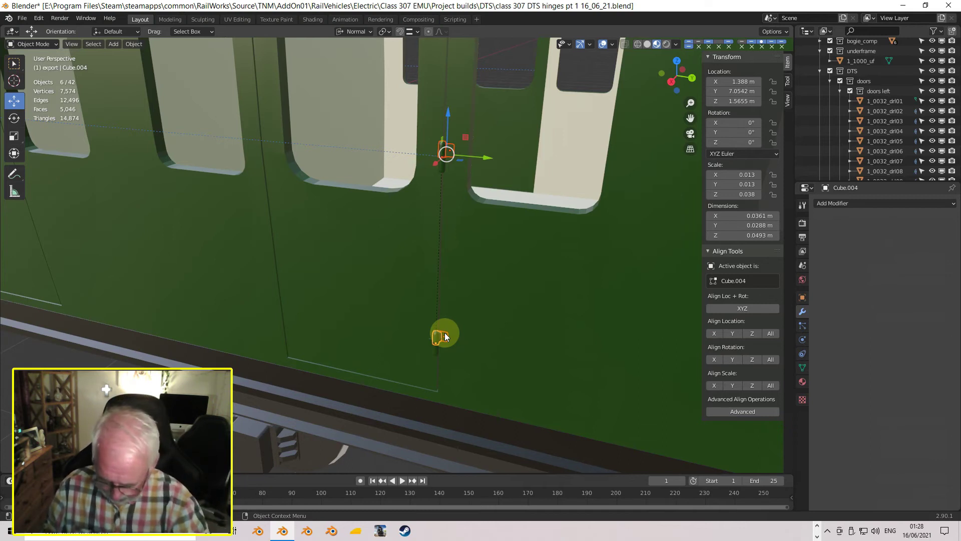
key("ctrl+j")
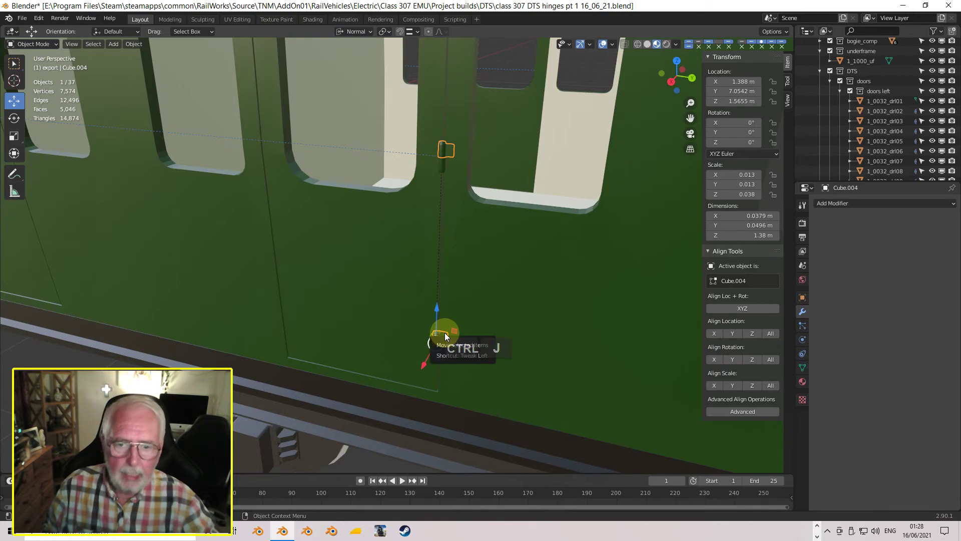
Examine the joined hinge parts from above in wireframe and check the door-side mirror copy on the opposite side
scroll(449, 332, "down", 2)
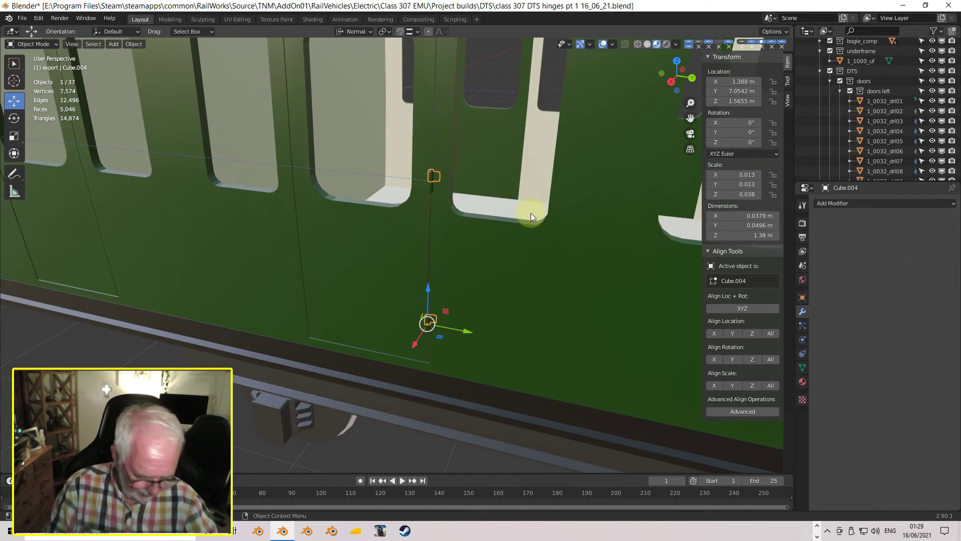
key("KP_7")
scroll(282, 286, "up", 5)
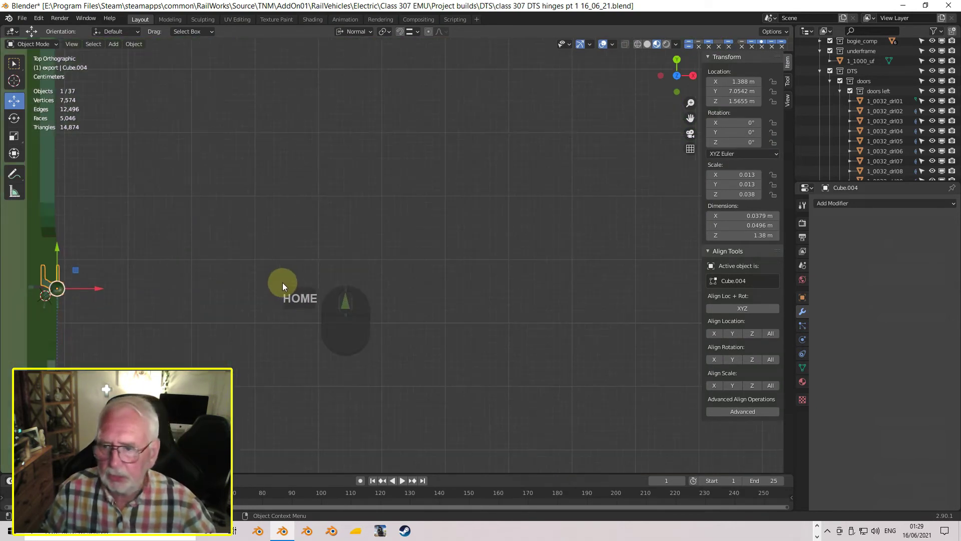
middle_click_drag(164, 295, 368, 313)
key("KP_7")
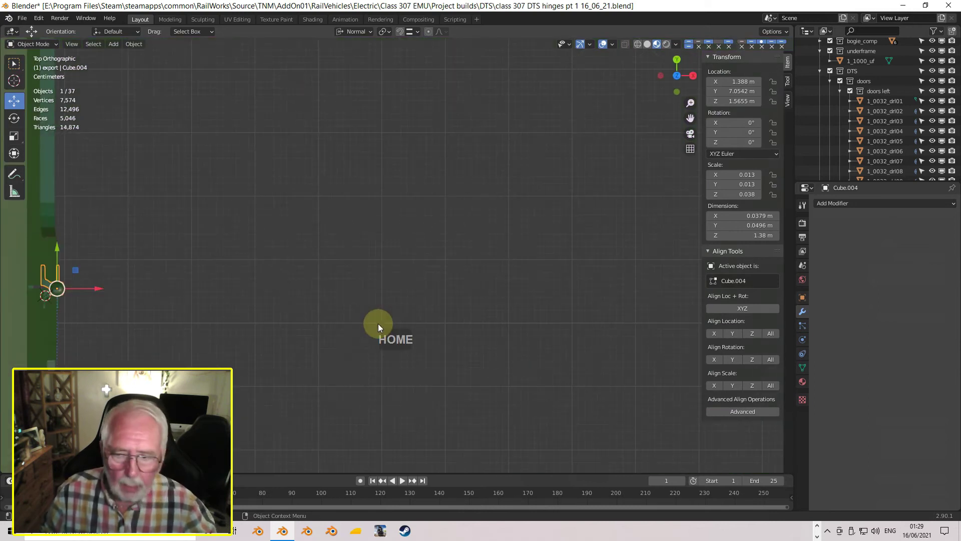
middle_click_drag(325, 265, 438, 341, "shift")
scroll(459, 230, "up", 6)
scroll(444, 266, "up", 3)
scroll(438, 340, "up", 1)
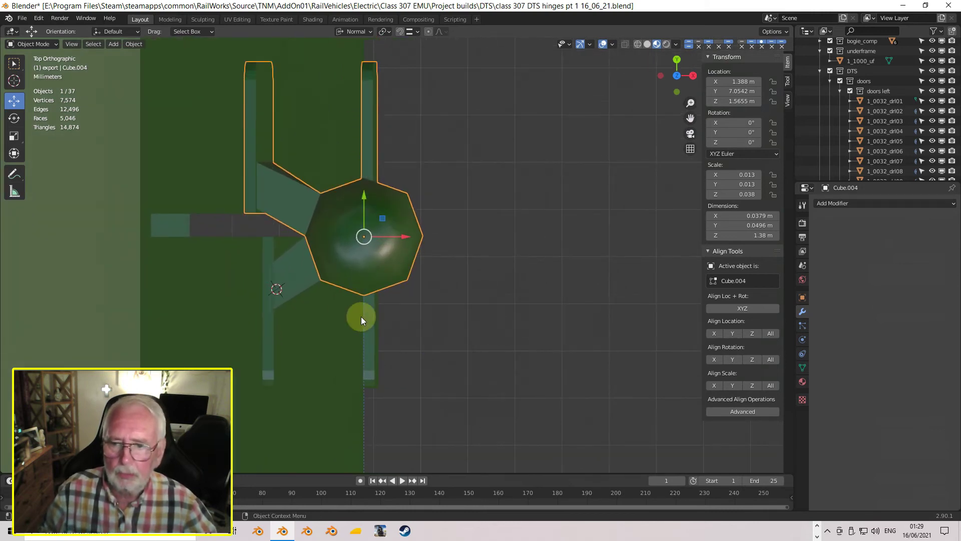
left_click(638, 44)
scroll(411, 226, "up", 1)
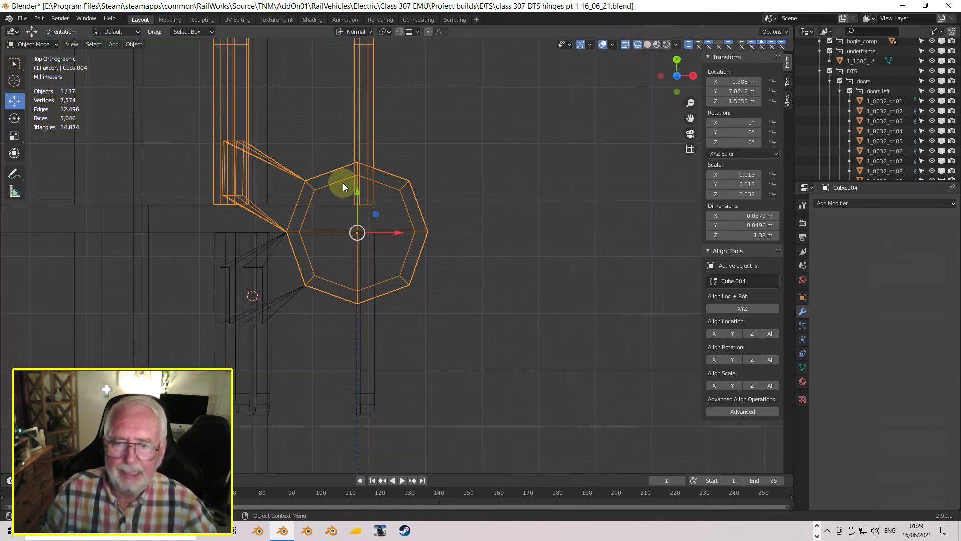
left_click(371, 363)
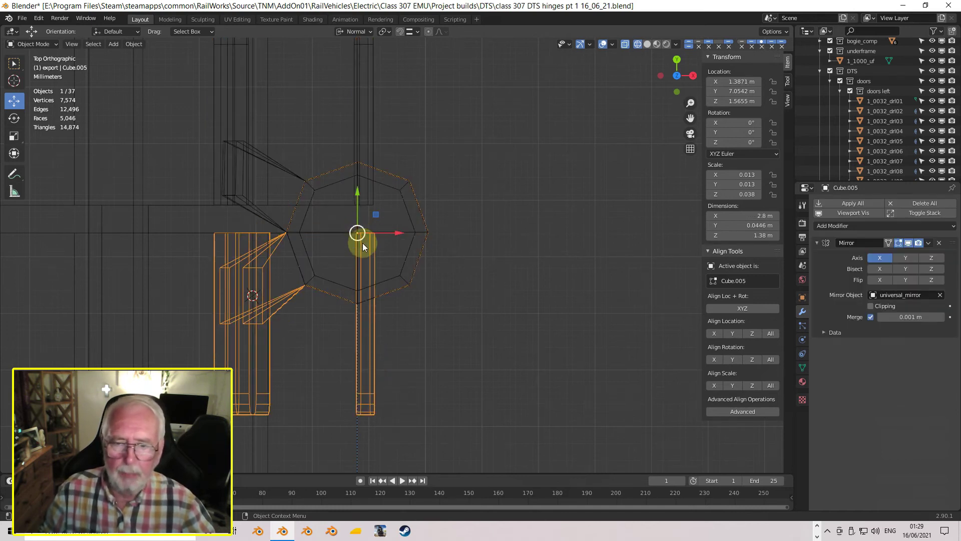
scroll(407, 284, "down", 8)
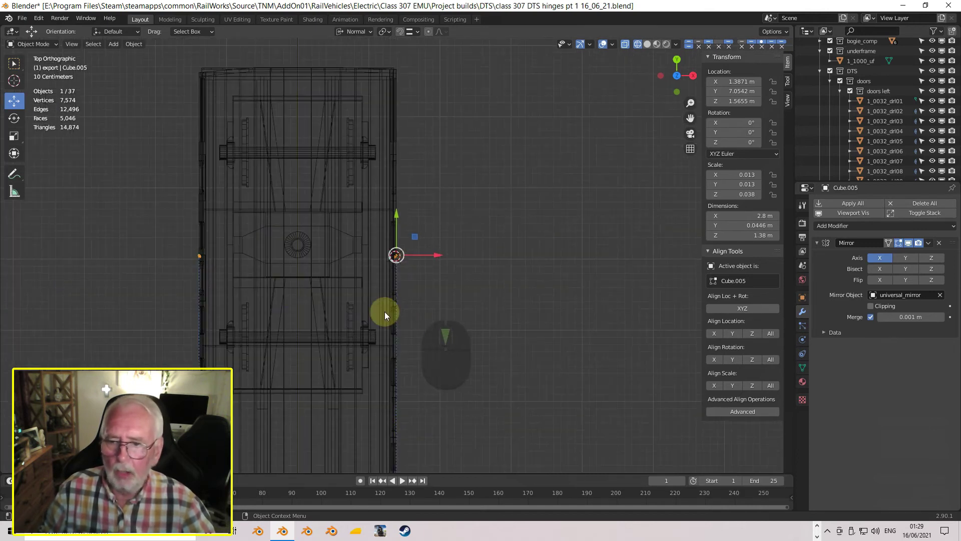
middle_click_drag(331, 286, 403, 280, "shift")
scroll(383, 272, "up", 4)
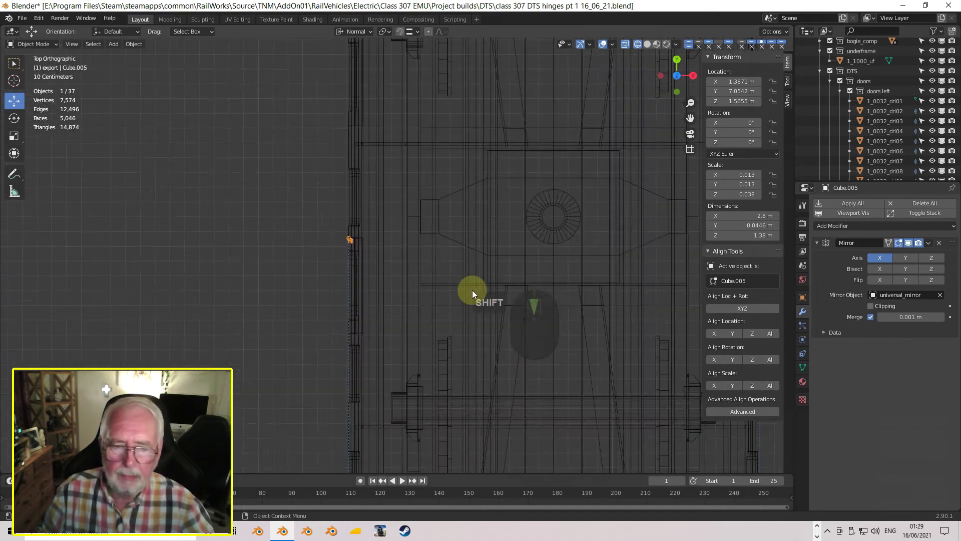
scroll(473, 290, "down", 4)
middle_click_drag(549, 299, 512, 158)
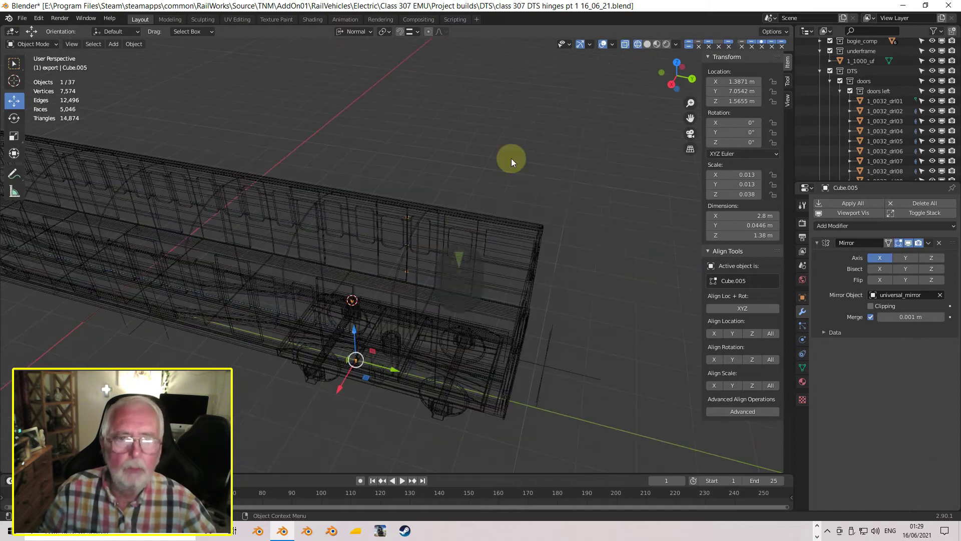
Return to solid shading and add a Mirror modifier to the joined body-side hinge object with universal_mirror as its mirror object
left_click(646, 44)
scroll(406, 376, "up", 5)
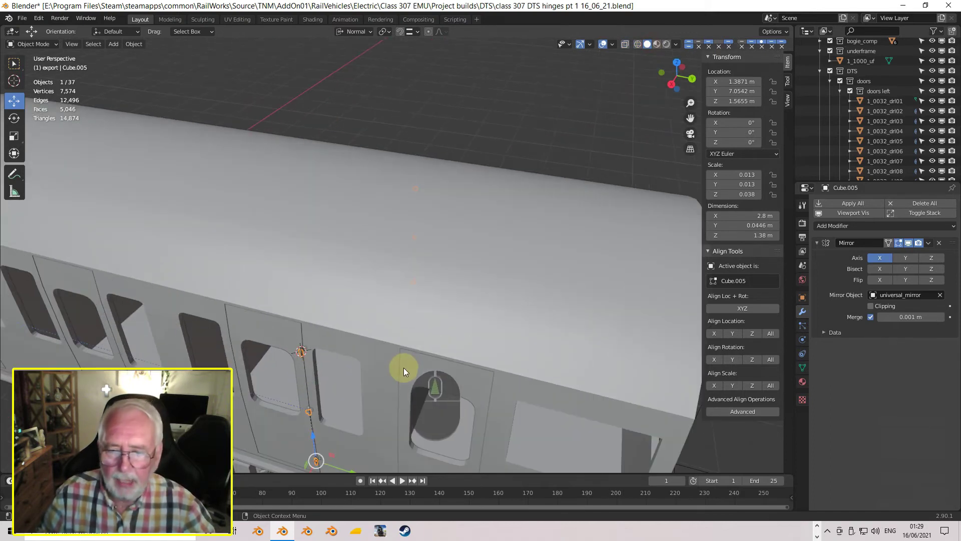
scroll(404, 370, "up", 3)
middle_click_drag(339, 368, 383, 163, "shift")
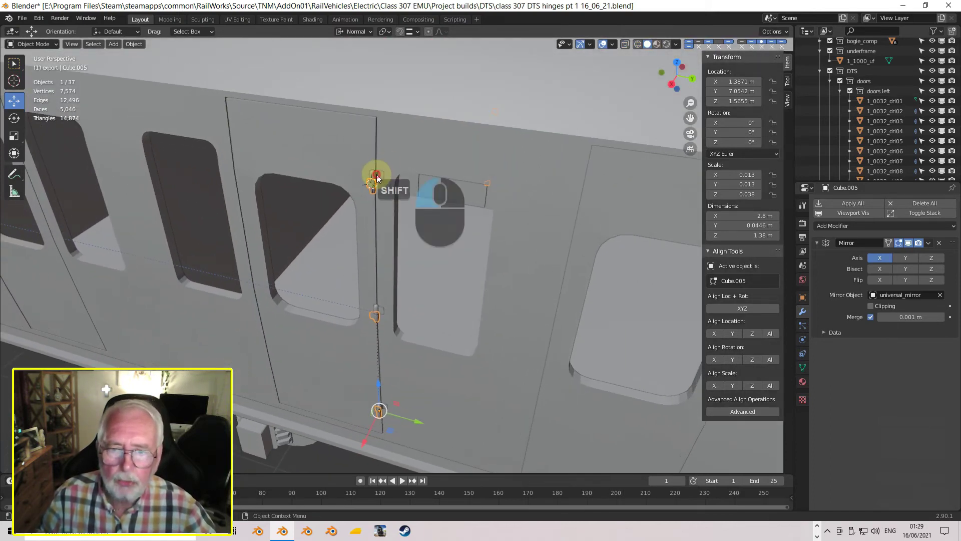
left_click(377, 175)
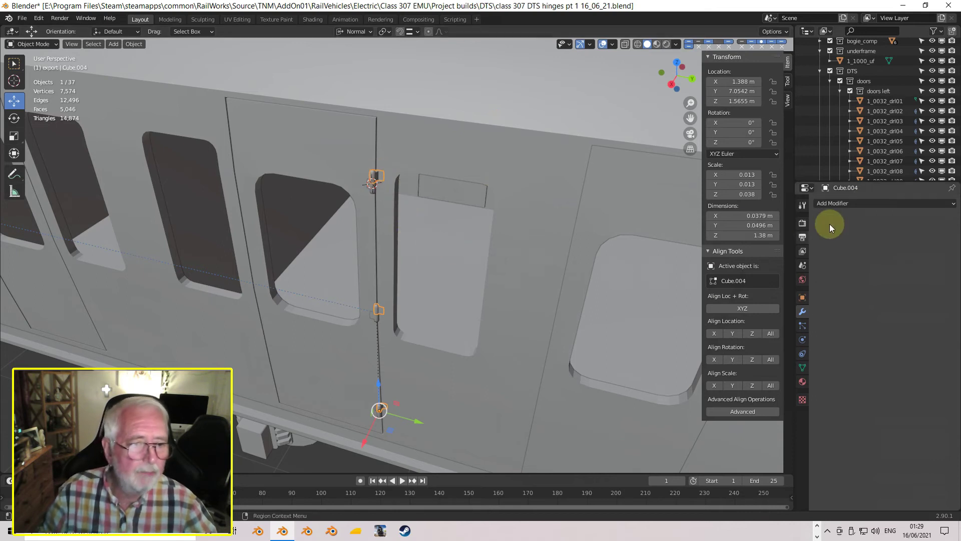
left_click(832, 203)
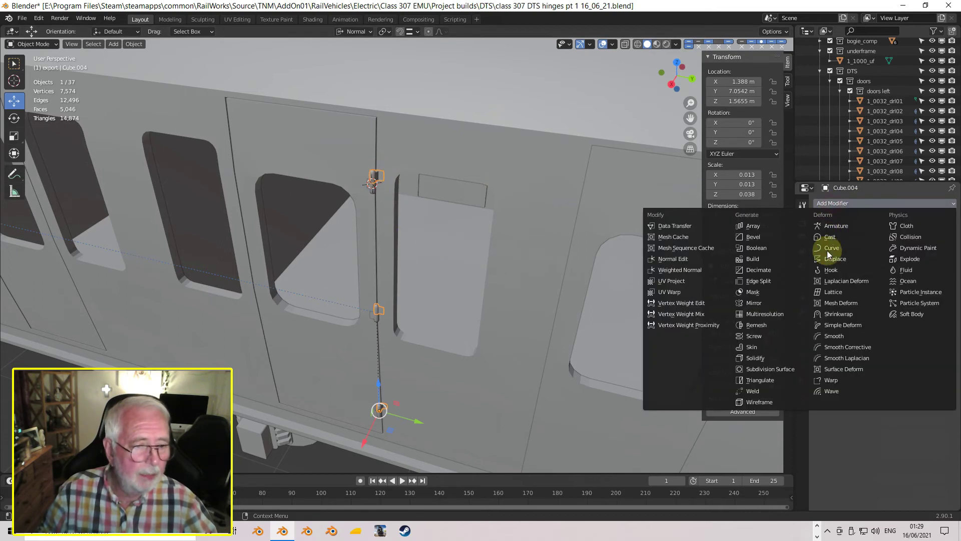
left_click(764, 302)
left_click(888, 296)
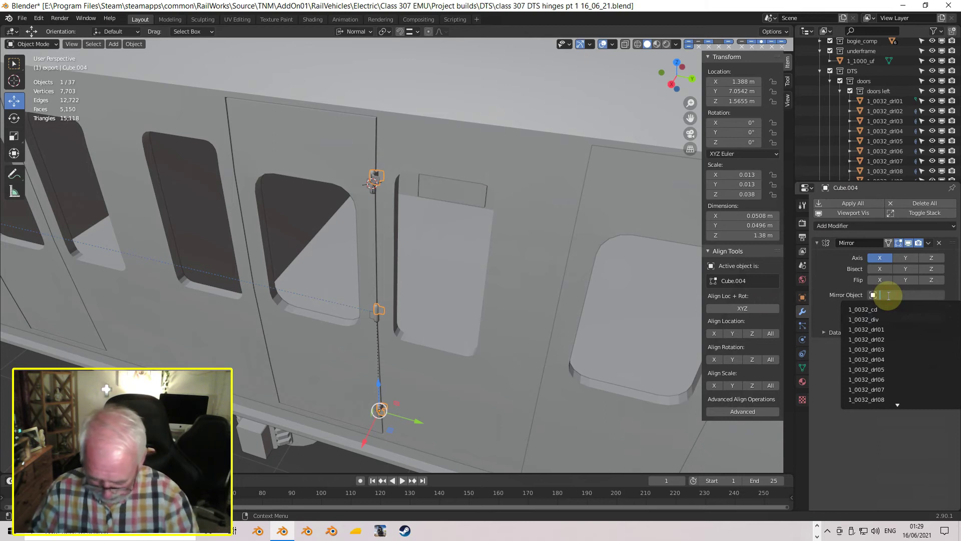
type("uni")
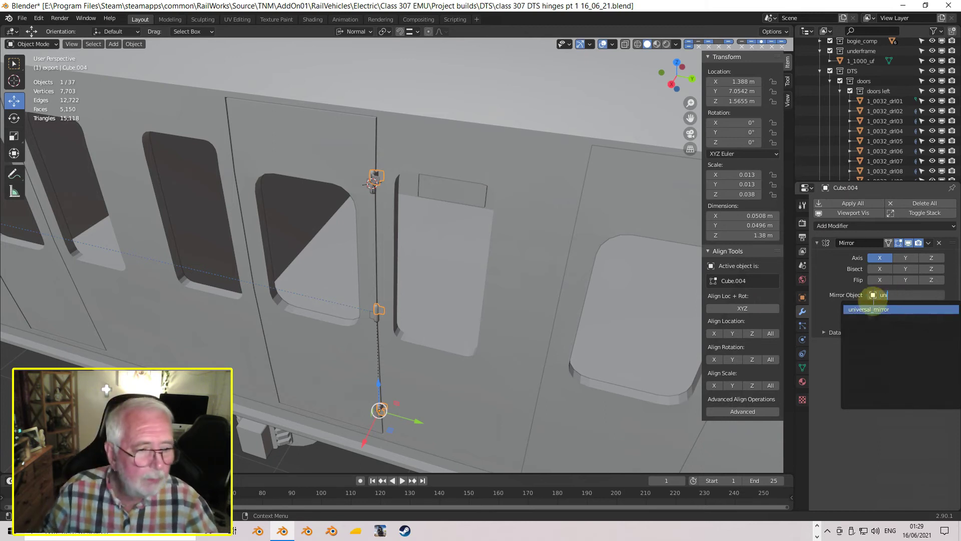
left_click(872, 310)
Examine the mirrored hinges on the opposite side of the carriage, close up and in side view
middle_click_drag(591, 293, 414, 289)
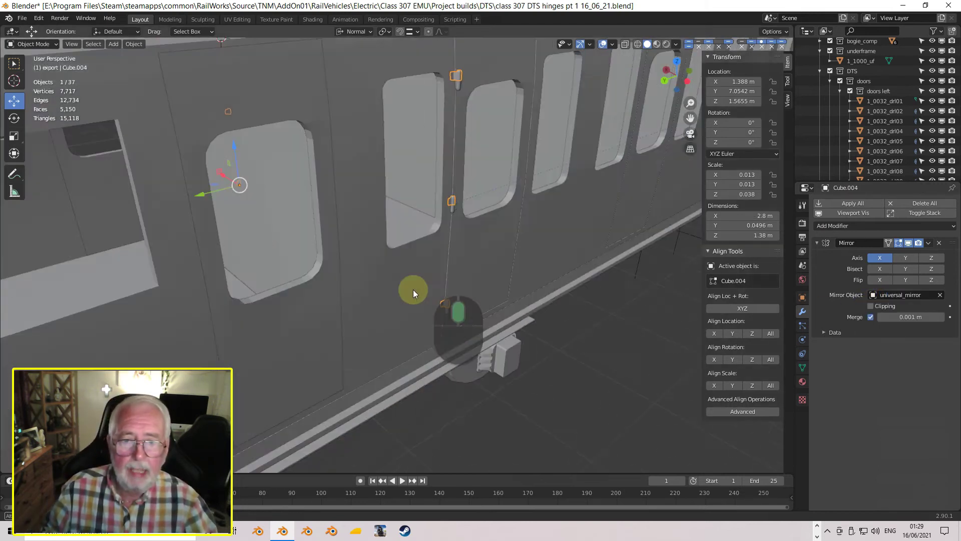
scroll(412, 288, "up", 5)
scroll(402, 251, "down", 2)
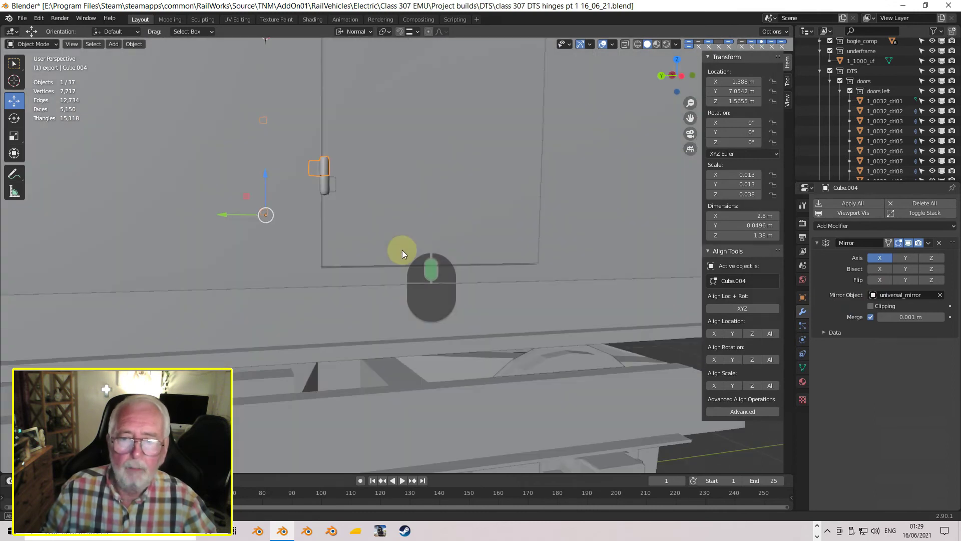
scroll(410, 262, "up", 4)
middle_click_drag(410, 265, 401, 266)
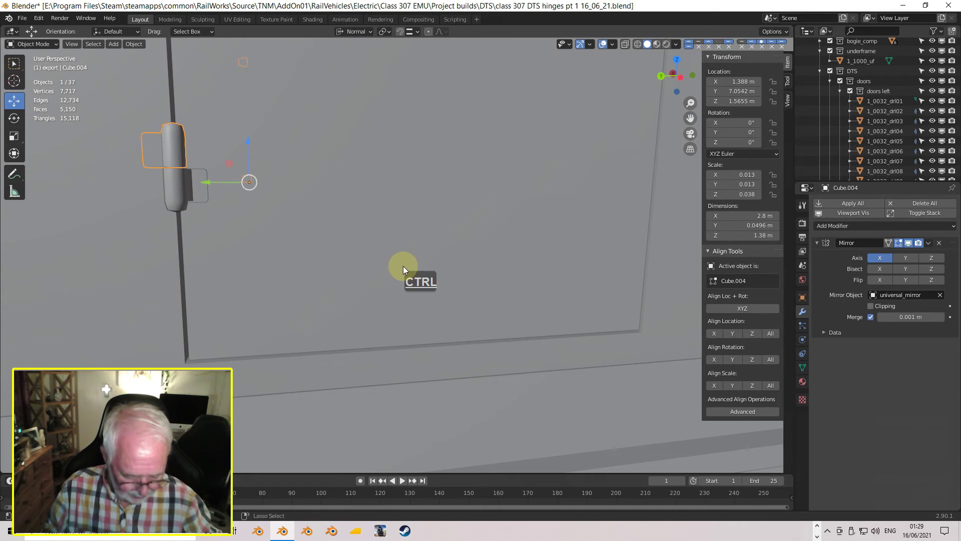
key("ctrl+KP_3")
scroll(269, 197, "up", 2)
middle_click_drag(269, 197, 364, 303, "shift")
scroll(383, 268, "up", 4)
scroll(319, 292, "down", 6)
scroll(360, 266, "up", 4)
Apply the Mirror modifier on the body-side hinge object and separate its whole mesh by loose parts
left_click(927, 244)
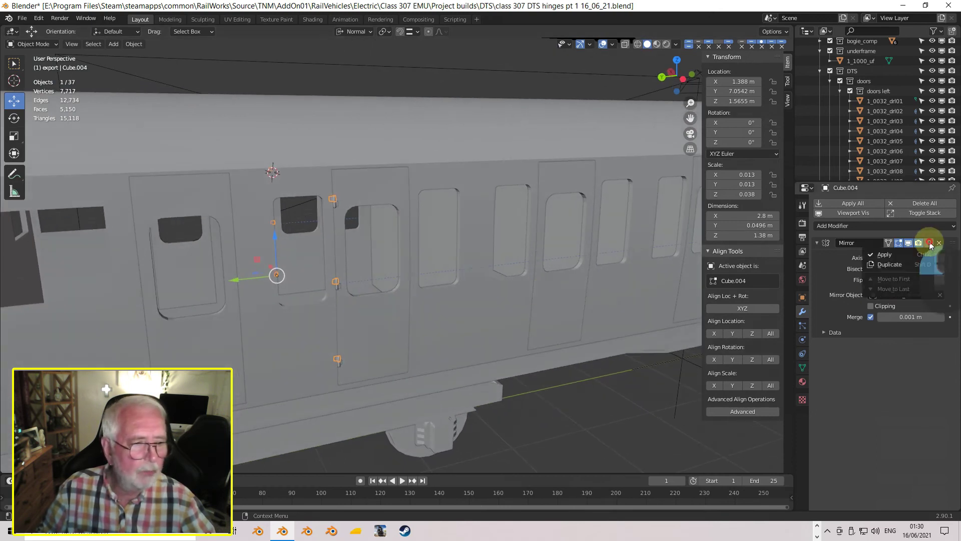
left_click(937, 256)
middle_click_drag(319, 209, 320, 224)
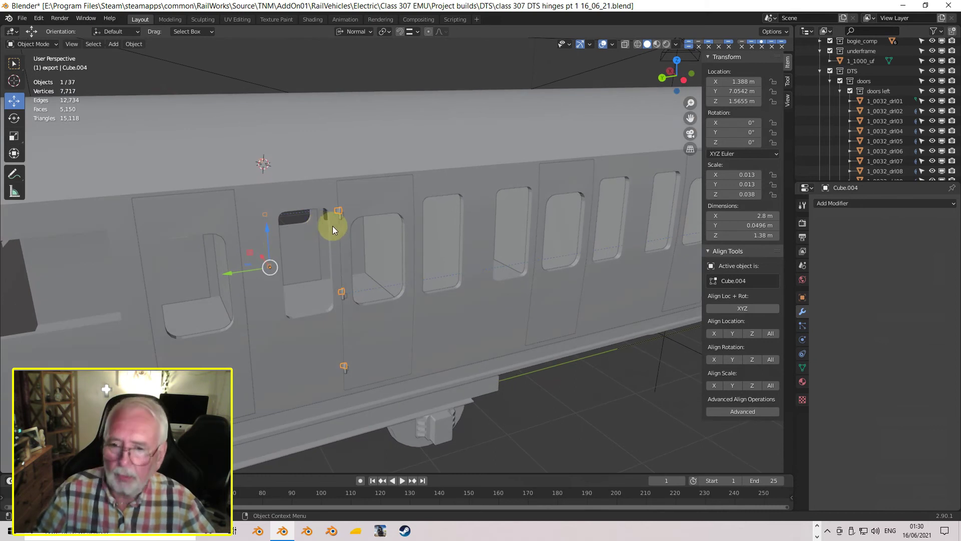
key("Tab")
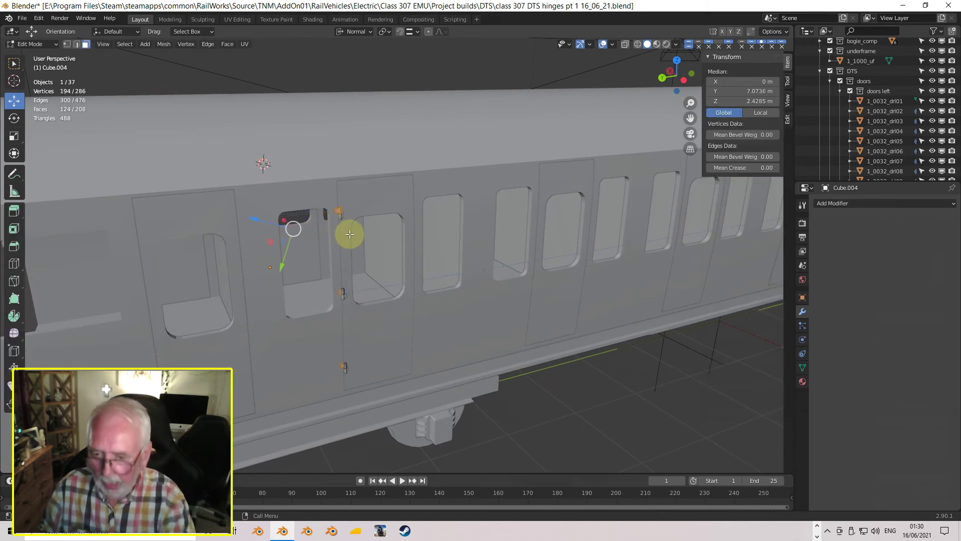
key("a")
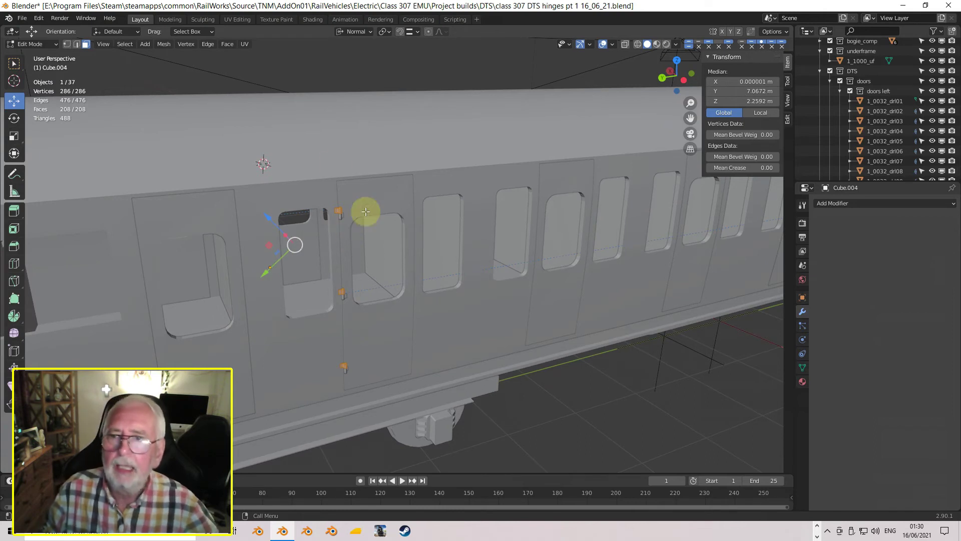
left_click(163, 44)
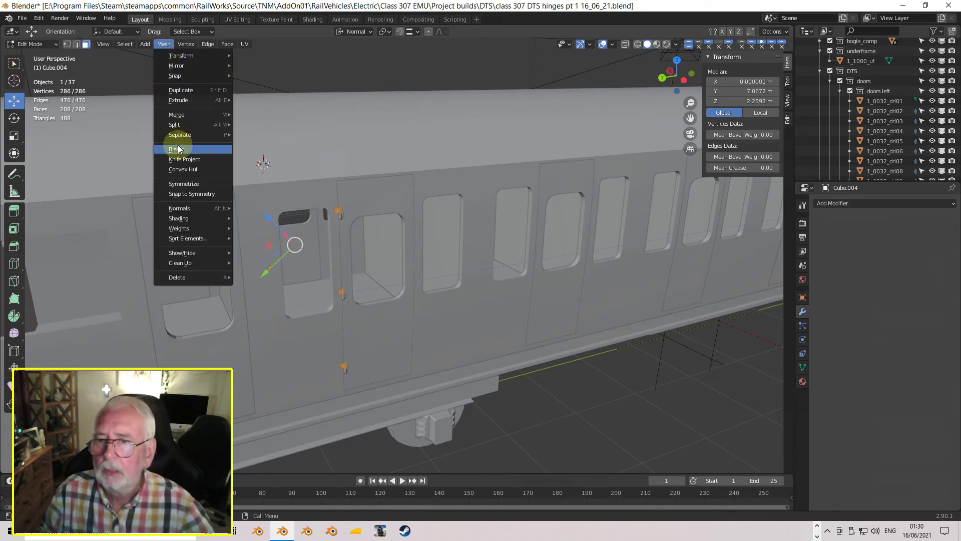
mouse_move(176, 135)
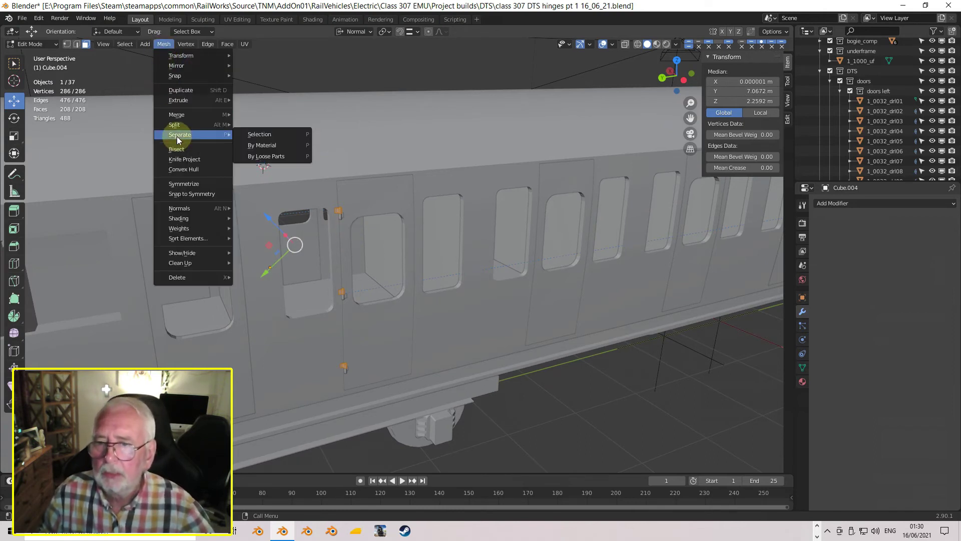
left_click(261, 157)
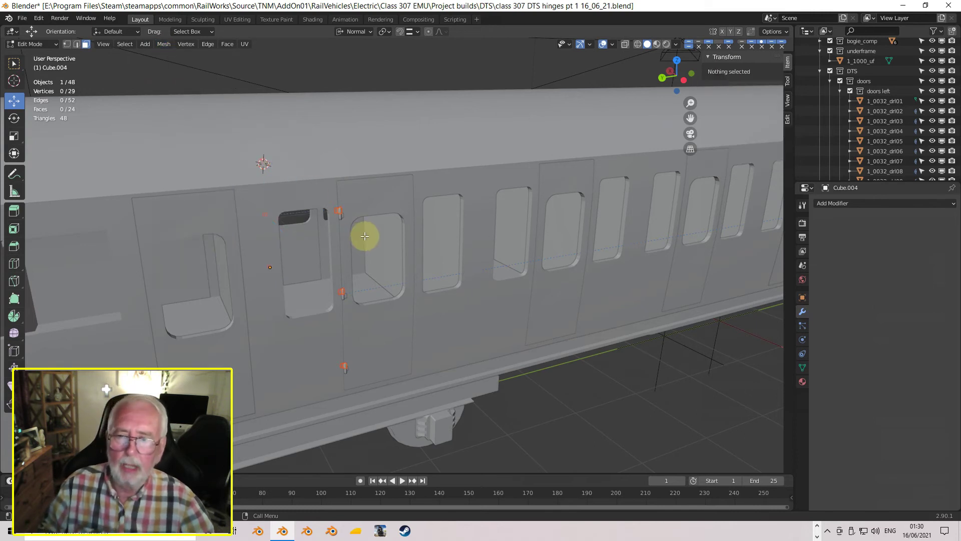
key("Tab")
Join the six body-side hinge pieces at the top, middle and bottom hinges on the mirrored side of the carriage into one object
left_click(338, 213)
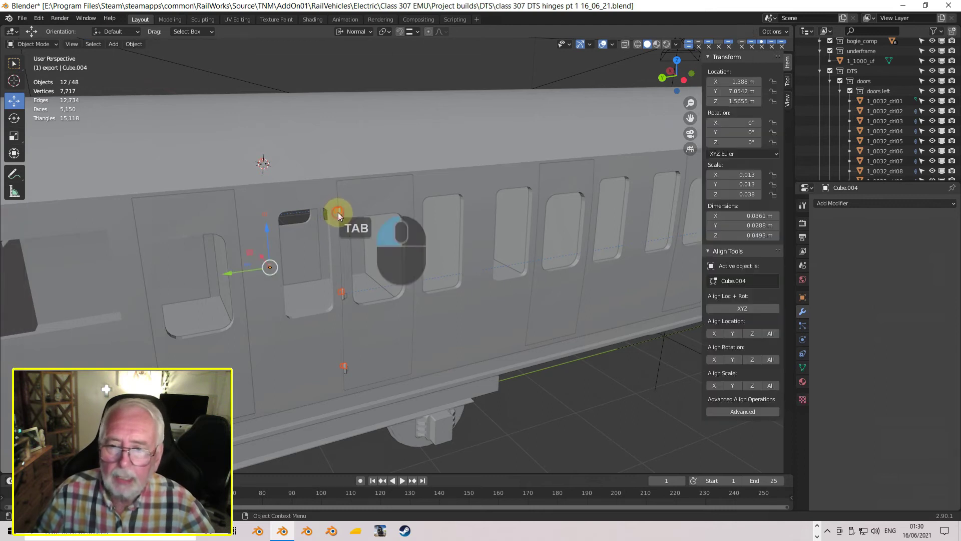
scroll(338, 219, "up", 5)
middle_click_drag(338, 219, 276, 193)
scroll(279, 197, "down", 4)
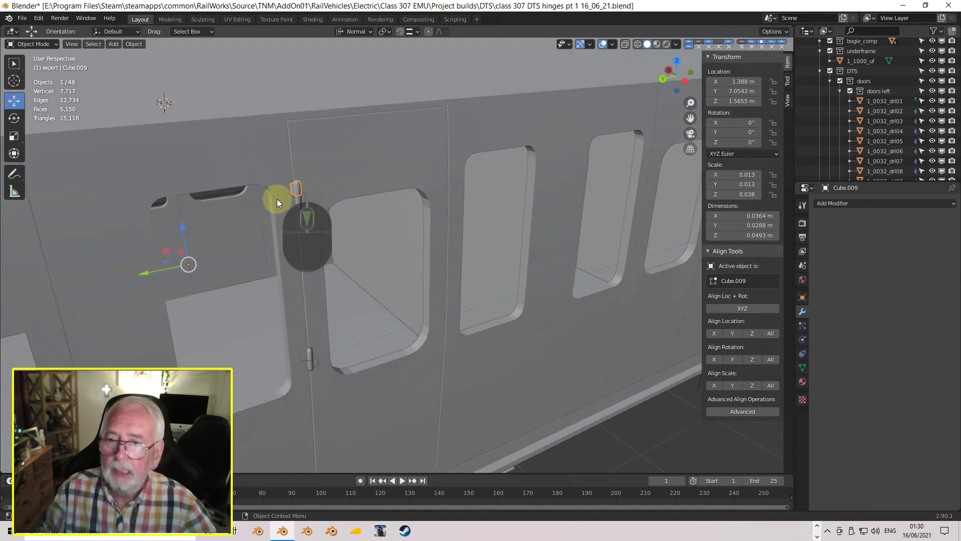
scroll(279, 198, "up", 5)
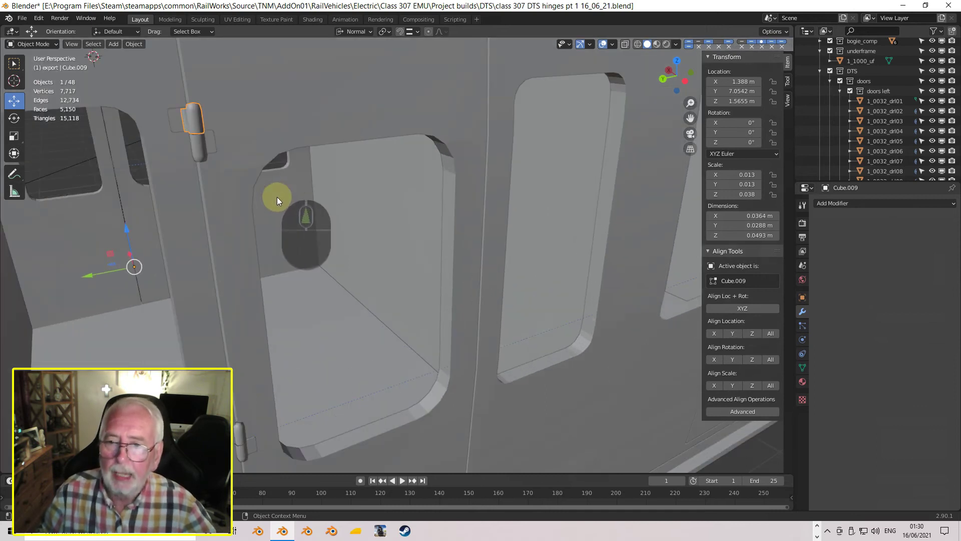
left_click(181, 122, "shift")
middle_click_drag(245, 299, 254, 245, "shift")
left_click(259, 244, "shift")
left_click(275, 242, "shift")
middle_click_drag(296, 359, 301, 307, "shift")
left_click(300, 303, "shift")
left_click(300, 302, "shift")
left_click(311, 303, "shift")
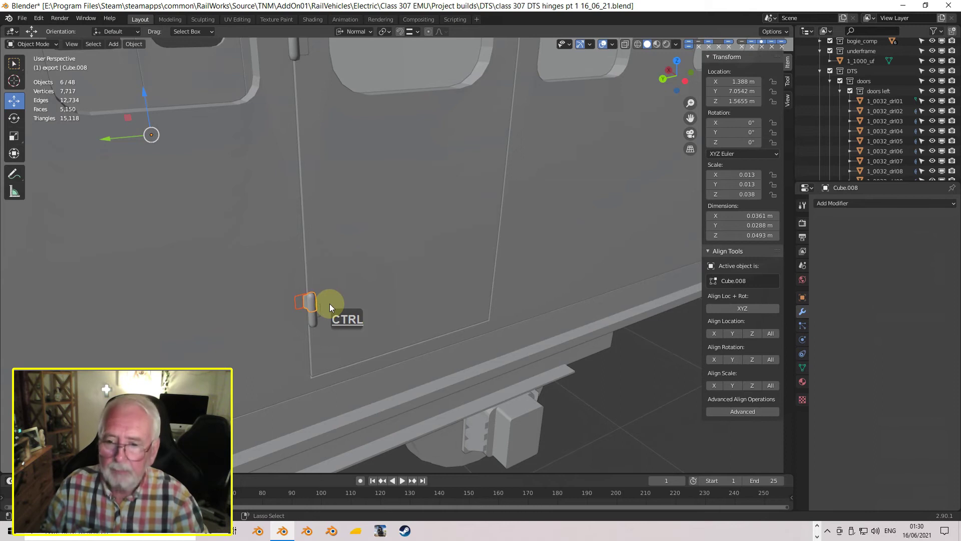
key("ctrl+j")
Join the six body-side hinge pieces on the original side of the carriage, beside the 3D cursor, into one object
middle_click_drag(376, 264, 453, 260)
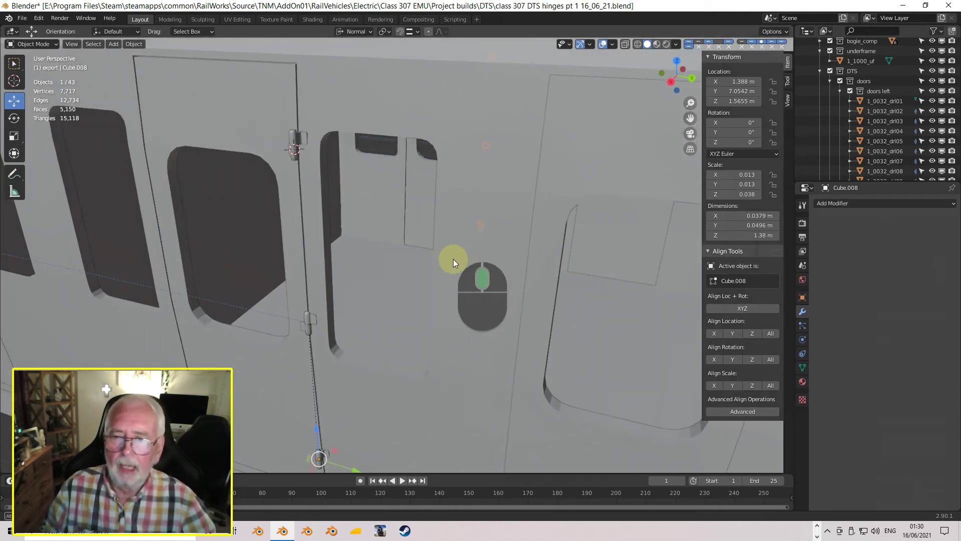
left_click(296, 133)
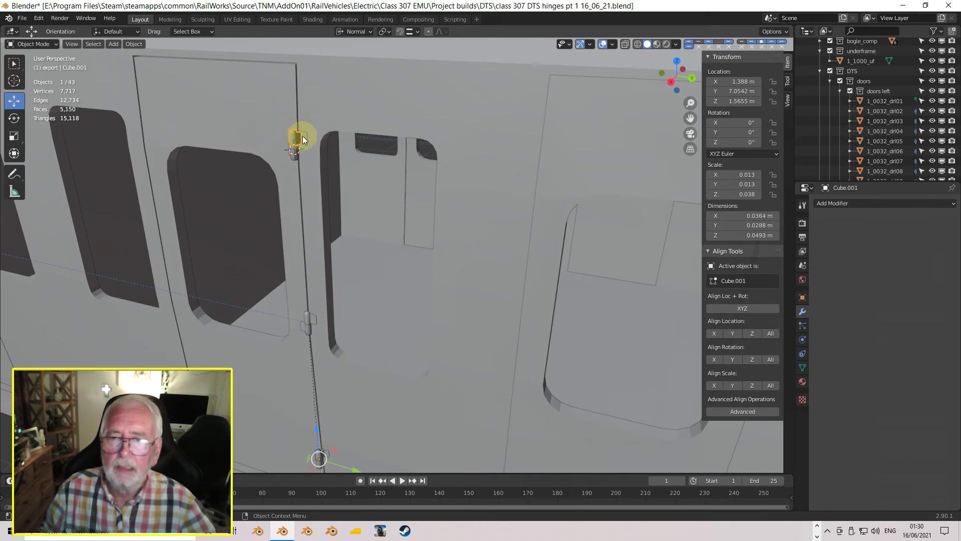
left_click(293, 136, "shift")
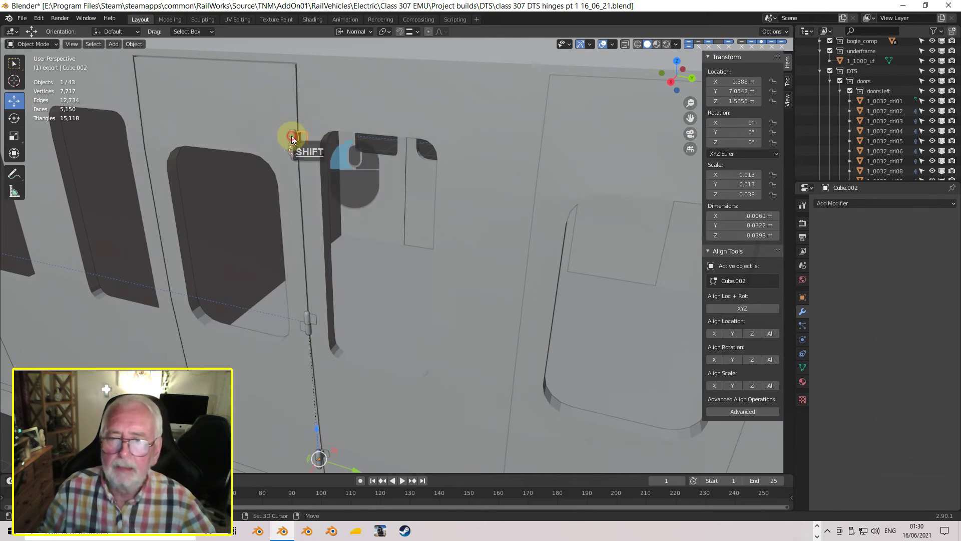
left_click(314, 319, "shift")
left_click(307, 315, "shift")
middle_click_drag(340, 394, 344, 301, "shift")
scroll(345, 302, "up", 2)
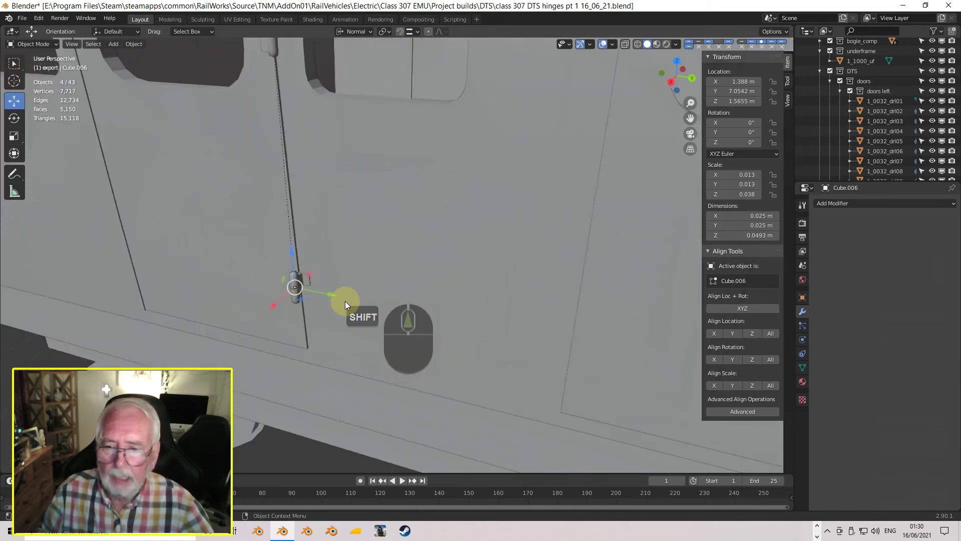
left_click(249, 296, "shift")
left_click(222, 293, "shift")
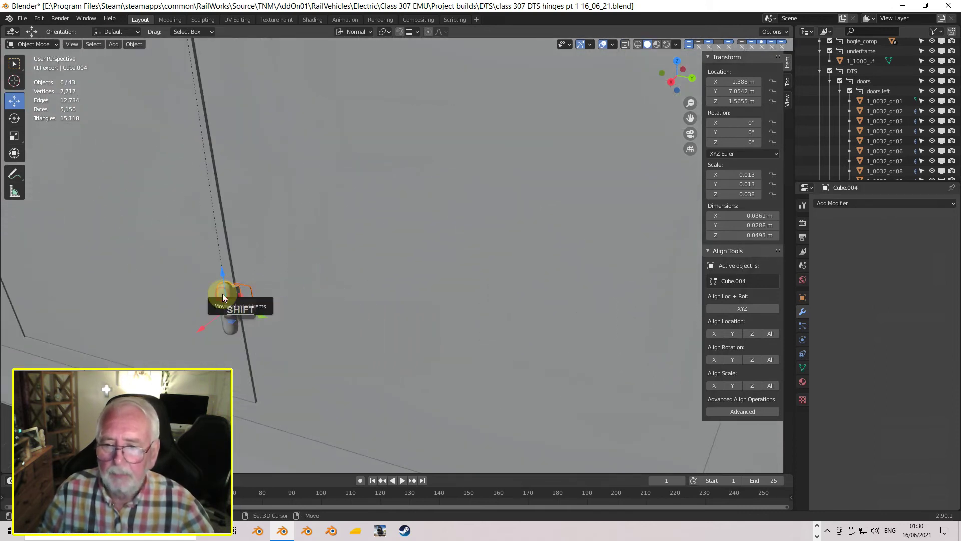
key("ctrl+j")
Select the door-side hinge object and apply its Mirror modifier
scroll(300, 288, "down", 5)
middle_click_drag(350, 244, 370, 208)
scroll(375, 226, "up", 3)
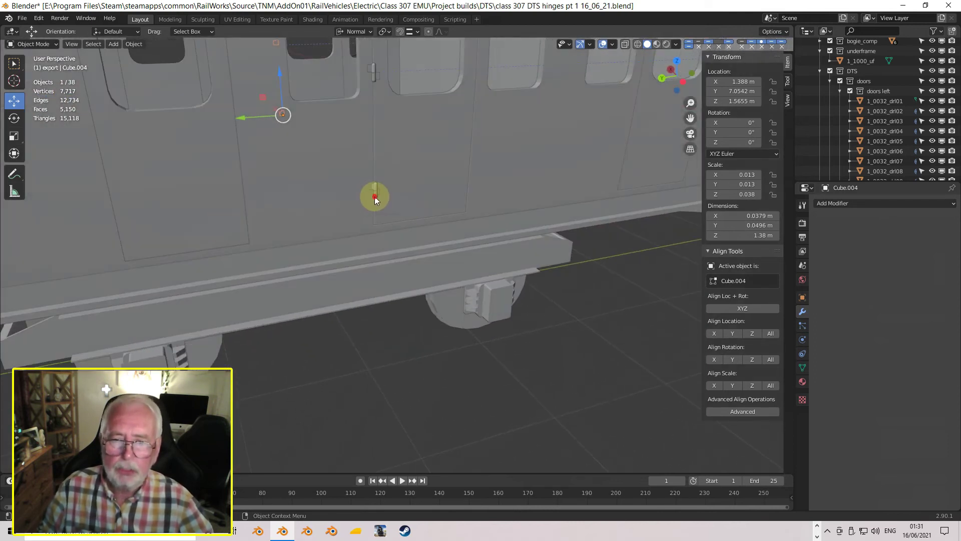
left_click(374, 196)
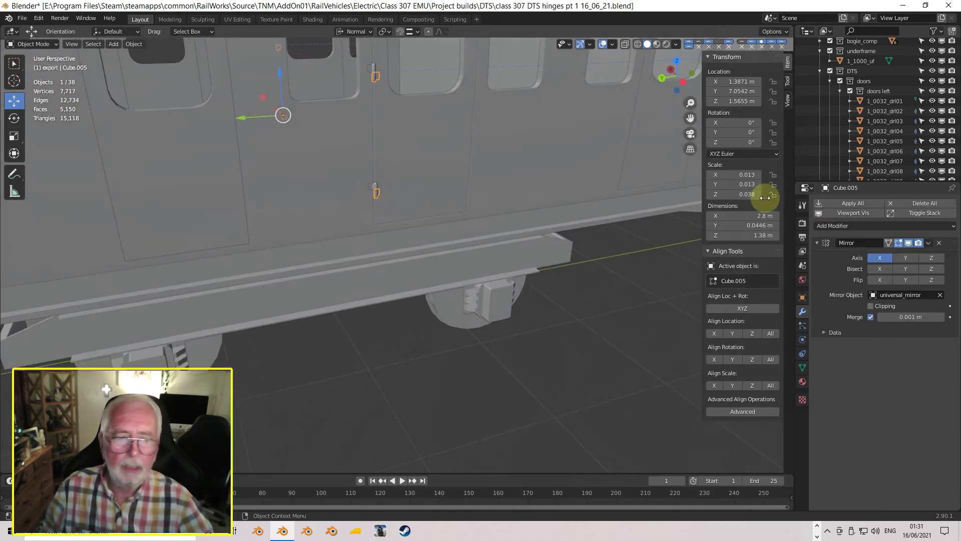
left_click(928, 244)
left_click(900, 254)
Separate the whole mesh of the door-side hinge object by loose parts and return to Object Mode
scroll(369, 152, "up", 3)
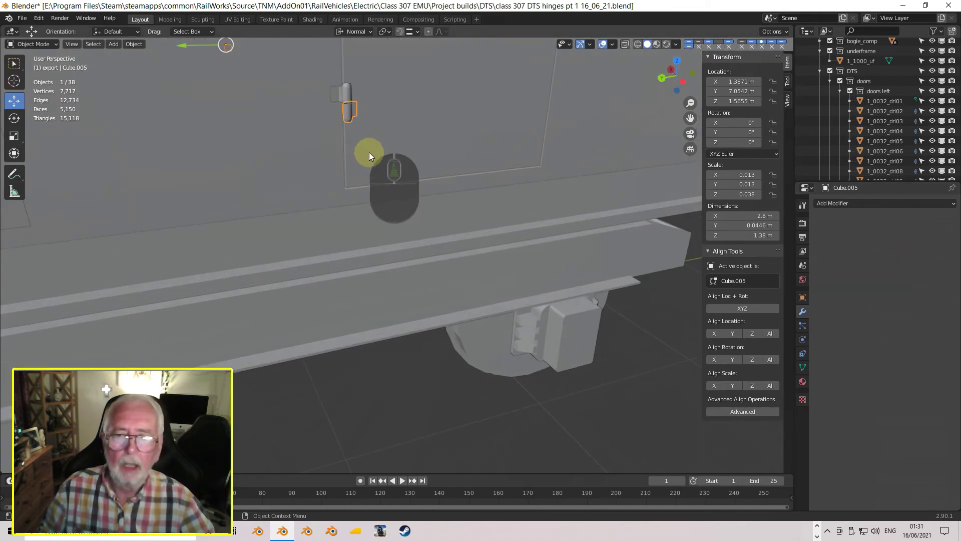
middle_click_drag(370, 152, 380, 251, "shift")
scroll(377, 244, "down", 4)
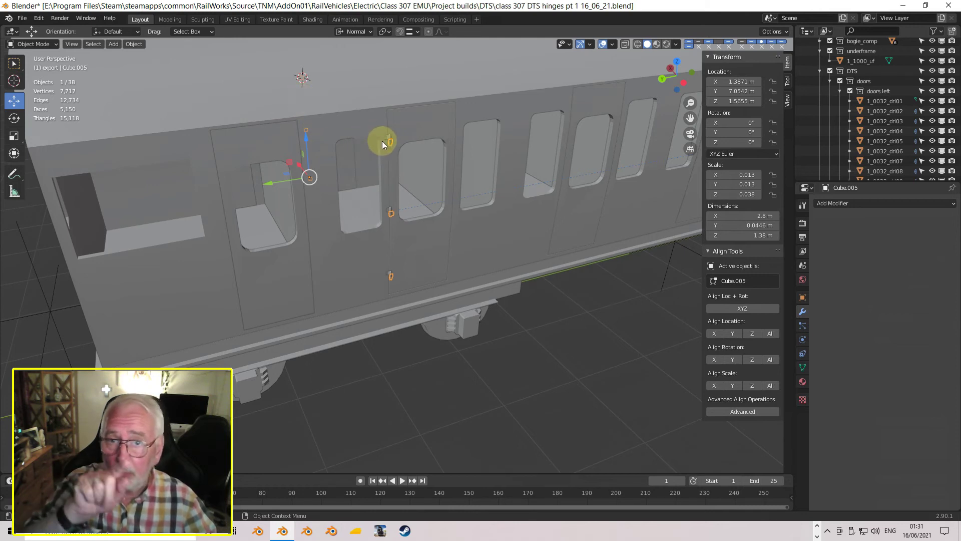
scroll(386, 154, "up", 5)
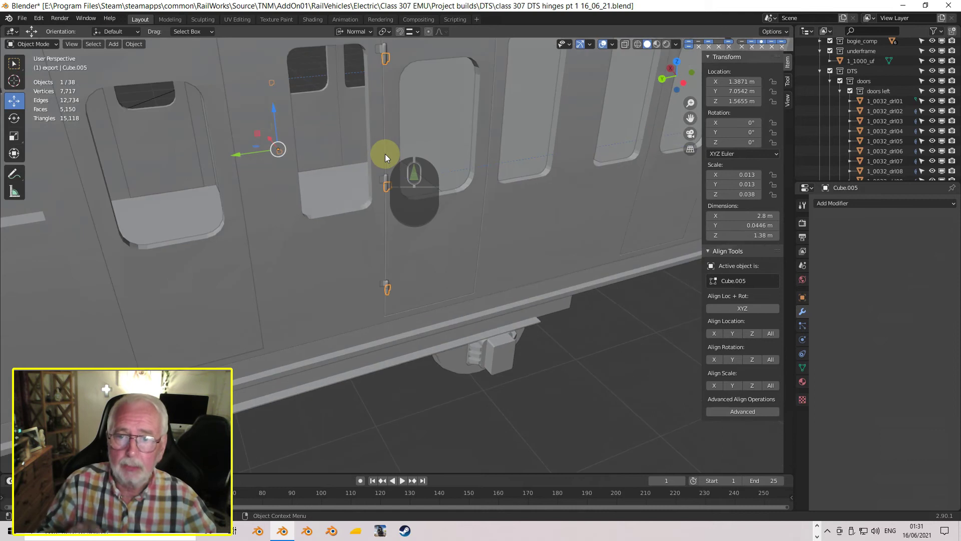
scroll(401, 151, "down", 3)
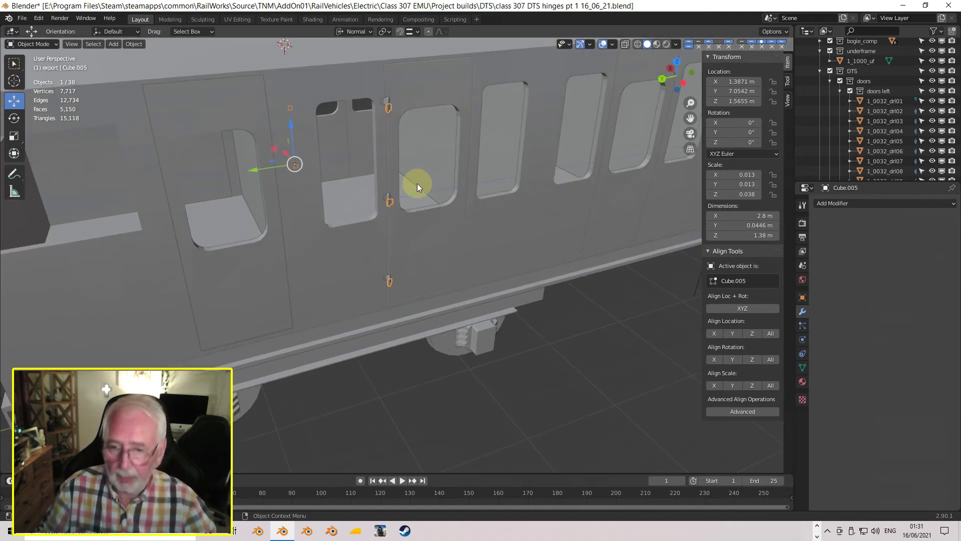
key("Tab")
key("a")
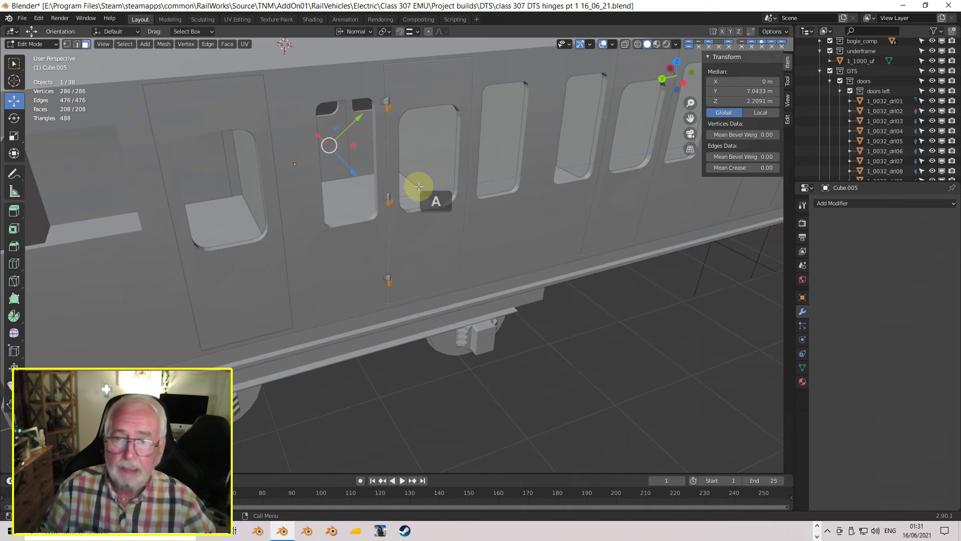
middle_click_drag(419, 189, 419, 190)
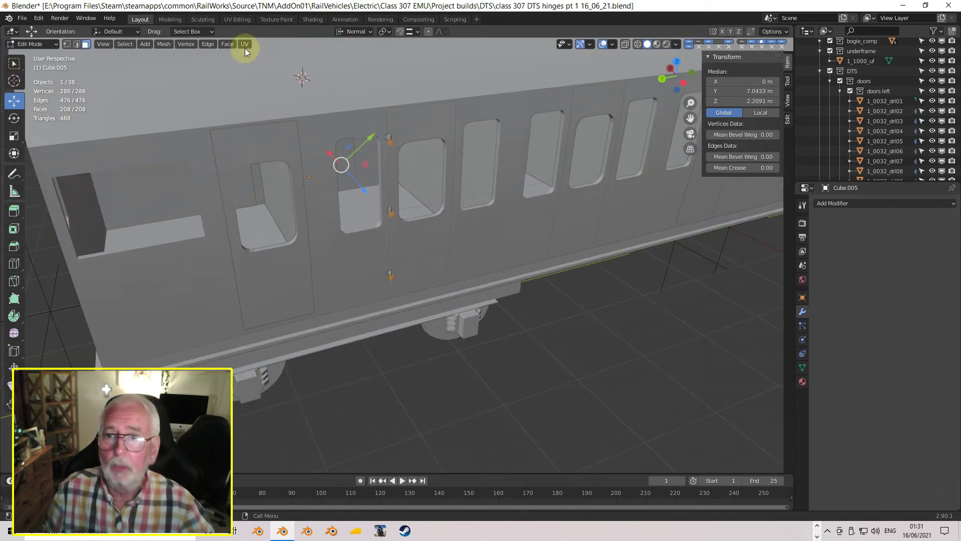
left_click(163, 43)
mouse_move(179, 138)
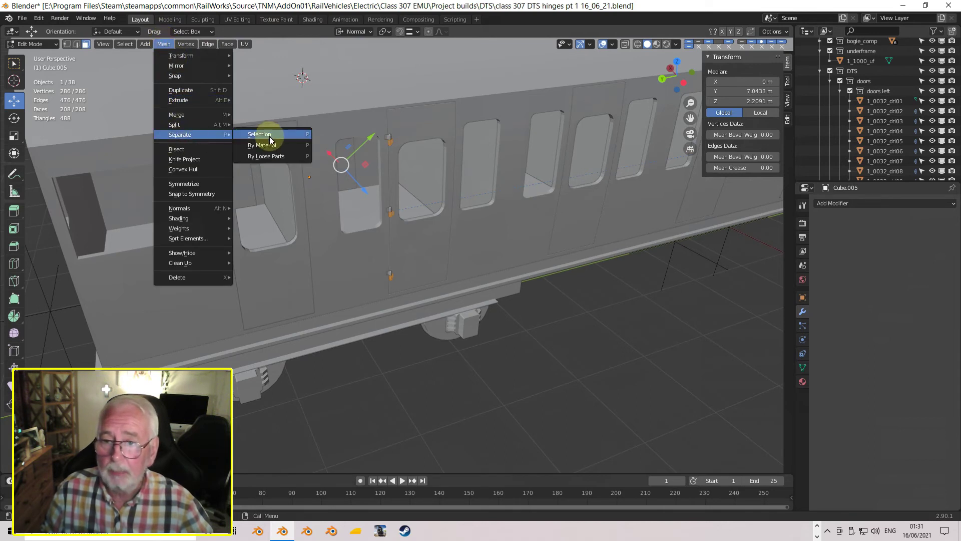
left_click(262, 157)
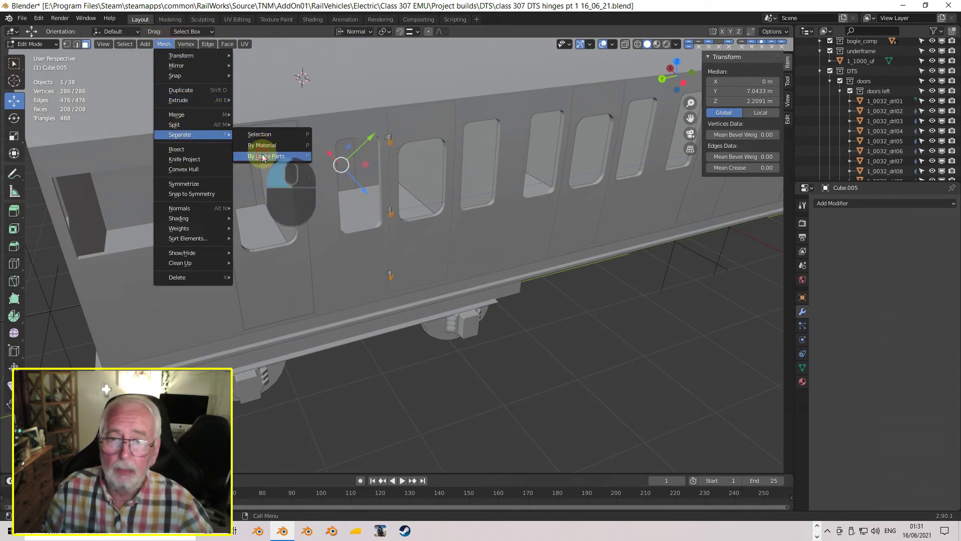
key("Tab")
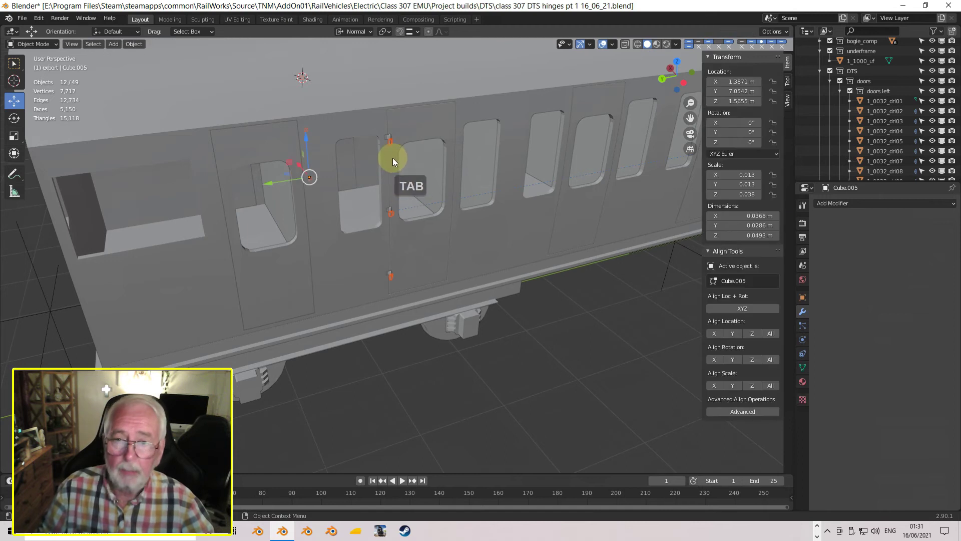
Join the six door-side hinge pieces at the top, middle and bottom hinges on the mirrored side into one object
left_click(391, 143)
scroll(410, 154, "up", 4)
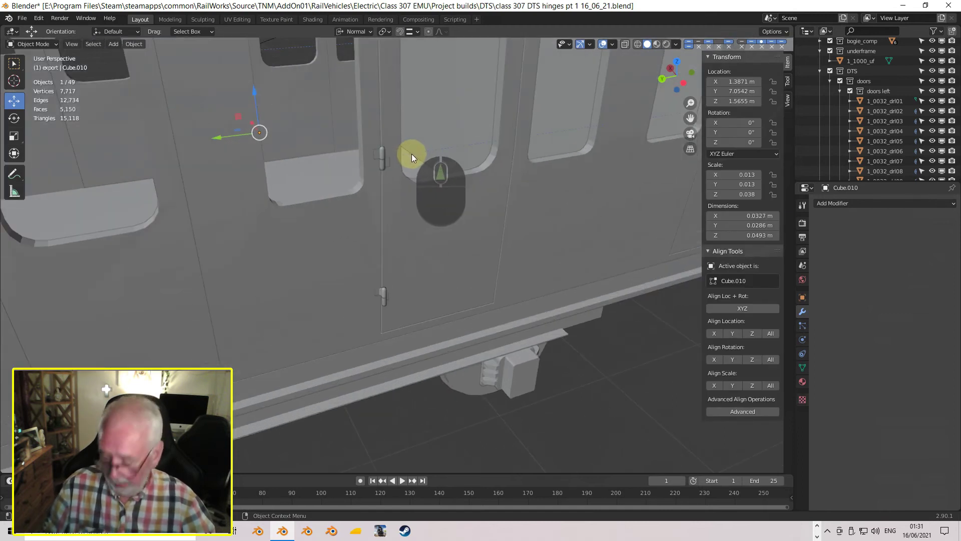
middle_click_drag(409, 154, 302, 296, "shift")
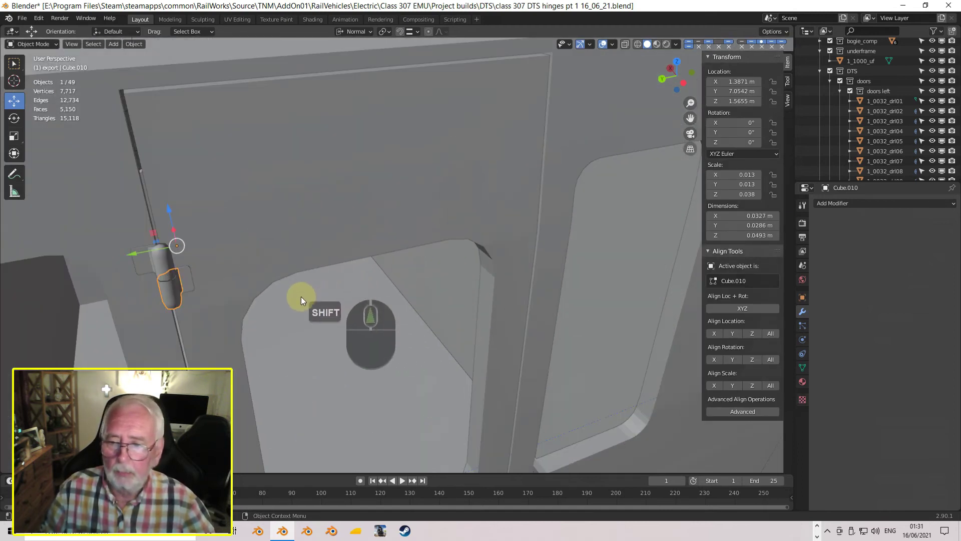
scroll(333, 266, "up", 2)
left_click(410, 119, "shift")
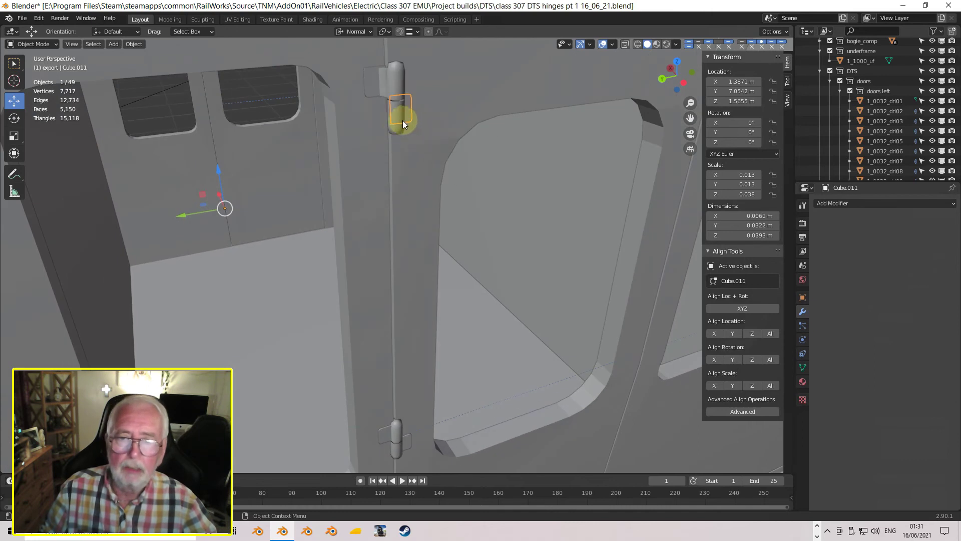
middle_click_drag(449, 287, 419, 192, "shift")
left_click(359, 202, "shift")
left_click(341, 206, "shift")
middle_click_drag(386, 302, 367, 212, "shift")
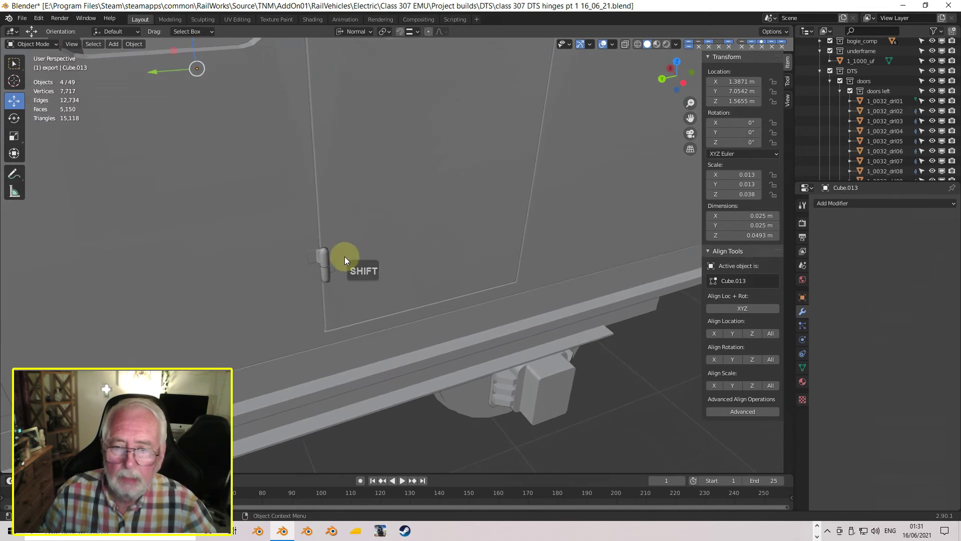
left_click(332, 268, "shift")
left_click(326, 275, "shift")
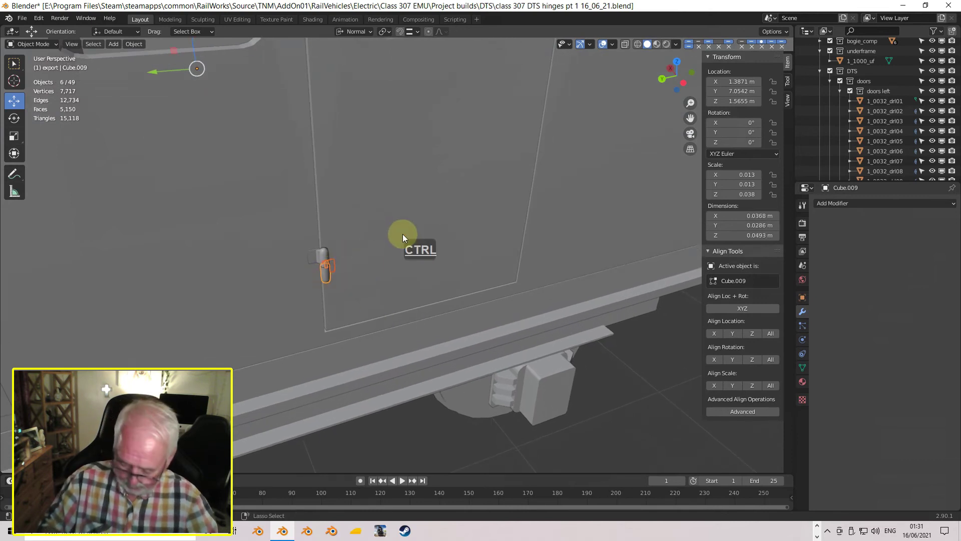
key("ctrl+j")
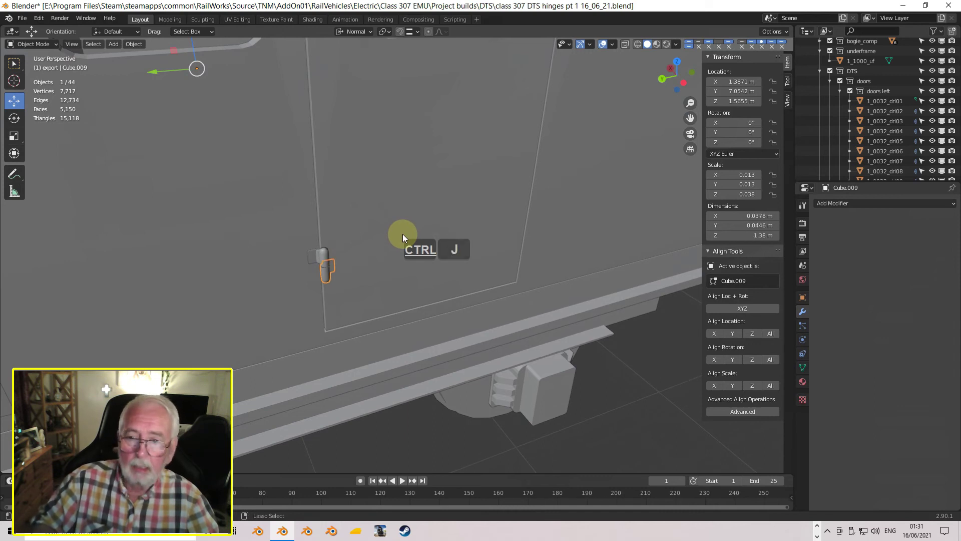
Set the origin of the joined door-side hinge object on the mirrored side to the 3D cursor
scroll(395, 238, "down", 6)
mouse_move(395, 238)
middle_mouse_down()
mouse_move(407, 218)
mouse_move(442, 215)
mouse_move(394, 230)
middle_mouse_up()
middle_click_drag(322, 161, 388, 209)
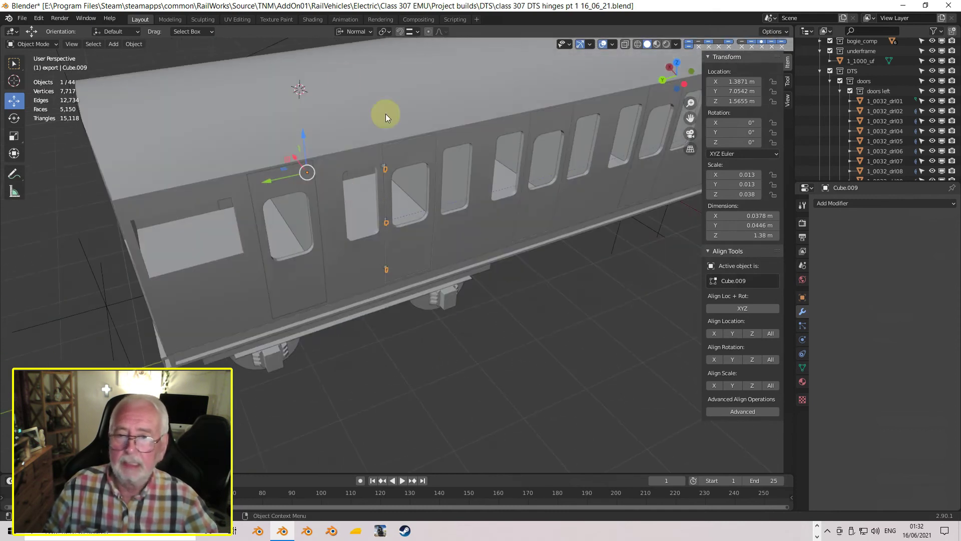
left_click(132, 44)
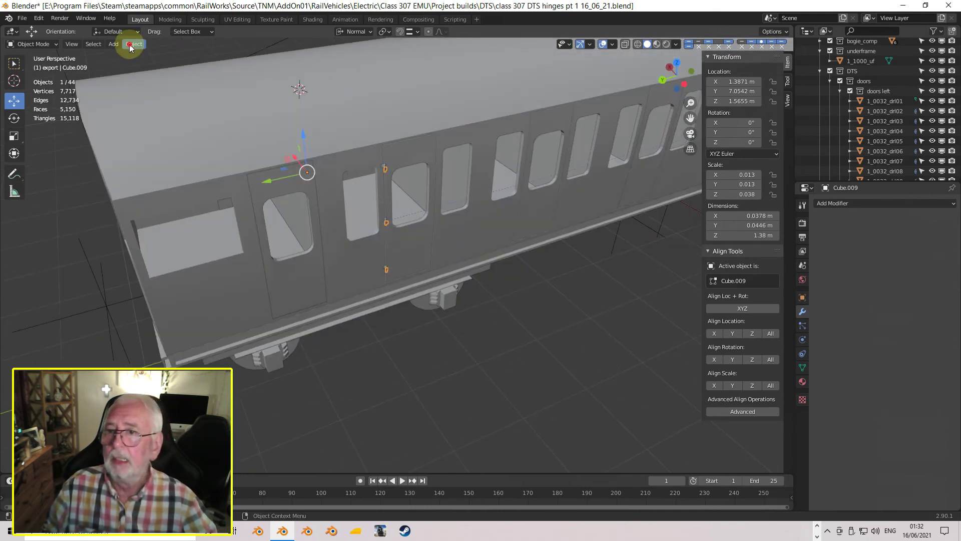
mouse_move(150, 66)
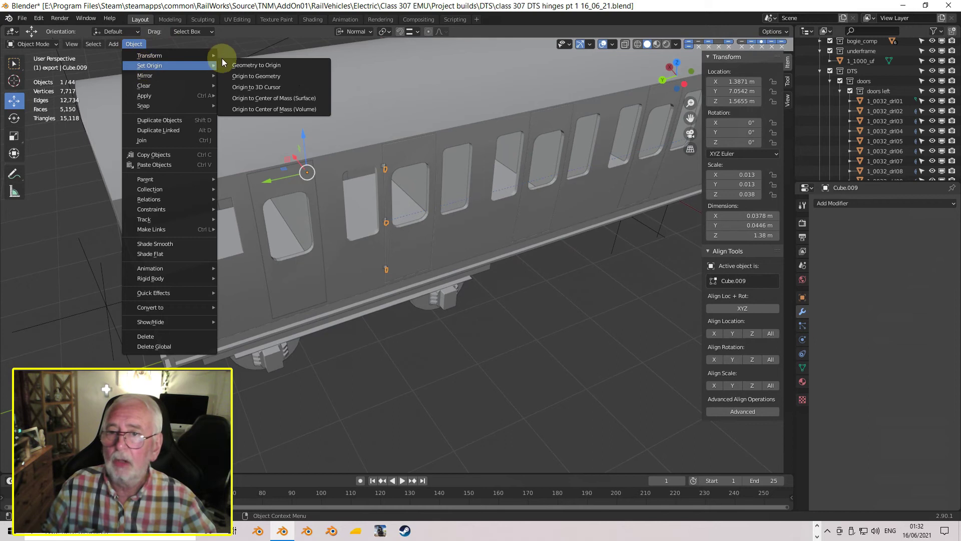
left_click(245, 87)
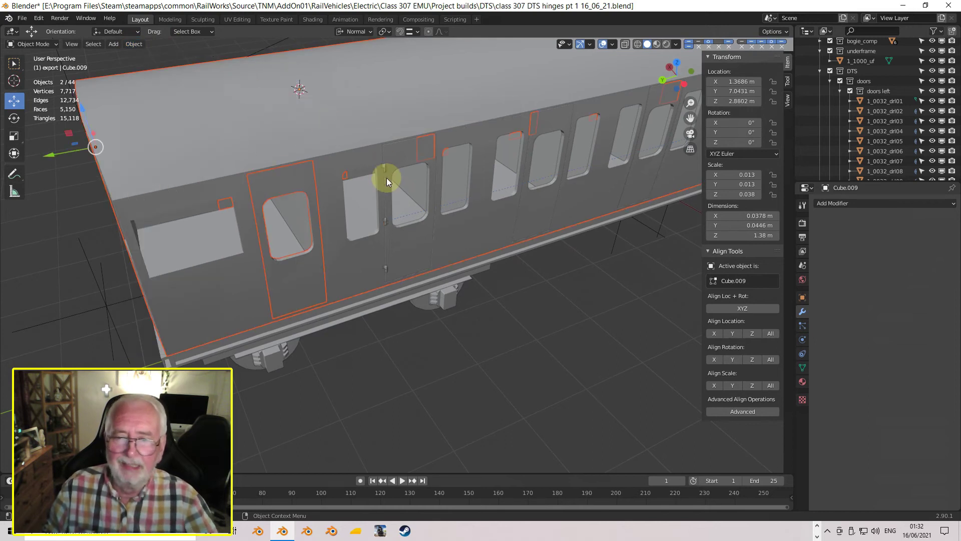
Reselect the door-side hinge object on the mirrored side and set its origin to its geometry
scroll(387, 178, "up", 4)
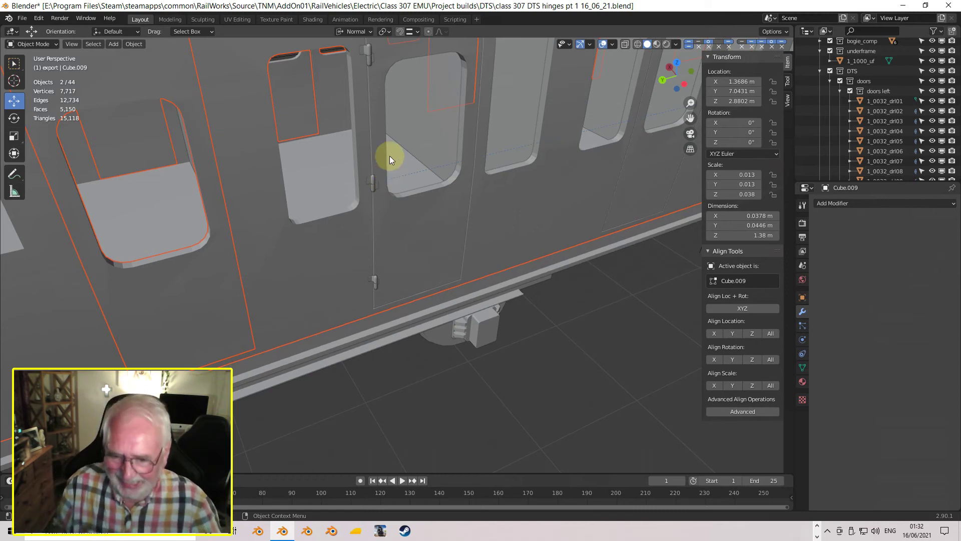
left_click(375, 286)
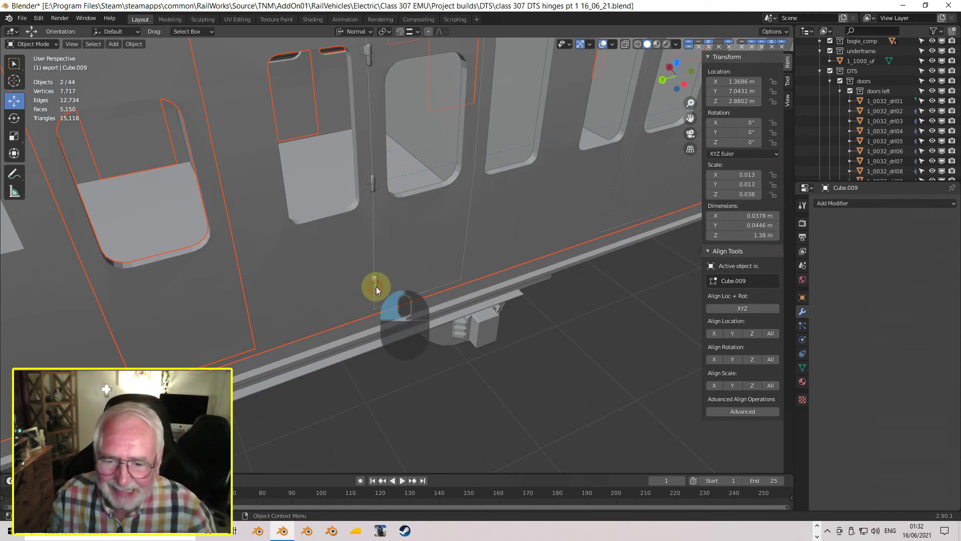
left_click(135, 44)
mouse_move(140, 65)
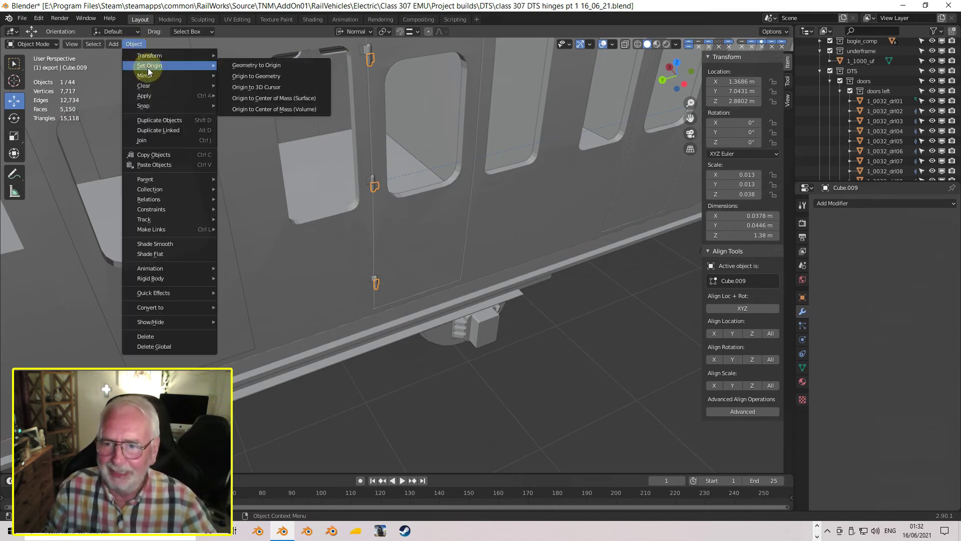
left_click(256, 76)
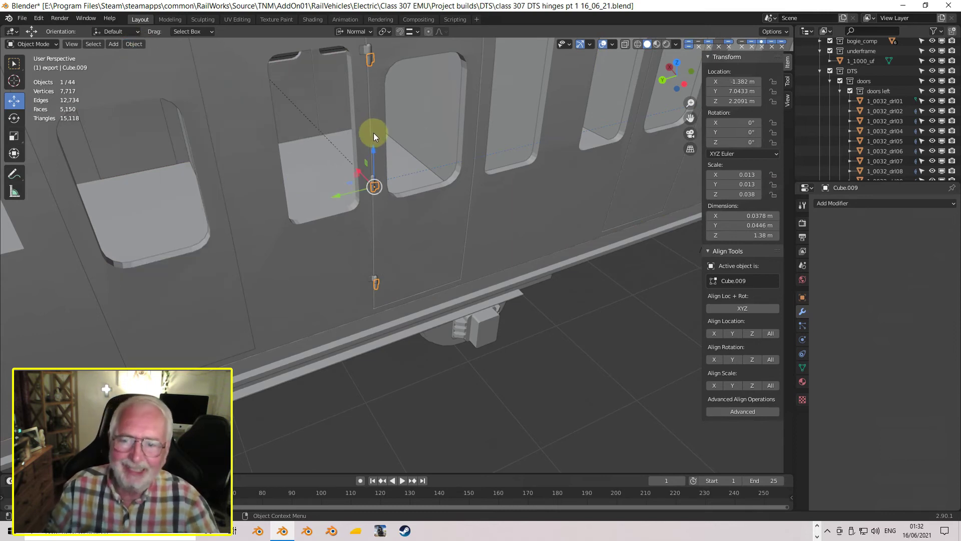
scroll(373, 133, "down", 3)
middle_click_drag(374, 133, 479, 130)
scroll(385, 143, "up", 2)
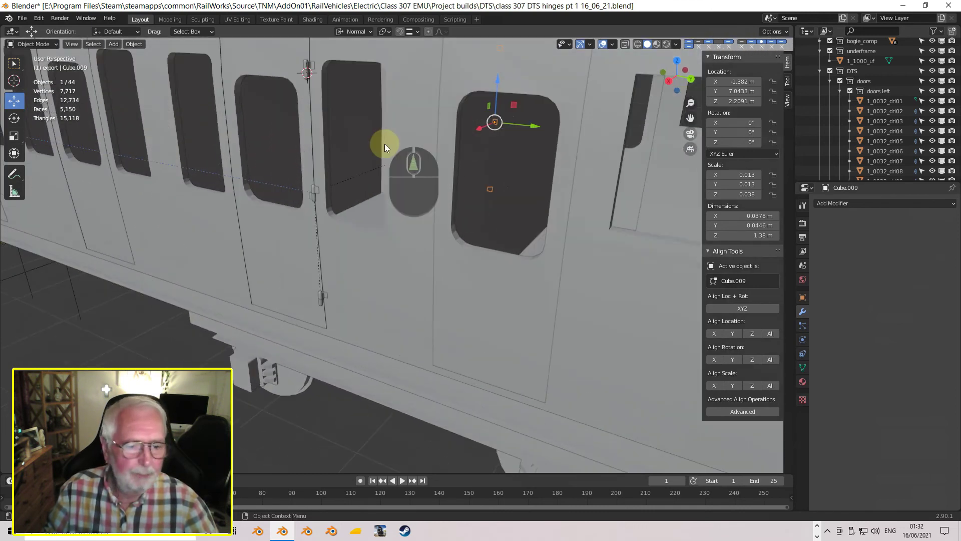
Join the six door-side hinge pieces at the top, middle and bottom hinges on the original side into one object
left_click(312, 201)
scroll(335, 196, "up", 5)
middle_click_drag(340, 109, 329, 243, "shift")
left_click(310, 241)
middle_click_drag(480, 203, 577, 253, "shift")
left_click(570, 176, "shift")
left_click(571, 253)
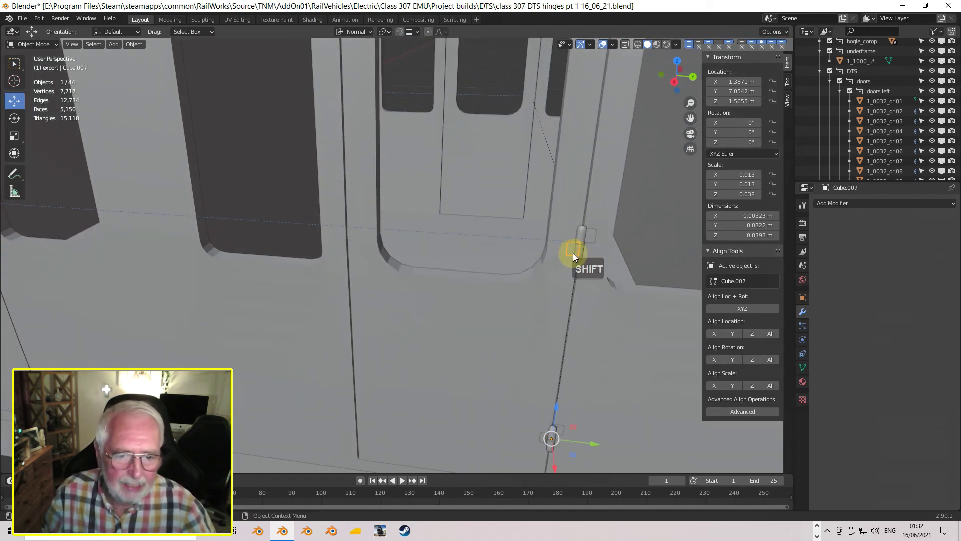
left_click(579, 260, "shift")
middle_click_drag(579, 259, 563, 313, "shift")
left_click(541, 178, "shift")
left_click(541, 179, "shift")
middle_click_drag(536, 300, 551, 139, "shift")
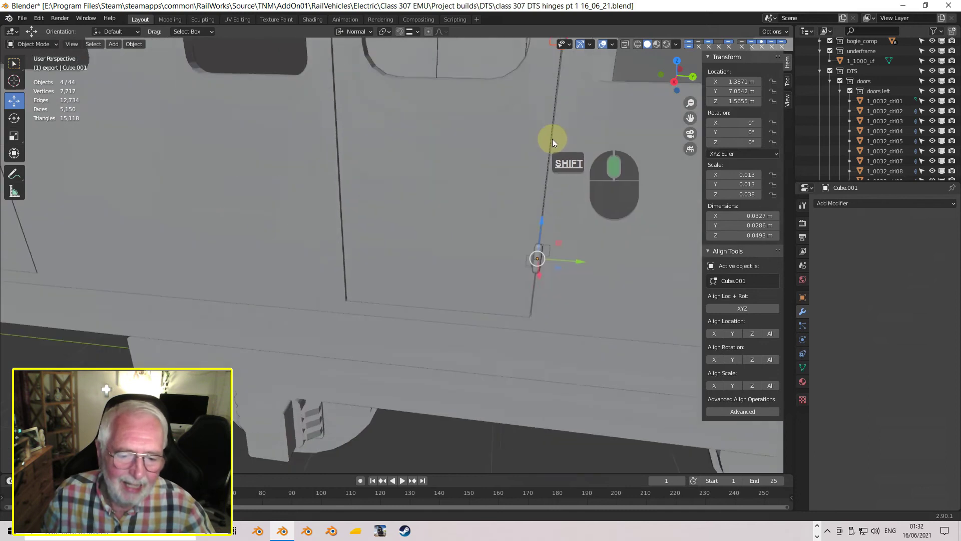
left_click(533, 253, "shift")
left_click(542, 257, "shift")
scroll(580, 233, "down", 5)
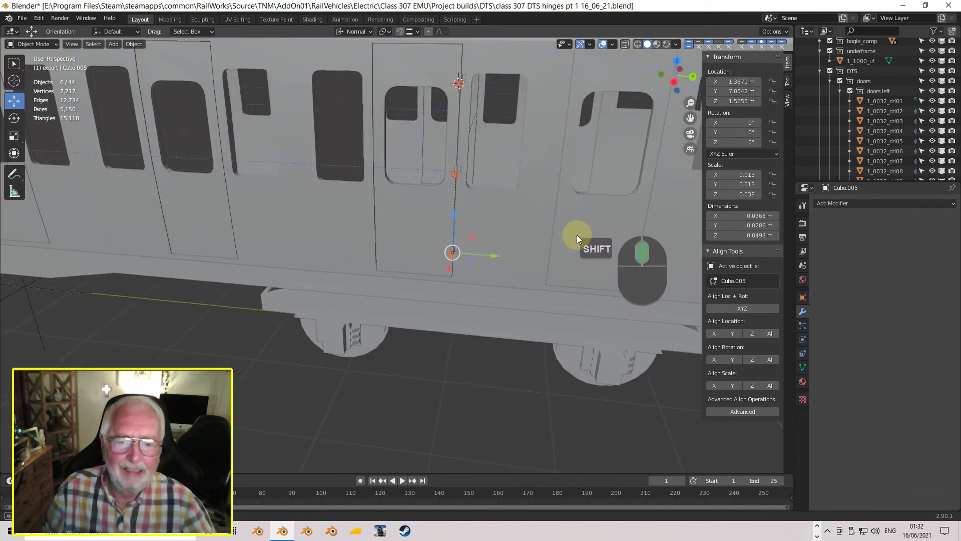
middle_click_drag(577, 235, 566, 242)
key("ctrl+j")
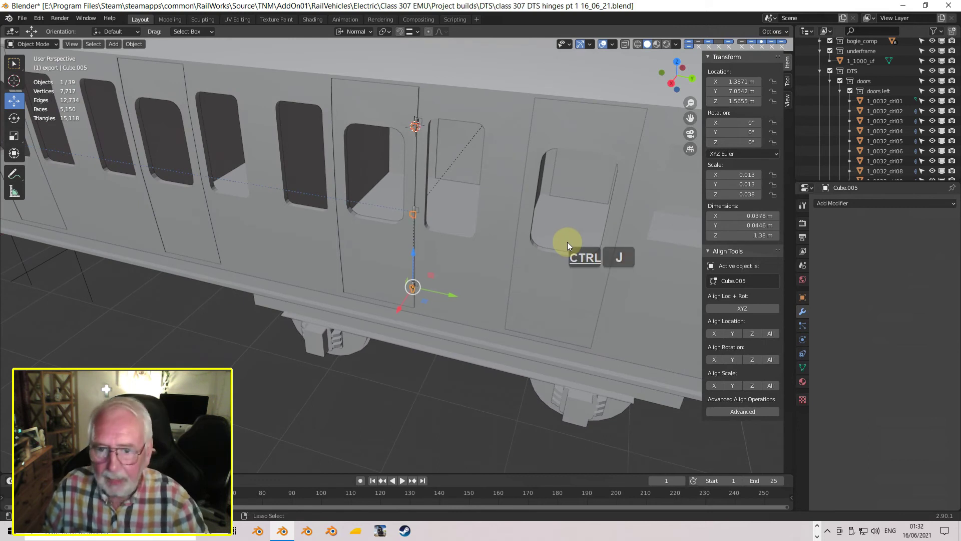
Inspect the joined door-side hinge object on the original side and select the body-side hinge object beside it
scroll(554, 219, "down", 4)
middle_click_drag(465, 180, 422, 184)
scroll(430, 146, "up", 4)
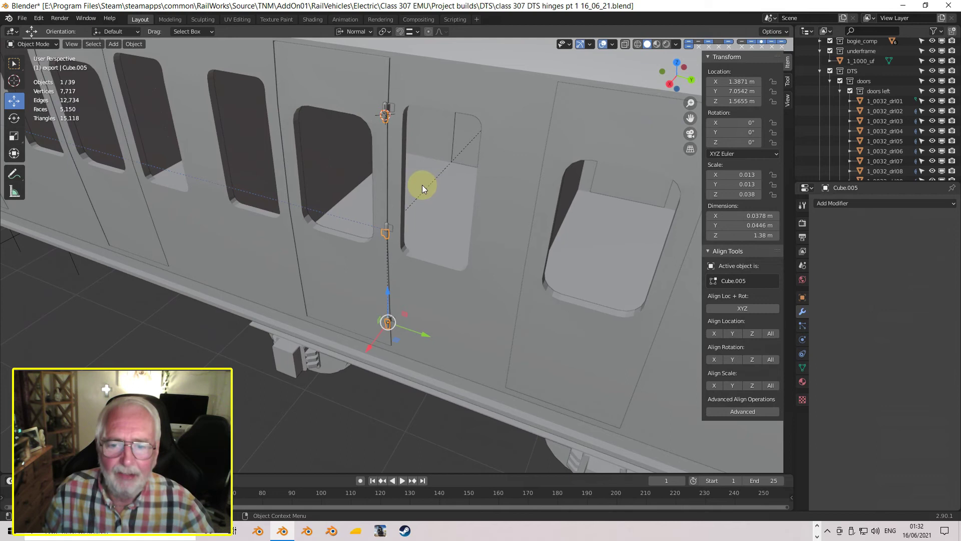
scroll(422, 185, "up", 3)
left_click(392, 215)
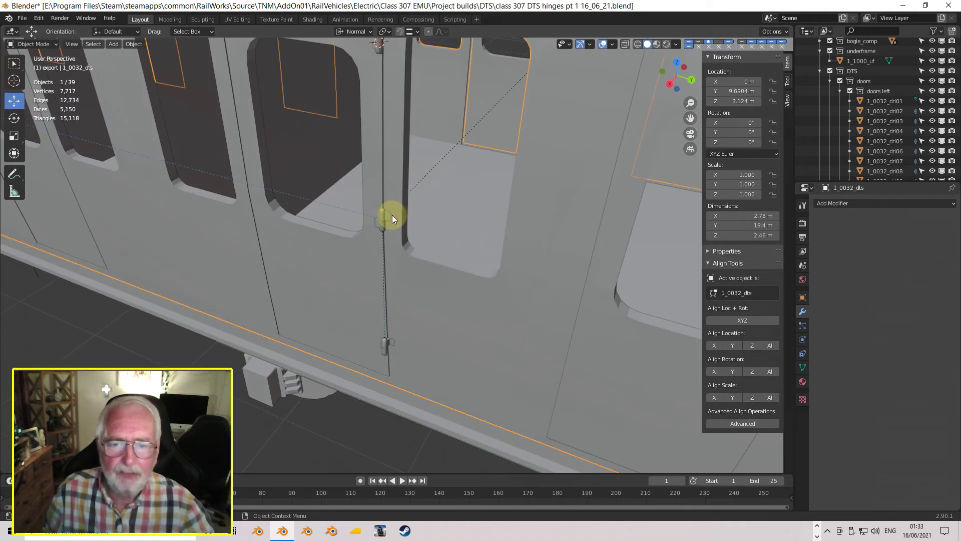
left_click(385, 213)
Select the body-side hinge object on the mirrored side and set its origin to its geometry
middle_click_drag(477, 200, 353, 150)
scroll(490, 197, "down", 4)
left_click(349, 93)
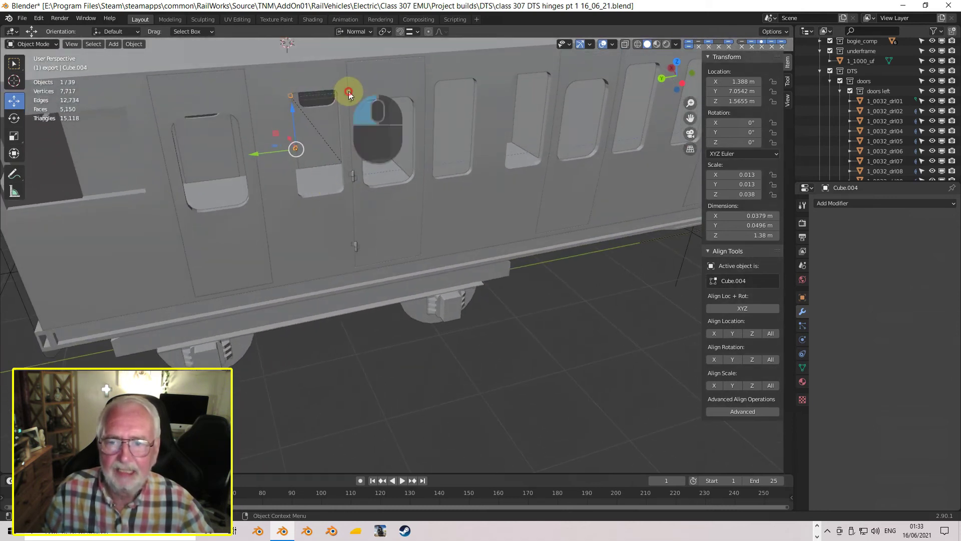
middle_click_drag(369, 176, 380, 179)
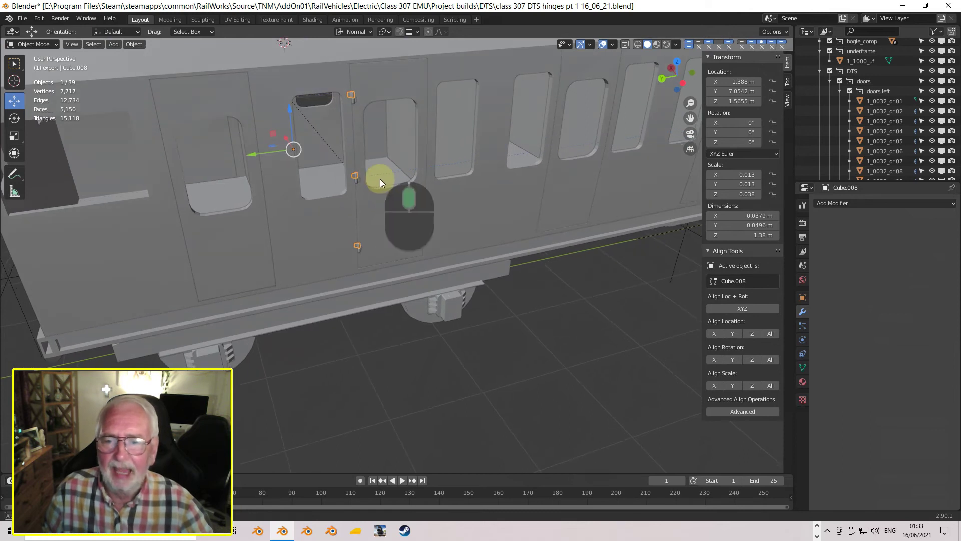
left_click(134, 43)
mouse_move(149, 65)
left_click(252, 76)
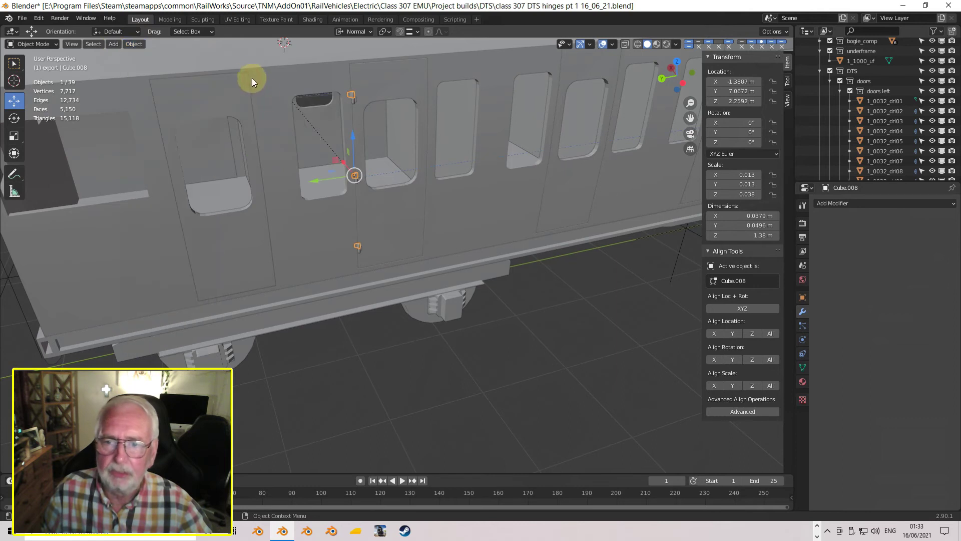
Swing door 1_0032_drr01 open to a Z rotation of about 55.1° to test it against its hinges
middle_click_drag(383, 212, 330, 132)
scroll(395, 208, "up", 3)
left_click(294, 86)
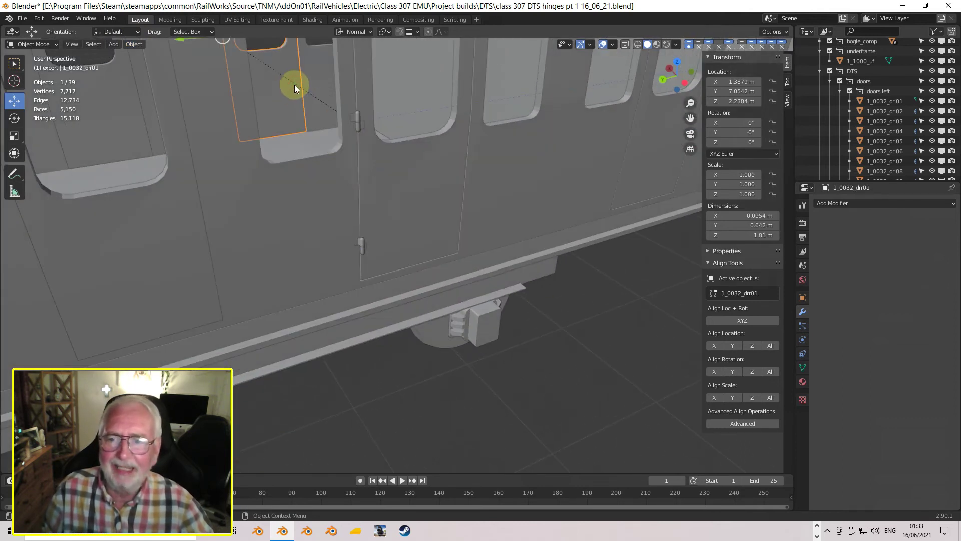
middle_click_drag(296, 100, 439, 200)
scroll(463, 119, "up", 2)
scroll(433, 134, "up", 4)
left_click(436, 181)
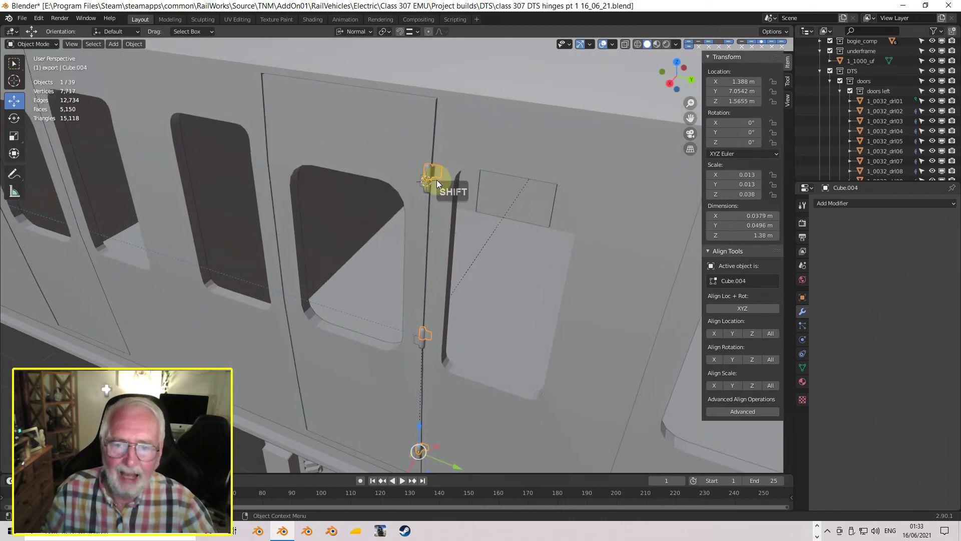
left_click(399, 159)
left_click_drag(740, 142, 756, 142)
Swing door 1_0032_drl01 open to a Z rotation of about -69.1° and inspect the hinges along its edge
middle_click_drag(563, 179, 350, 178)
left_click(288, 199)
left_click_drag(738, 141, 444, 166)
middle_click_drag(657, 154, 593, 116)
scroll(477, 150, "up", 8)
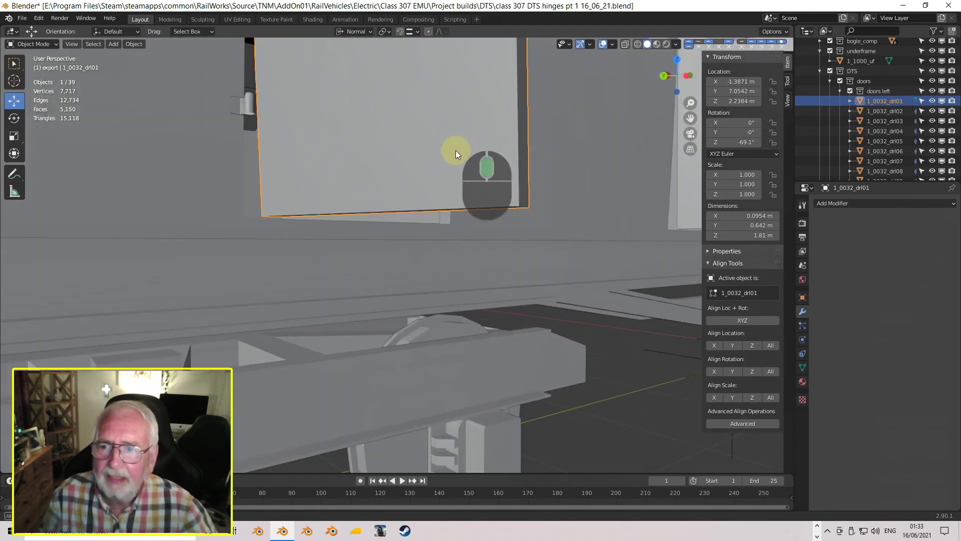
scroll(458, 164, "up", 2)
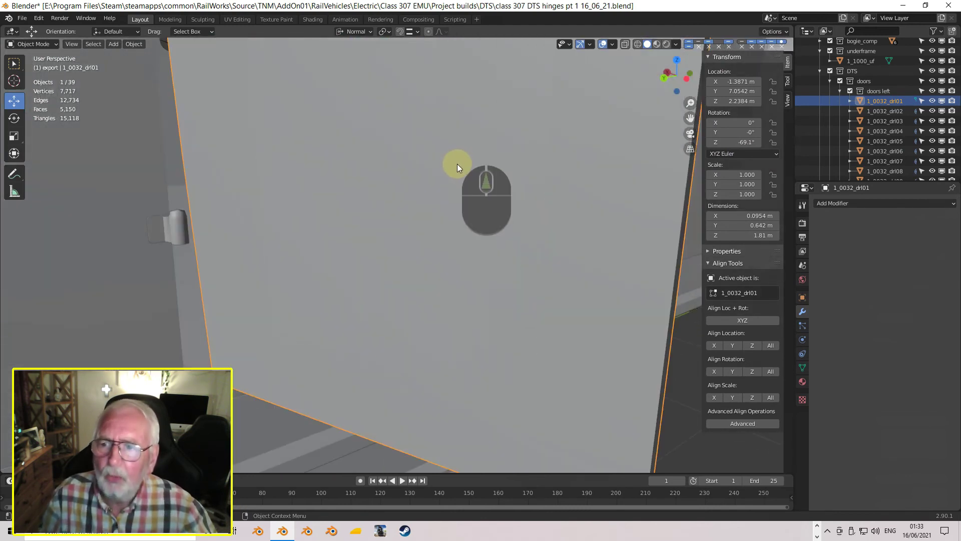
scroll(457, 164, "down", 5)
scroll(459, 181, "up", 2)
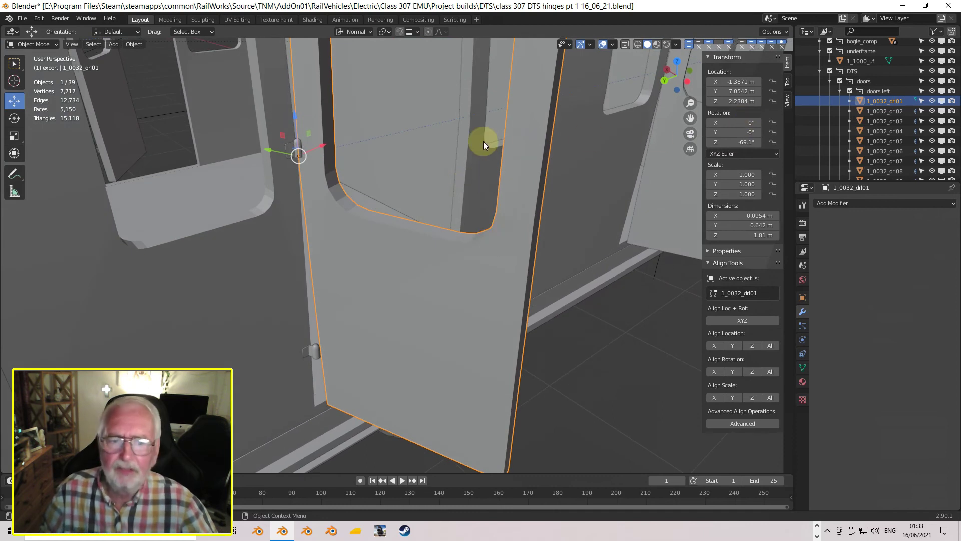
scroll(483, 141, "down", 3)
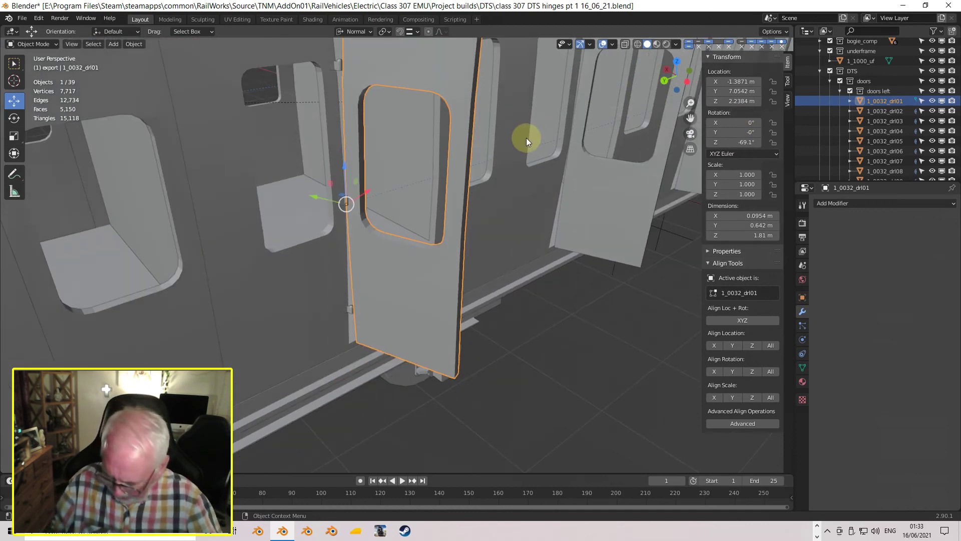
Undo the rotation of door 1_0032_drl01 and set the Z rotation of door 1_0032_drr01 to 0°
key("ctrl+z")
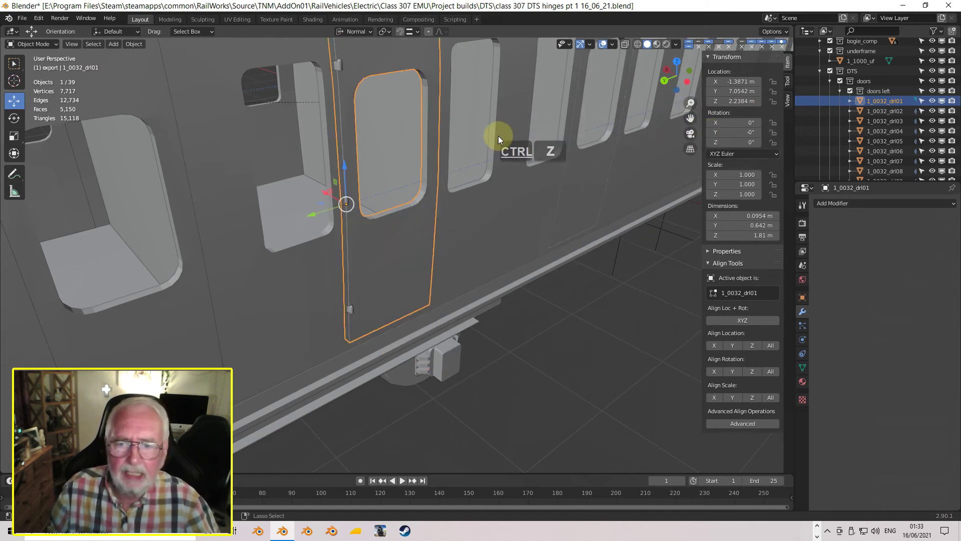
scroll(498, 134, "up", 1)
scroll(493, 132, "down", 1)
middle_click_drag(491, 132, 417, 151)
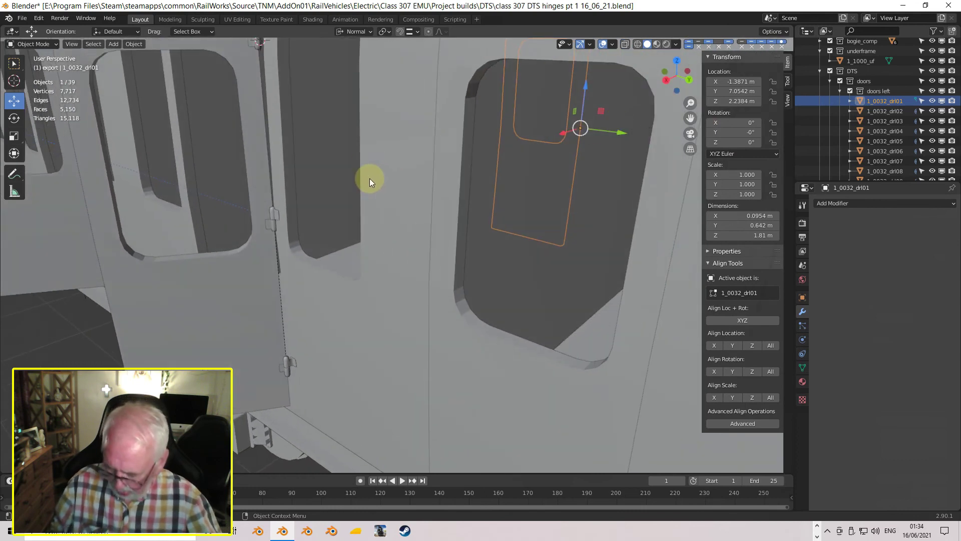
key("ctrl")
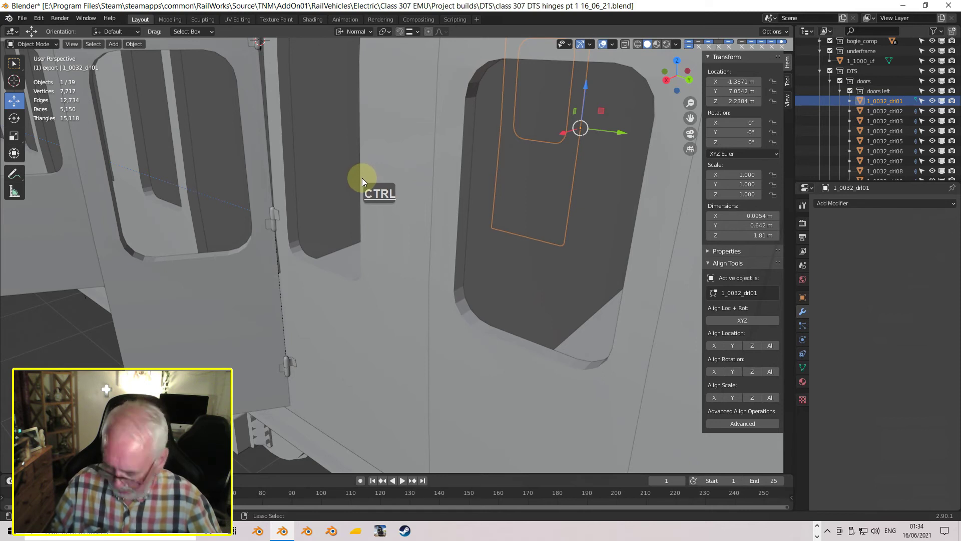
left_click(266, 179)
left_click(741, 142)
type("55.1d")
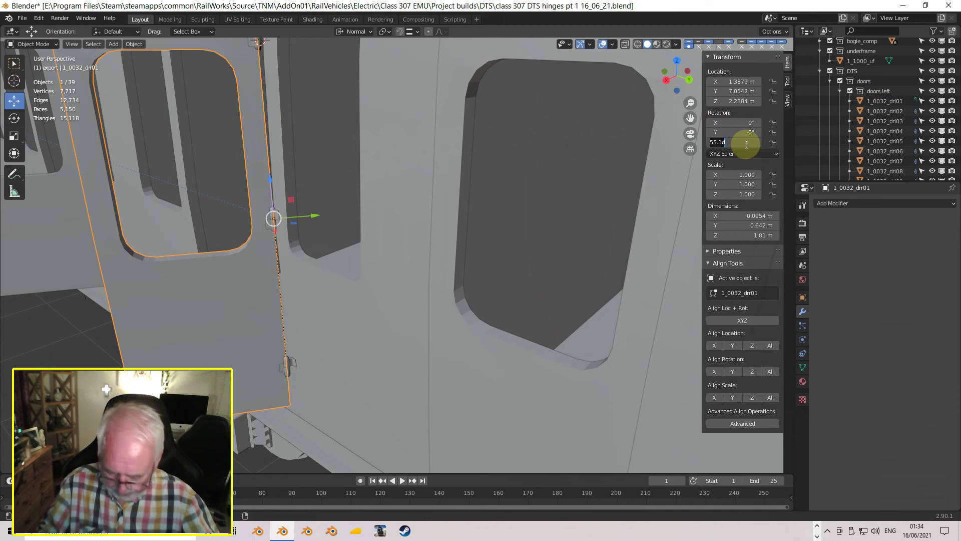
type("0")
key("Return")
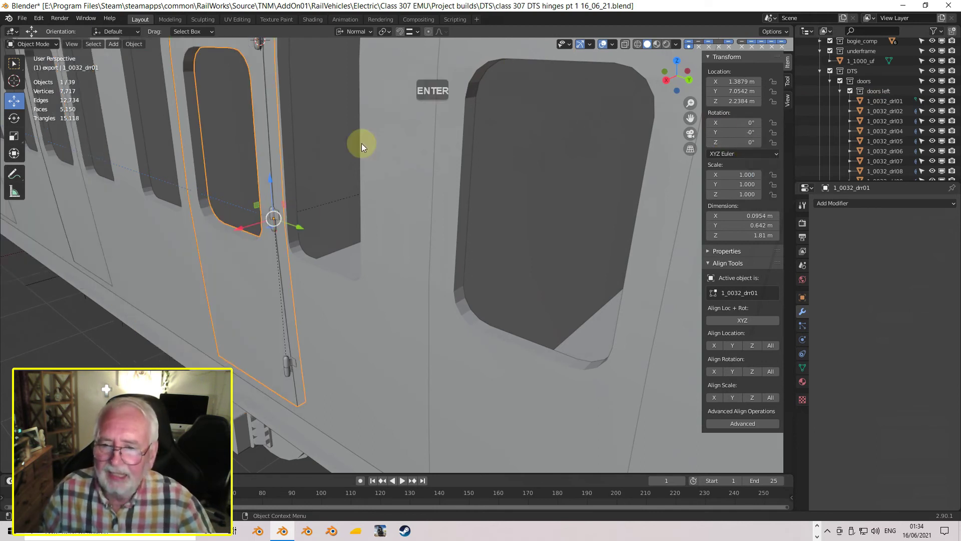
Examine the body-side and door-side hinge objects beside door 1_0032_drr01, selecting each in turn
scroll(317, 203, "up", 3)
scroll(317, 203, "down", 5)
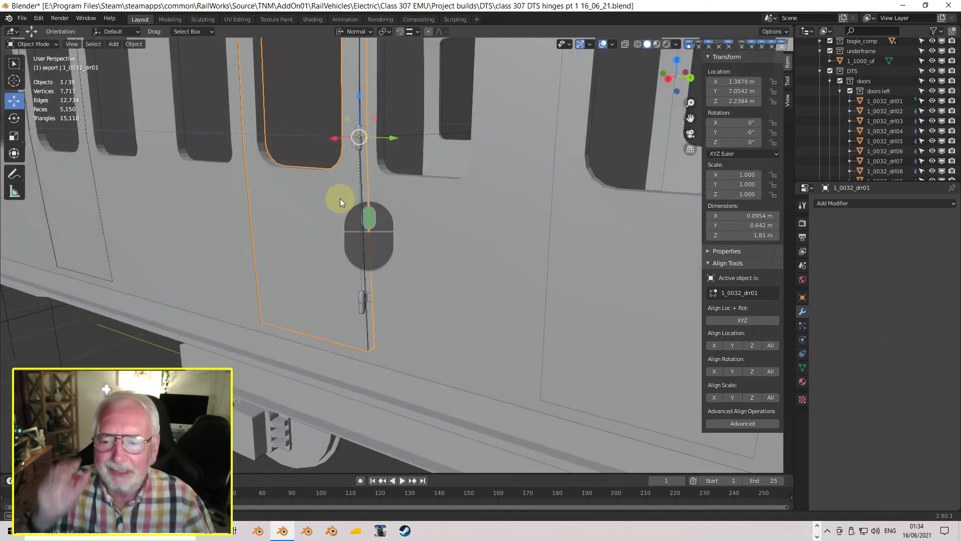
scroll(341, 200, "down", 3)
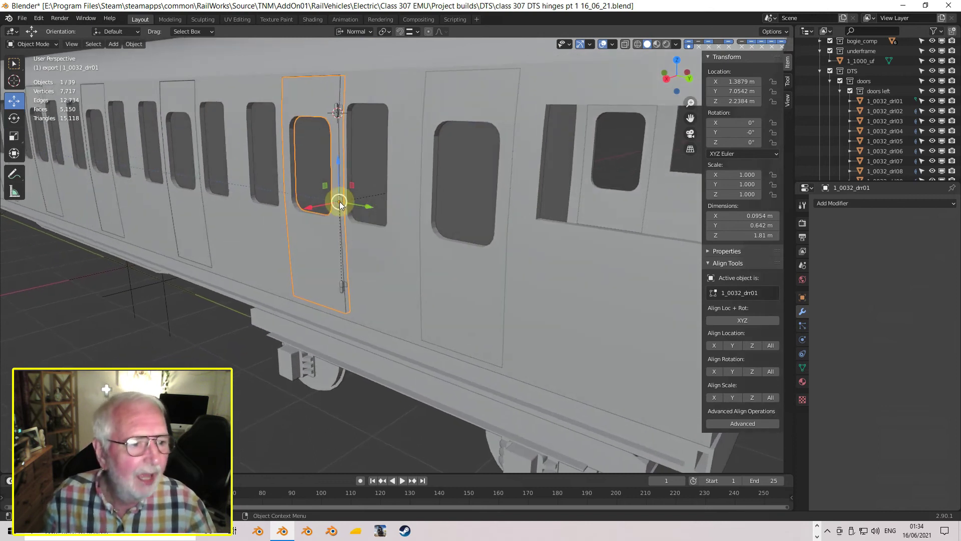
left_click(341, 289)
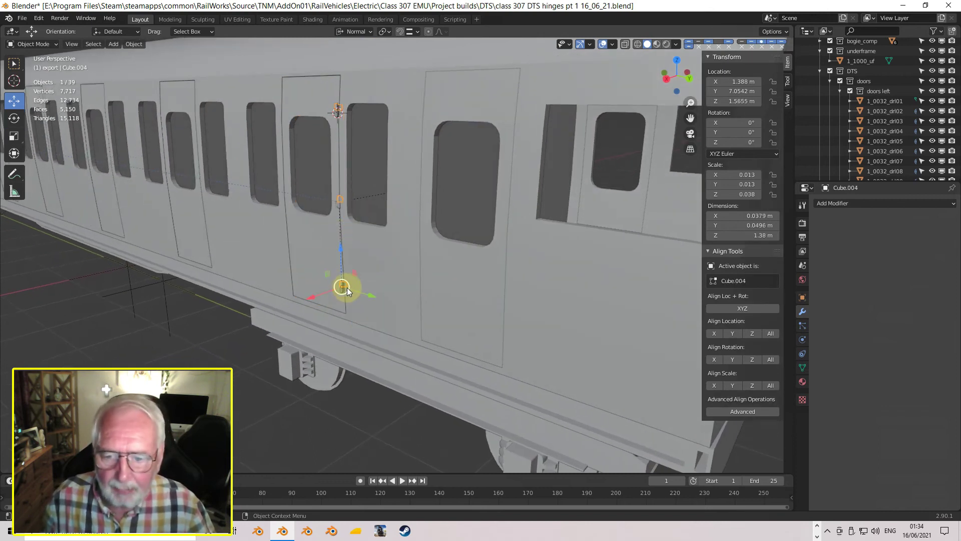
left_click(342, 292)
scroll(353, 278, "up", 2)
middle_click_drag(353, 277, 280, 245)
scroll(291, 244, "up", 5)
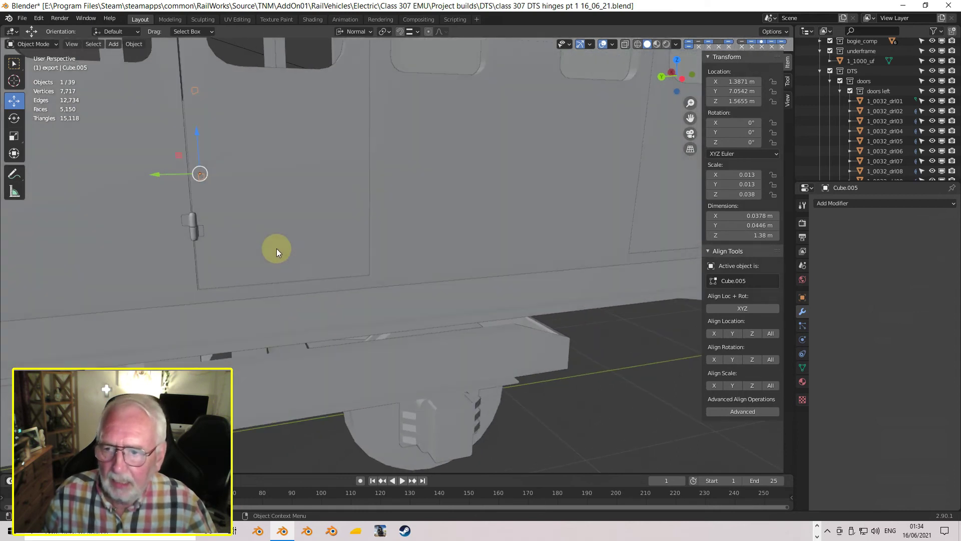
scroll(276, 247, "down", 3)
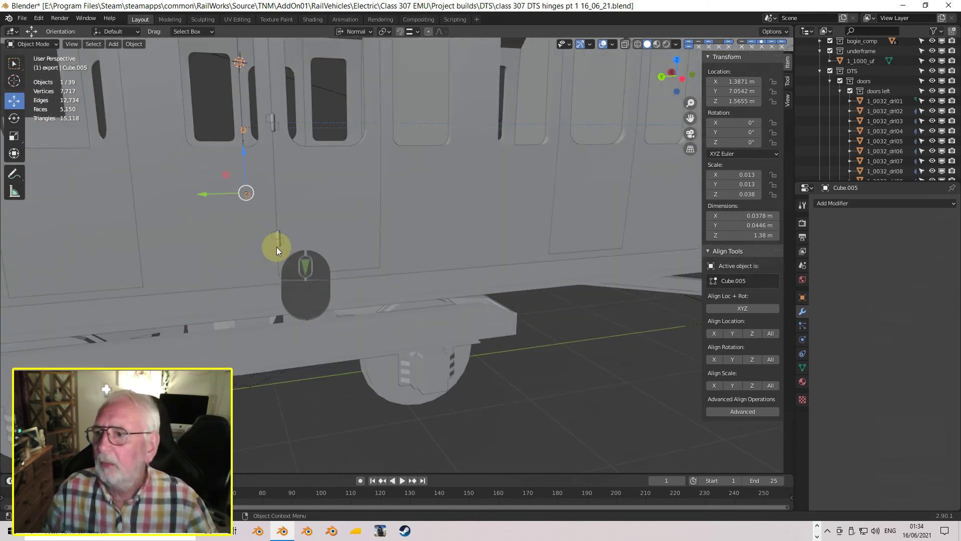
Check door 1_0032_drl01 and the original-side door hinge in Edit Mode, then select the door-side hinge object on the mirrored side
key("Tab")
key("Tab")
left_click(275, 243)
key("Tab")
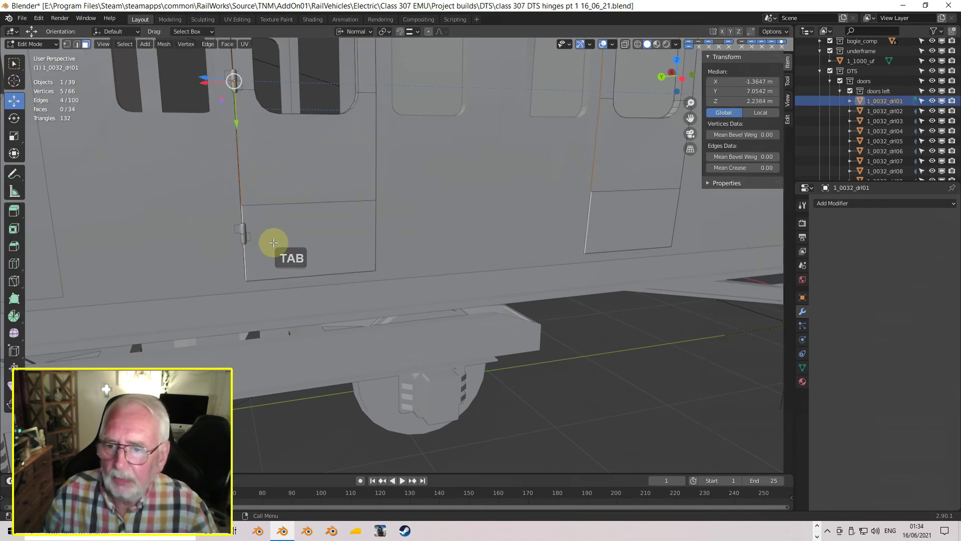
key("Tab")
middle_click_drag(271, 243, 428, 257)
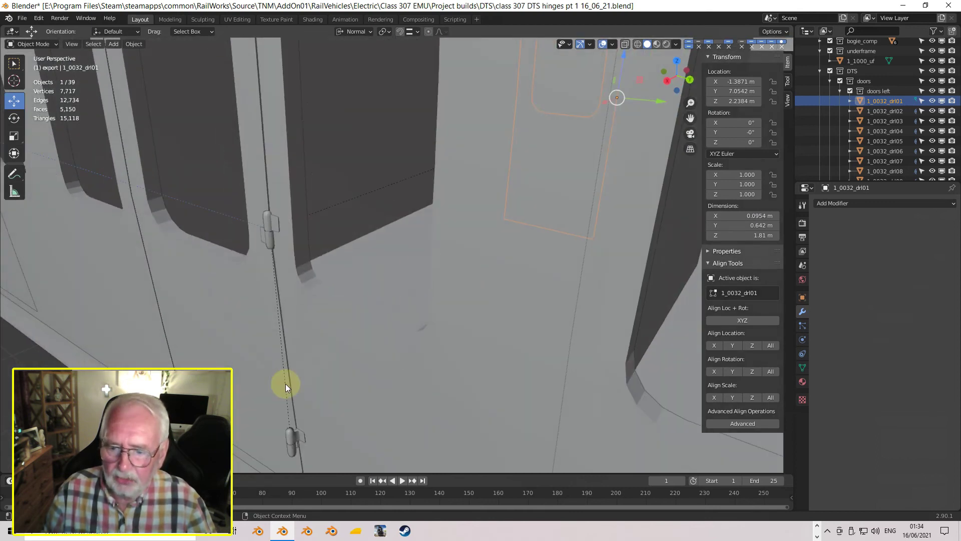
left_click(293, 448)
key("Tab")
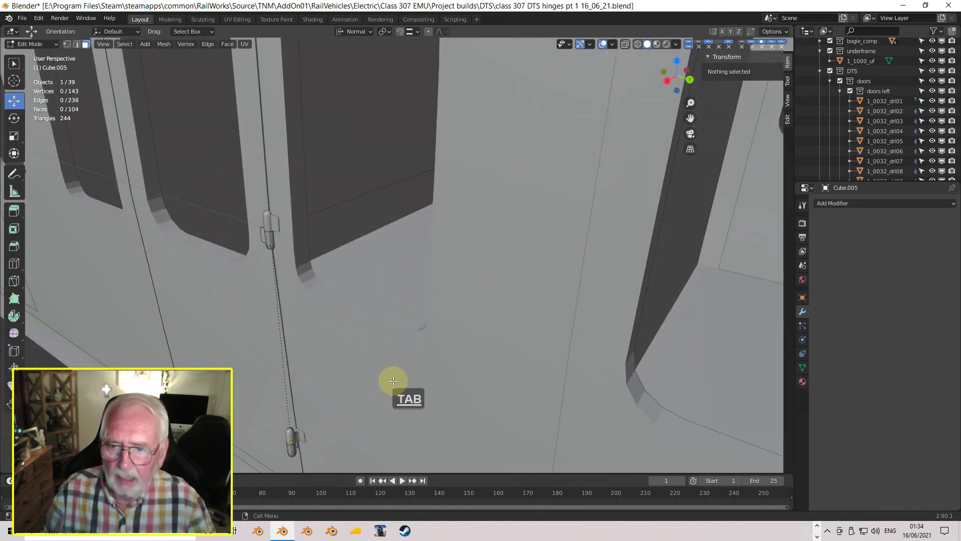
middle_click_drag(408, 368, 261, 371)
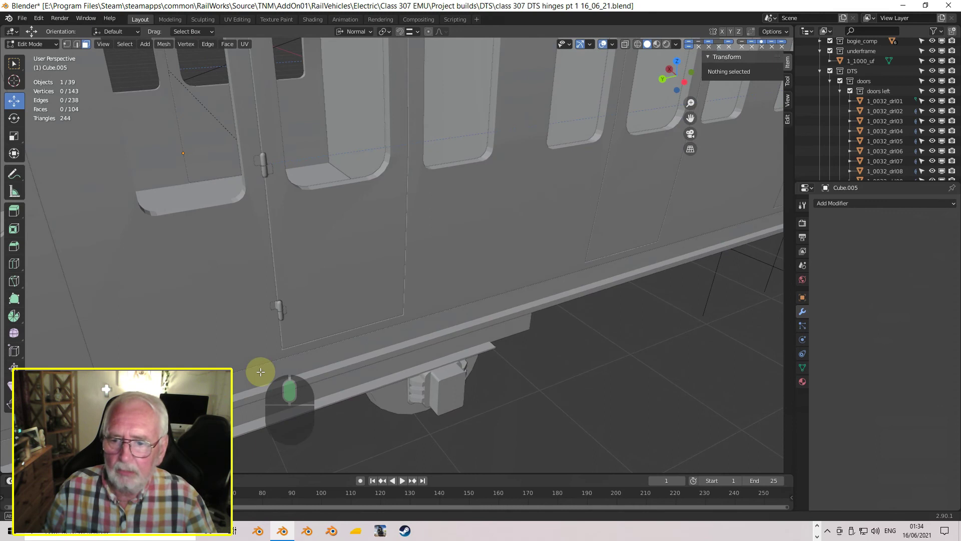
key("Tab")
left_click(281, 321)
middle_click_drag(281, 304, 283, 278)
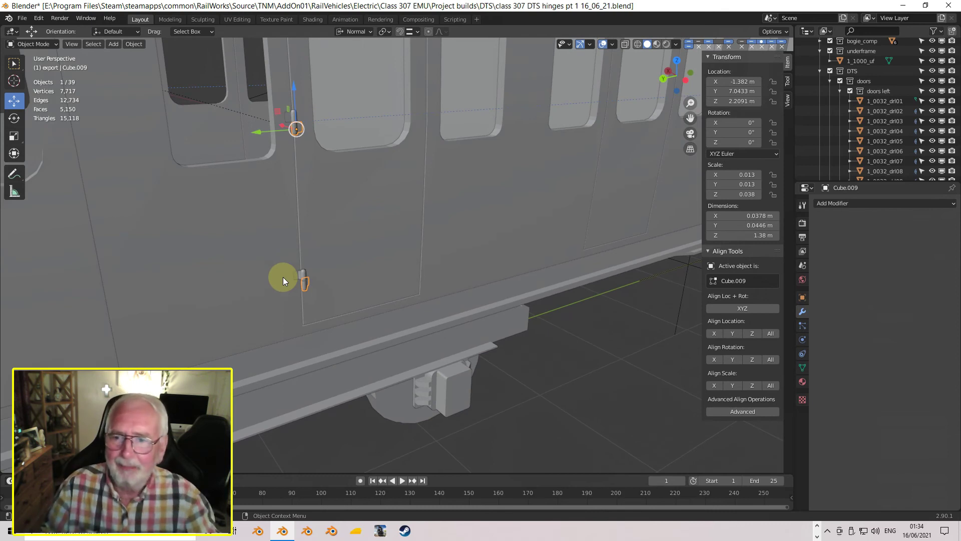
Swing door 1_0032_drl01 open to a Z rotation of about -16.7° to check its hinges, then reset the Z rotation to 0°
left_click(339, 260)
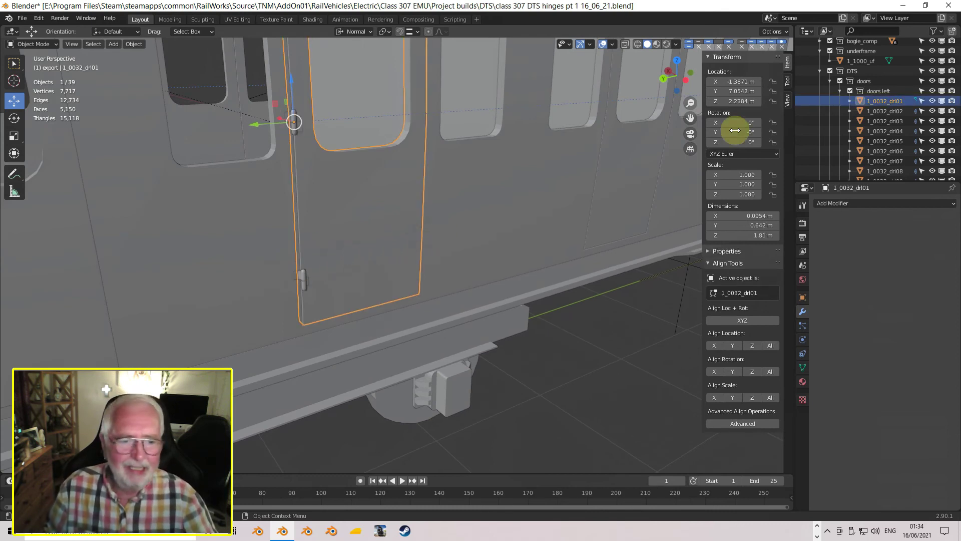
left_click_drag(741, 144, 368, 145)
scroll(369, 147, "up", 3)
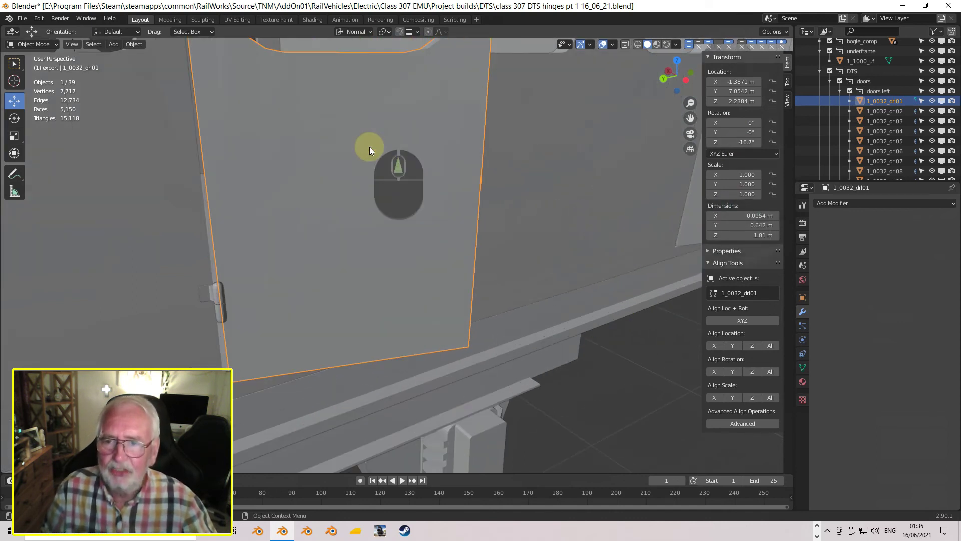
scroll(331, 201, "down", 8)
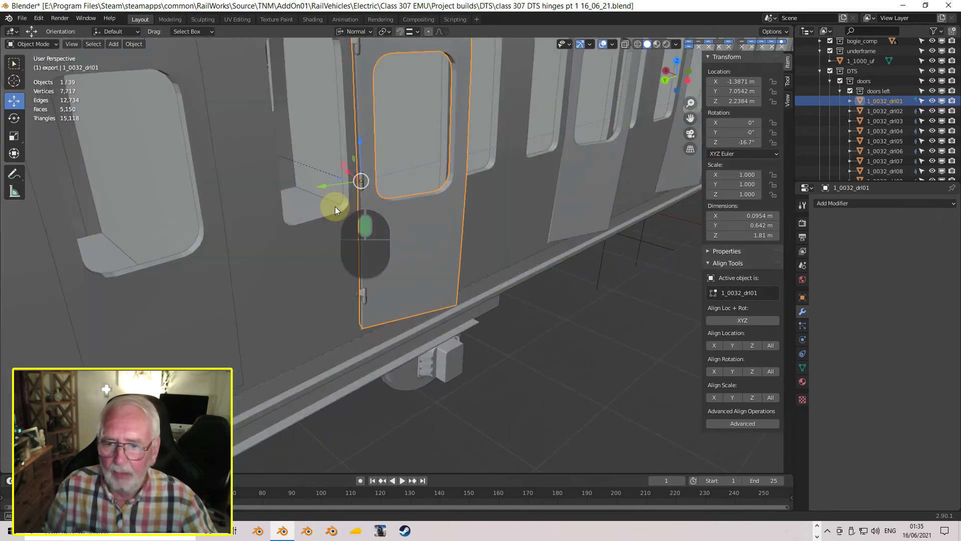
middle_click_drag(335, 206, 317, 206)
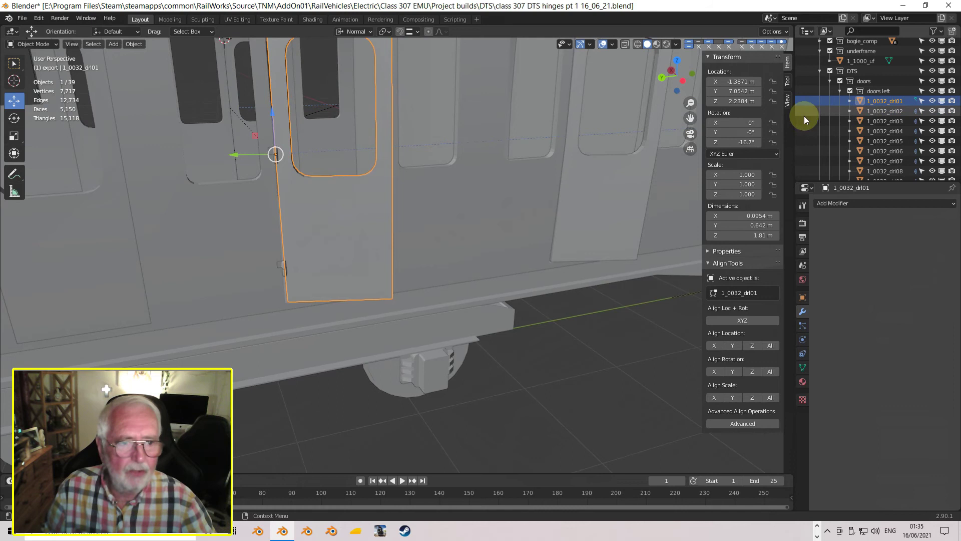
left_click(749, 142)
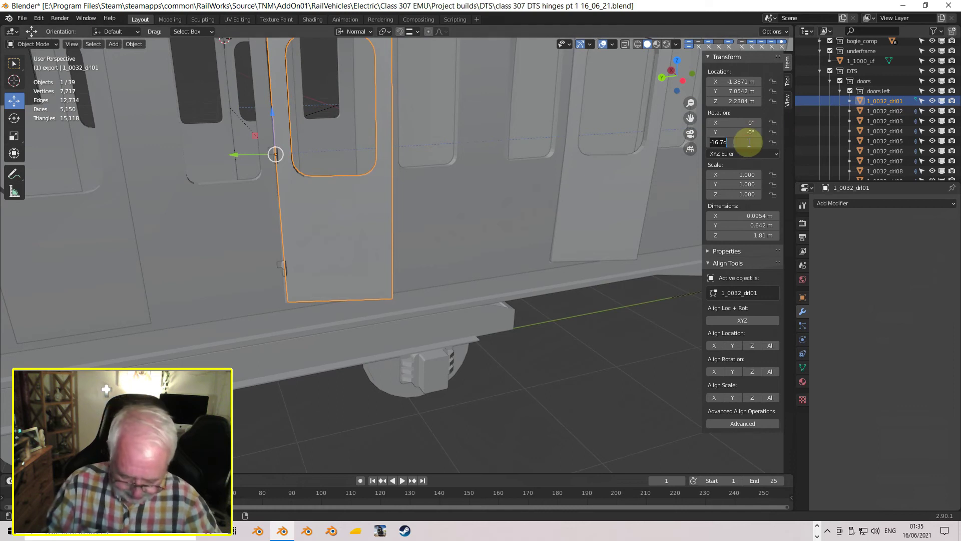
type("0")
key("Return")
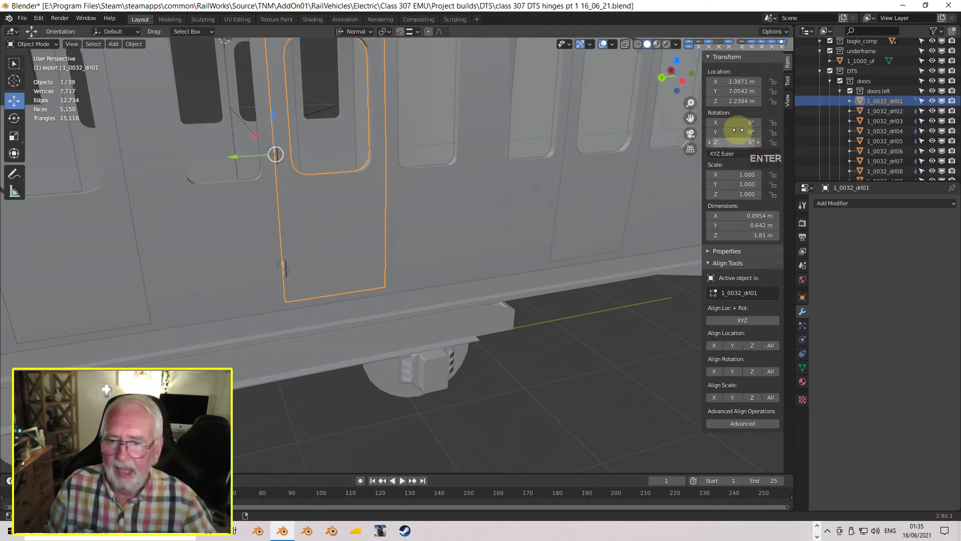
Join the door-side hinge object Cube.009 into door 1_0032_drl01, keeping the door as the active object
scroll(322, 269, "up", 5)
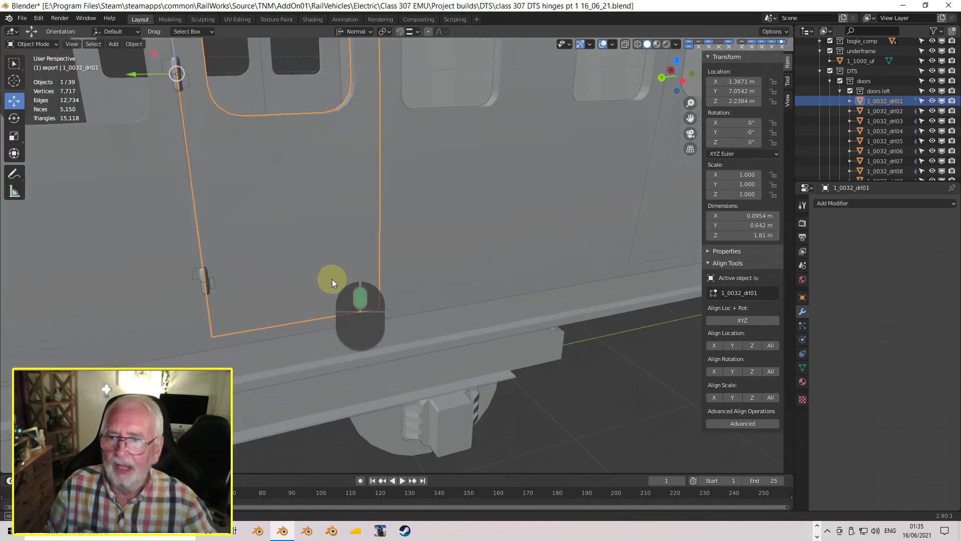
scroll(131, 73, "down", 2)
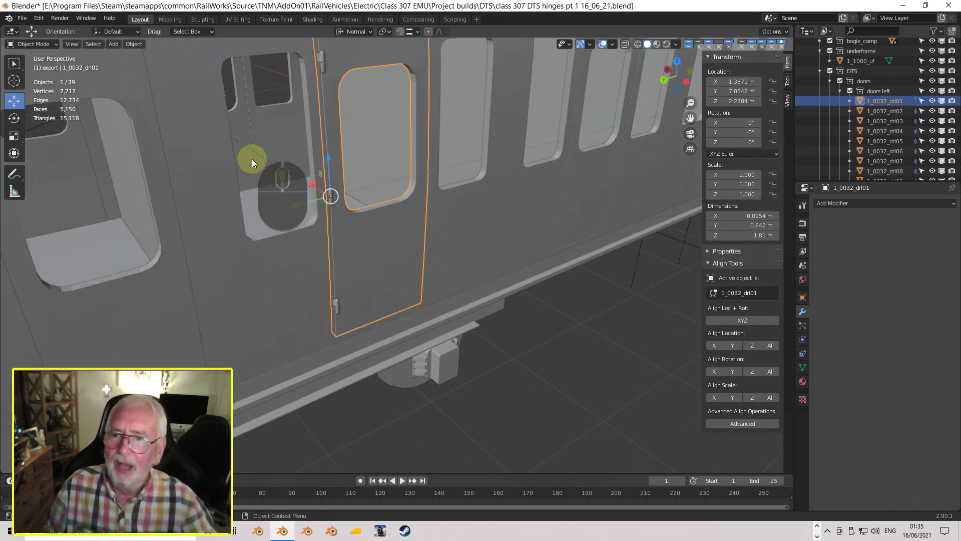
middle_click_drag(297, 185, 290, 235)
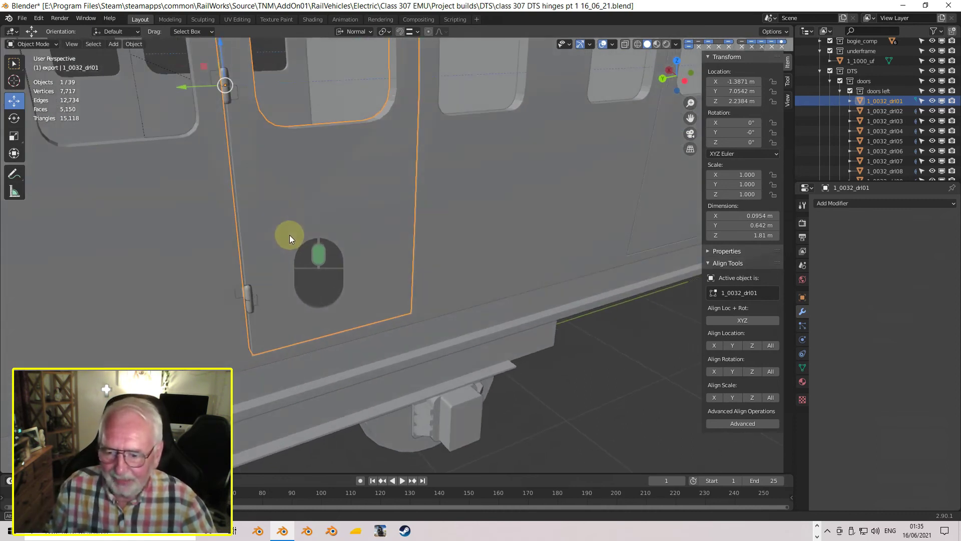
left_click(253, 306)
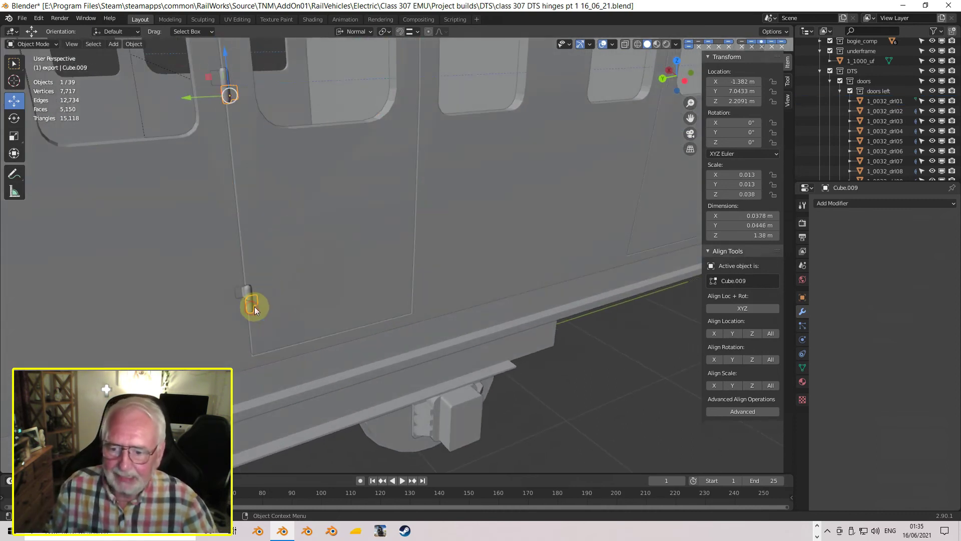
key("shift")
left_click(299, 275, "shift")
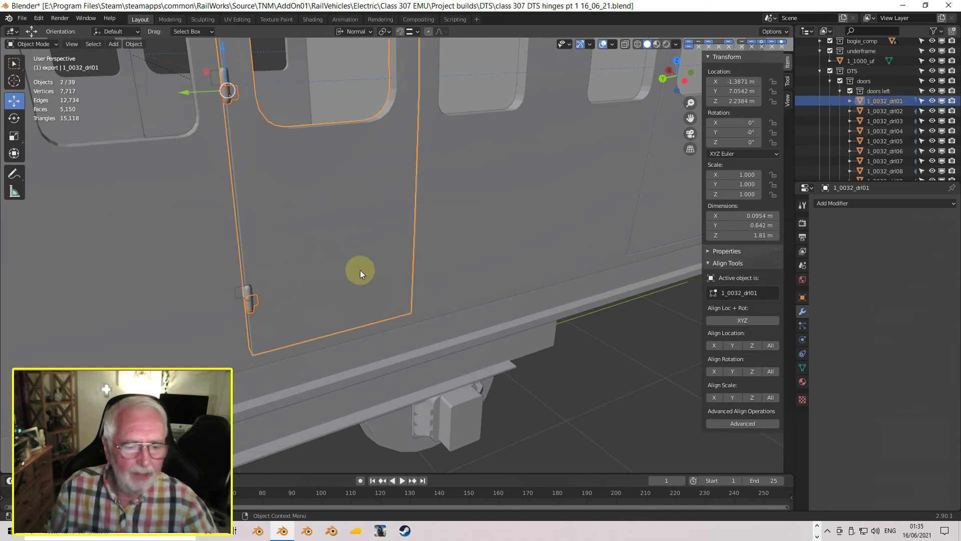
key("ctrl")
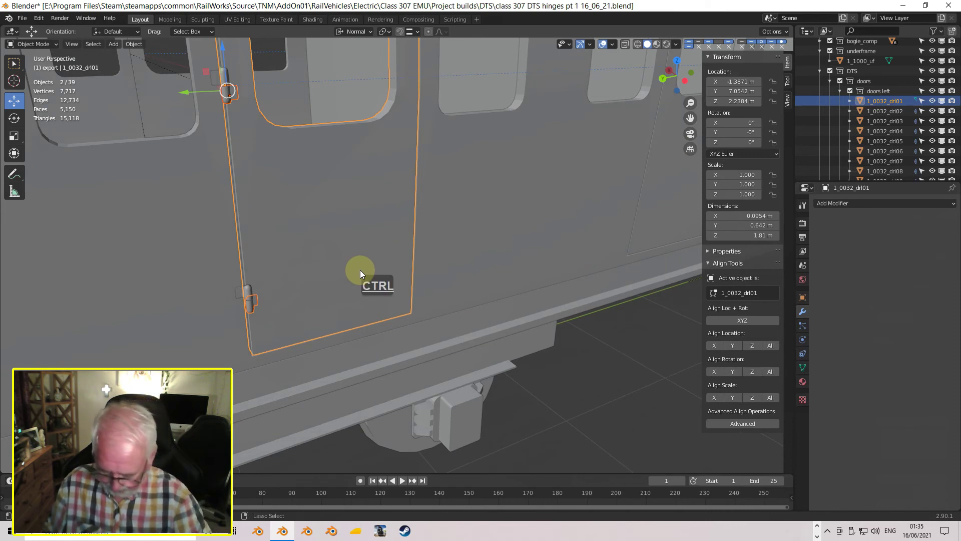
key("ctrl+j")
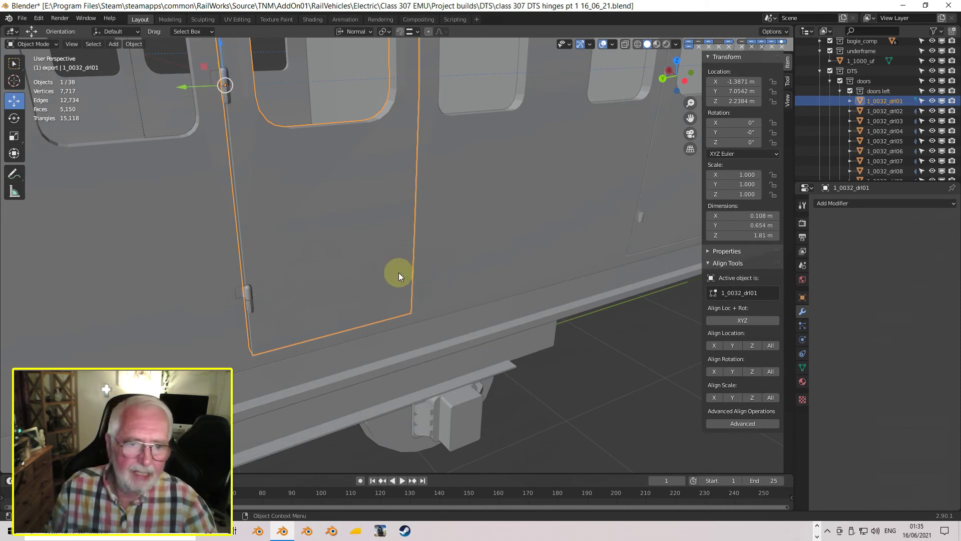
Join the door-side hinge object Cube.005 on the opposite side of the carriage into door 1_0032_drr01, with the door active
scroll(401, 271, "down", 6)
middle_click_drag(502, 248, 430, 243)
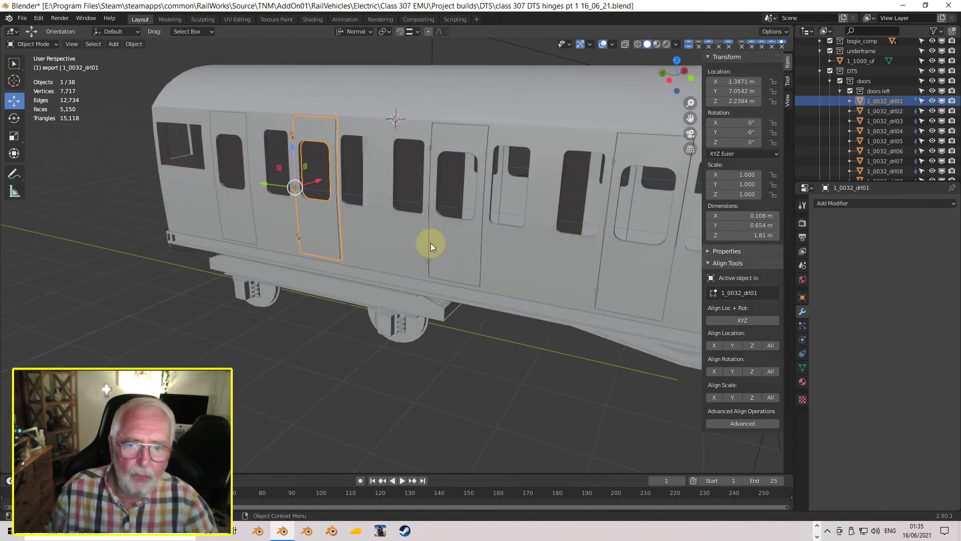
scroll(401, 236, "up", 7)
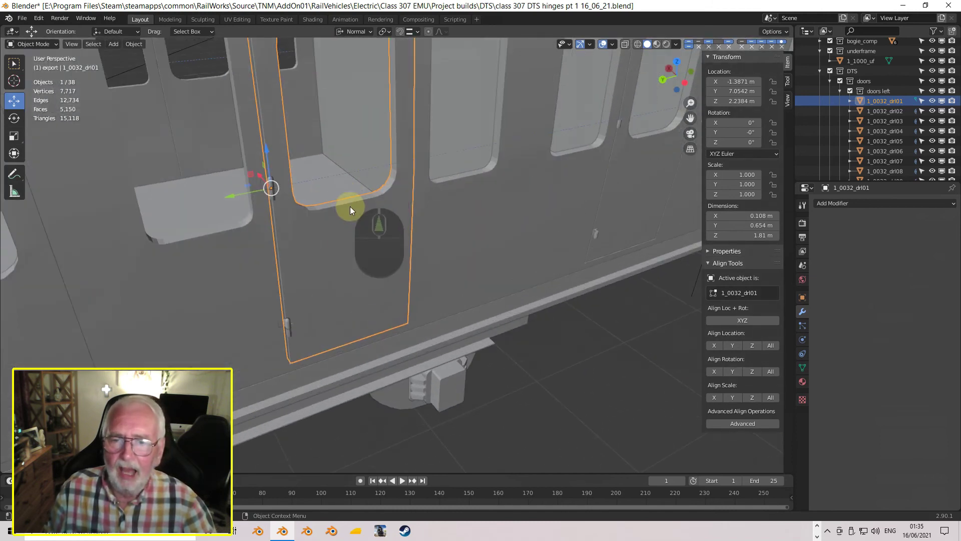
middle_click_drag(353, 211, 471, 238, "shift")
middle_click_drag(318, 264, 461, 247)
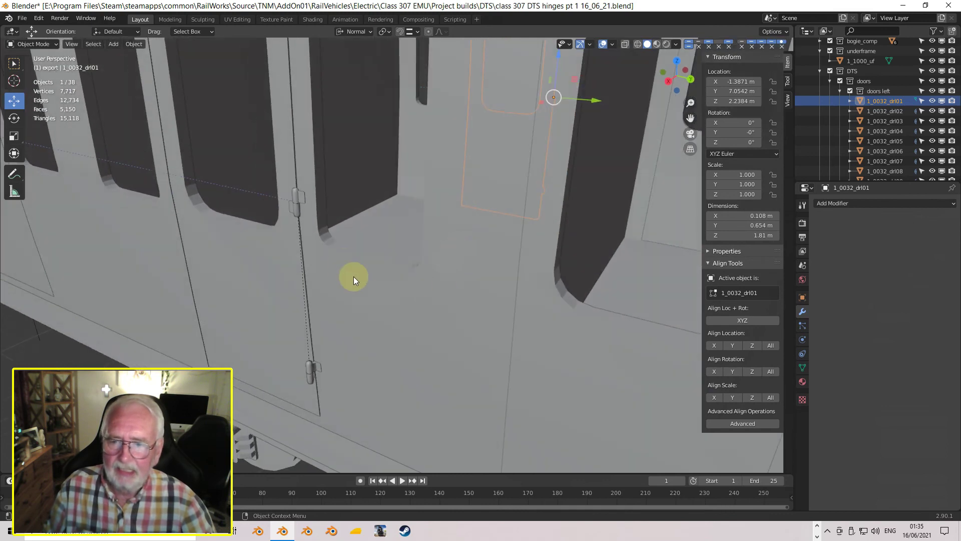
left_click(295, 212)
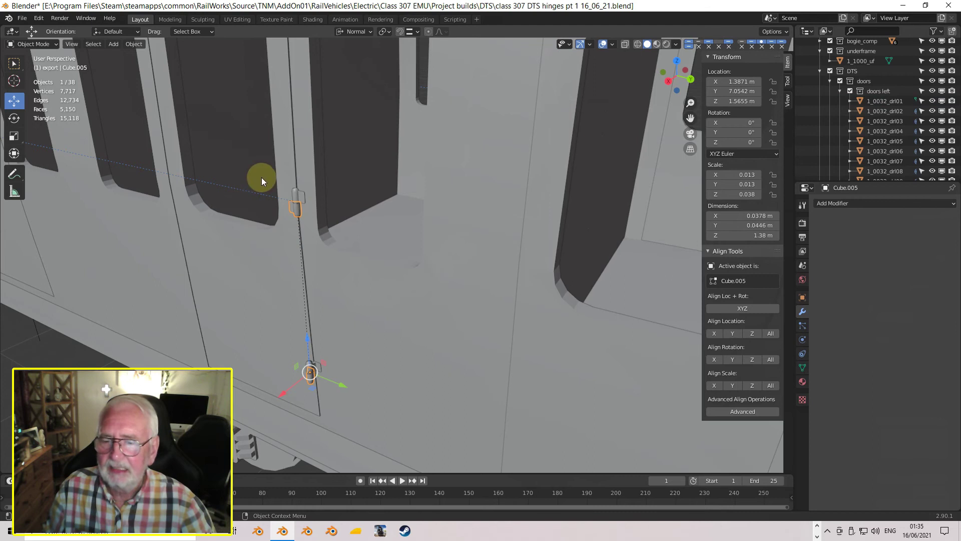
left_click(283, 266, "shift")
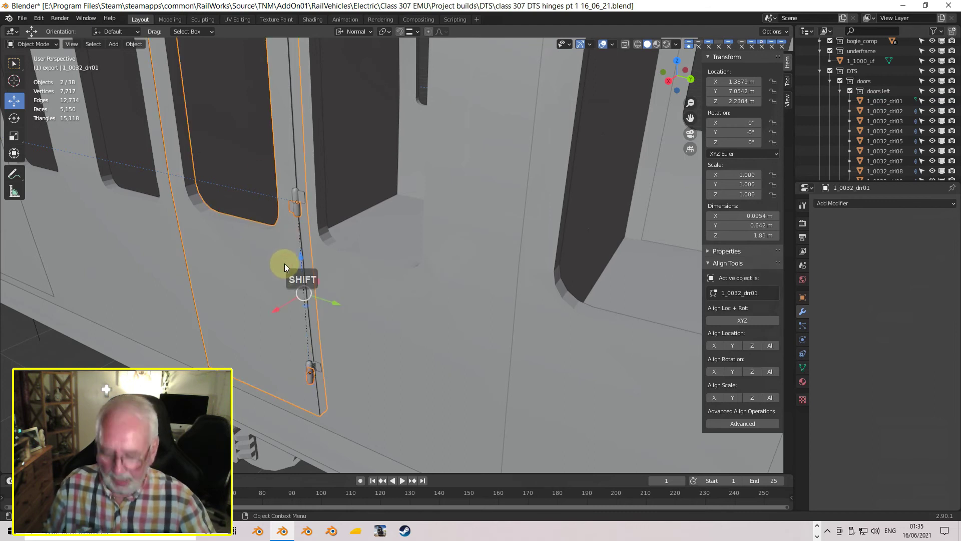
key("ctrl+j")
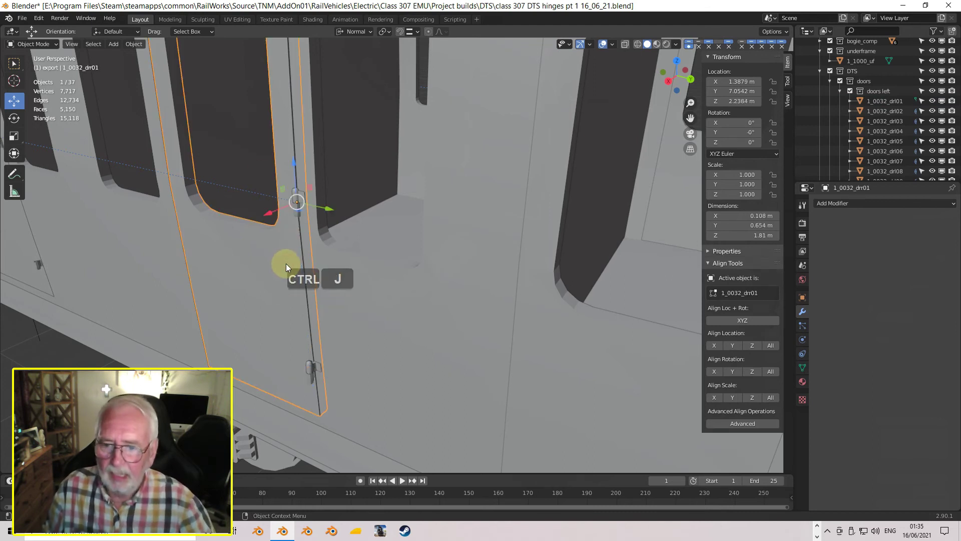
Add an Array modifier with a count of 9 to the body-side hinge object Cube.004 beside door 1_0032_drr01
scroll(286, 263, "down", 5)
middle_click_drag(179, 254, 275, 280, "shift")
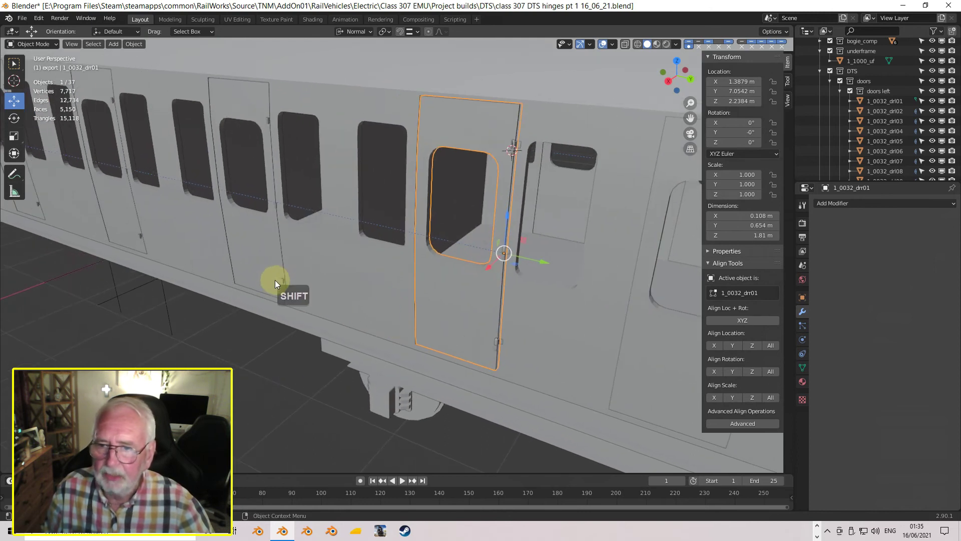
scroll(515, 152, "up", 3)
middle_click_drag(517, 151, 356, 262, "shift")
scroll(269, 293, "up", 4)
left_click(264, 285)
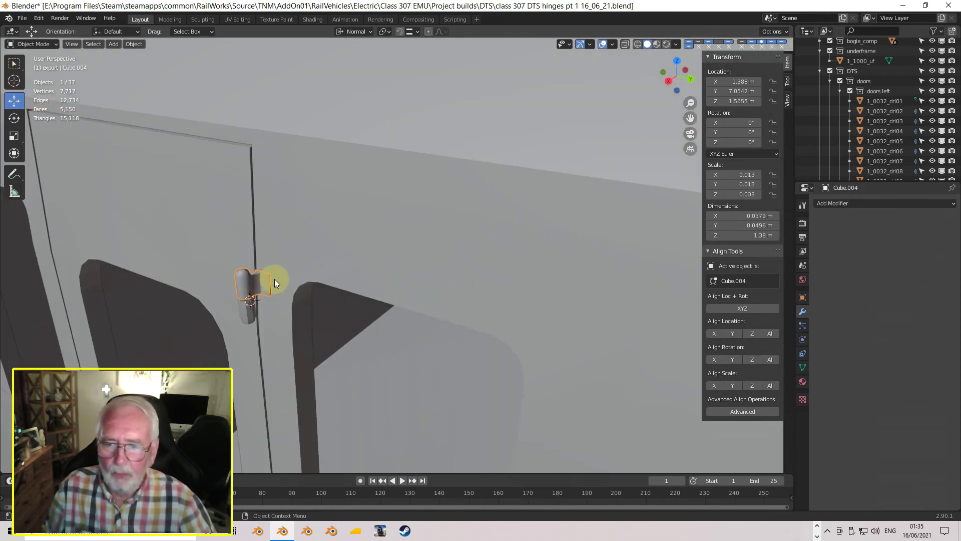
scroll(276, 281, "down", 5)
left_click(824, 203)
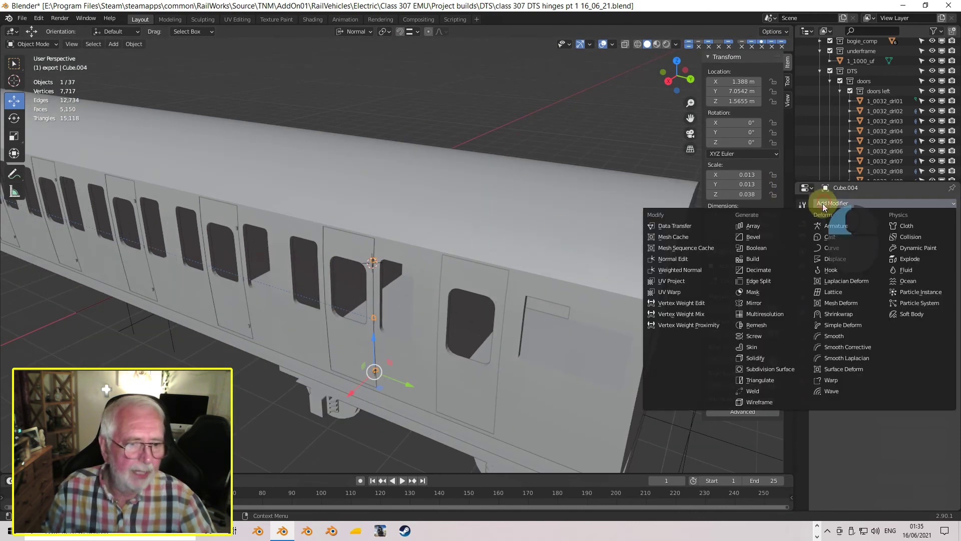
left_click(753, 226)
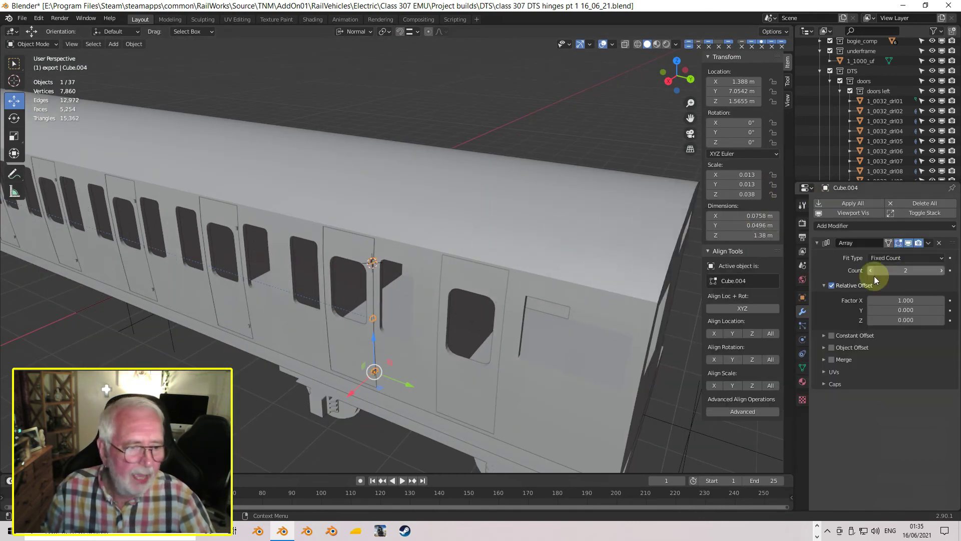
left_click(942, 271)
left_click(942, 271)
left_click(942, 271)
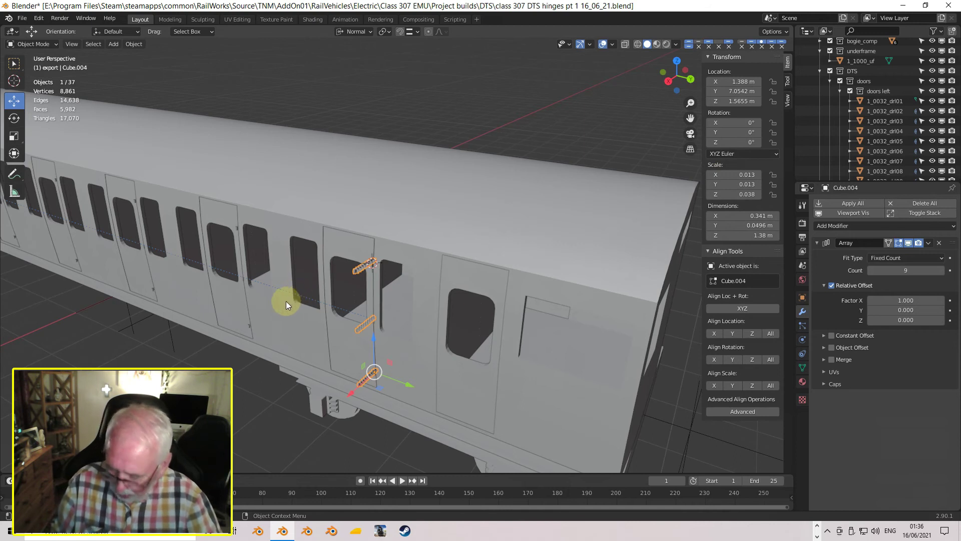
Switch the Cube.004 array from relative to constant offset, with a Y distance of -1.916 m
key("ctrl+a")
left_click(271, 305)
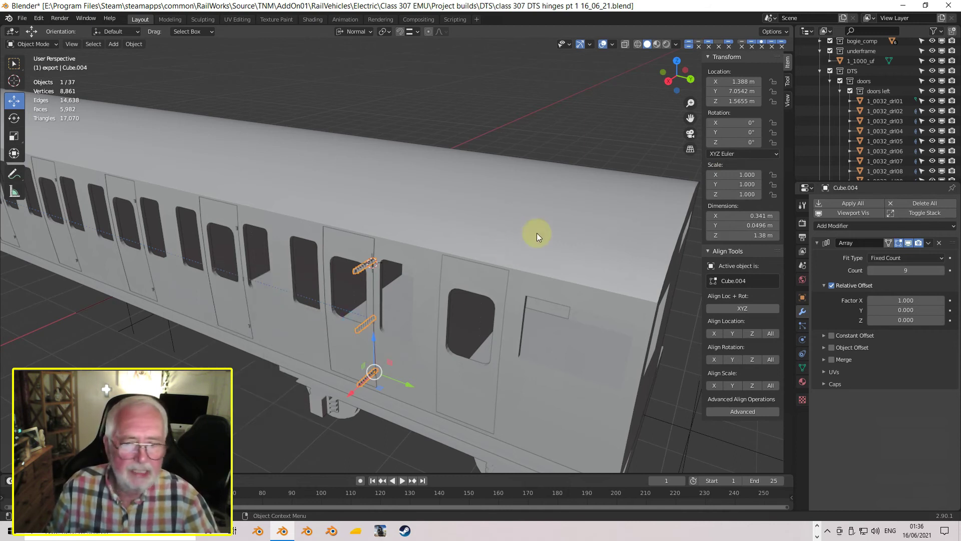
scroll(404, 305, "up", 1)
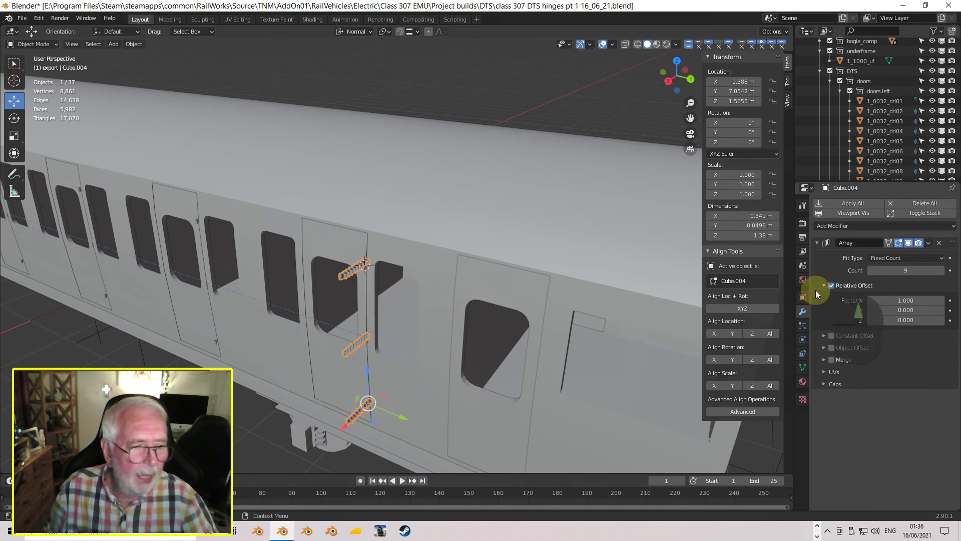
left_click(832, 285)
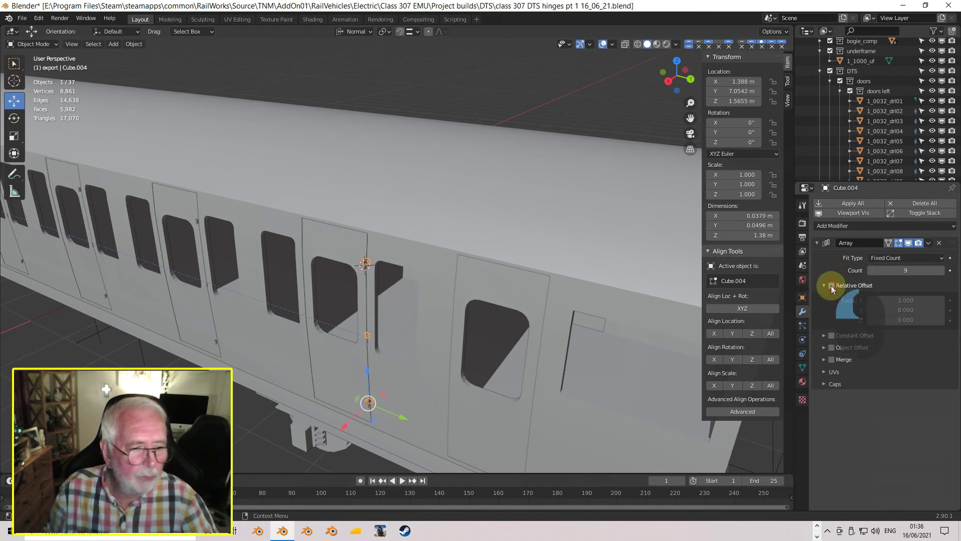
left_click(824, 336)
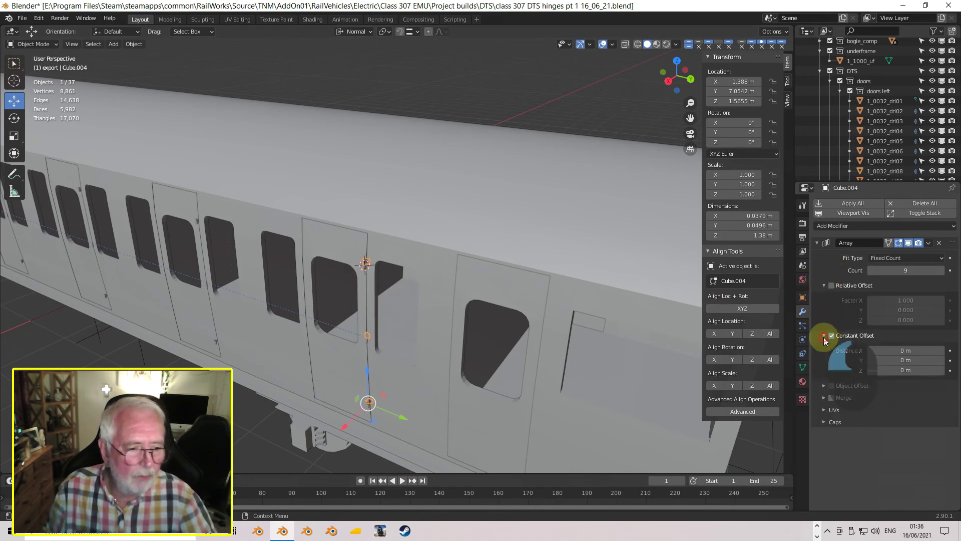
left_click(907, 360)
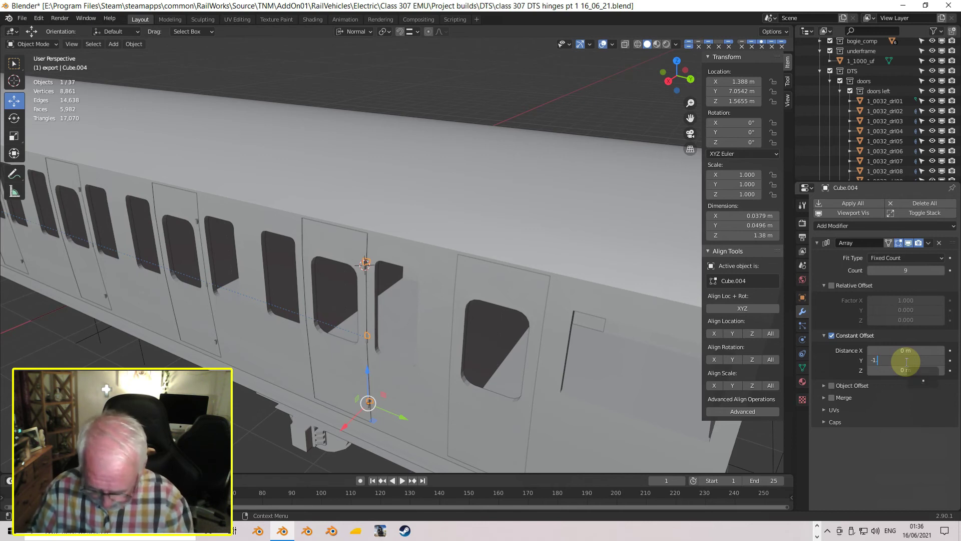
key("Return")
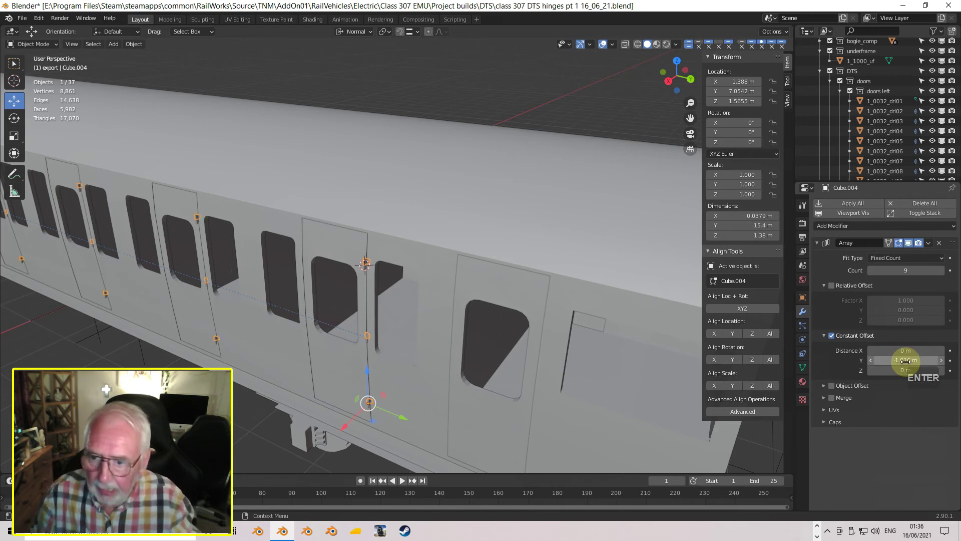
Add an Array modifier to the body-side hinge object Cube.008 on the opposite side of the carriage
middle_click_drag(494, 395, 362, 242)
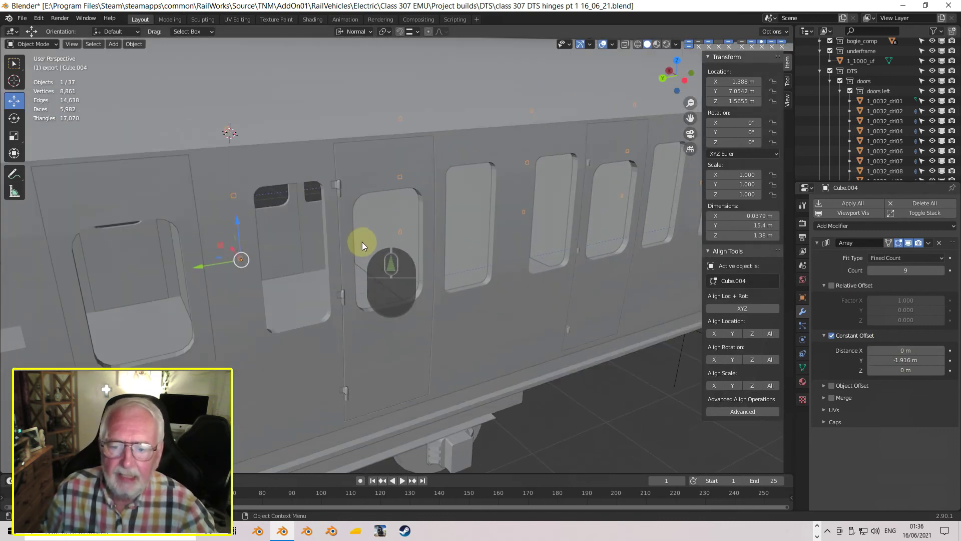
left_click(336, 185)
mouse_move(373, 288)
middle_mouse_down()
mouse_move(337, 288)
mouse_move(322, 275)
mouse_move(364, 273)
mouse_move(358, 280)
mouse_move(377, 283)
mouse_move(371, 288)
middle_mouse_up()
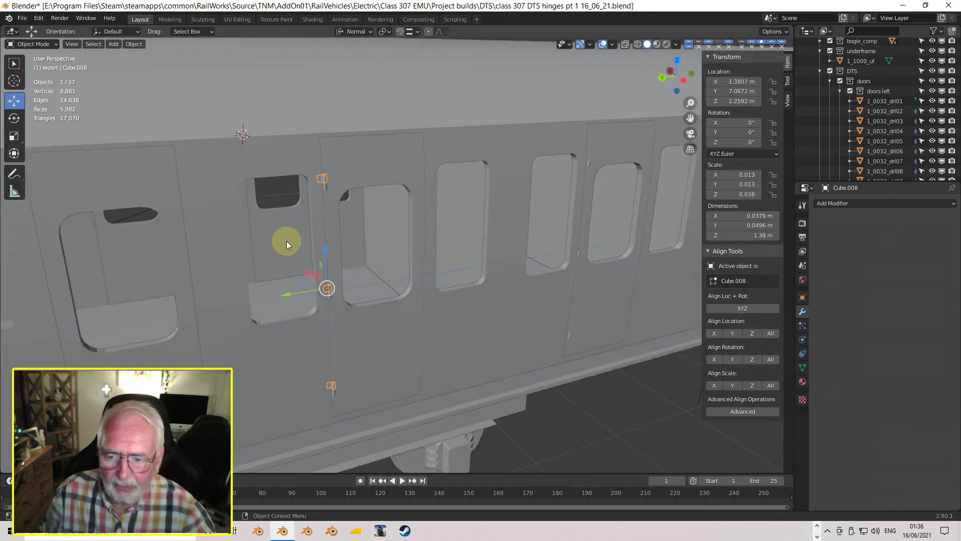
scroll(315, 264, "down", 3)
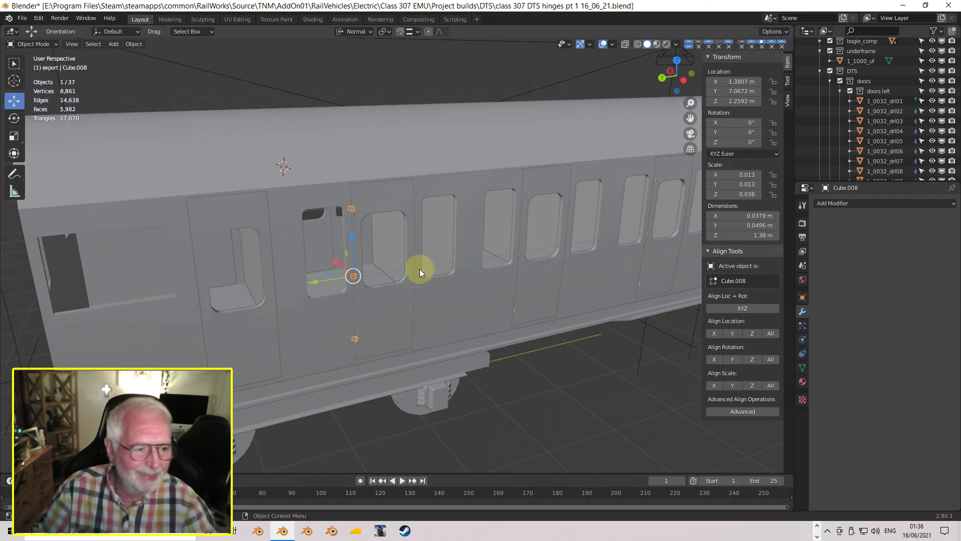
scroll(421, 268, "up", 3)
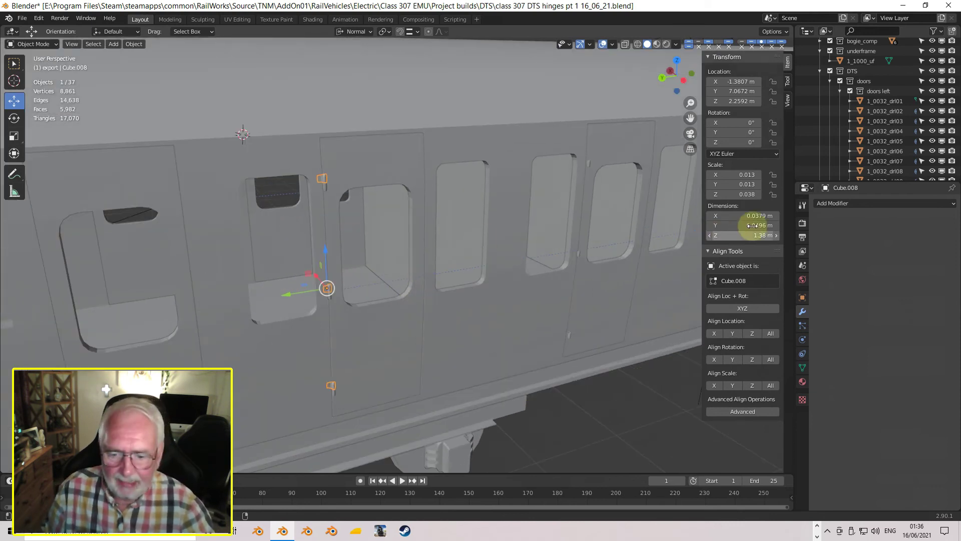
left_click(838, 203)
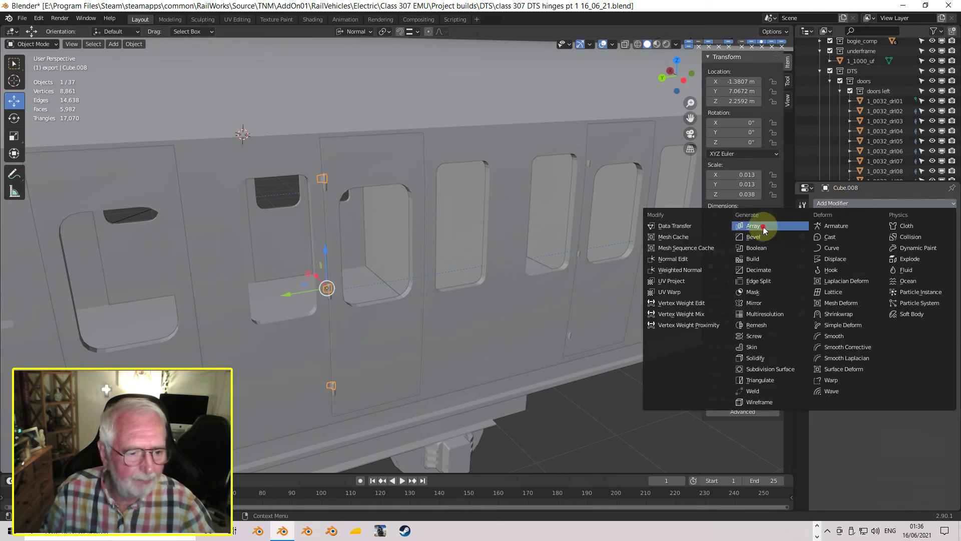
left_click(763, 227)
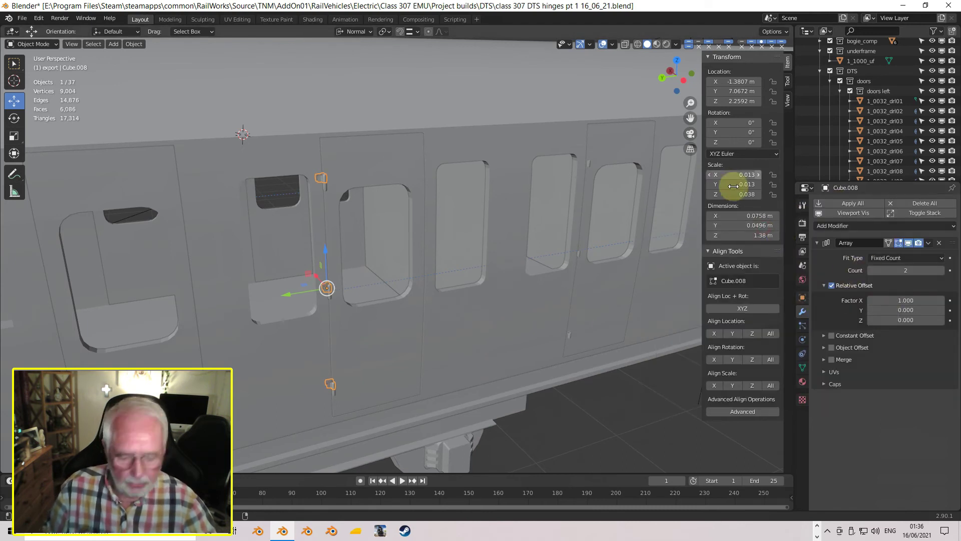
Apply the scale of the hinge object Cube.008
right_click(146, 358, "ctrl")
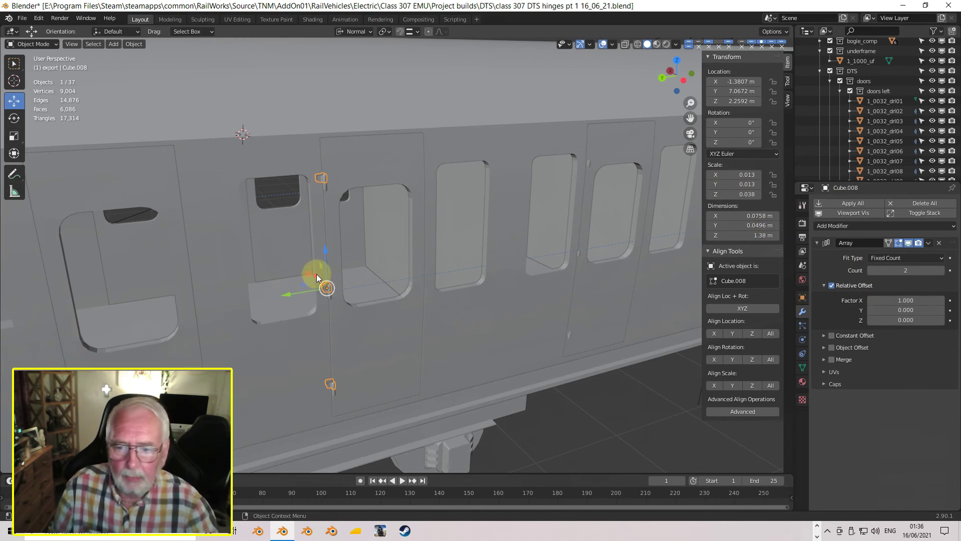
key("ctrl+a")
left_click(295, 276)
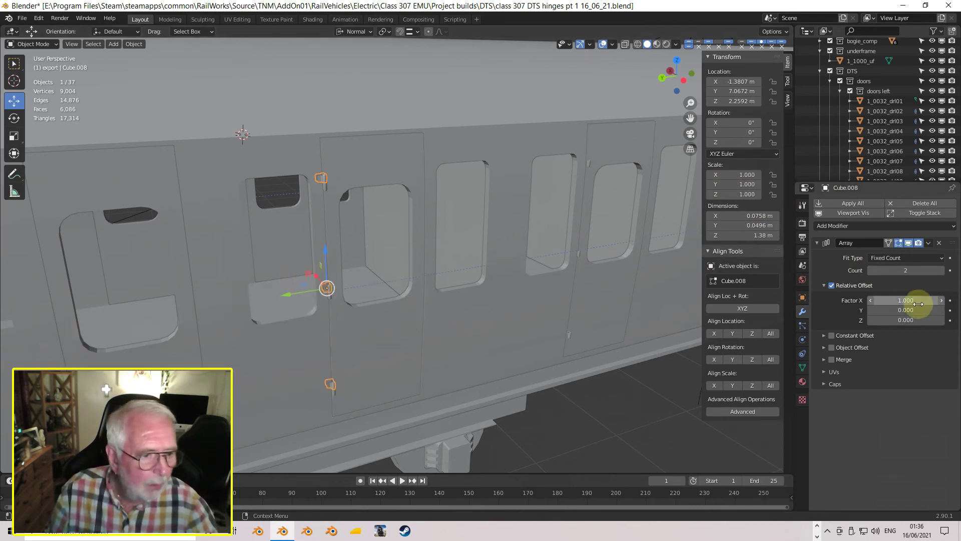
Set the Cube.008 array count to 9
left_click(941, 271)
left_click(941, 270)
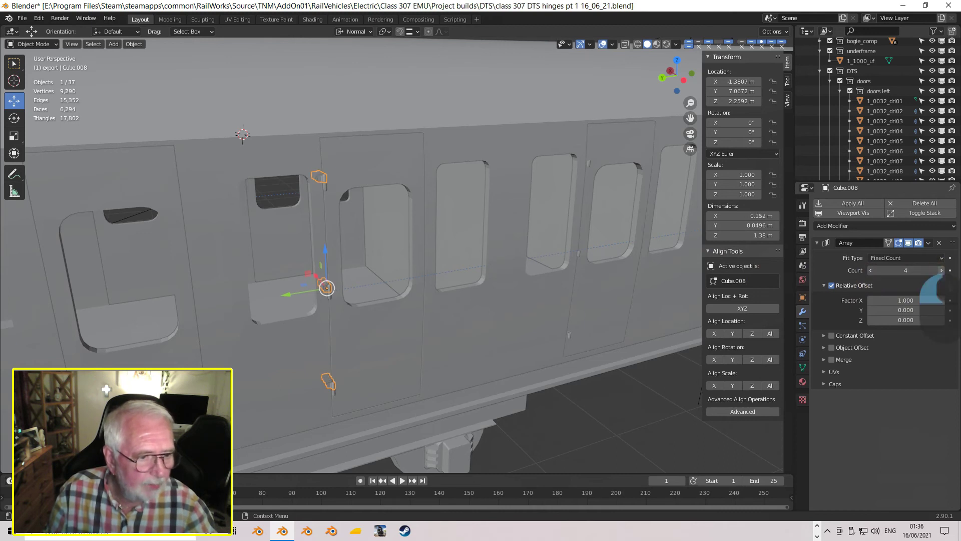
left_click(941, 270)
left_click(942, 270)
left_click(942, 270)
left_click(941, 270)
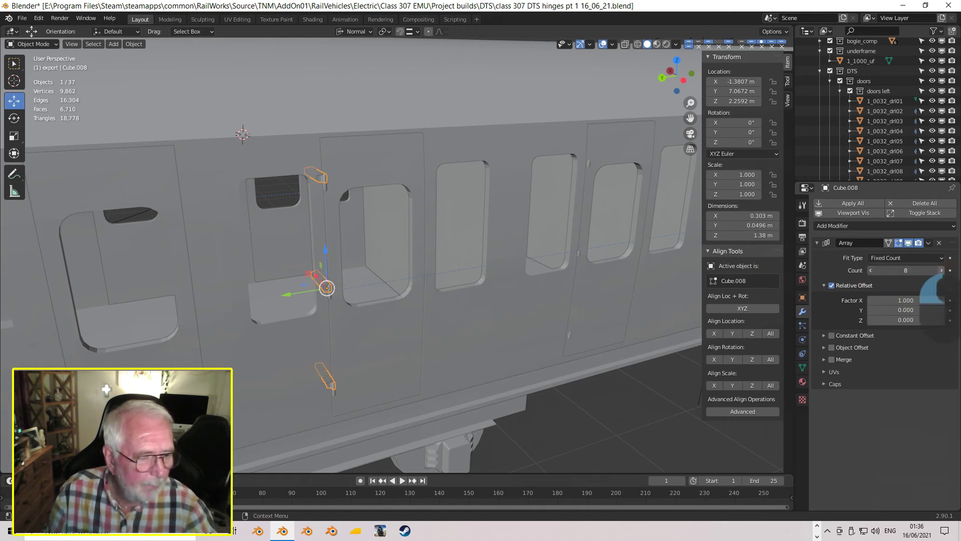
left_click(942, 271)
Switch the Cube.008 array from relative to constant offset, with a Y distance of -1.916 m
left_click(832, 286)
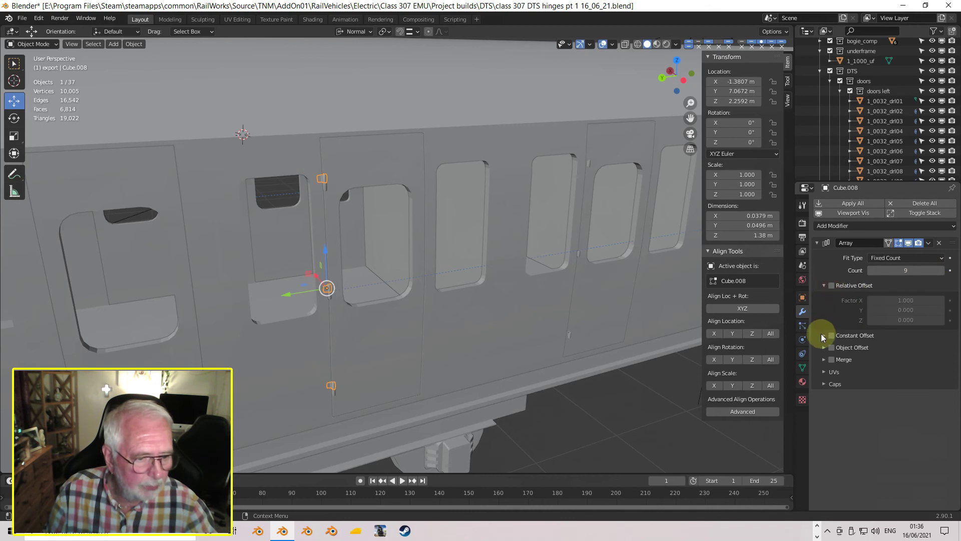
left_click(831, 336)
left_click(823, 335)
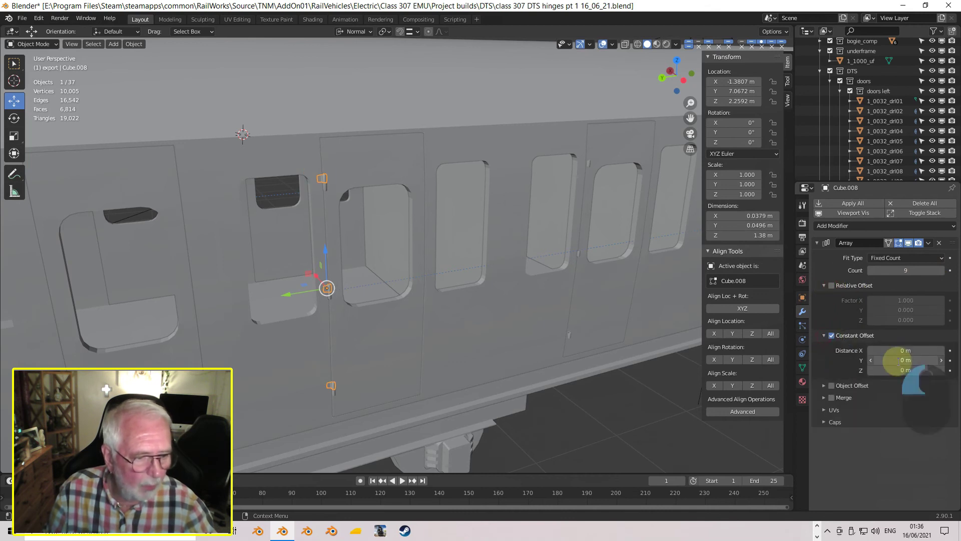
left_click(903, 360)
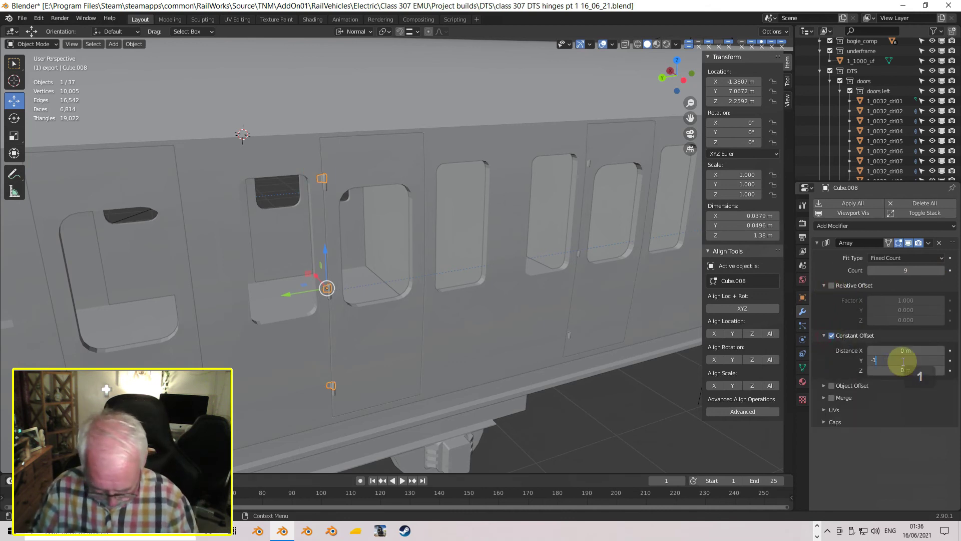
type("-1.915")
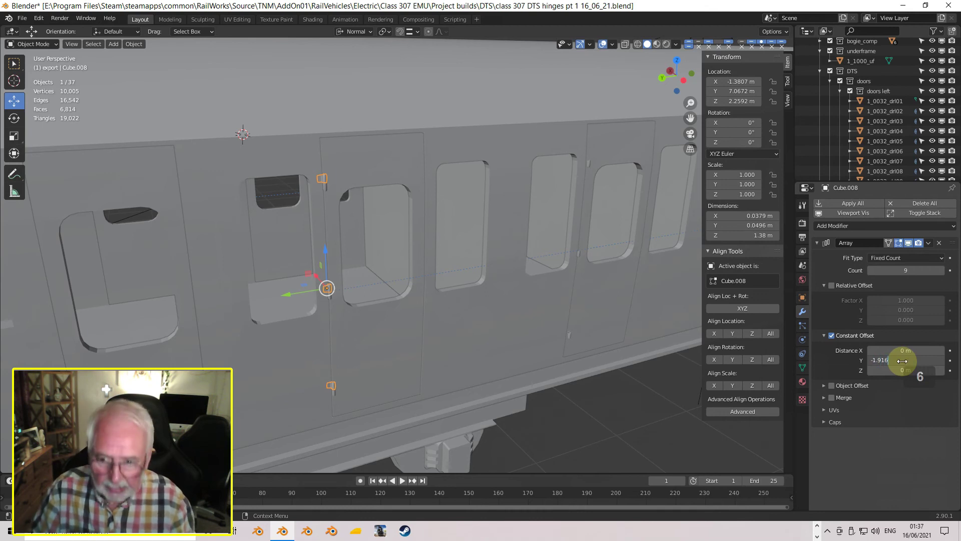
key("Return")
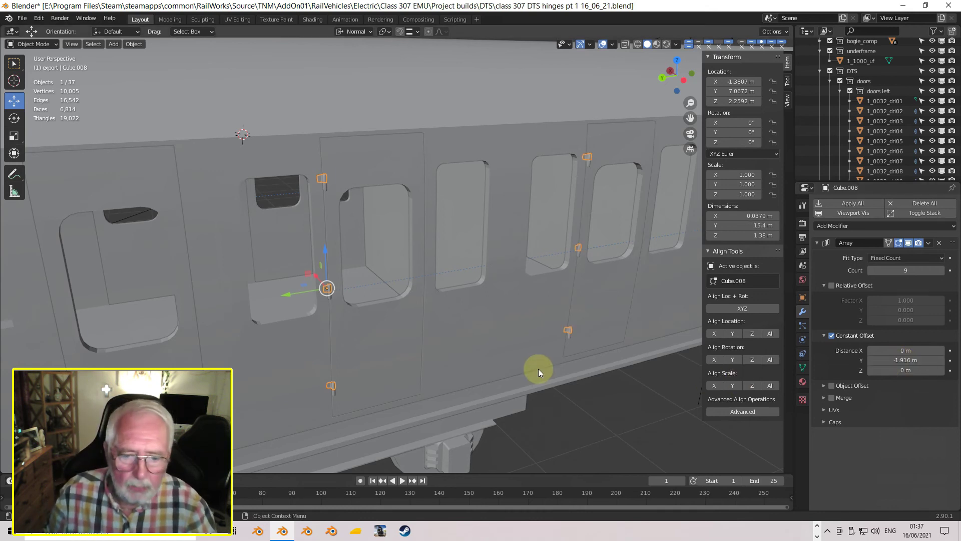
Examine the arrayed hinges along the carriage side, checking their alignment with the door edges in the right orthographic view
middle_click_drag(539, 368, 446, 344)
scroll(447, 346, "down", 3)
scroll(563, 359, "up", 1)
middle_click_drag(563, 359, 320, 339, "shift")
scroll(321, 338, "up", 2)
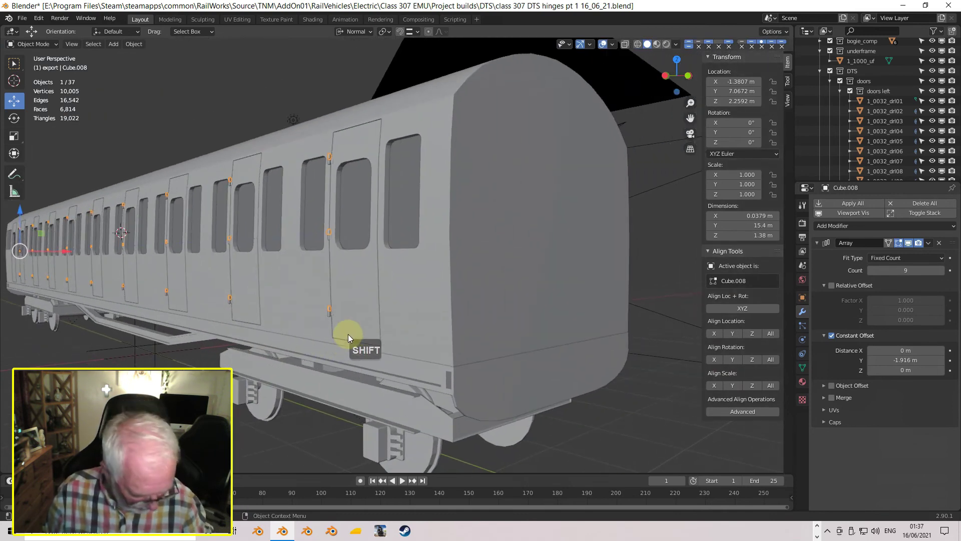
key("KP_3")
middle_click_drag(200, 239, 411, 269, "shift")
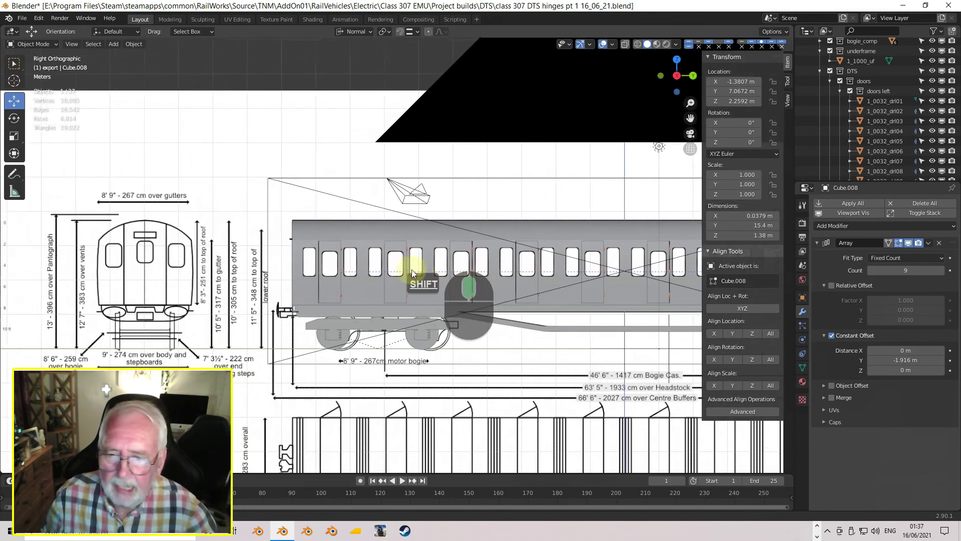
scroll(412, 270, "up", 10)
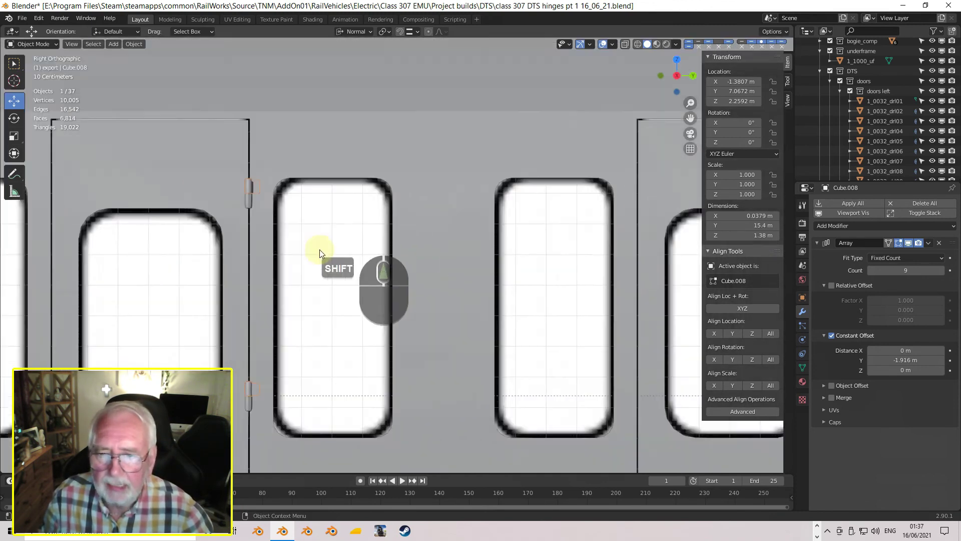
scroll(319, 249, "up", 2)
middle_click_drag(300, 253, 410, 323, "shift")
scroll(318, 271, "up", 2)
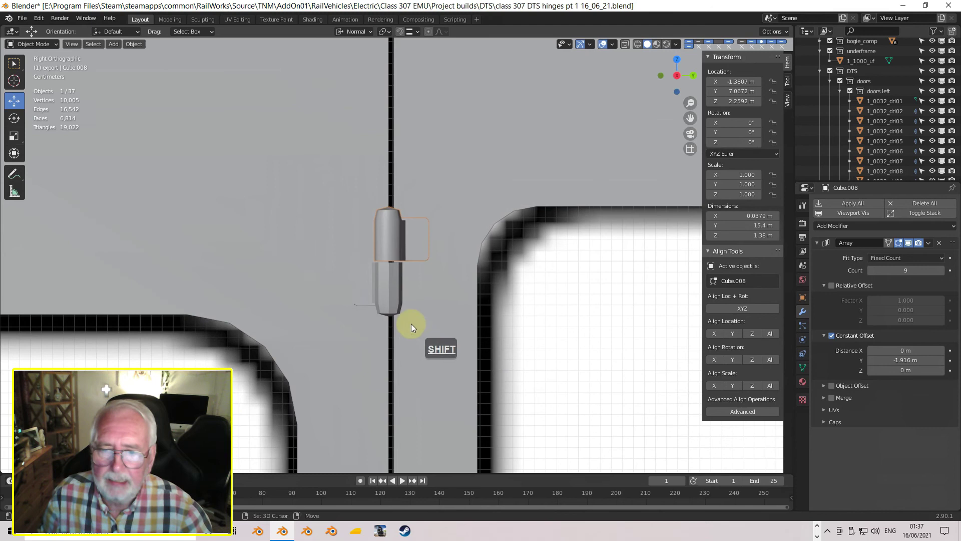
scroll(392, 301, "up", 5)
scroll(386, 307, "down", 7)
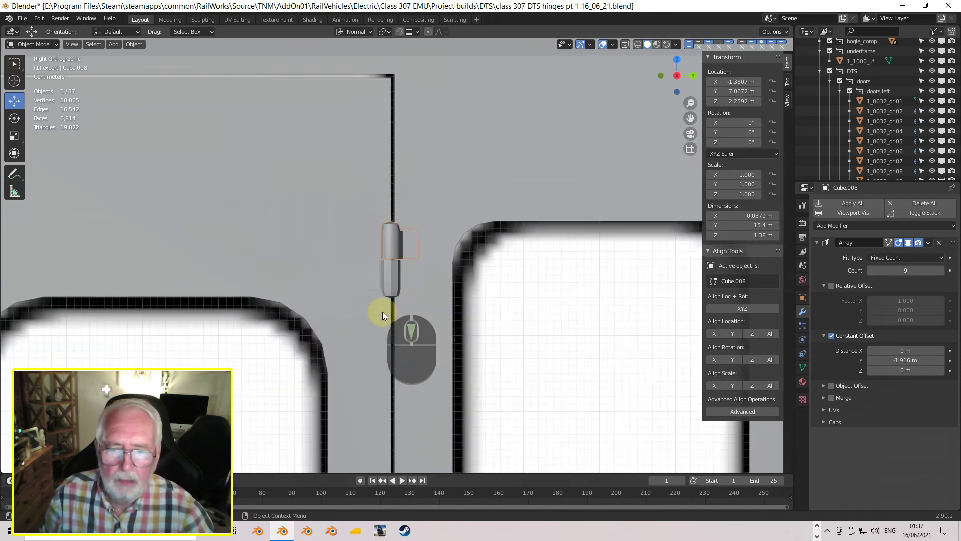
scroll(382, 313, "down", 10)
Test-swing door 1_0032_drr01 around its hinge by changing its Z rotation, and reset the rotation to 0°
middle_click_drag(477, 311, 212, 308, "shift")
middle_click_drag(443, 295, 425, 297, "shift")
left_click(527, 305)
middle_click_drag(230, 302, 408, 173, "shift")
scroll(407, 311, "up", 8)
scroll(407, 308, "up", 4)
left_click_drag(746, 142, 386, 294, "shift")
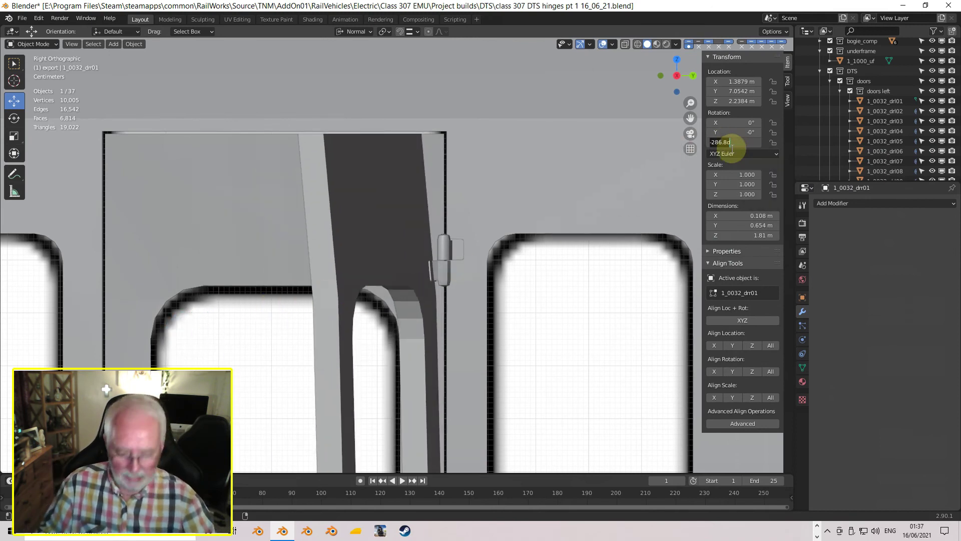
type("0")
key("Return")
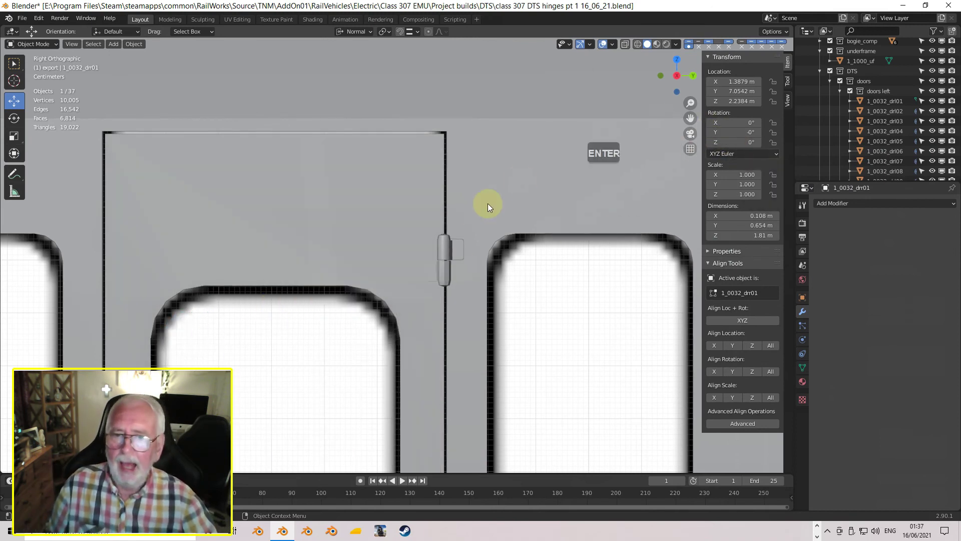
Insert a single keyframe for the 0° Z rotation of door 1_0032_drr01 at frame 1
scroll(488, 228, "down", 2)
scroll(489, 235, "down", 3)
middle_click_drag(493, 254, 413, 237)
middle_click_drag(552, 284, 428, 268, "shift")
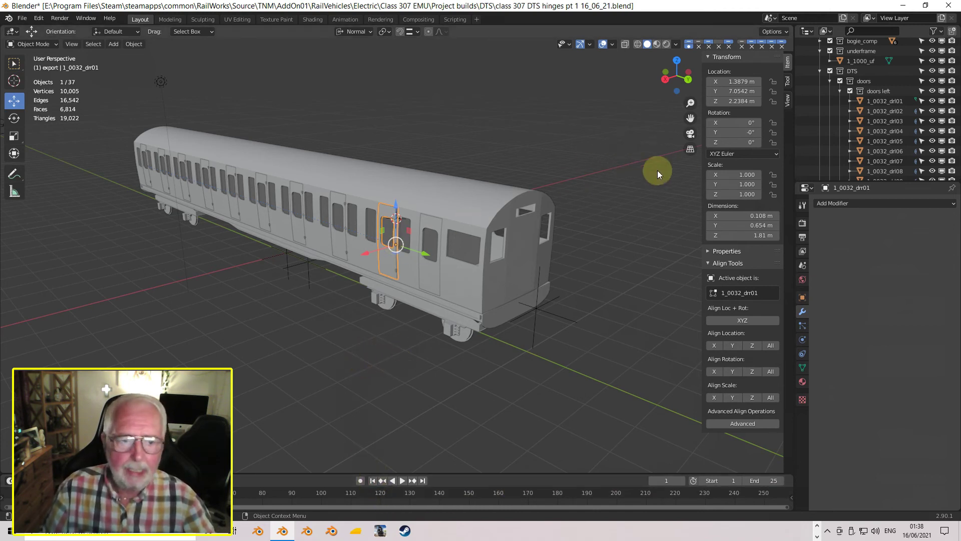
right_click(746, 141)
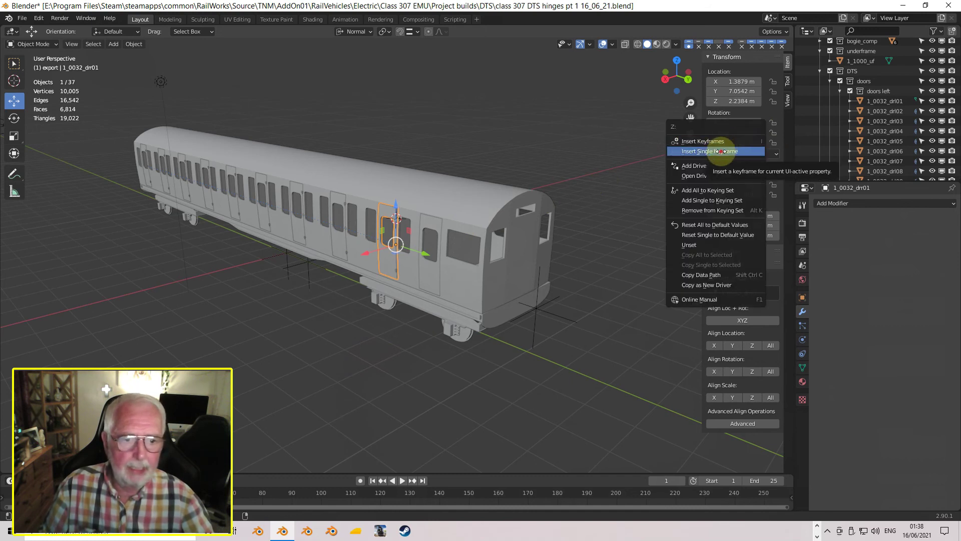
left_click(701, 151)
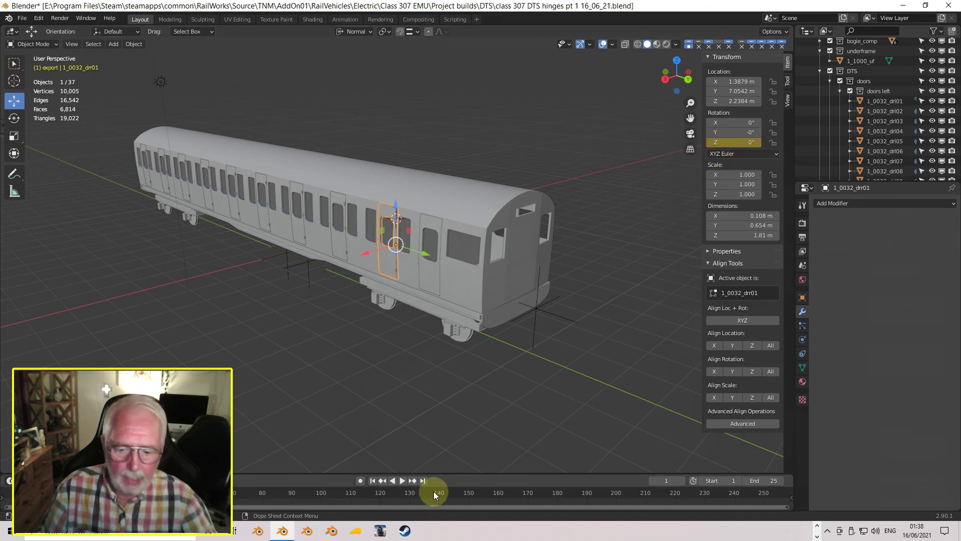
Go to the end frame, 25, and set the Z rotation of door 1_0032_drr01 to 180°
left_click(422, 481)
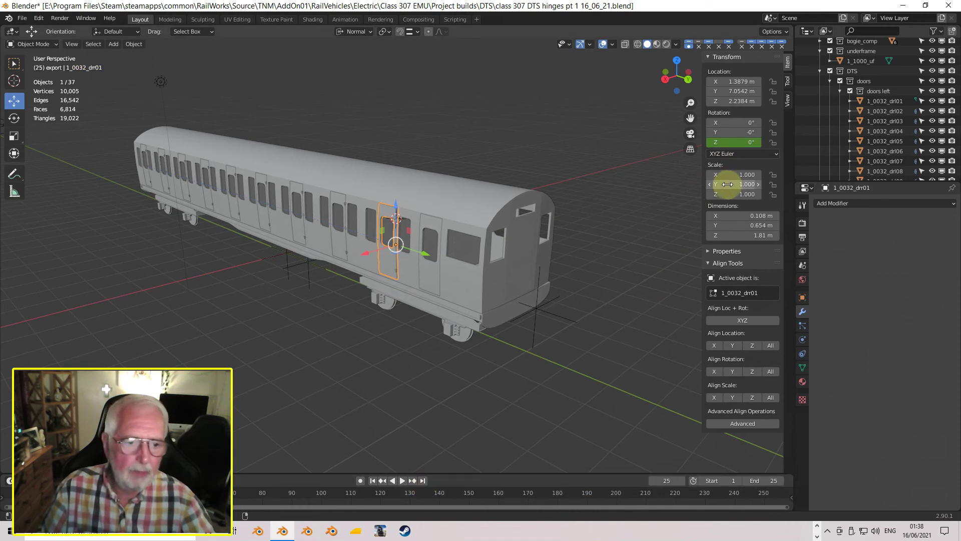
left_click(742, 143)
type("0d")
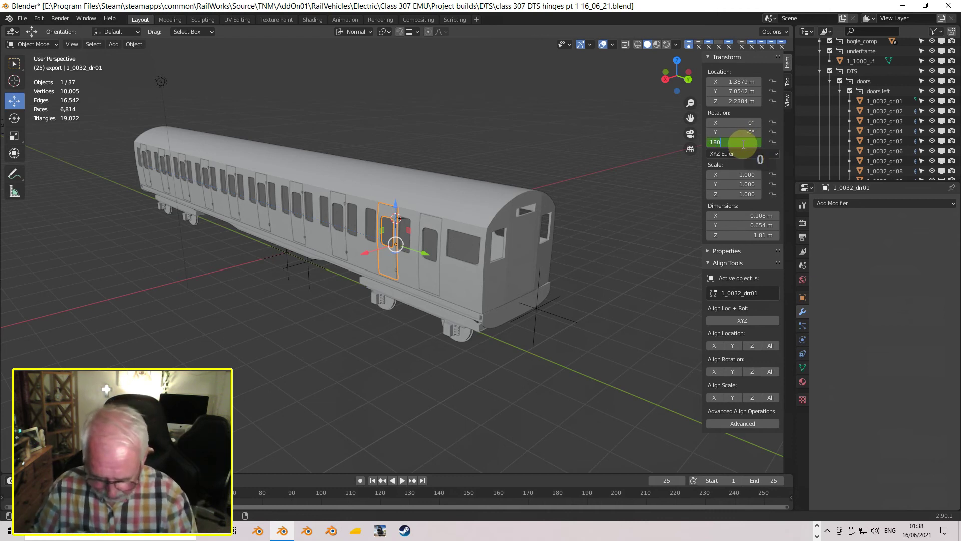
key("Return")
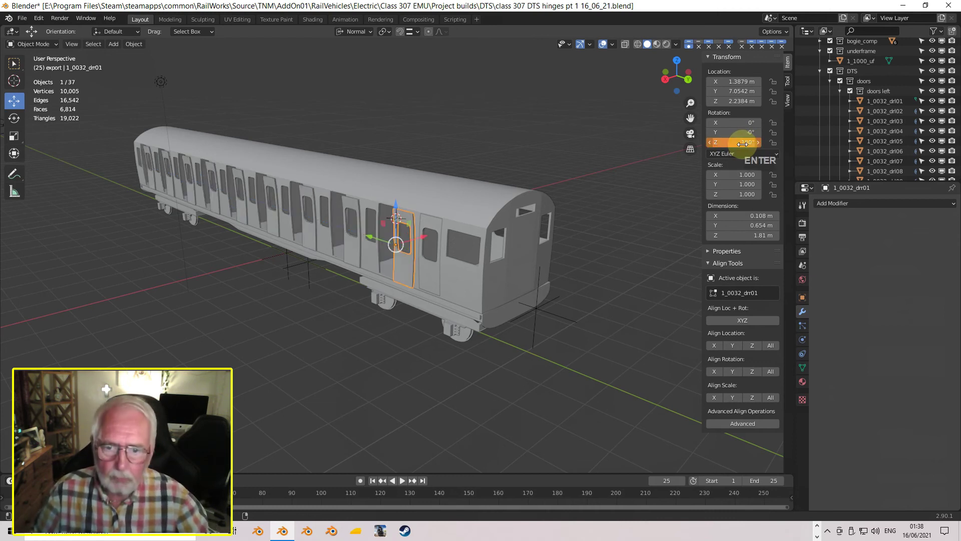
scroll(472, 215, "up", 6)
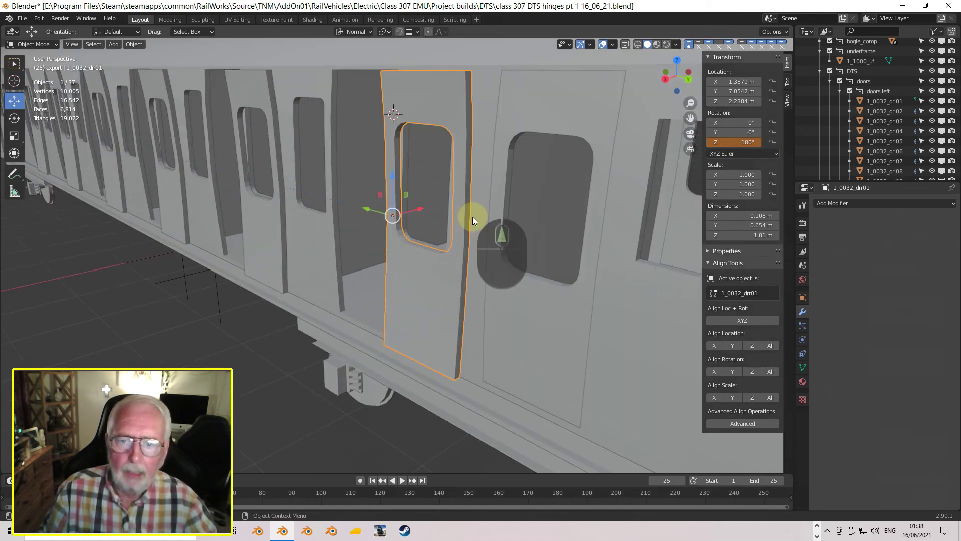
mouse_move(467, 220)
middle_mouse_down()
mouse_move(441, 230)
mouse_move(550, 233)
mouse_move(566, 217)
mouse_move(538, 196)
mouse_move(473, 191)
mouse_move(450, 198)
mouse_move(437, 230)
mouse_move(435, 215)
mouse_move(461, 219)
middle_mouse_up()
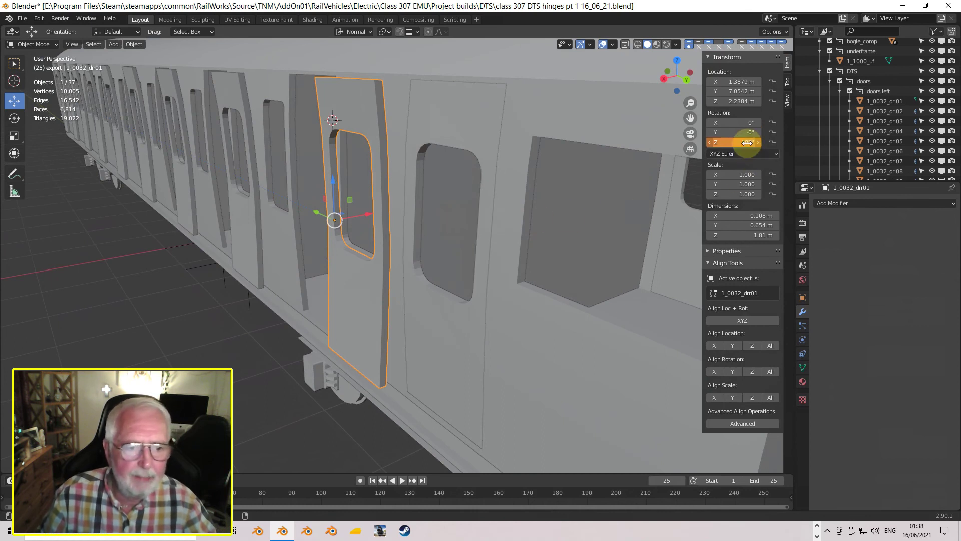
Reduce the Z rotation of door 1_0032_drr01 to 170° and keyframe it at frame 25
left_click_drag(747, 142, 734, 142)
middle_click_drag(576, 228, 500, 261)
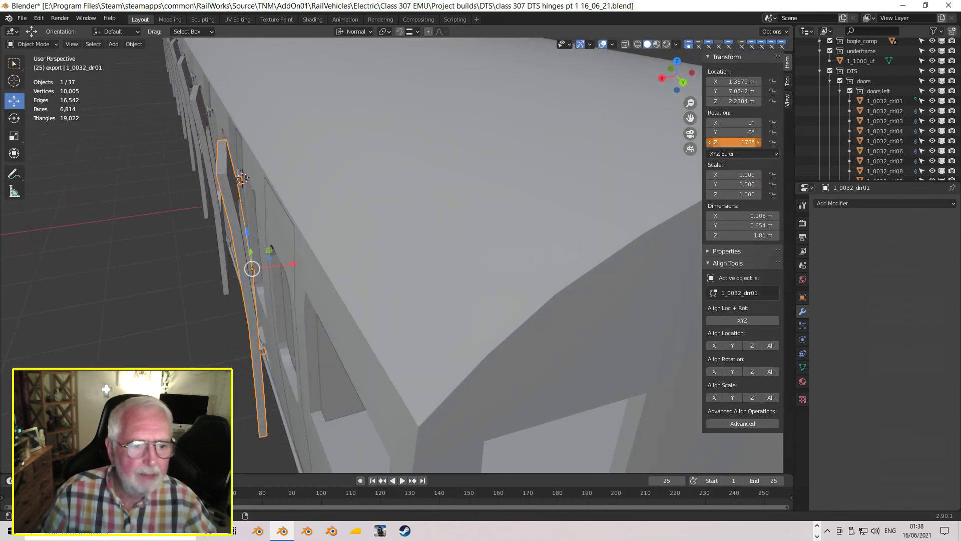
left_click(736, 142)
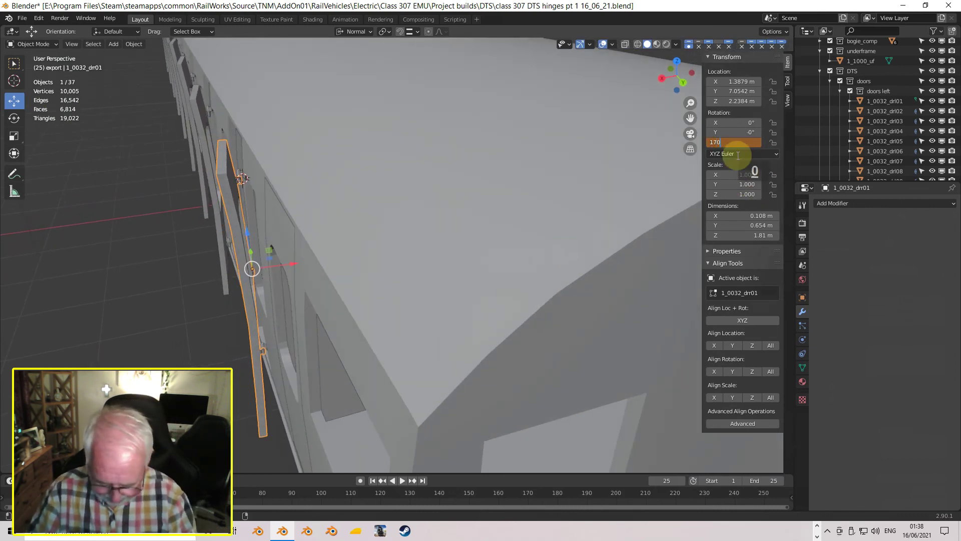
type("170")
key("Return")
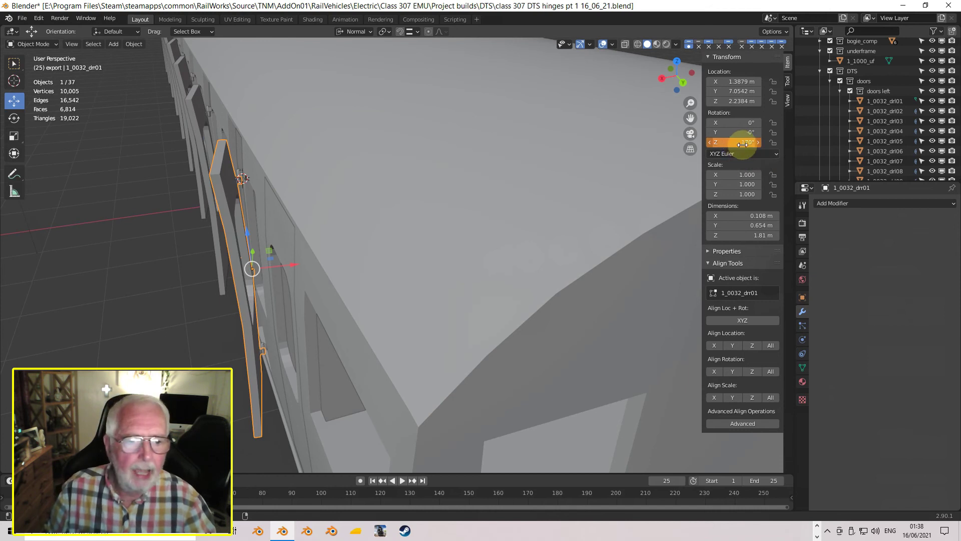
right_click(735, 145)
left_click(734, 145)
scroll(311, 338, "down", 5)
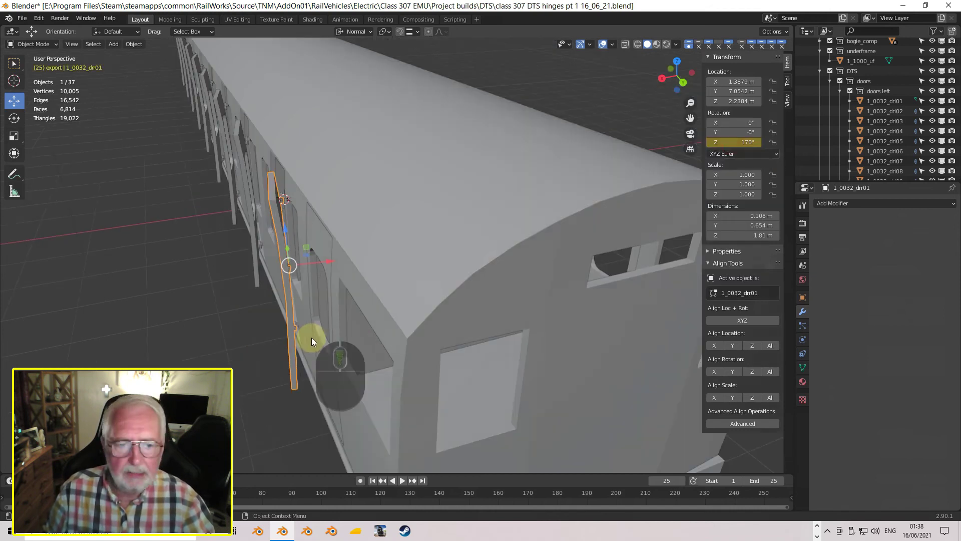
scroll(313, 336, "down", 1)
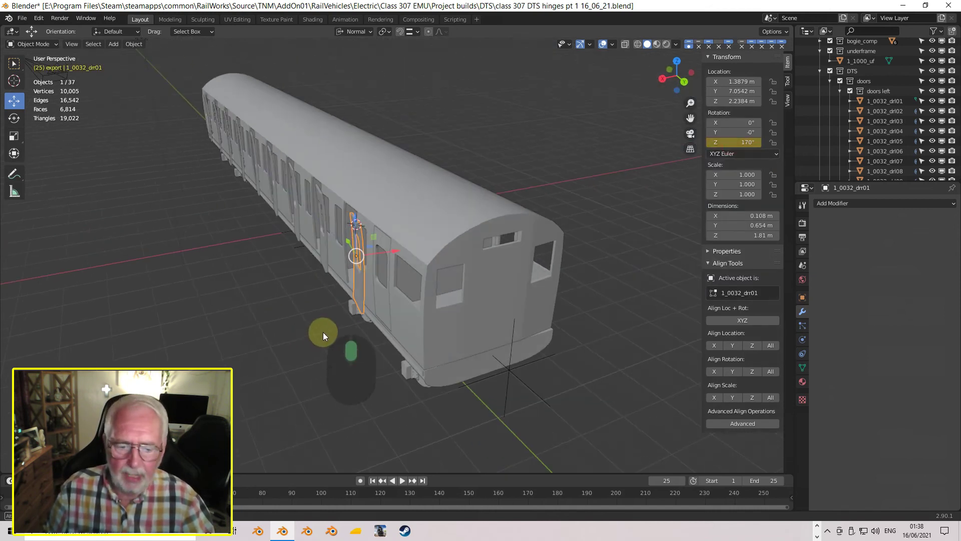
Play the door animation from frame 1 to check the swing of door 1_0032_drr01, and return to frame 1
left_click(372, 481)
left_click(401, 480)
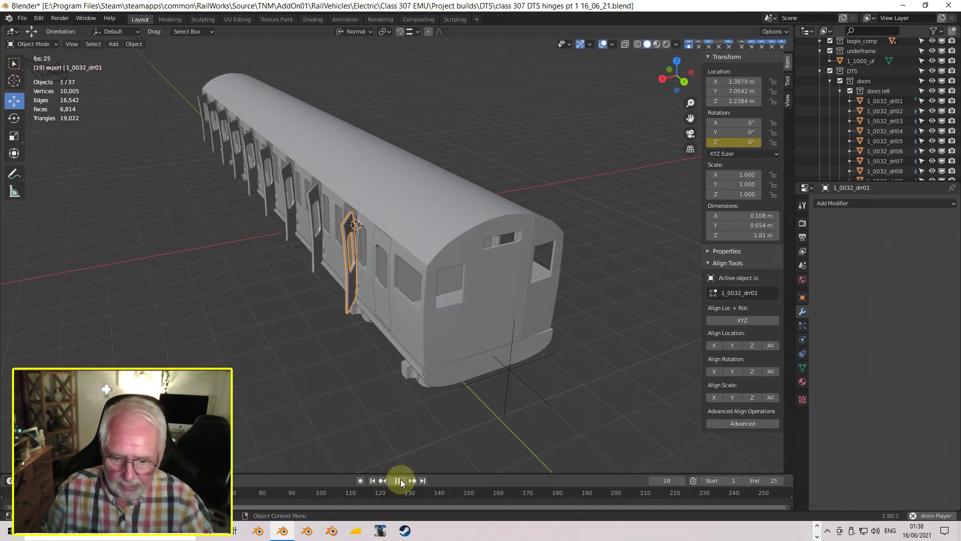
left_click(401, 479)
left_click(373, 480)
Select door 1_0032_drl01 on the opposite side and insert a single keyframe for its 0° Z rotation at frame 1
middle_click_drag(507, 368, 377, 386)
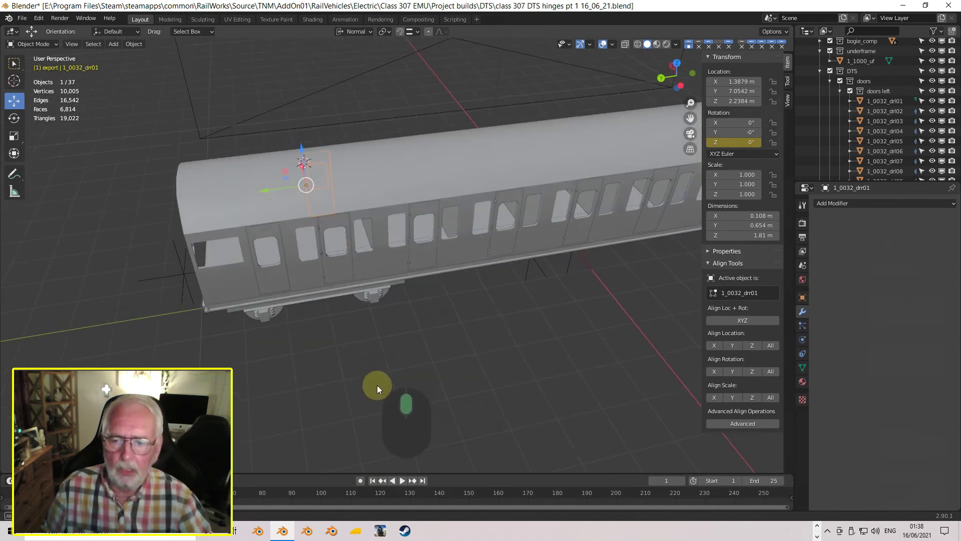
left_click(342, 271)
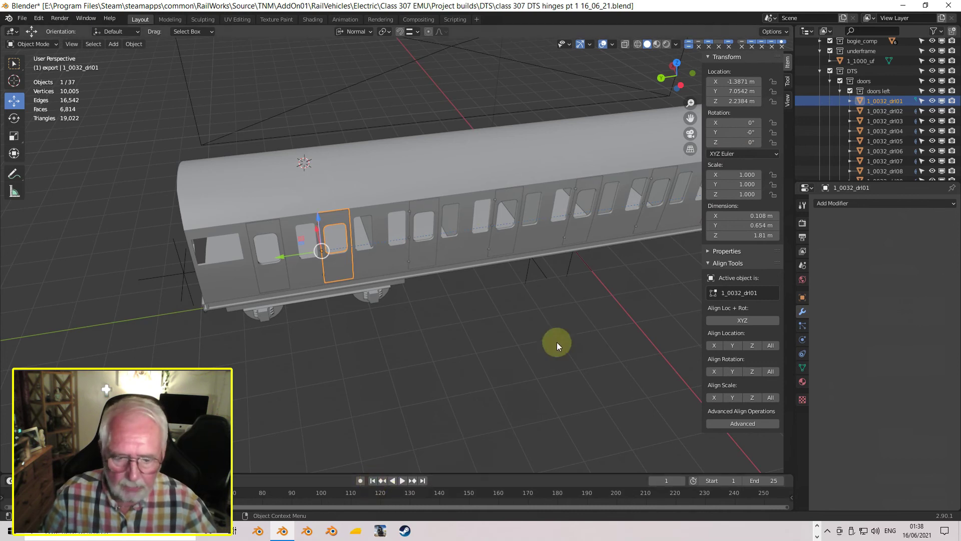
right_click(753, 143)
left_click(731, 144)
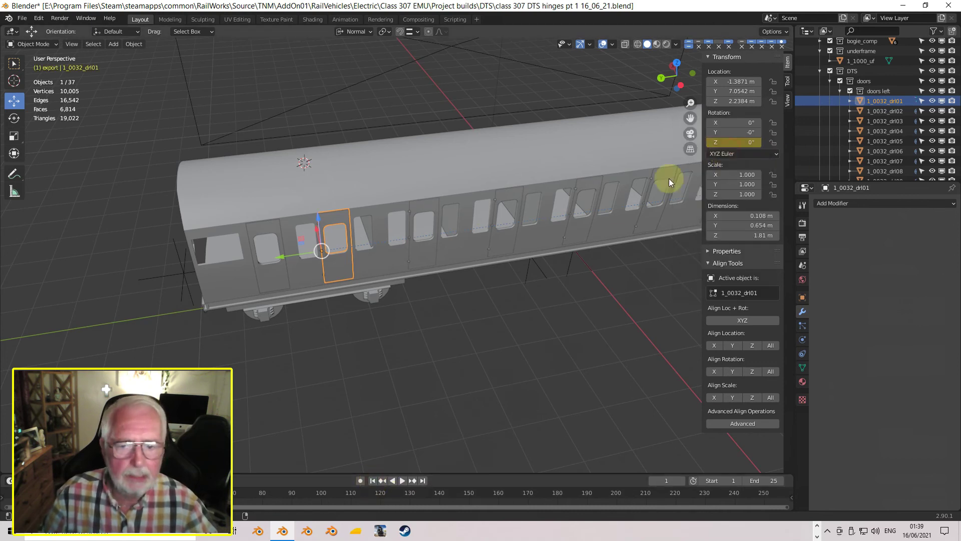
Go to the end frame, 25, set the Z rotation of door 1_0032_drl01 to -170° and insert a single keyframe for it
left_click(422, 481)
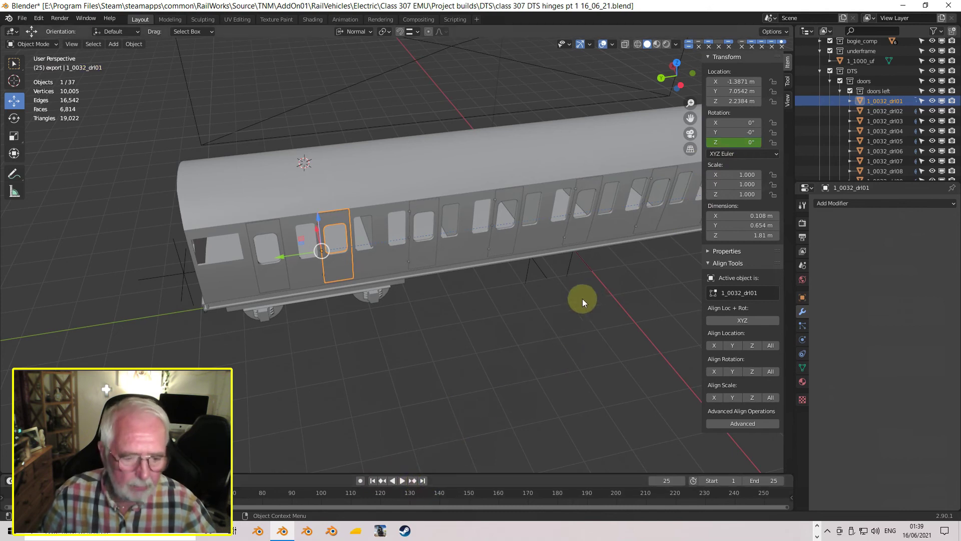
left_click(739, 142)
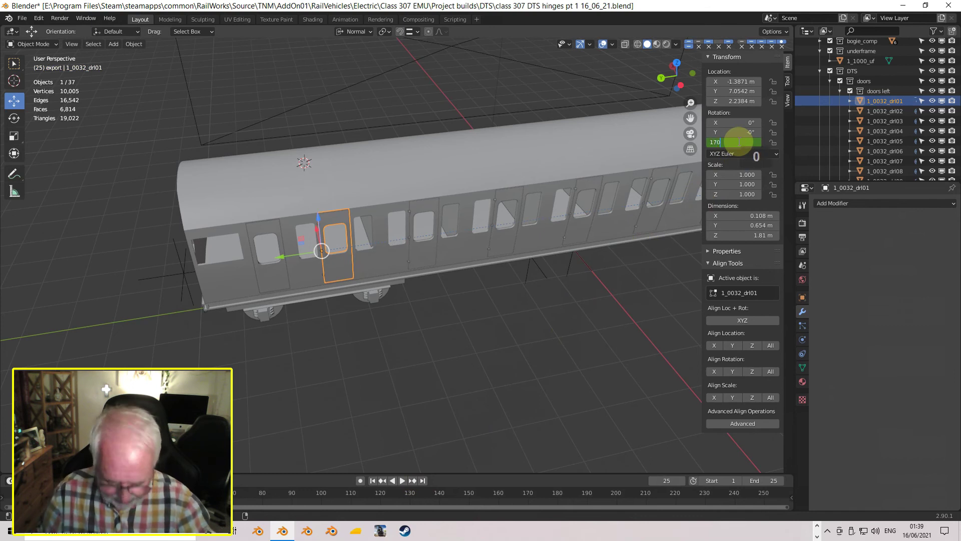
type("170")
key("Return")
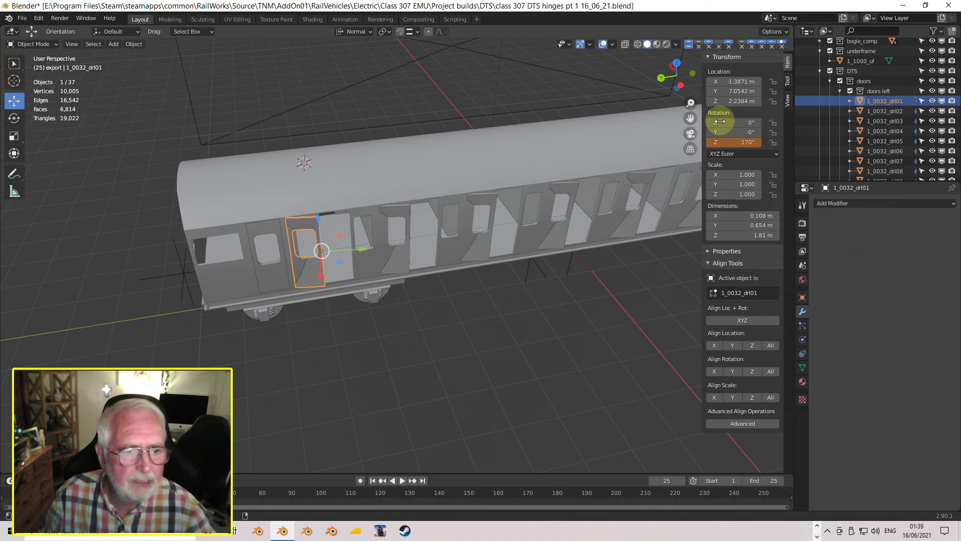
left_click(726, 142)
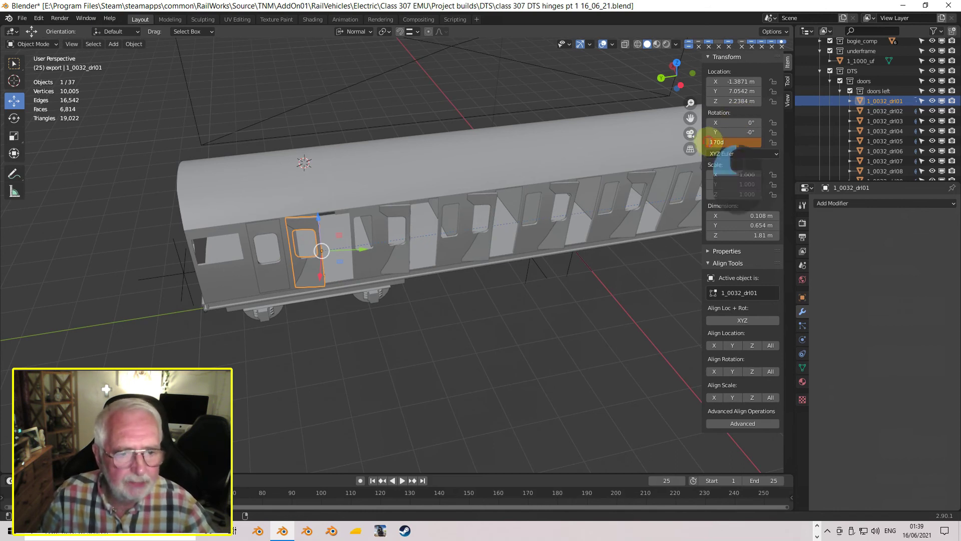
type("-")
key("Return")
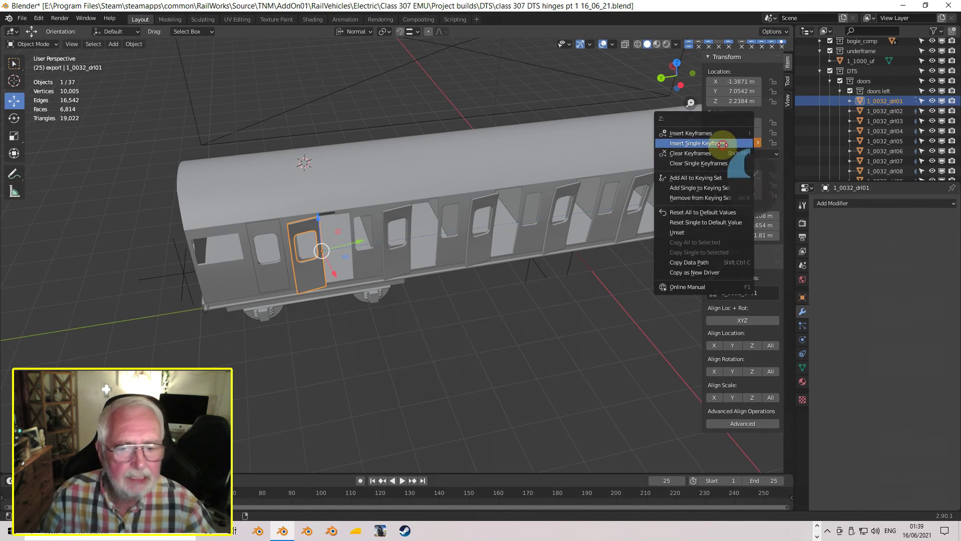
left_click(734, 143)
Play the animation to check the doors swinging along the carriage, and return to frame 1
middle_click_drag(527, 236, 521, 223)
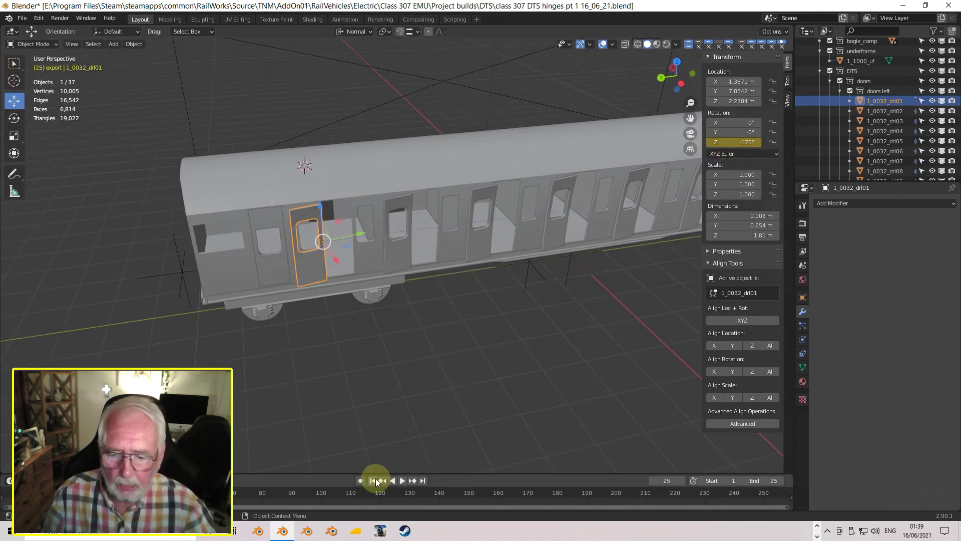
left_click(401, 481)
middle_click_drag(373, 465, 437, 395)
scroll(451, 393, "down", 2)
scroll(456, 394, "up", 1)
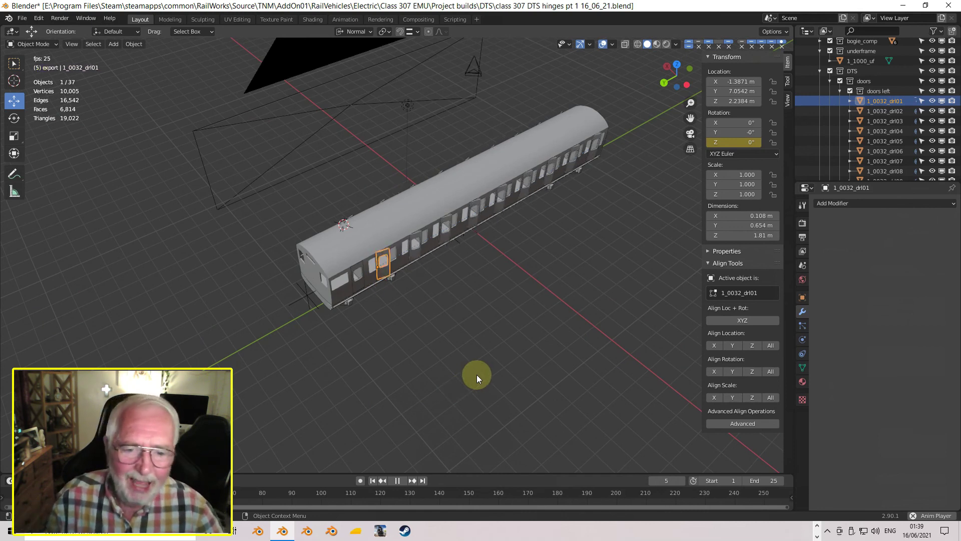
left_click(394, 480)
left_click(374, 480)
Set the keyframe interpolation of door 1_0032_drr01 to Linear in the Graph Editor, and return to the 3D Viewport
middle_click_drag(417, 317, 440, 278)
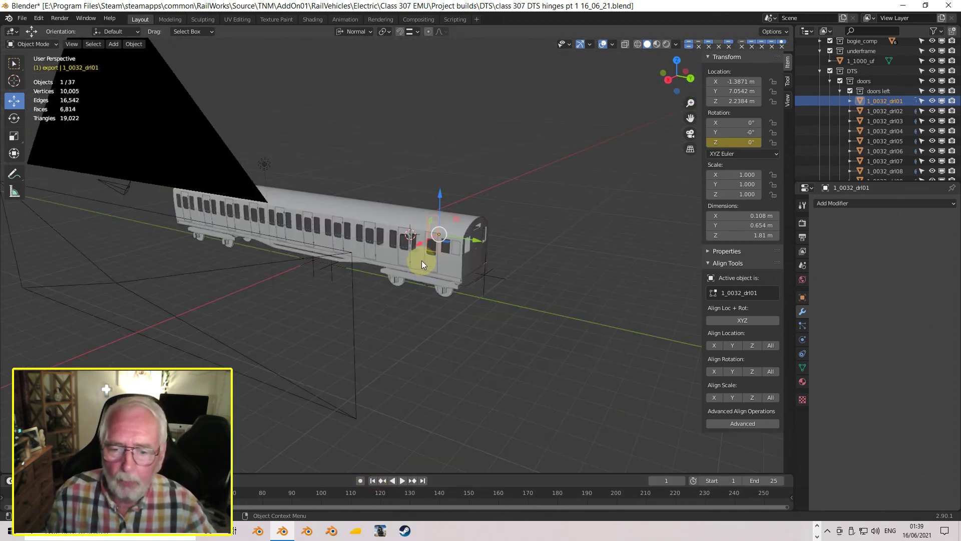
left_click(406, 256)
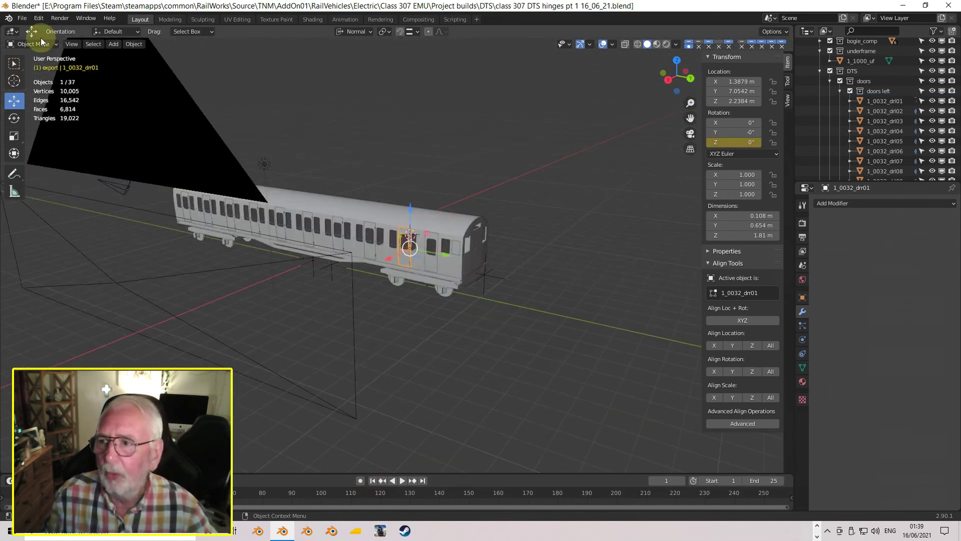
left_click(12, 32)
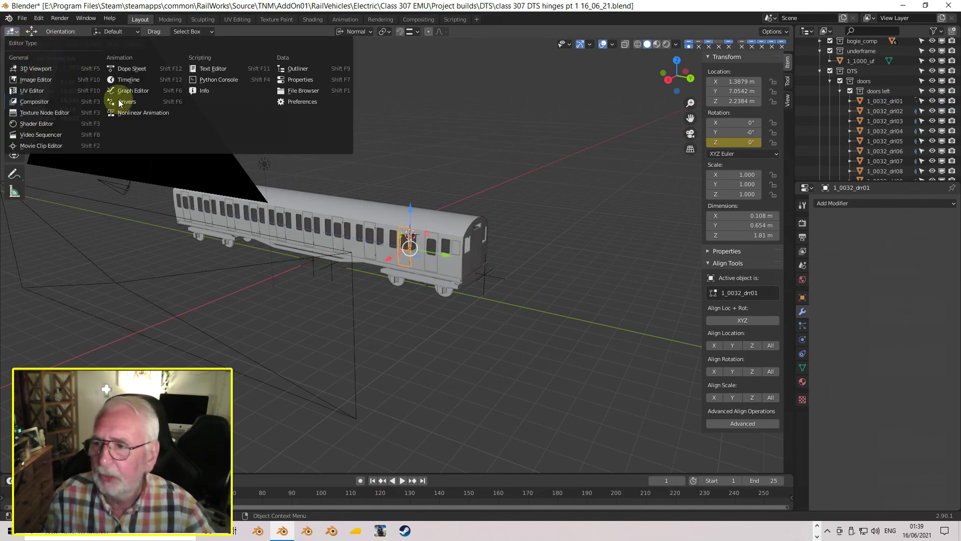
left_click(150, 90)
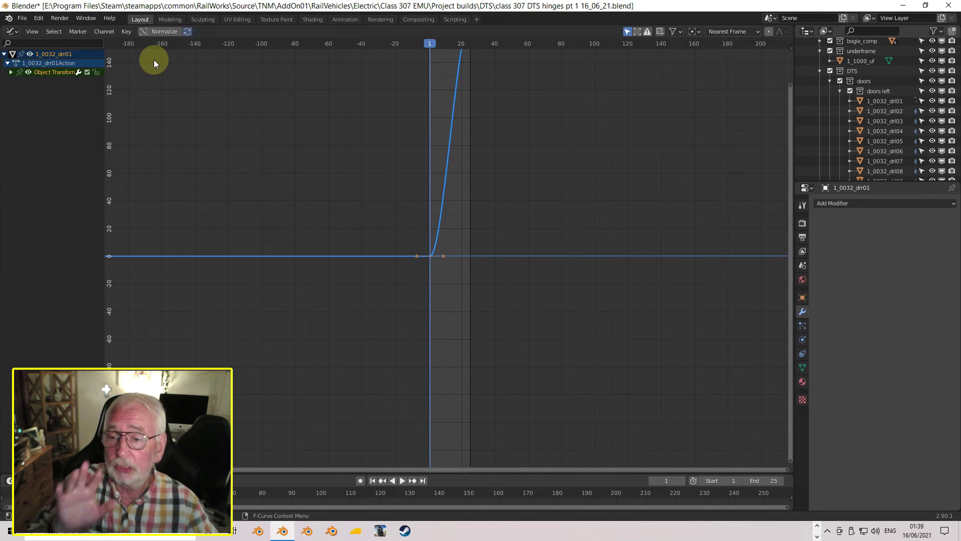
left_click(127, 32)
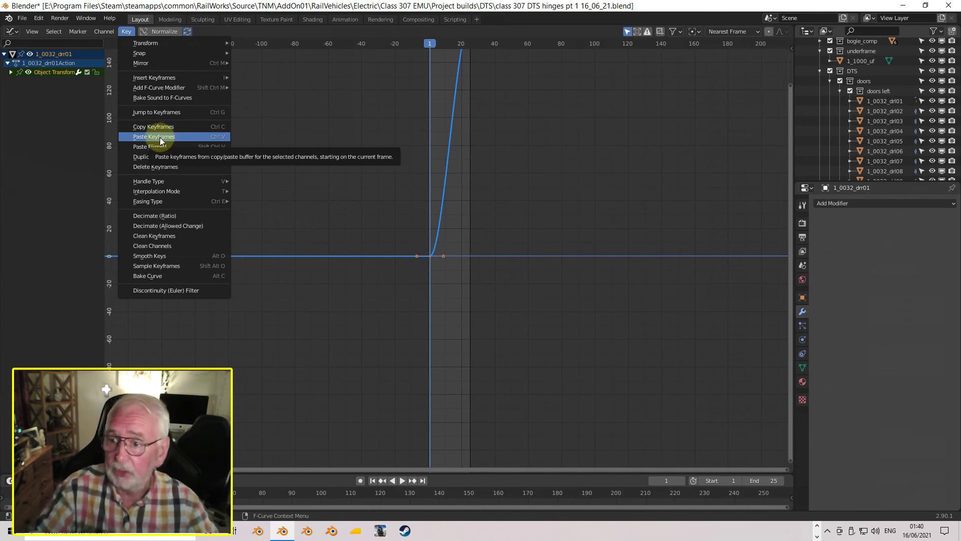
mouse_move(159, 191)
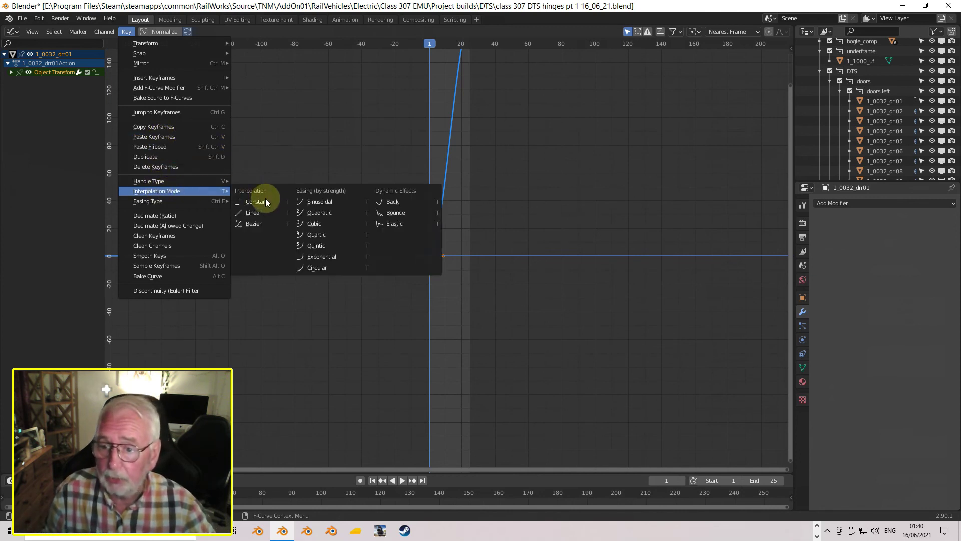
left_click(256, 212)
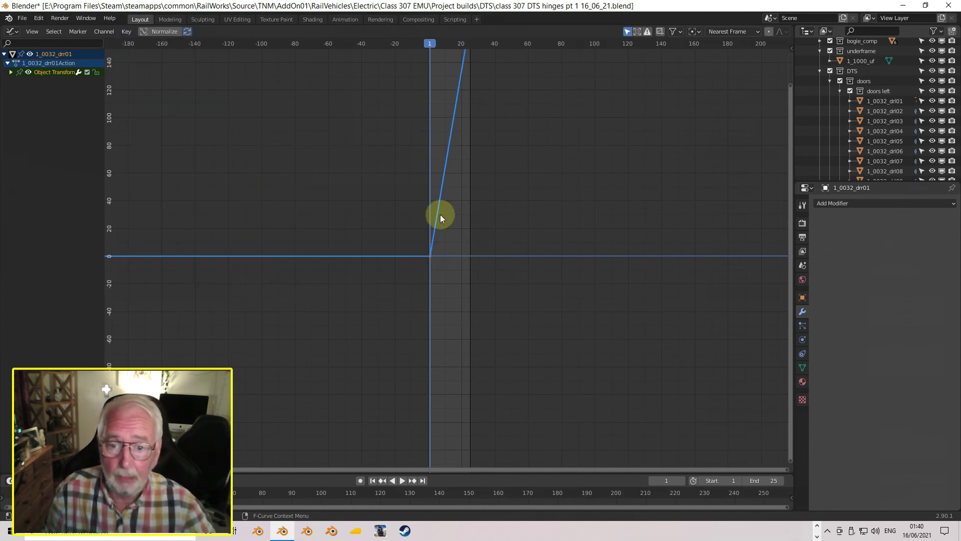
left_click(12, 31)
left_click(23, 68)
Set the keyframe interpolation of door 1_0032_drl01 to Linear in the Graph Editor, and return to the 3D Viewport
middle_click_drag(417, 275, 344, 255)
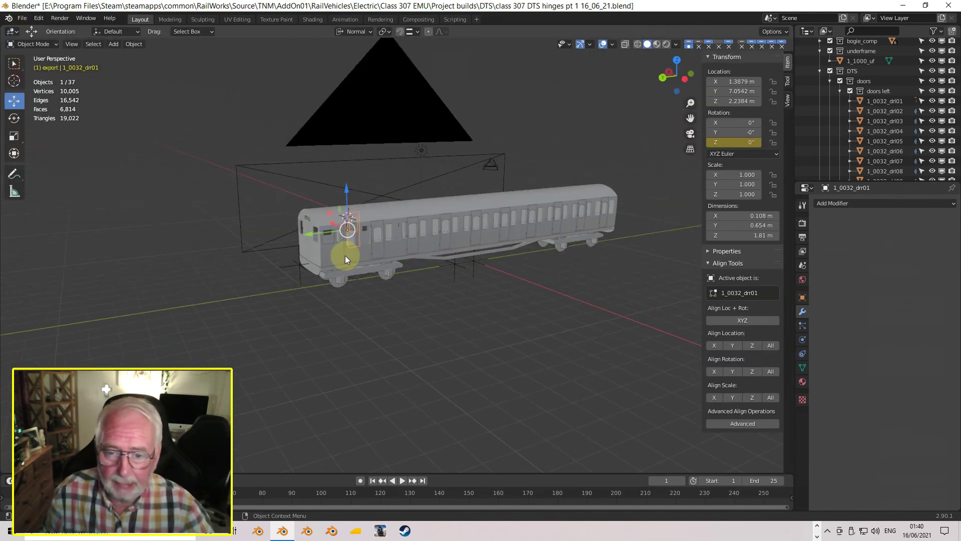
left_click(376, 251)
left_click(12, 32)
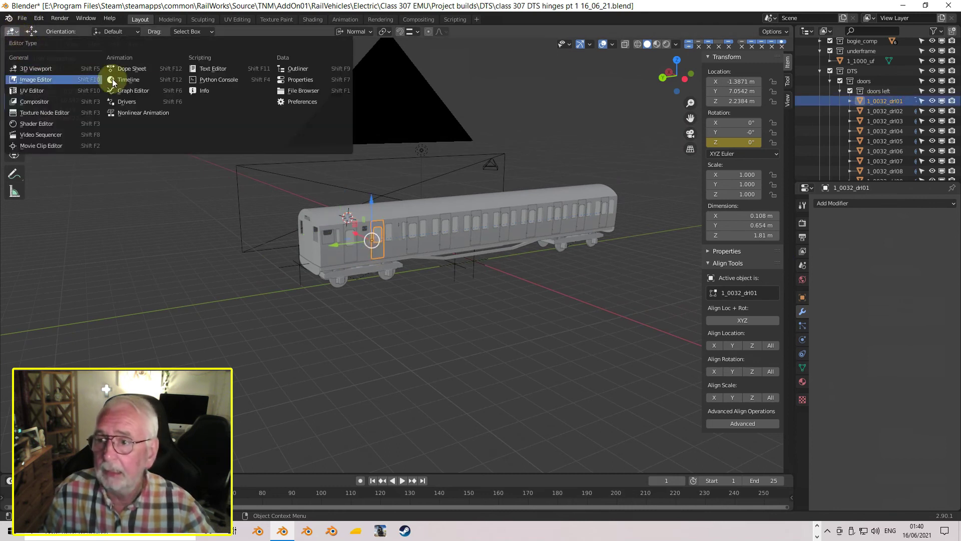
left_click(126, 92)
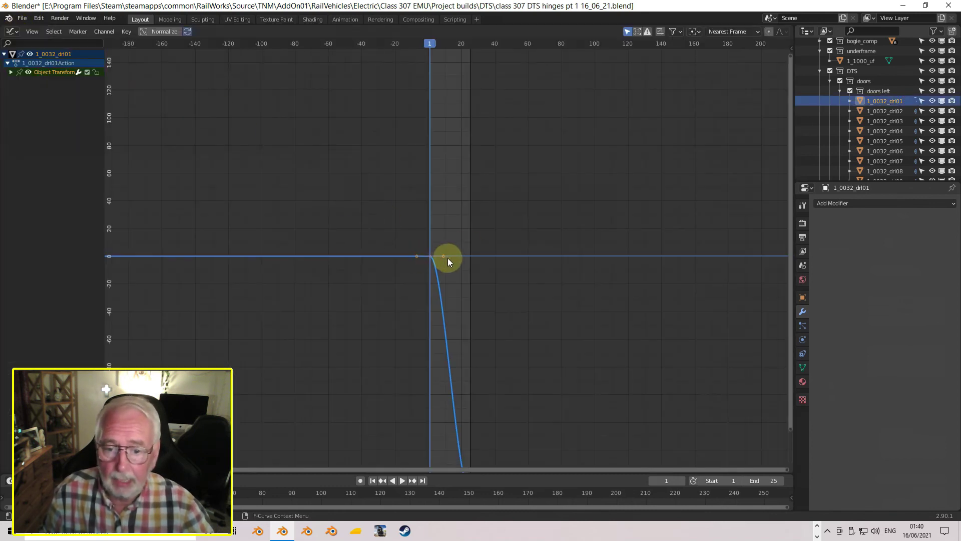
left_click(126, 31)
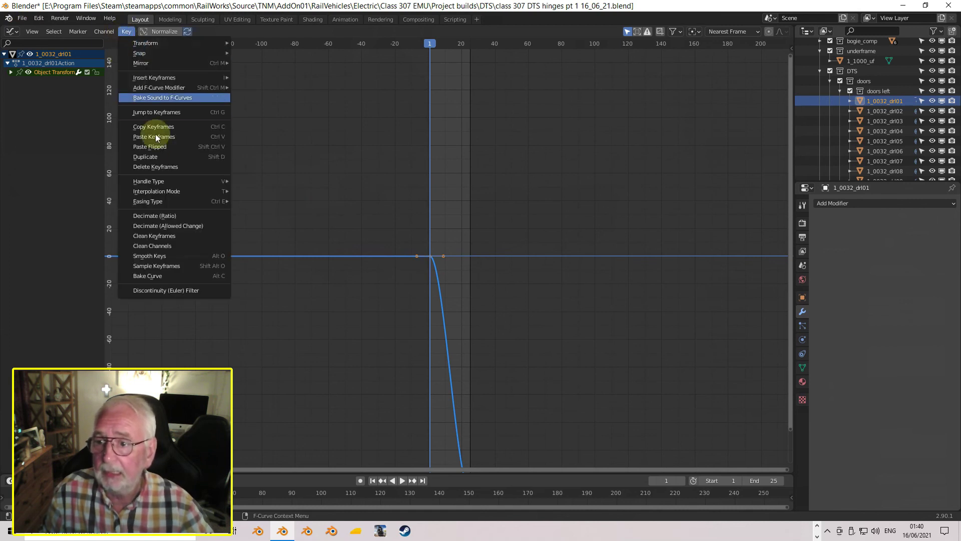
mouse_move(152, 192)
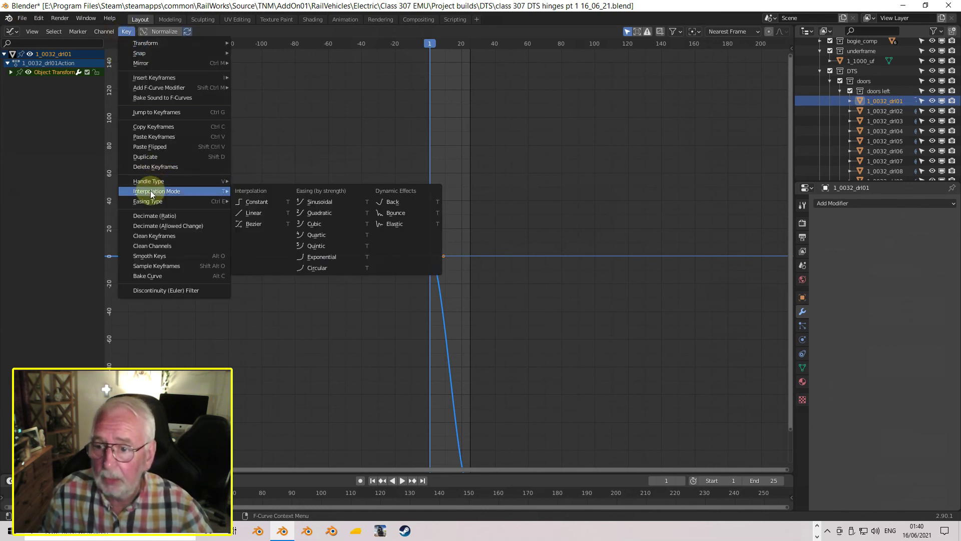
left_click(251, 213)
left_click(12, 32)
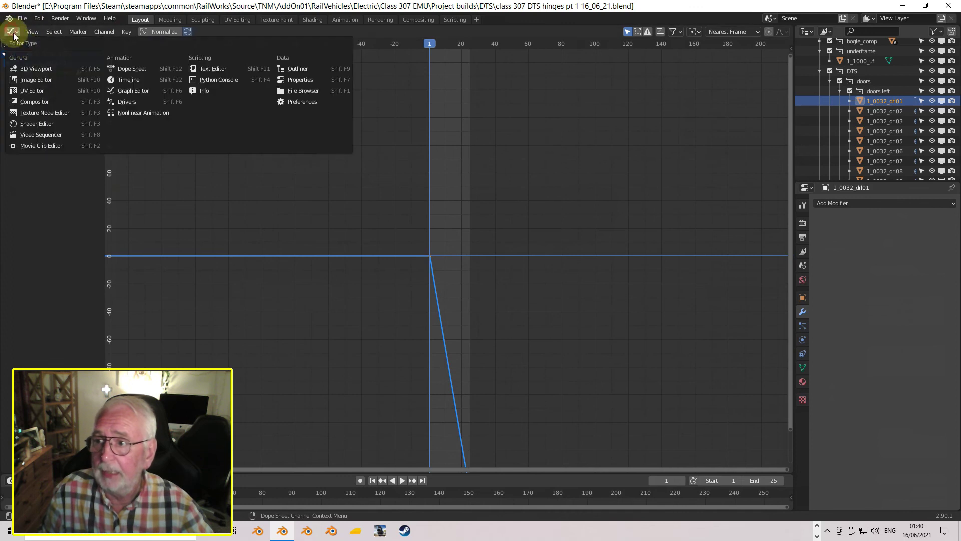
left_click(28, 66)
Select all nine right-hand doors along the carriage side, from 1_0032_drr09 to 1_0032_drr01, with 1_0032_drr01 as the active object
middle_click_drag(350, 221, 284, 236)
scroll(382, 247, "up", 5)
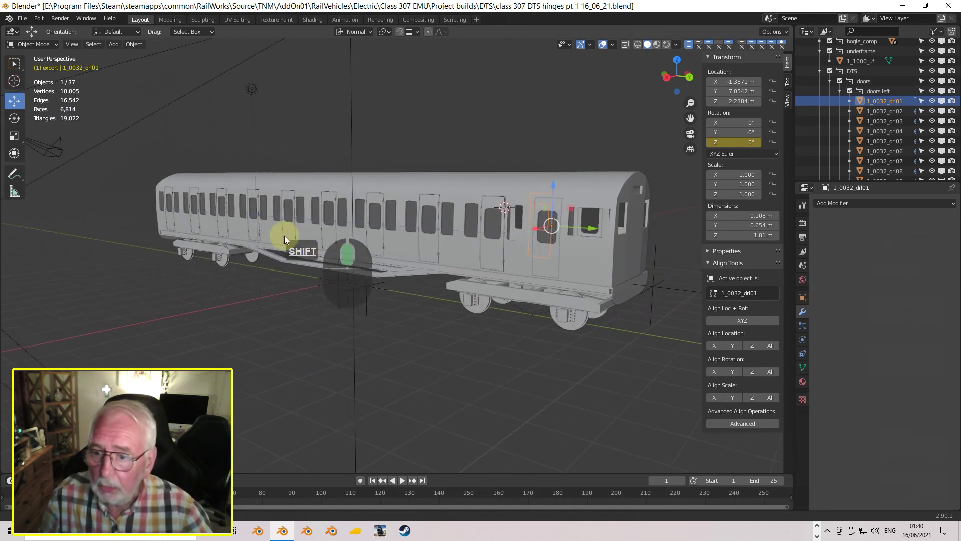
left_click(169, 217)
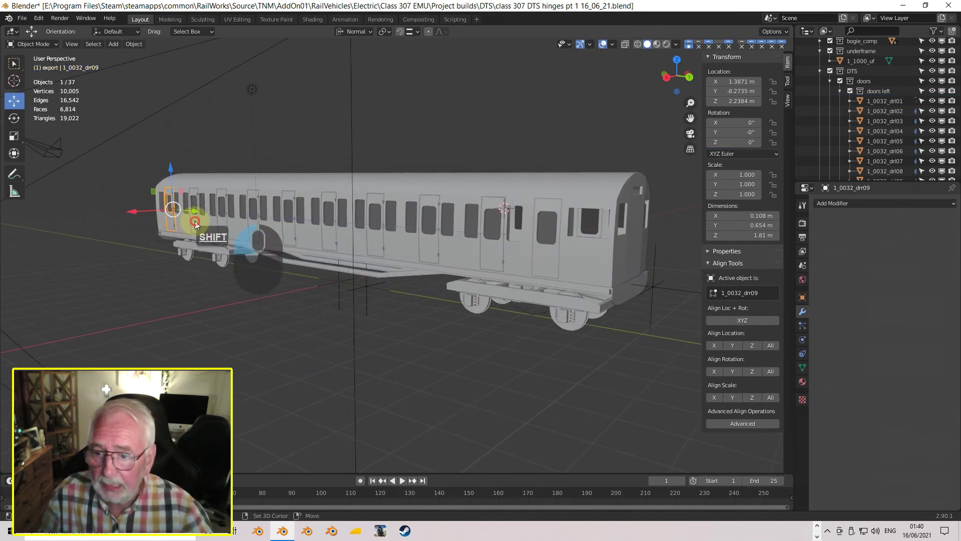
left_click(196, 220, "shift")
left_click(224, 223, "shift")
left_click(255, 226, "shift")
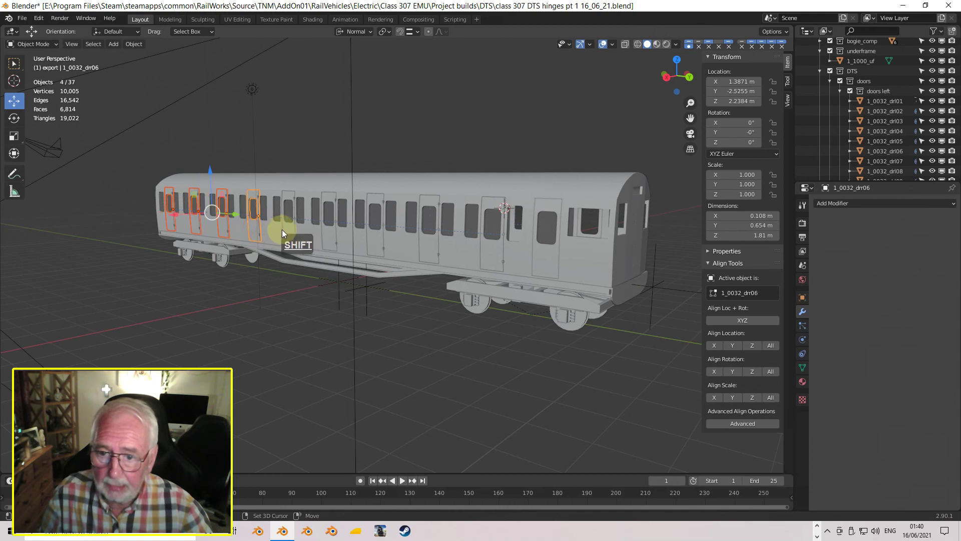
left_click(289, 229, "shift")
left_click(327, 231, "shift")
left_click(375, 238, "shift")
left_click(427, 241, "shift")
left_click(486, 247, "shift")
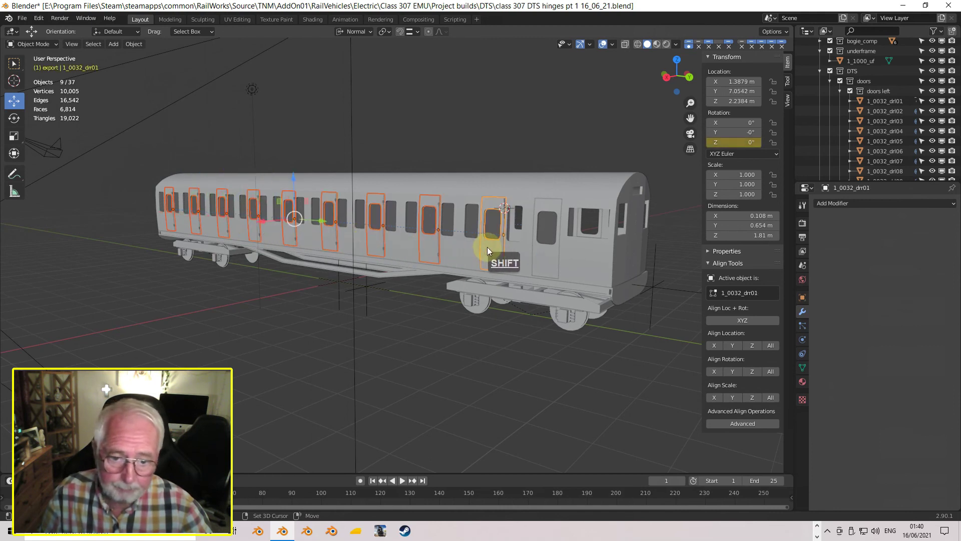
middle_click_drag(488, 248, 476, 258)
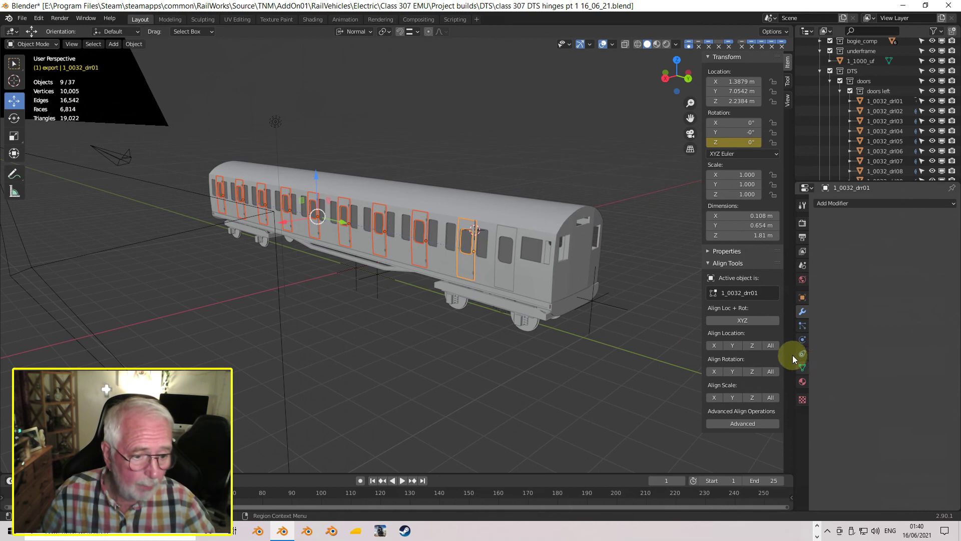
Export the animation of the selected right-hand doors as an IA file, overwriting doors_r.ia in the engine folder
left_click(802, 265)
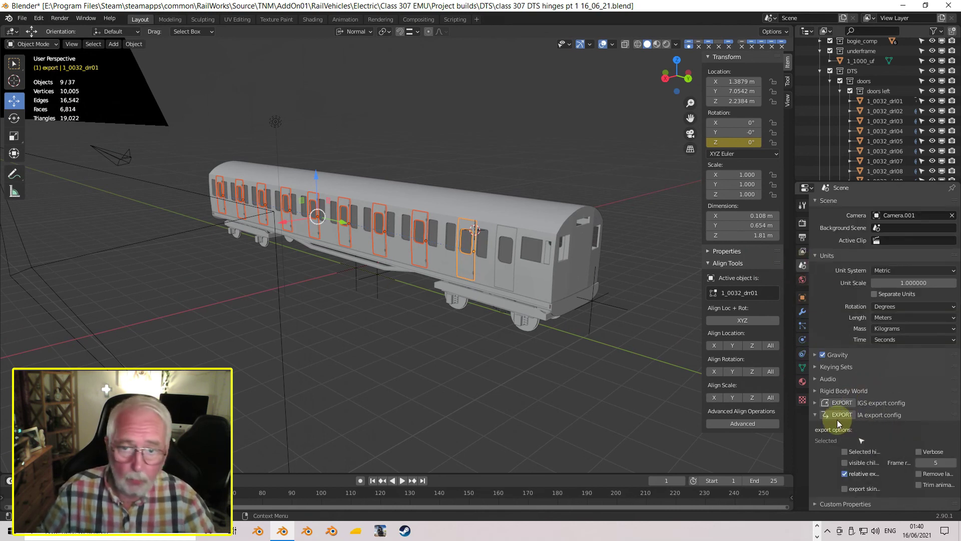
left_click(871, 443)
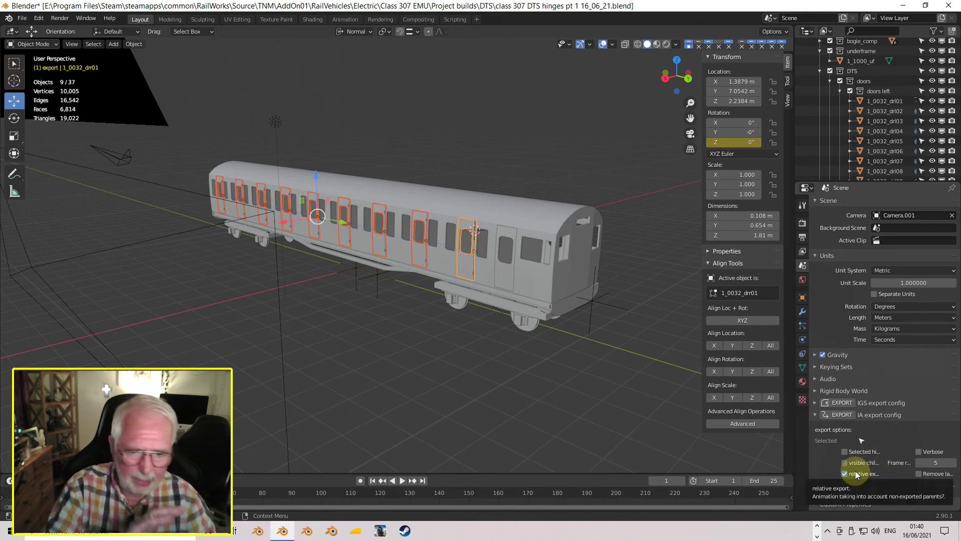
left_click(880, 439)
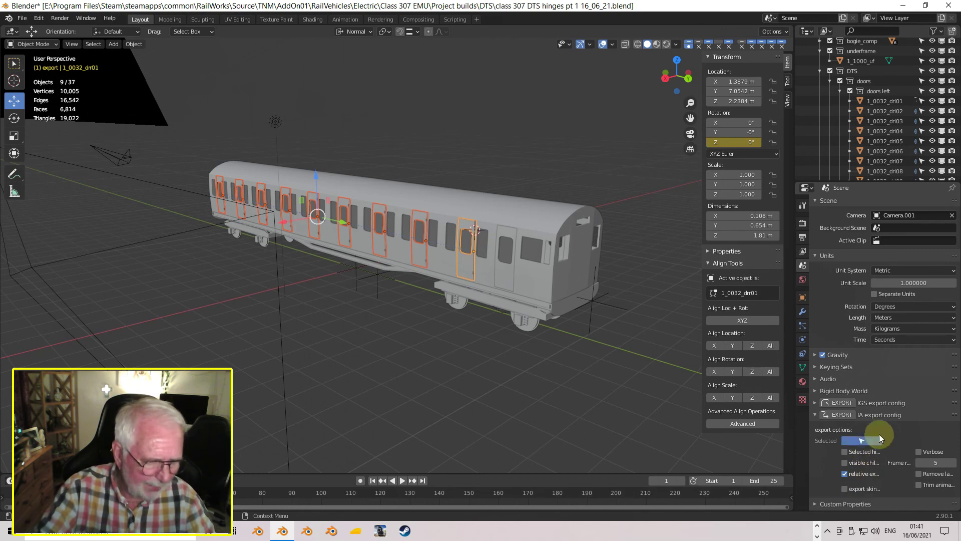
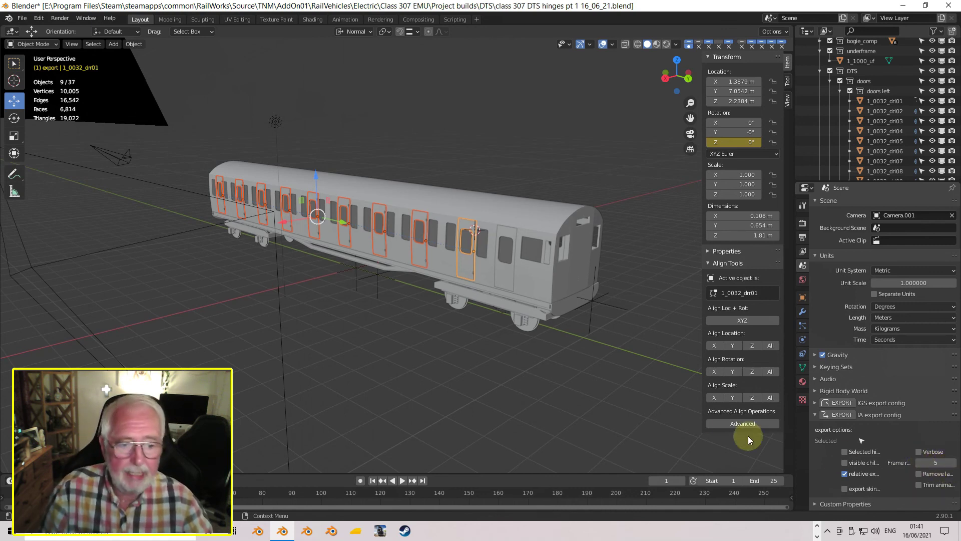
left_click(840, 416)
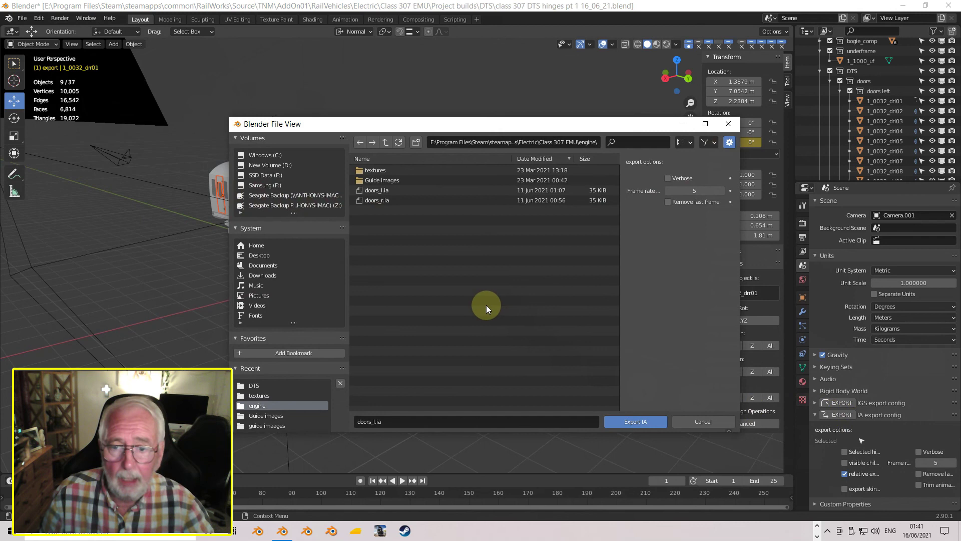
left_click(380, 199)
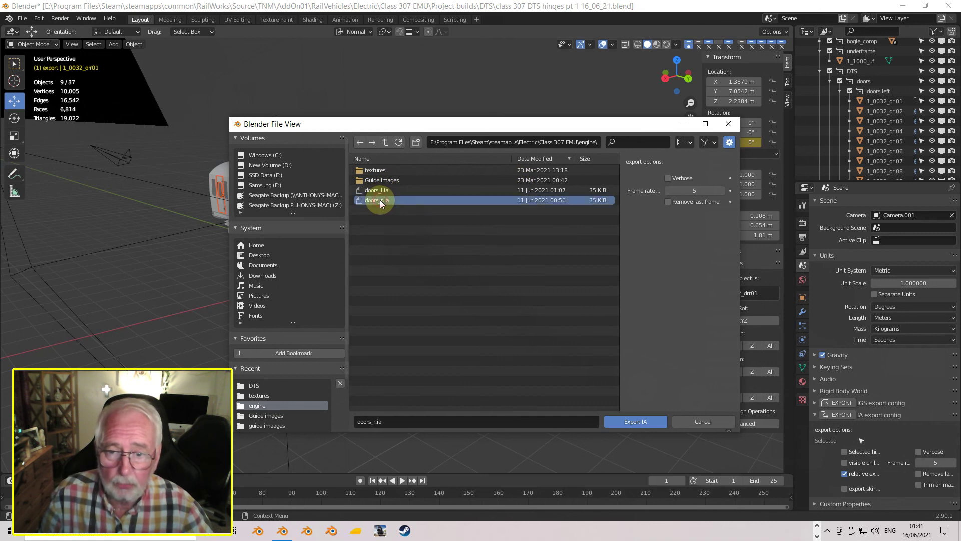
left_click(633, 421)
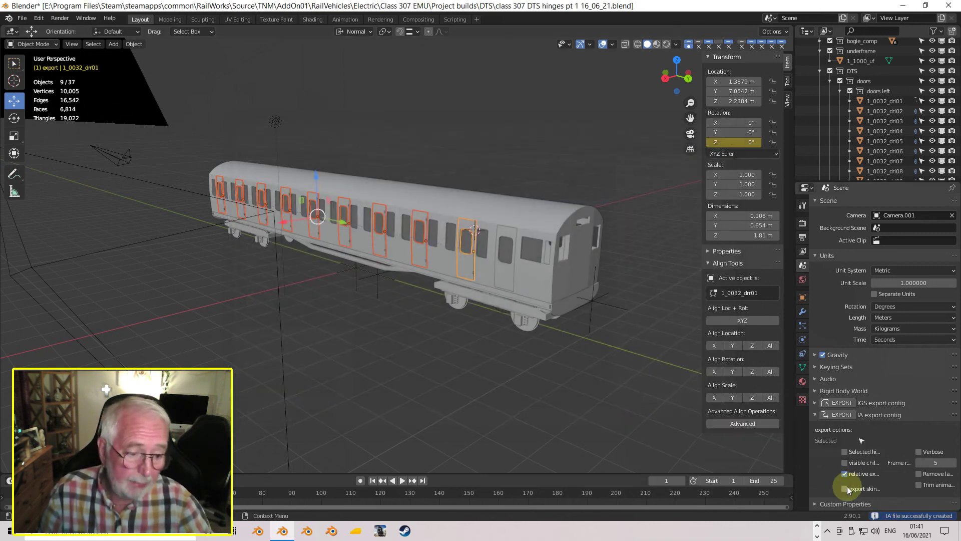
Select all nine left-hand doors along the opposite carriage side, finishing with 1_0032_drl01 as the active object
middle_click_drag(642, 396, 518, 382)
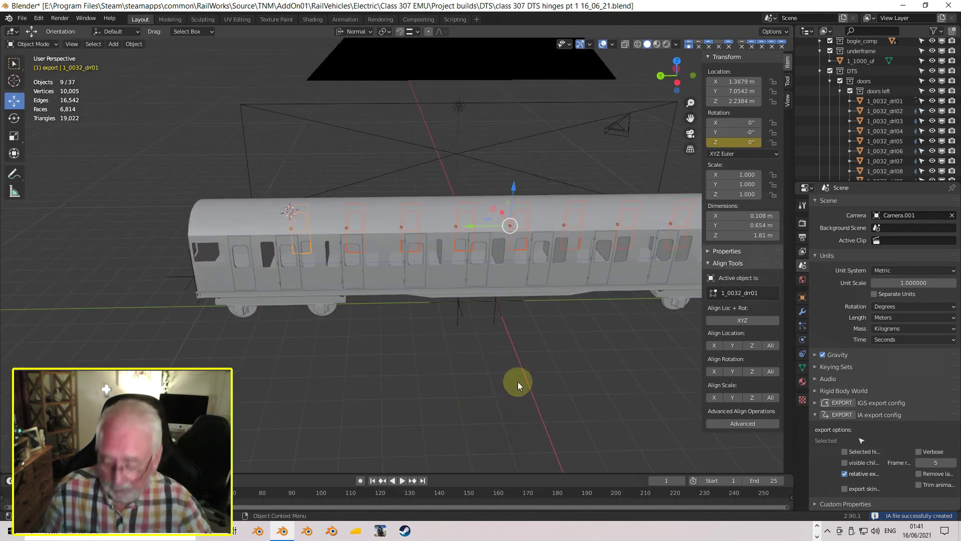
middle_click_drag(549, 350, 495, 321, "shift")
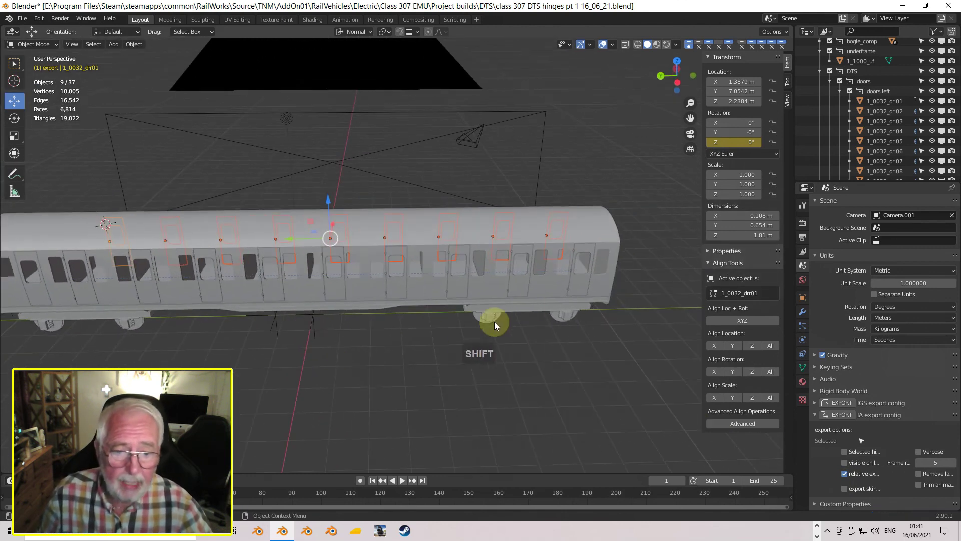
left_click(576, 284)
left_click(517, 283, "shift")
left_click(445, 284, "shift")
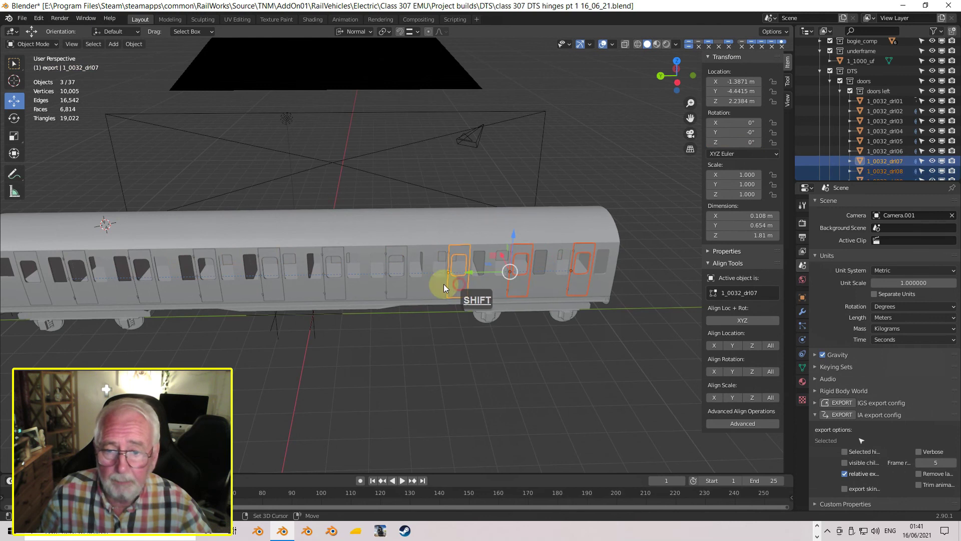
left_click(395, 282, "shift")
left_click(334, 287, "shift")
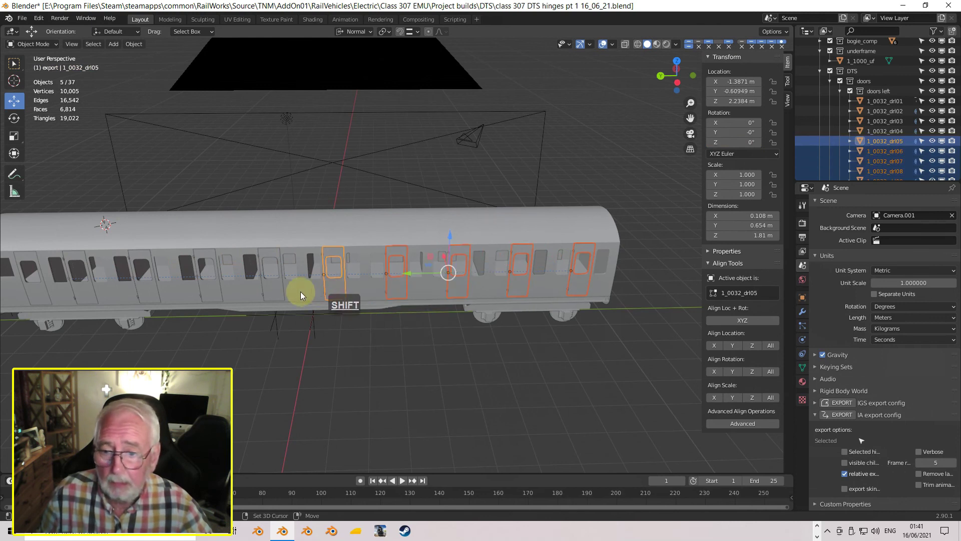
left_click(275, 290, "shift")
middle_click_drag(277, 290, 399, 281, "shift")
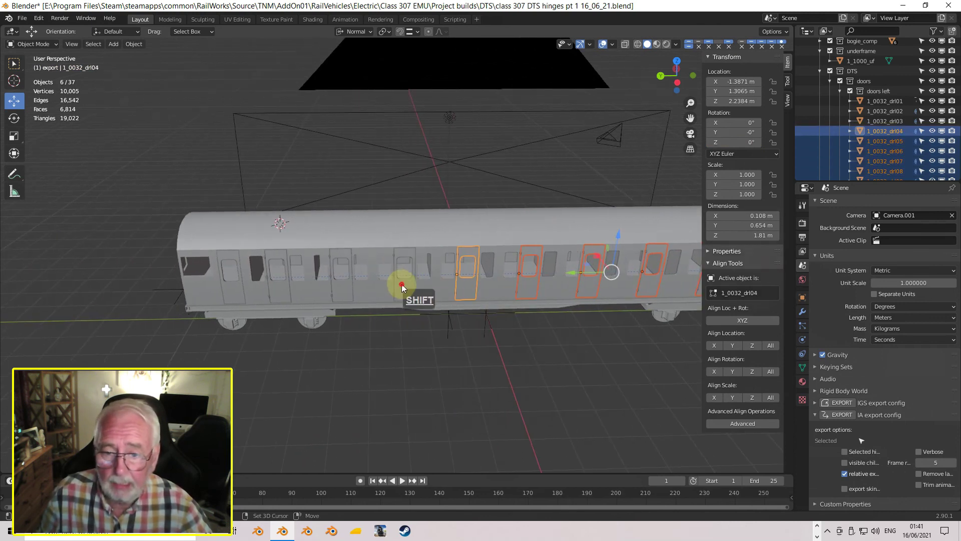
left_click(402, 284, "shift")
left_click(339, 287, "shift")
left_click(281, 289, "shift")
middle_click_drag(296, 292, 418, 281)
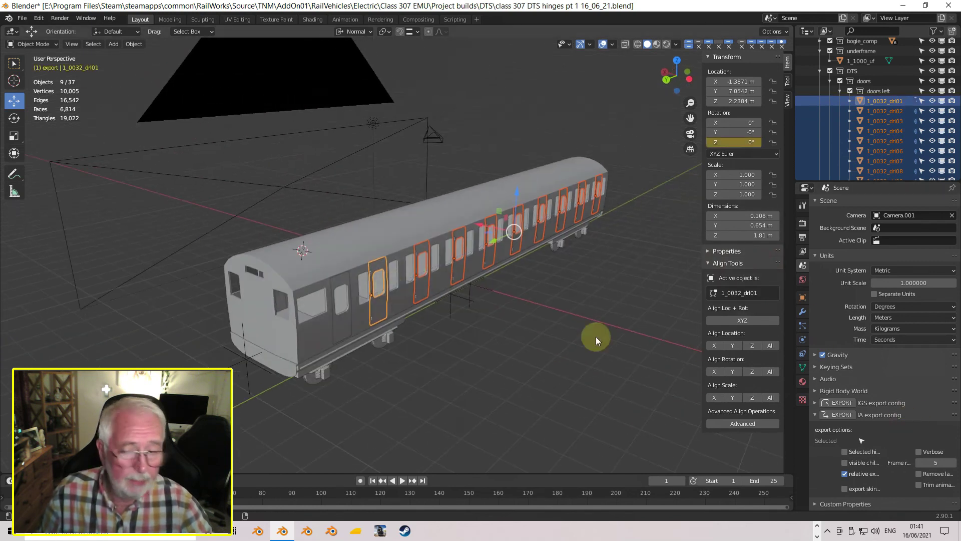
Export the animation of the selected left-hand doors as an IA file, overwriting doors_l.ia in the engine folder
left_click(843, 414)
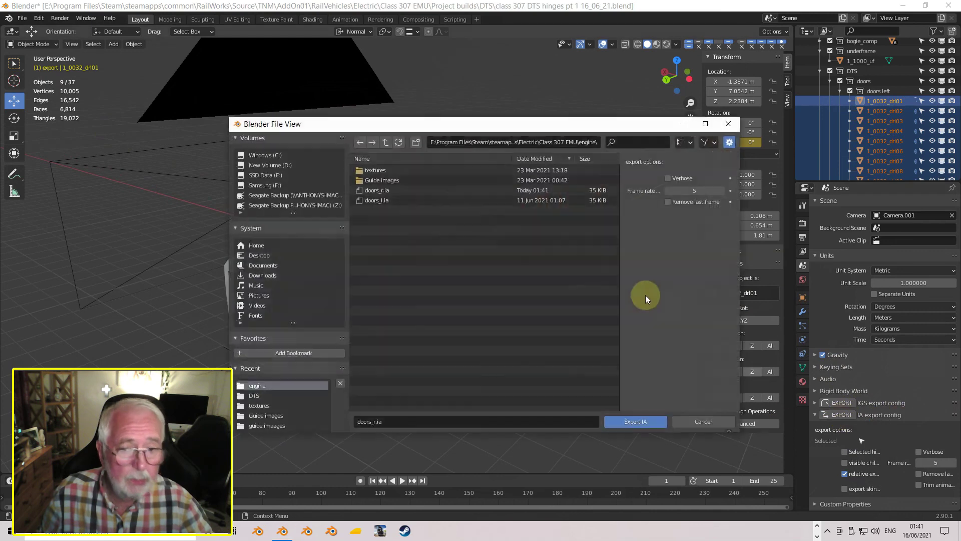
left_click(390, 200)
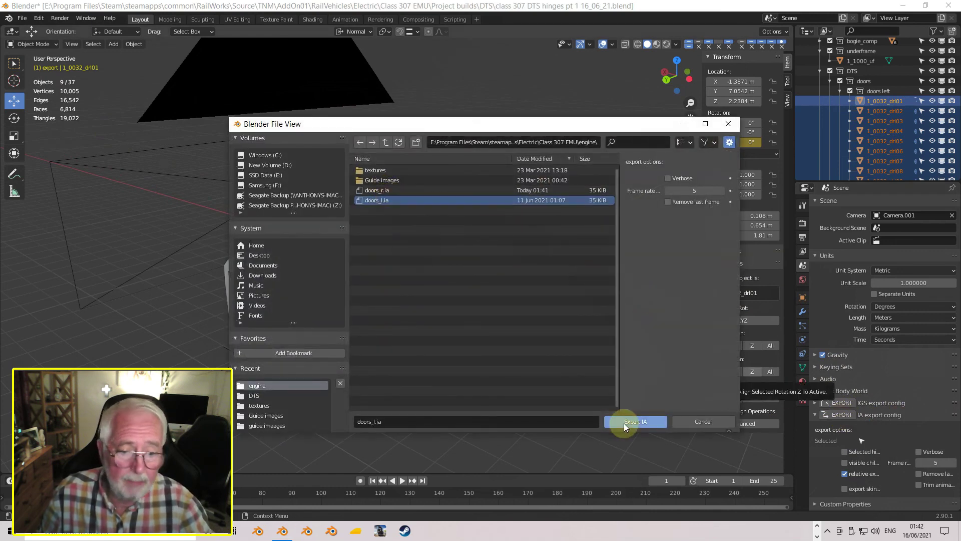
left_click(629, 422)
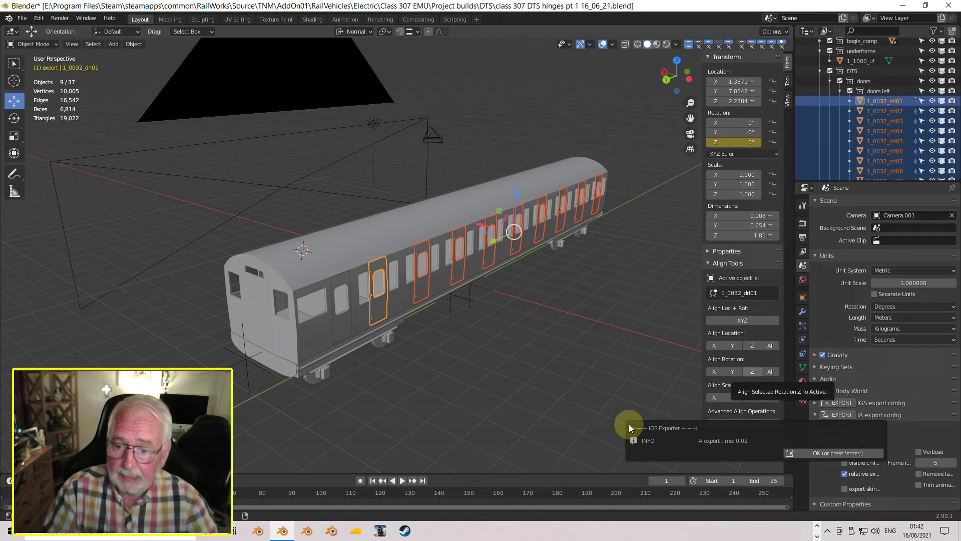
middle_click_drag(491, 364, 537, 354)
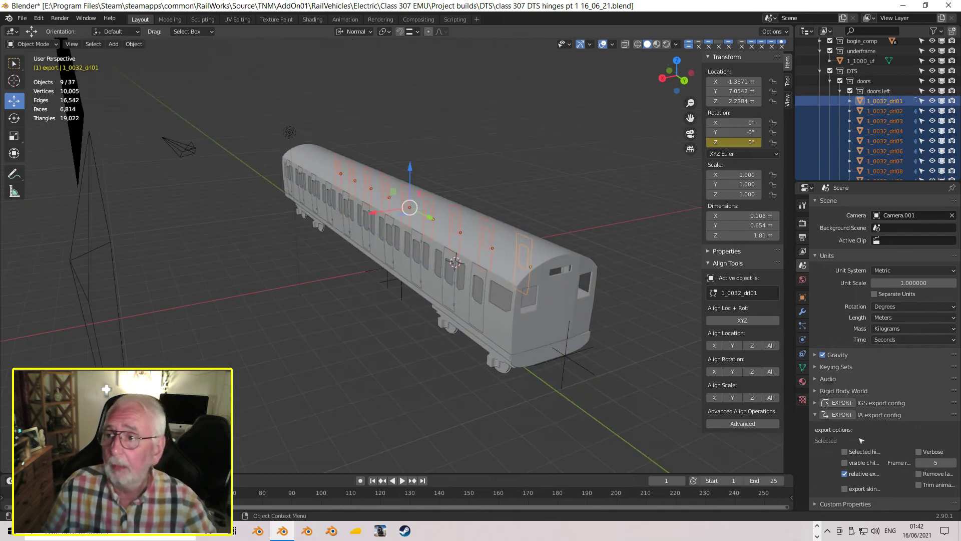
Save the project in the DTS folder under the new name class 307 DTS anim 16_06_21.blend
left_click(22, 18)
left_click(46, 96)
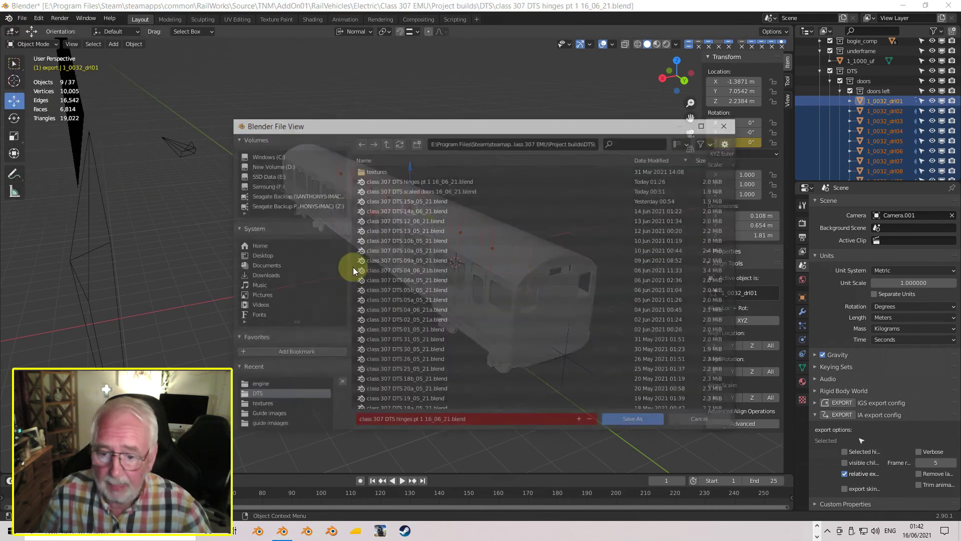
left_click(406, 423)
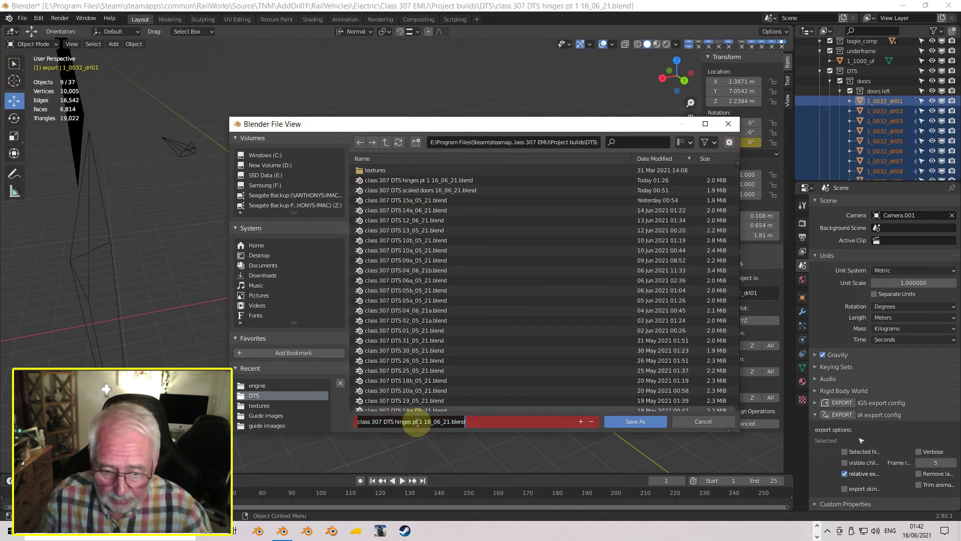
key("Escape")
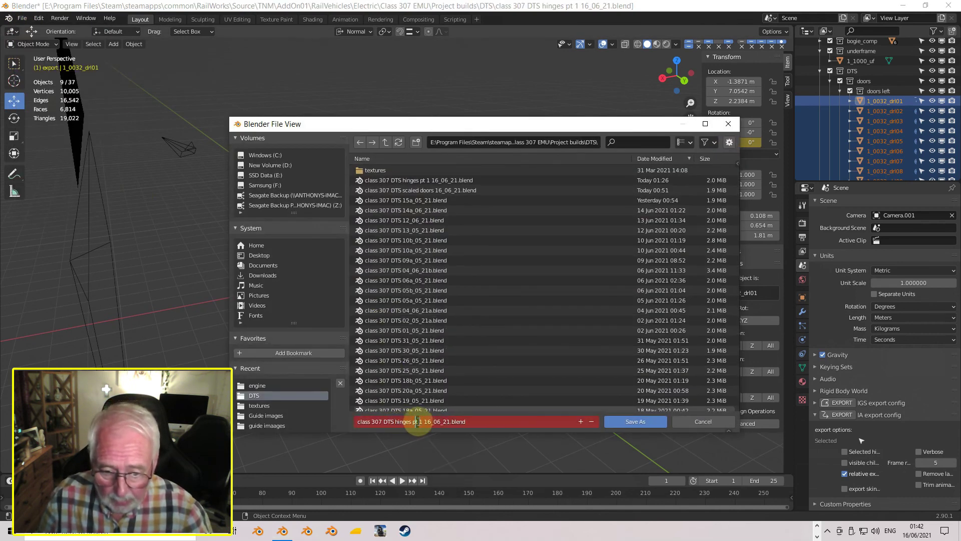
left_click_drag(420, 423, 398, 424)
type("AN")
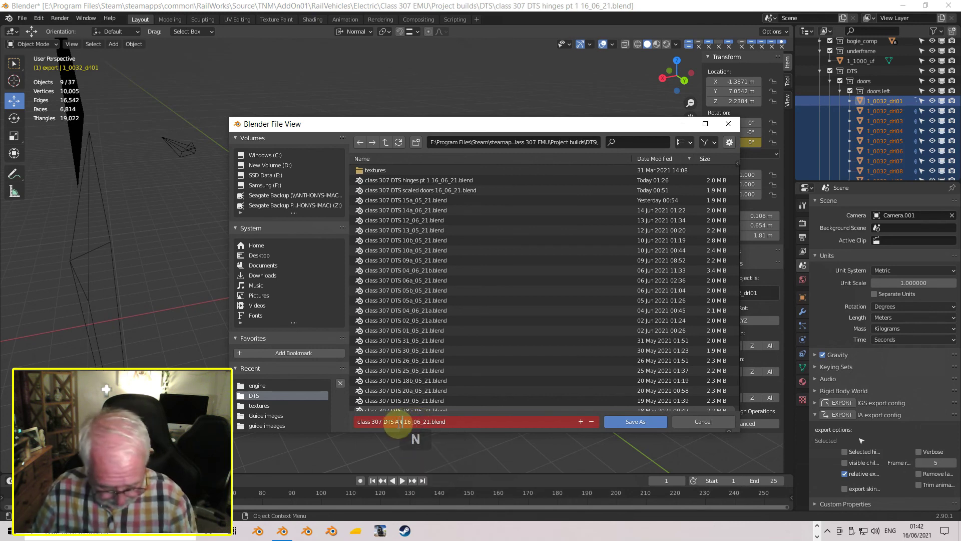
key("BackSpace")
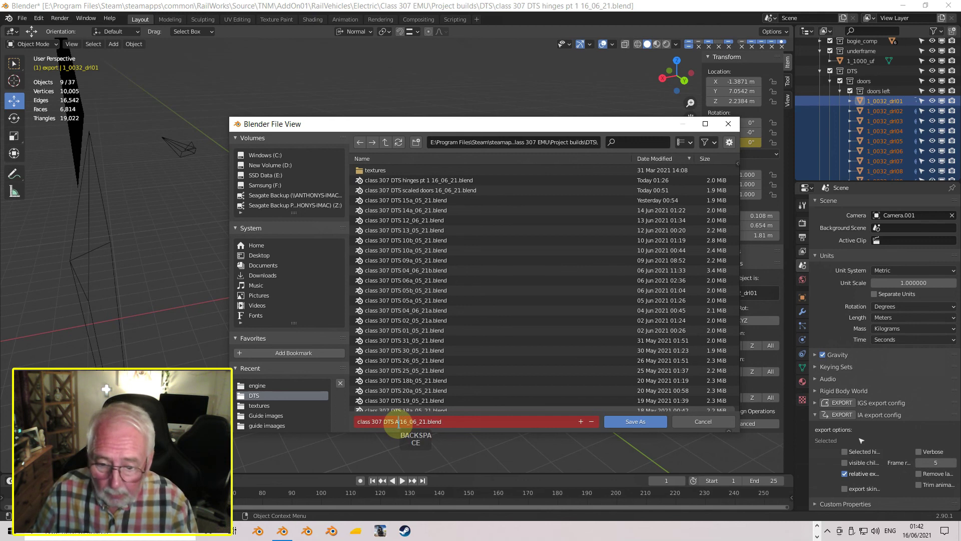
type("anim")
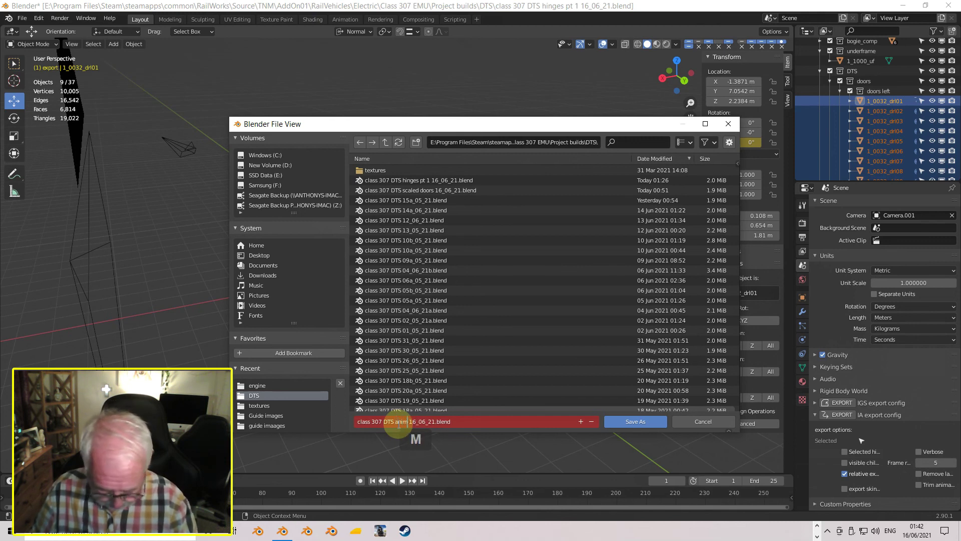
key("Return")
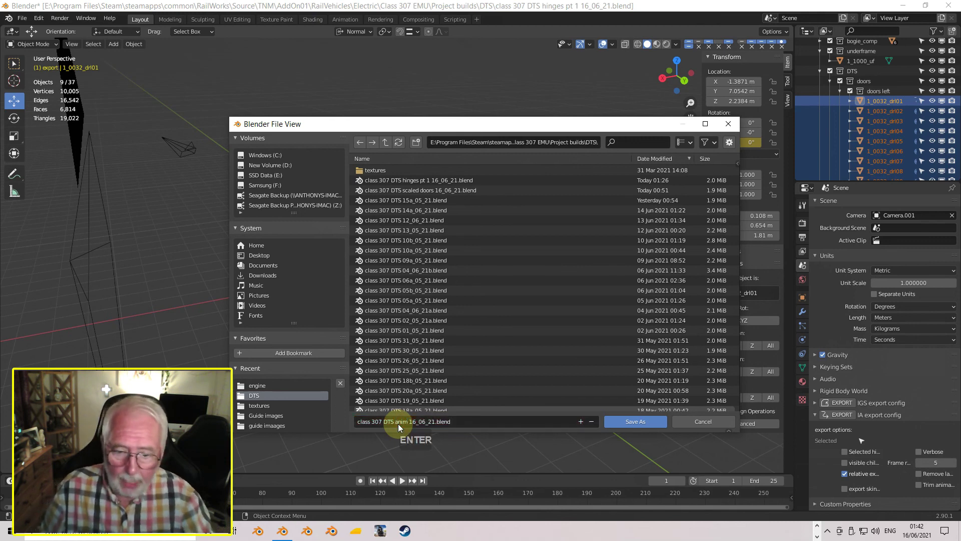
left_click(634, 421)
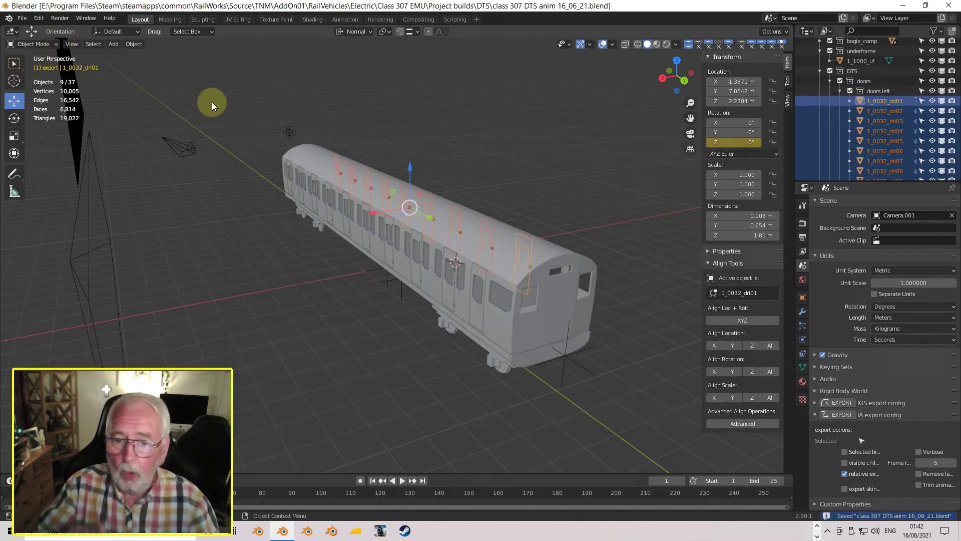
Create a new General file and delete its default cube
left_click(26, 22)
mouse_move(40, 35)
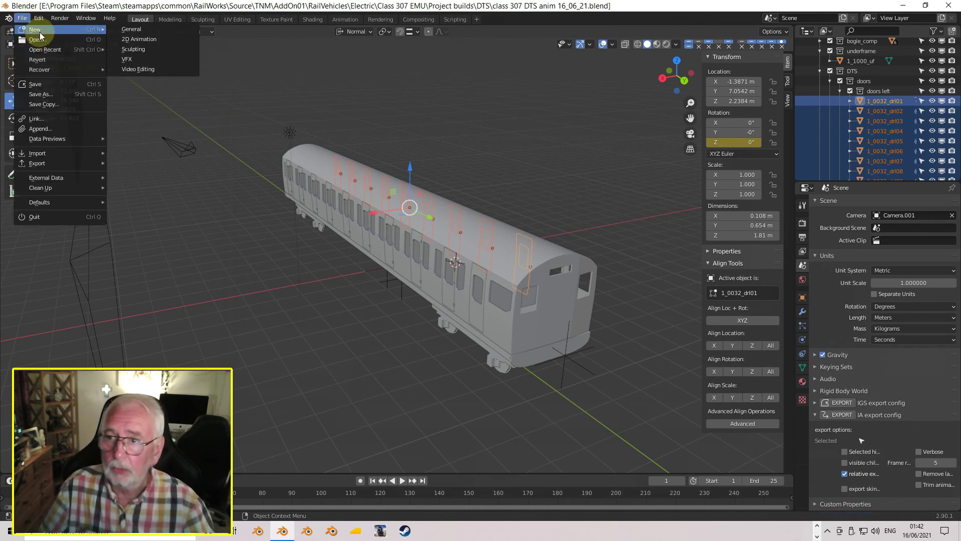
left_click(147, 30)
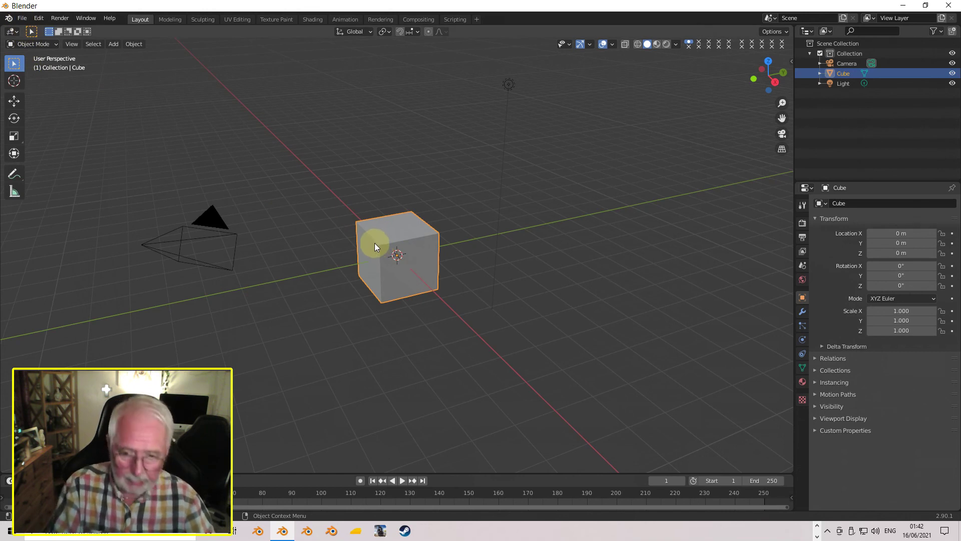
key("Delete")
left_click(21, 19)
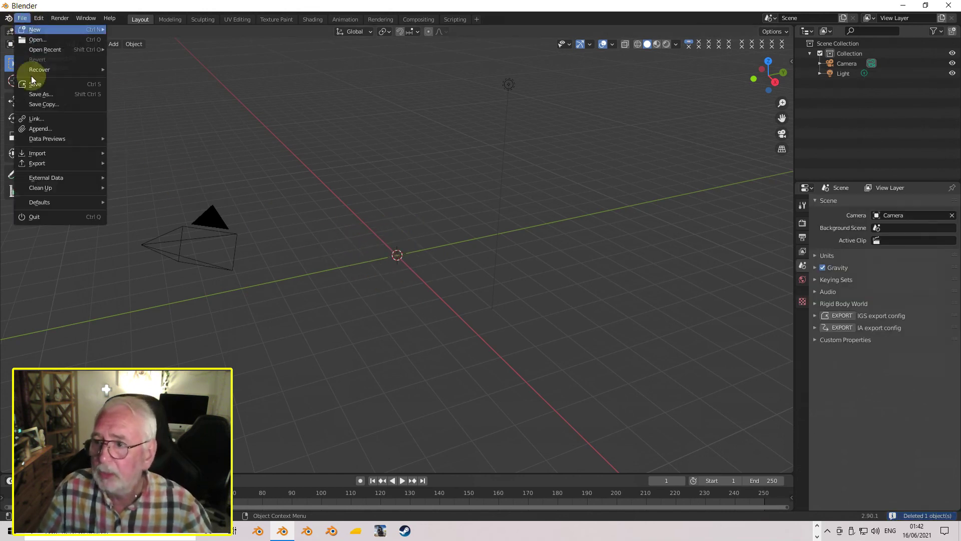
mouse_move(50, 163)
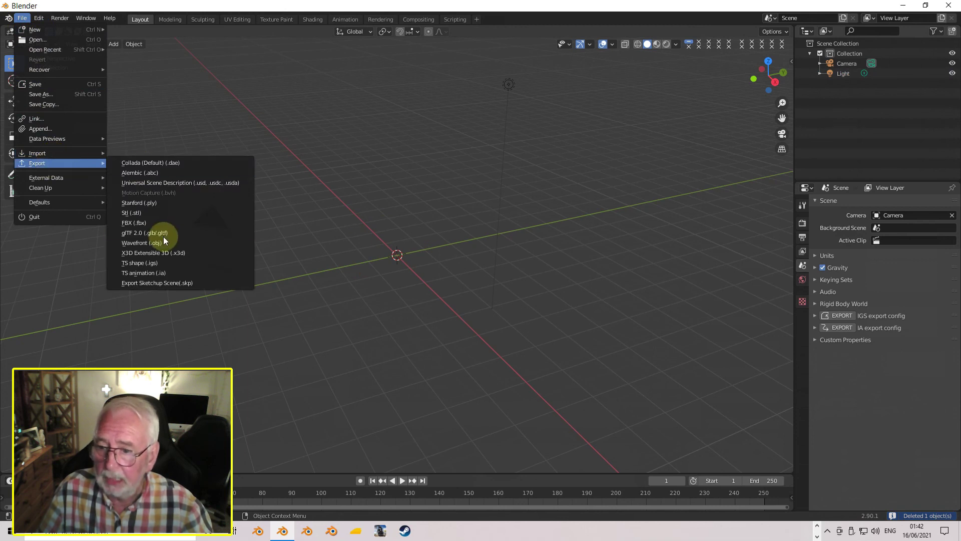
left_click(172, 273)
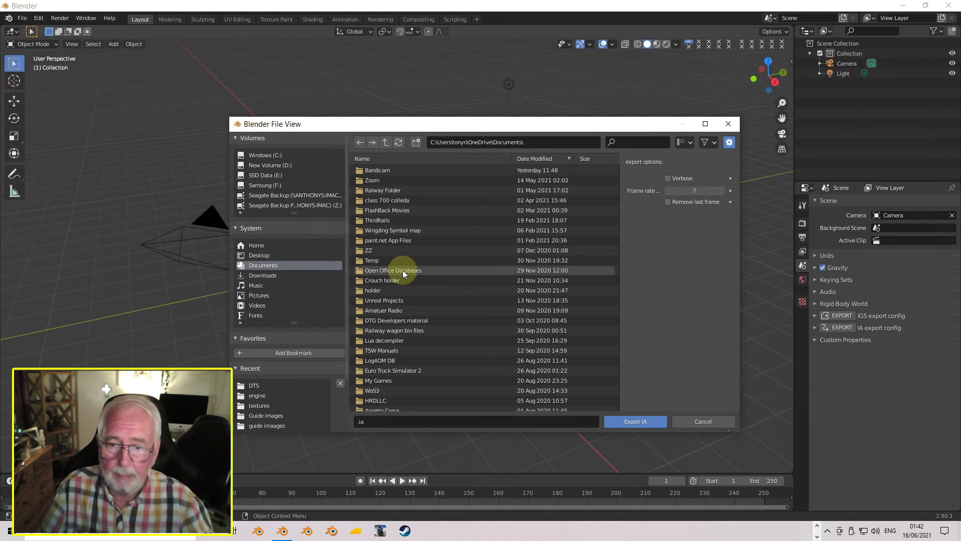
left_click(255, 386)
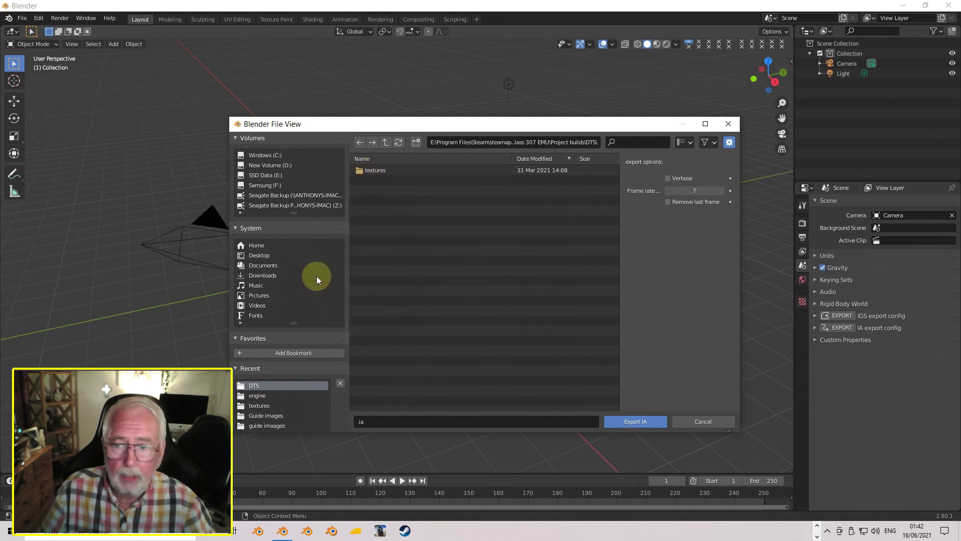
left_click(264, 396)
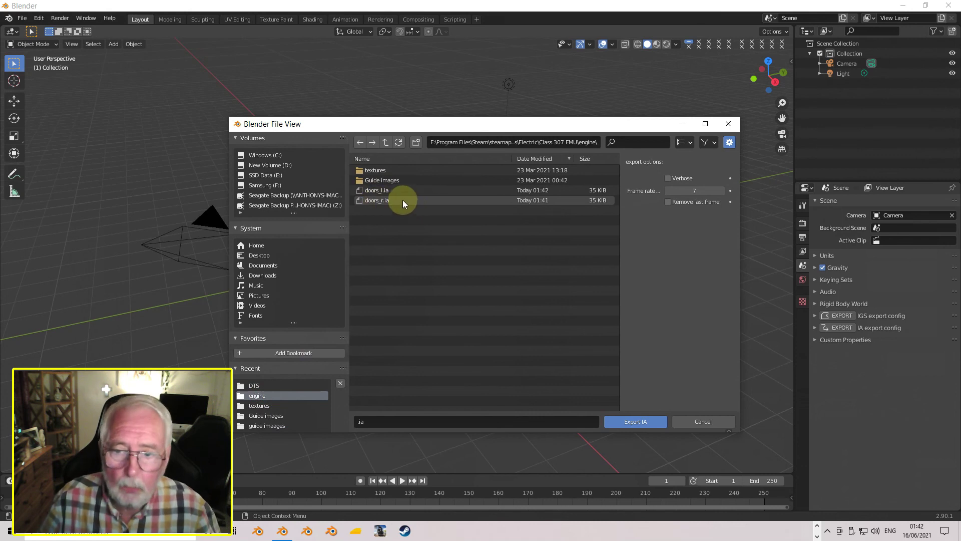
left_click(374, 200)
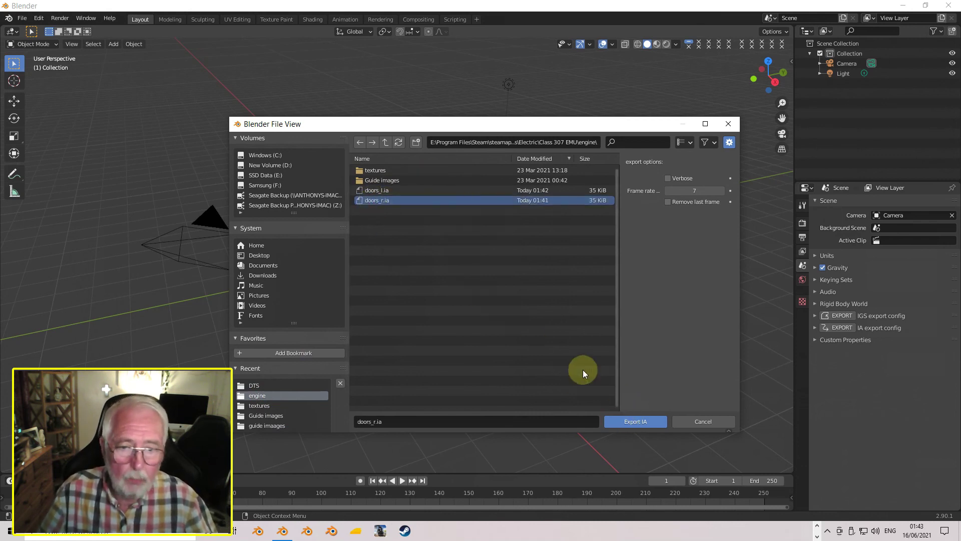
left_click(687, 422)
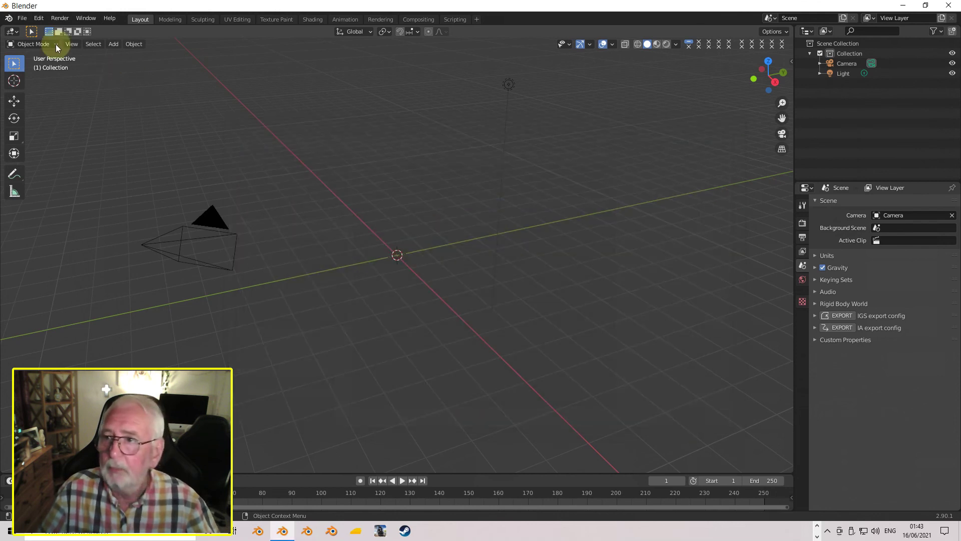
Import the right-hand door animation doors_r.ia from the engine folder as a TS animation
left_click(22, 18)
mouse_move(39, 154)
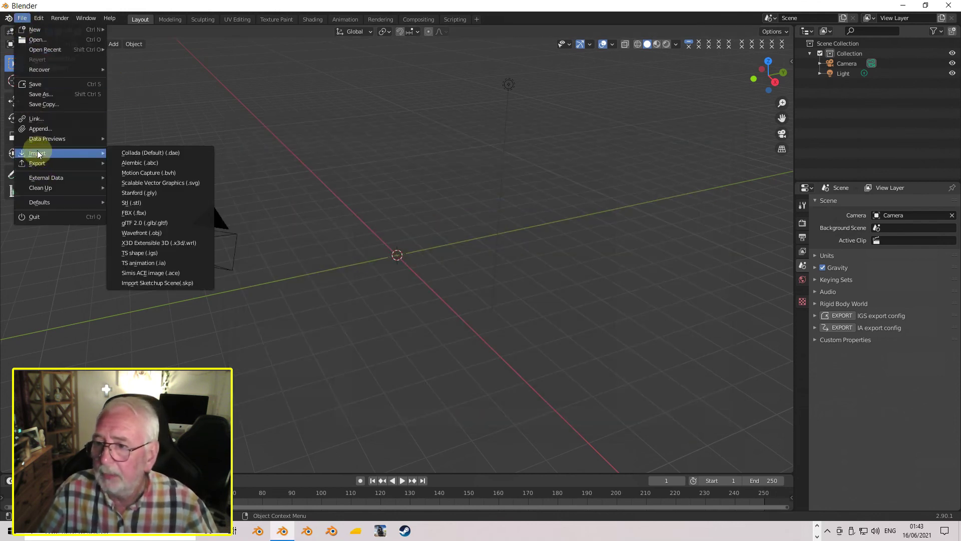
left_click(158, 265)
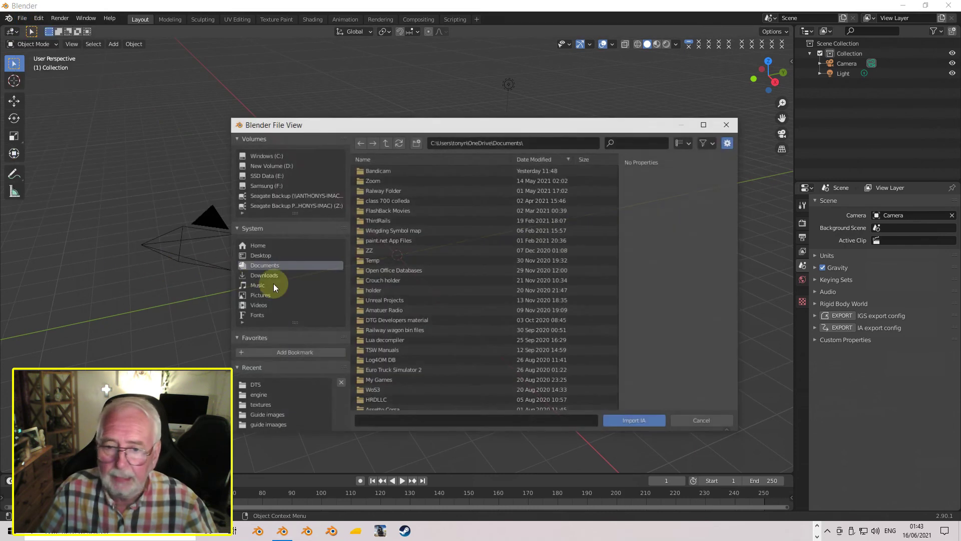
left_click(255, 396)
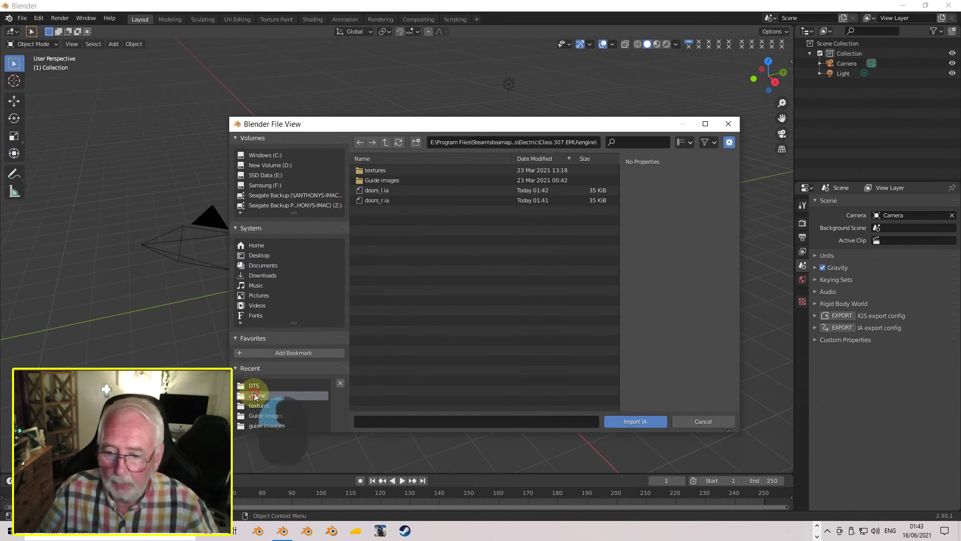
left_click(379, 200)
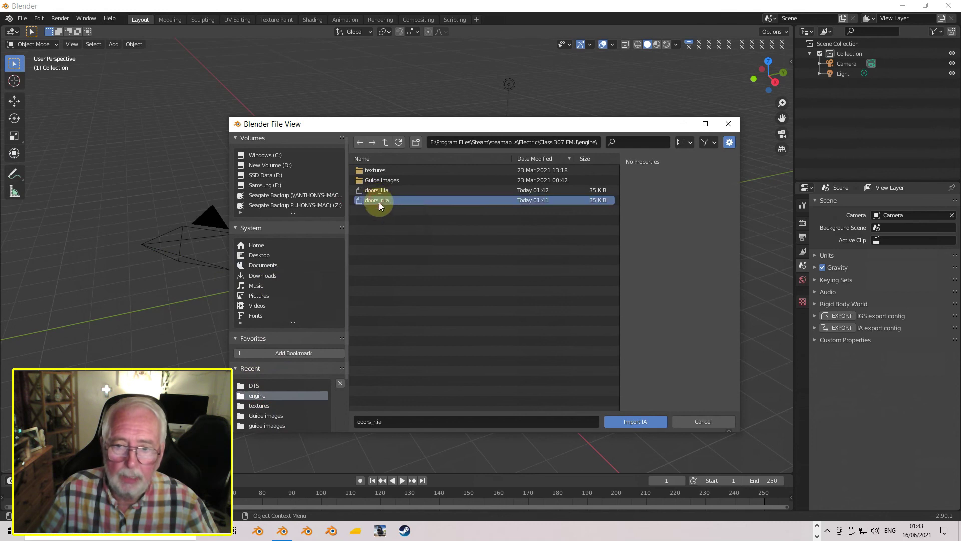
left_click(634, 422)
Set the scene's end frame to 125 for the imported right-hand door animation
middle_click_drag(484, 360, 395, 351)
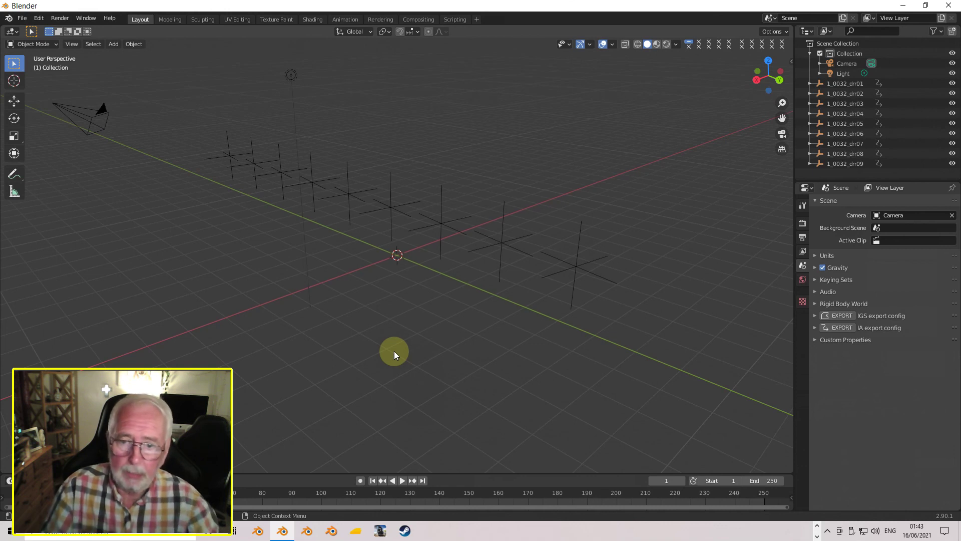
middle_click_drag(421, 289, 263, 207)
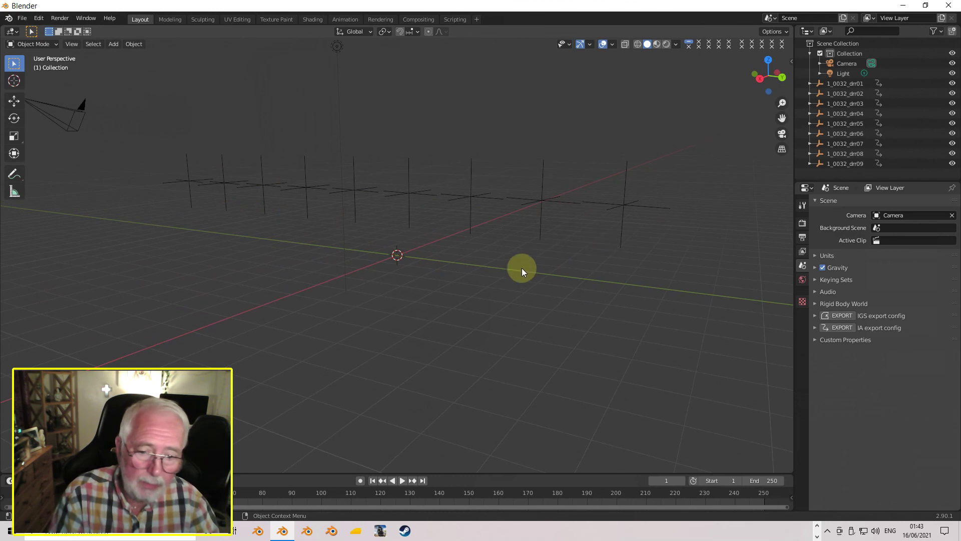
left_click(772, 481)
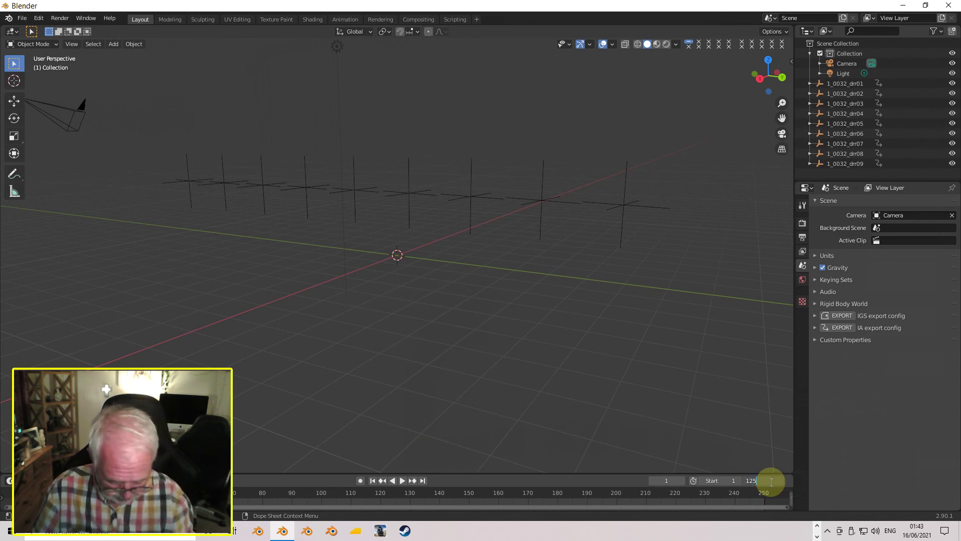
key("Return")
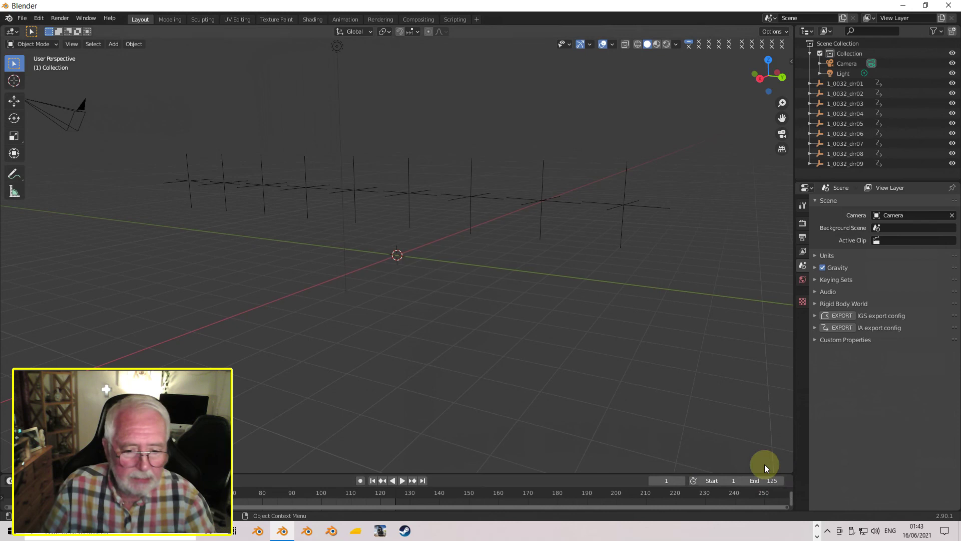
Play the right-hand door animation, examine the empties' movement from several angles including end-on, and stop playback
left_click(402, 481)
middle_click_drag(536, 327, 508, 331)
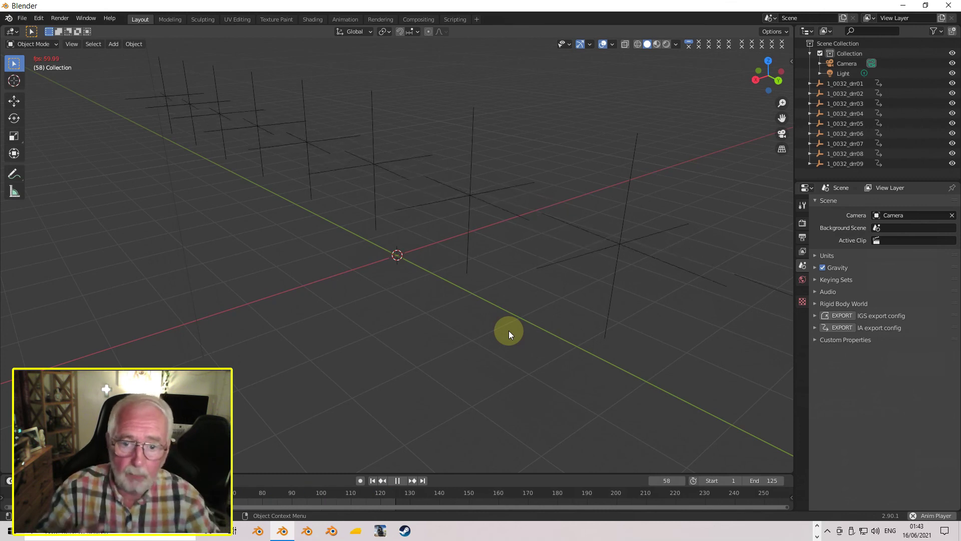
scroll(514, 315, "down", 2)
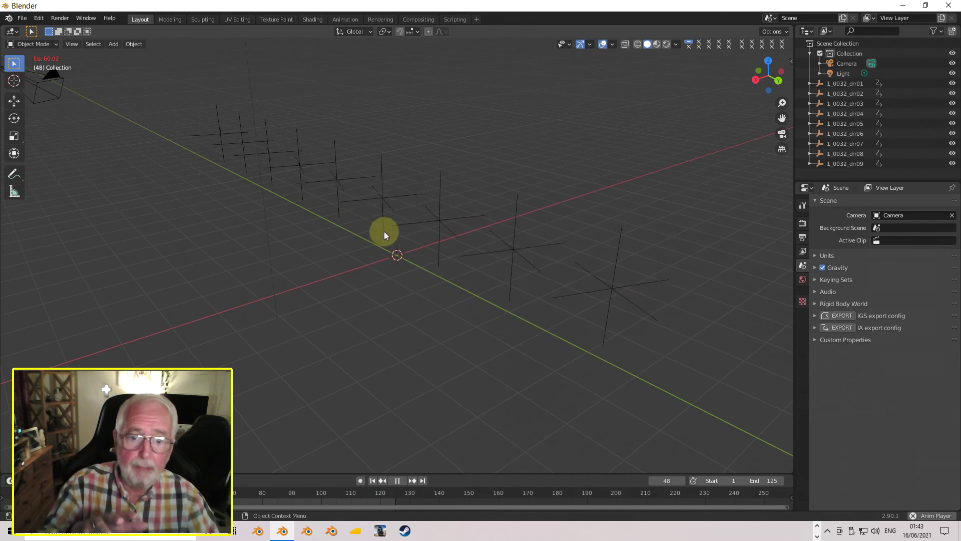
middle_click_drag(458, 247, 357, 238)
key("End")
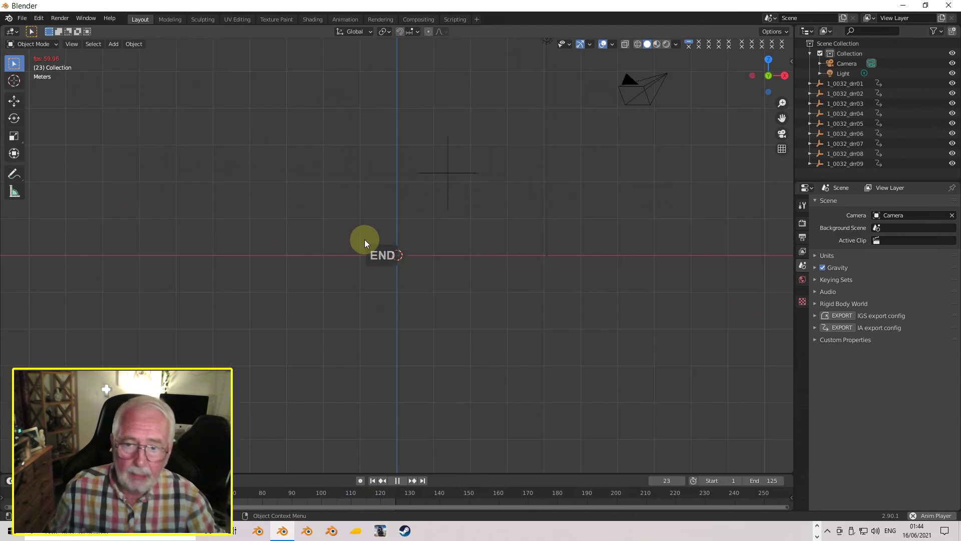
scroll(532, 178, "up", 2)
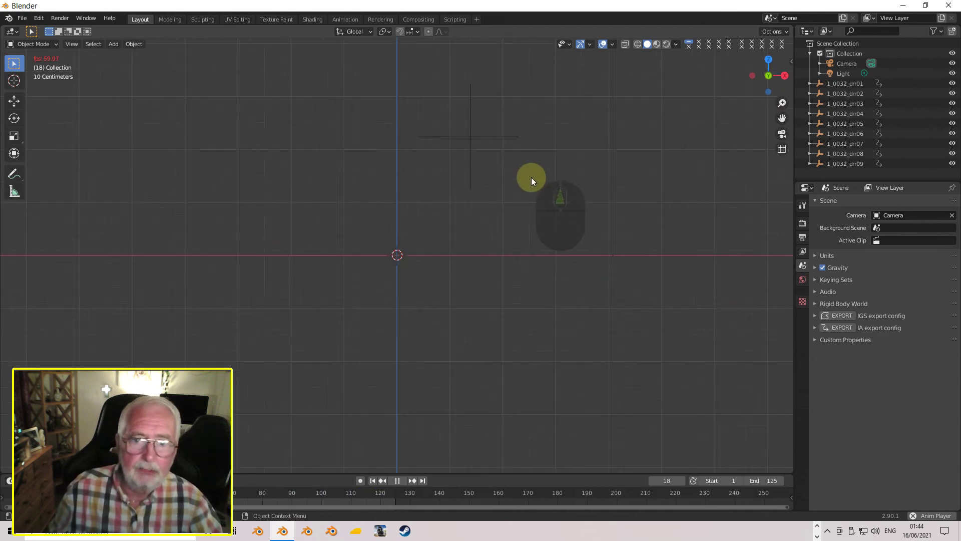
middle_click_drag(528, 177, 43, 59)
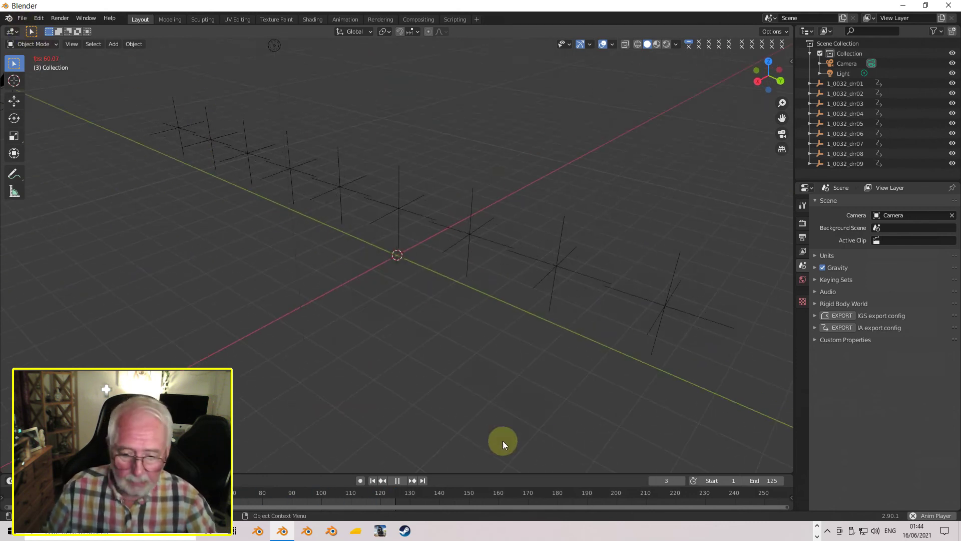
left_click(400, 481)
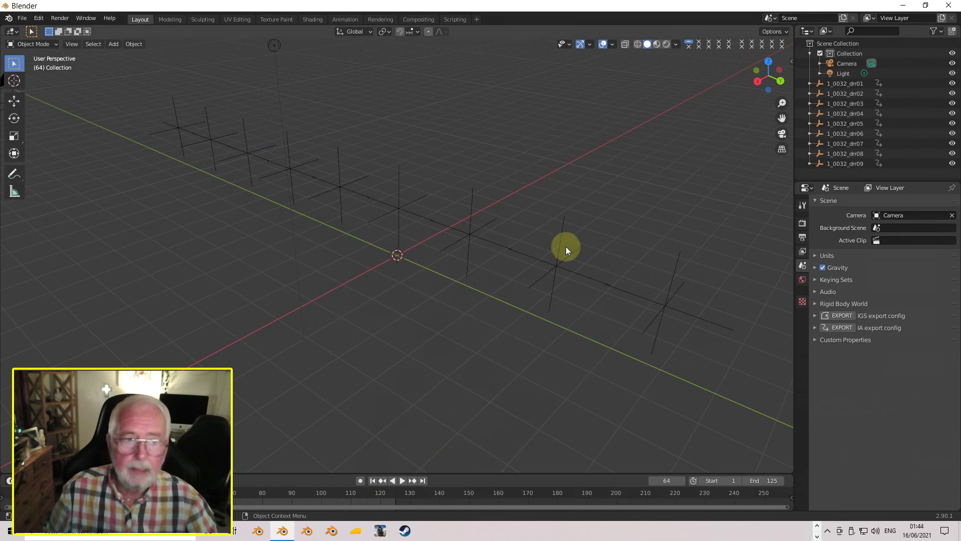
Create another new General file without saving the current scene, and delete its default cube
left_click(22, 18)
mouse_move(33, 30)
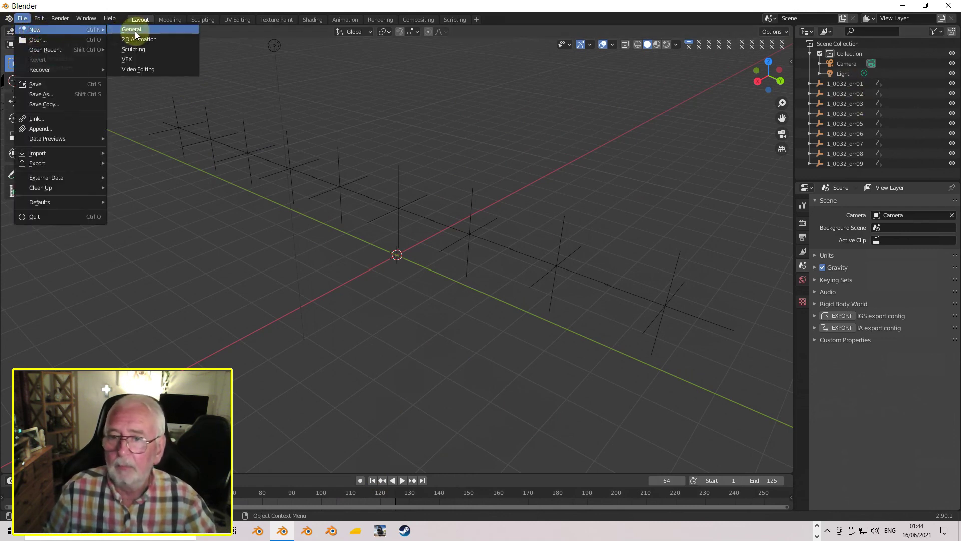
left_click(129, 31)
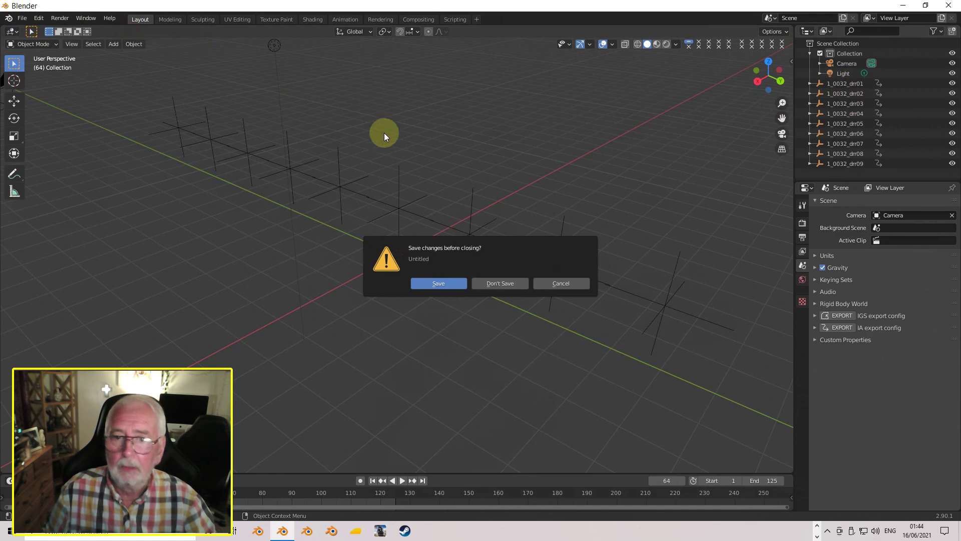
left_click(488, 284)
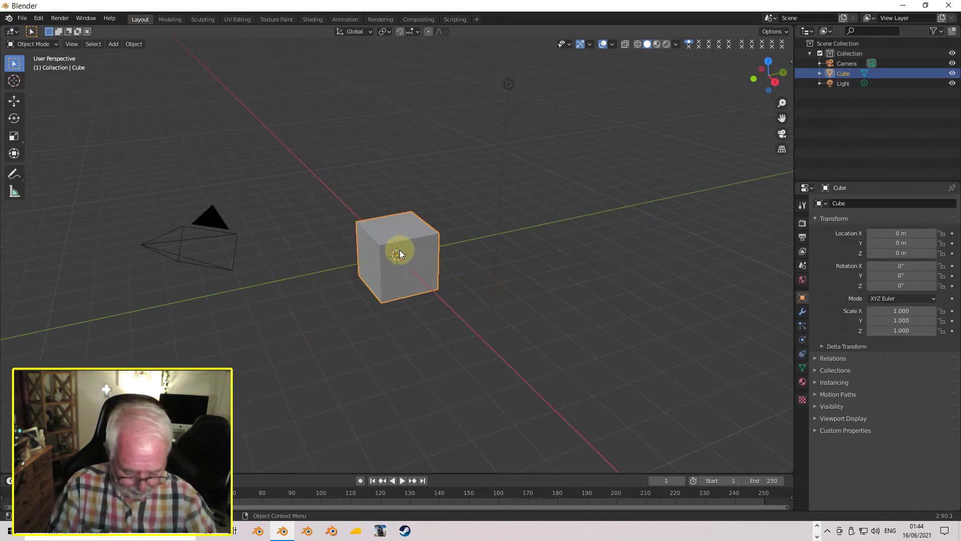
key("Delete")
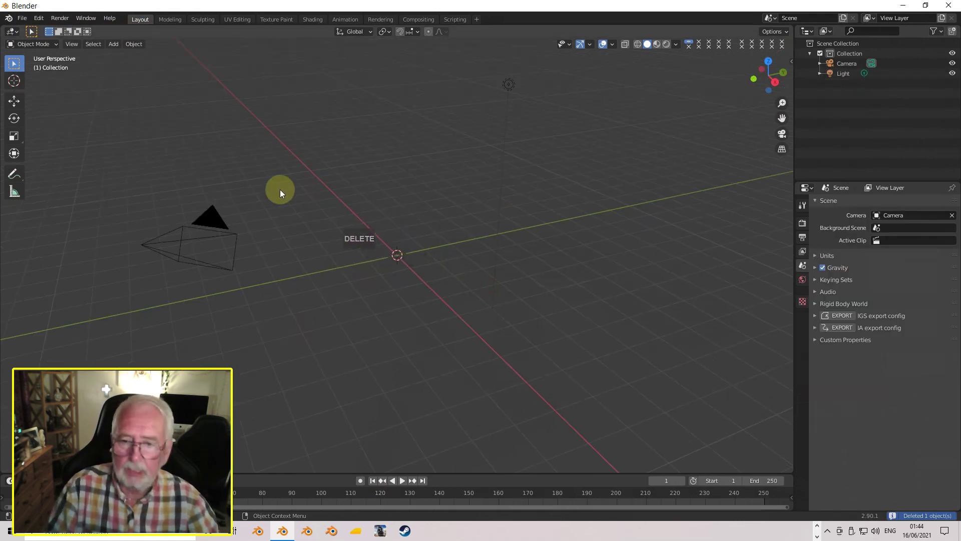
Import the left-hand door animation doors_l.ia from the engine folder as a TS animation
left_click(22, 20)
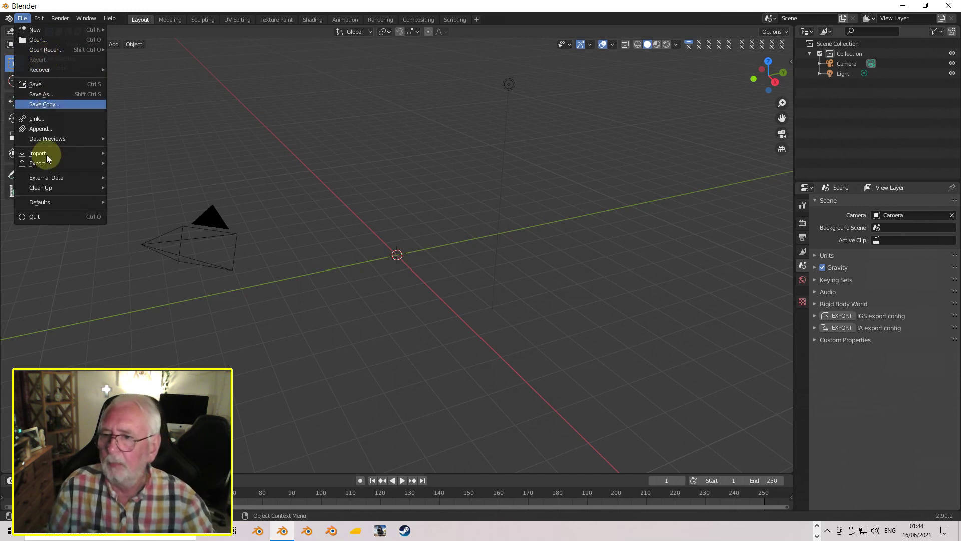
mouse_move(52, 159)
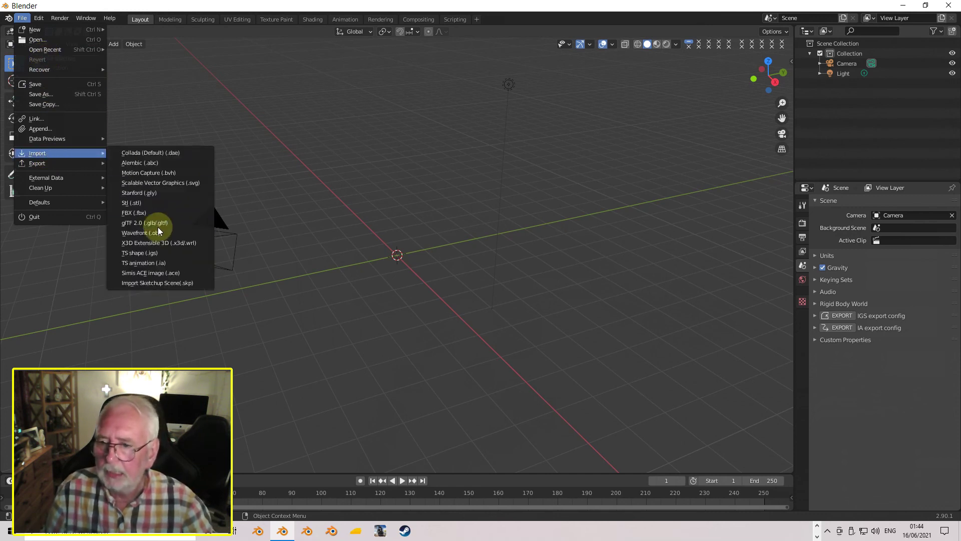
left_click(163, 262)
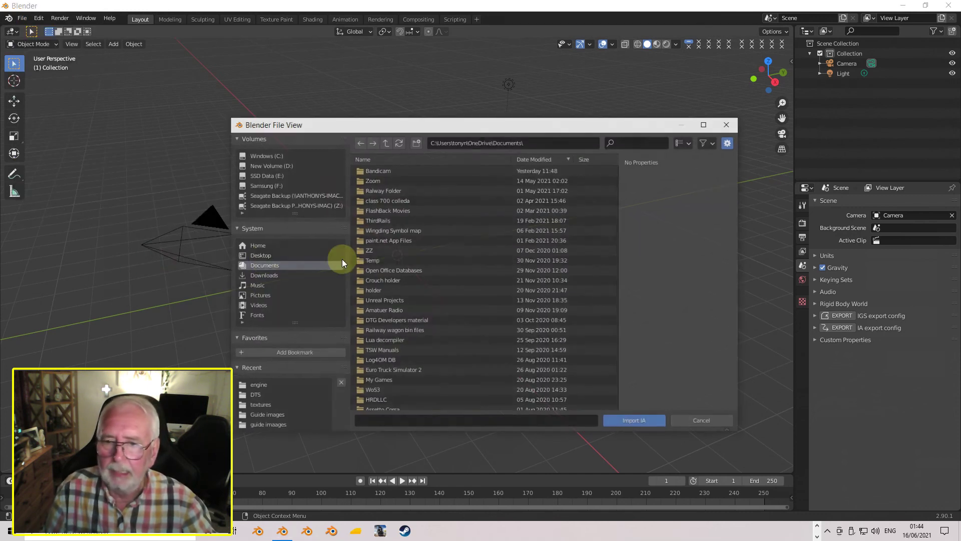
left_click(291, 386)
left_click(377, 191)
left_click(645, 423)
Set the scene's end frame to 125 for the imported left-hand door animation
middle_click_drag(566, 346, 390, 275)
left_click(778, 481)
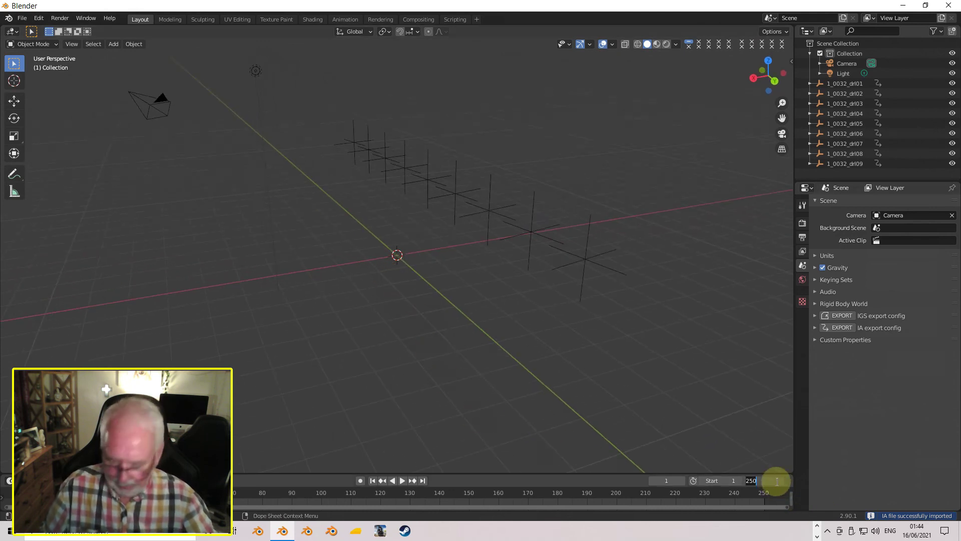
type("125")
key("Return")
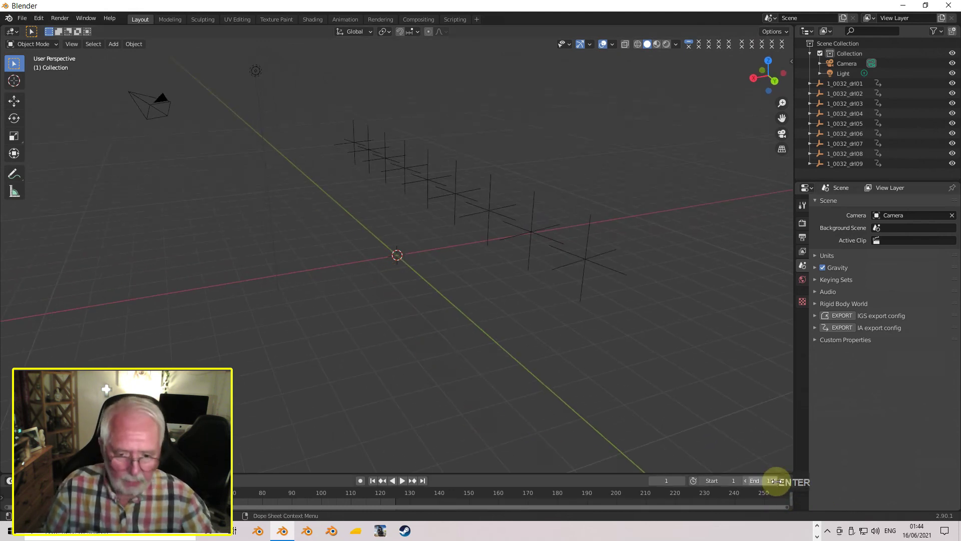
Play the left-hand door animation from the first frame, check the empties' movement, and stop playback
left_click(375, 481)
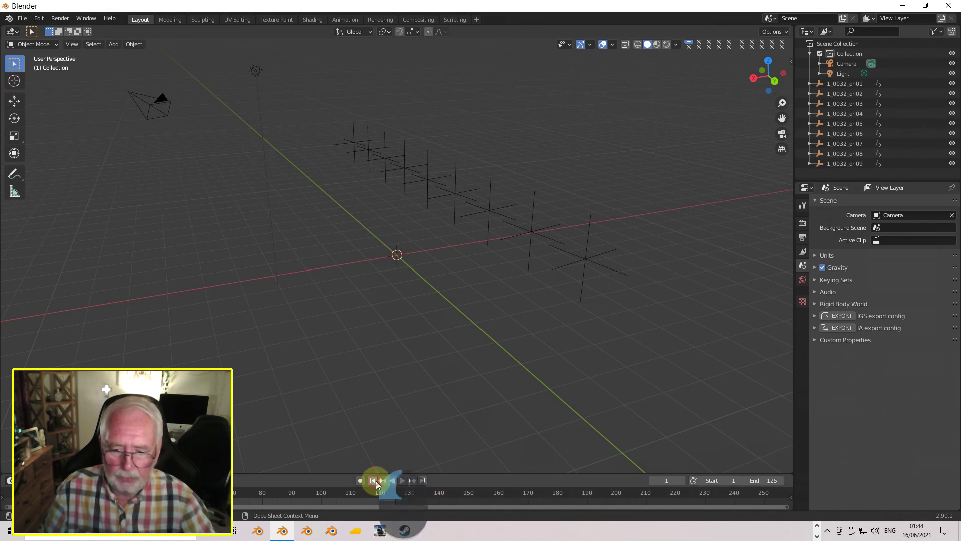
left_click(402, 480)
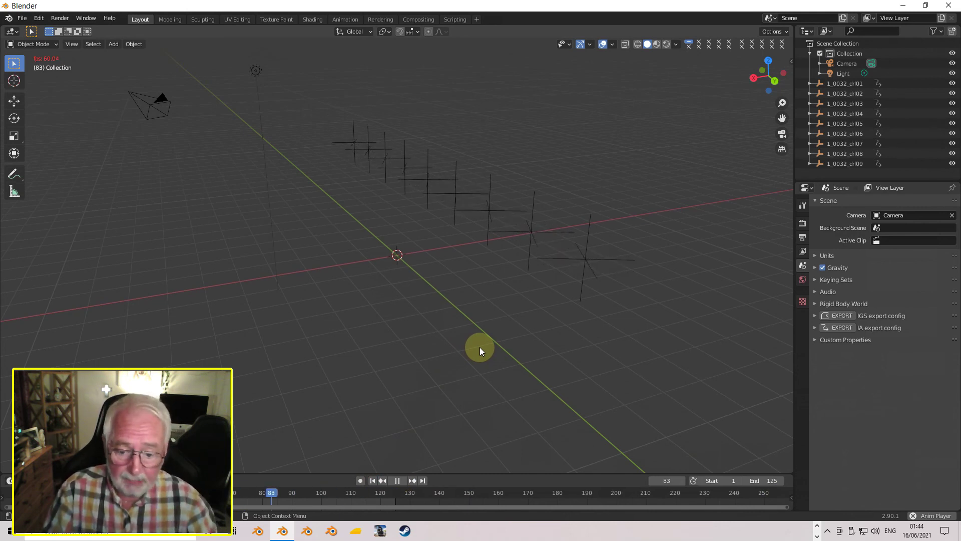
left_click(398, 481)
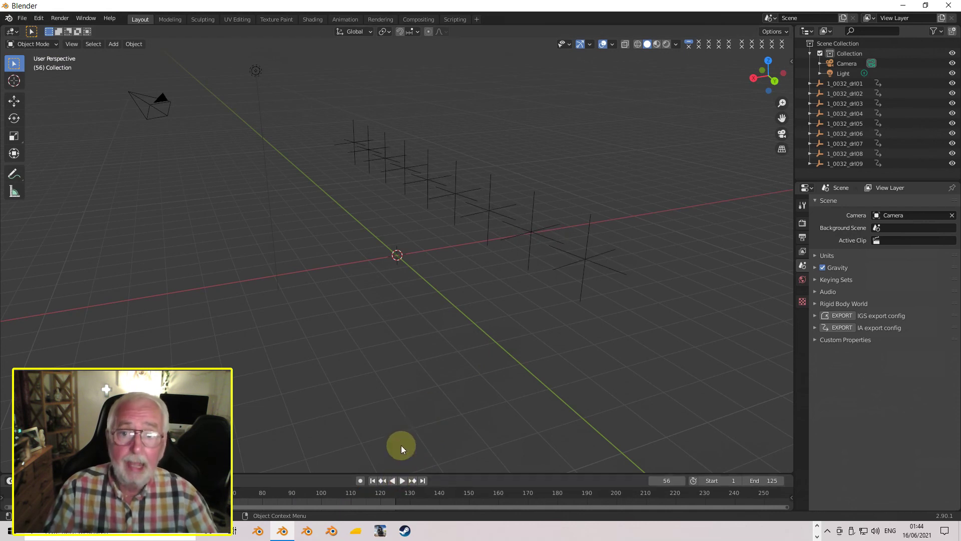